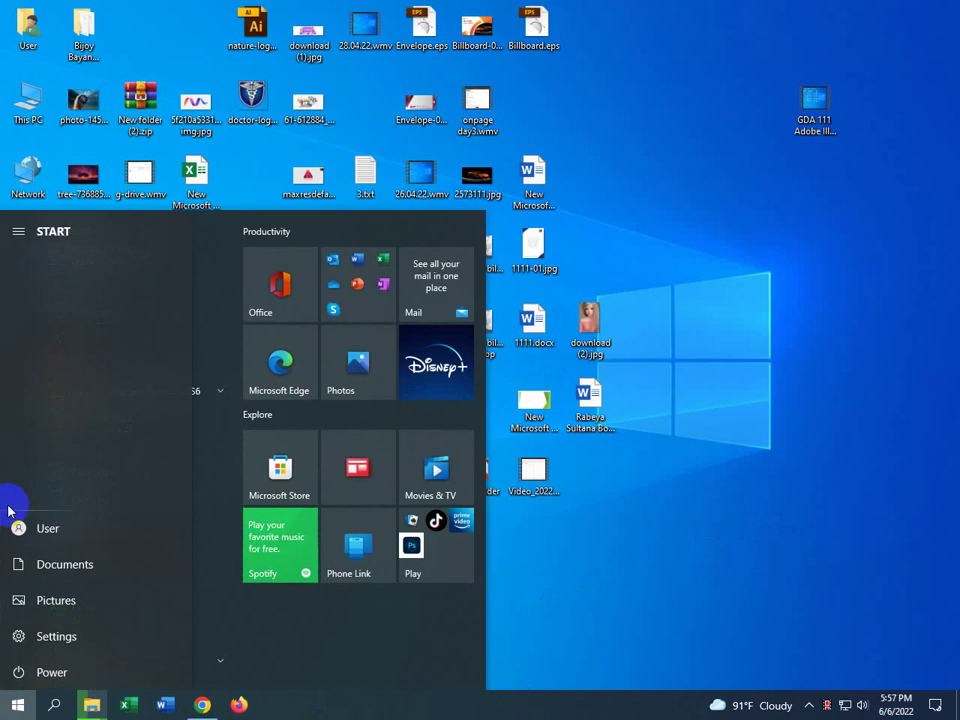
Launch Adobe Illustrator CS6 (64 Bit) from the Adobe Production Premium CS6 folder in the Start menu
click(136, 396)
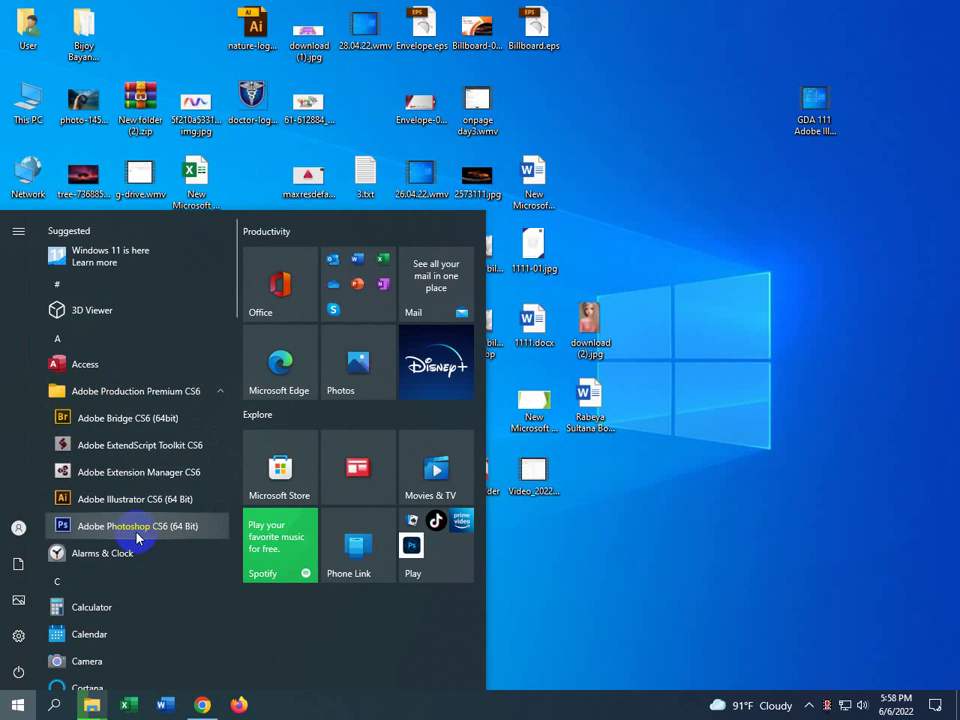
click(129, 502)
click(352, 485)
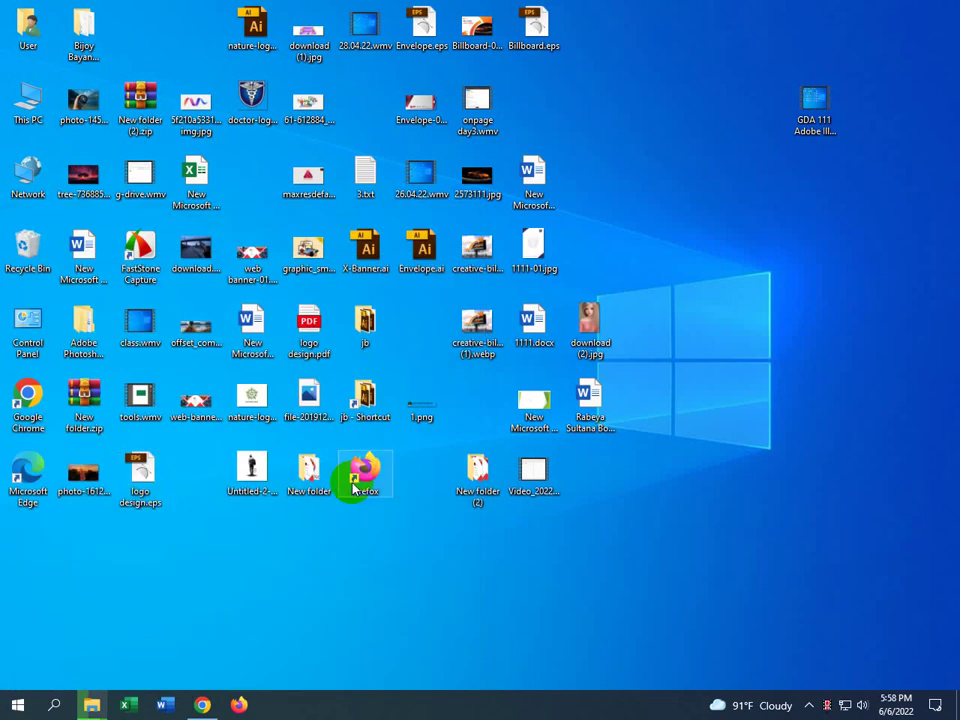
click(540, 485)
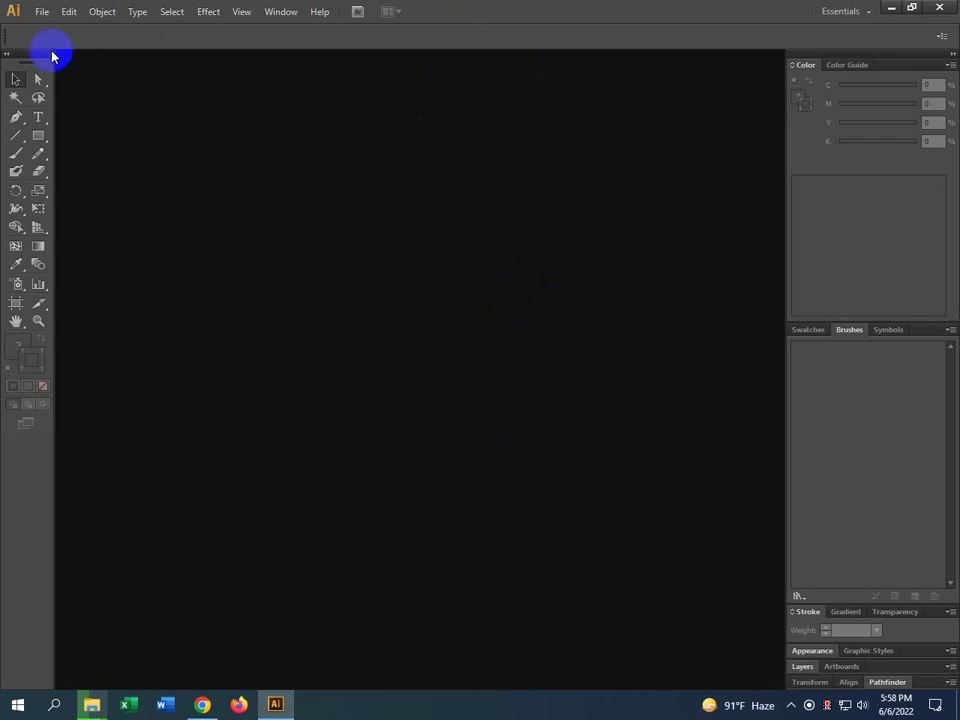
Start a new document and copy the title 'Business/ID Card Design' from the Chrome course page
click(42, 14)
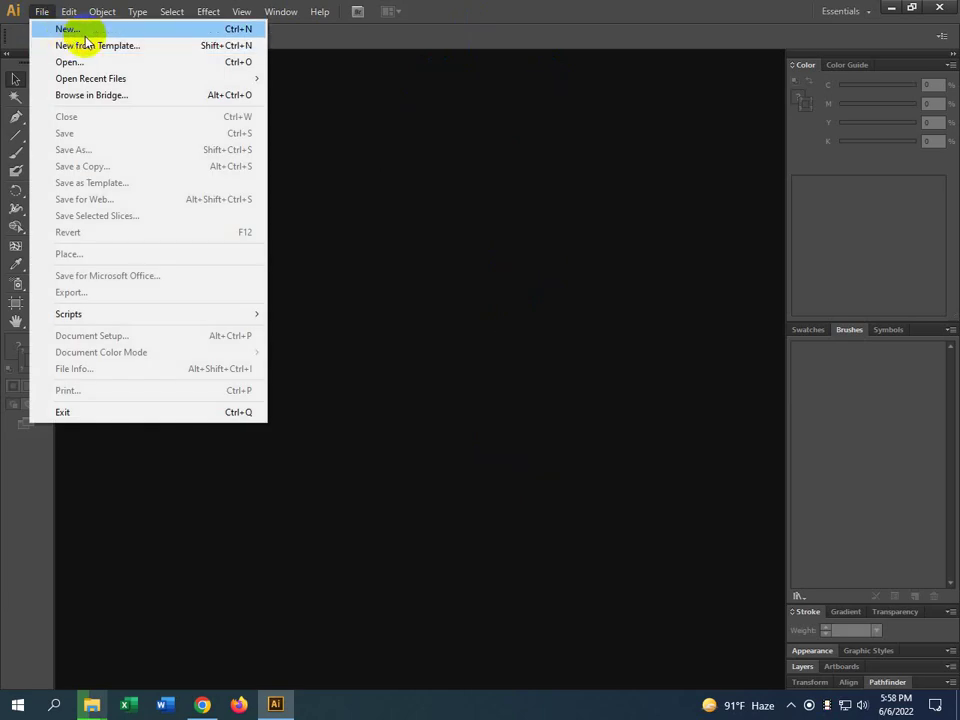
click(85, 36)
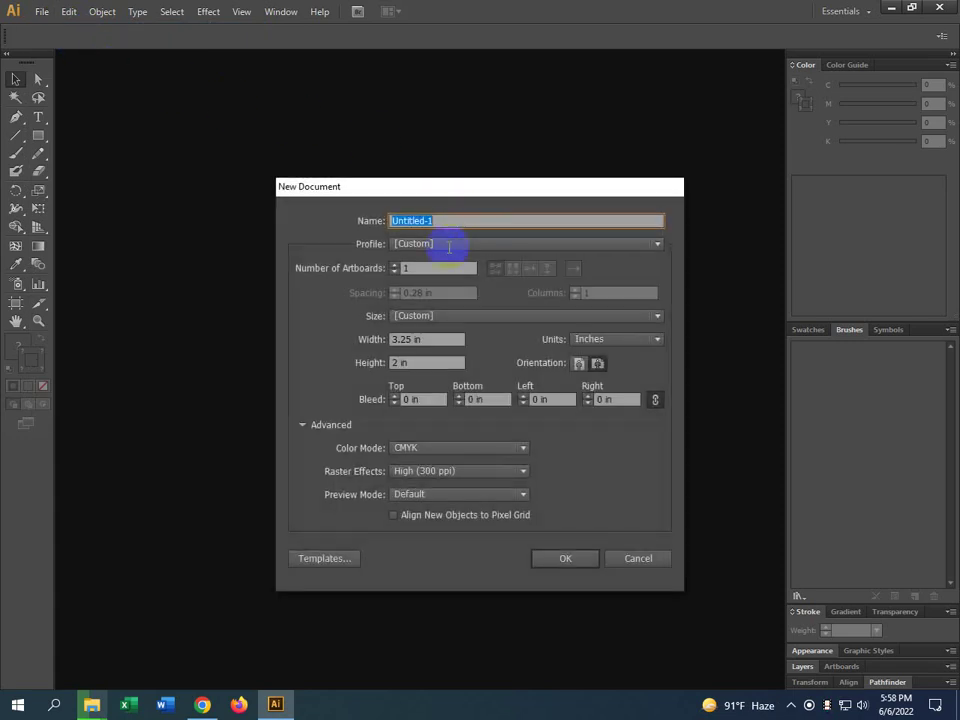
click(202, 705)
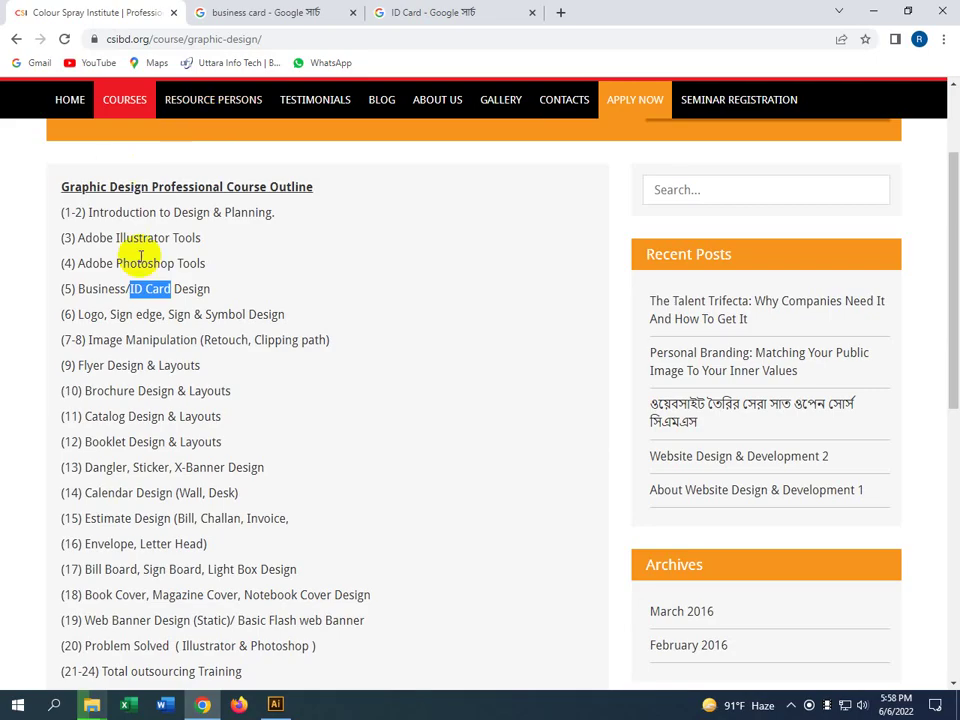
drag(79, 289, 239, 292)
key(ctrl+c)
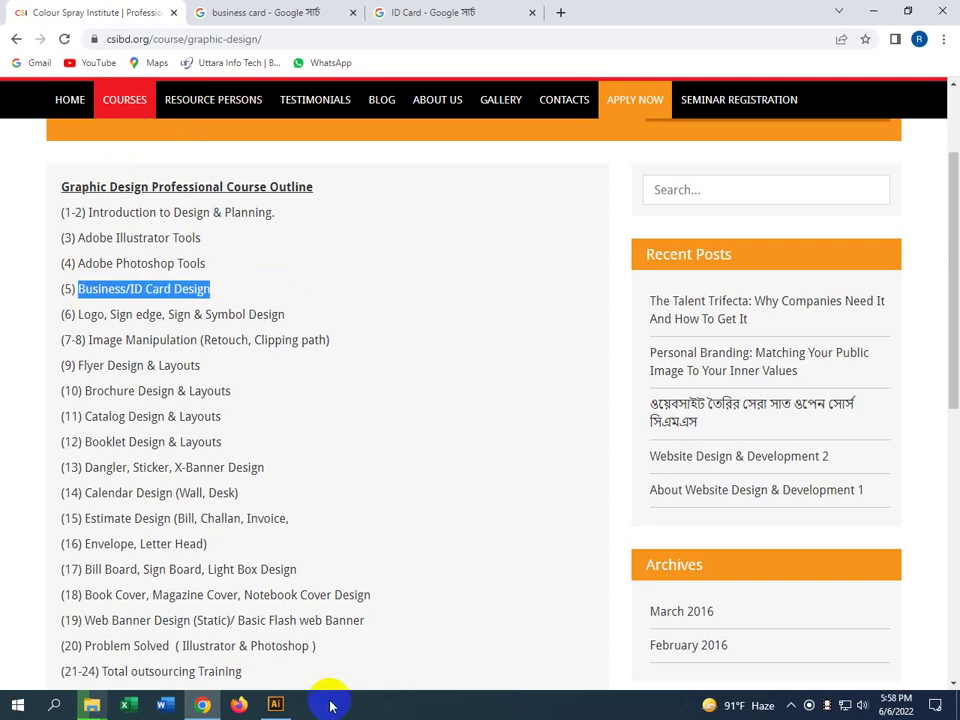
click(274, 703)
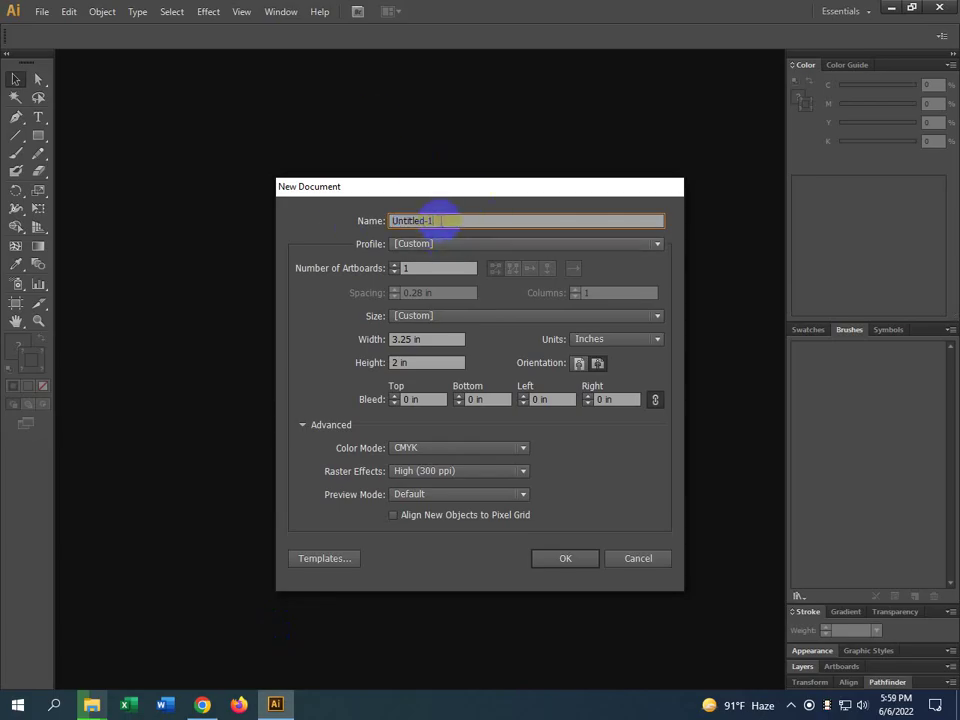
Paste the title as the name, trimming 'Untitled-1' and '/ID' to leave 'Business Card Design'
key(ctrl+v)
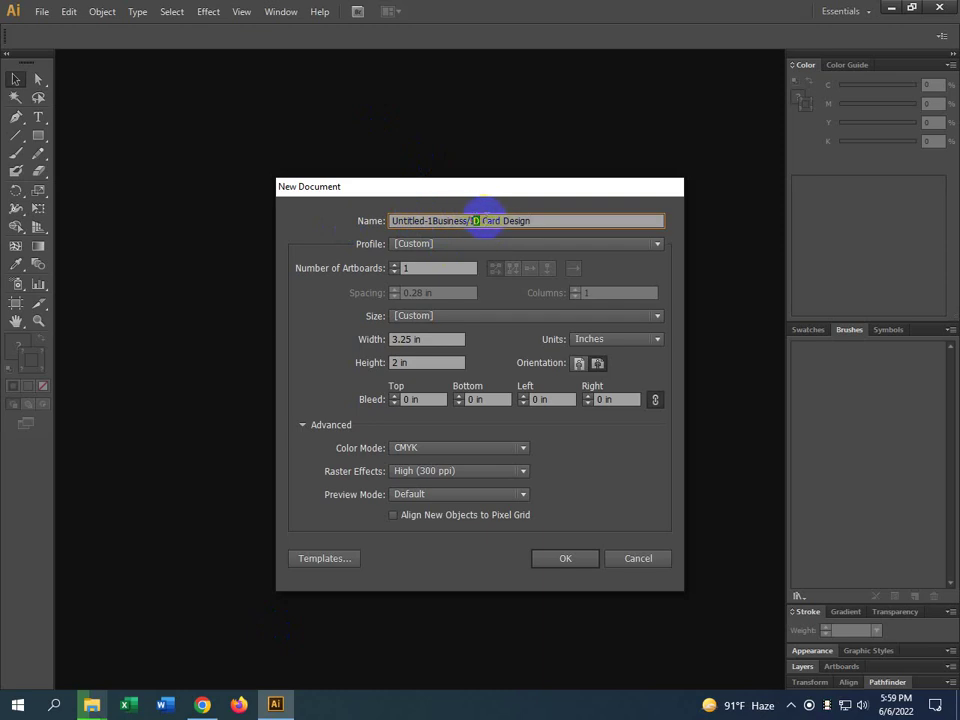
double_click(452, 220)
key(BackSpace)
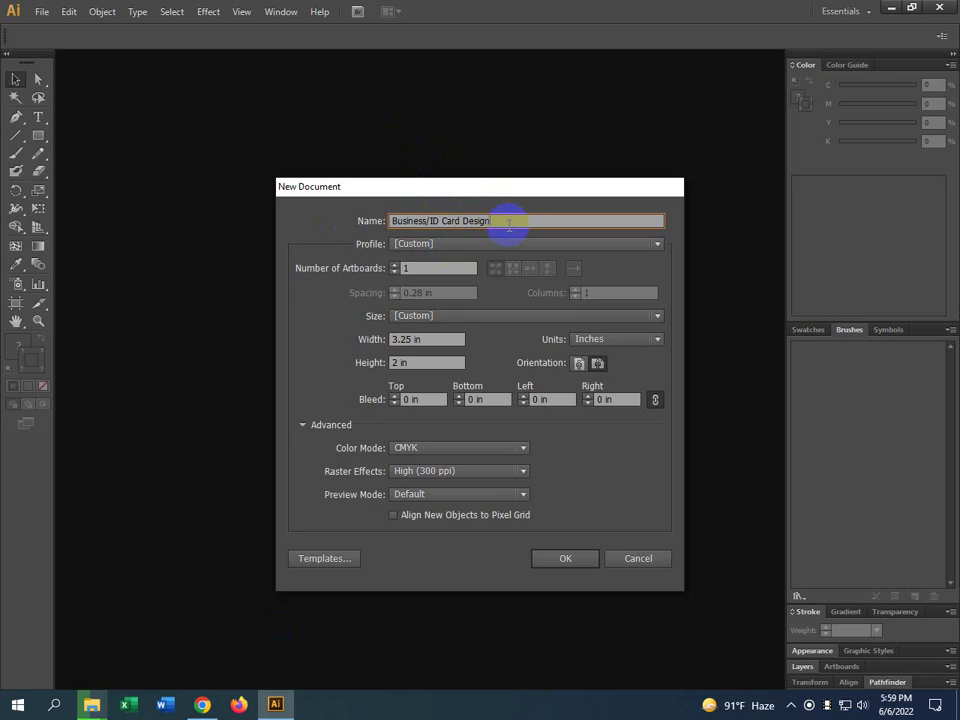
drag(427, 220, 445, 221)
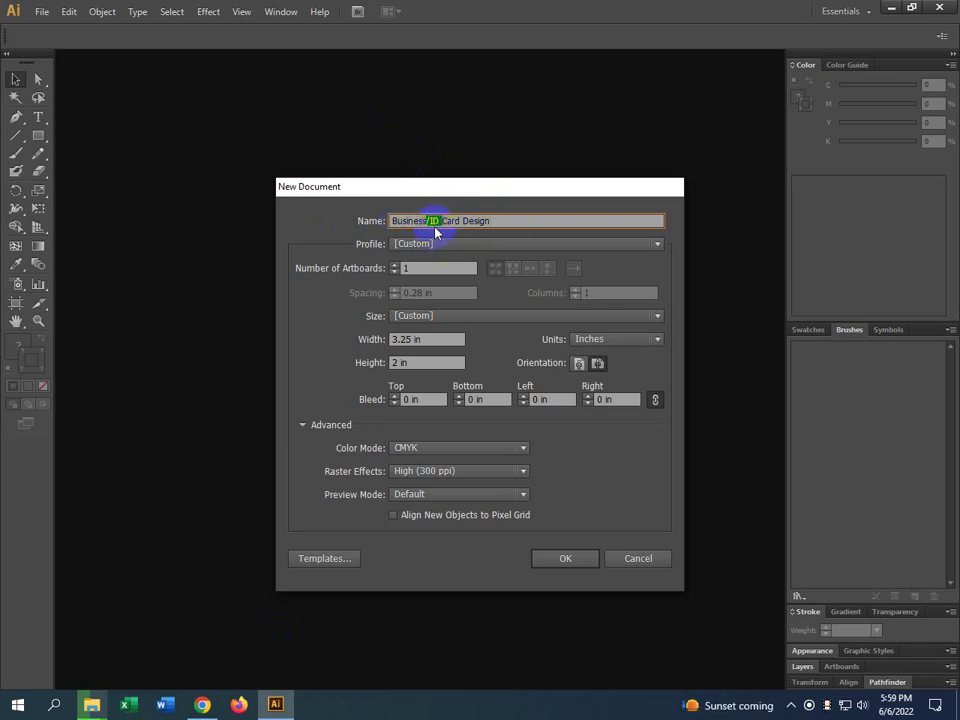
key(BackSpace)
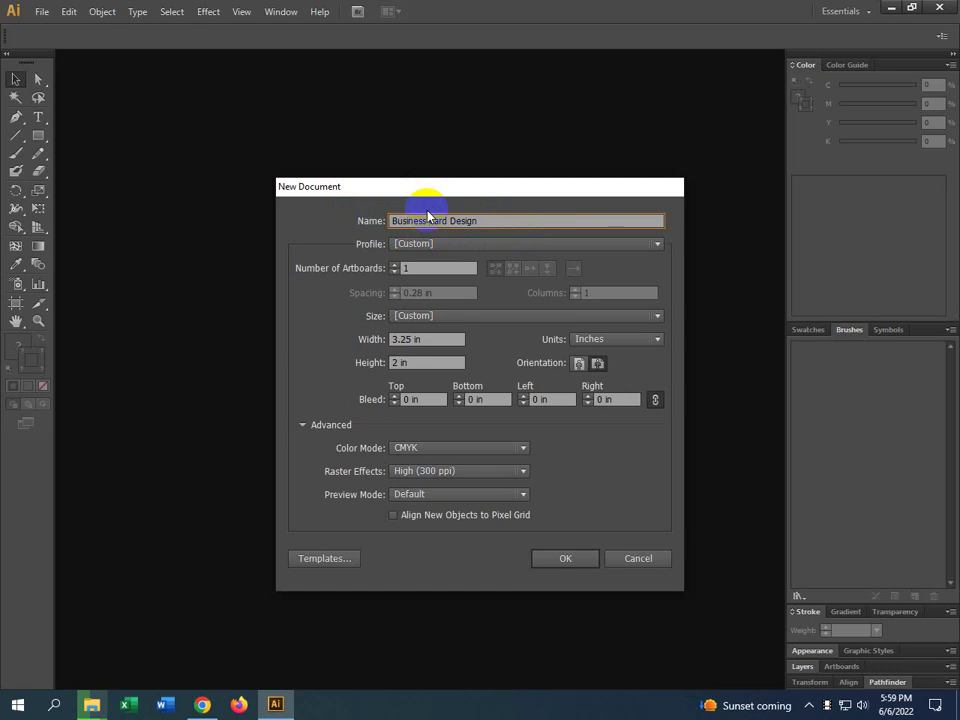
click(393, 272)
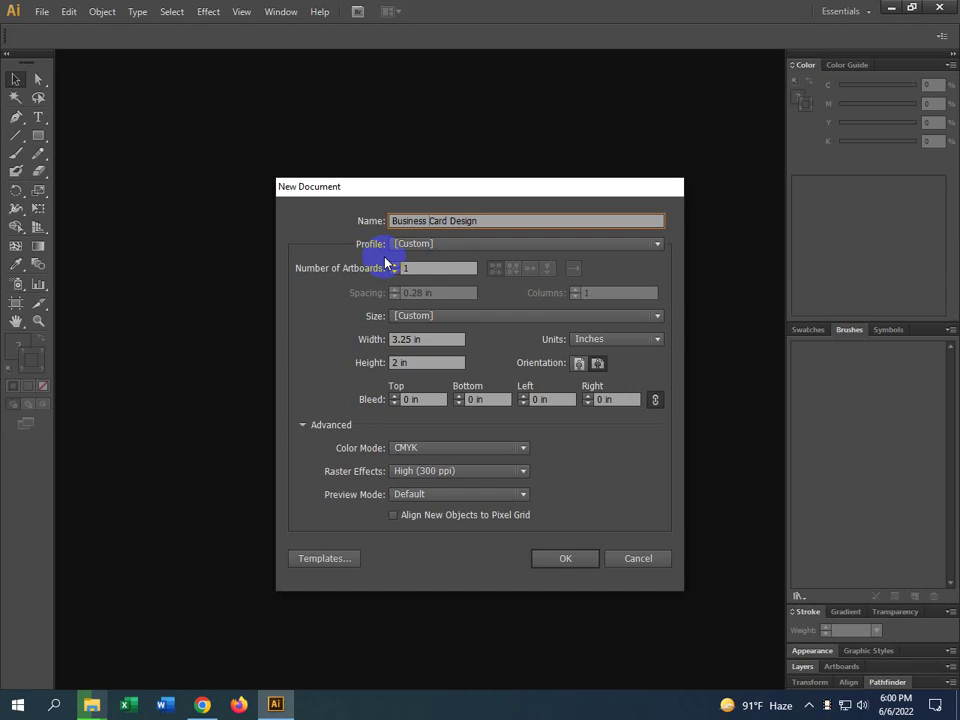
double_click(405, 267)
click(361, 238)
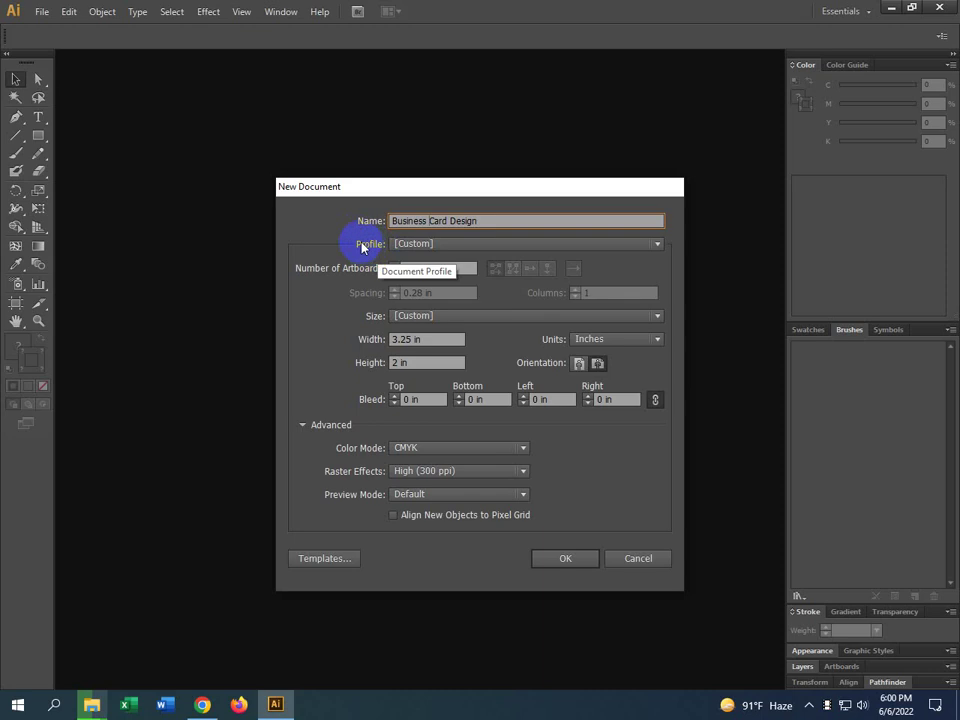
click(356, 213)
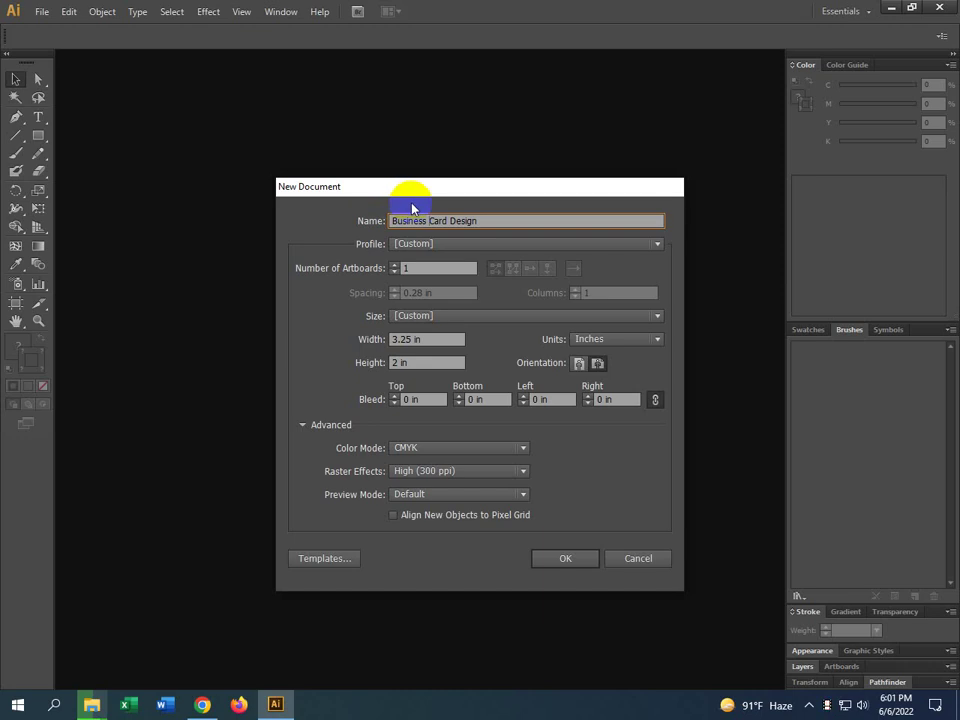
click(463, 221)
click(415, 266)
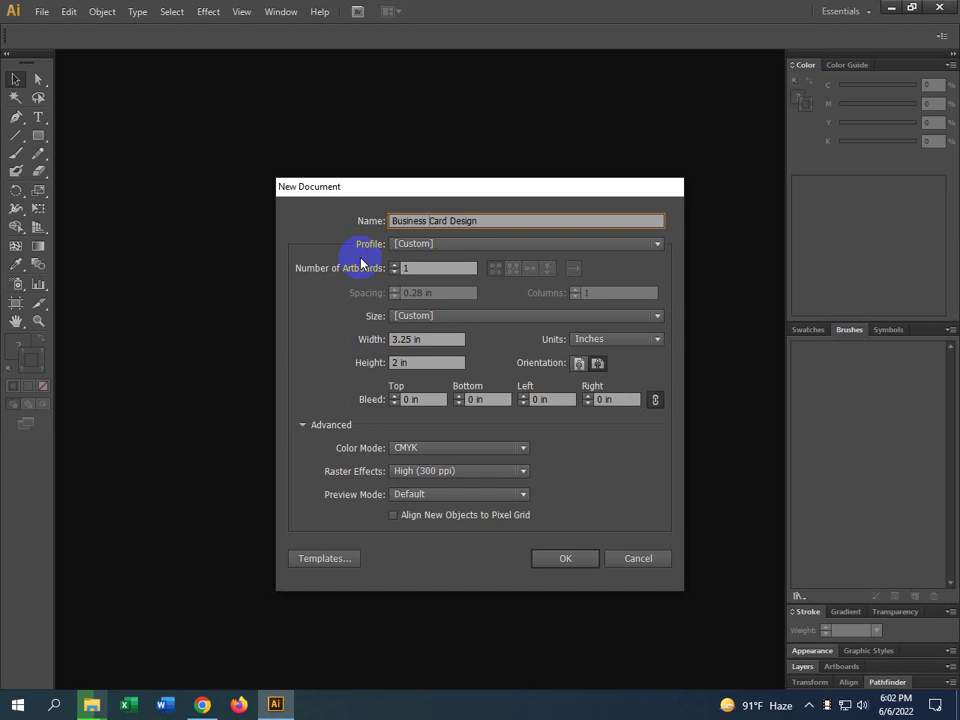
click(406, 339)
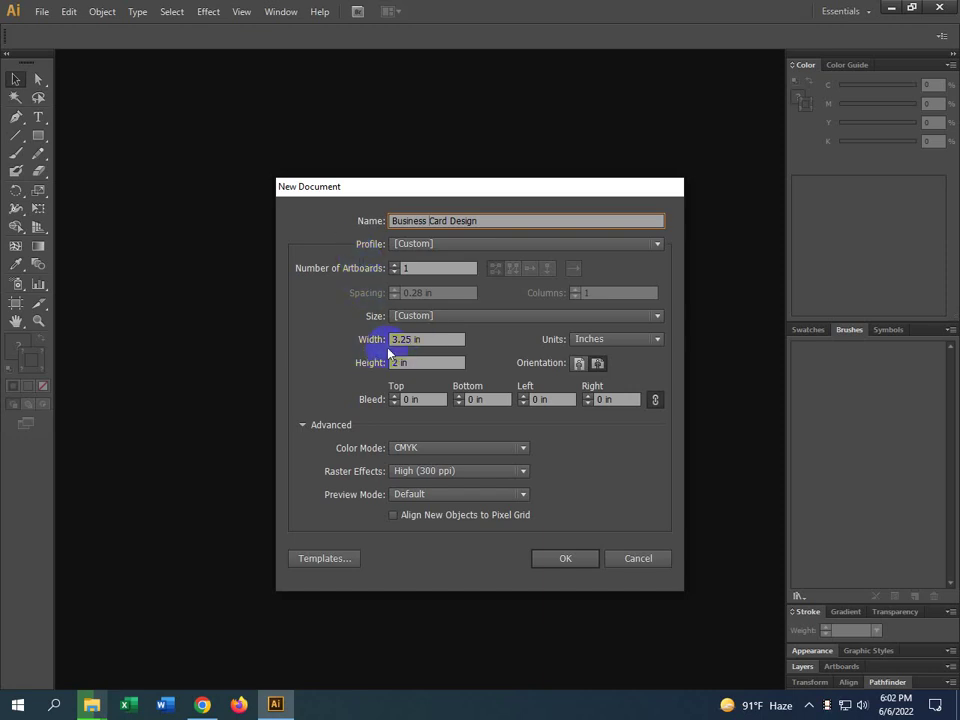
click(386, 363)
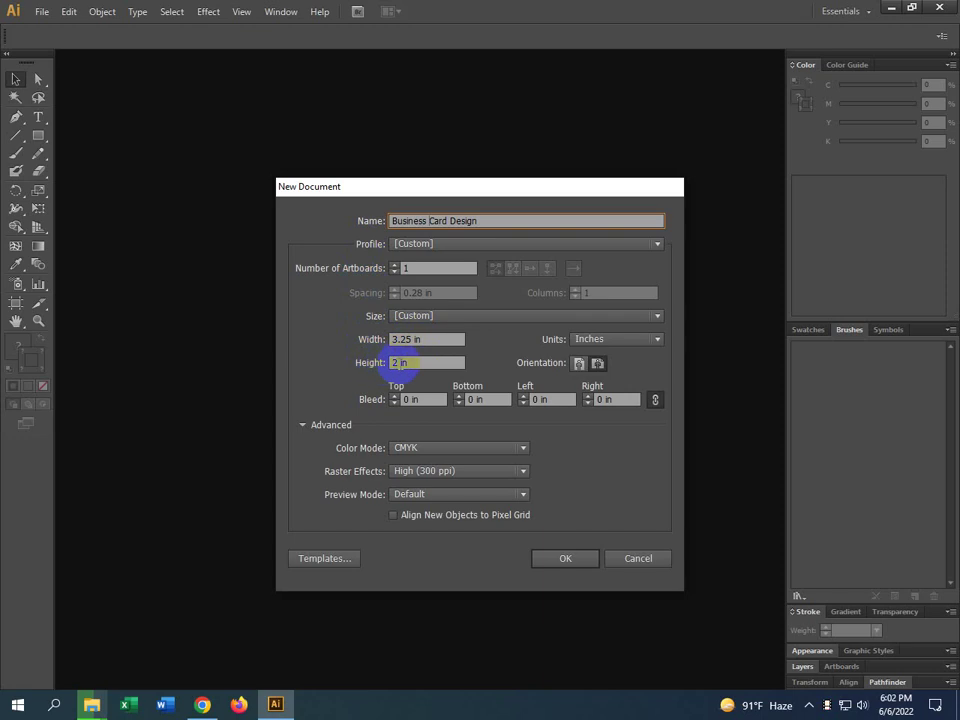
click(597, 363)
click(408, 345)
click(411, 359)
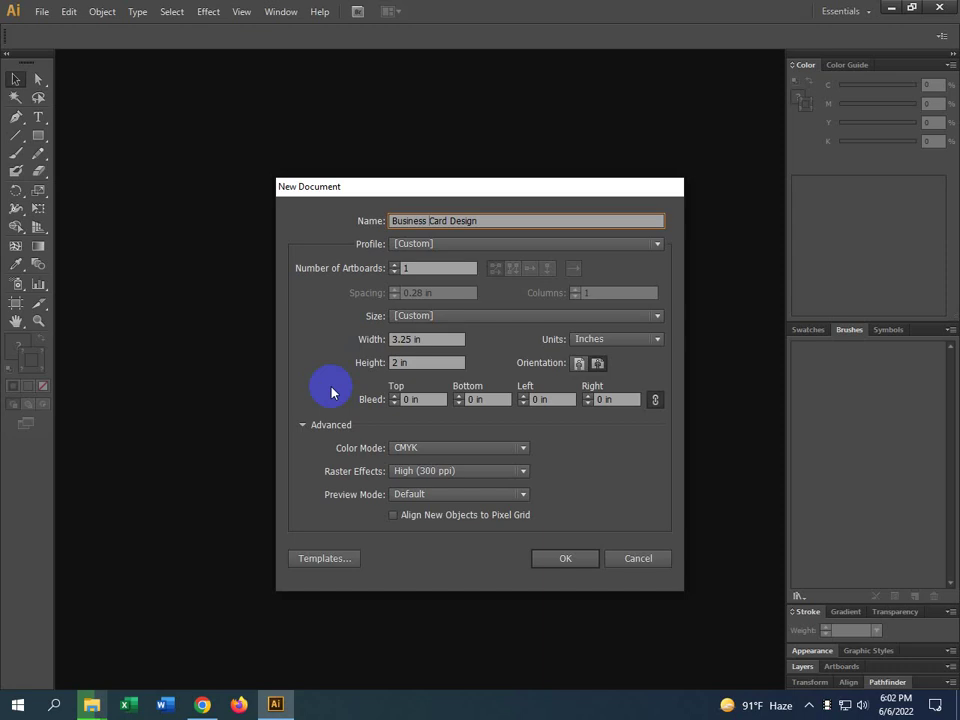
click(420, 362)
click(579, 365)
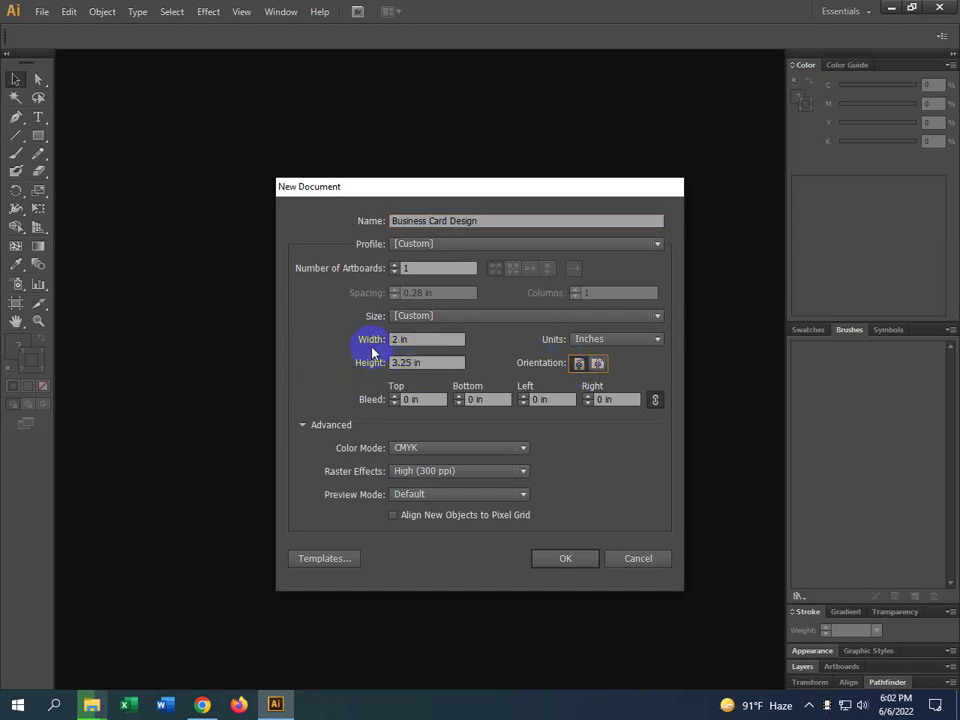
click(537, 398)
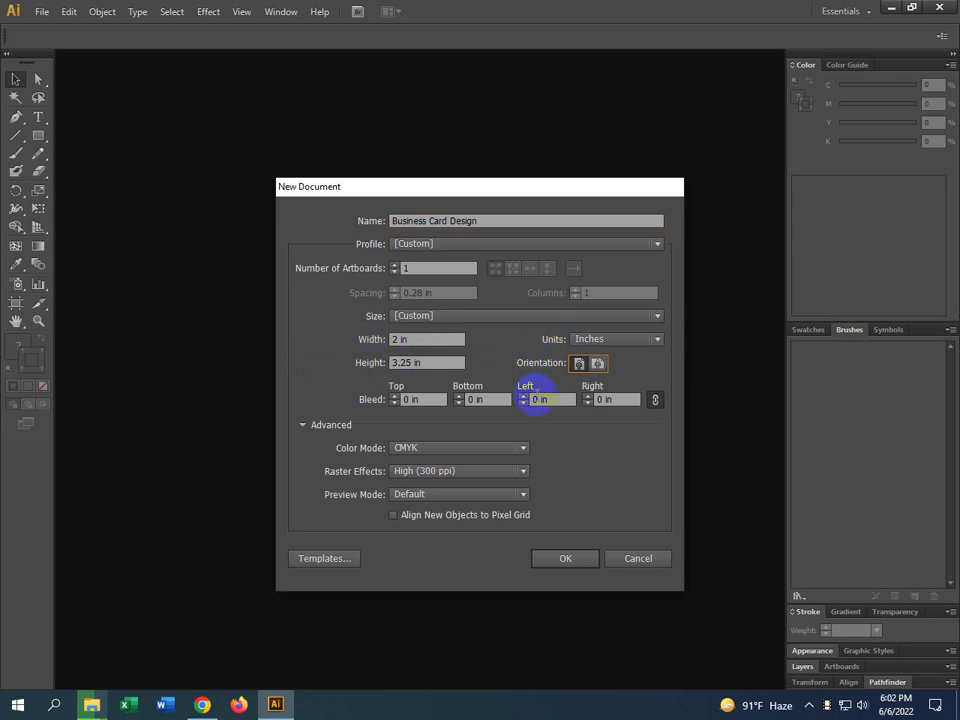
click(598, 366)
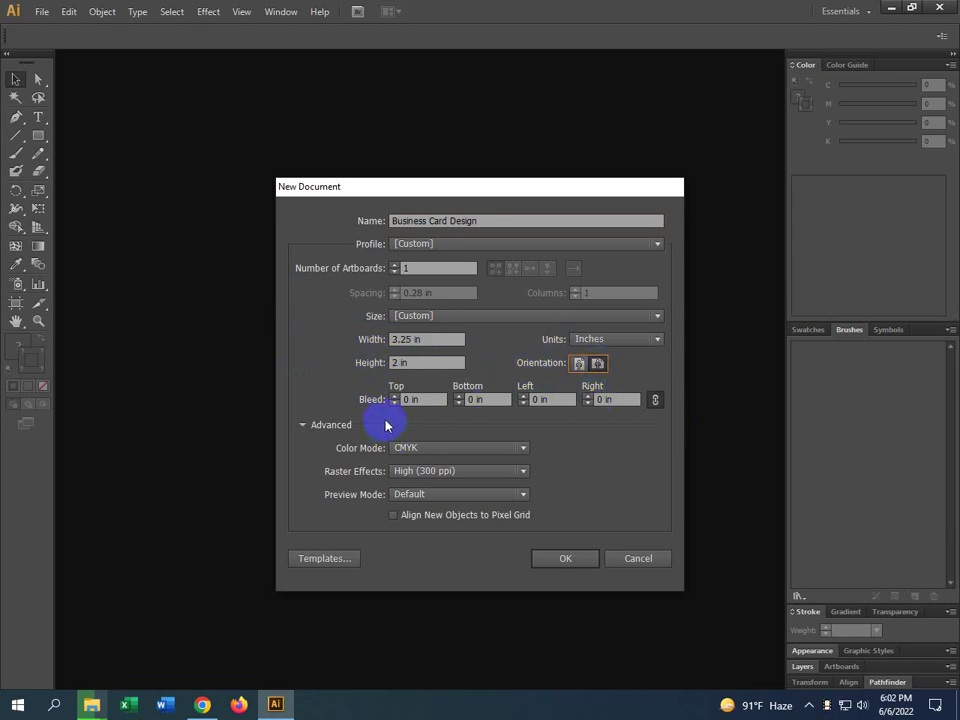
click(625, 399)
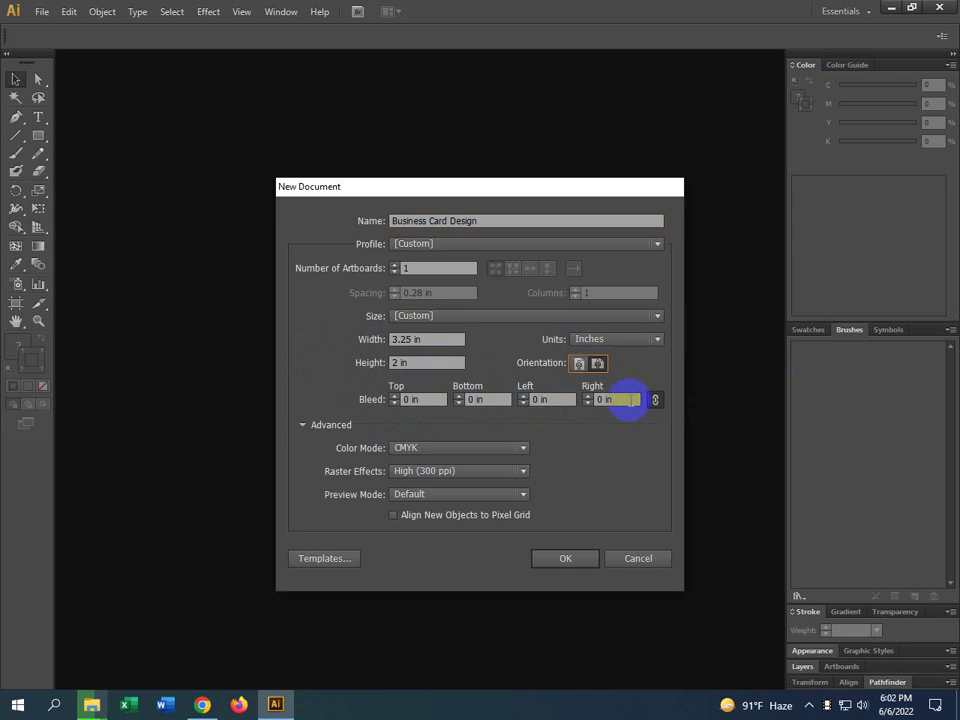
click(571, 422)
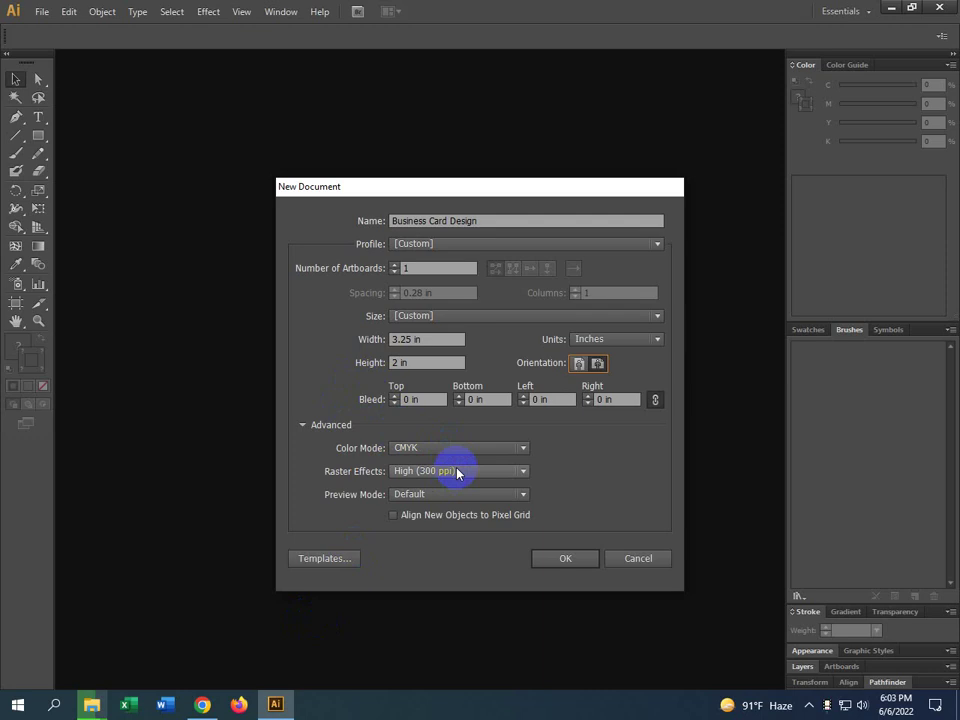
Confirm the 3.25 × 2 in CMYK document, zoom the view out, and select the Rectangle tool
click(566, 558)
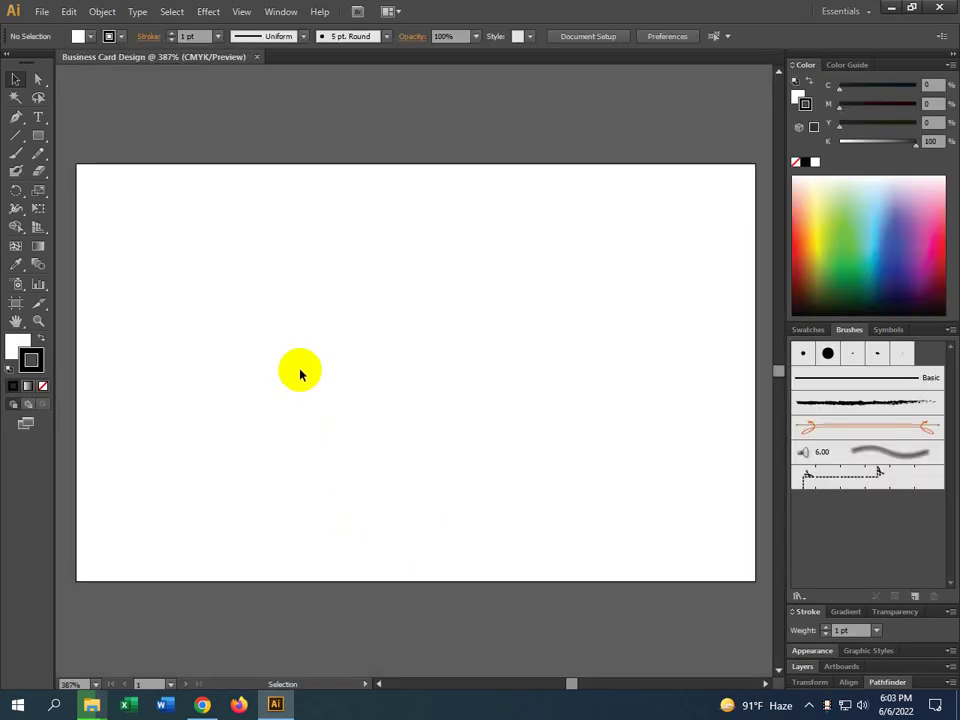
scroll(391, 393, down, 1)
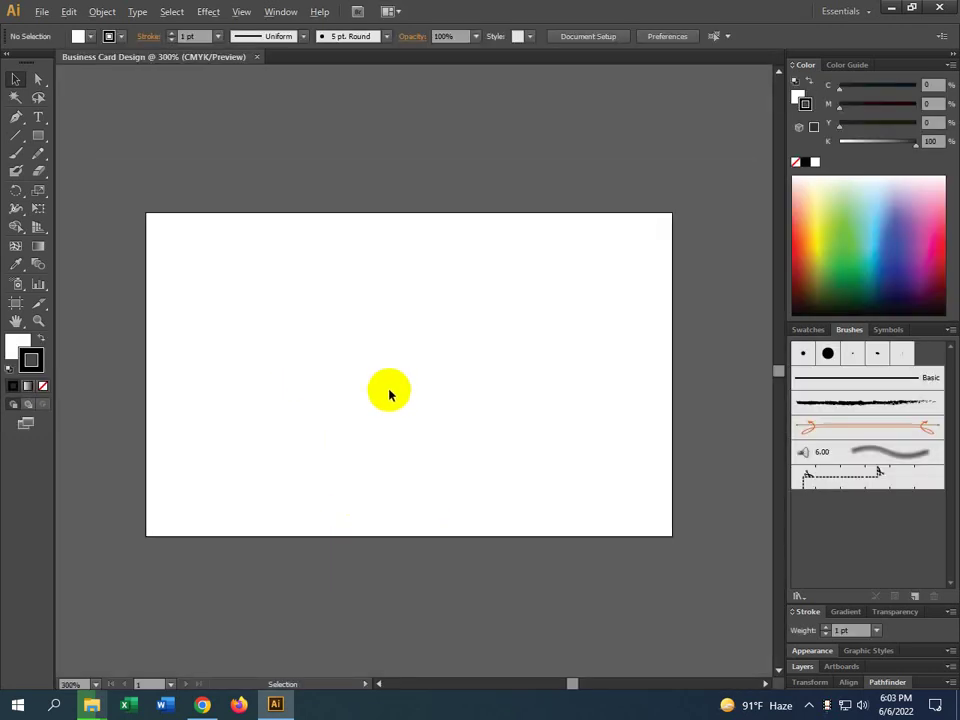
key(alt)
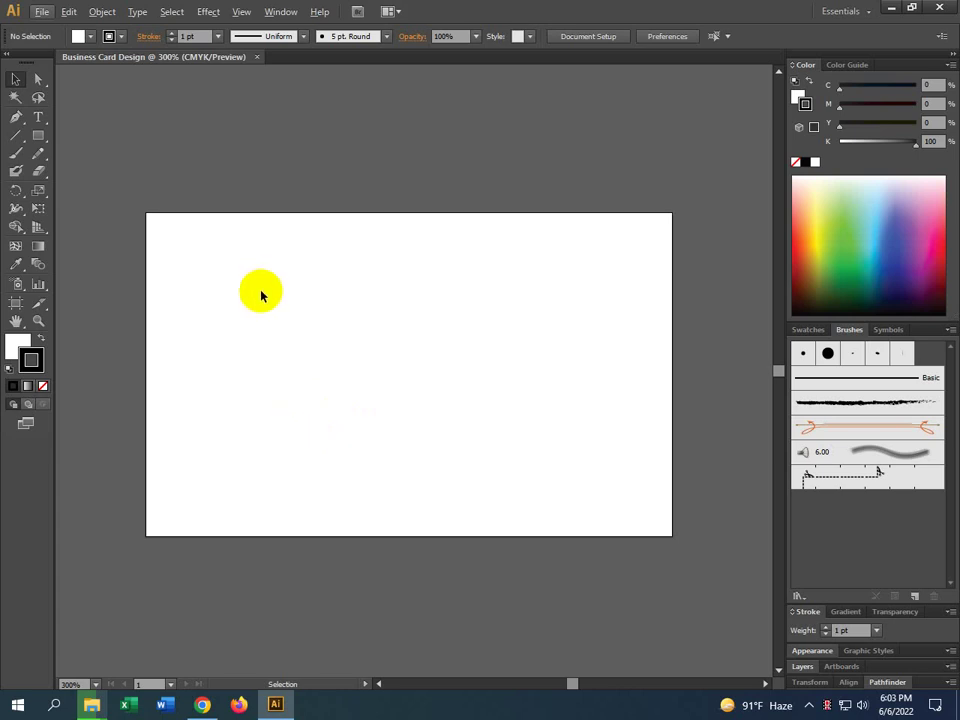
click(37, 139)
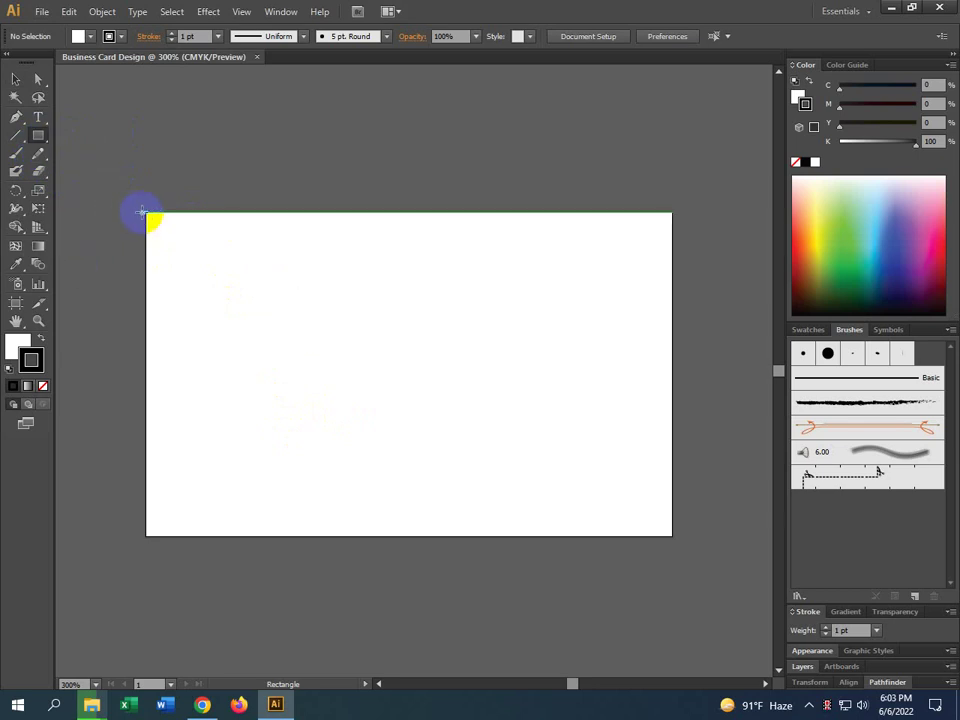
Discard the freehand rectangle and create one exactly 3.25 in wide by 2 in tall
drag(145, 212, 672, 459)
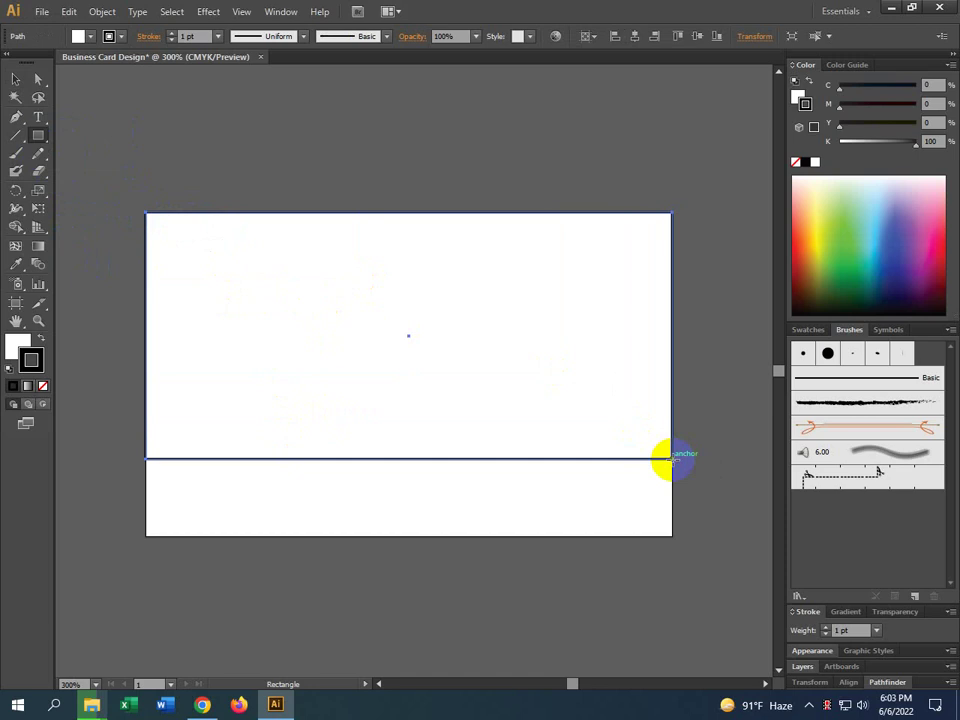
key(Delete)
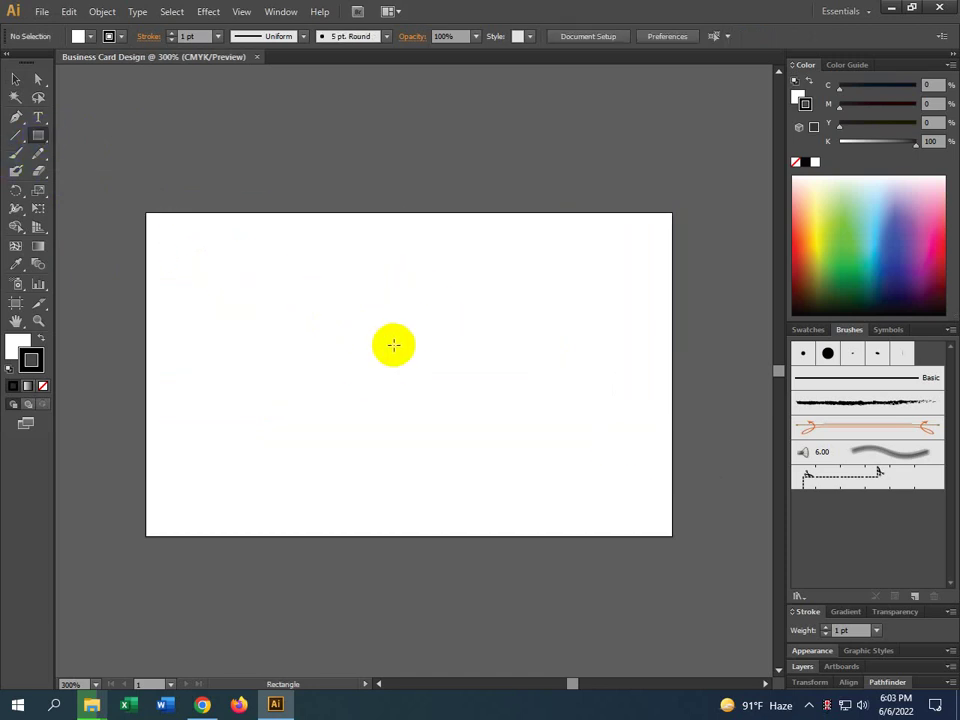
click(393, 345)
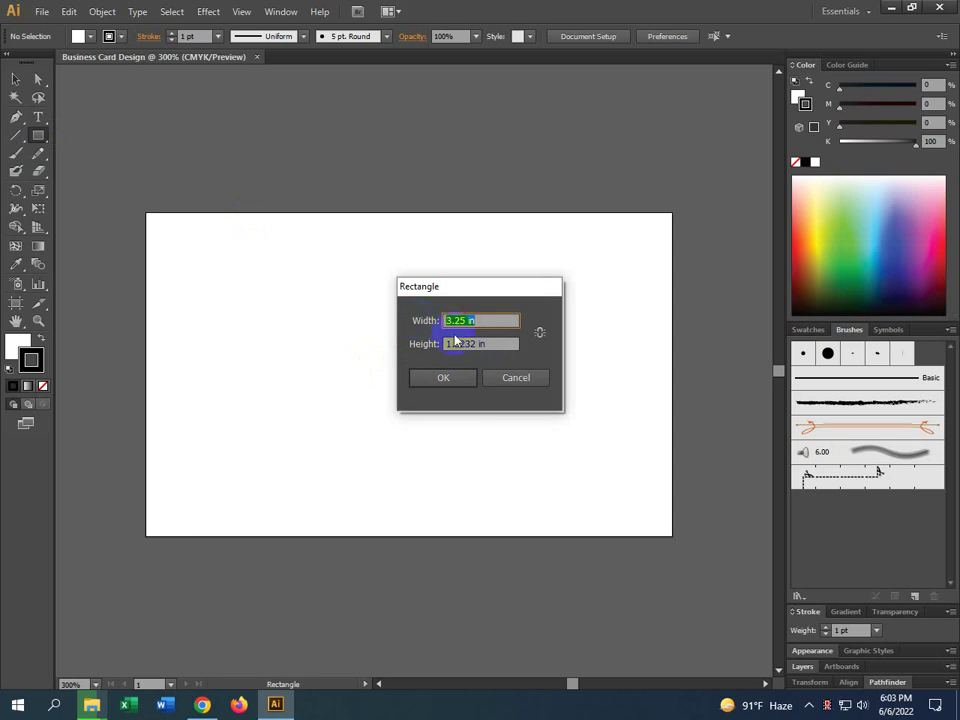
double_click(455, 343)
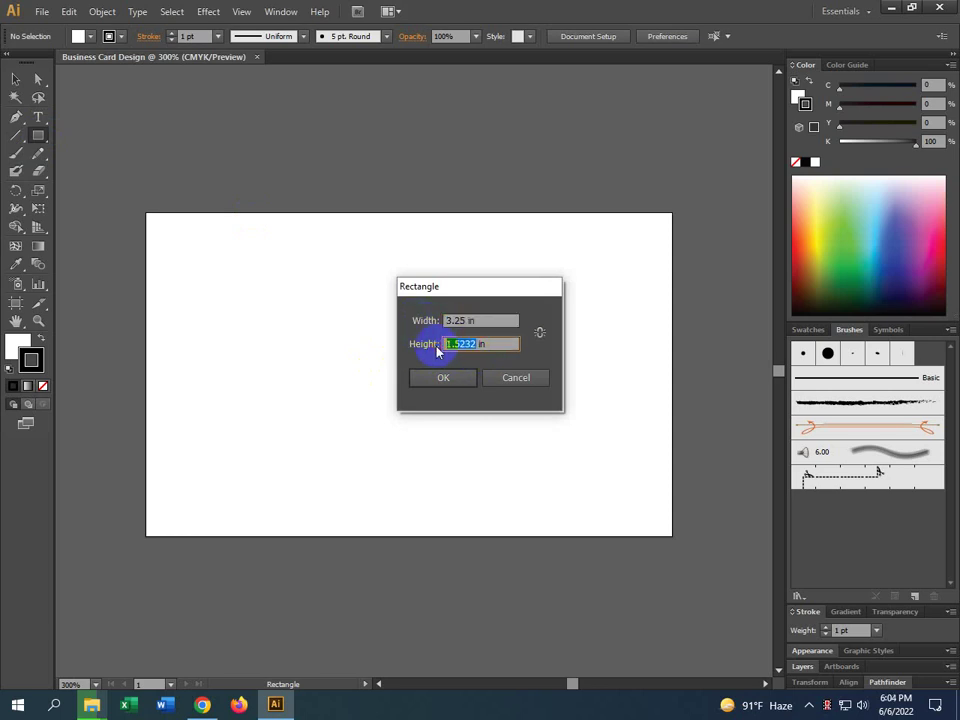
text(2)
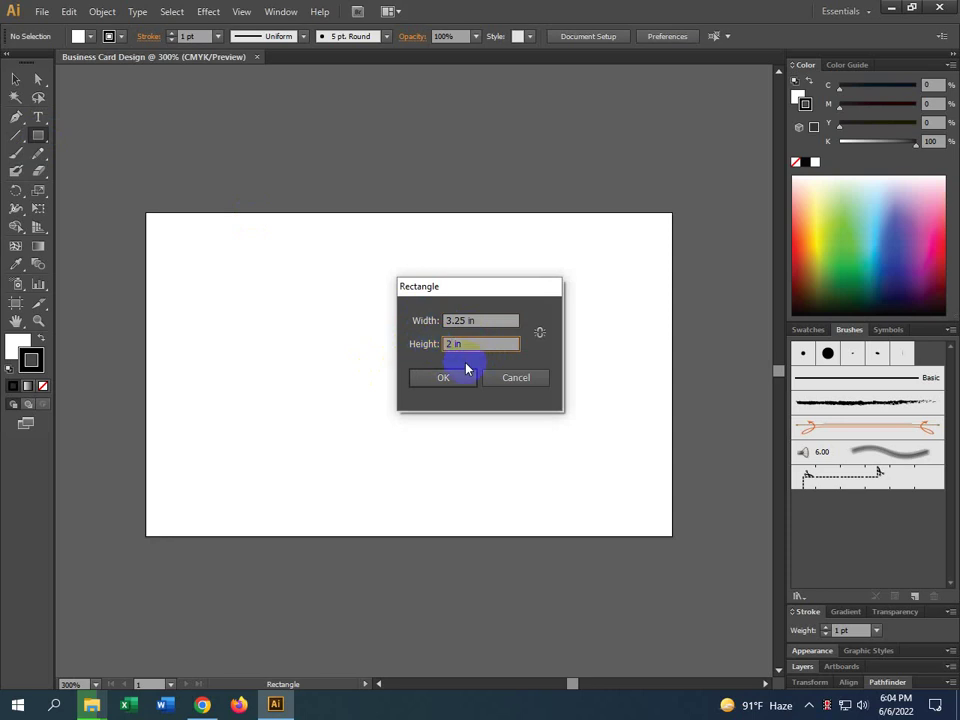
click(466, 386)
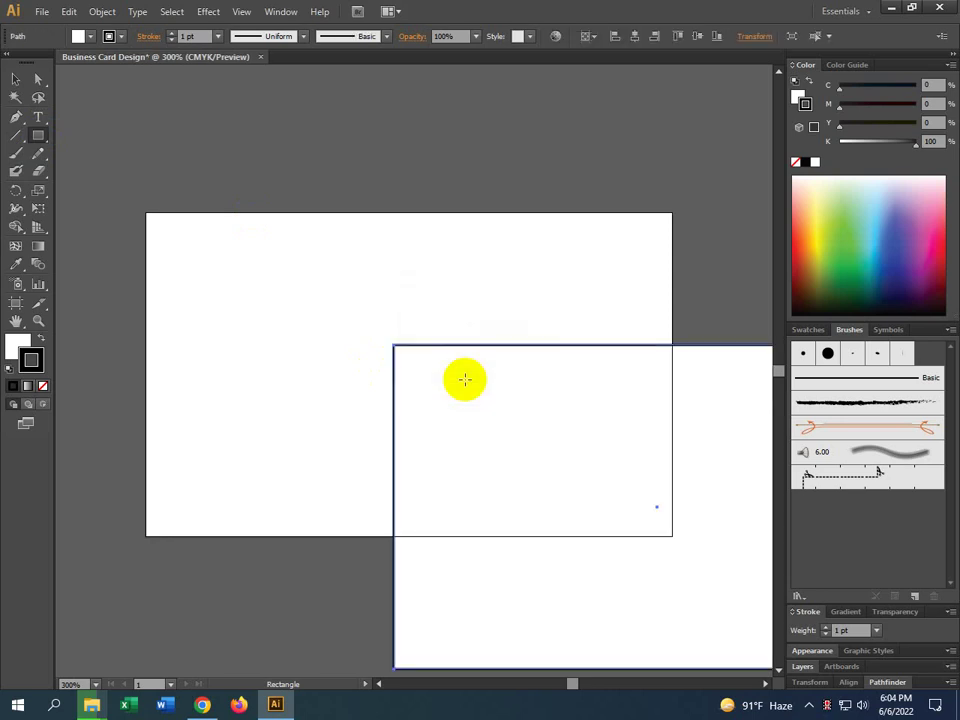
Briefly try the Artboard tool, then go back to the Selection tool
alt+scroll(415, 353, down, 2)
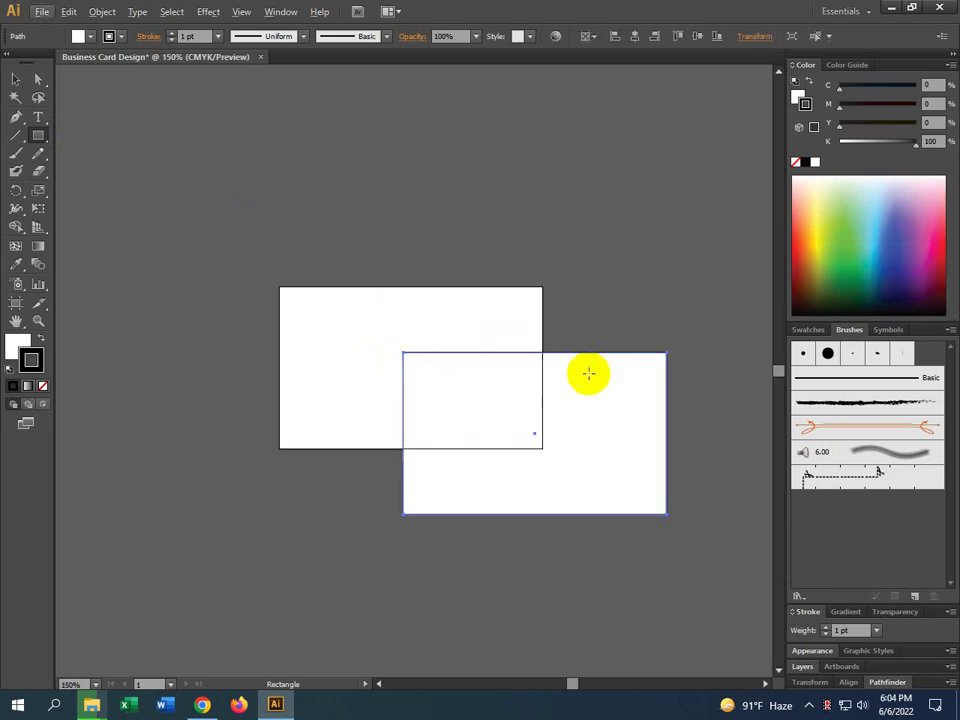
alt+scroll(573, 395, up, 1)
alt+scroll(573, 395, down, 1)
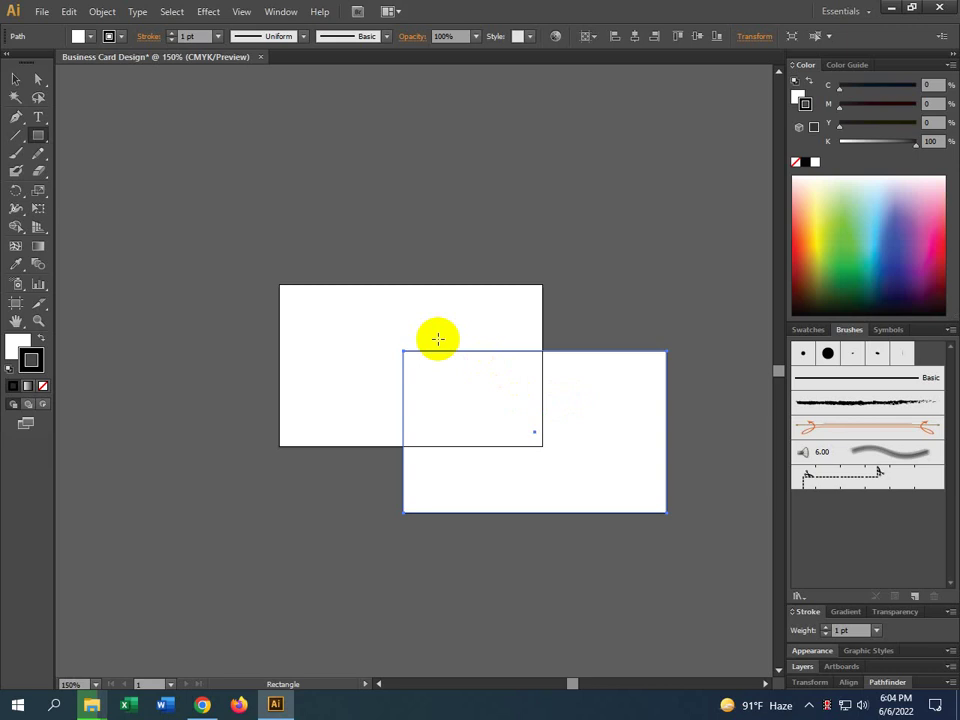
click(16, 302)
click(412, 288)
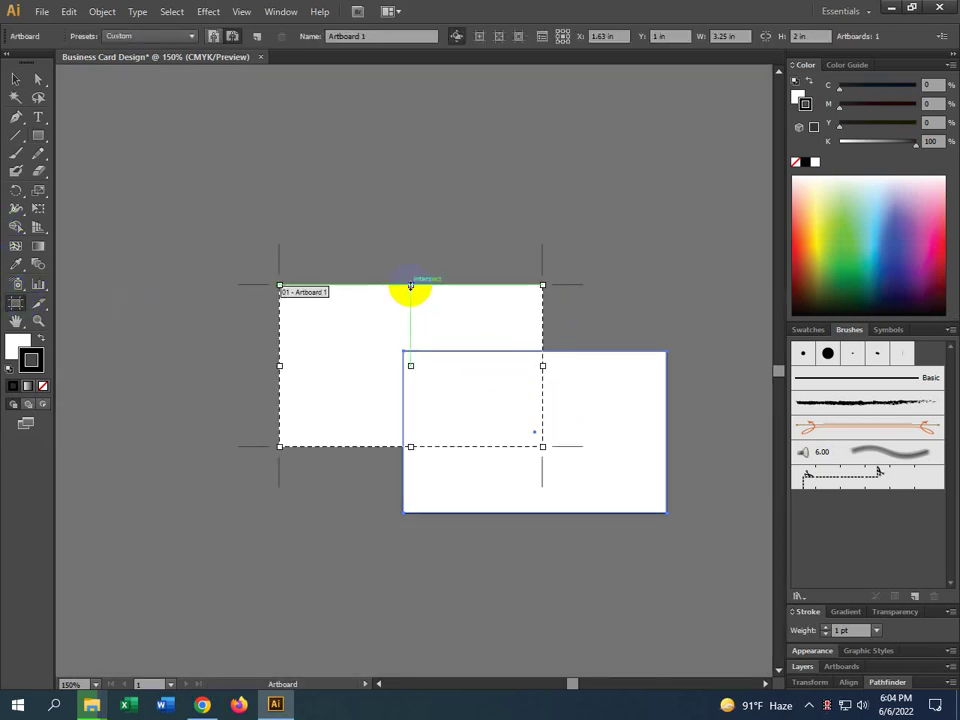
click(14, 78)
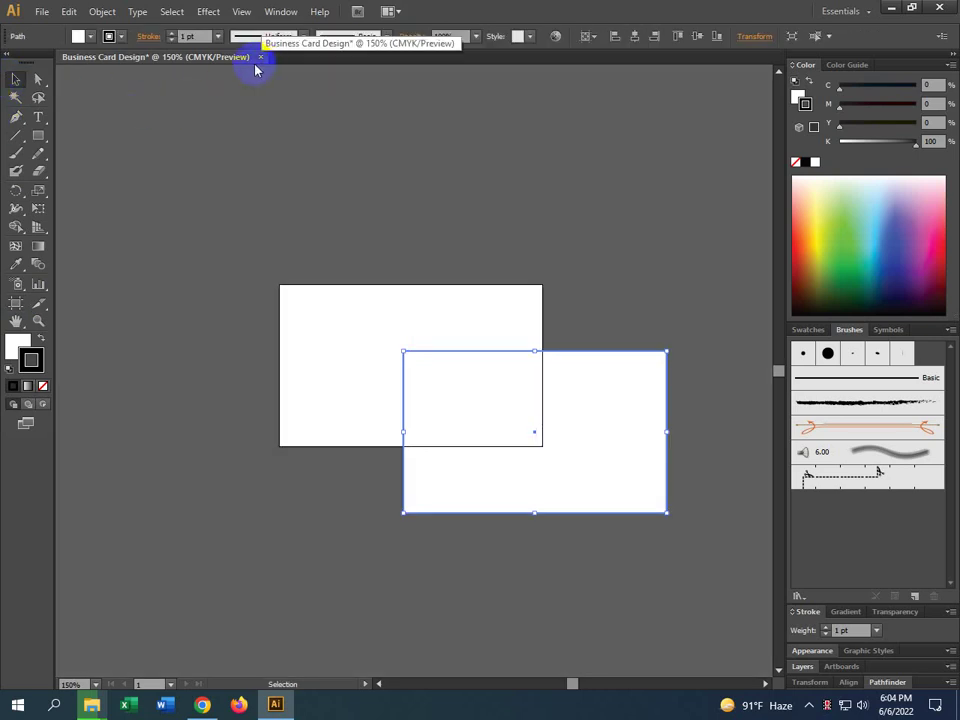
Deselect the rectangles and close the current document without saving
click(40, 12)
click(420, 129)
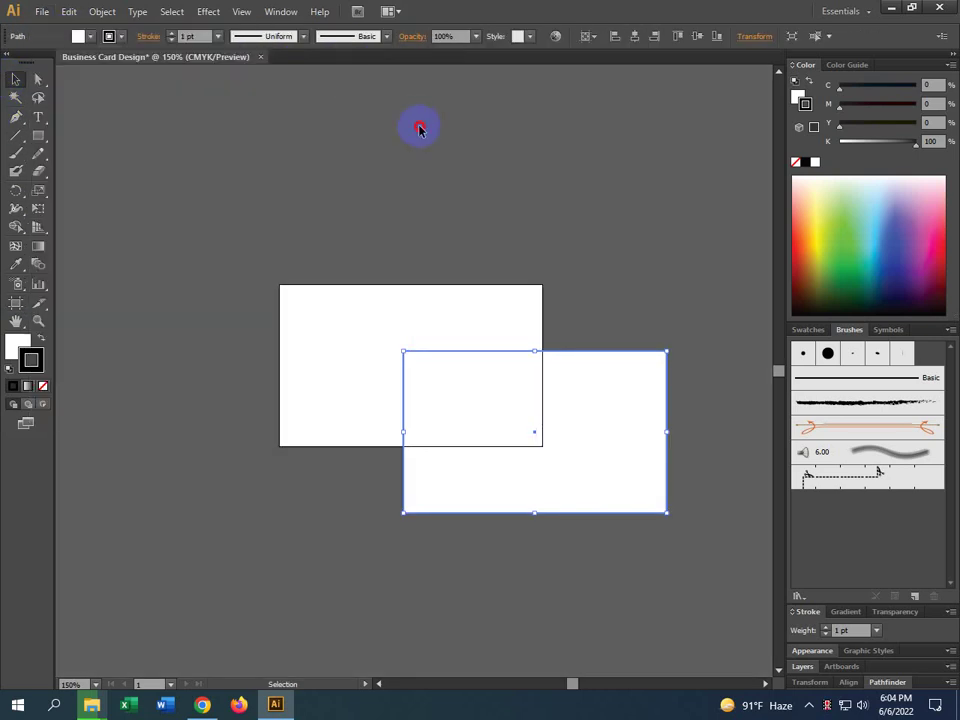
click(260, 57)
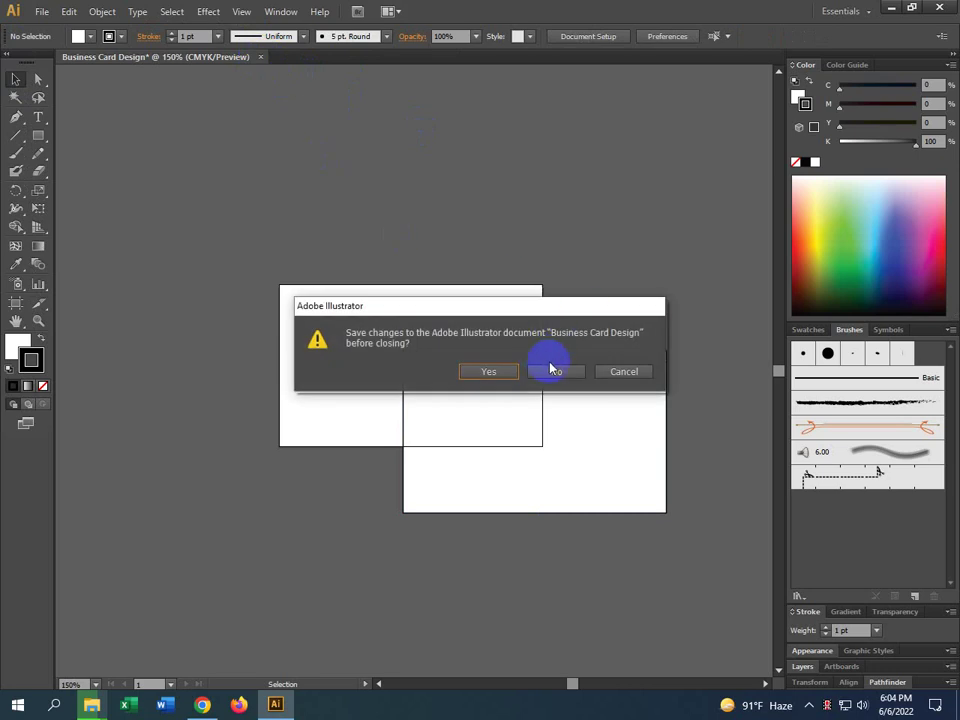
click(553, 371)
Create a new A4 document named 'Business Card Design'
click(40, 12)
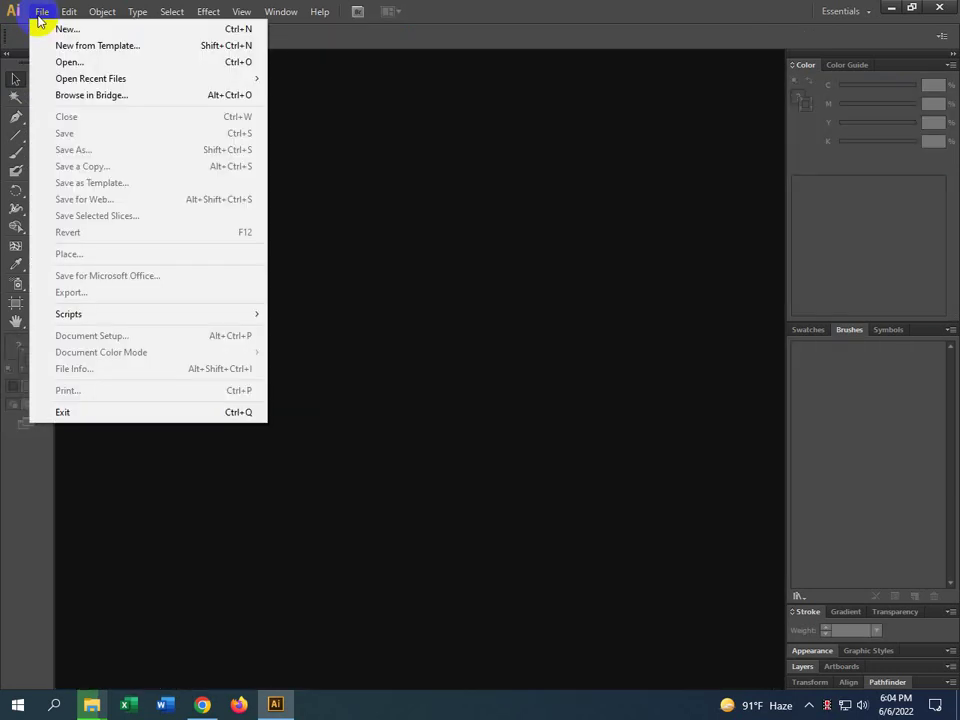
click(62, 29)
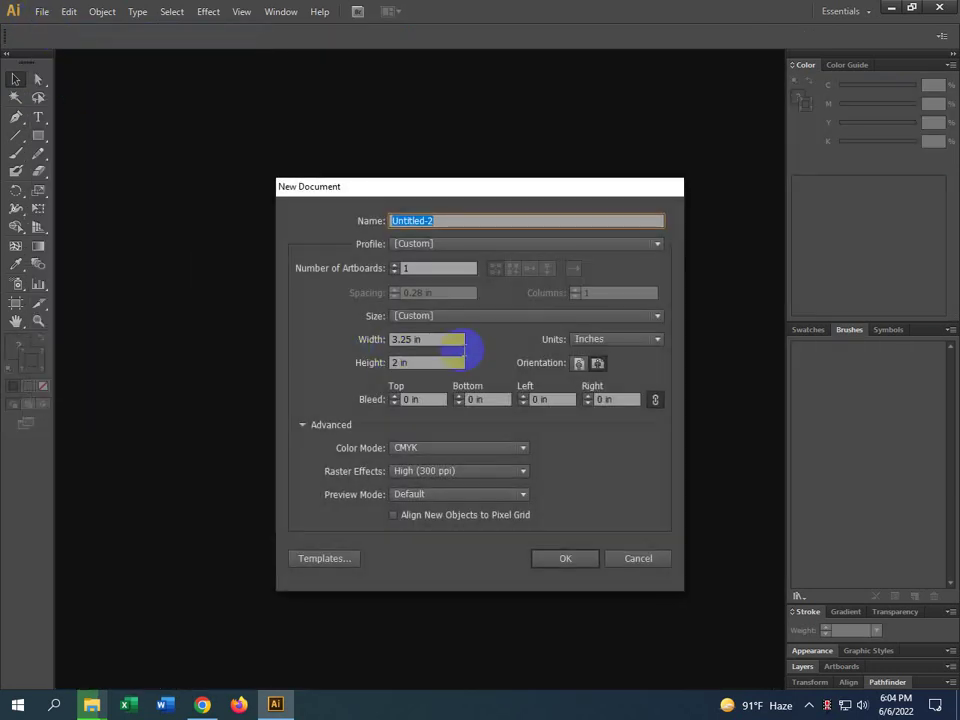
click(443, 315)
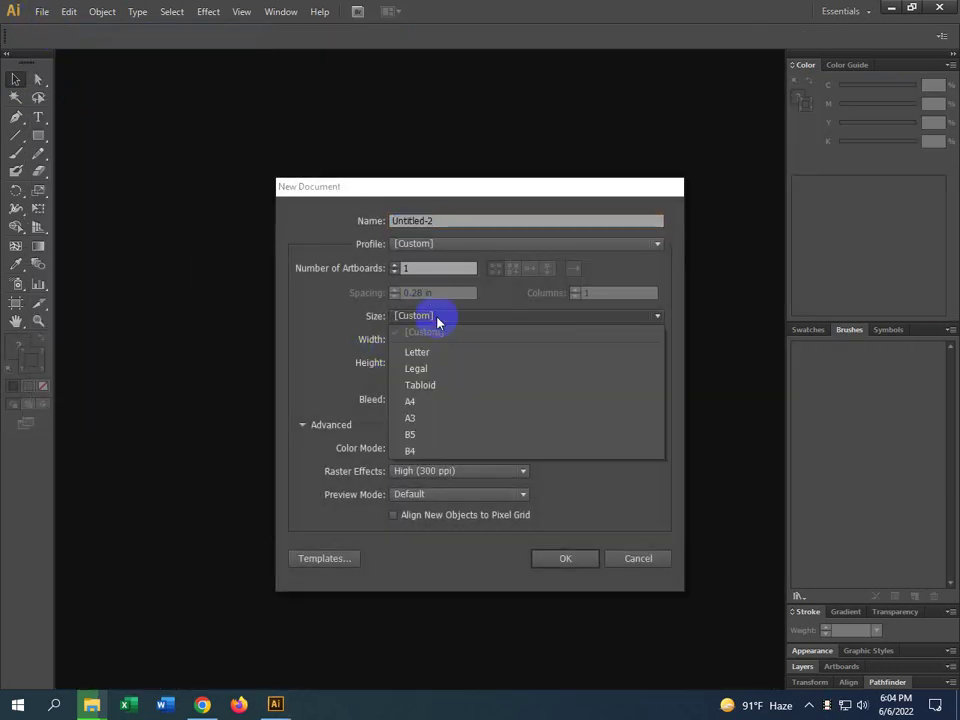
click(418, 404)
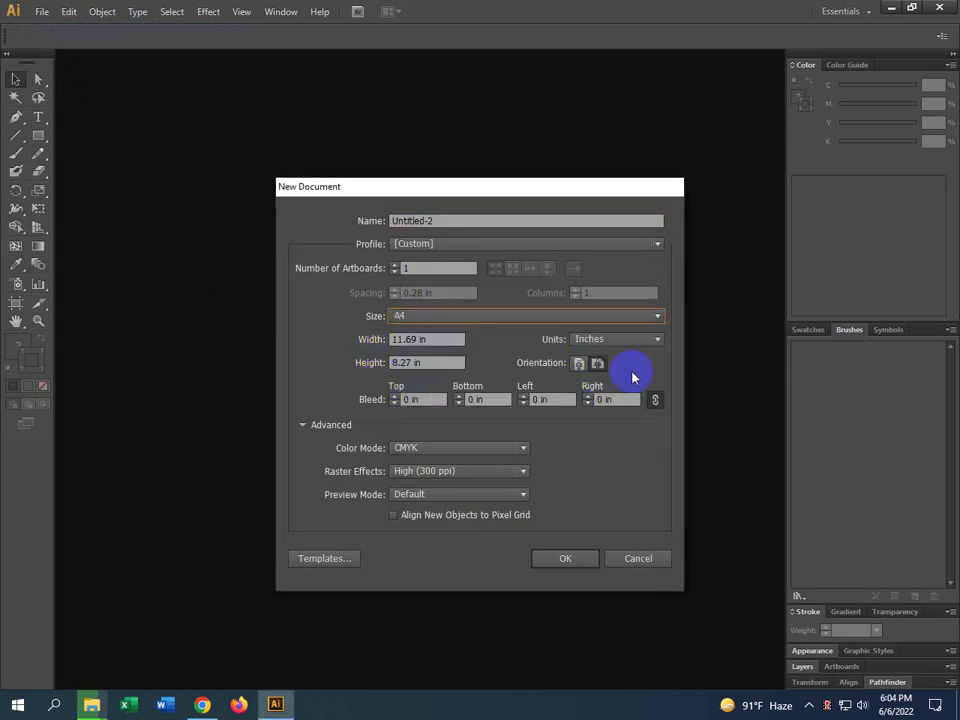
click(445, 220)
key(BackSpace)
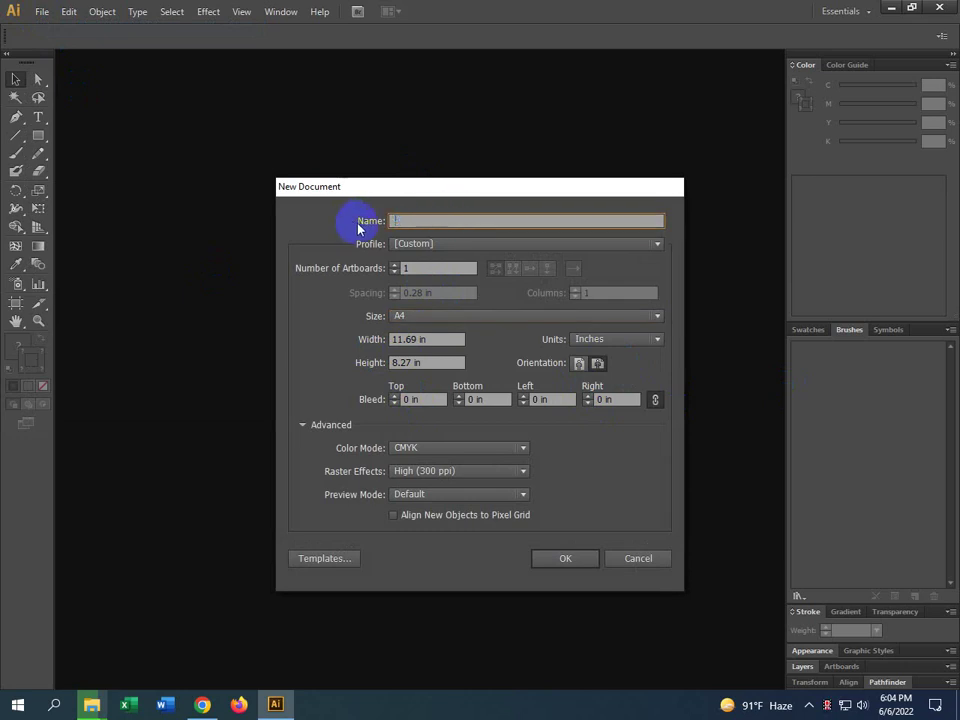
text(Business/ID Card Design)
double_click(432, 219)
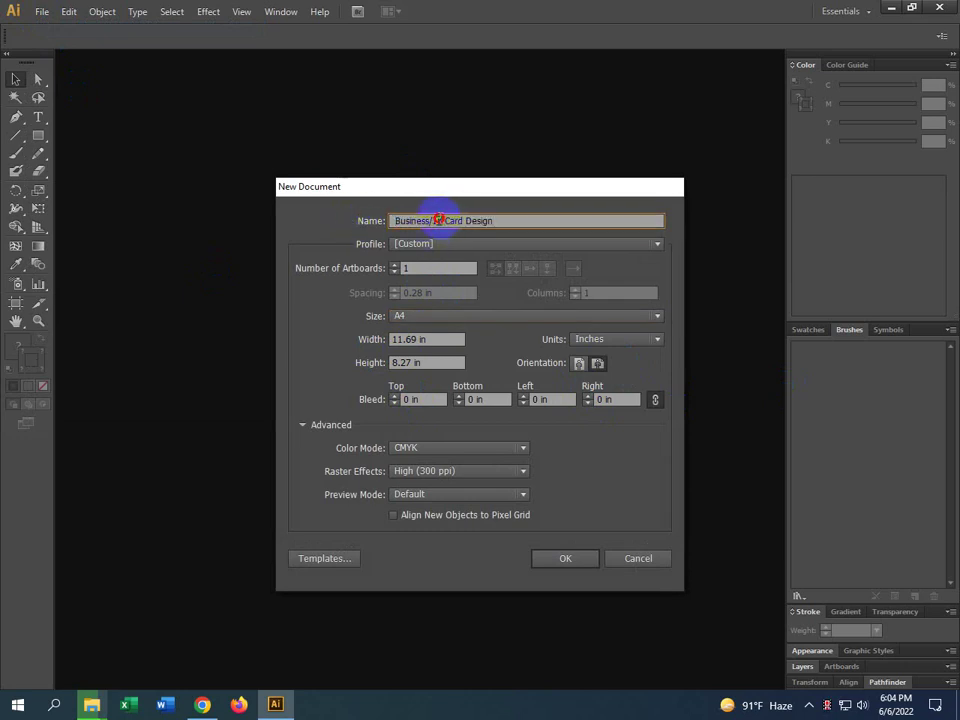
key(BackSpace)
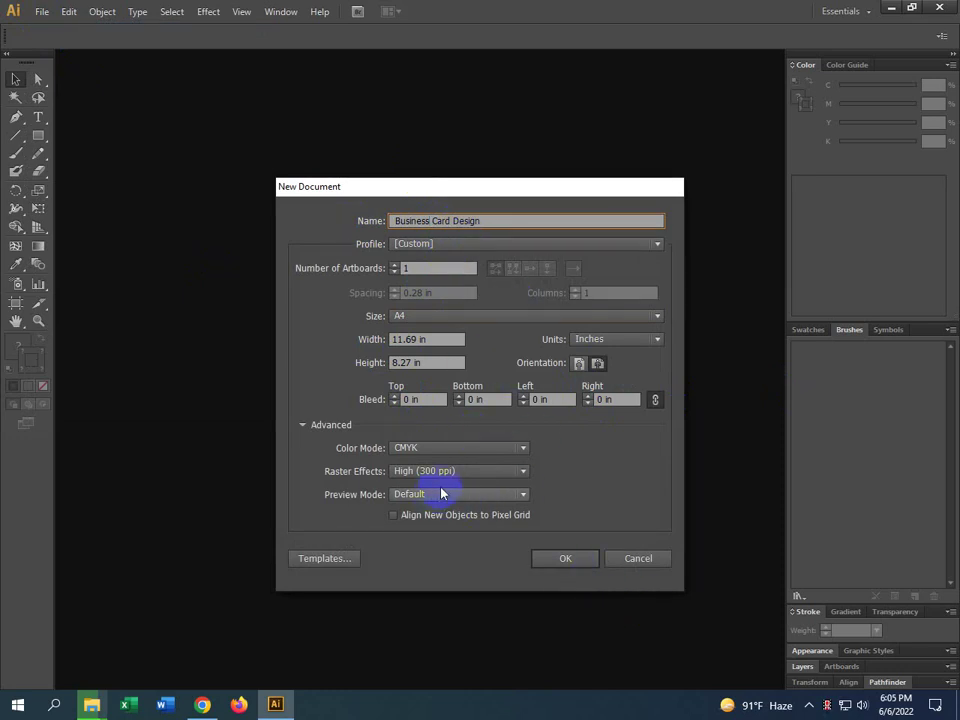
click(581, 561)
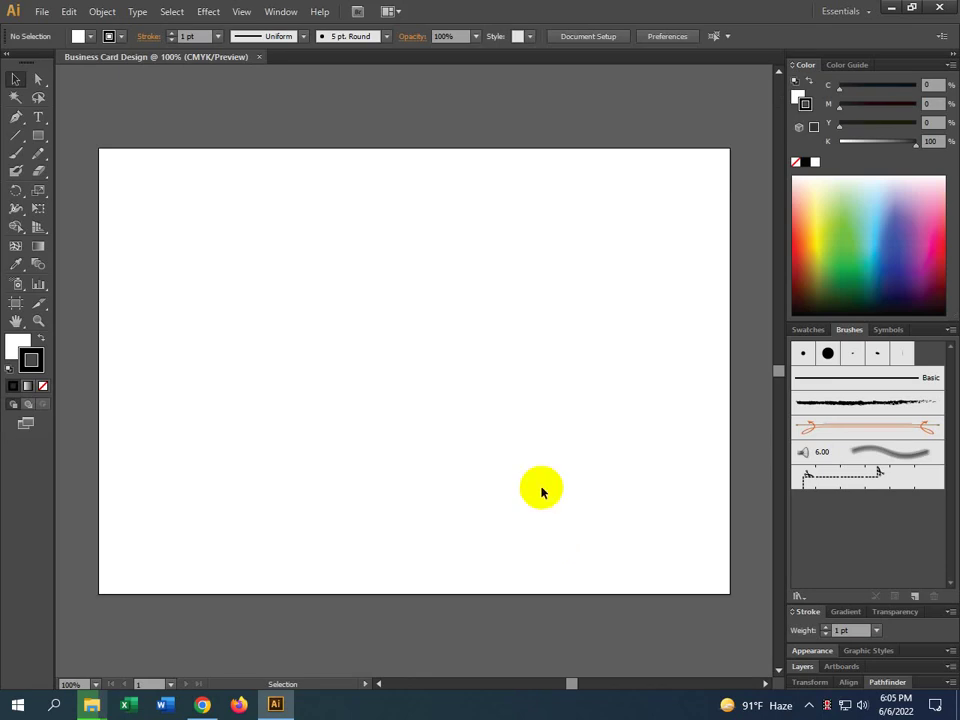
Create a 3.25 × 2 in rectangle on the A4 artboard and drag it up and left
click(39, 138)
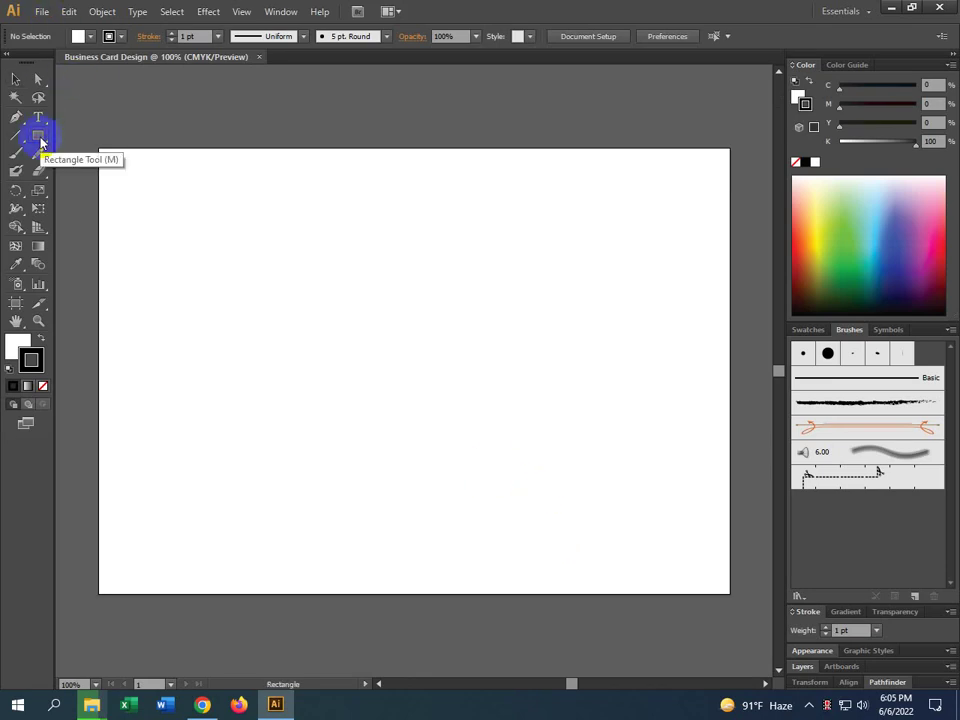
click(236, 319)
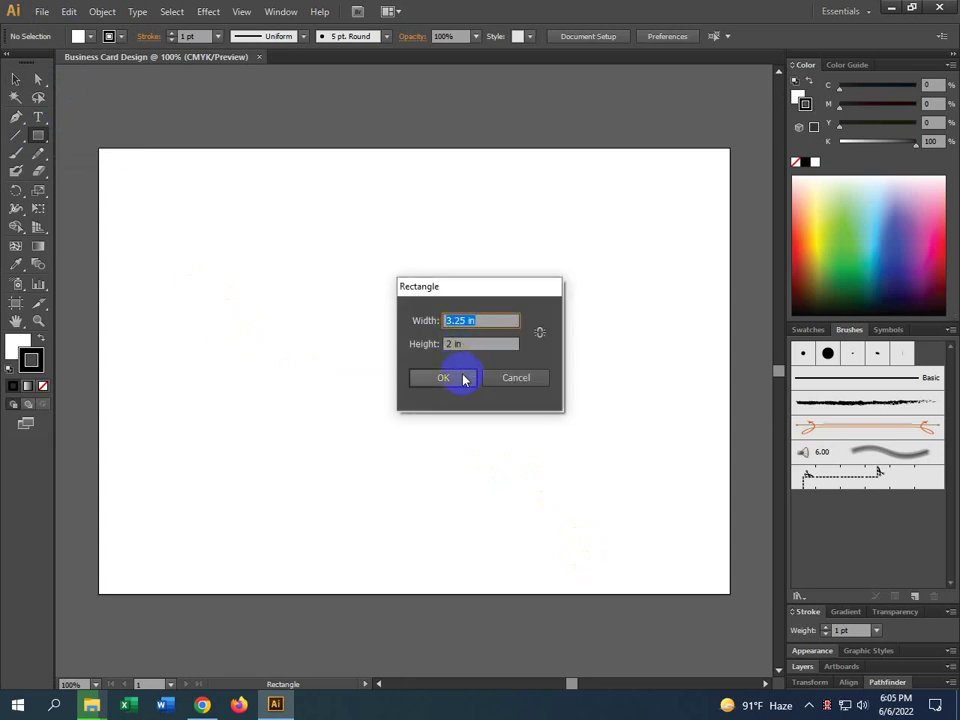
click(461, 382)
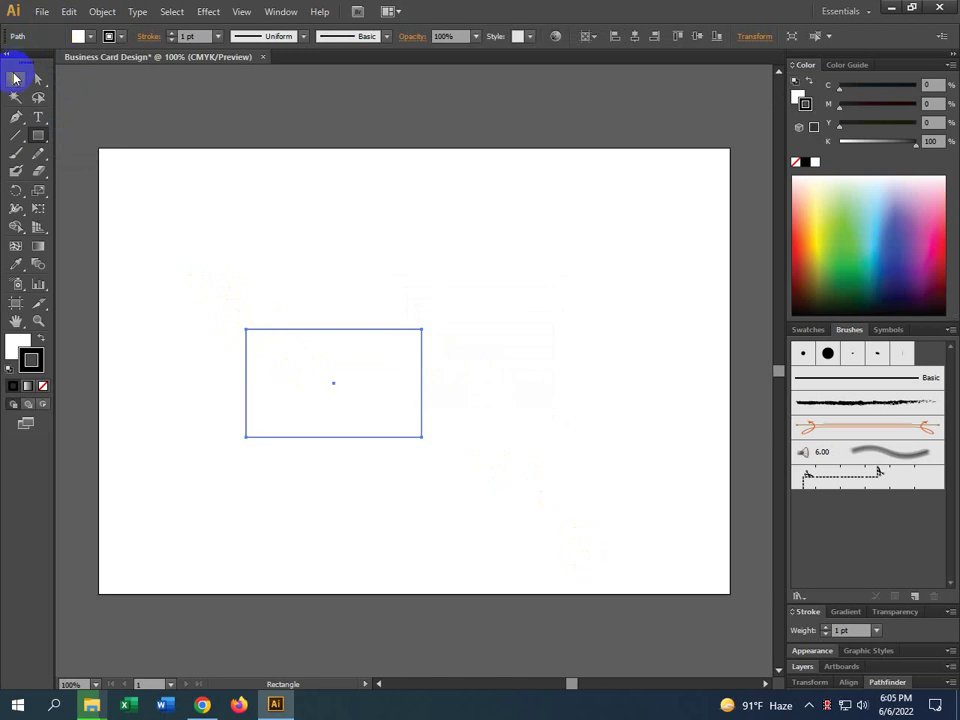
click(15, 79)
drag(420, 362, 355, 335)
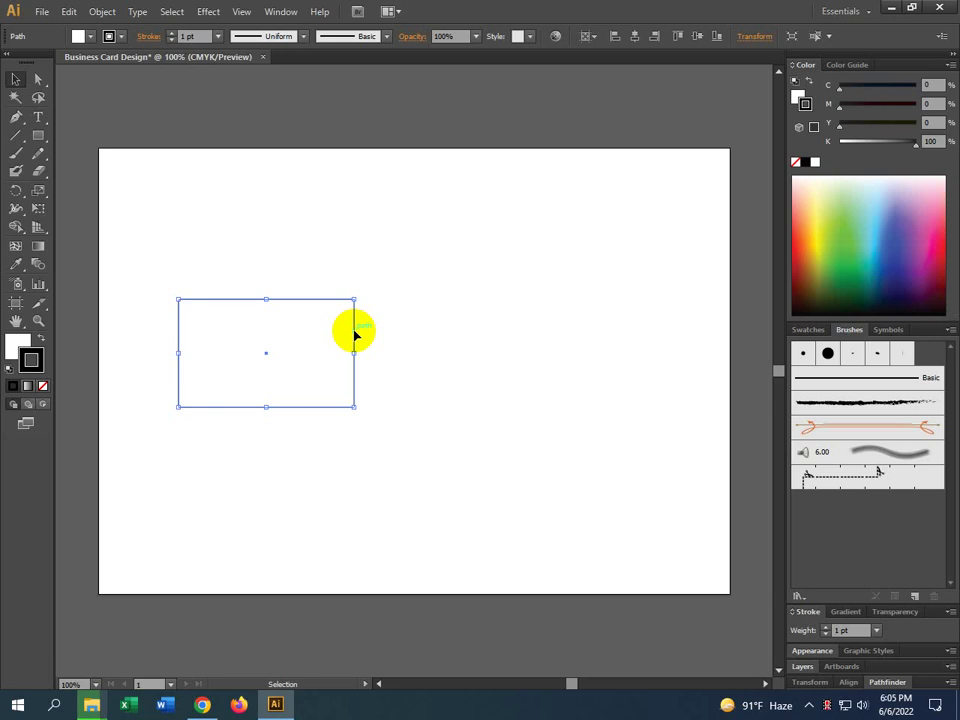
key(space)
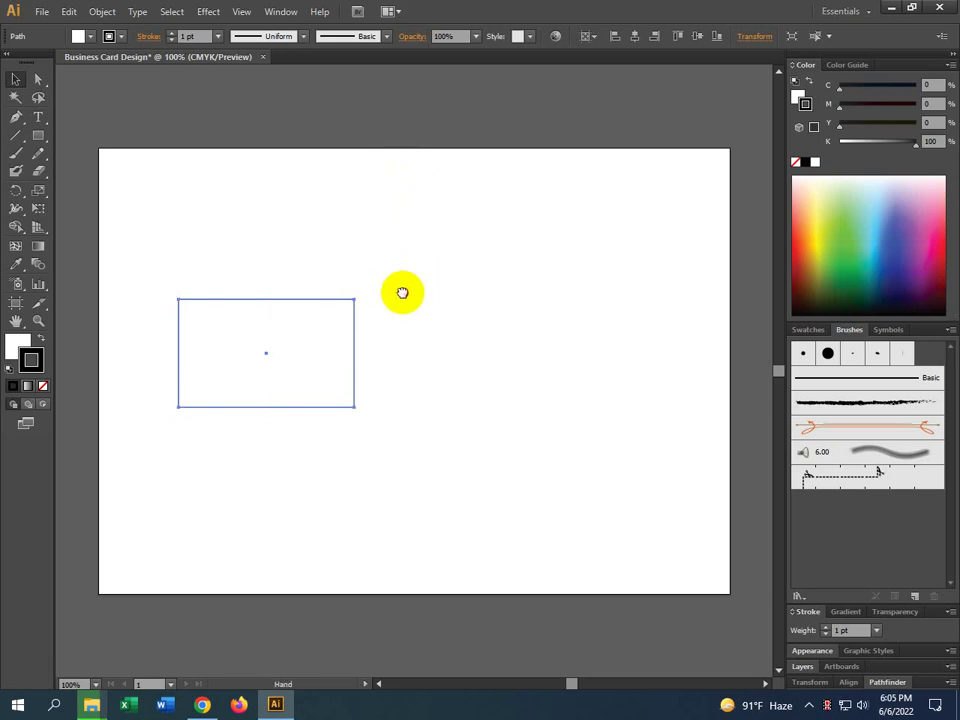
Nudge the card rectangle, then move it off the artboard onto the left pasteboard
drag(402, 292, 407, 253)
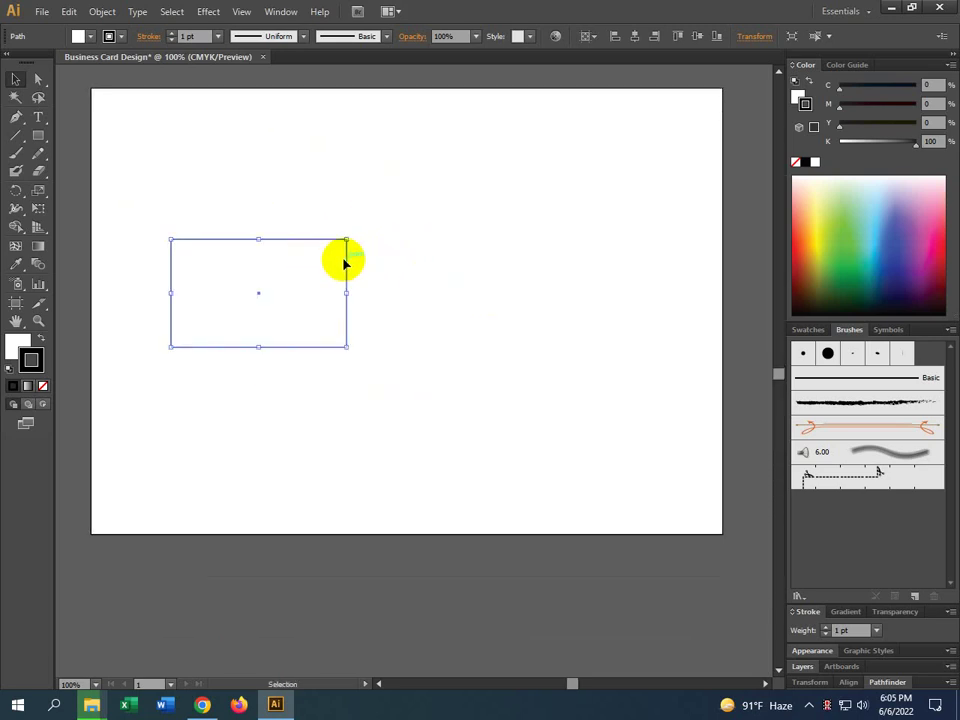
drag(347, 261, 365, 257)
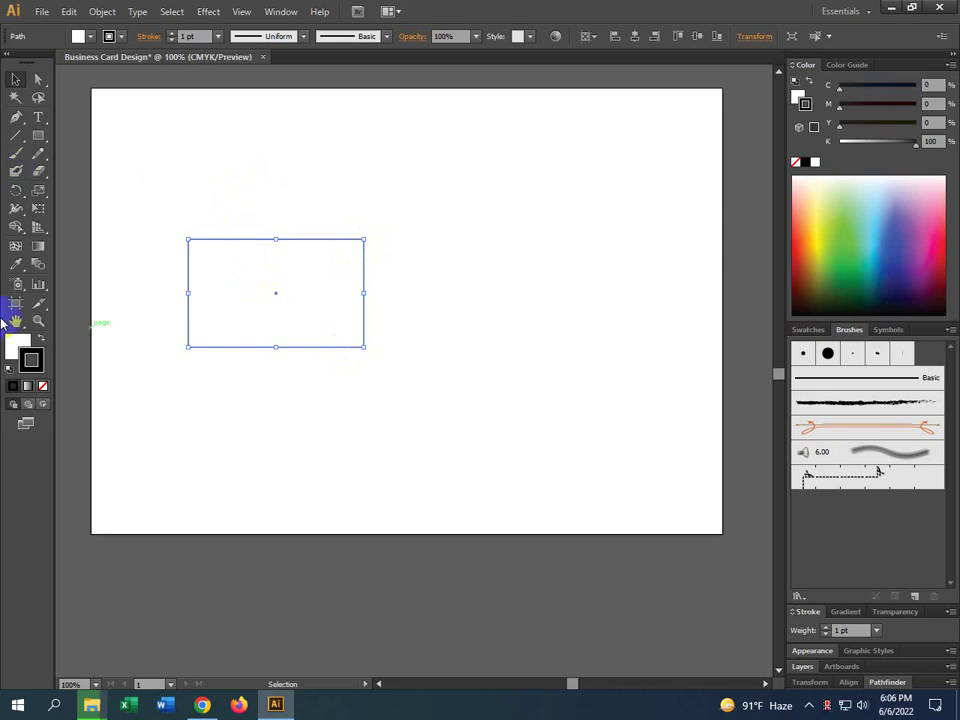
click(16, 344)
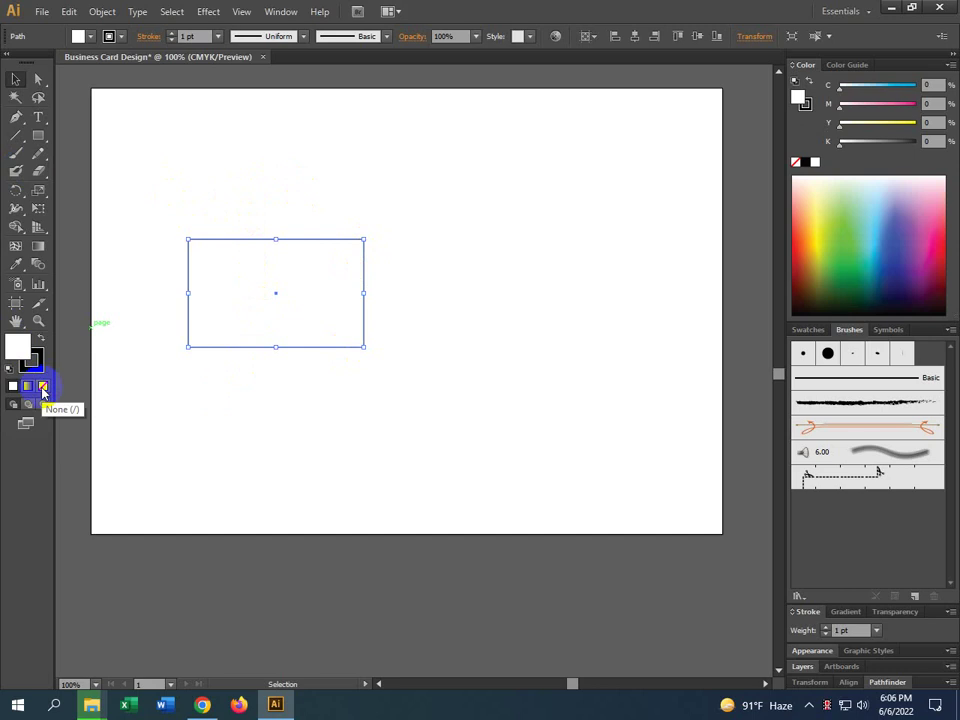
click(431, 360)
scroll(519, 381, left, 4)
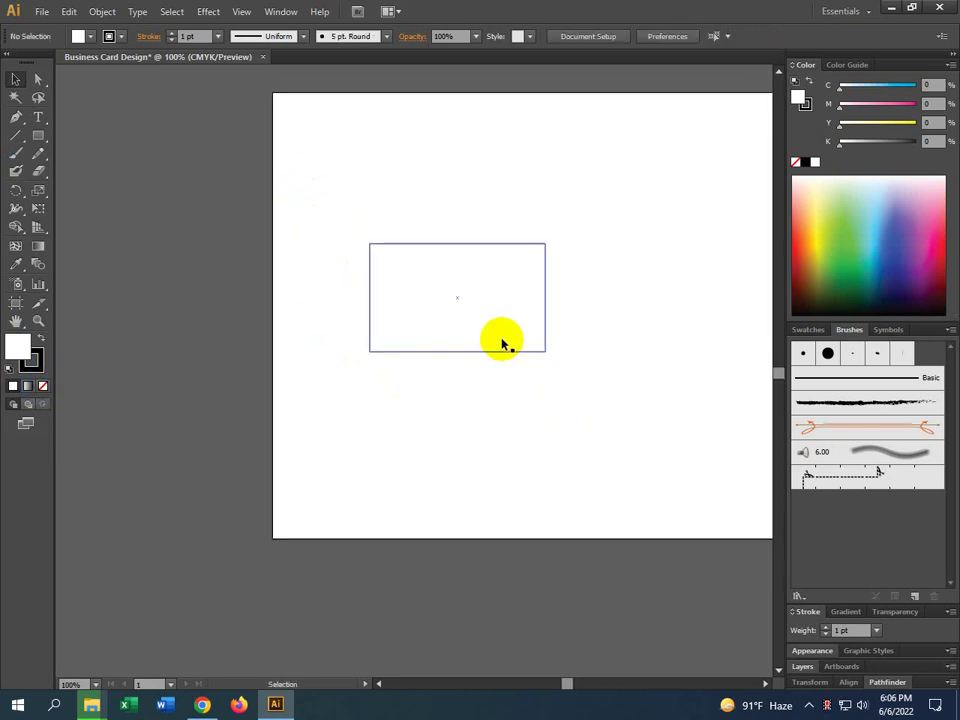
drag(502, 344, 193, 339)
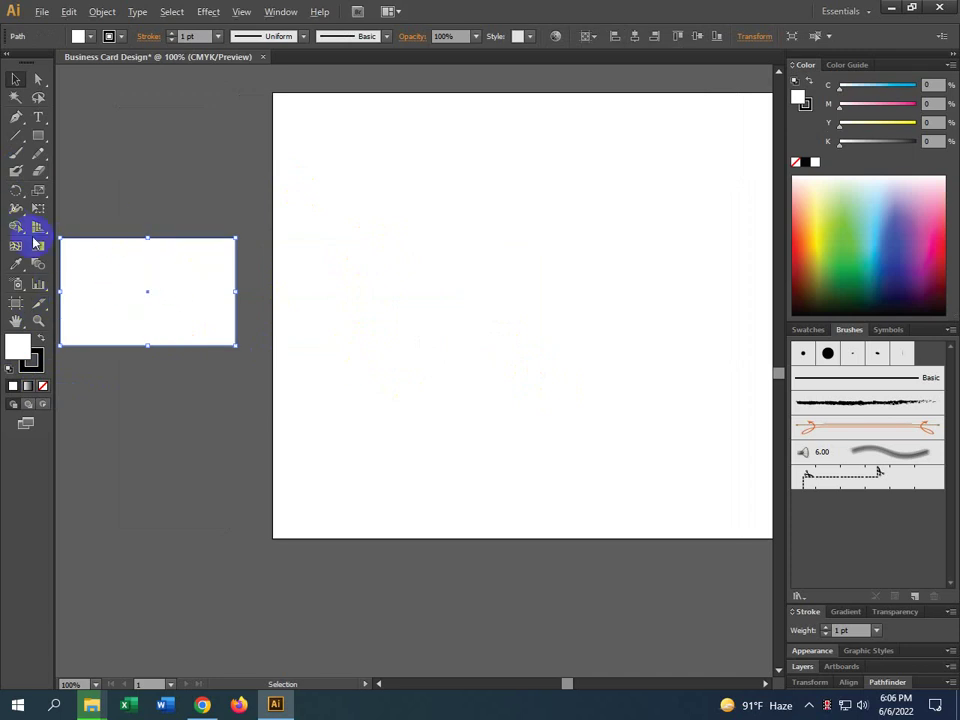
Set the rectangle's fill to None so only its outline remains, then deselect it
scroll(118, 258, up, 3)
scroll(184, 208, down, 3)
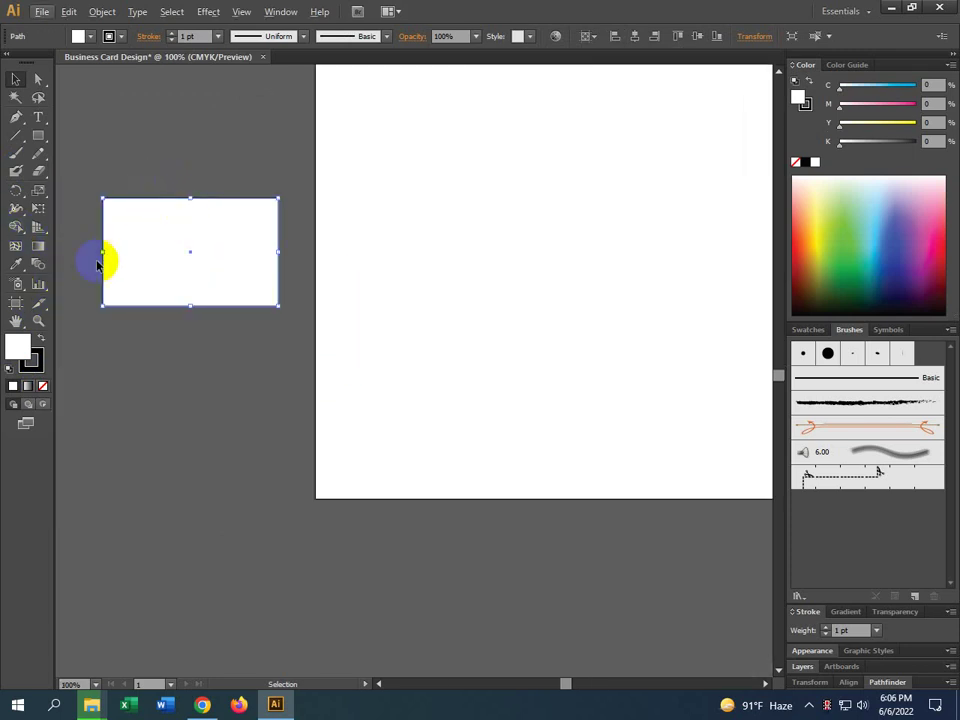
click(17, 344)
click(42, 386)
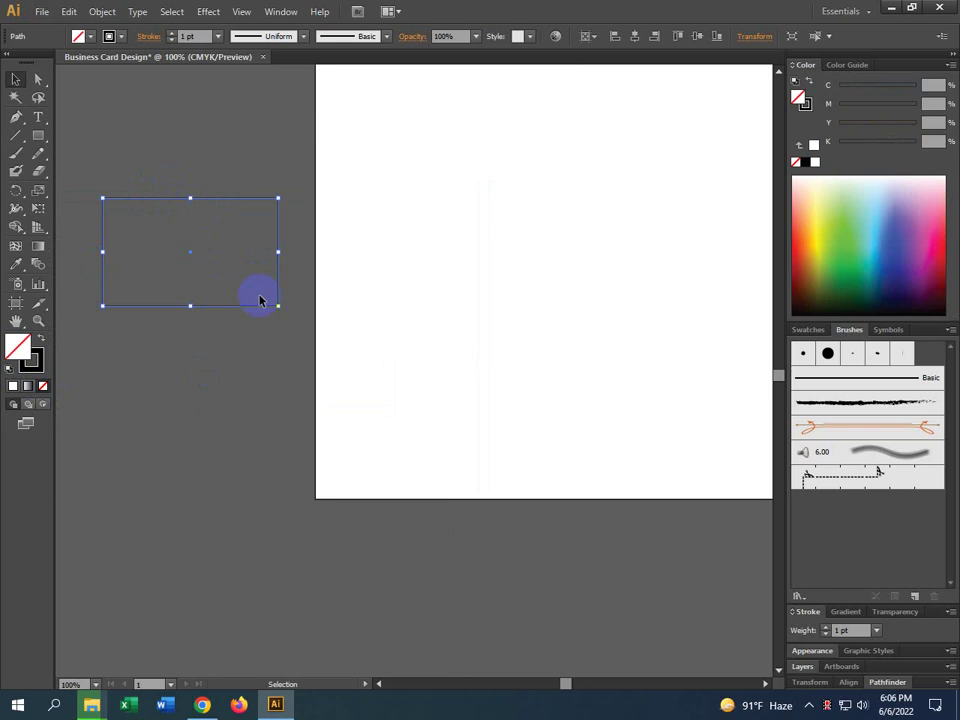
click(264, 386)
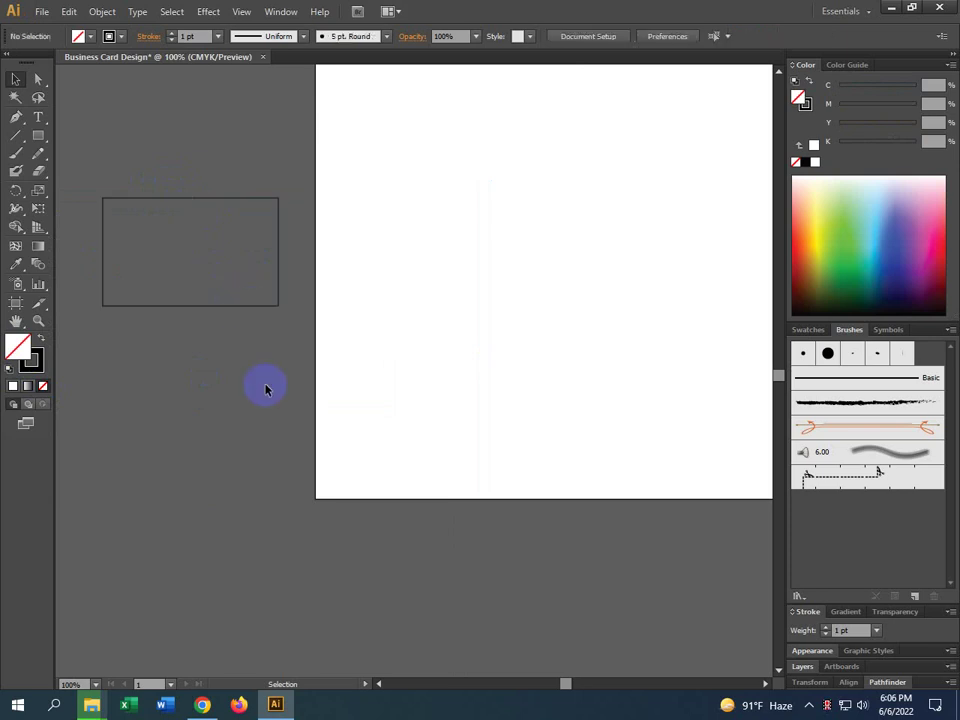
Drag the unfilled card rectangle from the pasteboard onto the artboard and recentre the view
click(206, 249)
click(223, 328)
scroll(113, 165, up, 1)
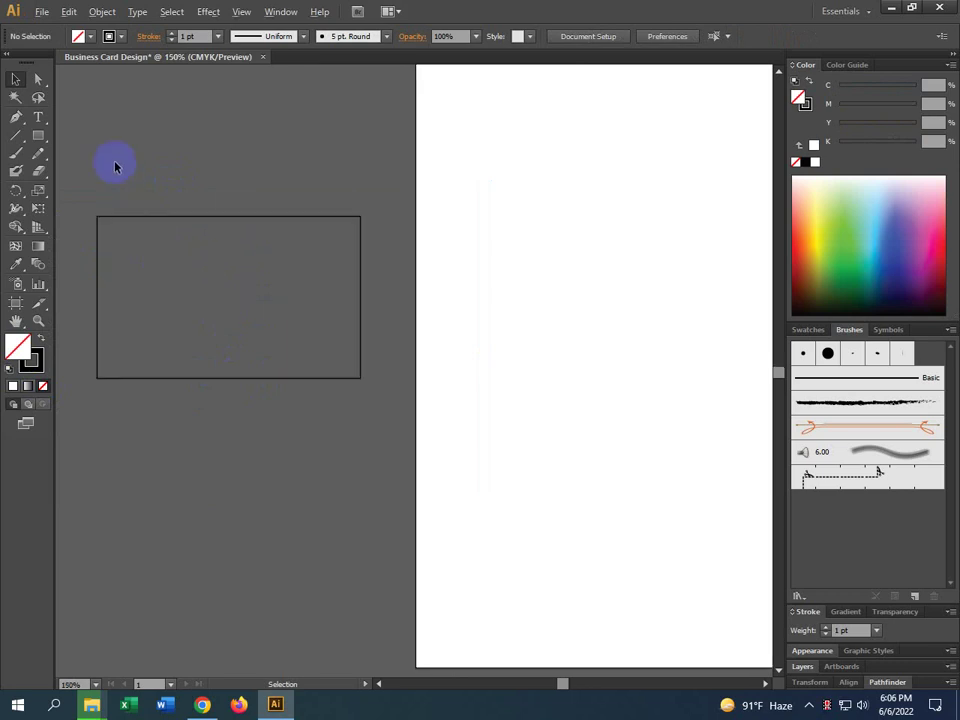
click(157, 221)
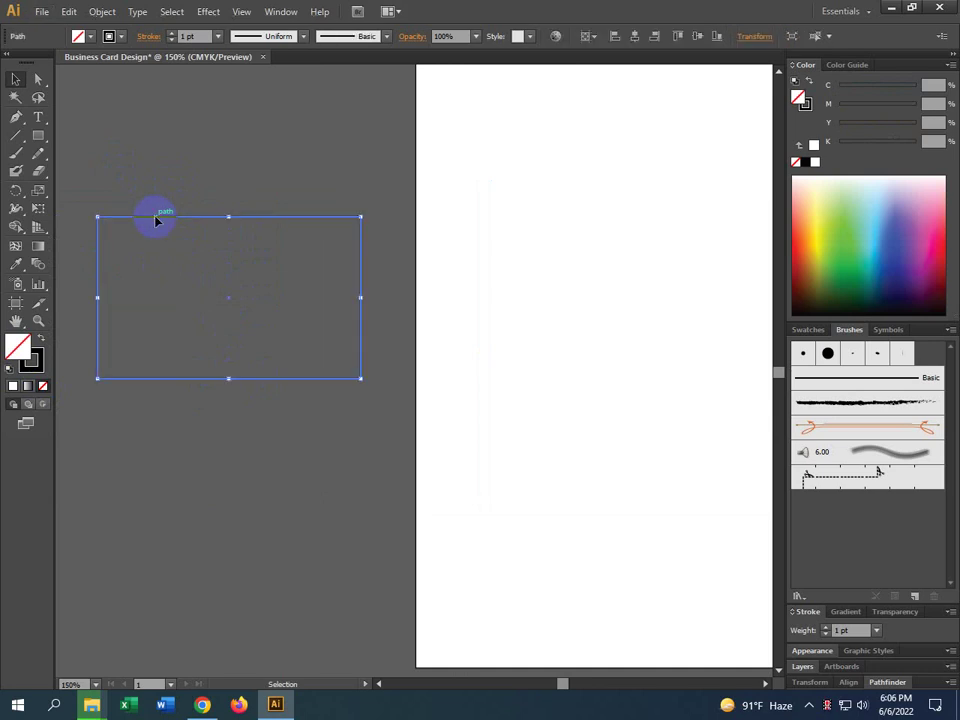
drag(155, 221, 611, 232)
drag(640, 305, 309, 281)
scroll(309, 281, down, 1)
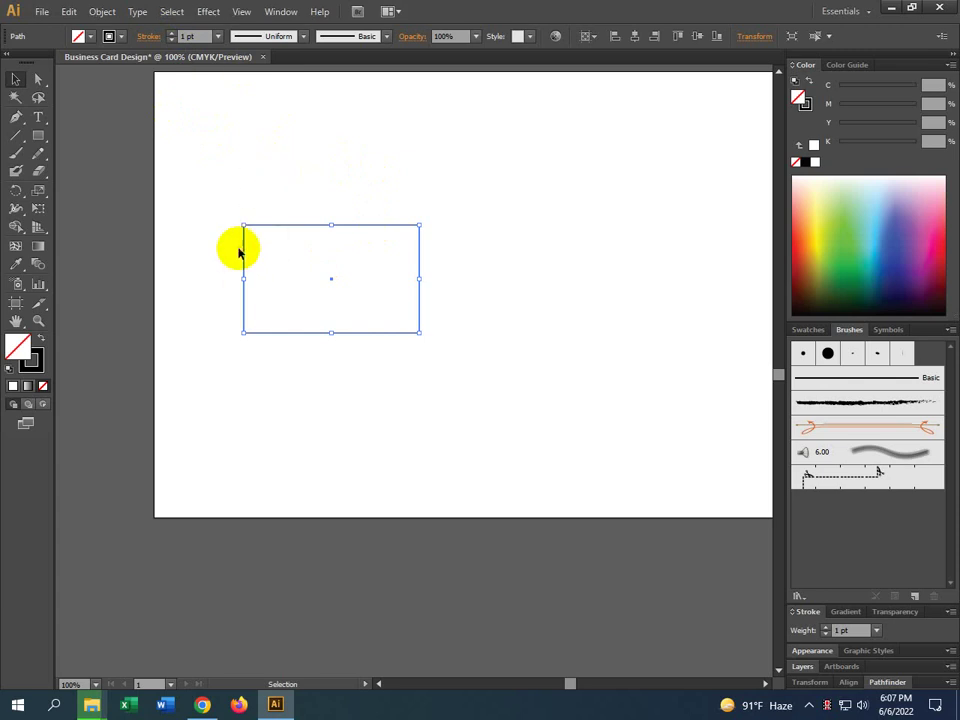
click(106, 14)
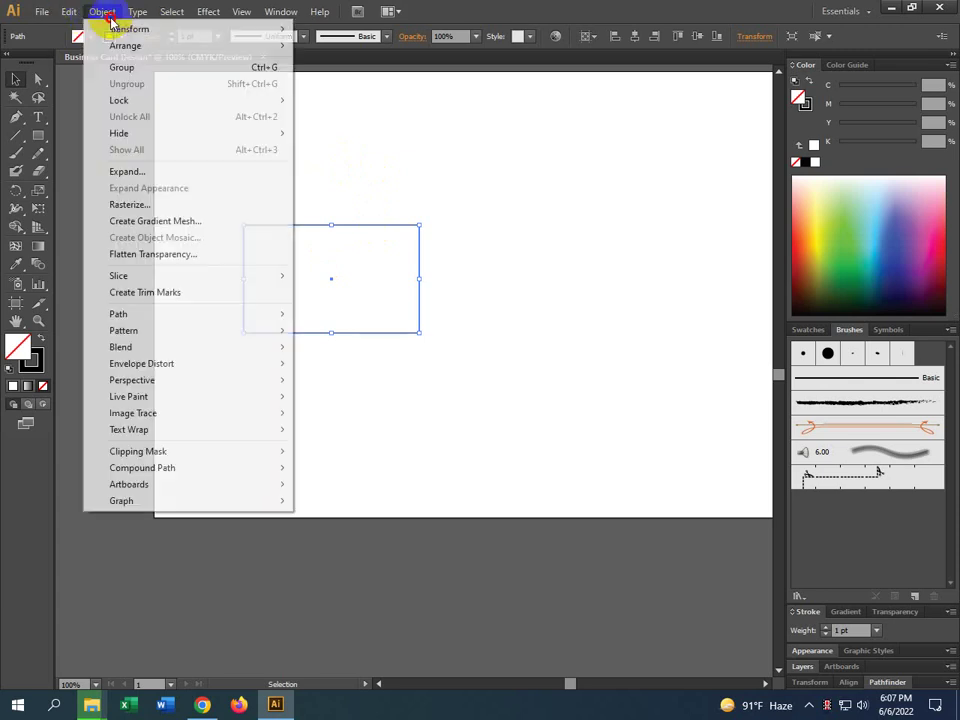
mouse_move(146, 316)
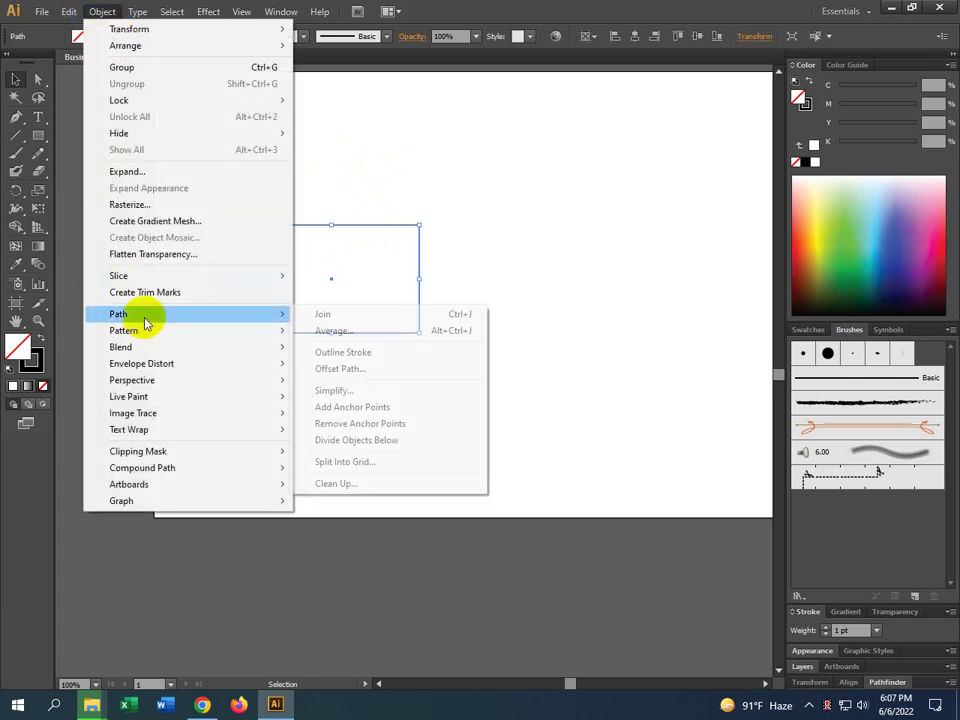
click(344, 378)
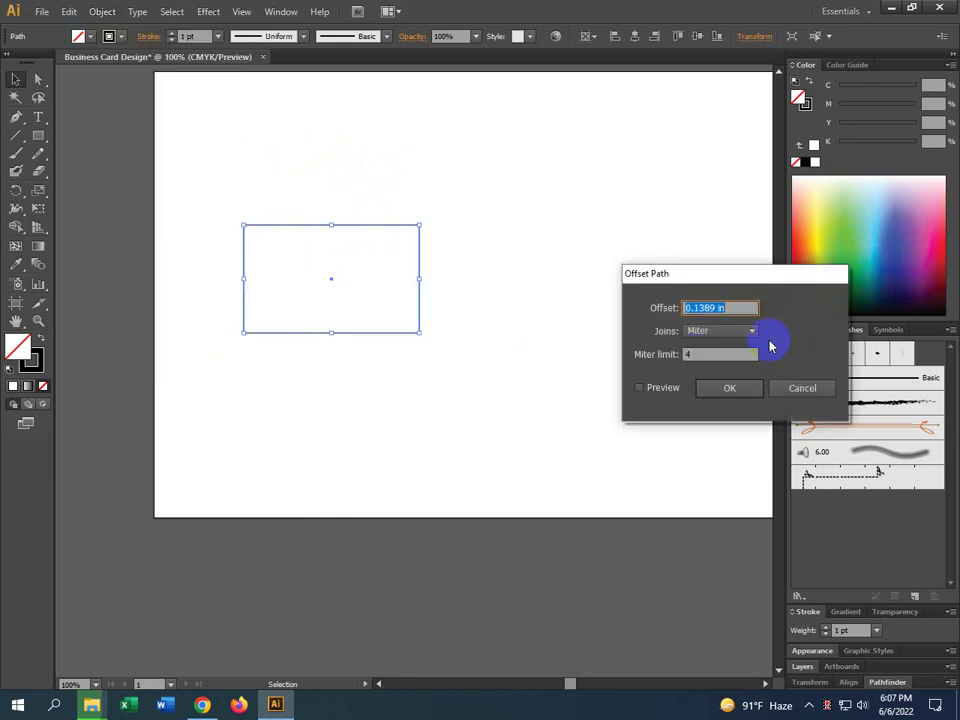
click(660, 393)
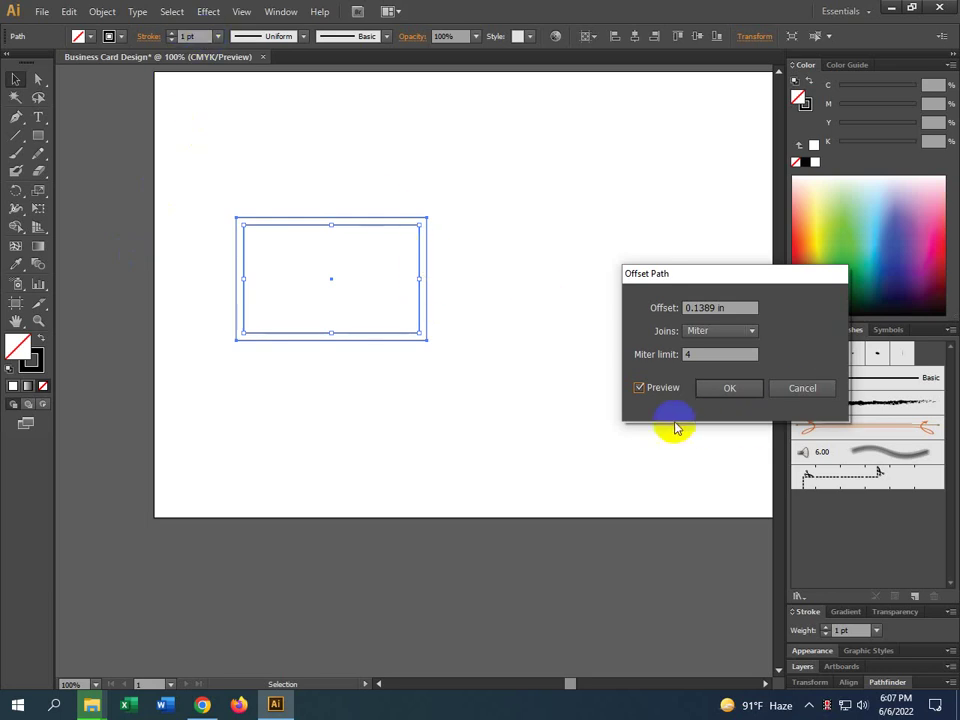
click(661, 390)
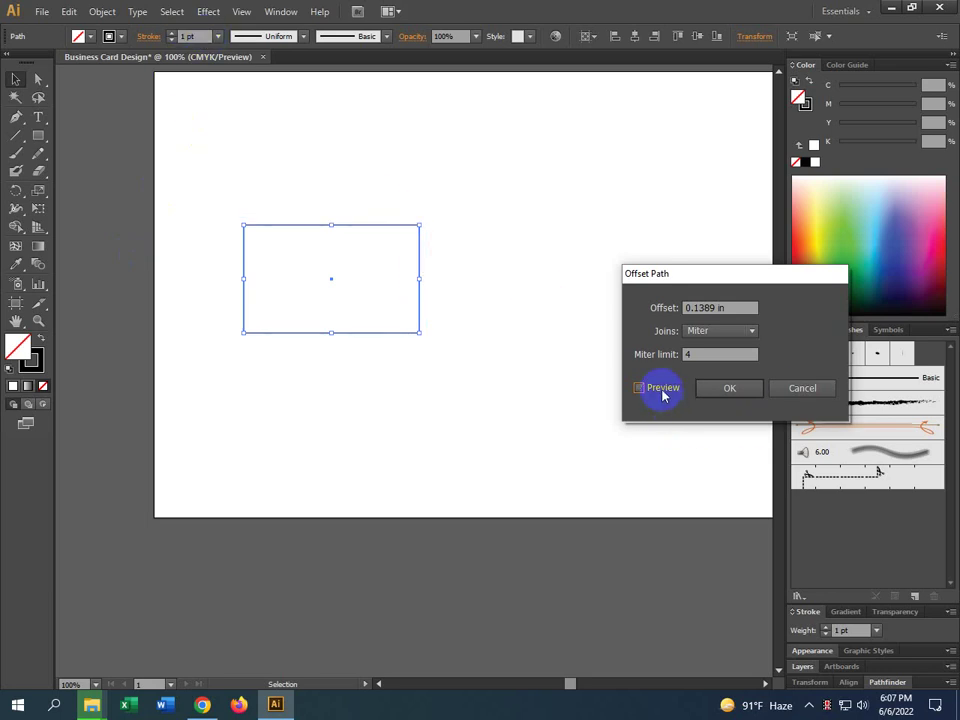
click(662, 392)
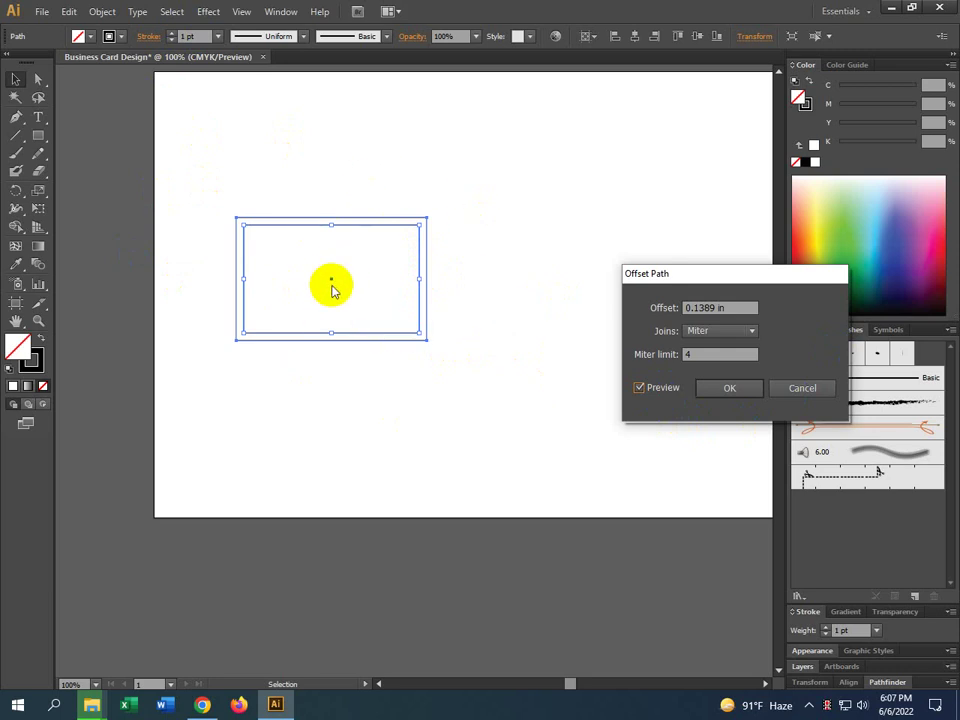
click(708, 307)
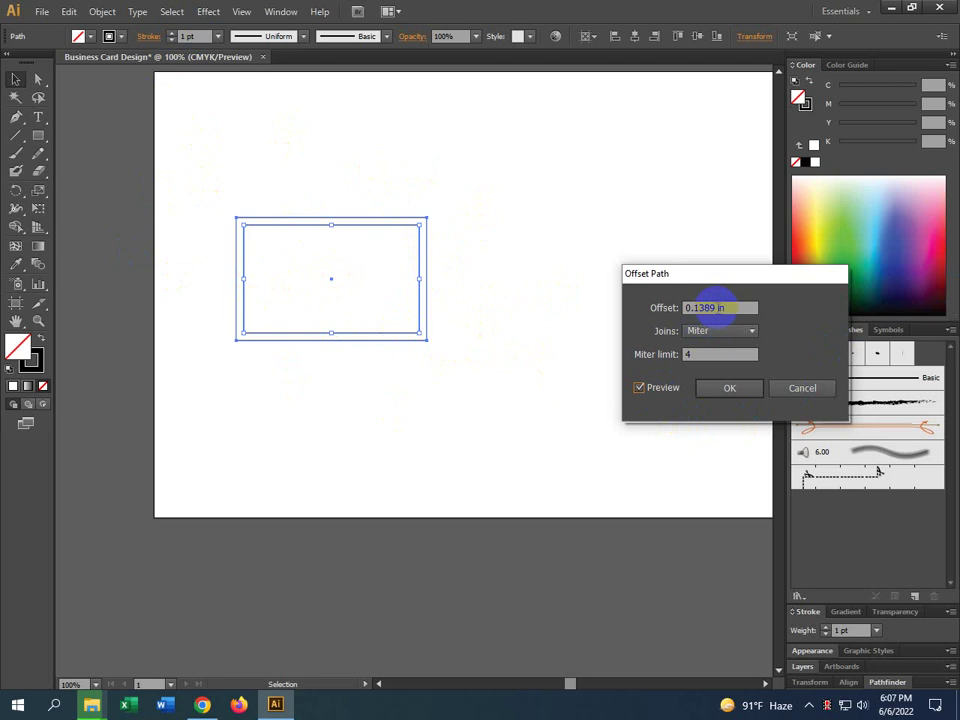
drag(716, 307, 697, 308)
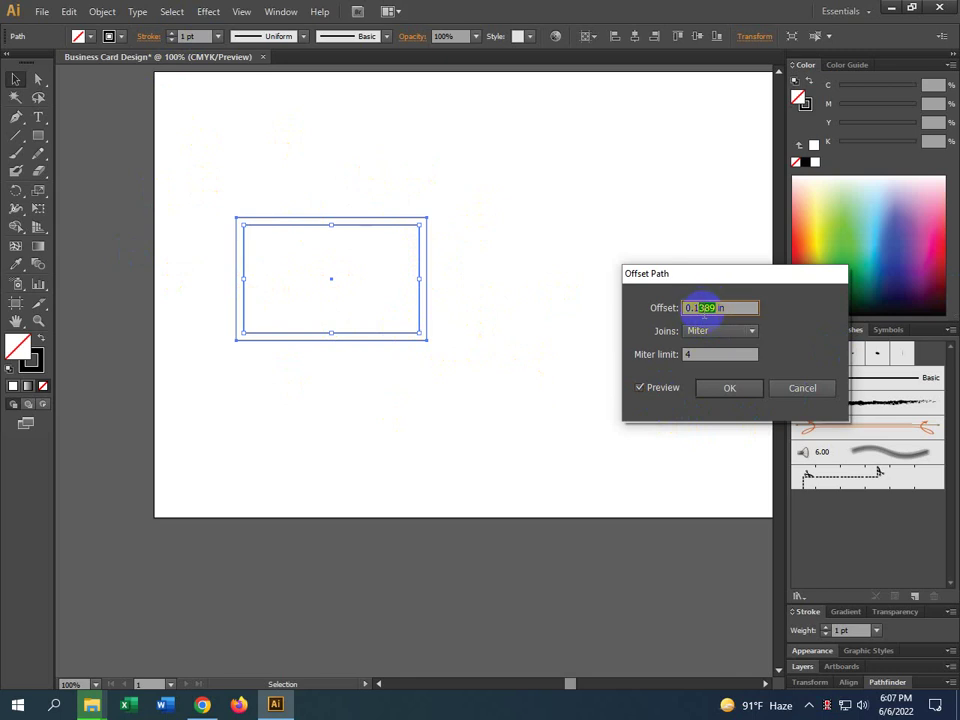
key(BackSpace)
key(Tab)
key(shift+Tab)
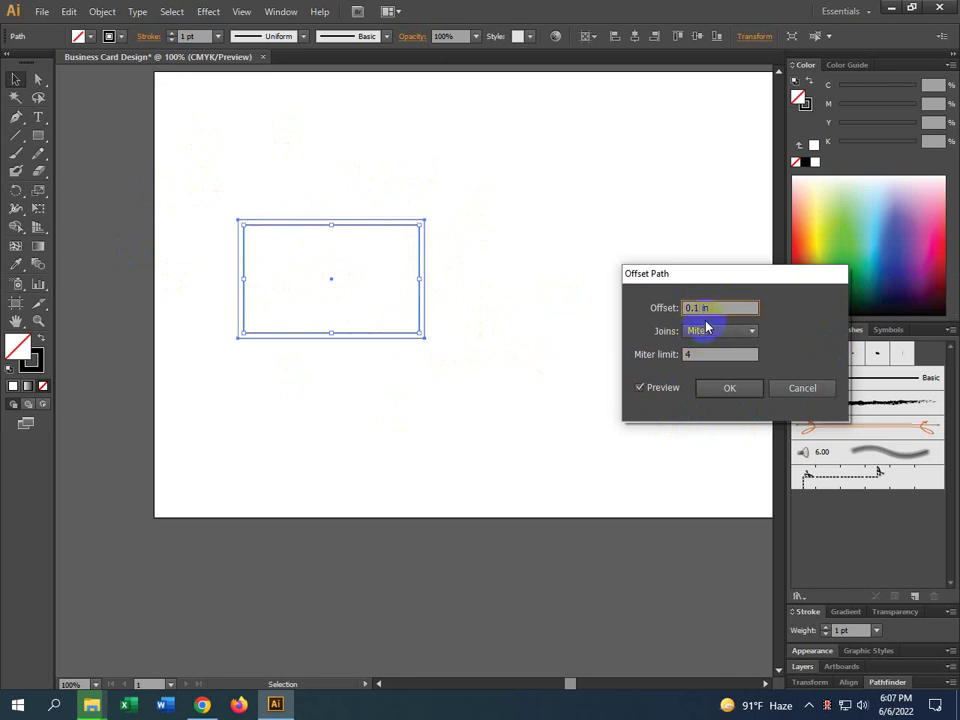
key(Tab)
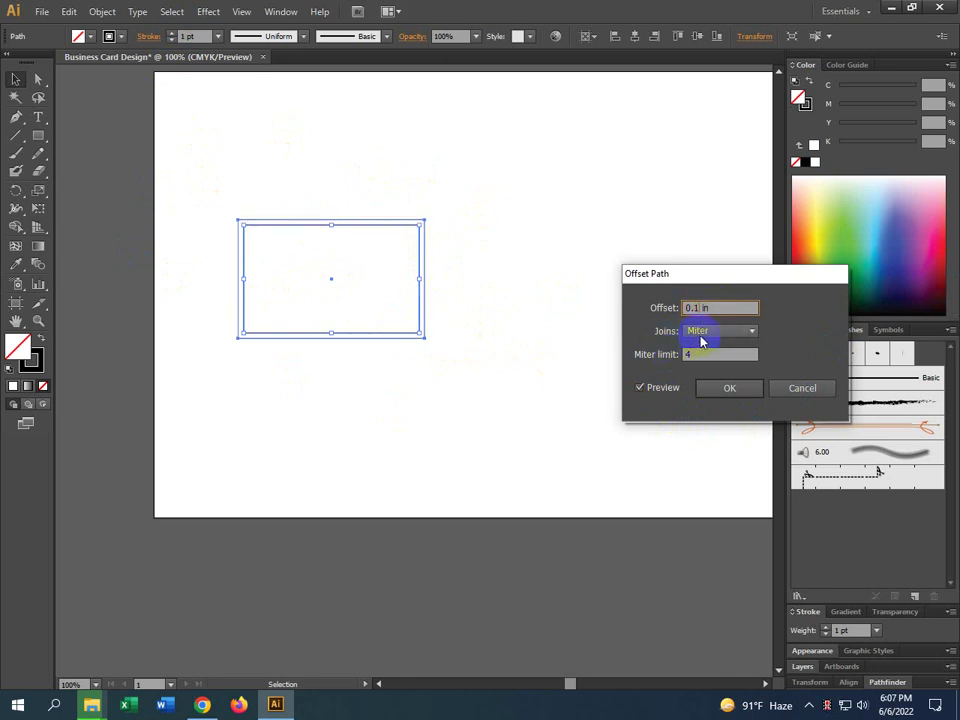
key(Tab)
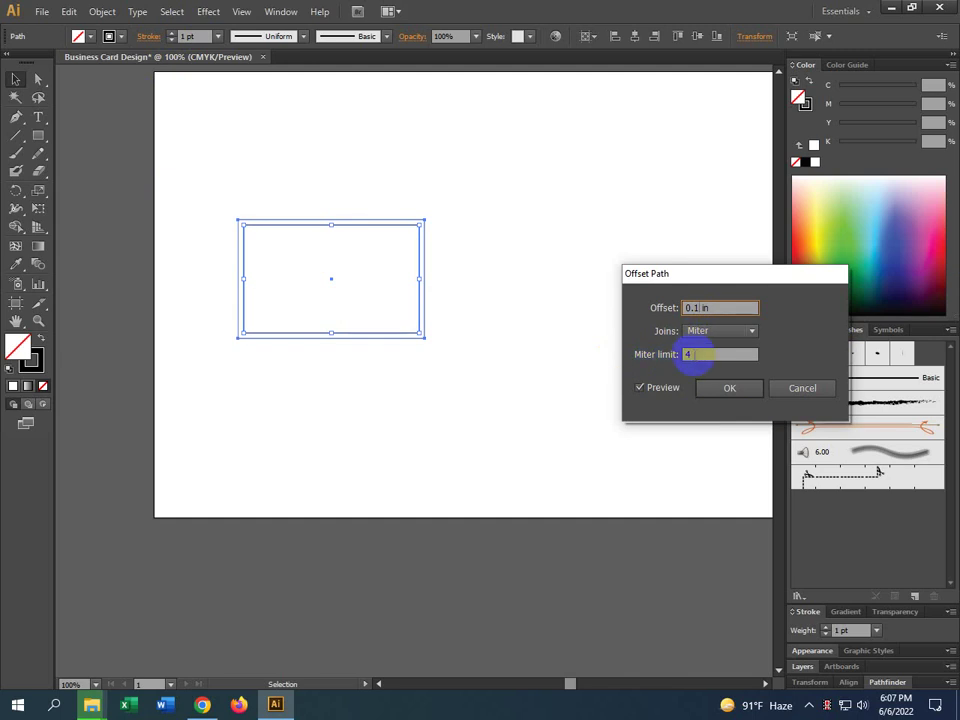
click(729, 390)
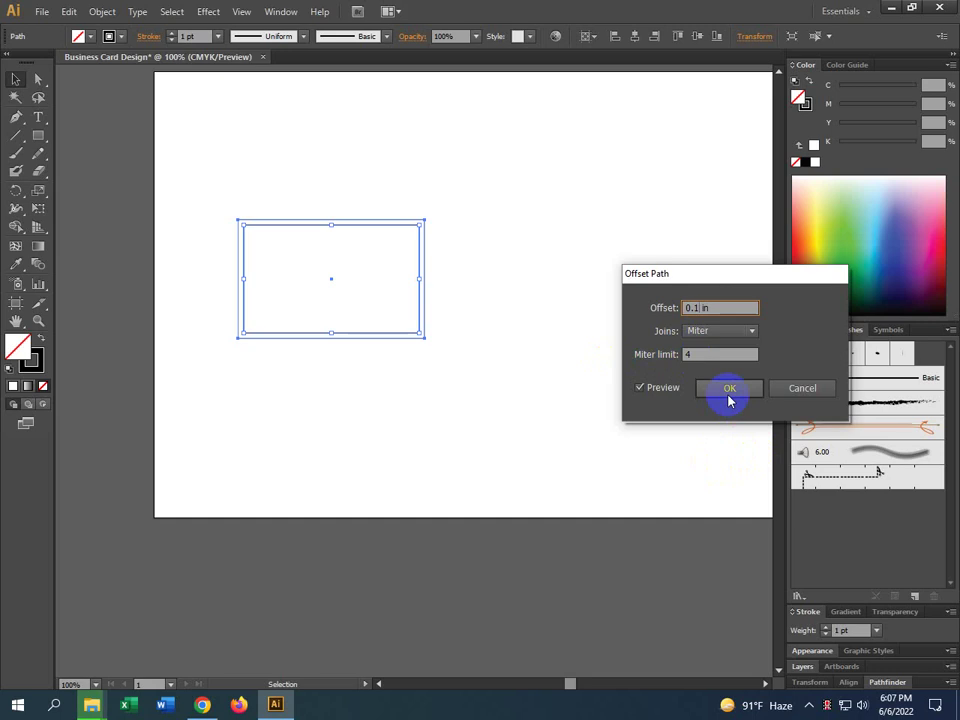
click(803, 390)
click(470, 360)
click(290, 224)
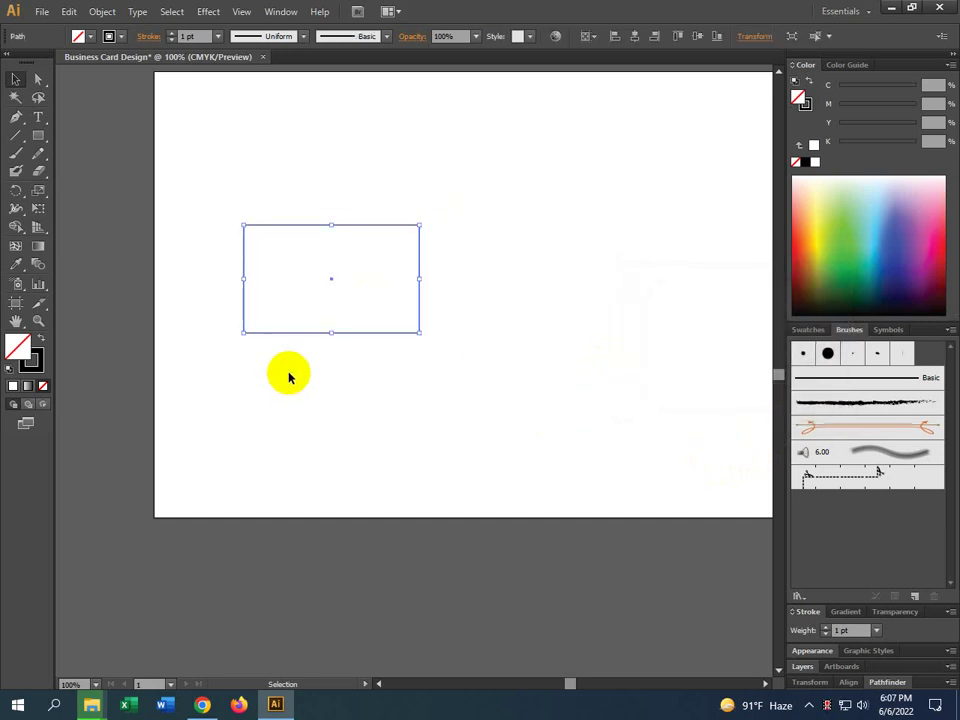
Reopen Object > Path > Offset Path and cancel it, leaving the rectangle unchanged
click(102, 11)
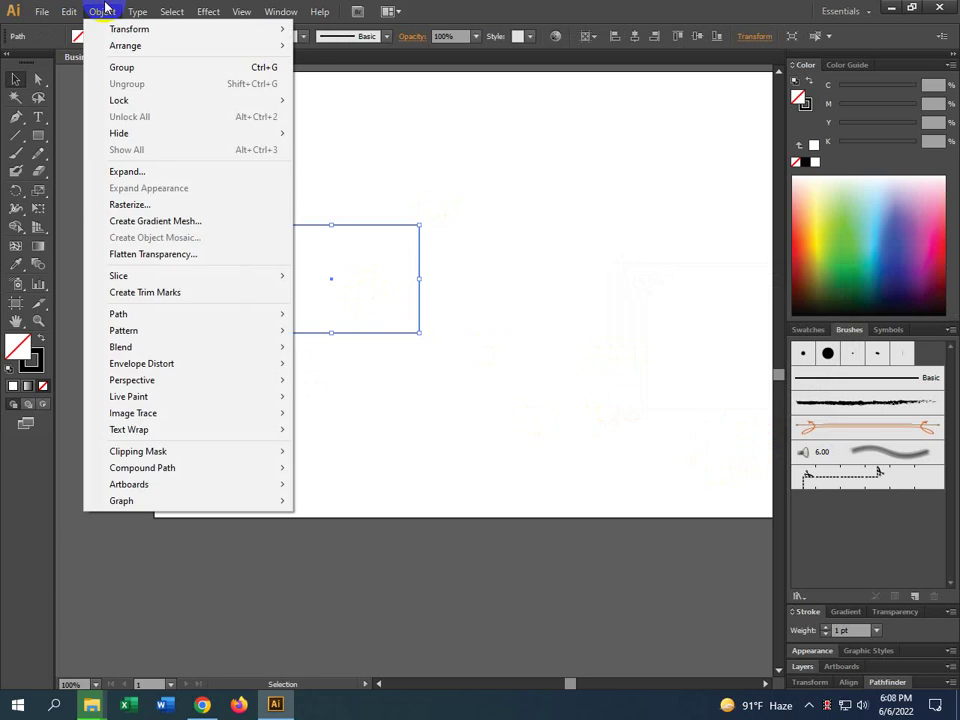
mouse_move(144, 318)
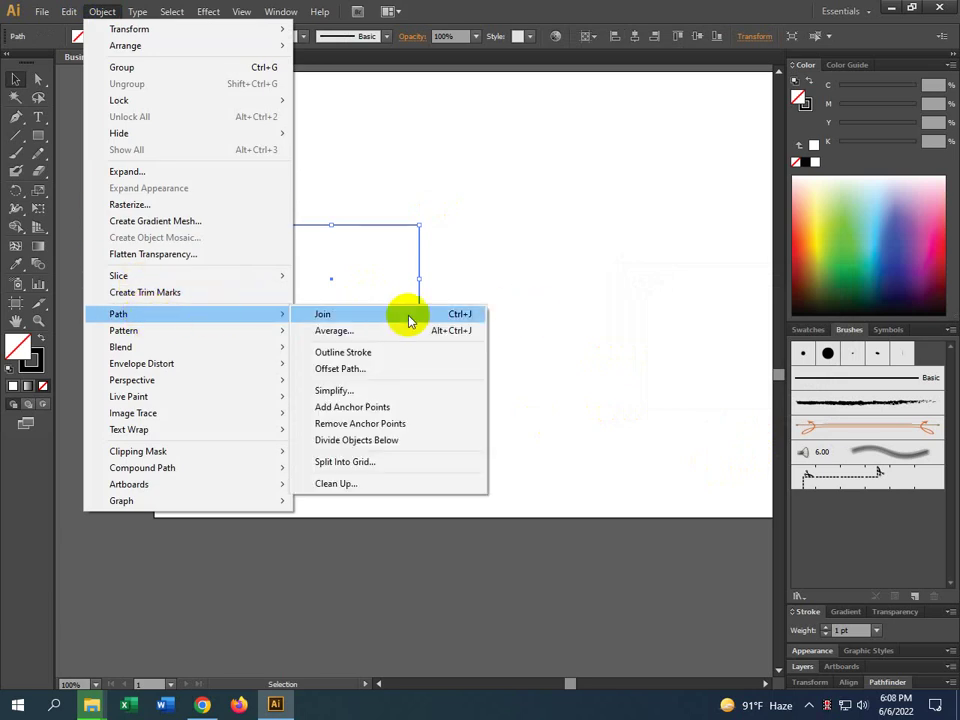
click(340, 369)
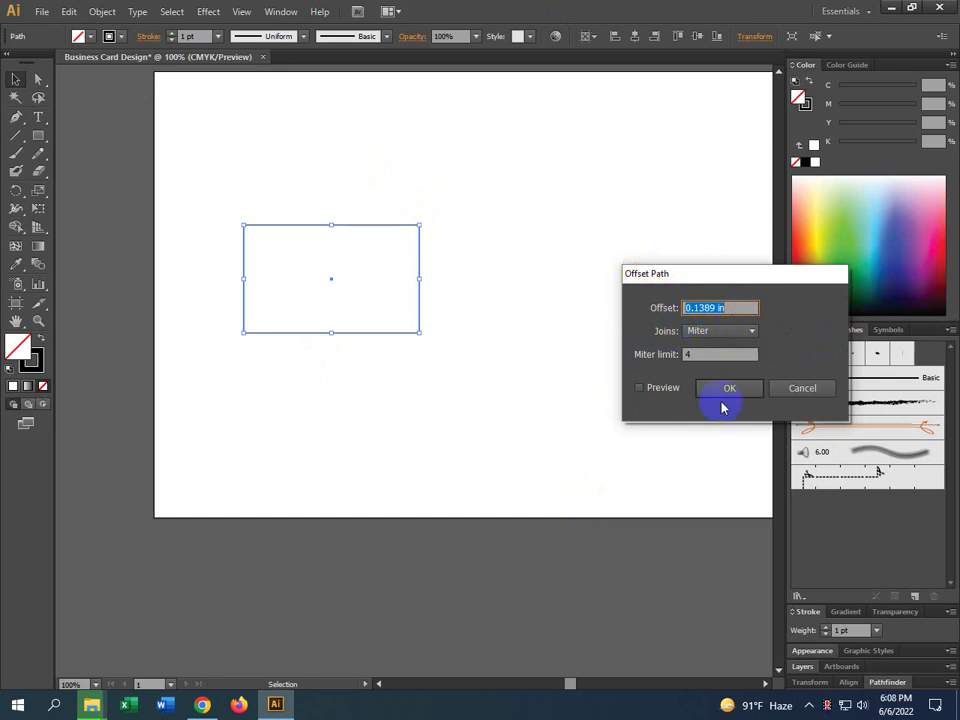
click(821, 392)
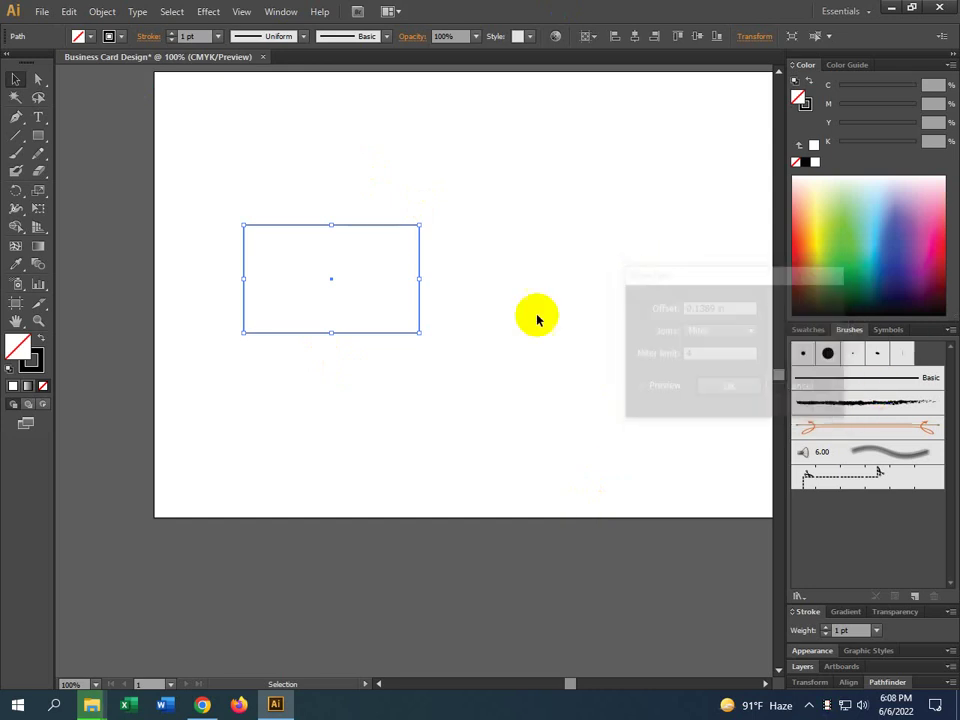
click(101, 13)
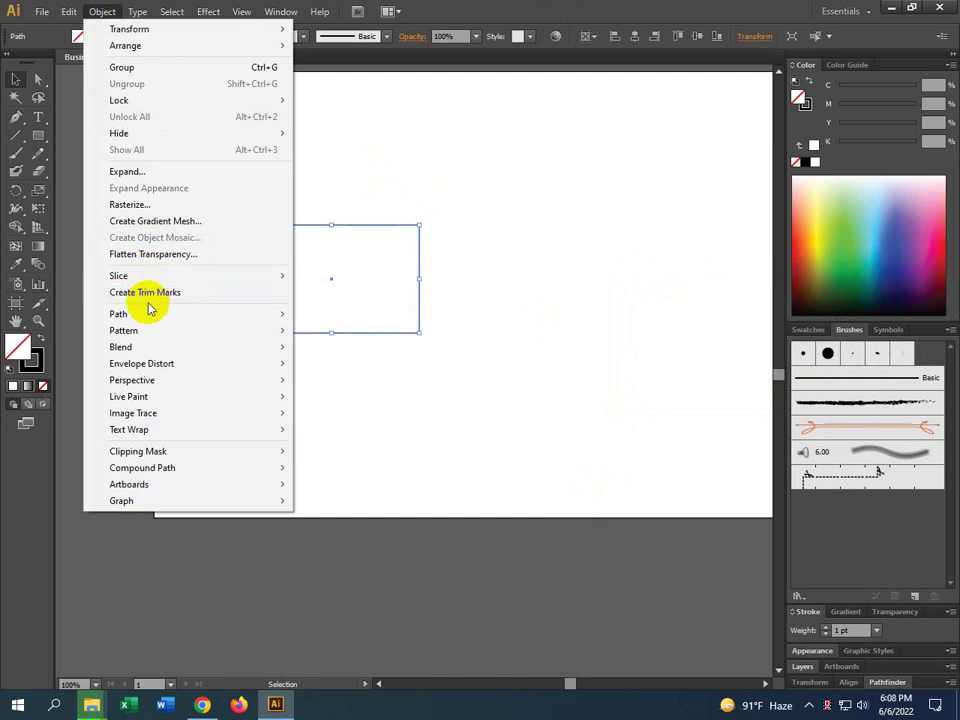
Offset the card rectangle's path by 0.1 in with preview on, Miter joins and limit 4
mouse_move(145, 315)
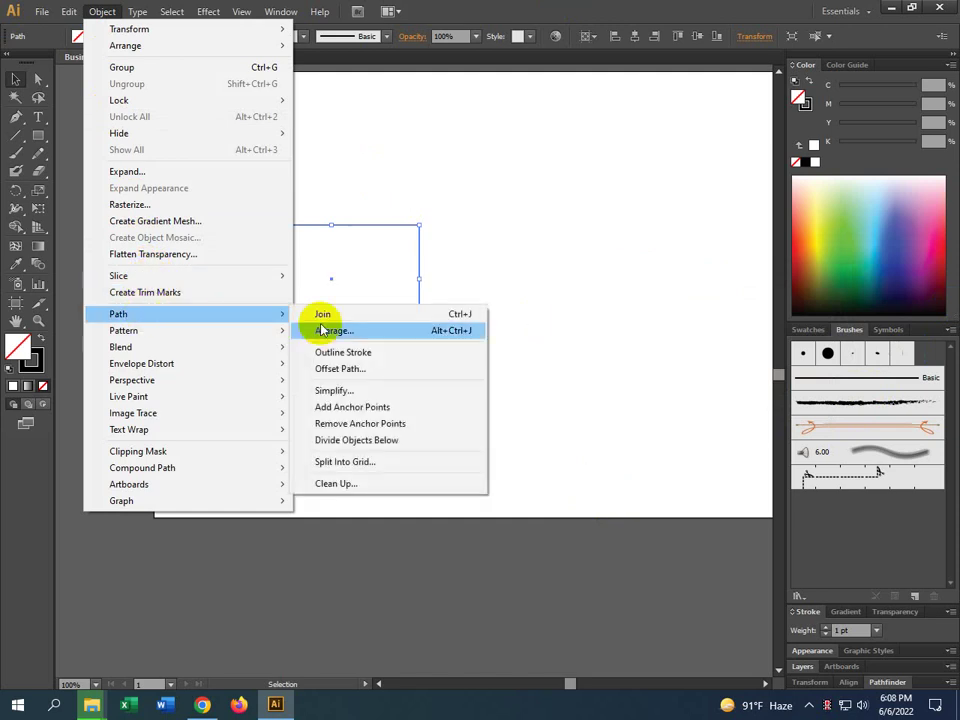
click(341, 371)
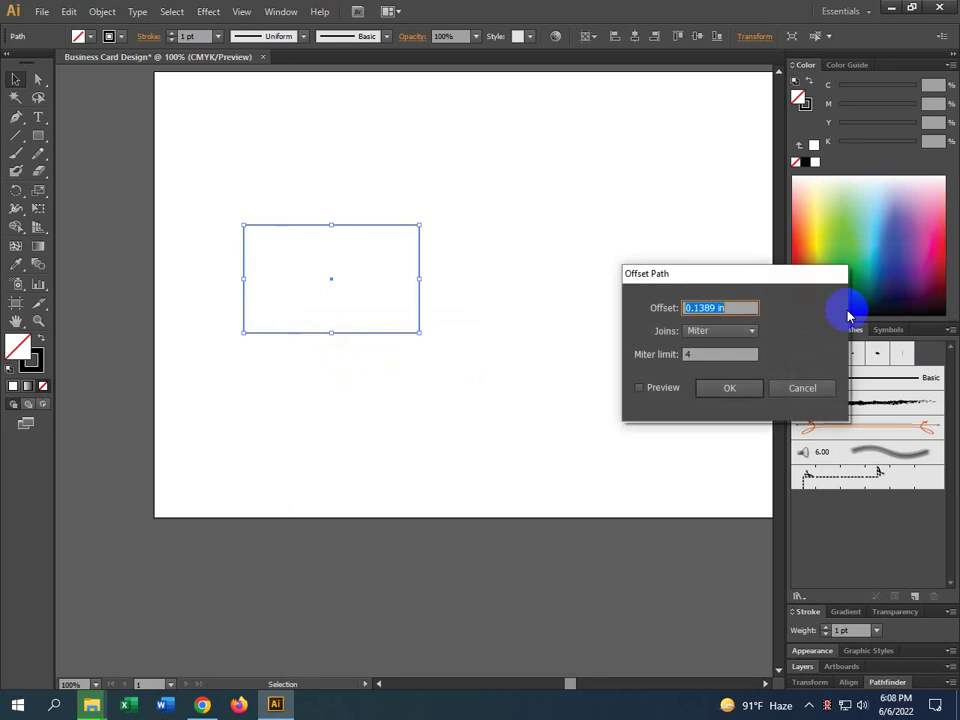
click(673, 396)
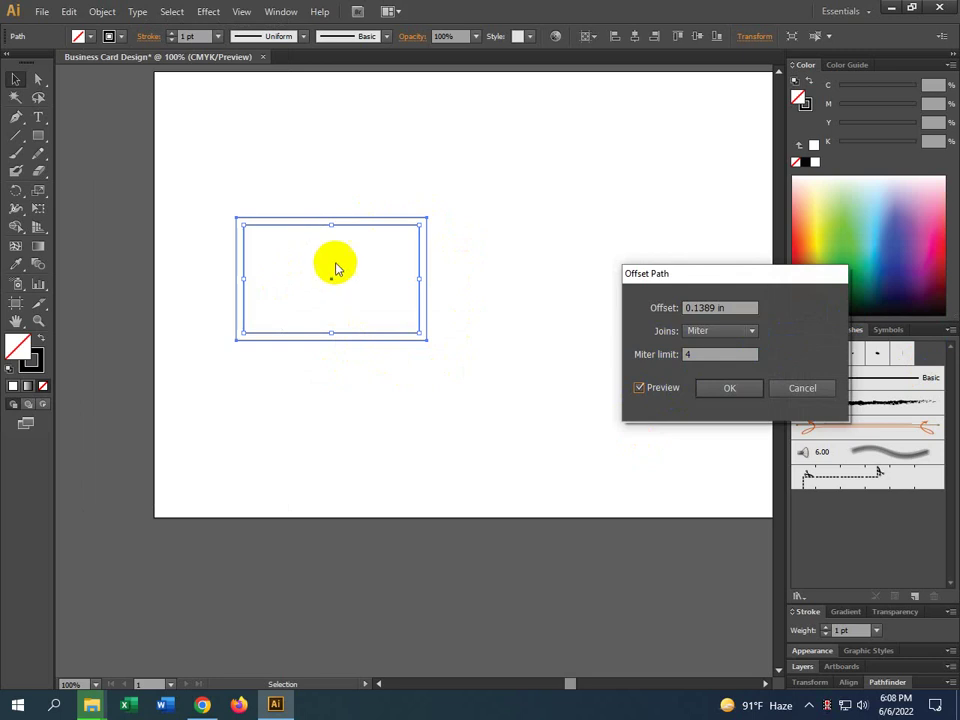
click(705, 308)
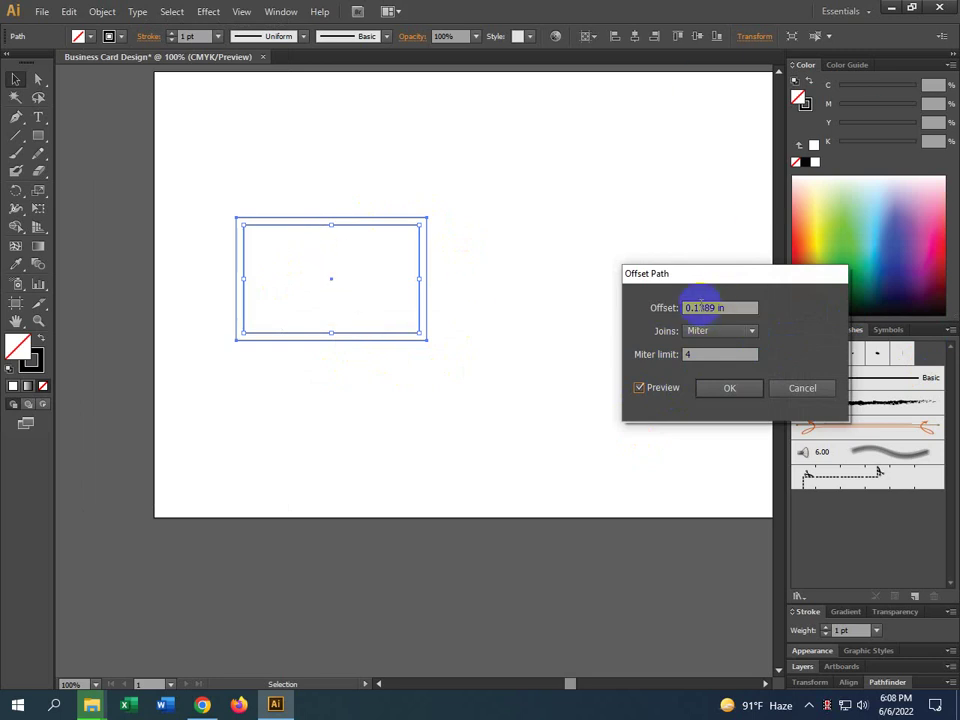
drag(700, 308, 716, 308)
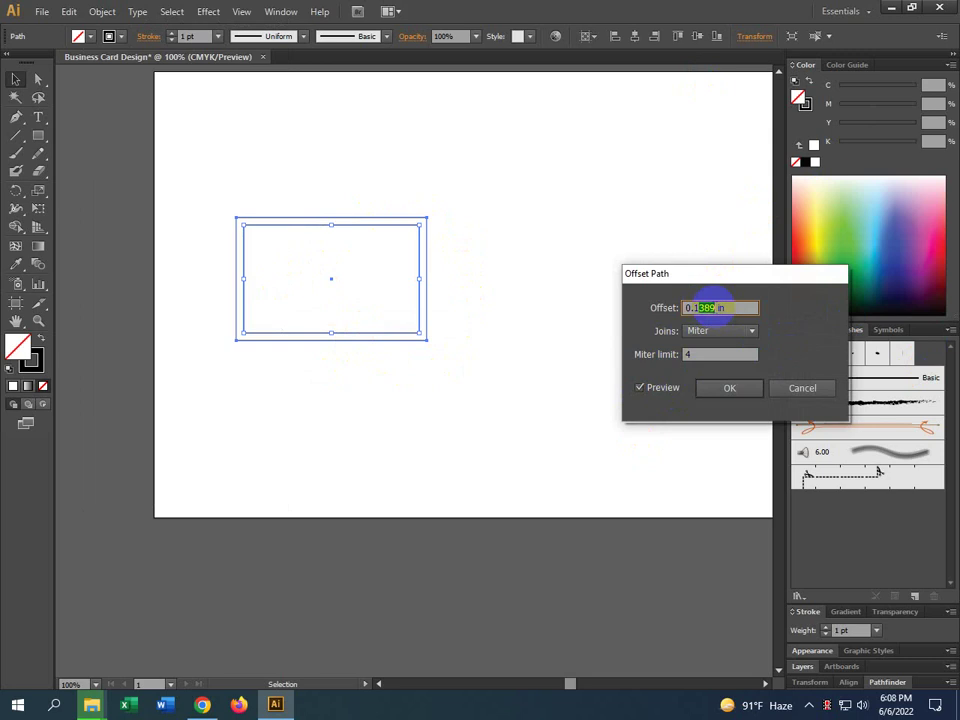
key(BackSpace)
click(727, 352)
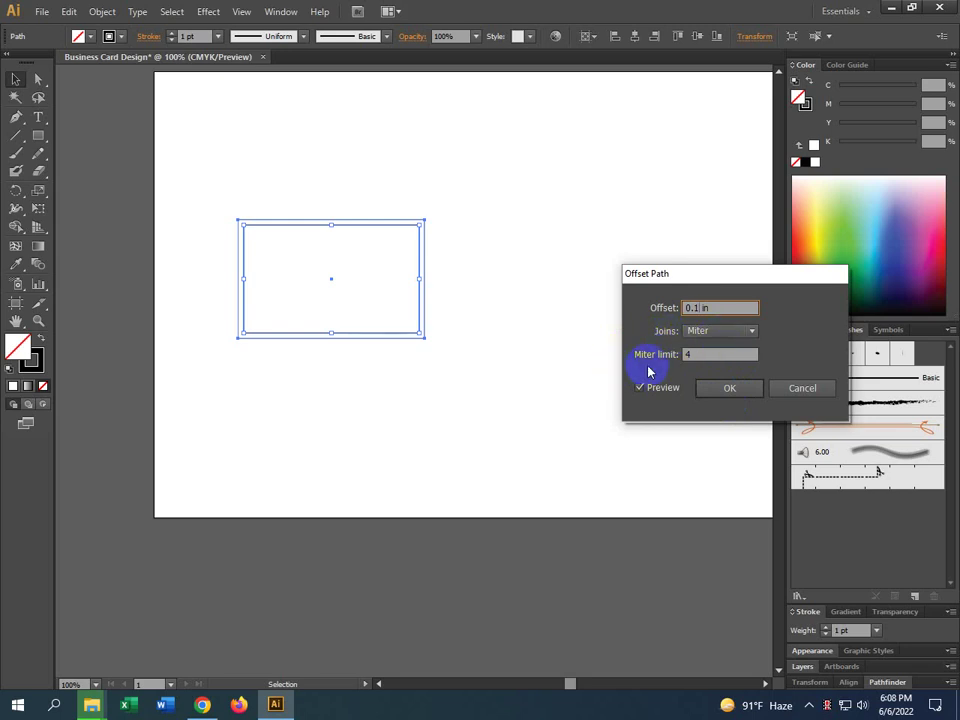
click(680, 358)
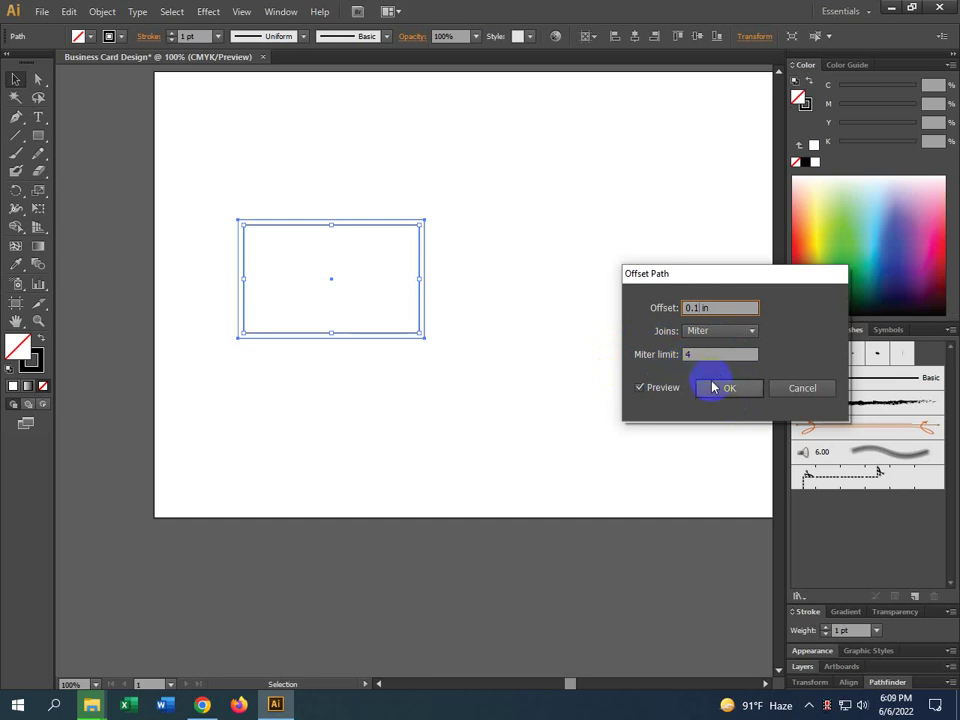
click(713, 388)
click(720, 391)
click(429, 411)
scroll(400, 225, up, 2)
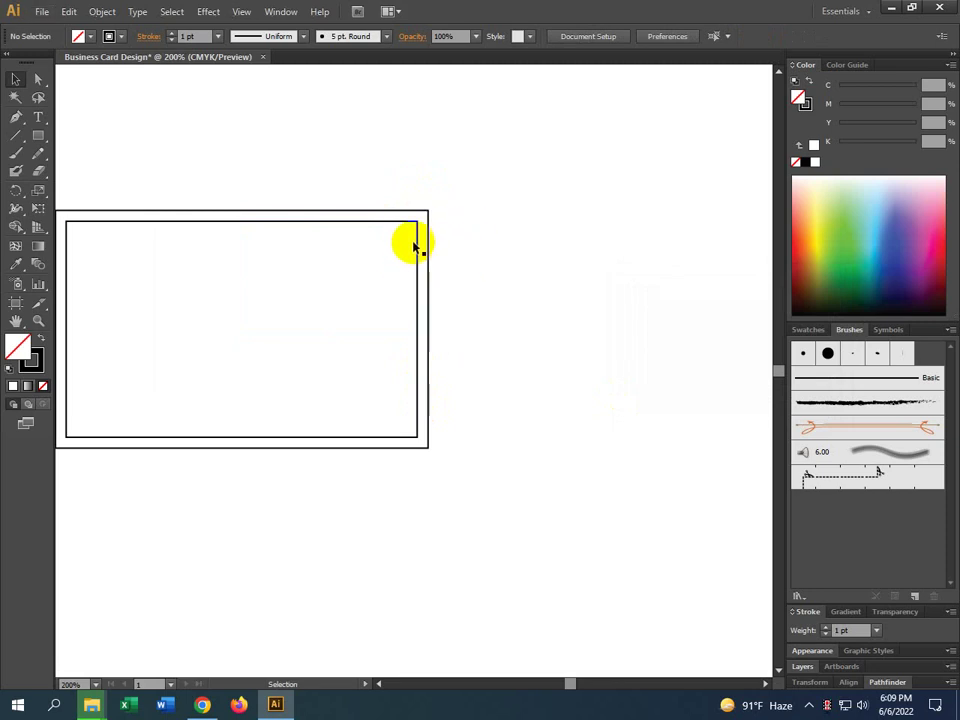
click(420, 244)
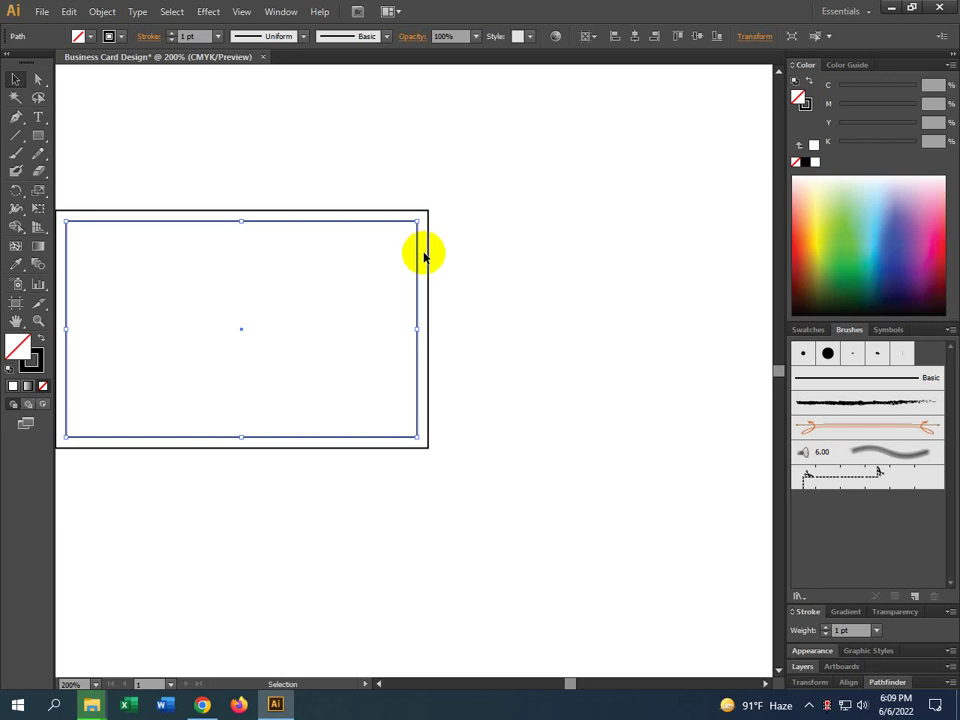
click(446, 244)
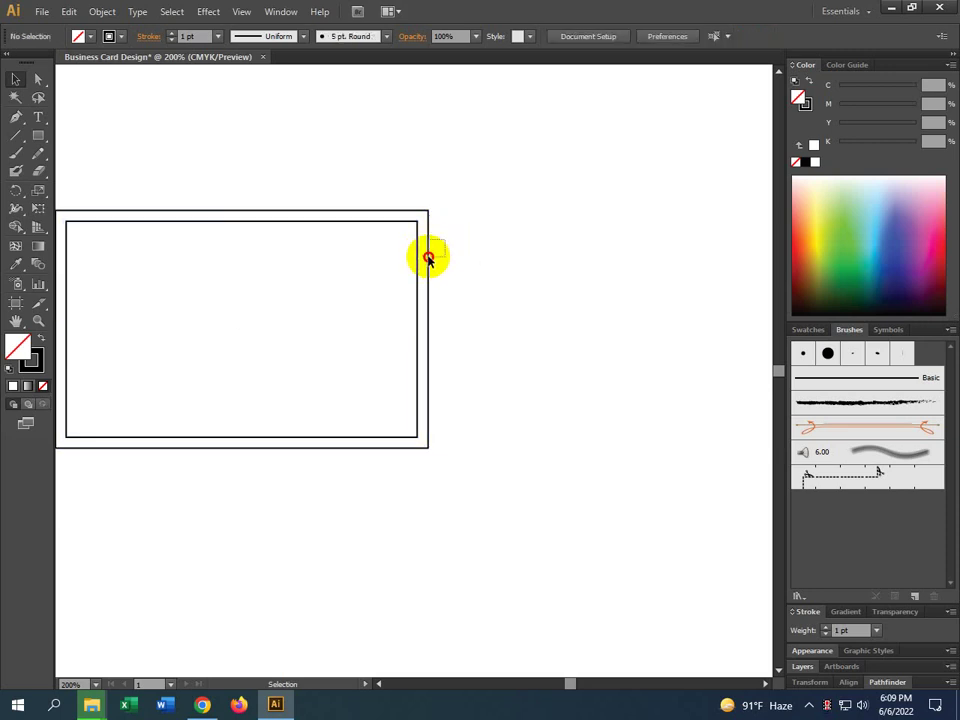
click(423, 271)
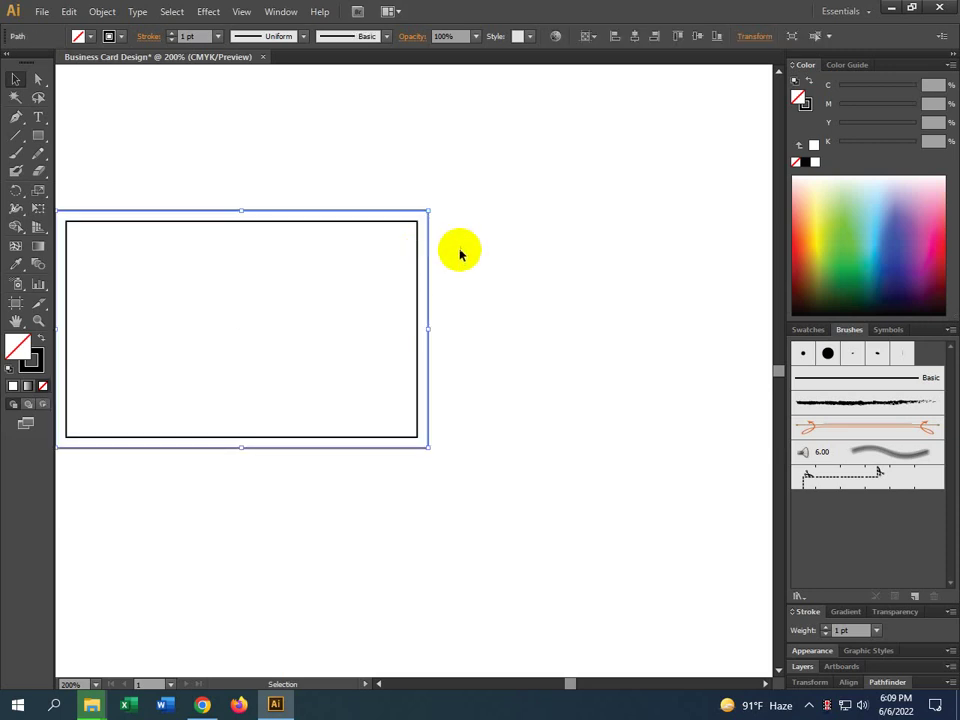
click(456, 253)
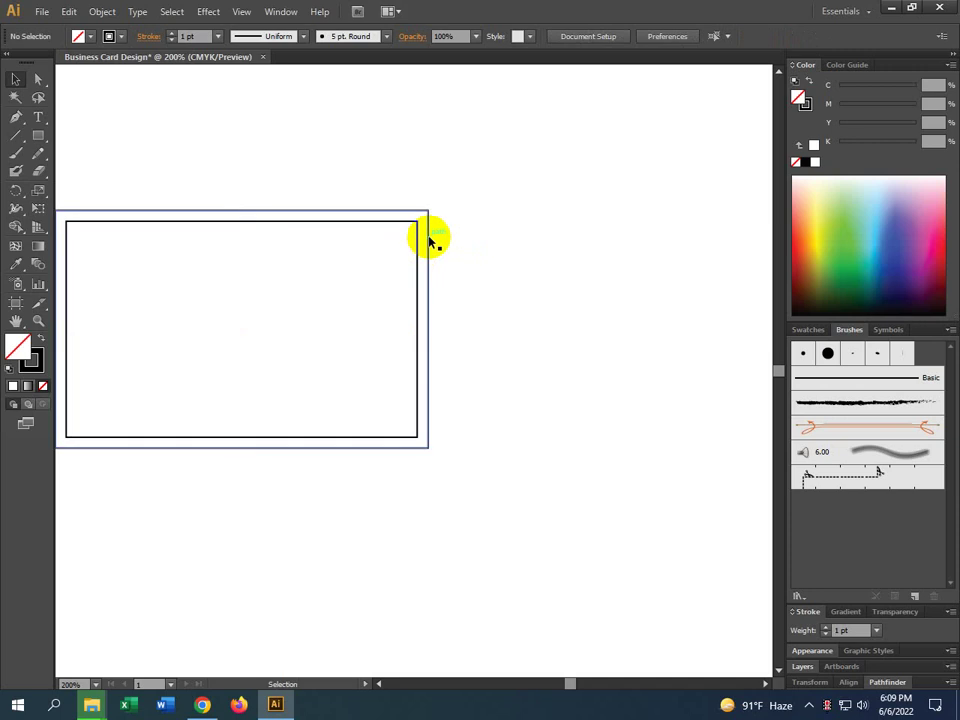
click(430, 240)
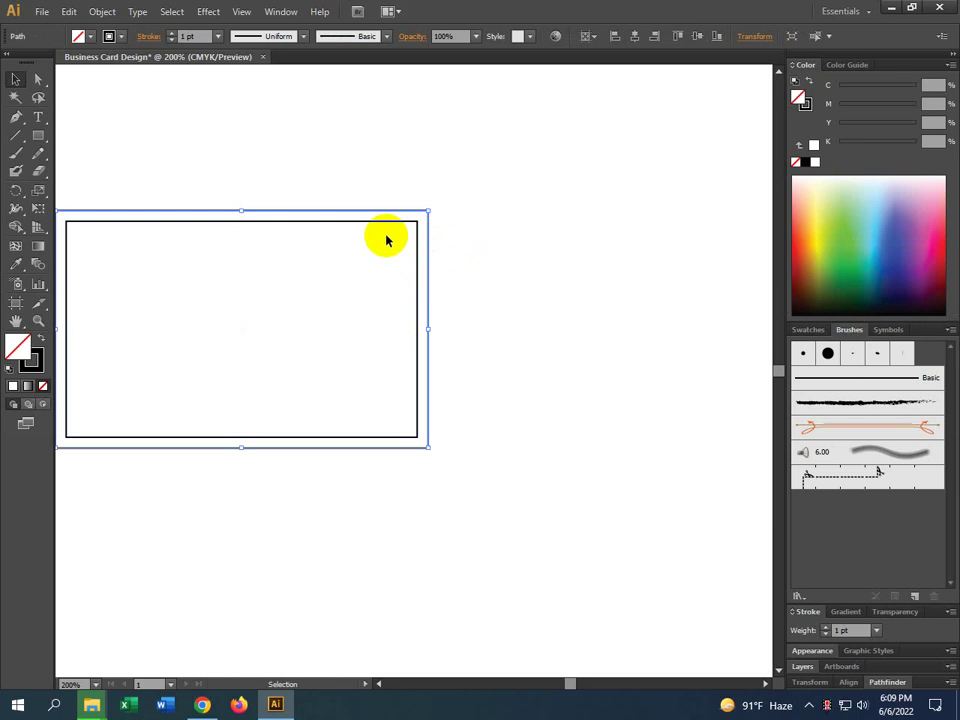
shift+click(416, 236)
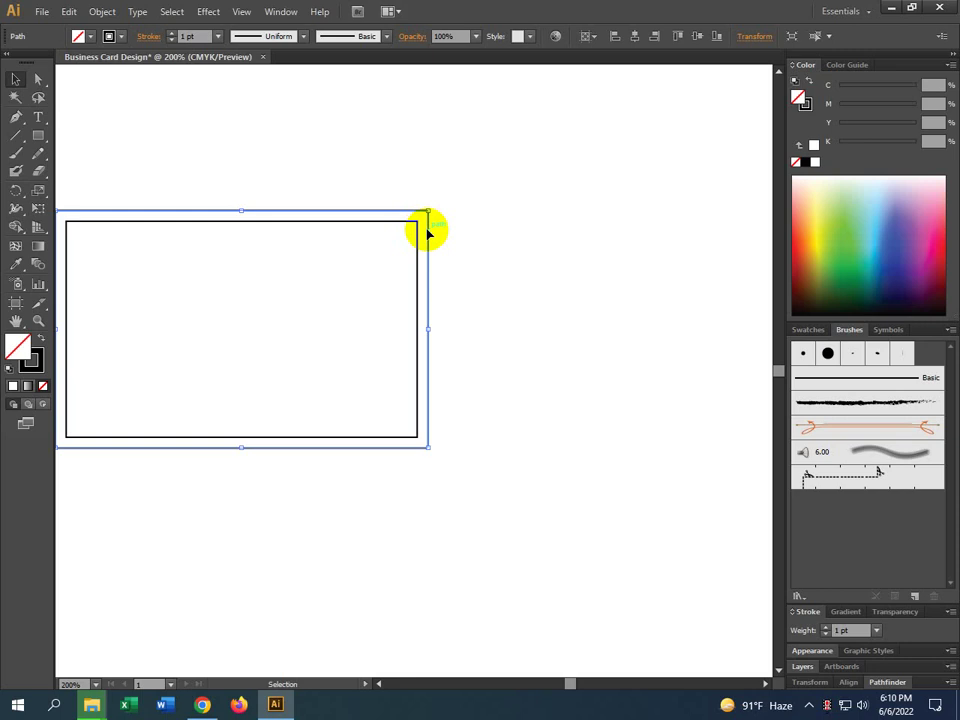
click(416, 234)
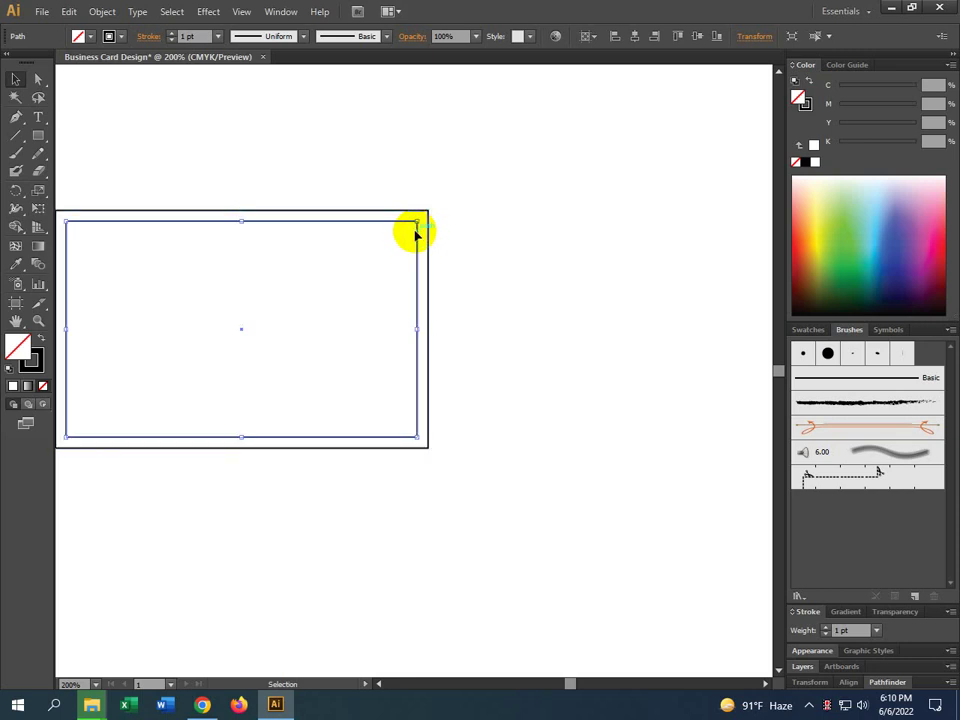
Offset the path by -0.1 in to add an inset third rectangle, then deselect
click(102, 11)
mouse_move(148, 313)
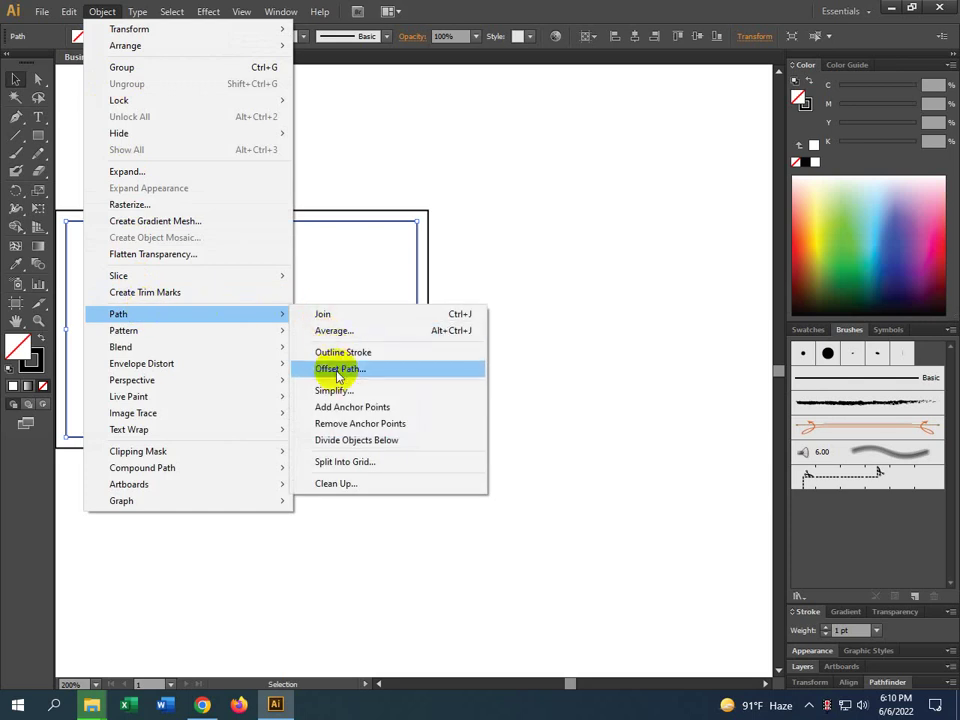
click(339, 370)
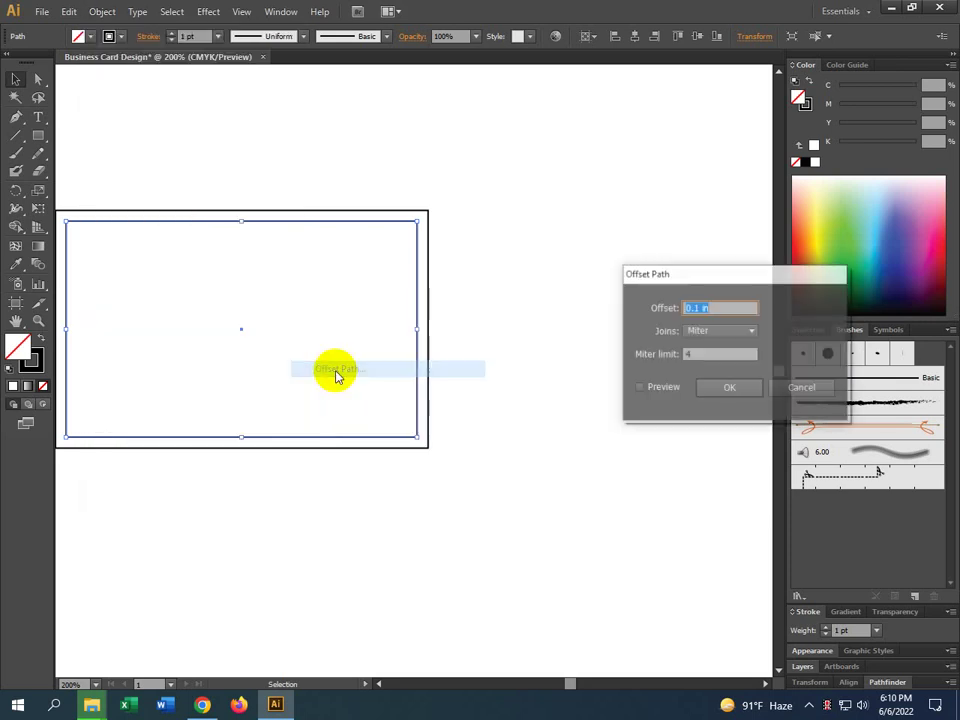
click(651, 392)
double_click(696, 307)
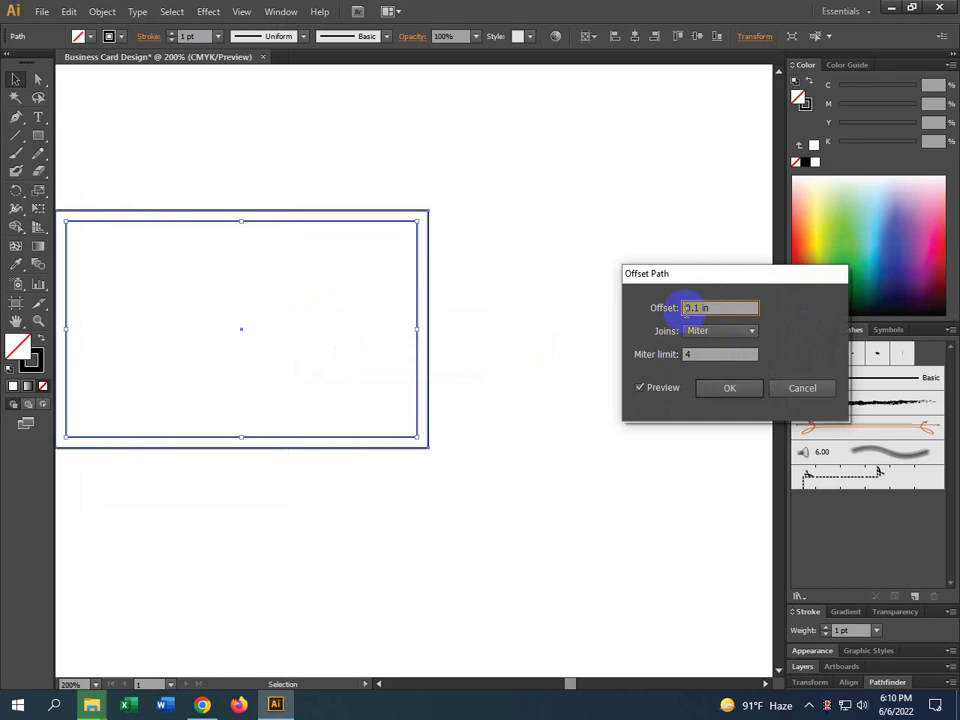
text(-0.1)
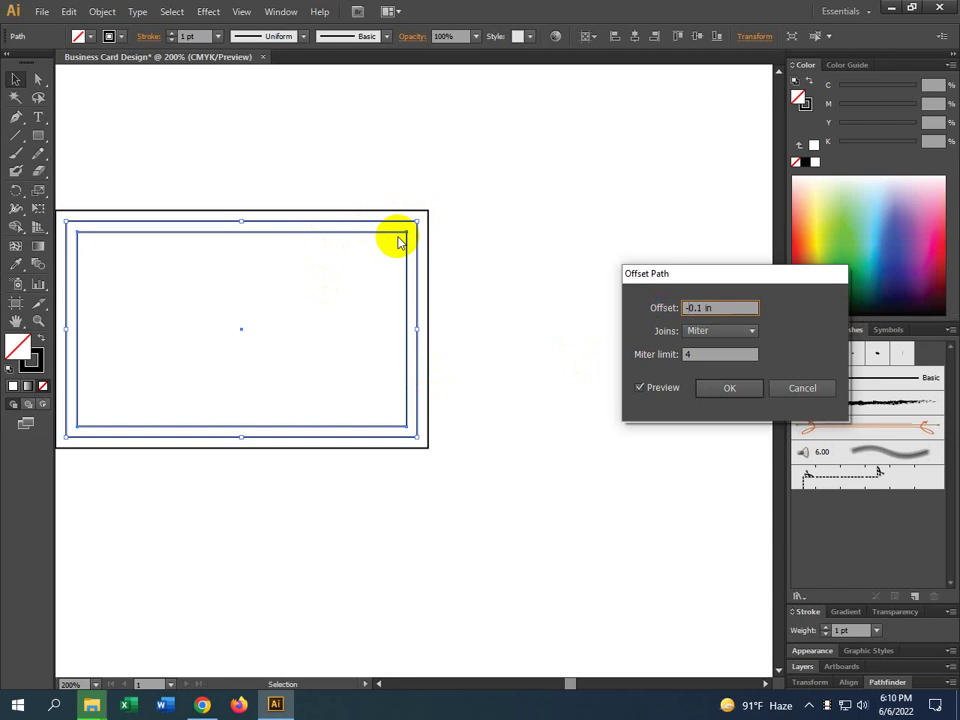
click(724, 390)
click(306, 301)
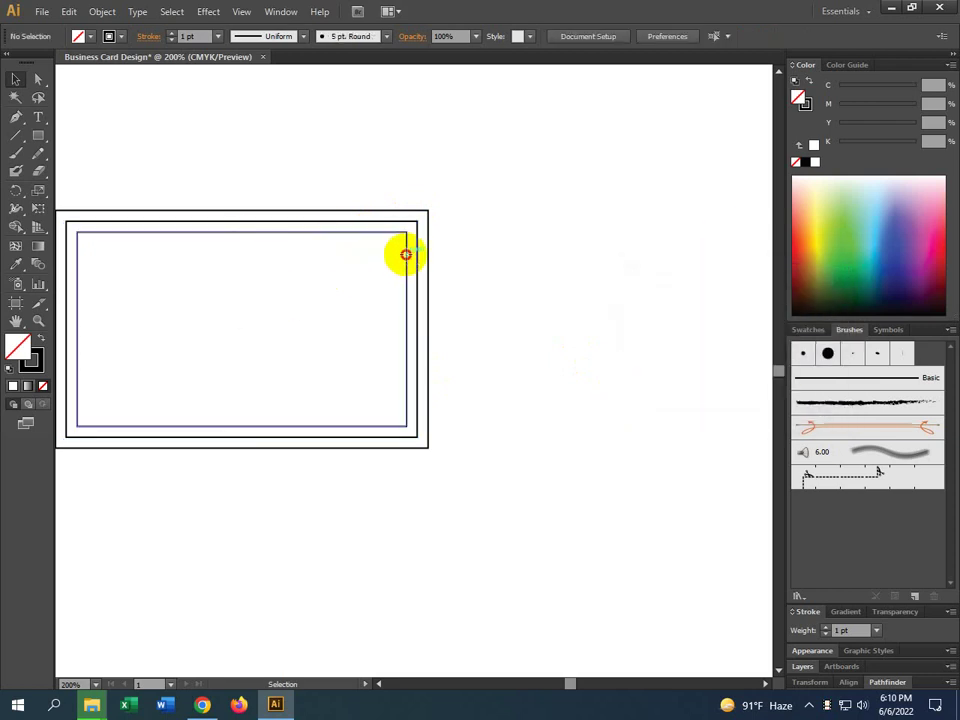
click(406, 258)
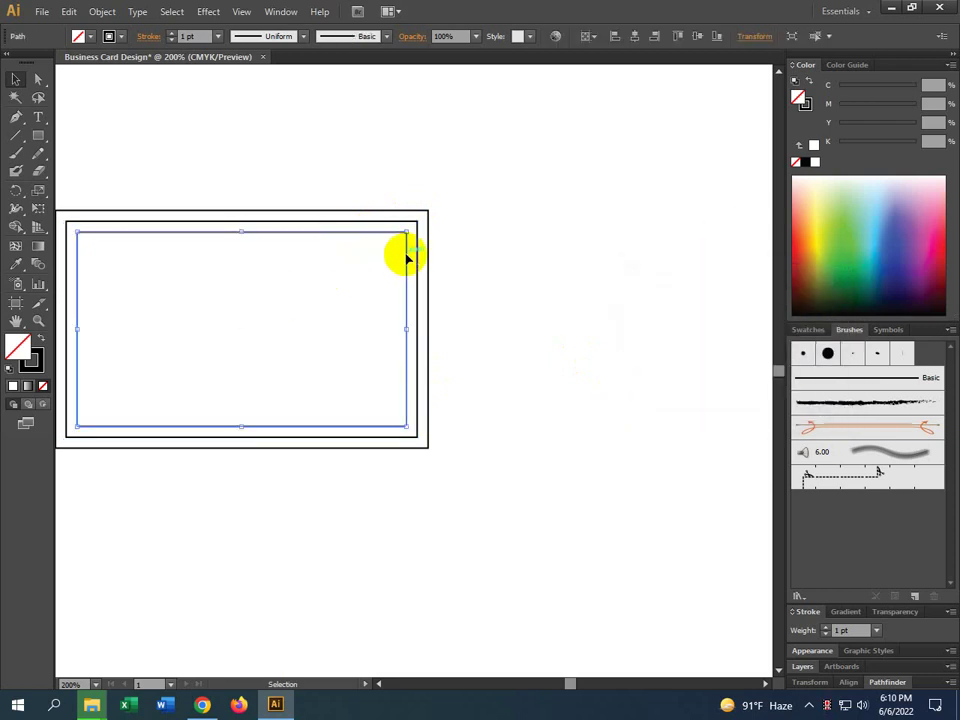
click(758, 36)
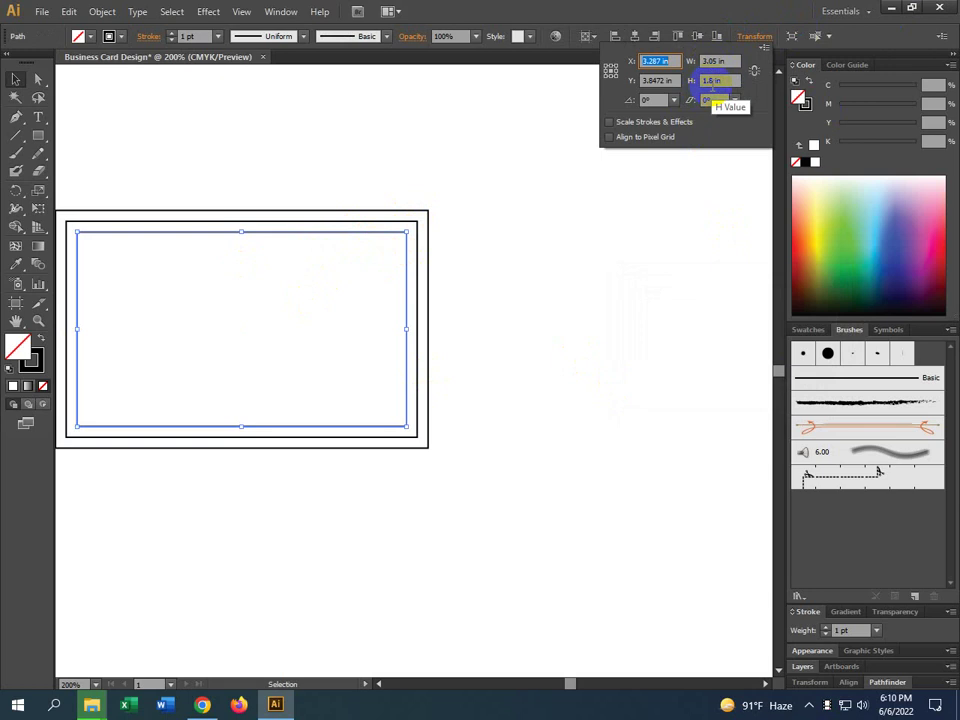
click(414, 220)
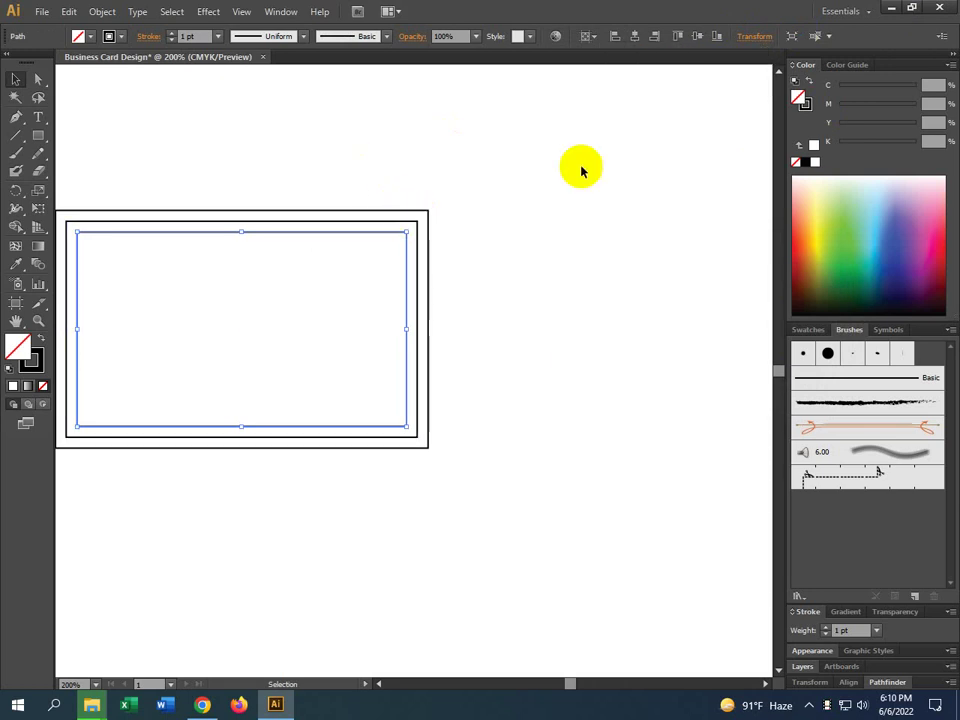
click(743, 37)
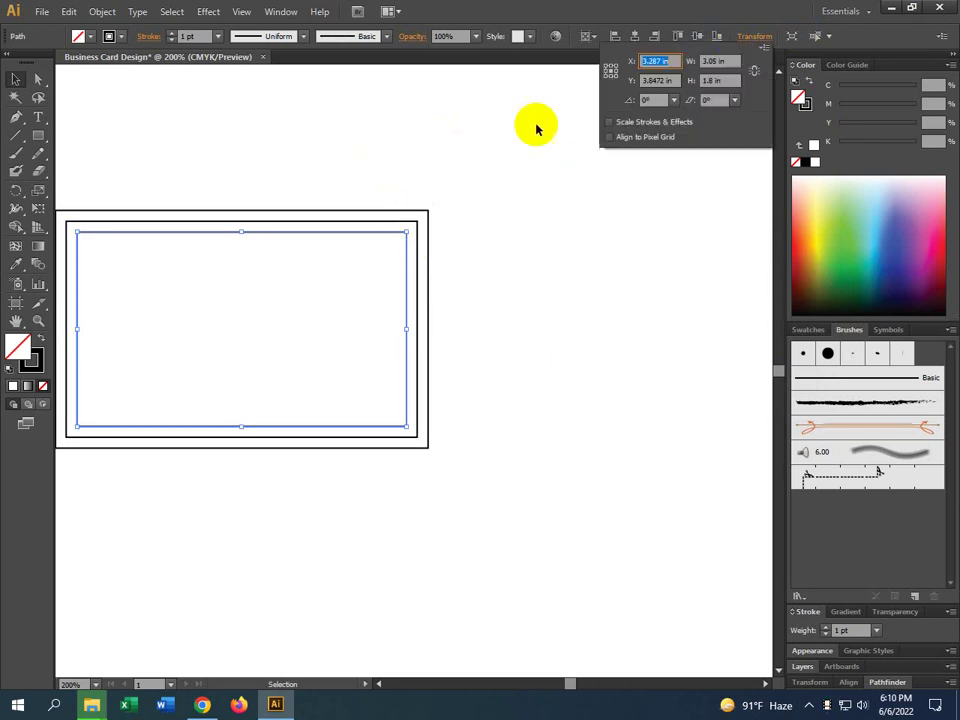
click(420, 235)
click(417, 233)
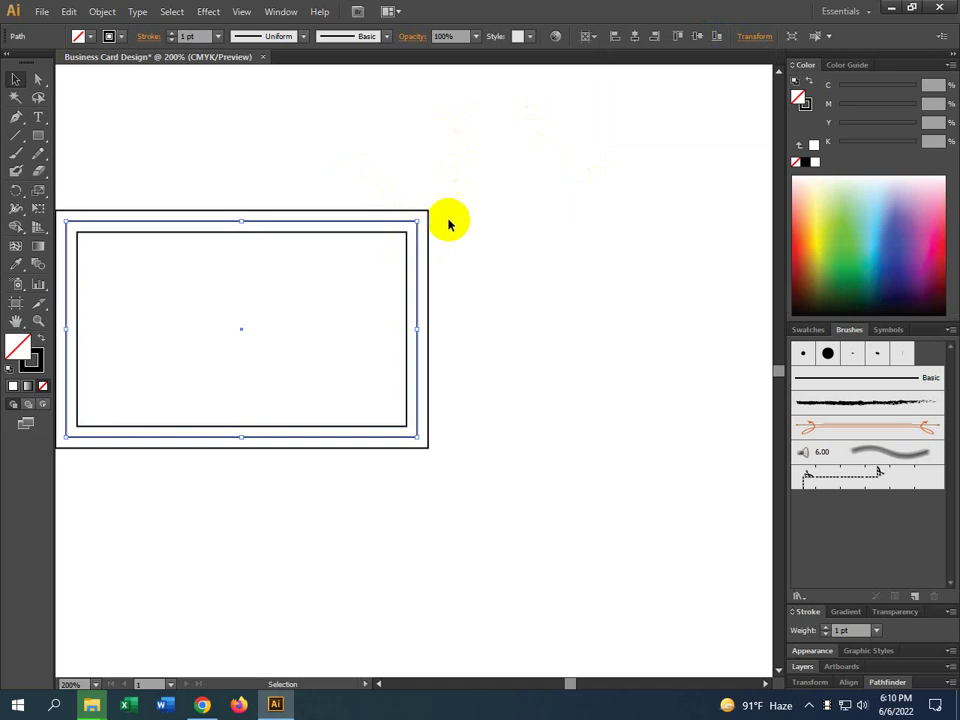
click(743, 37)
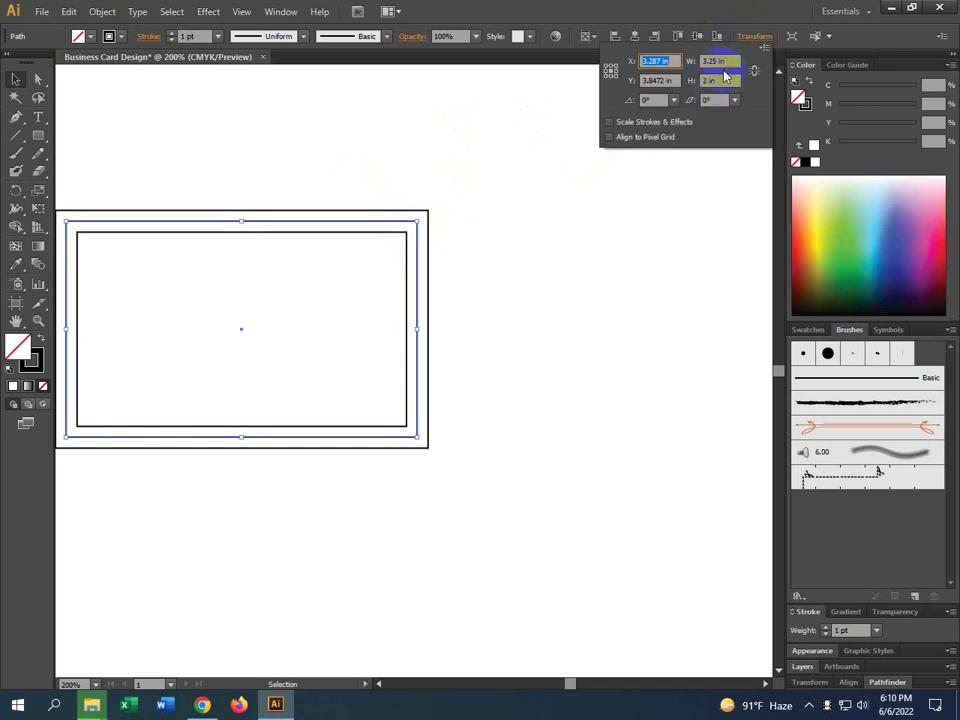
drag(417, 220, 429, 211)
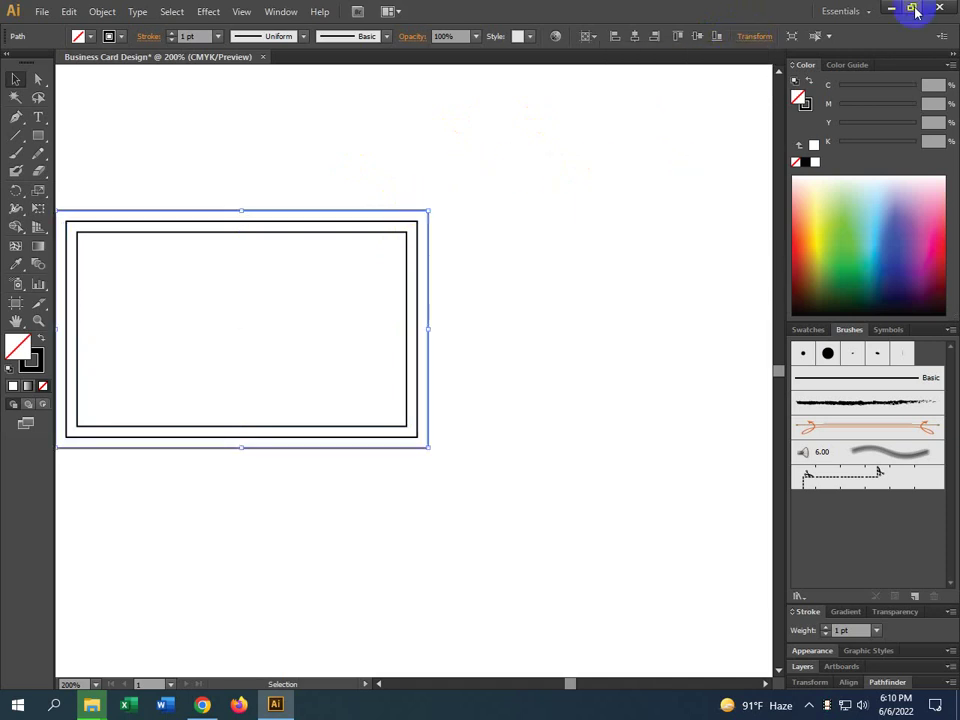
click(757, 36)
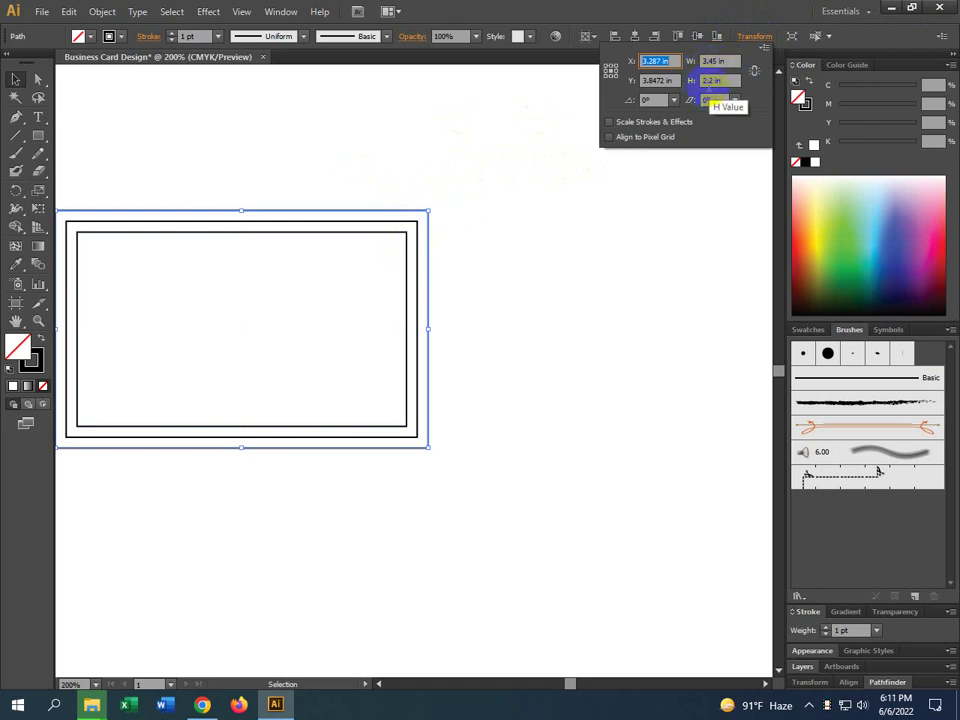
key(space)
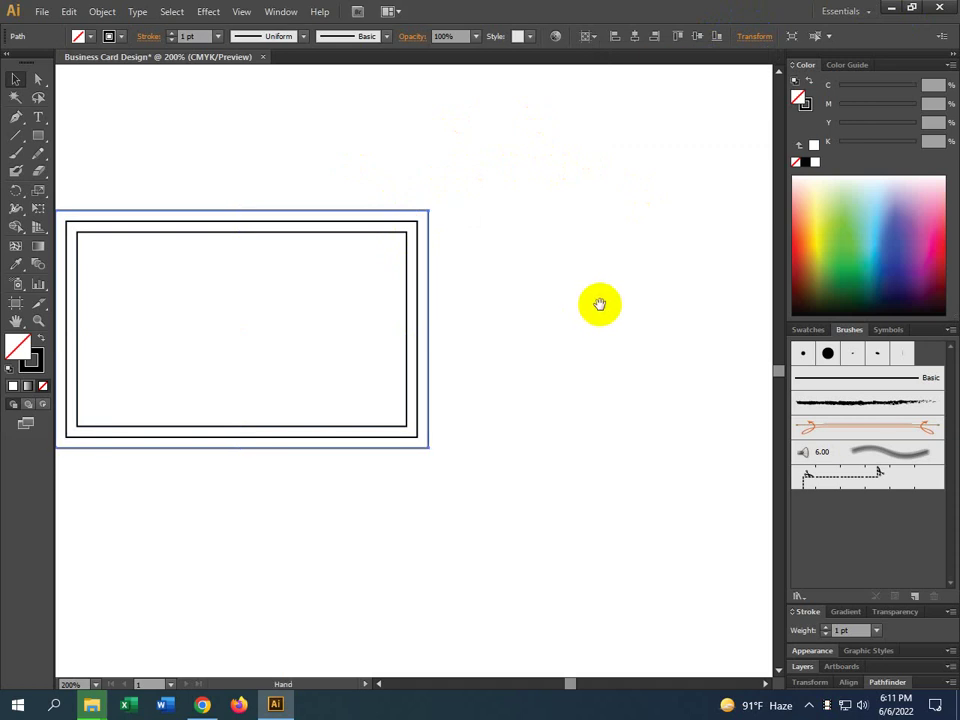
Pan the nested rectangles toward the view centre and select the innermost one
drag(599, 304, 654, 257)
click(541, 212)
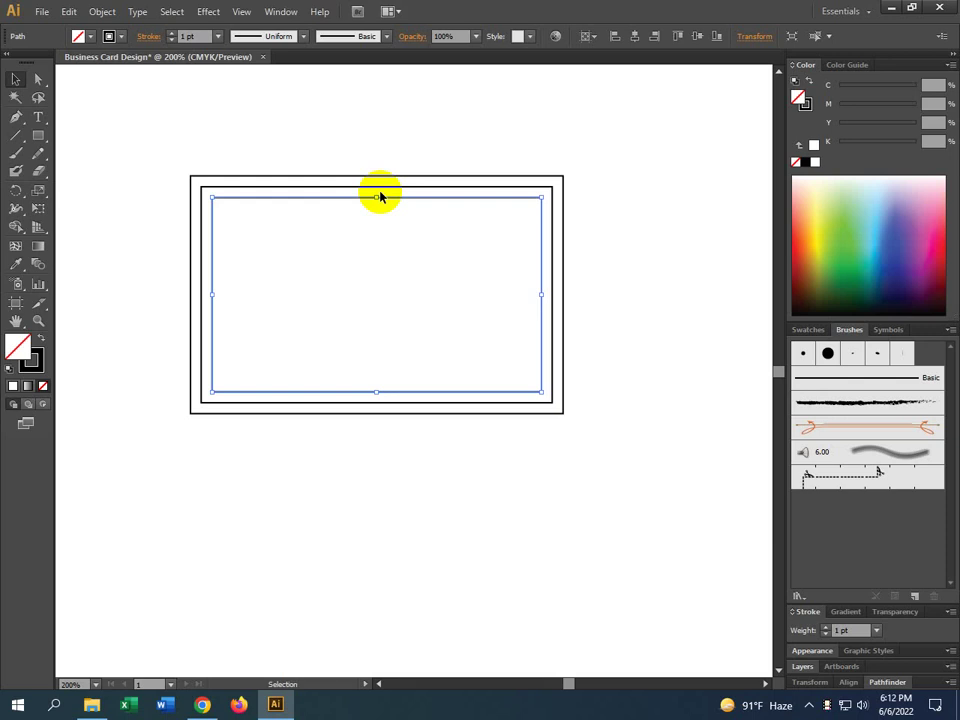
click(669, 257)
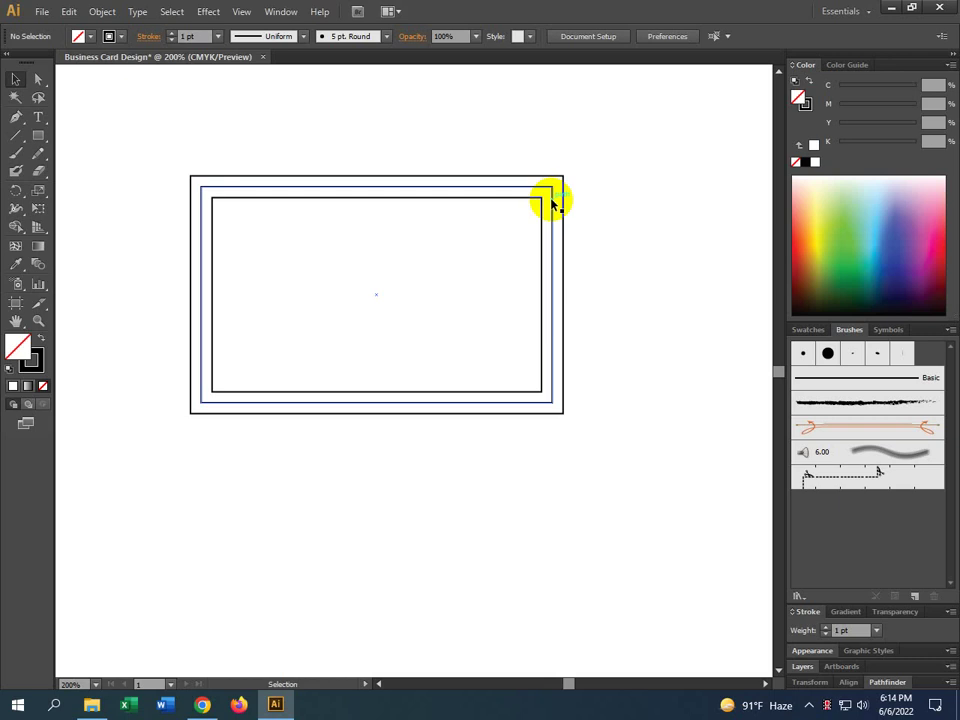
click(555, 201)
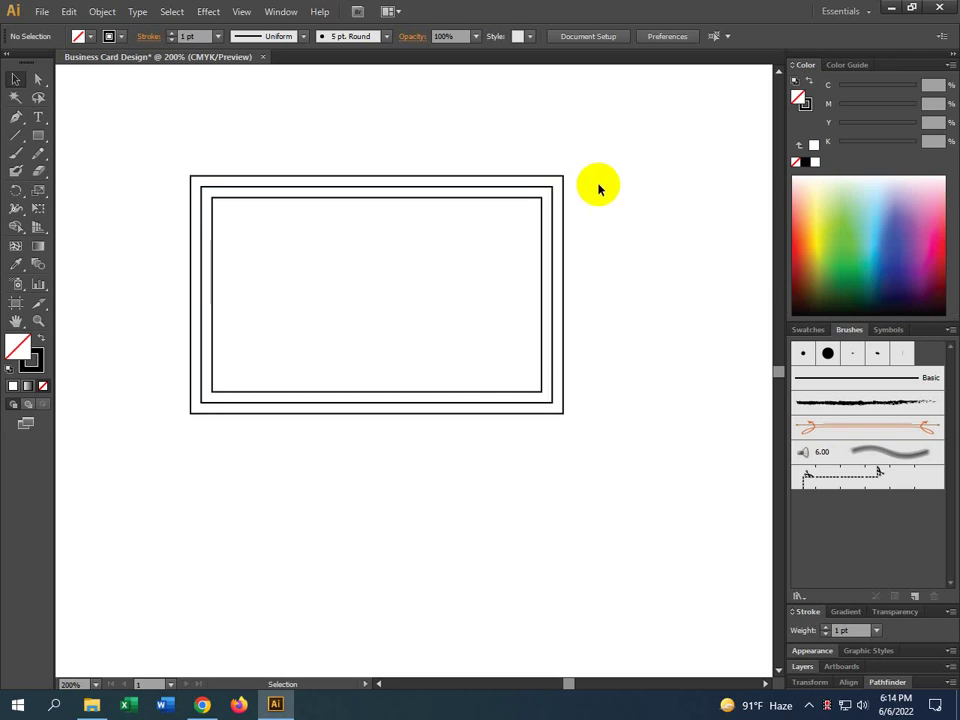
click(563, 199)
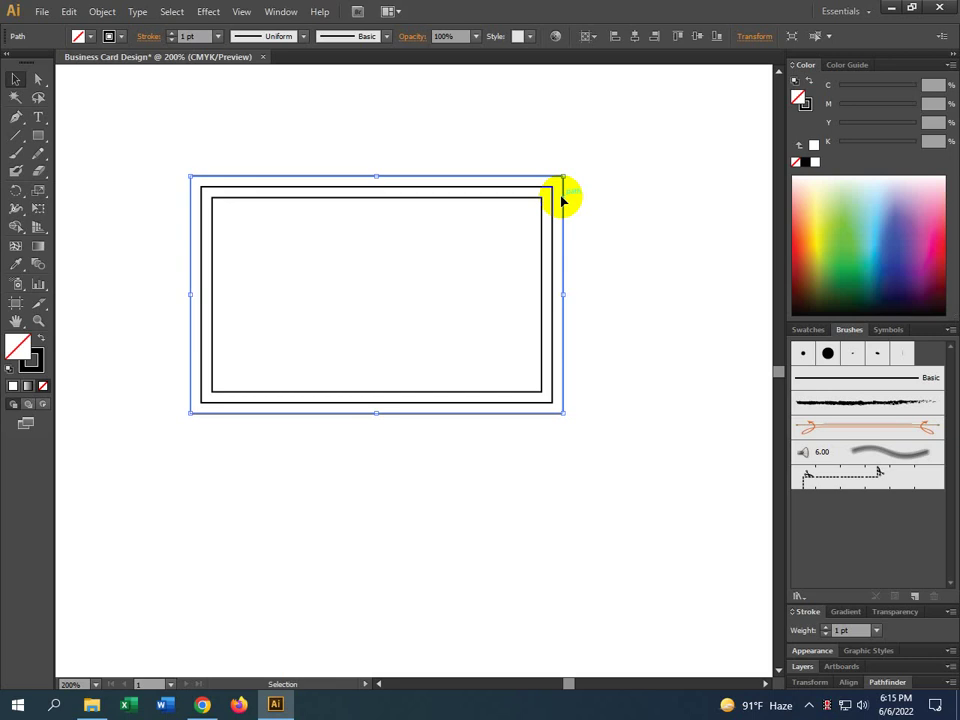
Select and deselect the nested rectangles, then pan the view across the artboard
drag(561, 200, 546, 205)
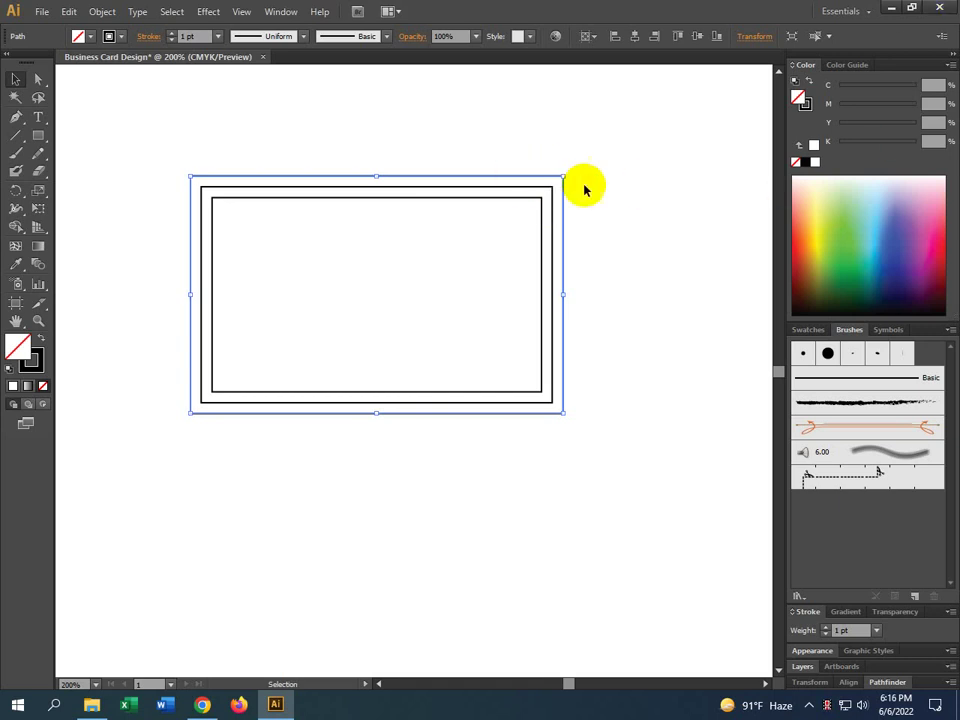
click(555, 208)
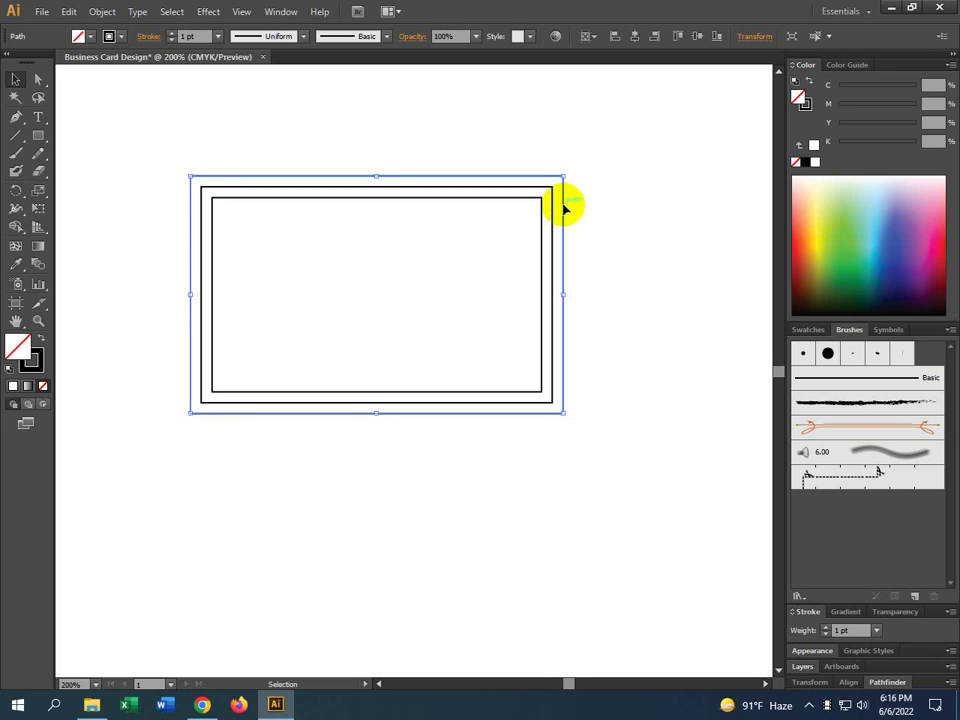
click(588, 213)
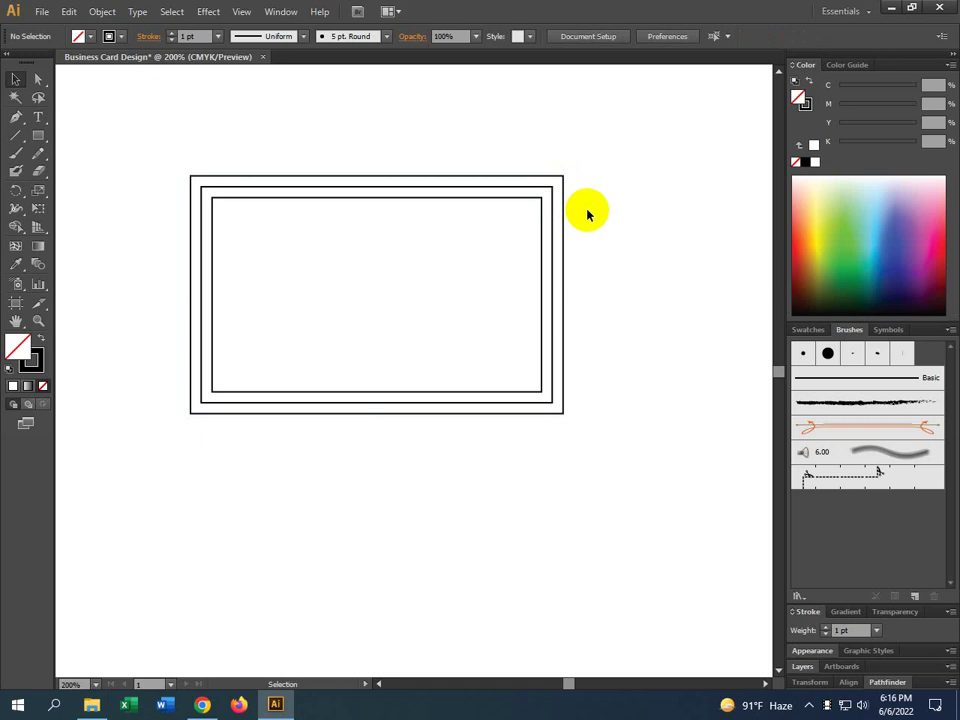
alt+scroll(588, 213, down, 2)
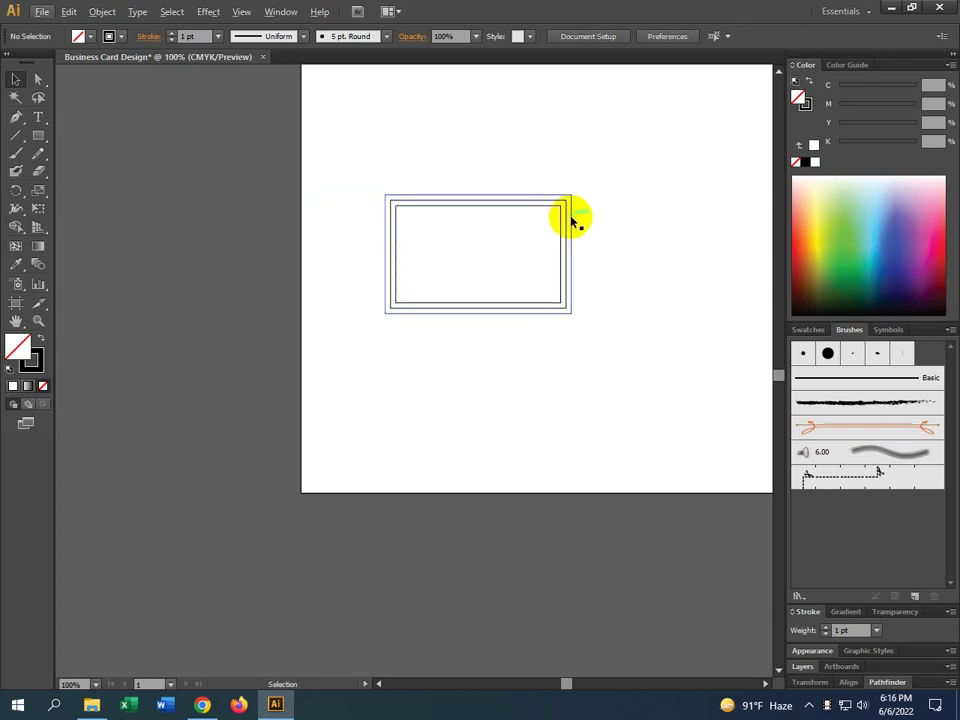
drag(636, 216, 444, 251)
scroll(452, 224, down, 1)
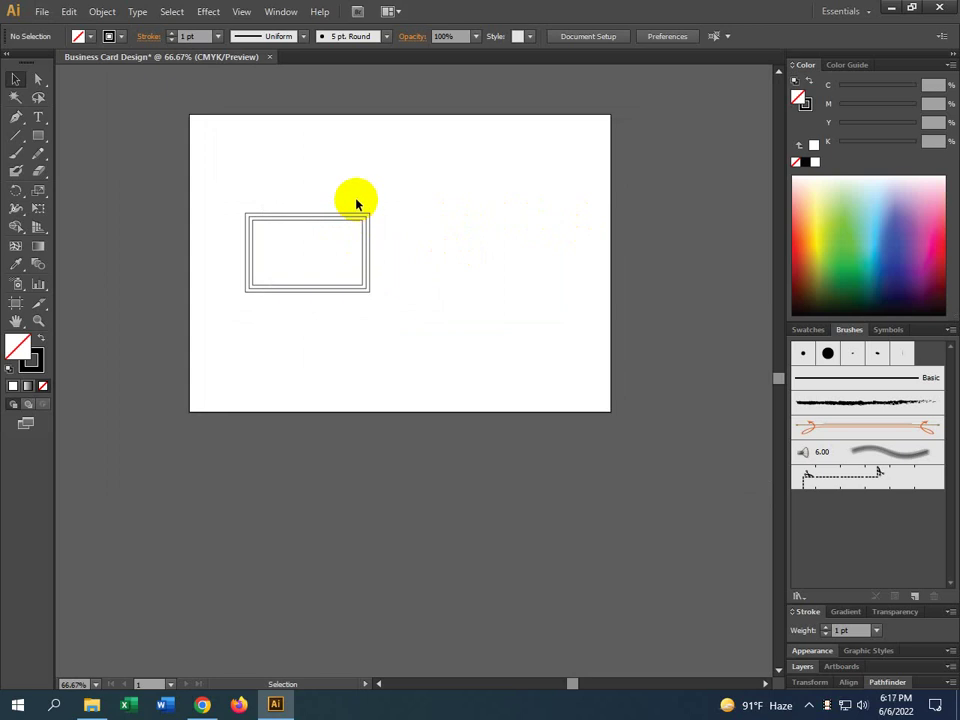
key(ctrl)
key(ctrl+alt+shift+s)
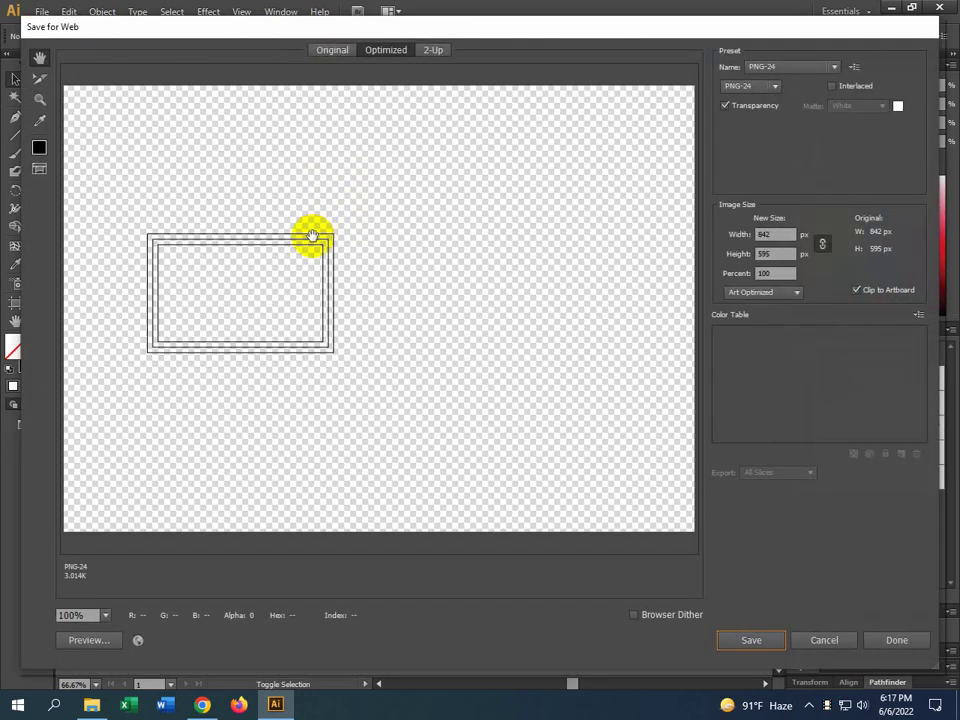
key(ctrl+alt)
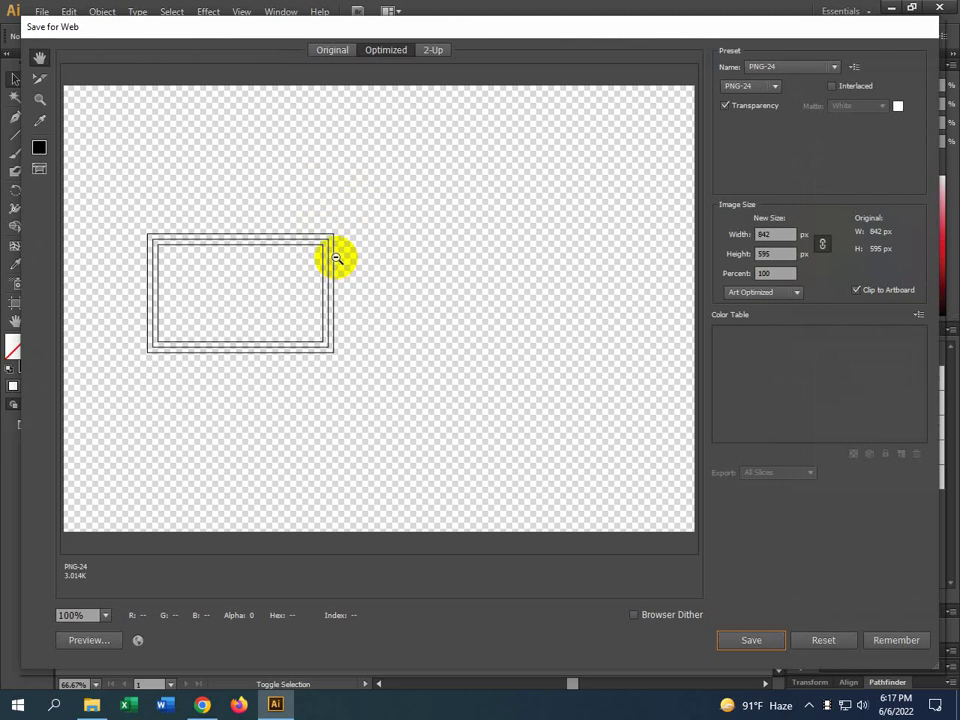
ctrl+alt+click(328, 253)
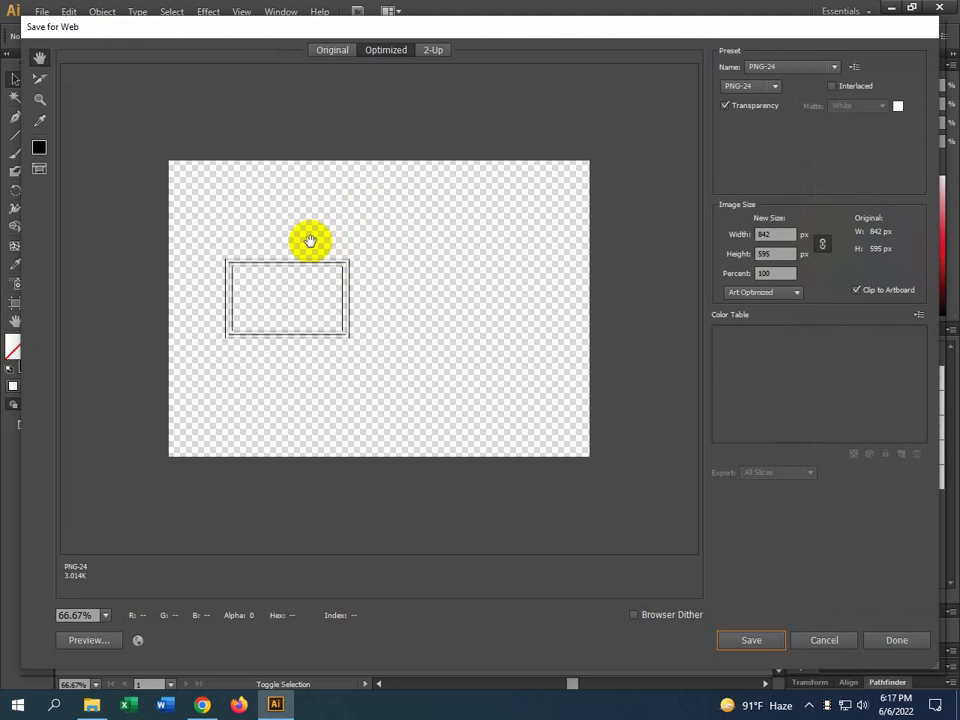
click(760, 88)
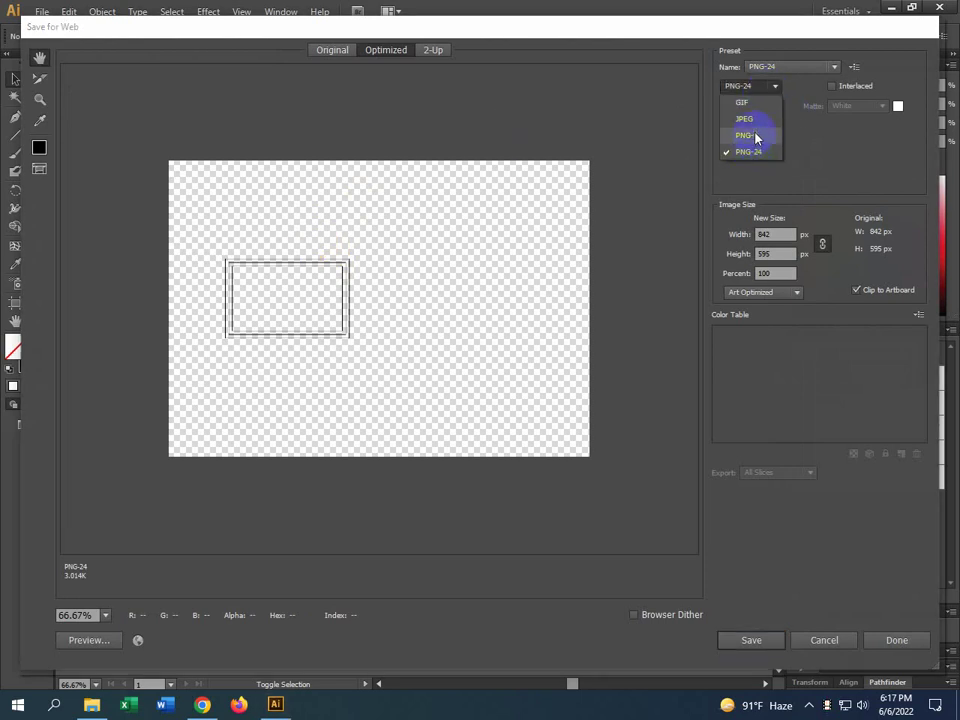
click(752, 121)
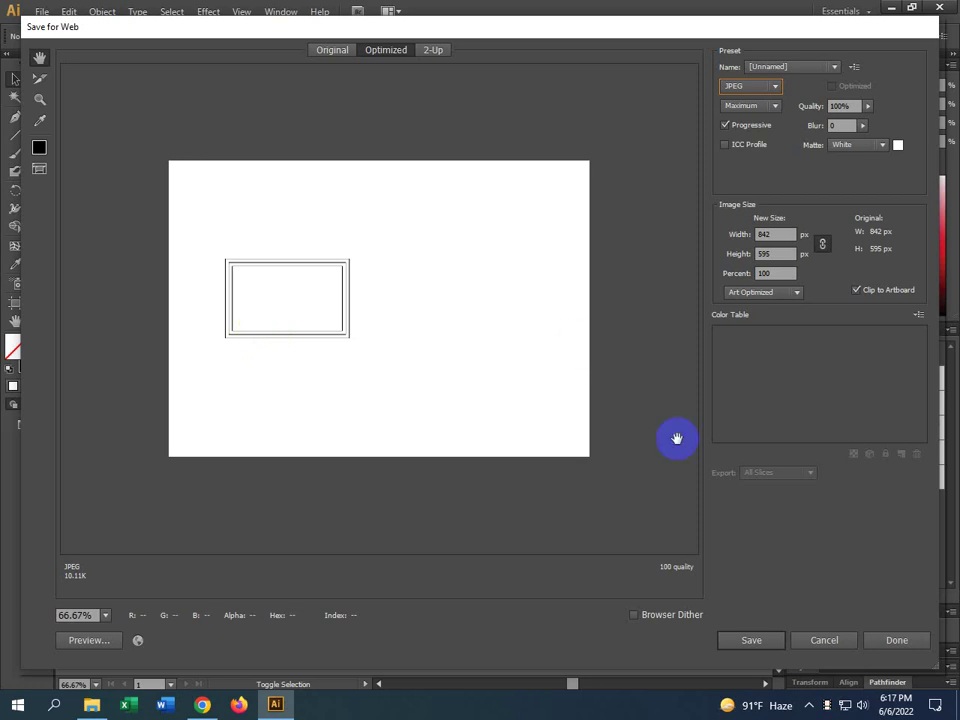
click(821, 640)
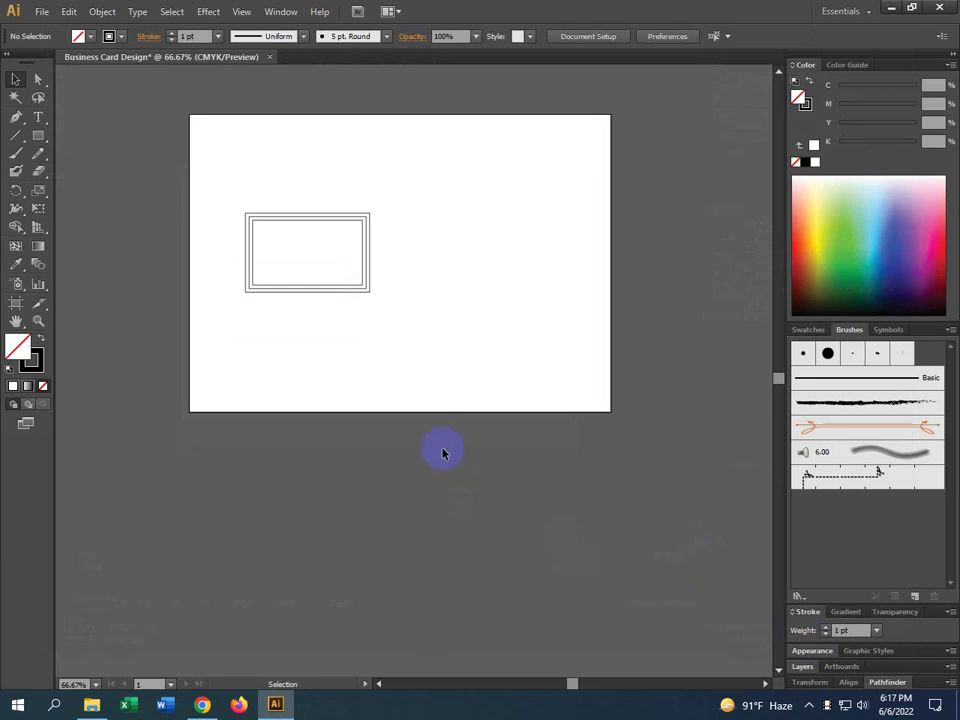
Zoom the view in to 100% with the Zoom tool
key(z)
click(17, 79)
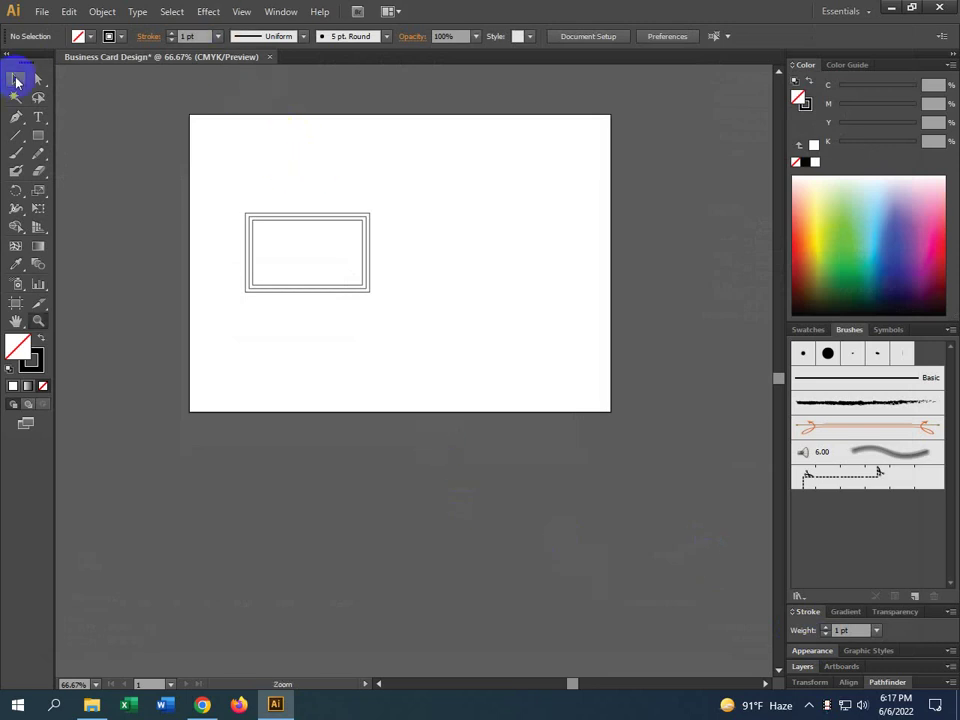
ctrl+click(286, 195)
key(alt)
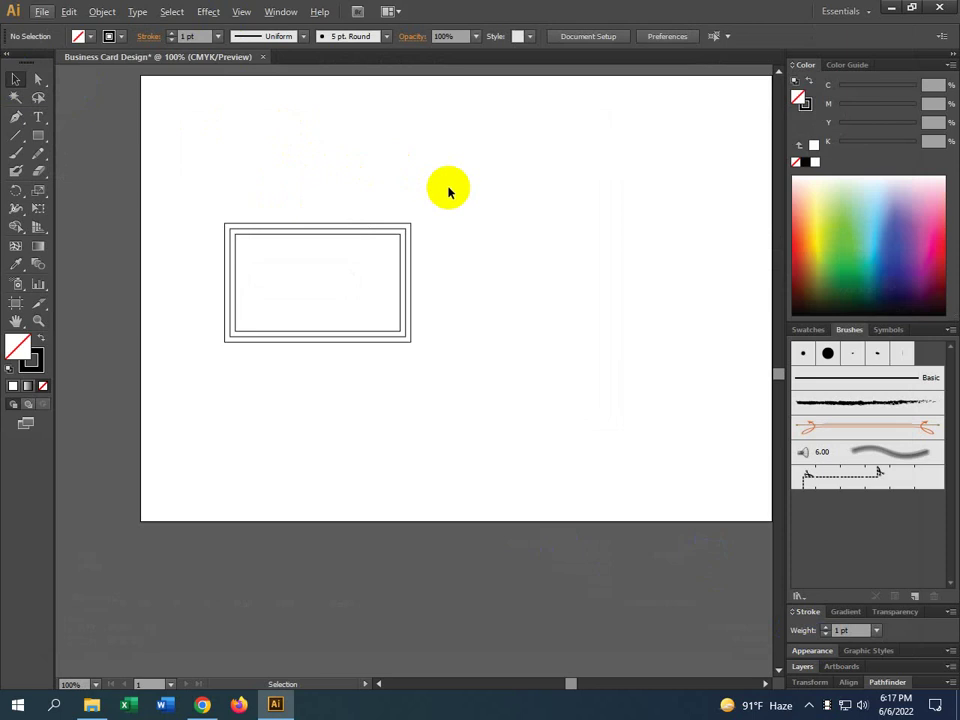
Marquee-select all three nested rectangles with the Selection tool
drag(449, 188, 360, 375)
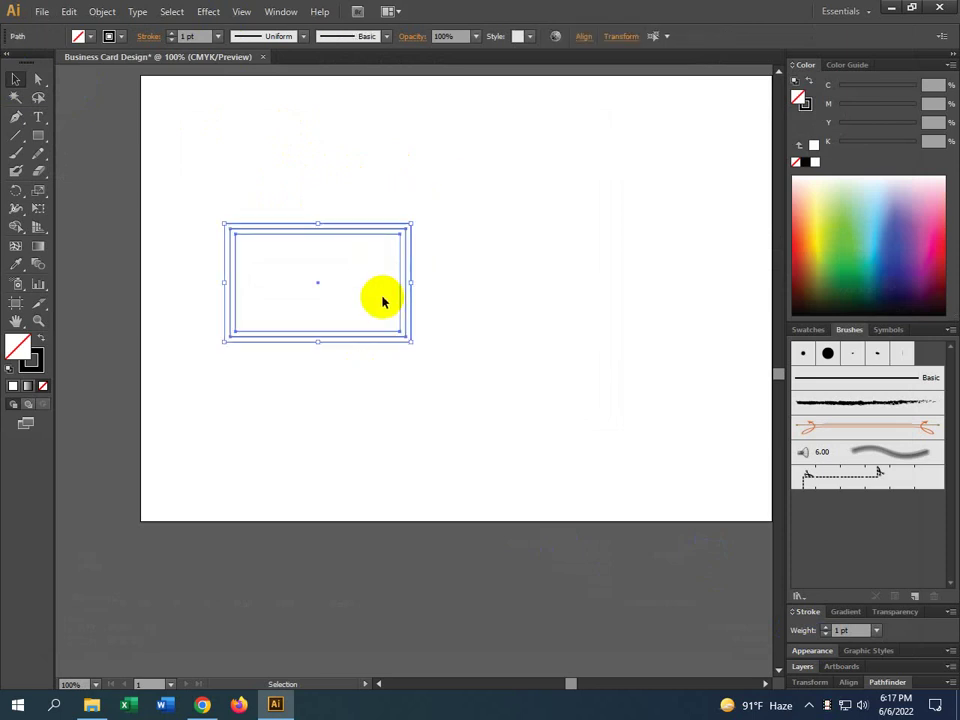
click(463, 195)
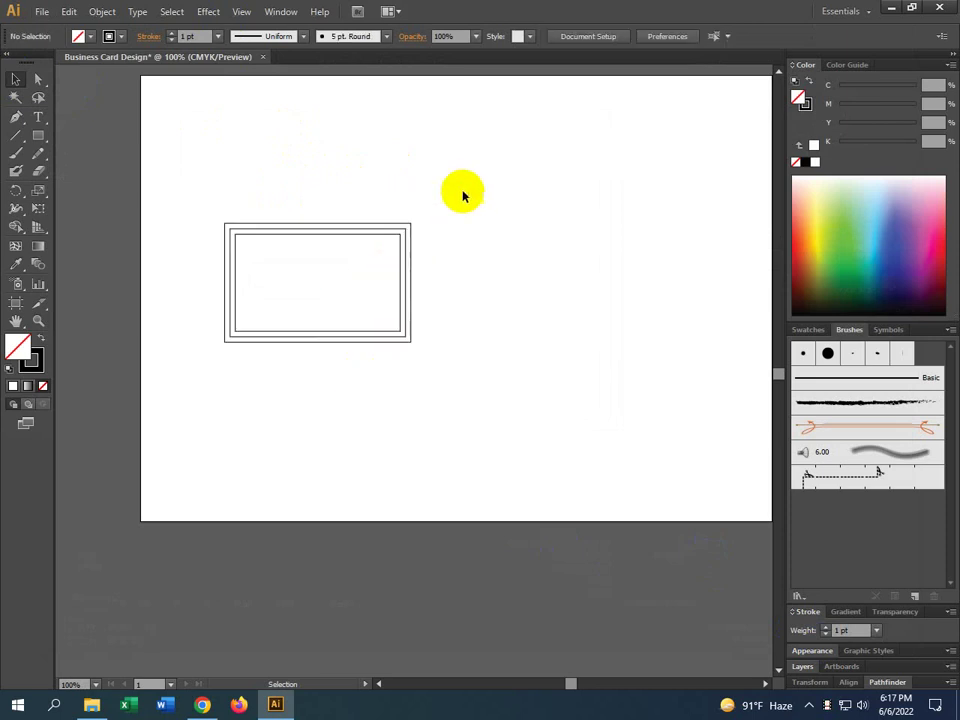
drag(463, 129, 319, 390)
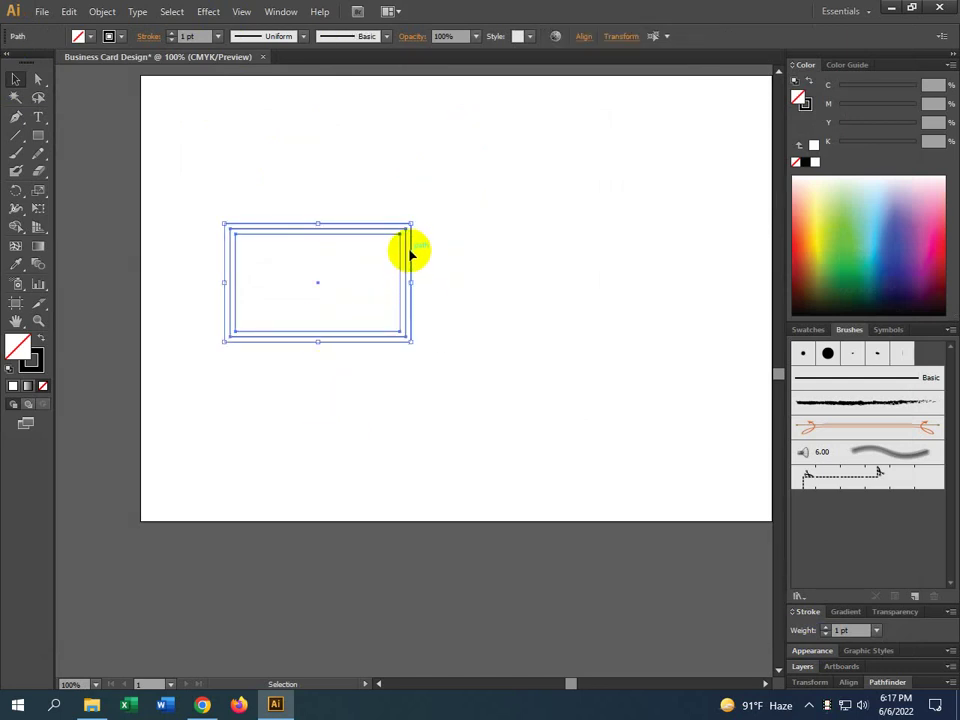
Convert the three selected rectangles to guides with Make Guides, zooming to check them
right_click(409, 254)
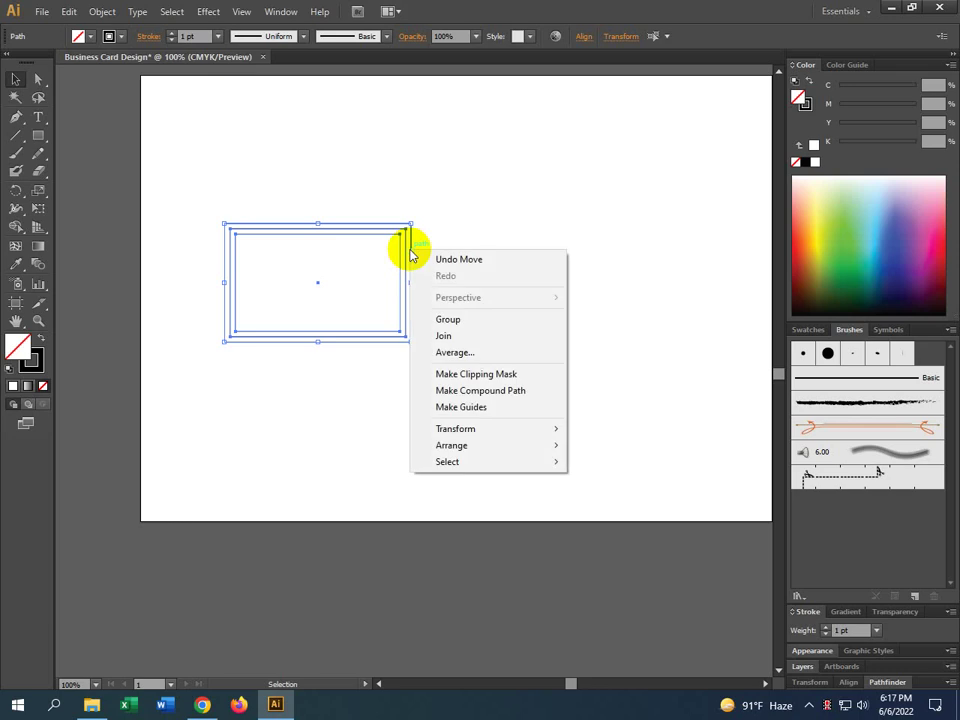
click(492, 411)
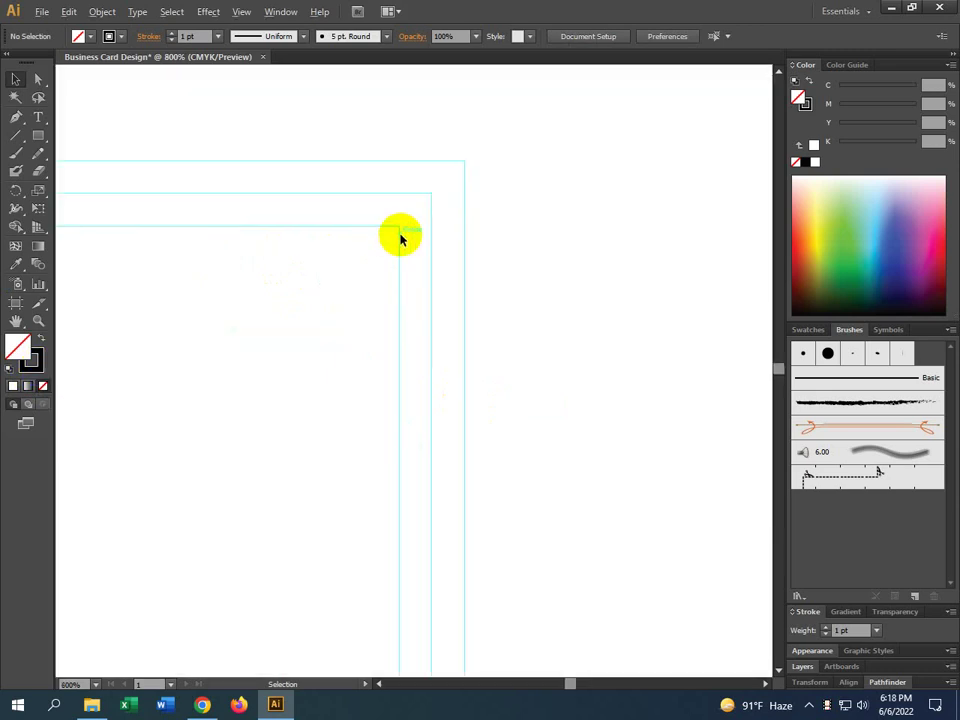
scroll(401, 232, up, 6)
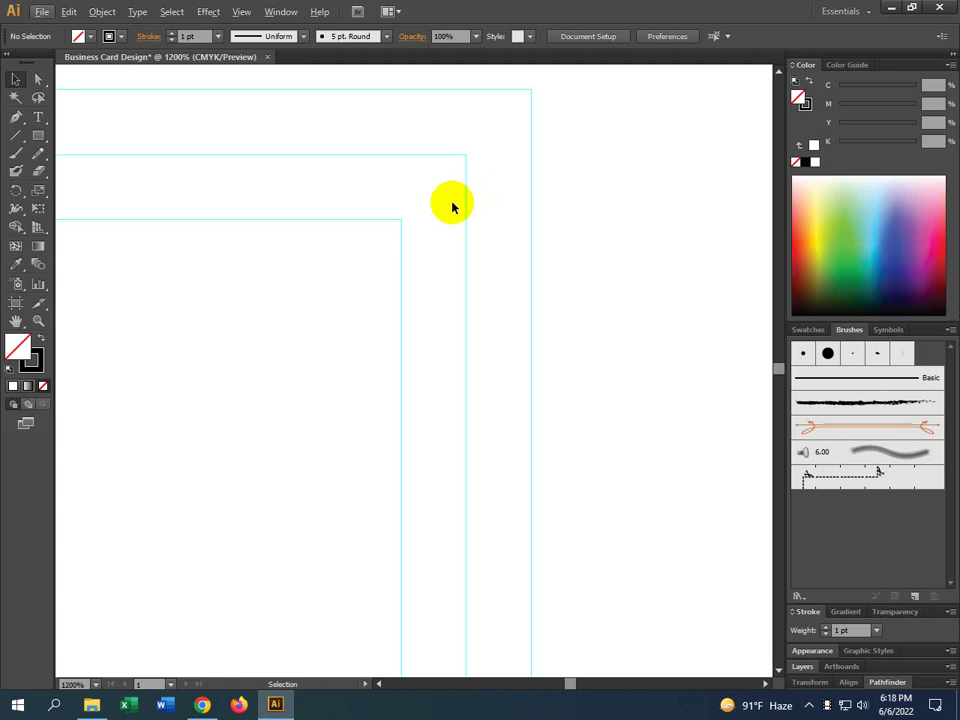
scroll(444, 232, down, 4)
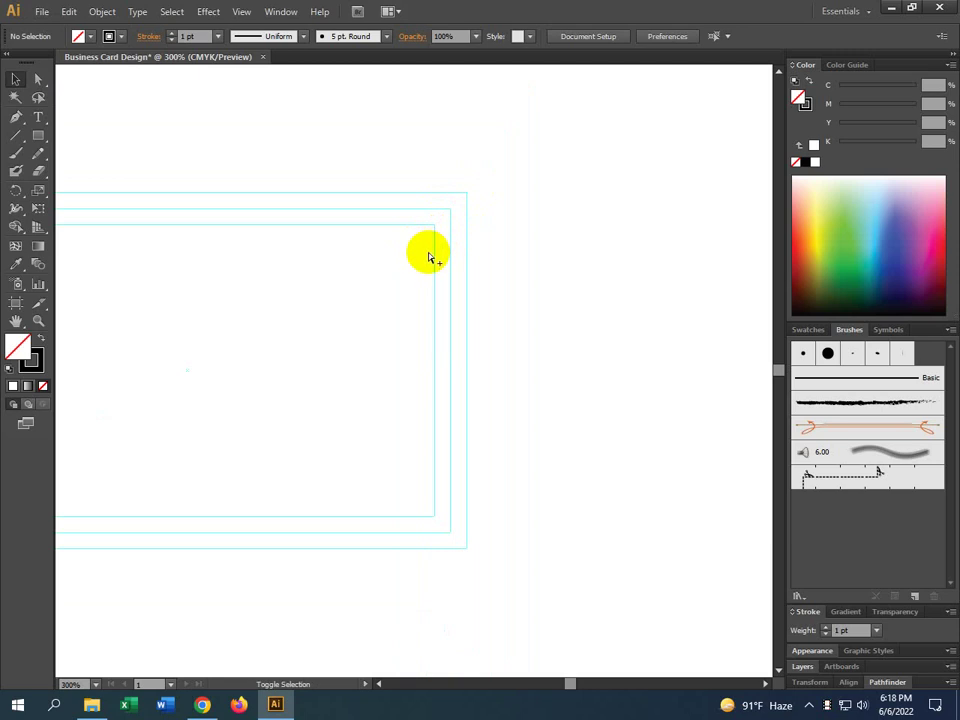
key(ctrl+alt+shift+s)
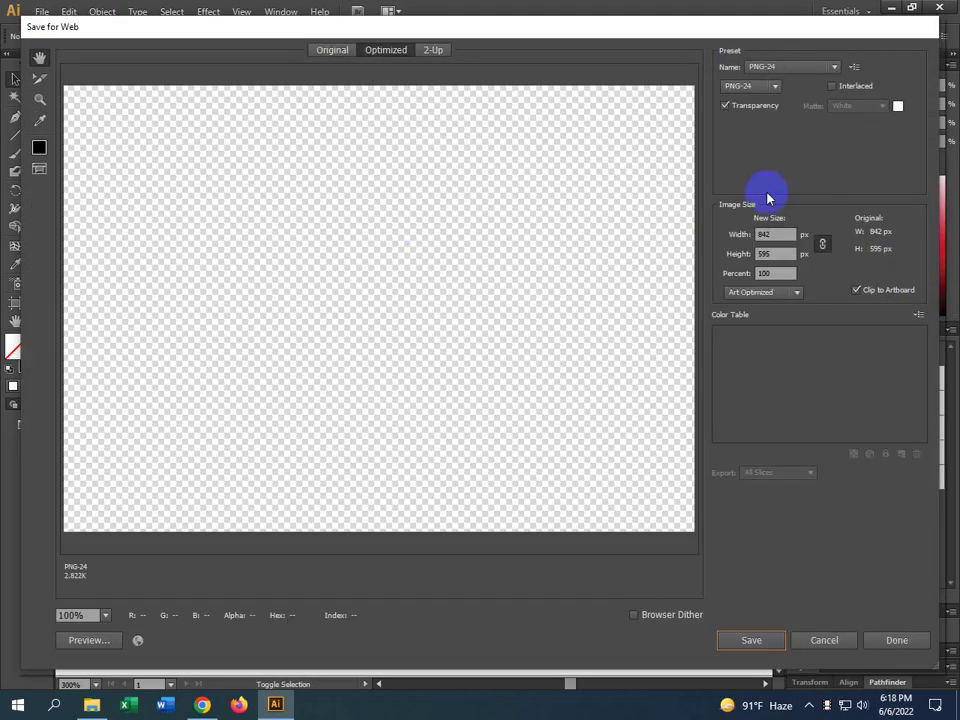
click(762, 88)
click(754, 118)
key(alt)
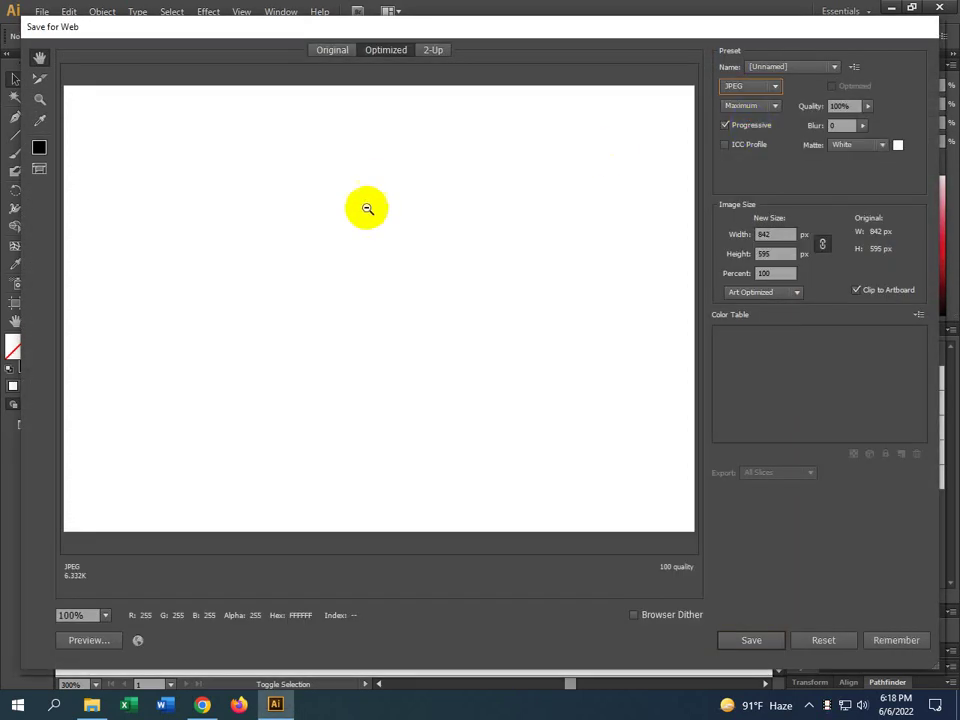
alt+click(361, 232)
alt+click(362, 251)
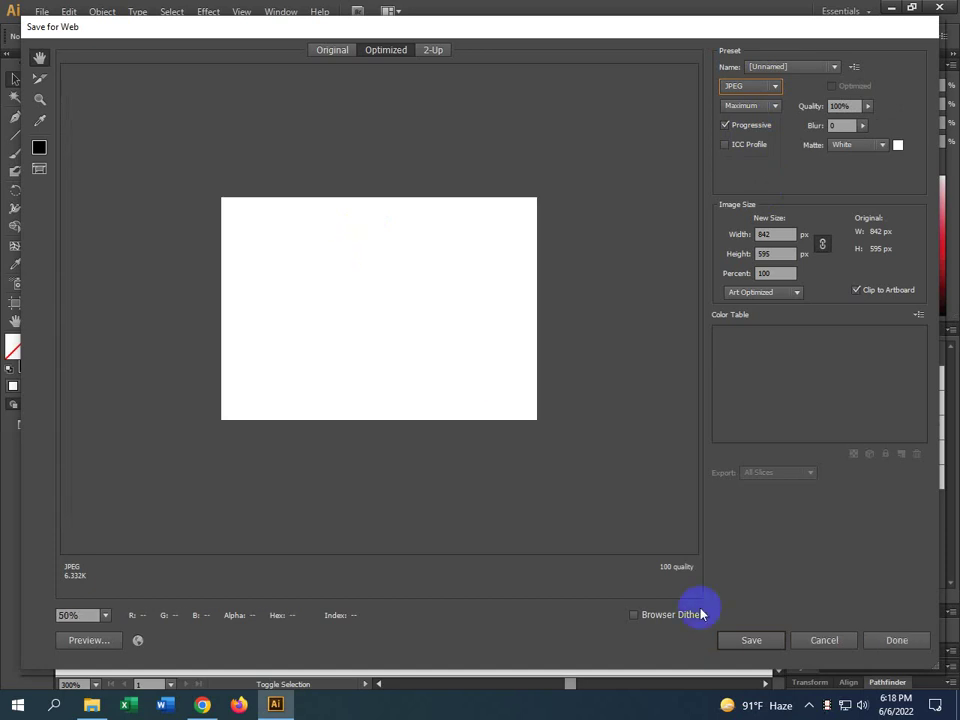
click(826, 642)
scroll(465, 240, down, 3)
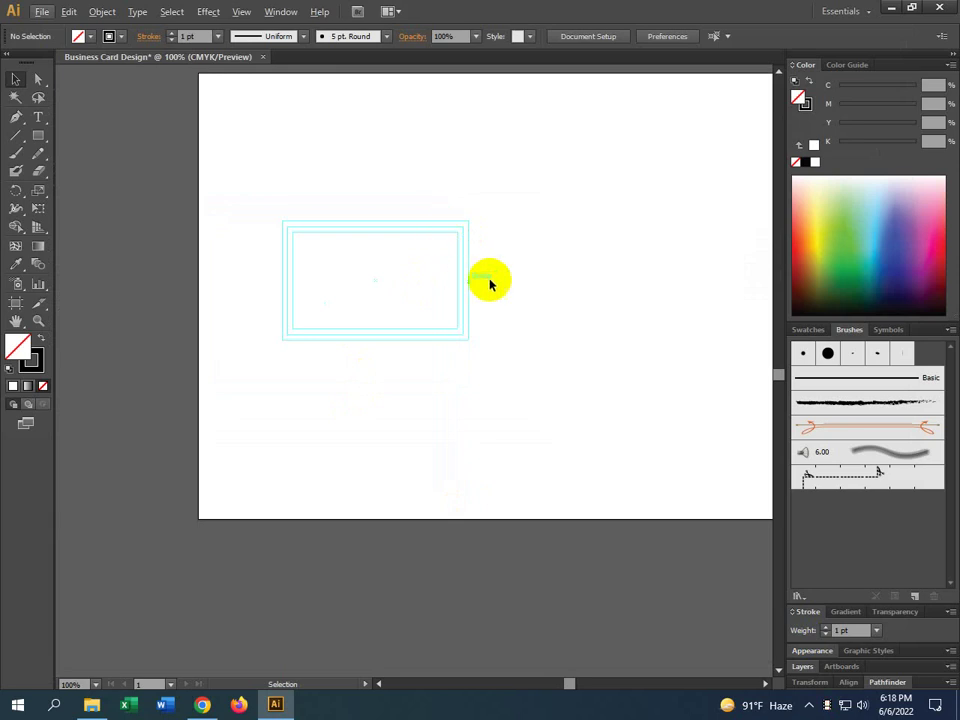
right_click(484, 196)
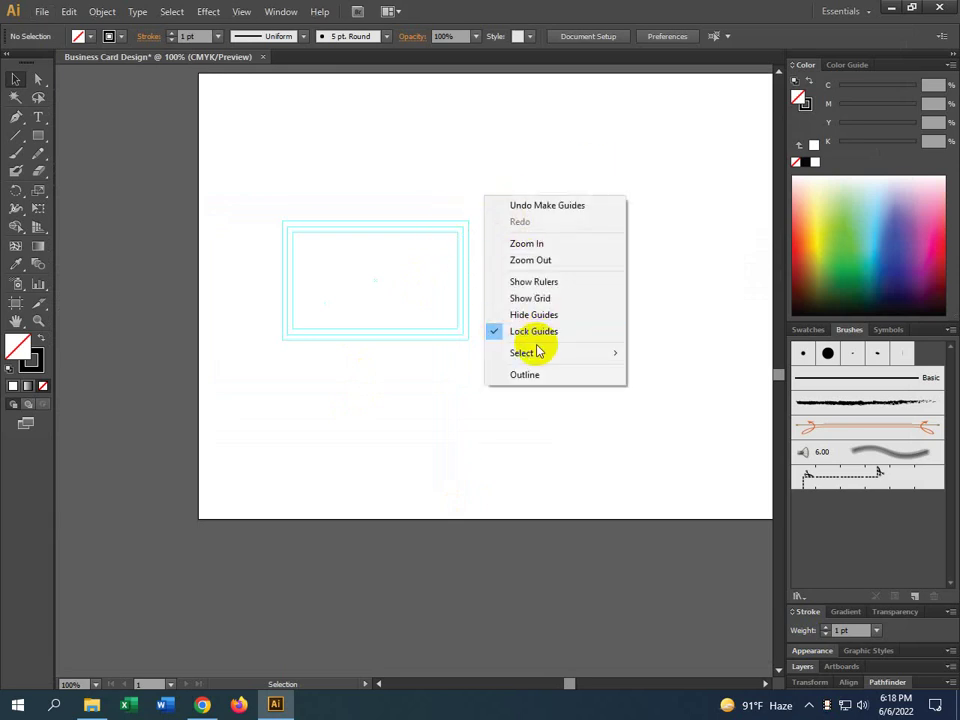
click(417, 193)
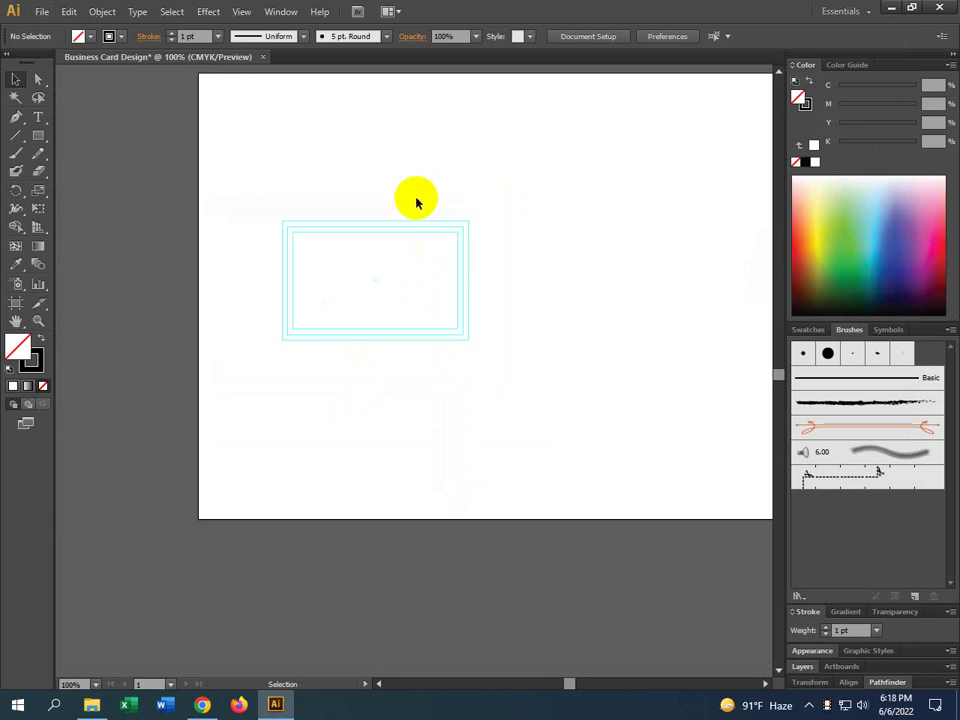
key(ctrl+z)
click(523, 207)
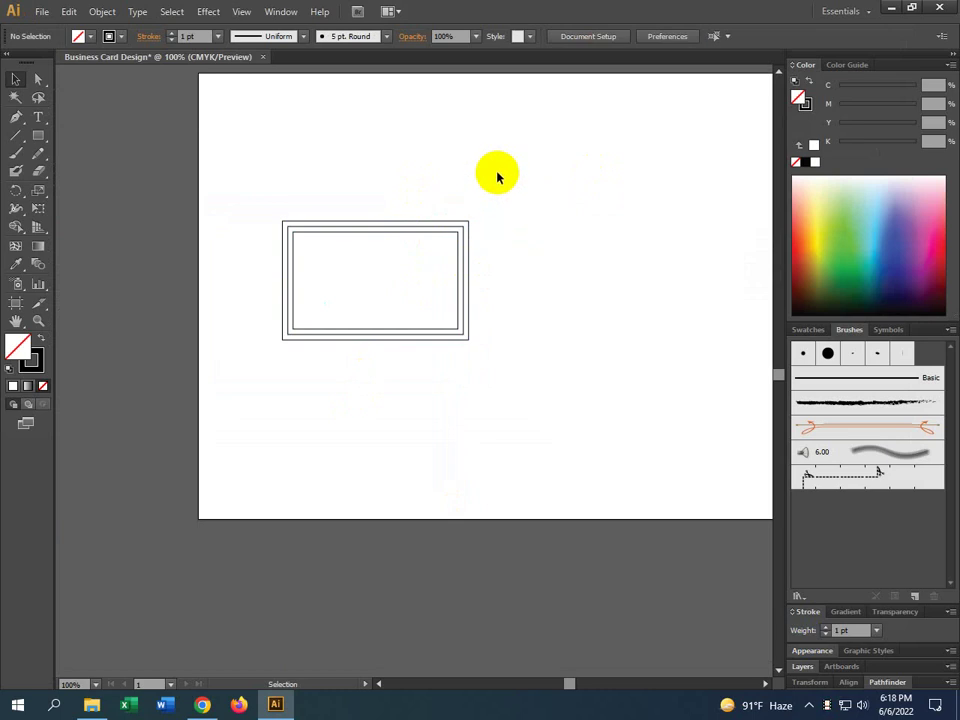
drag(497, 172, 415, 272)
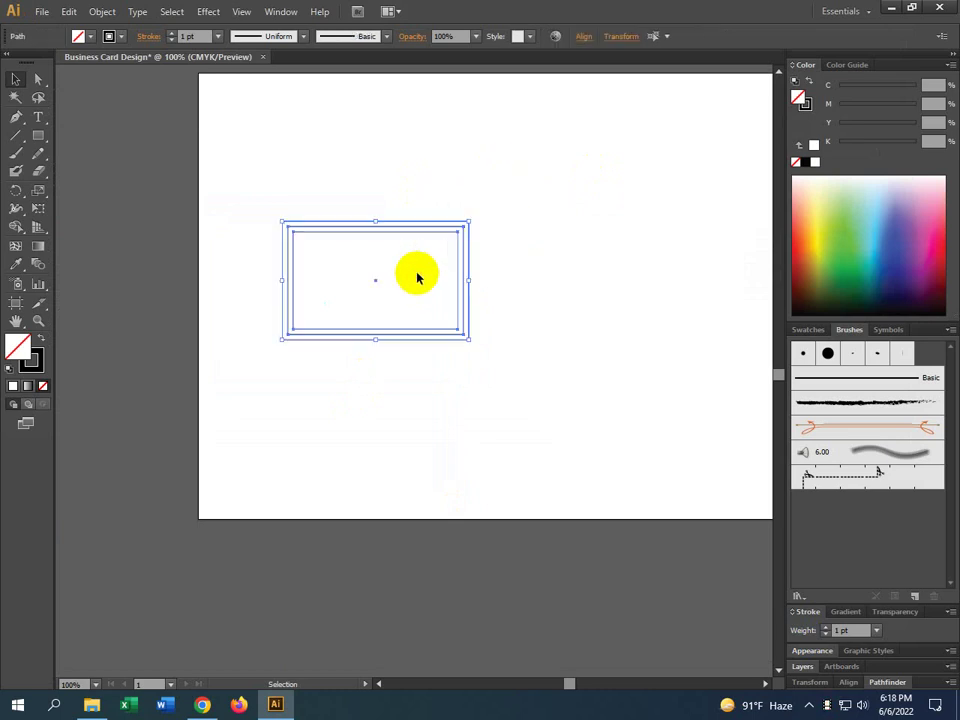
right_click(464, 243)
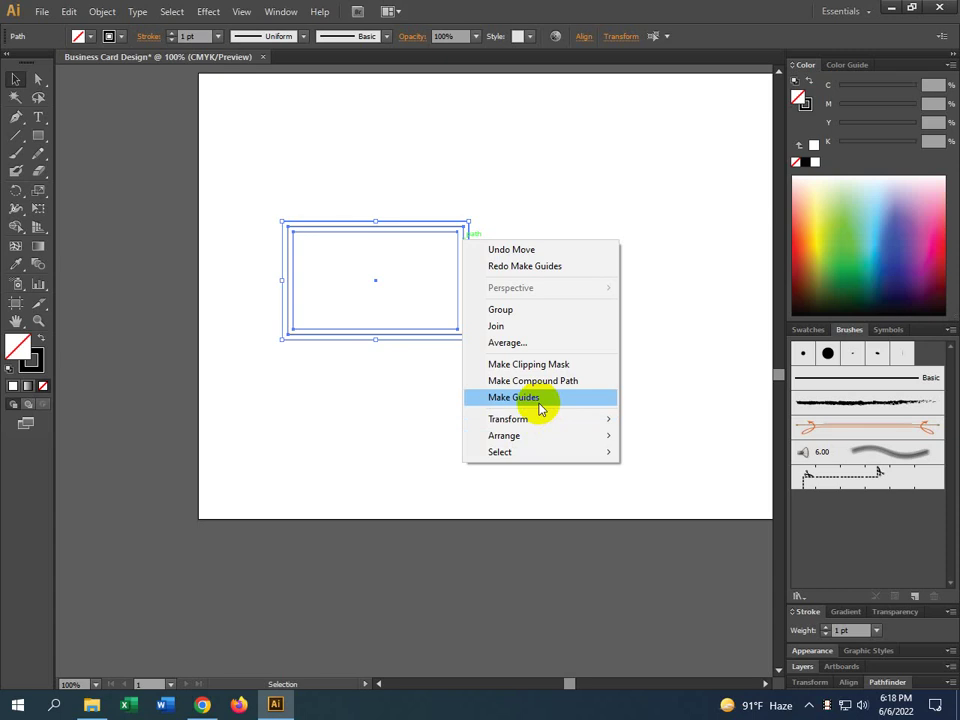
click(537, 401)
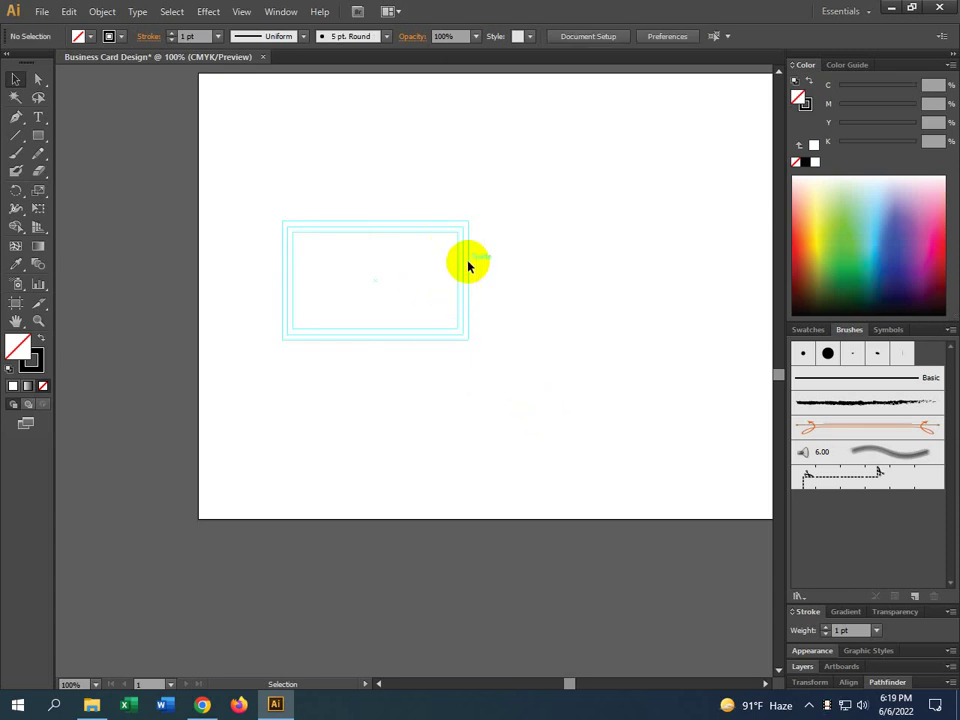
drag(499, 223, 480, 255)
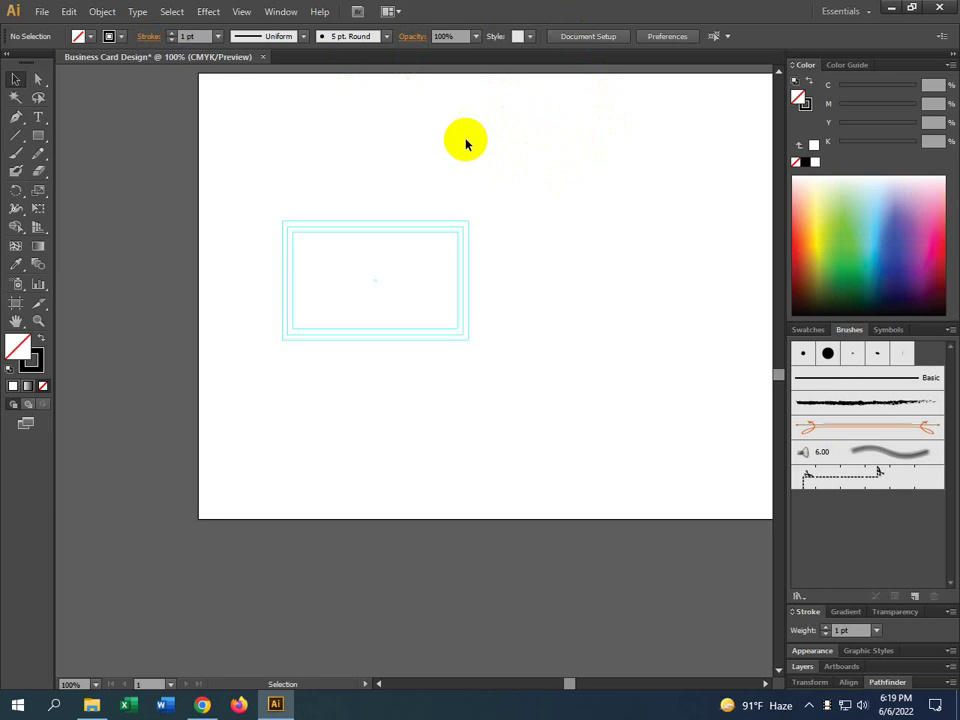
Toggle Lock Guides off from the canvas context menu
click(16, 79)
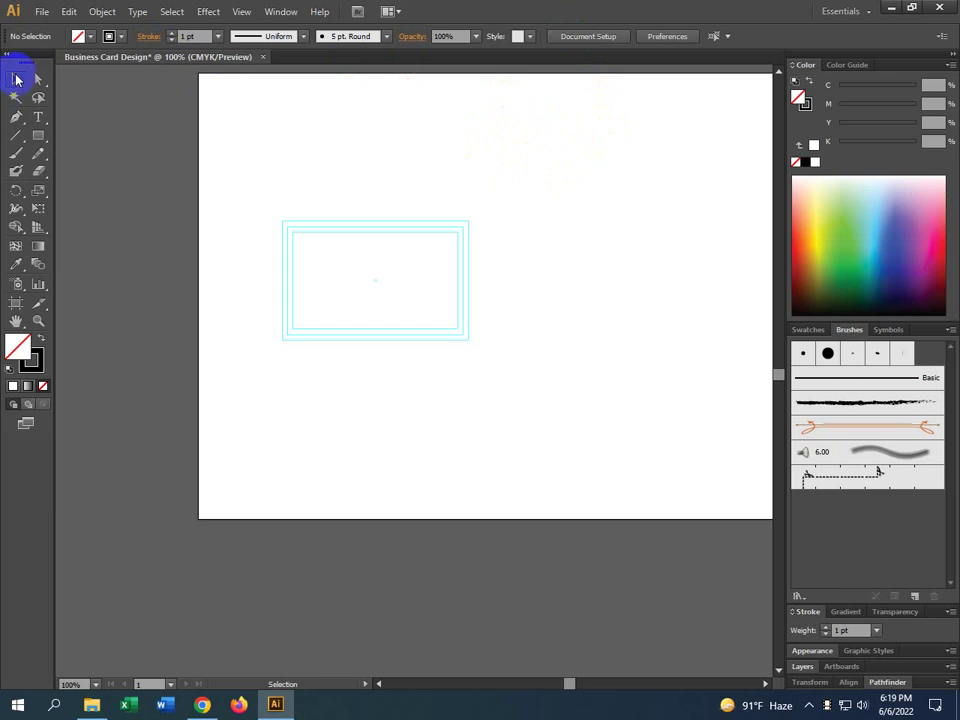
right_click(547, 128)
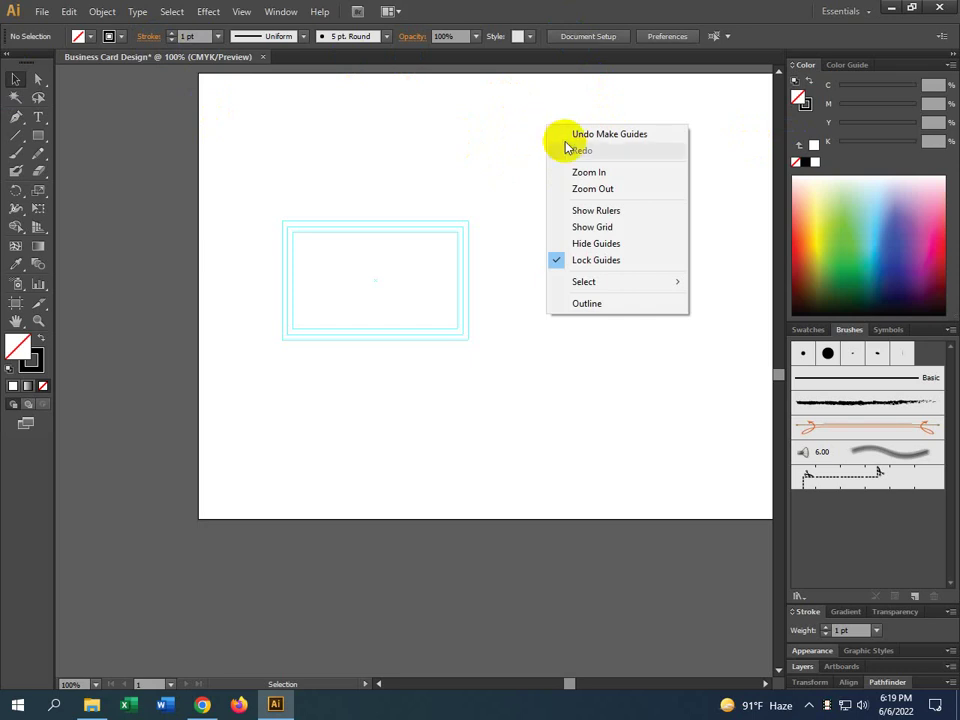
click(567, 262)
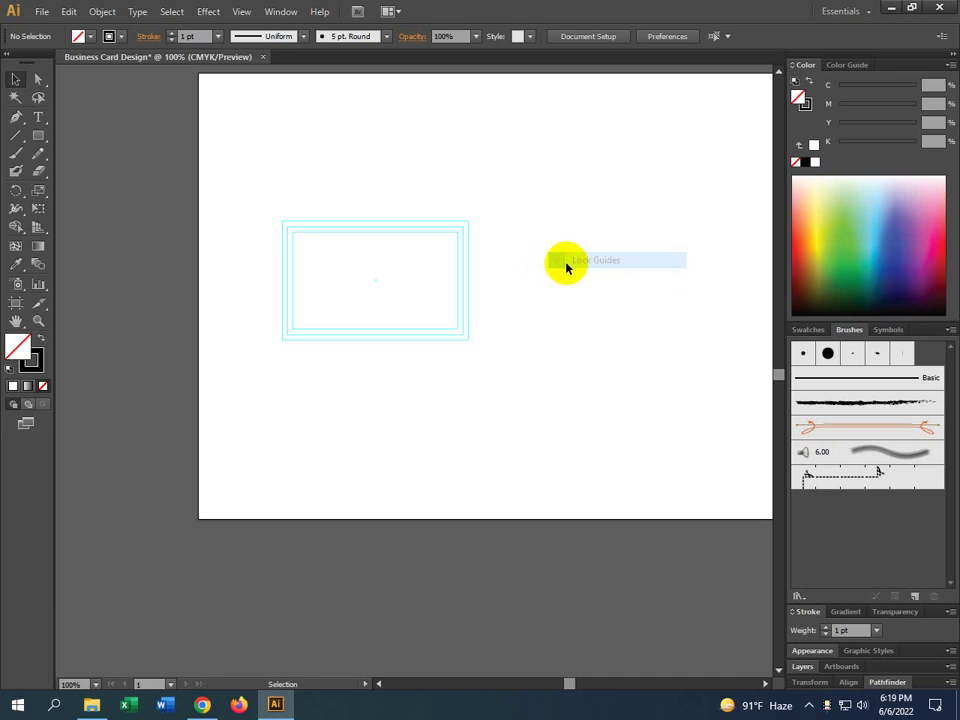
right_click(568, 172)
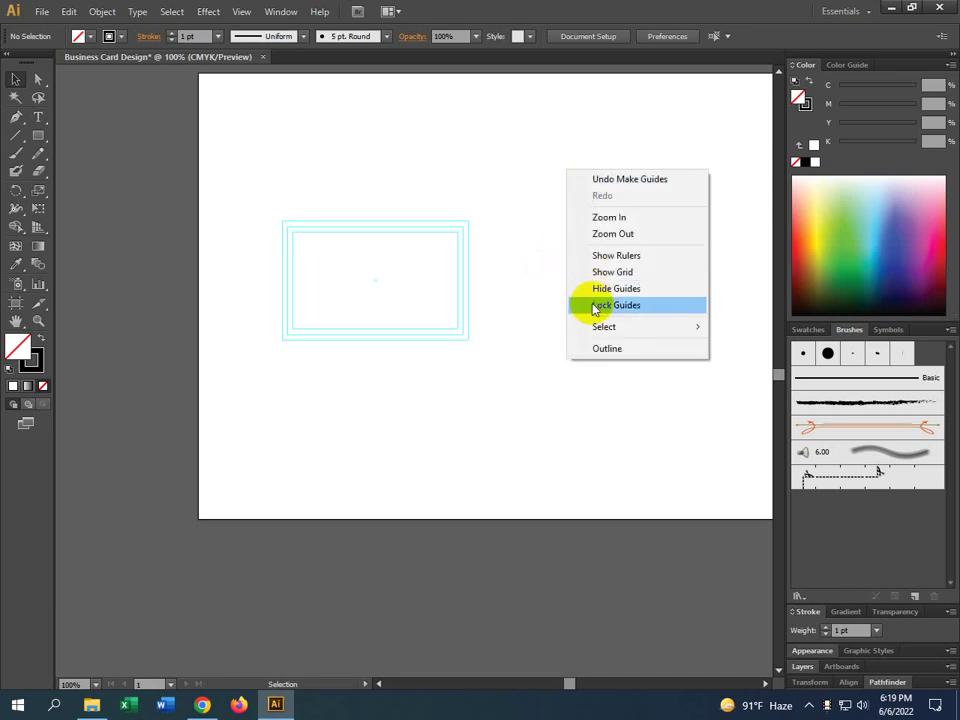
click(594, 305)
Alt-drag a copy of the three guide rectangles to the right, then deselect
drag(497, 210, 419, 284)
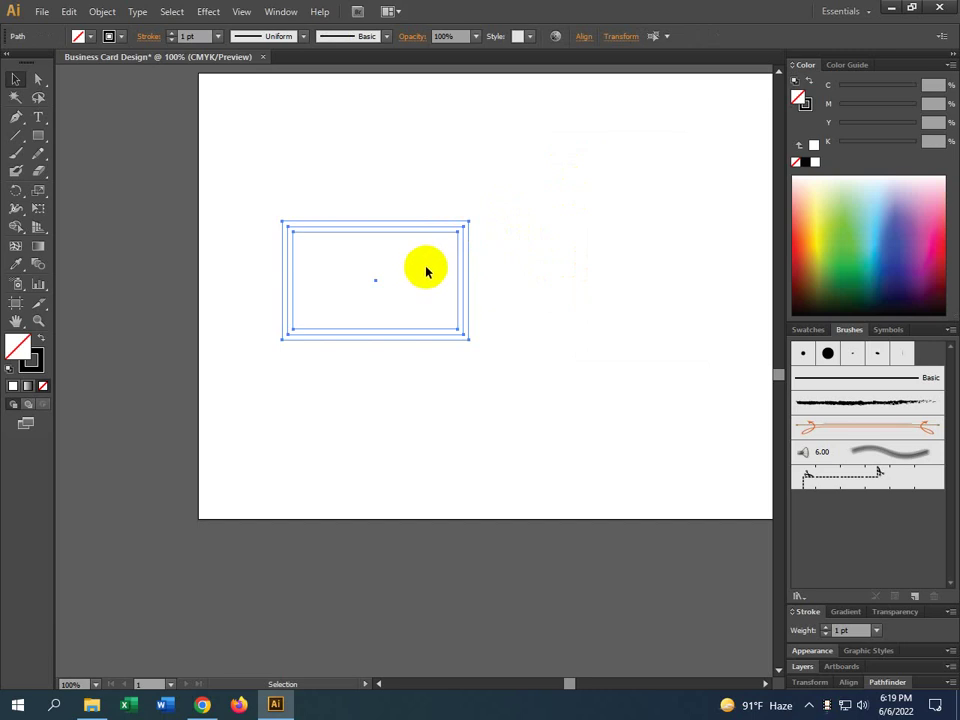
scroll(456, 265, right, 3)
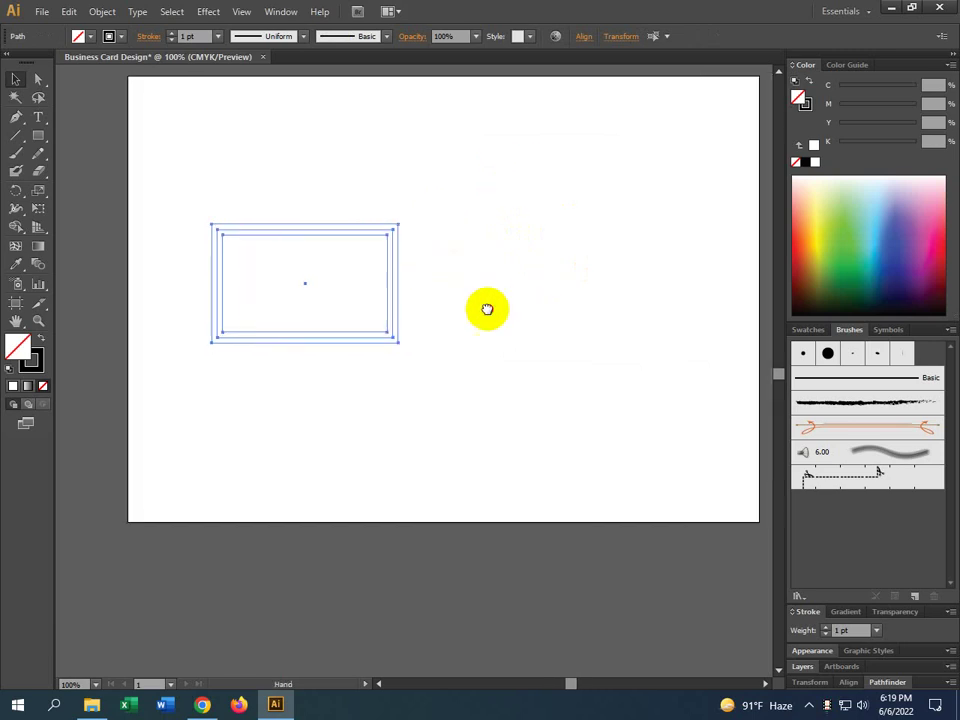
scroll(486, 308, down, 1)
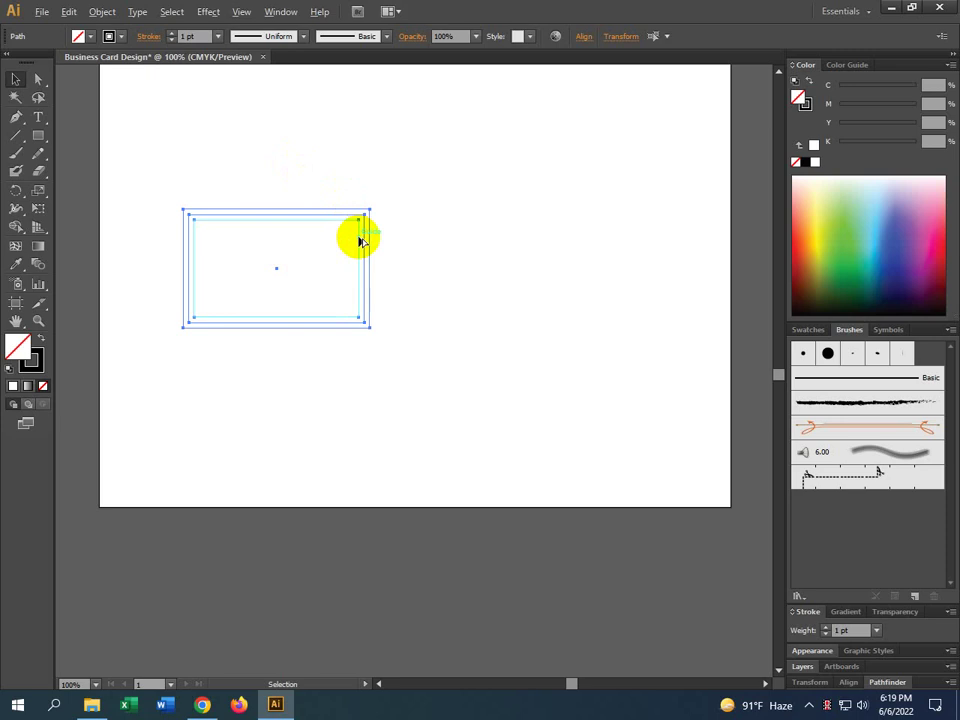
drag(362, 239, 601, 257)
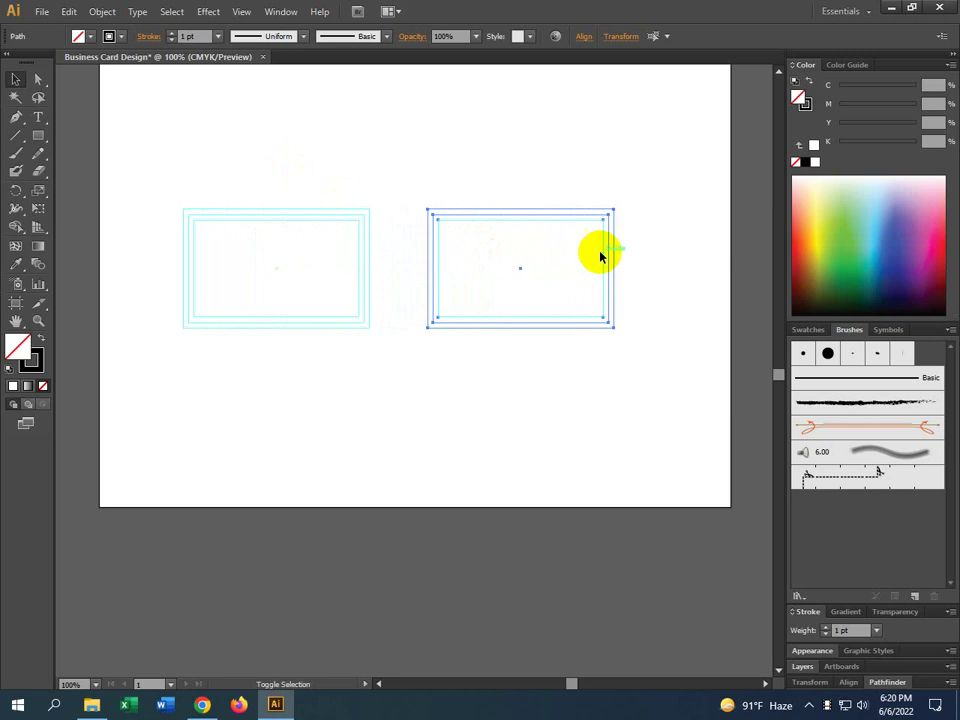
click(505, 382)
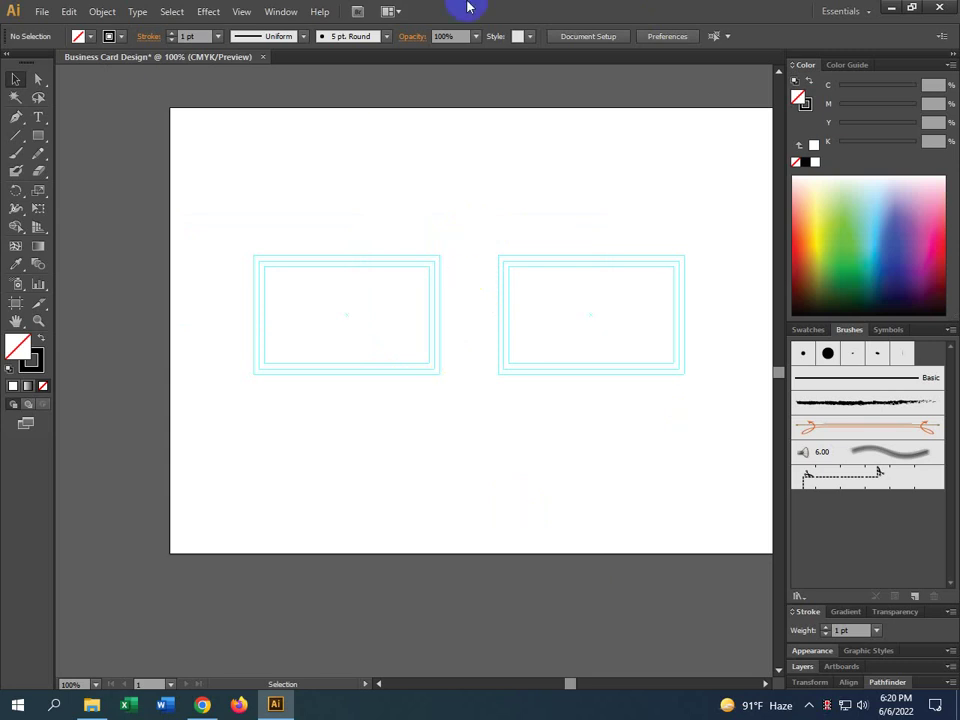
Undo the accidental move of the right outer rectangle and turn Lock Guides on
drag(508, 257, 490, 212)
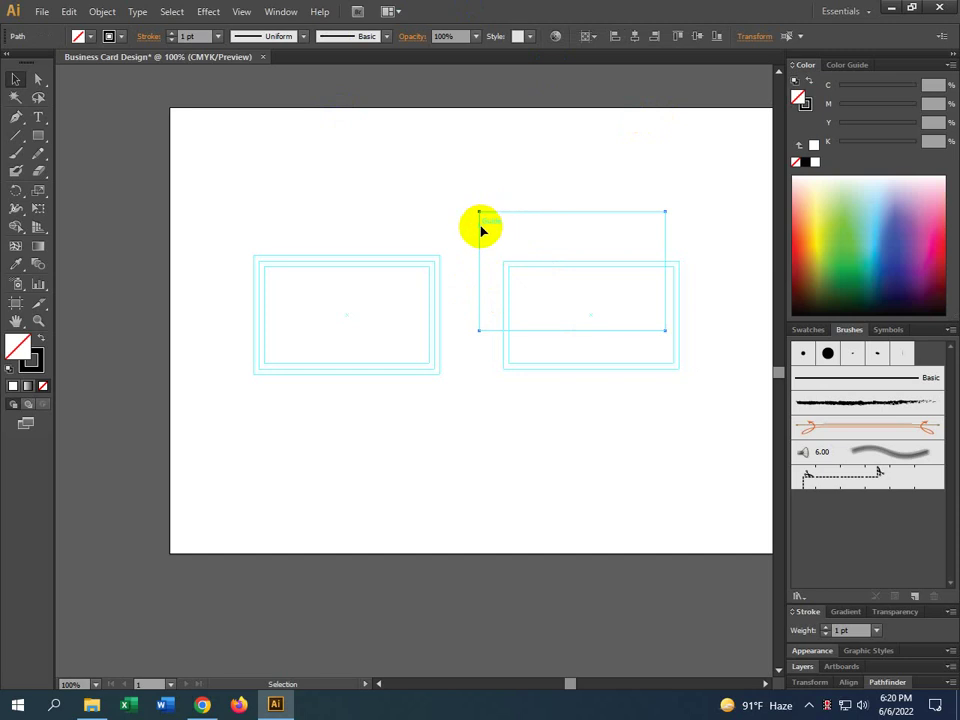
key(ctrl+z)
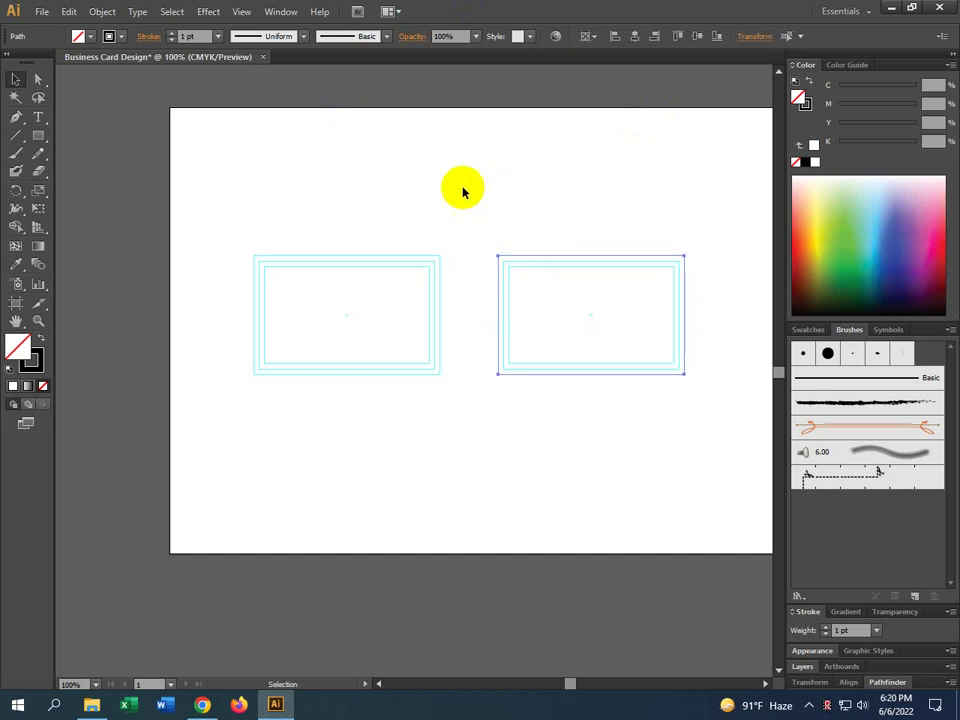
click(455, 190)
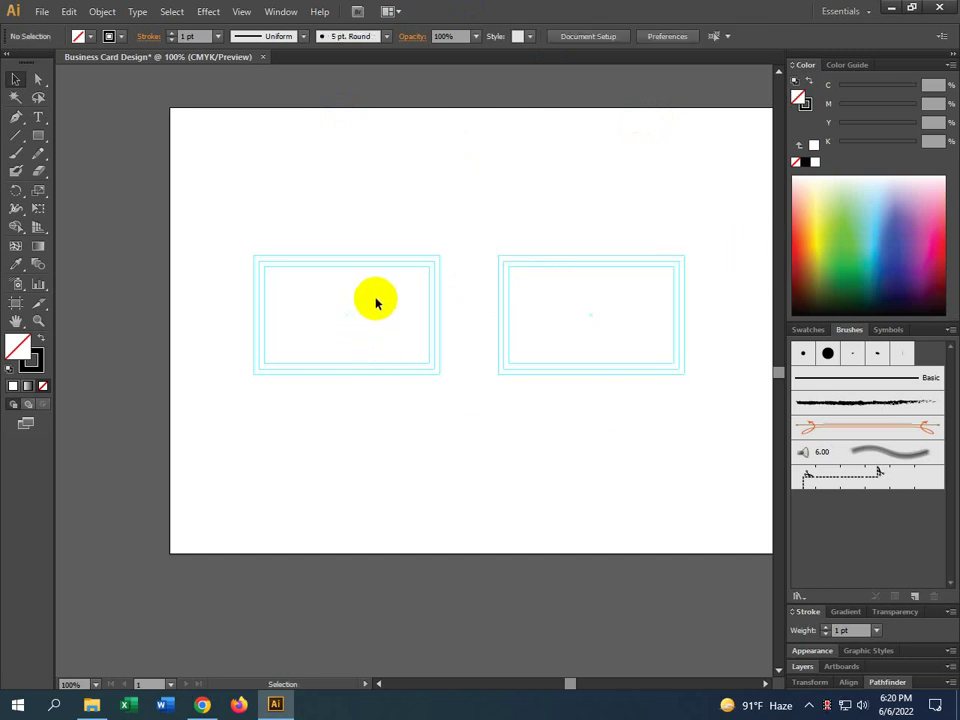
right_click(455, 127)
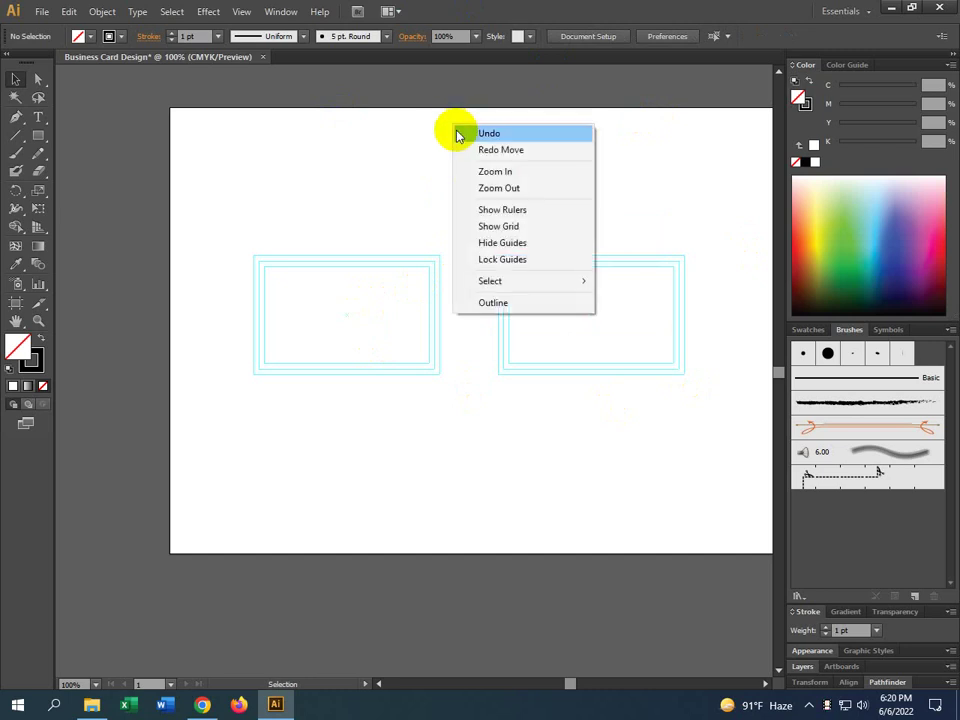
click(482, 260)
Verify with marquee drags that the locked guides can no longer be selected
drag(649, 185, 404, 364)
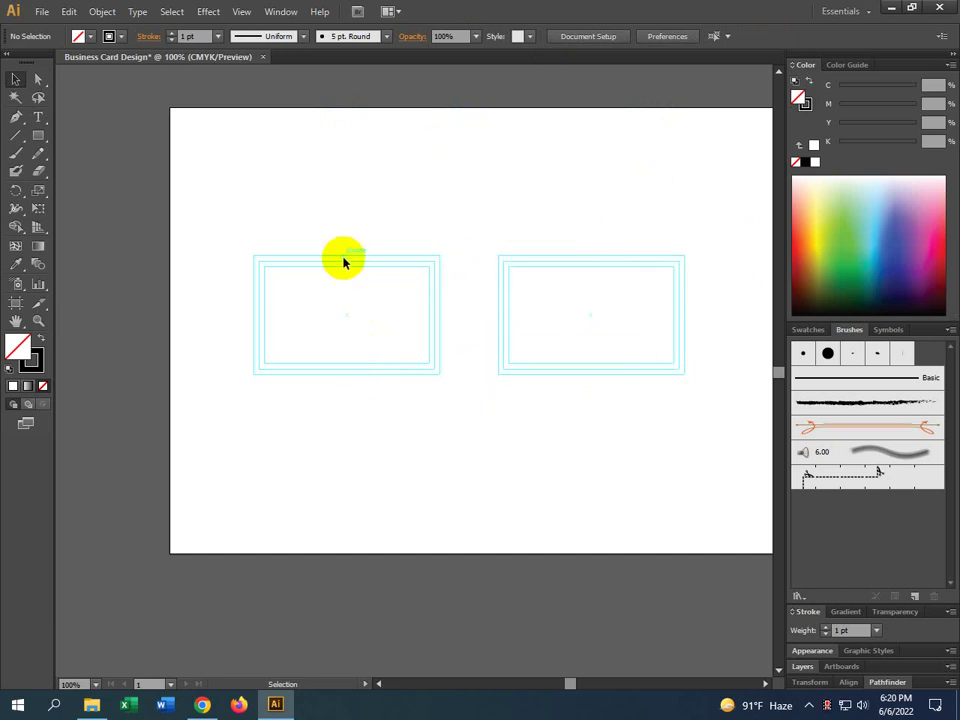
drag(604, 259, 410, 440)
drag(267, 256, 617, 428)
right_click(615, 220)
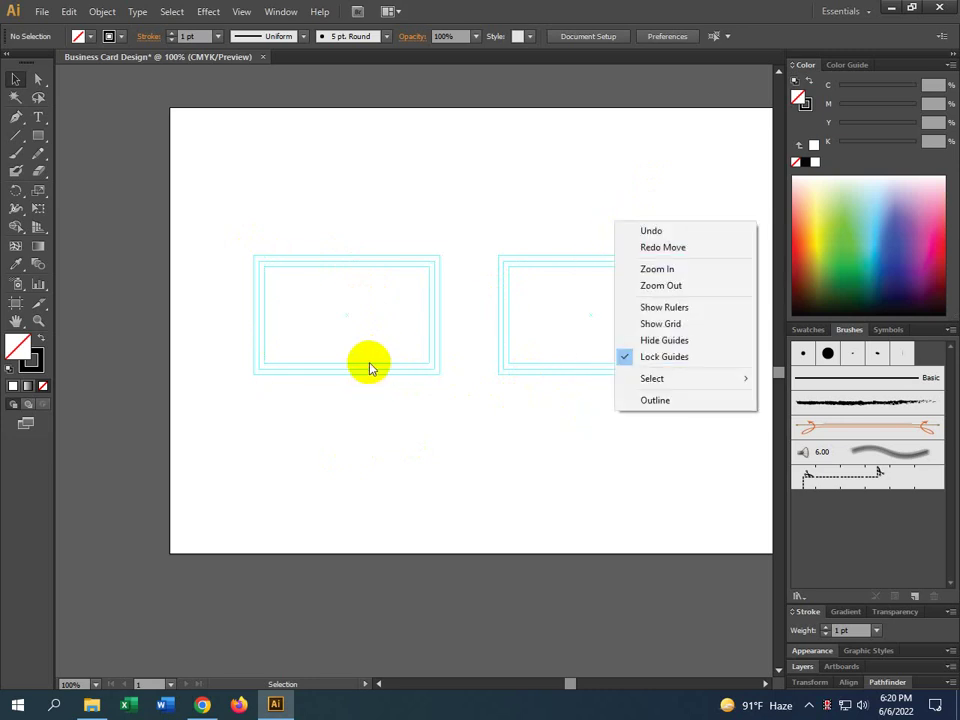
click(476, 390)
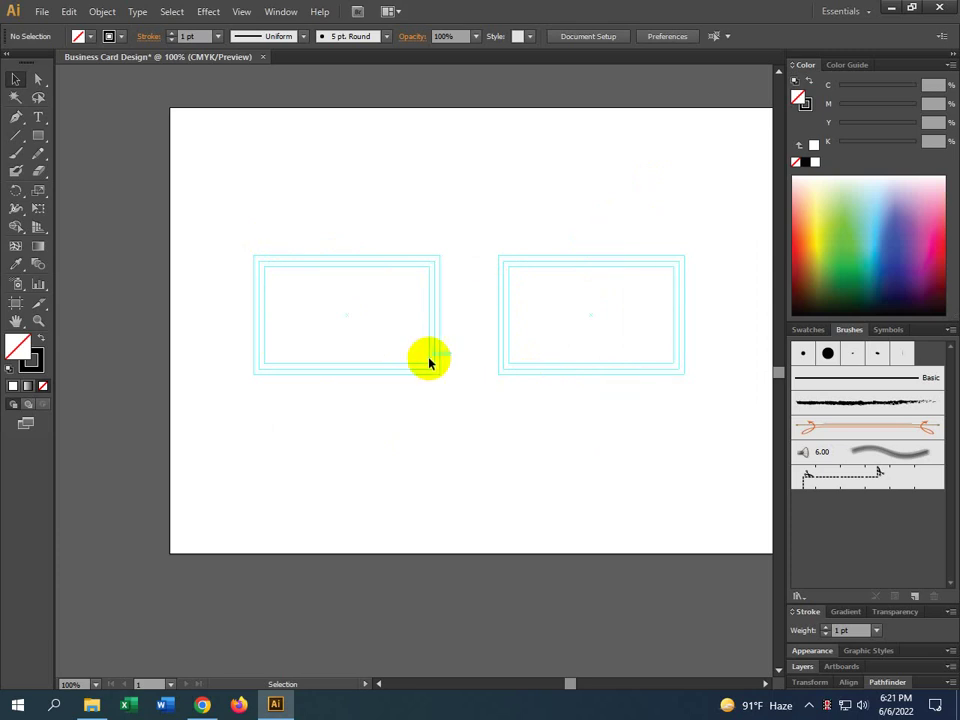
scroll(309, 336, up, 2)
Centre the first card, draw and undo a trial rectangle, then return to Selection
drag(368, 337, 343, 351)
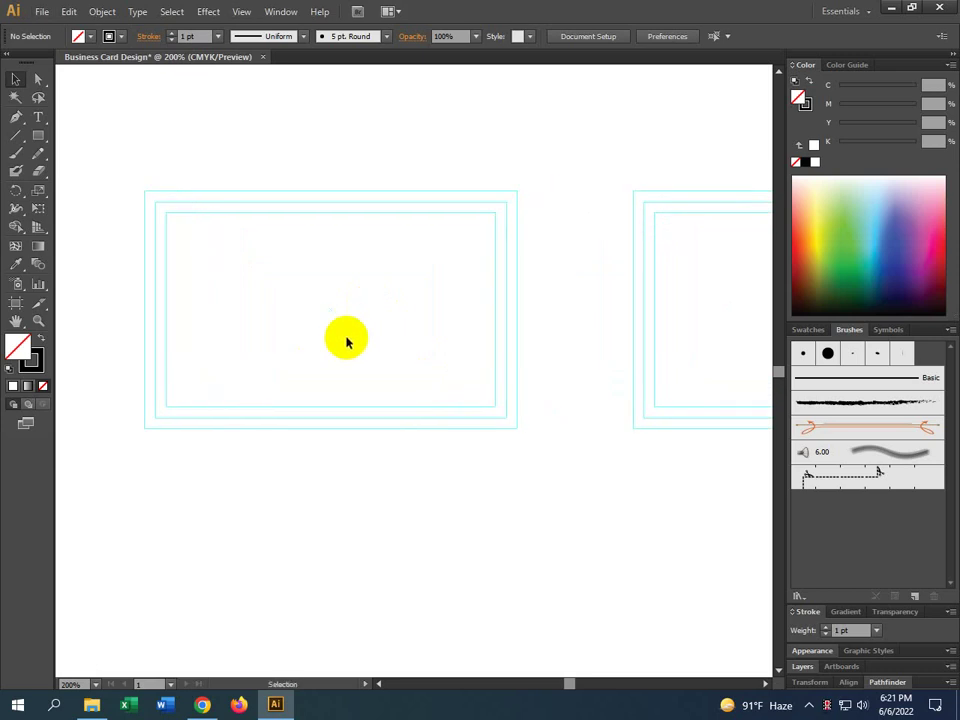
drag(516, 343, 510, 381)
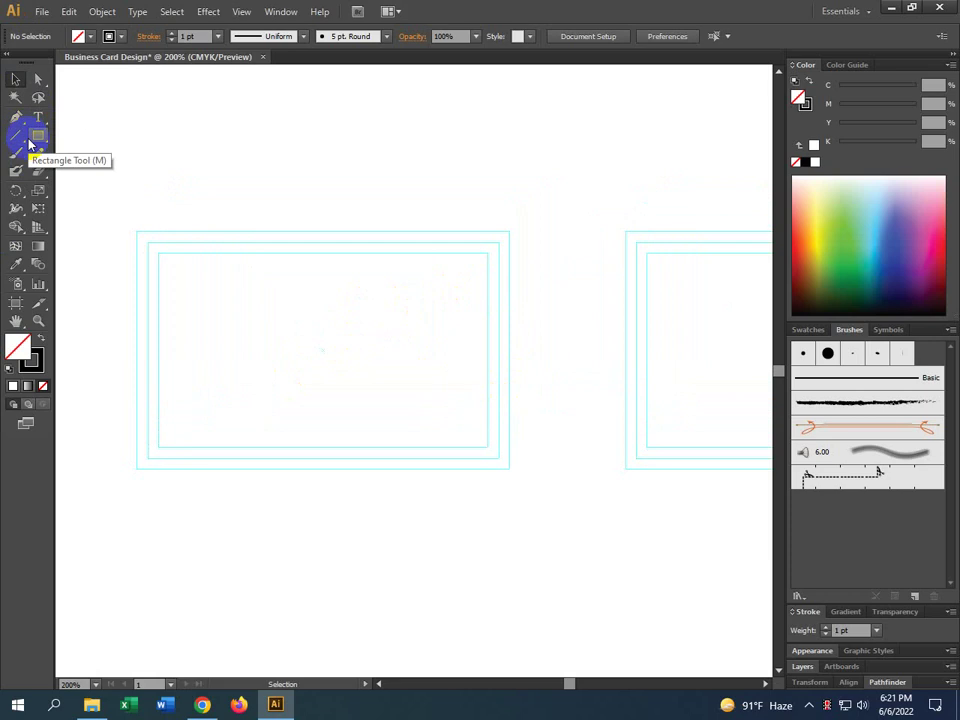
click(29, 142)
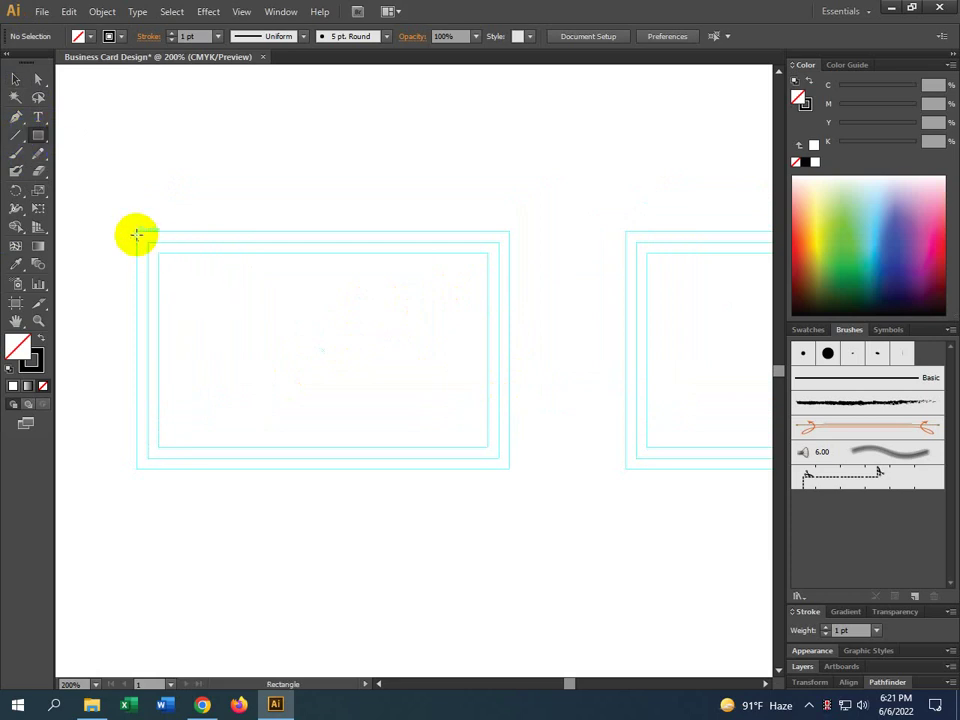
drag(137, 233, 390, 482)
key(ctrl+z)
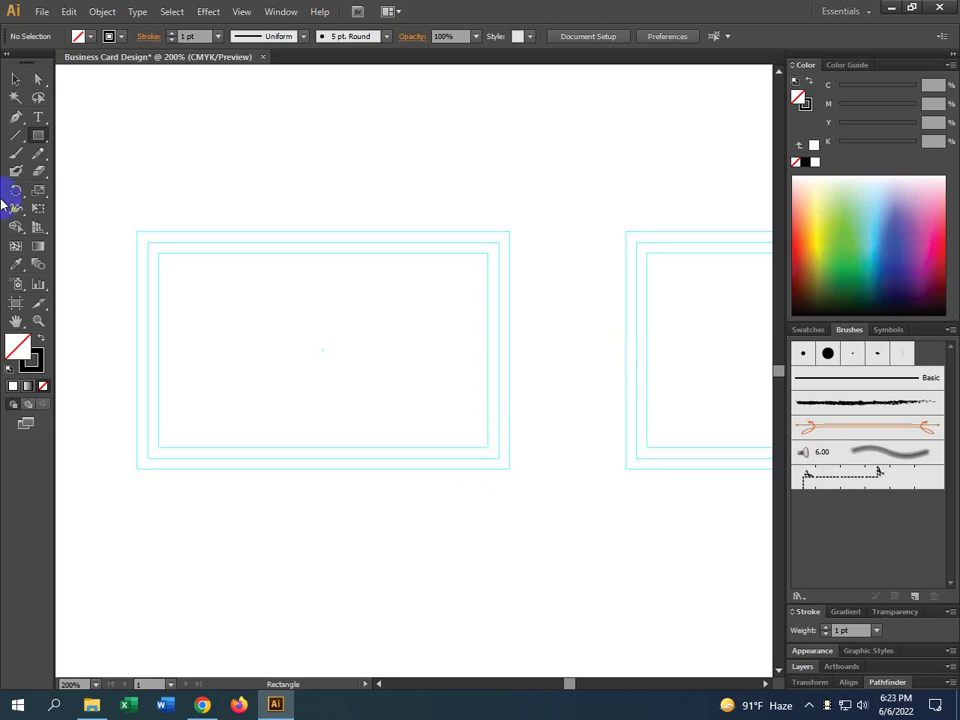
click(16, 80)
scroll(495, 379, down, 1)
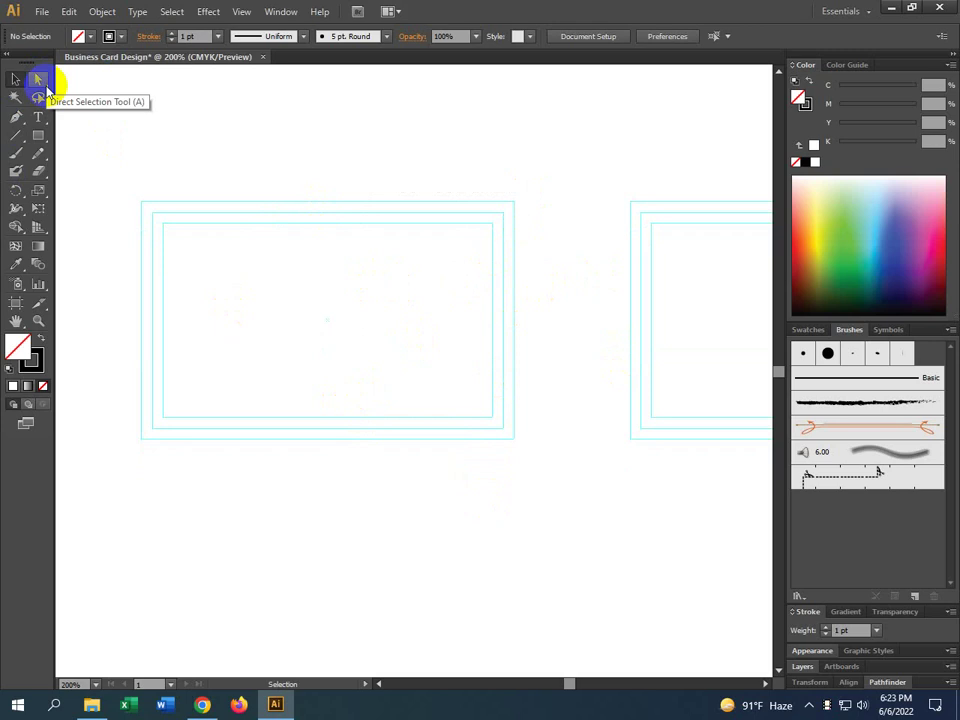
Draw a rectangle along the first set's outer guide, widening its right edge to meet the guide
click(37, 138)
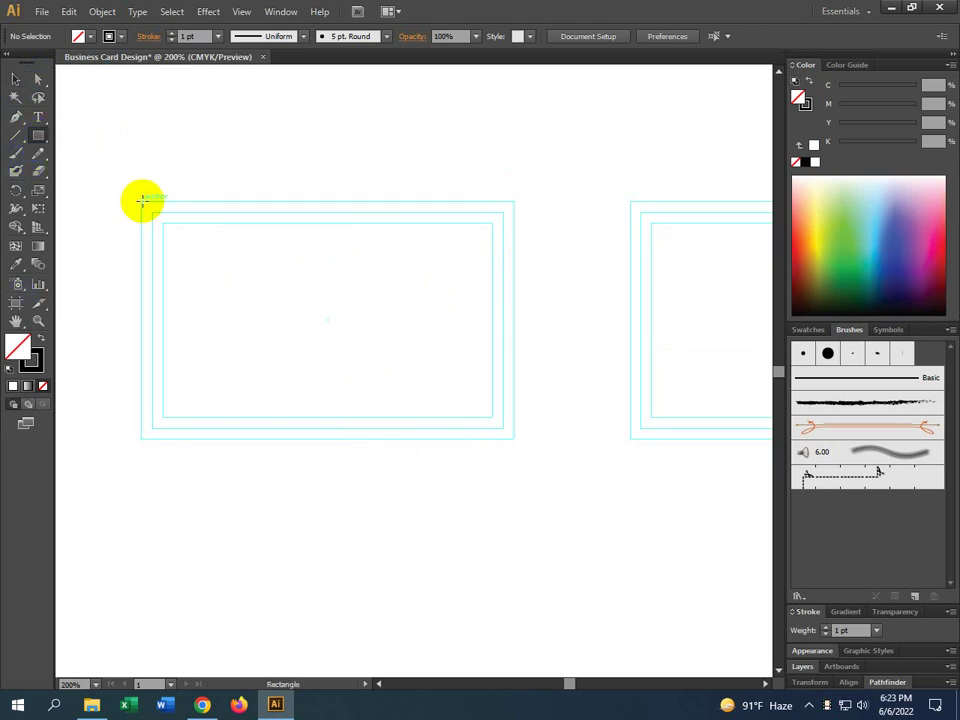
mouse_move(141, 201)
mouse_down()
mouse_move(403, 426)
mouse_move(511, 437)
mouse_up()
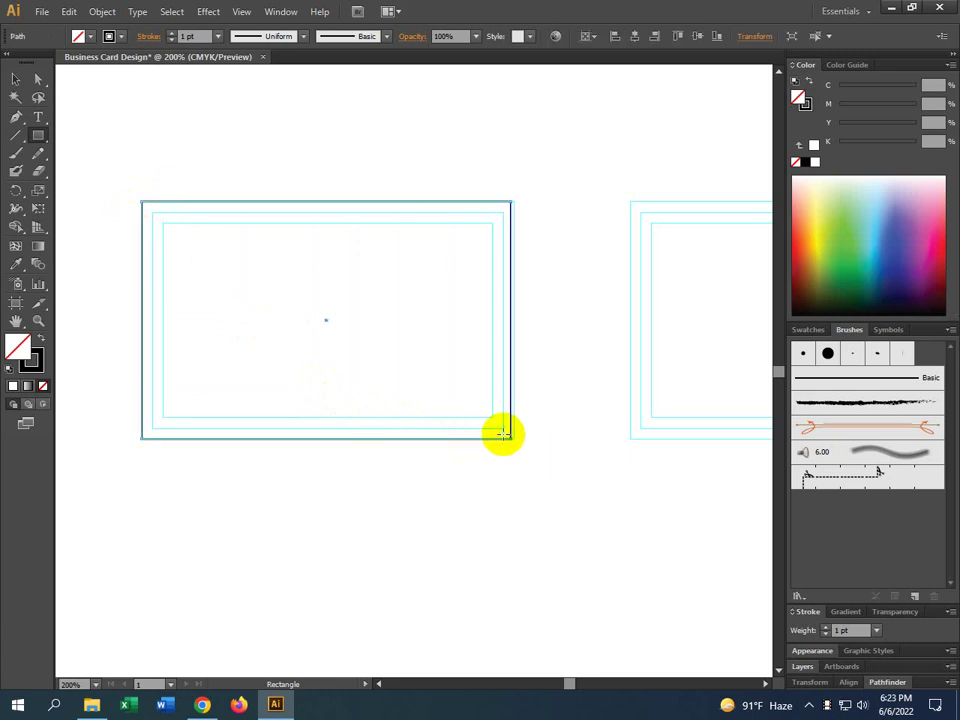
click(16, 79)
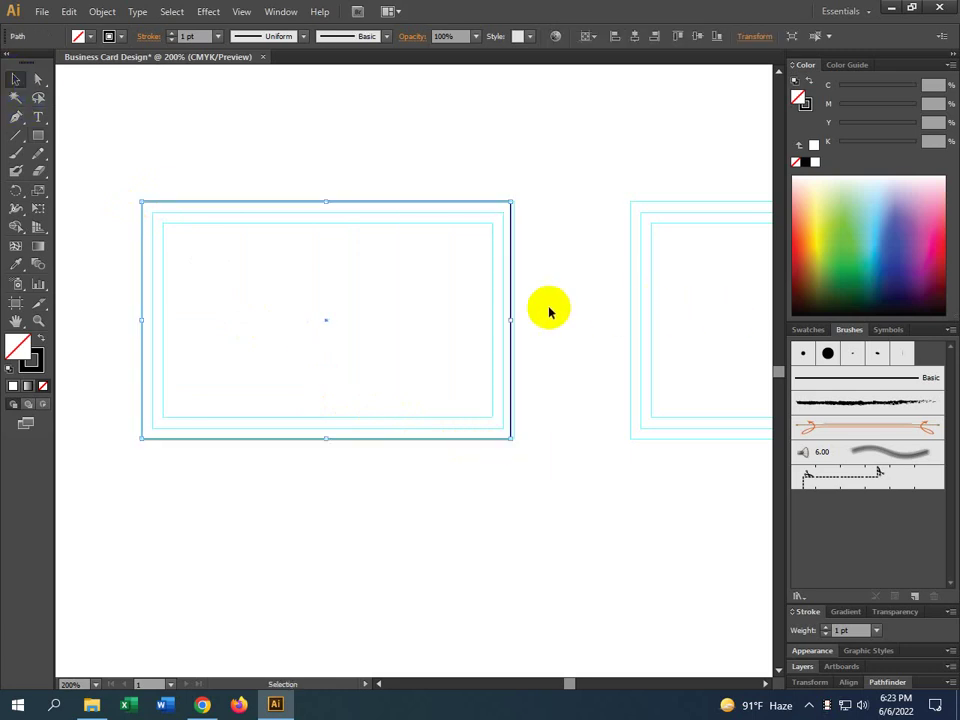
scroll(512, 320, up, 2)
drag(521, 321, 529, 321)
scroll(590, 336, down, 2)
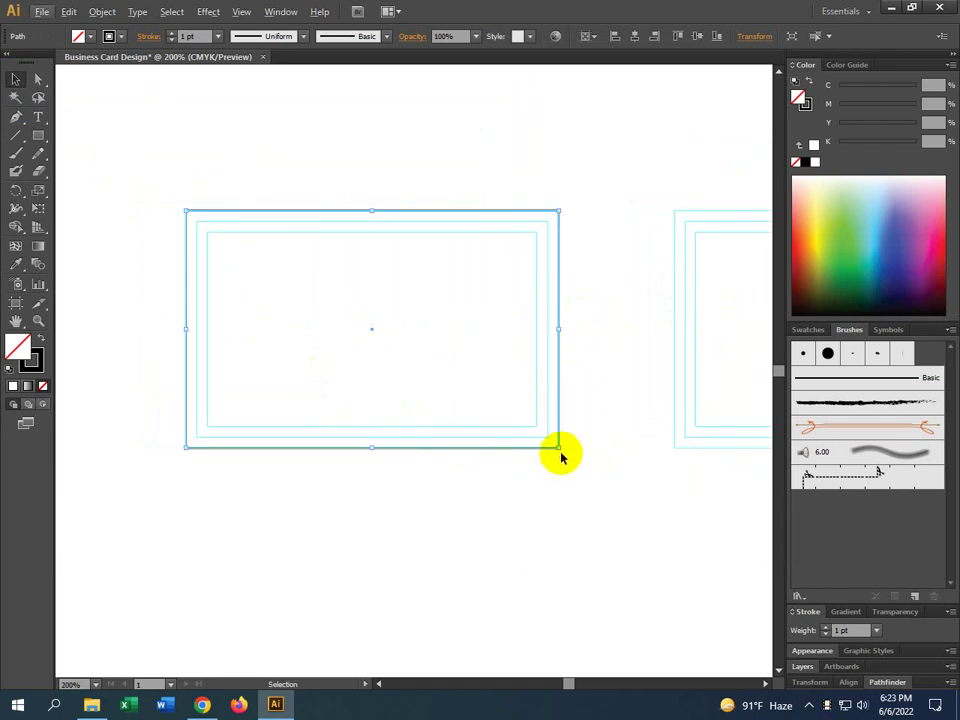
Give the card rectangle a solid black fill with no stroke, then deselect it
click(559, 452)
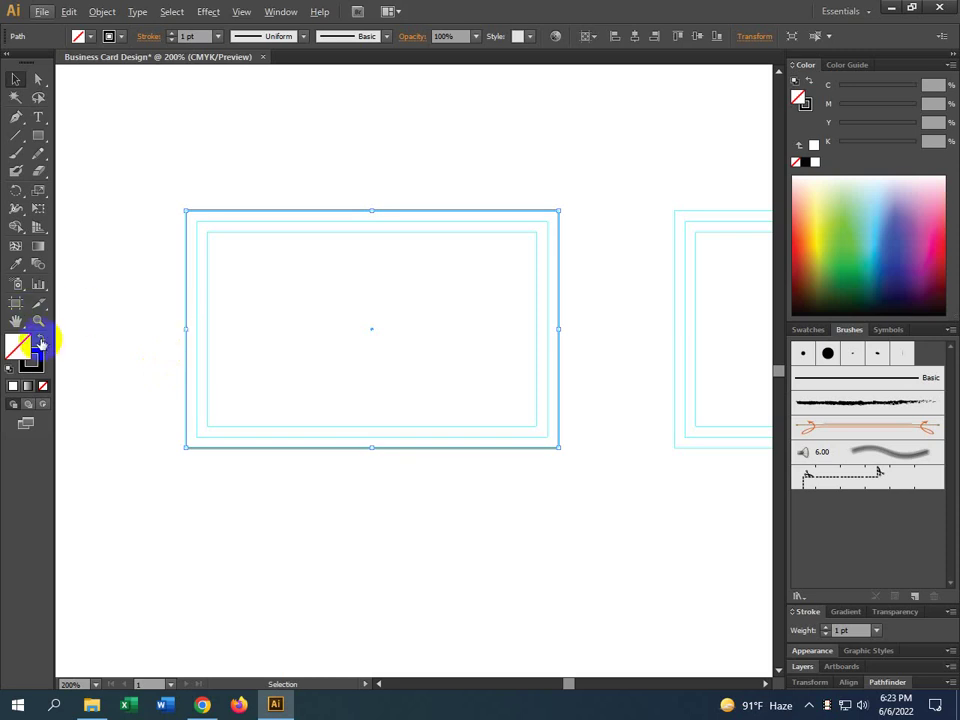
click(41, 342)
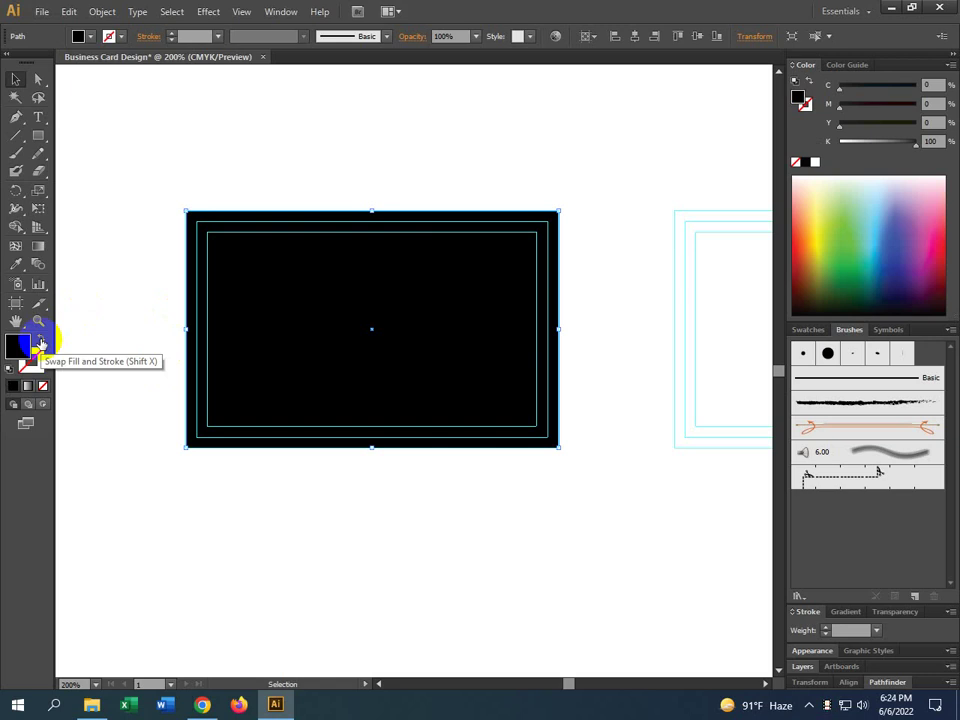
click(287, 150)
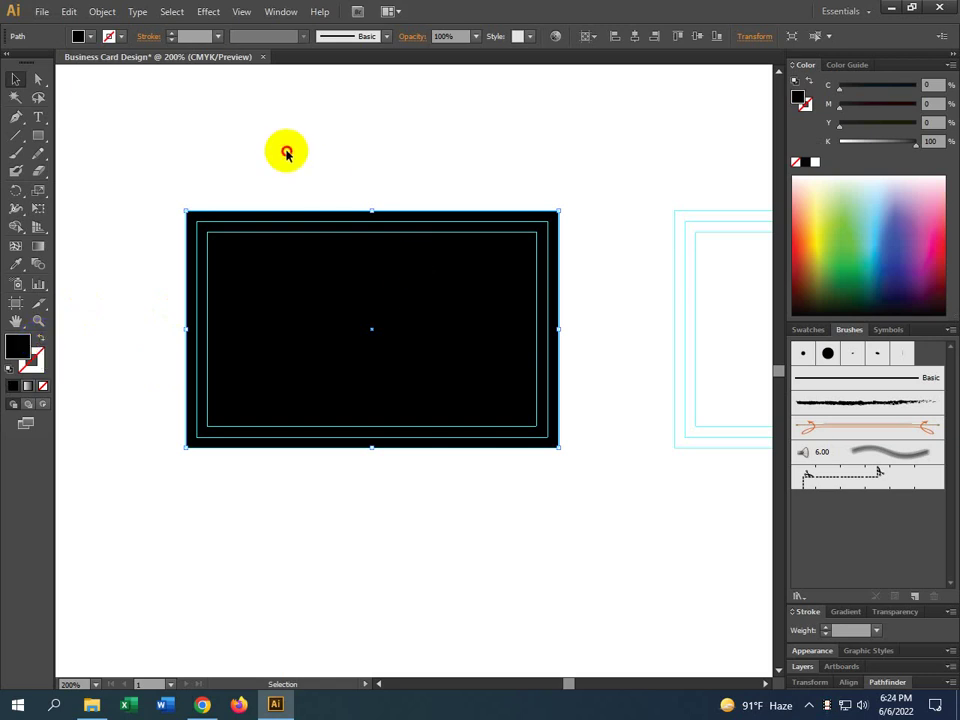
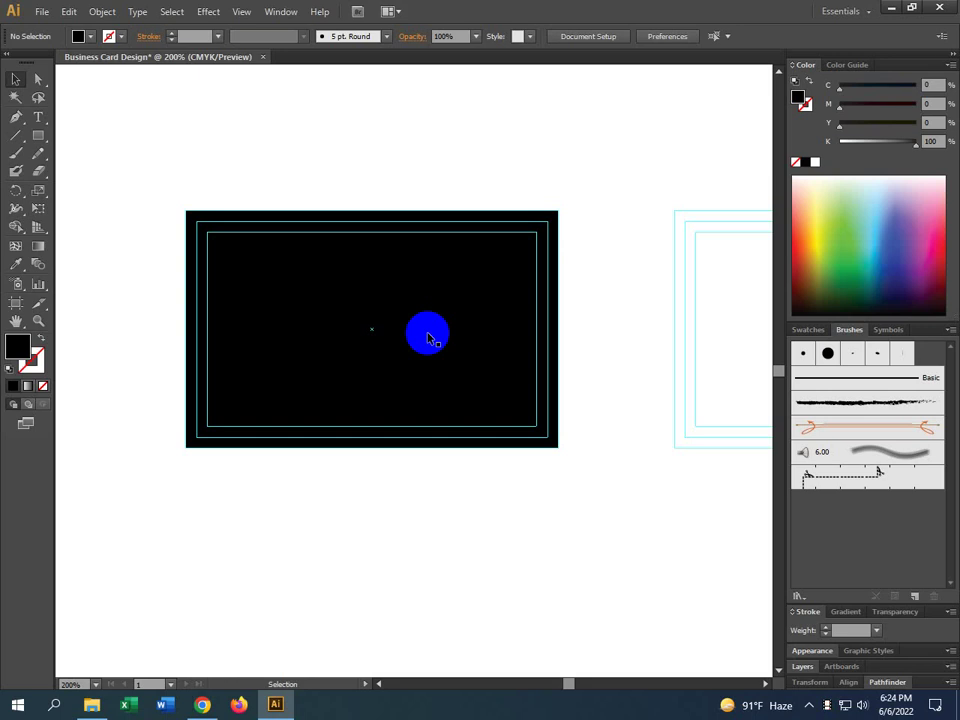
Select the black card background rectangle, then minimize the Illustrator window
click(455, 336)
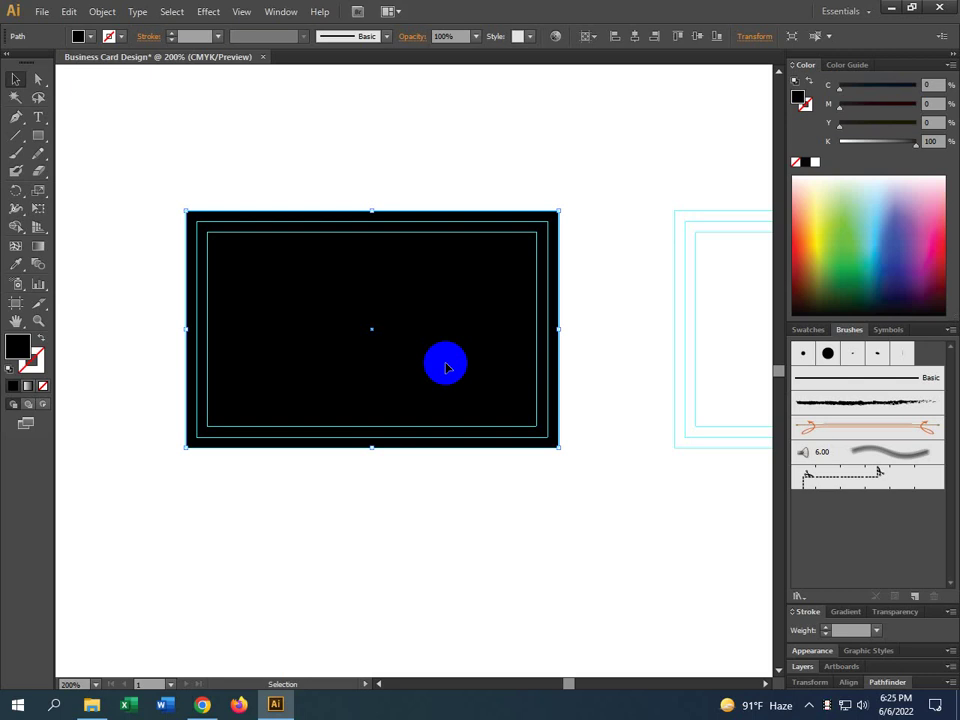
click(883, 8)
Minimize Chrome and open logo design.eps from the desktop in Illustrator
click(877, 10)
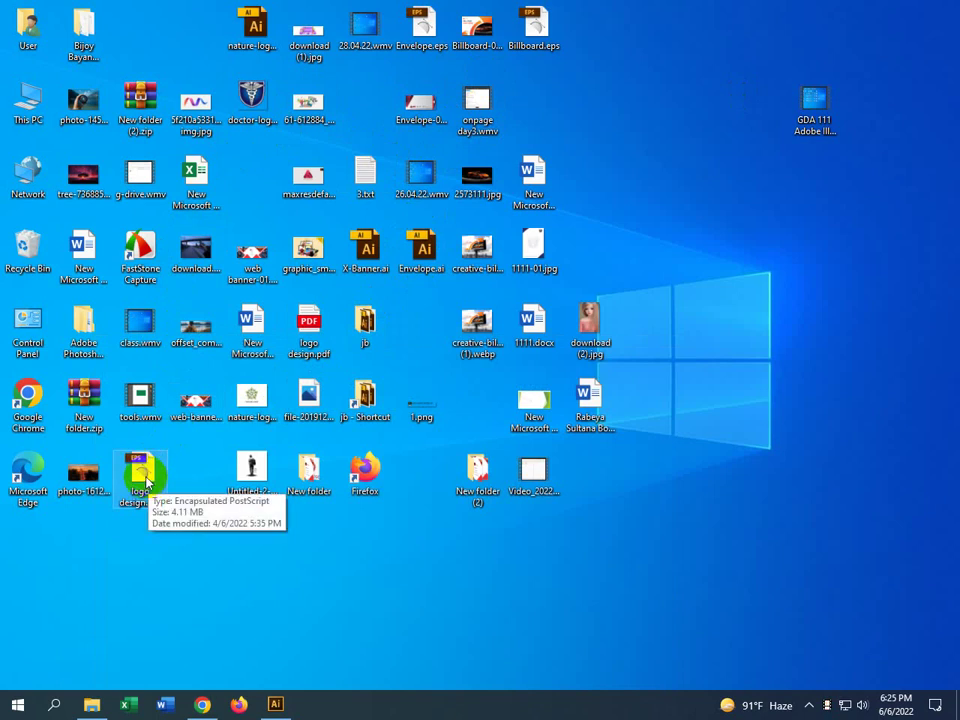
double_click(143, 478)
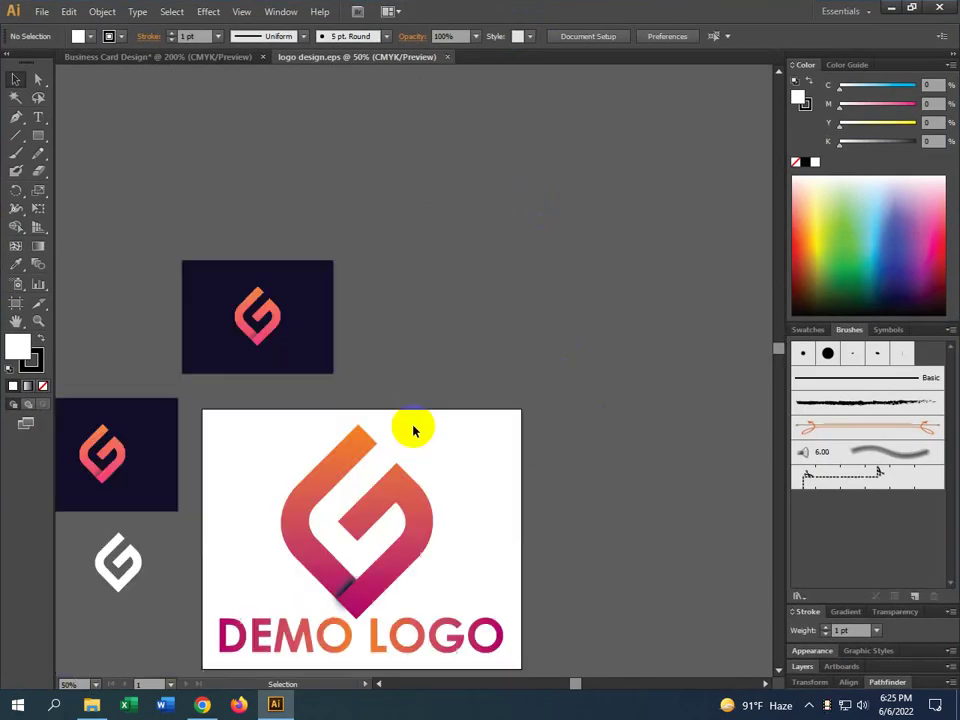
Drag the DEMO LOGO artwork from logo design into the Business Card Design document
click(394, 519)
drag(403, 568, 381, 229)
scroll(525, 362, down, 5)
click(375, 334)
scroll(336, 236, up, 1)
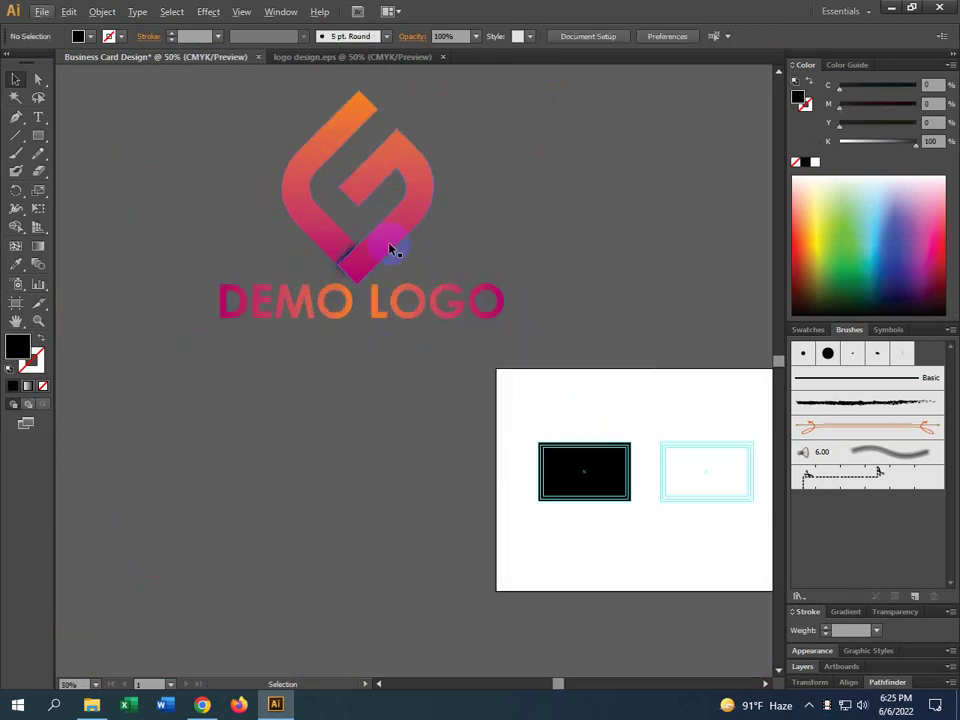
click(391, 244)
Ungroup the logo and select all the paths of the G mark
right_click(392, 240)
click(439, 323)
click(409, 368)
click(318, 230)
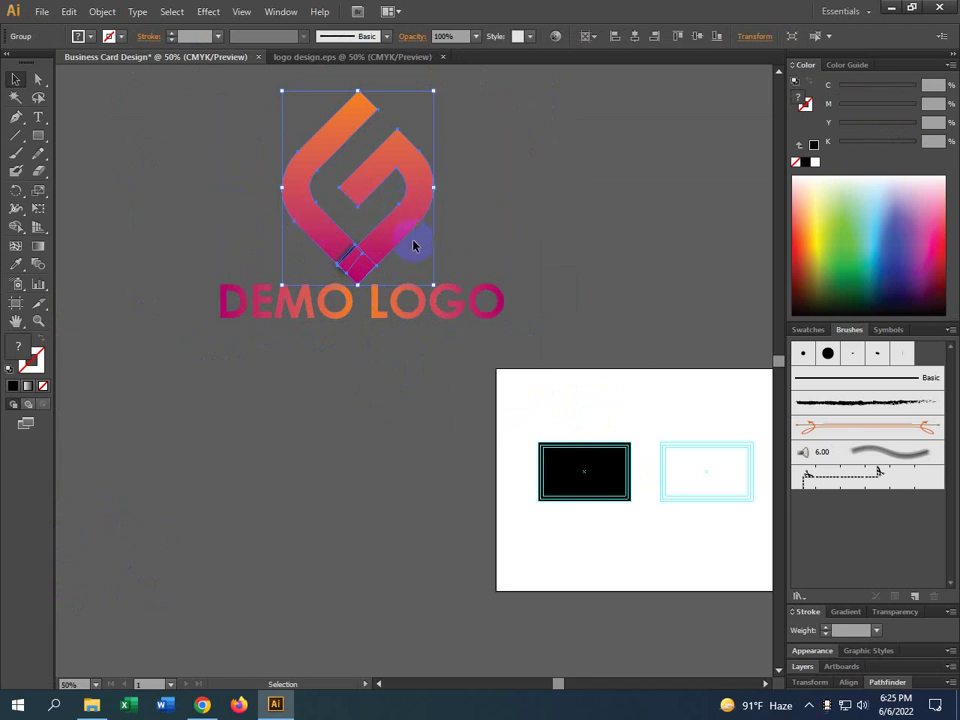
double_click(392, 221)
shift+click(306, 216)
shift+click(343, 222)
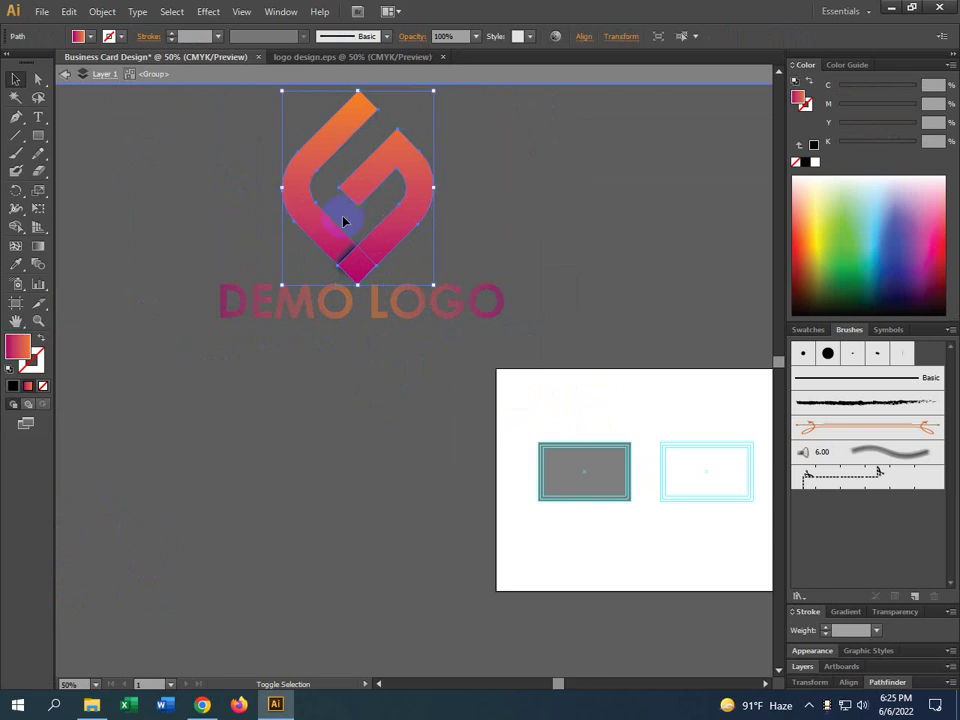
Recolour the G mark dark teal, with black at 74% and cyan added
click(807, 162)
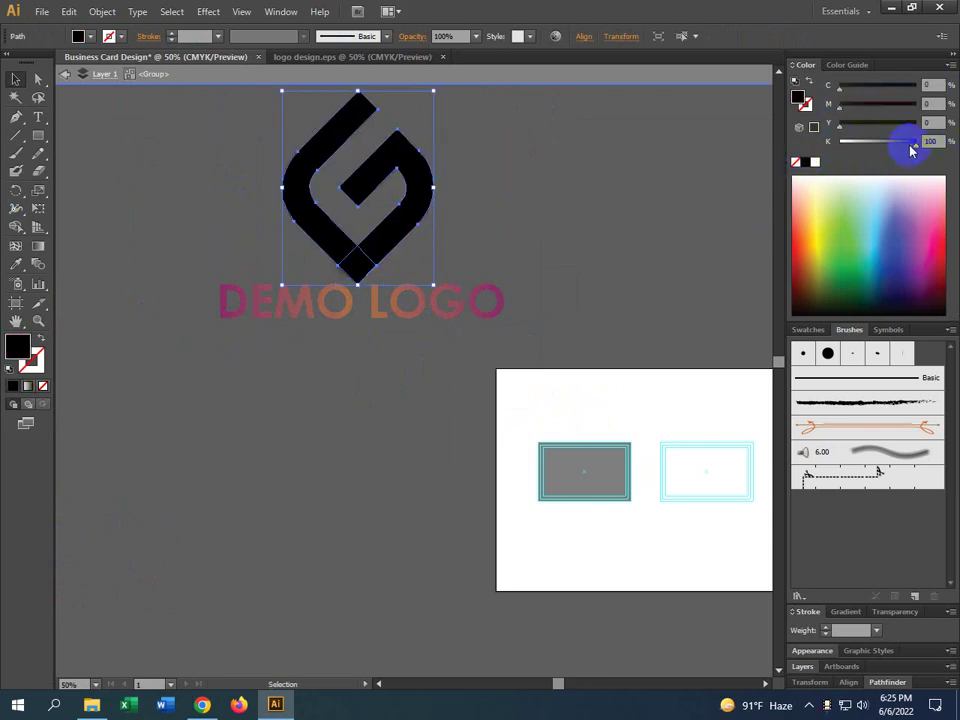
drag(911, 146, 896, 145)
drag(889, 90, 906, 87)
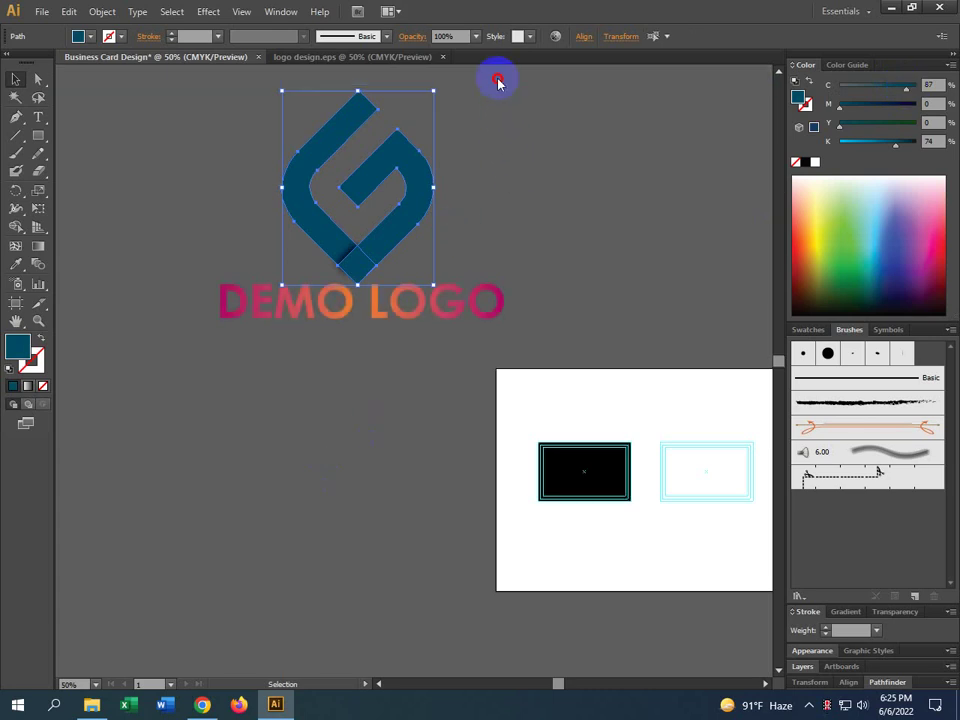
click(418, 285)
Fill the DEMO LOGO text solid black
click(416, 318)
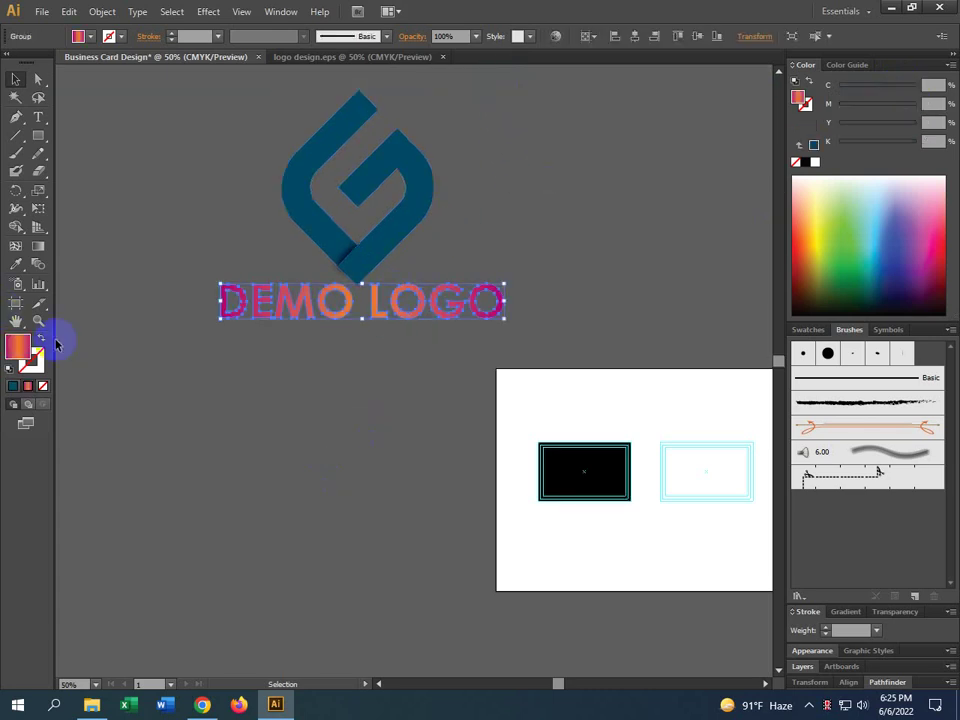
click(20, 266)
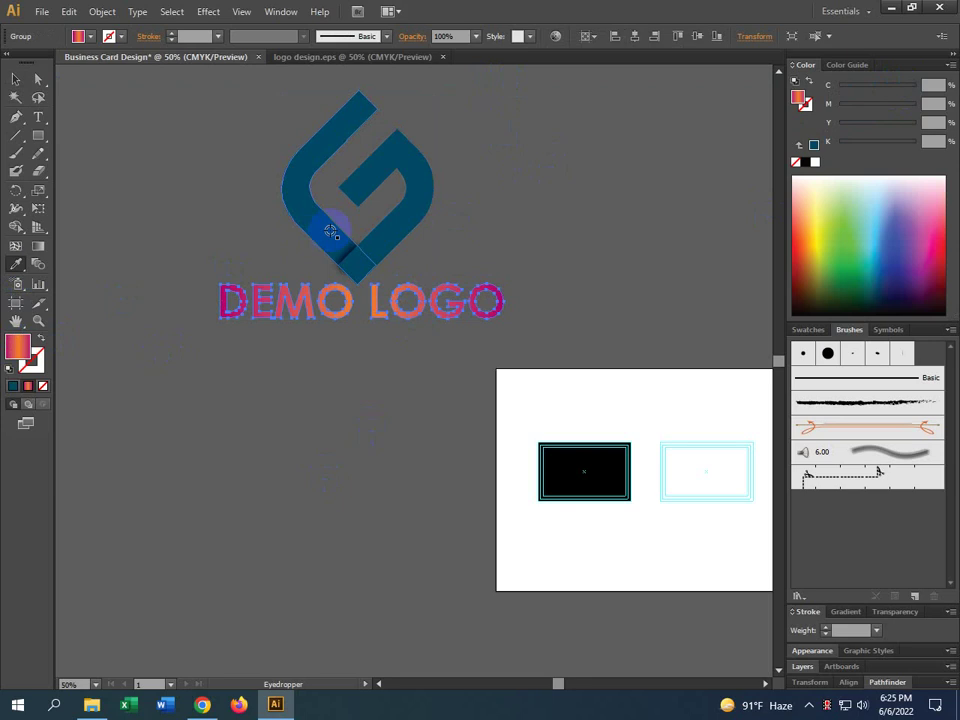
click(805, 161)
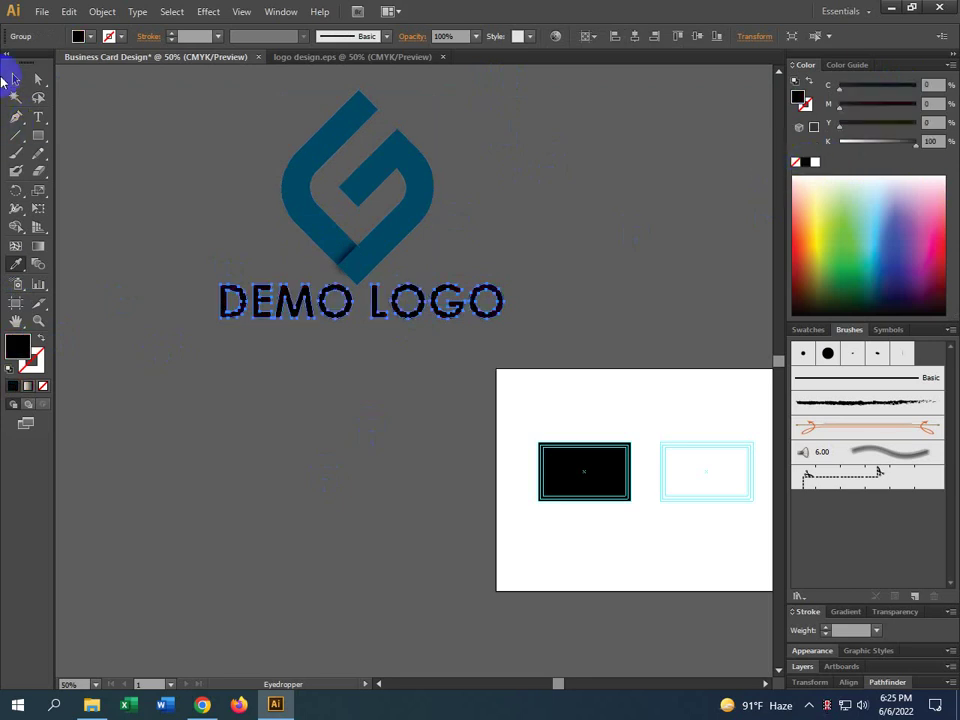
click(16, 79)
click(452, 475)
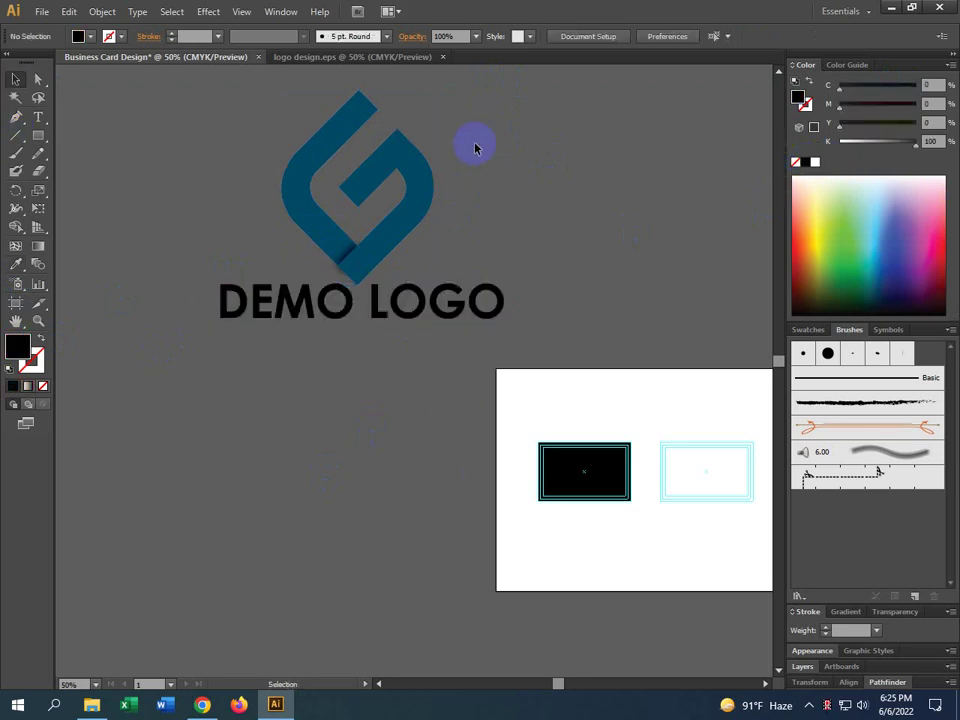
click(422, 193)
click(534, 188)
scroll(465, 306, up, 1)
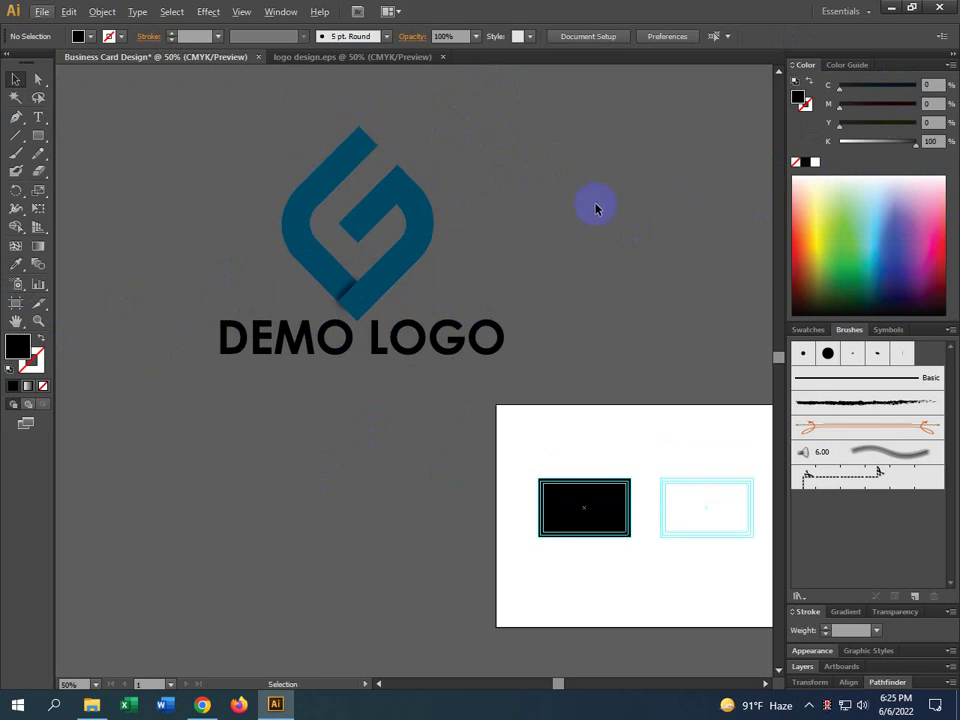
Eyedropper the G mark's teal onto the black card background rectangle
drag(561, 154, 160, 374)
key(a)
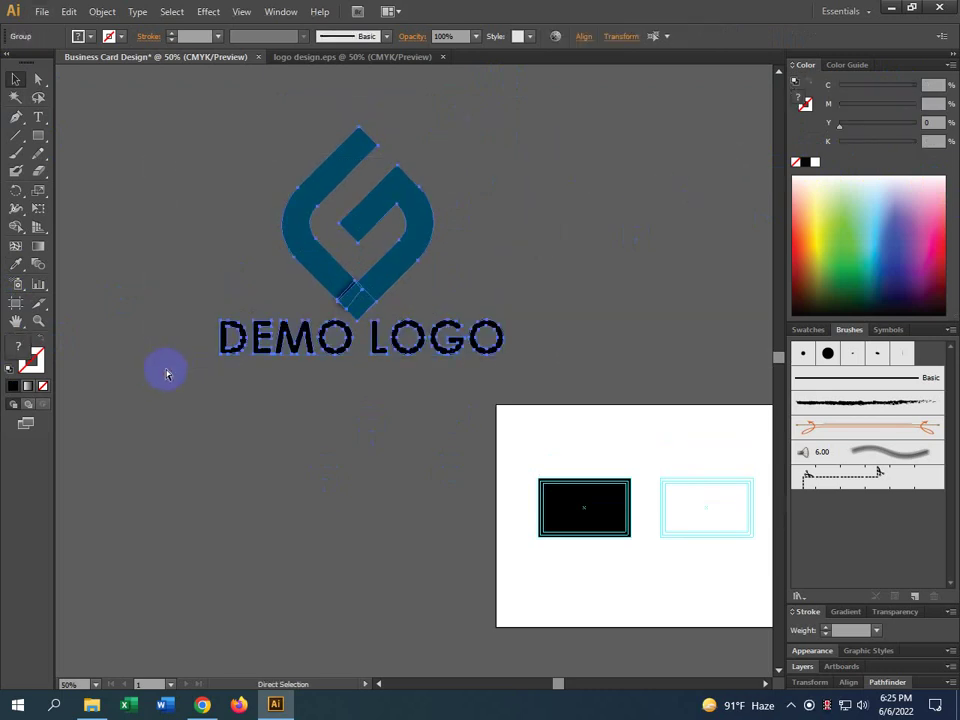
key(v)
click(236, 461)
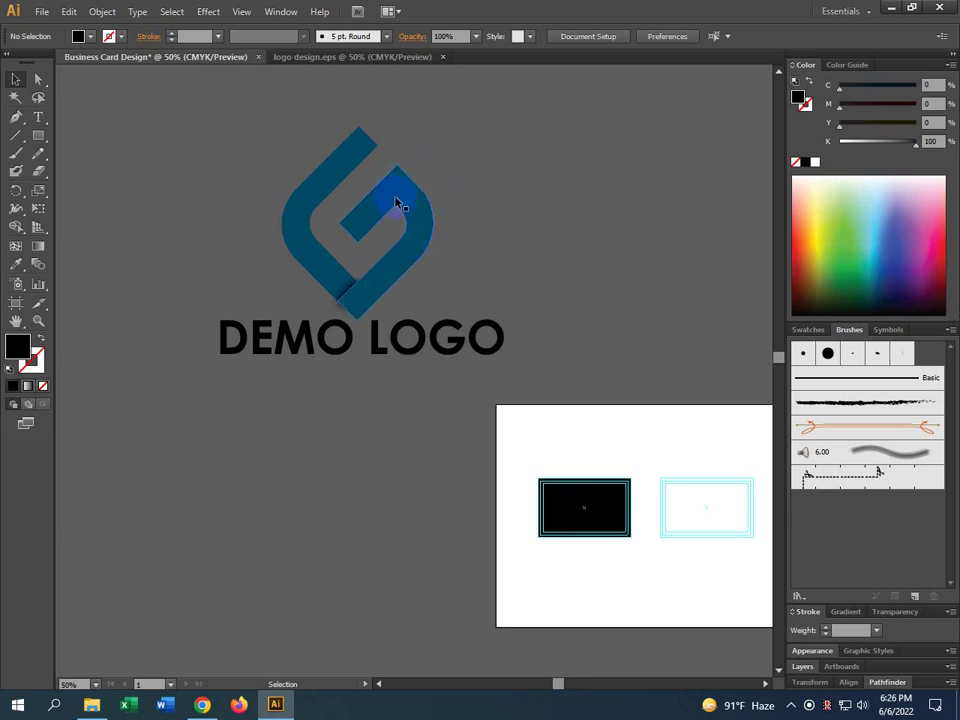
scroll(609, 545, up, 1)
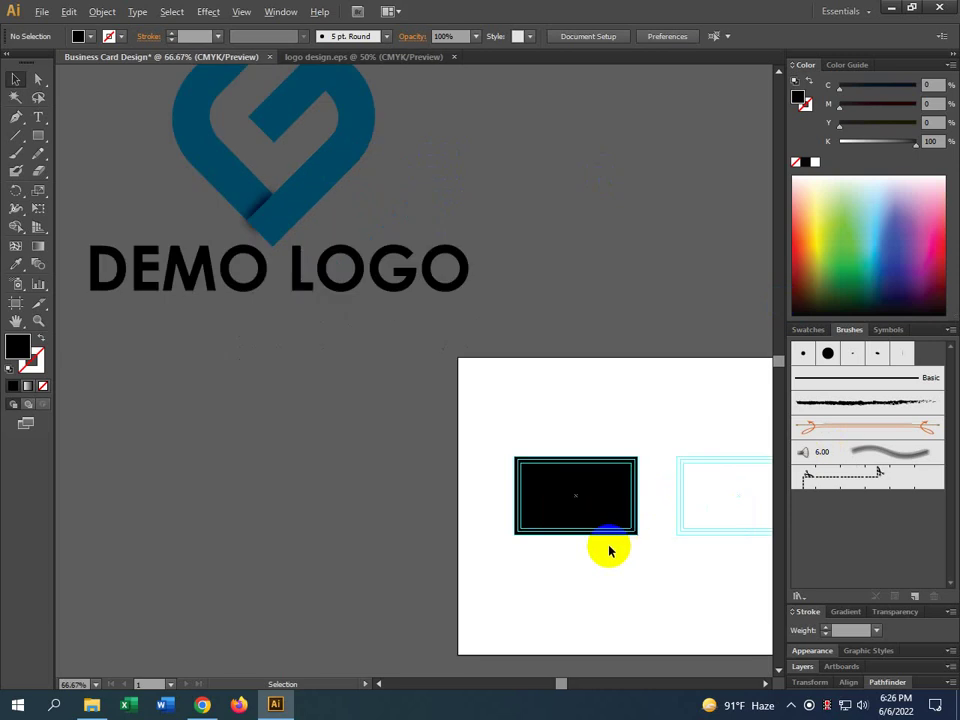
click(563, 518)
click(16, 264)
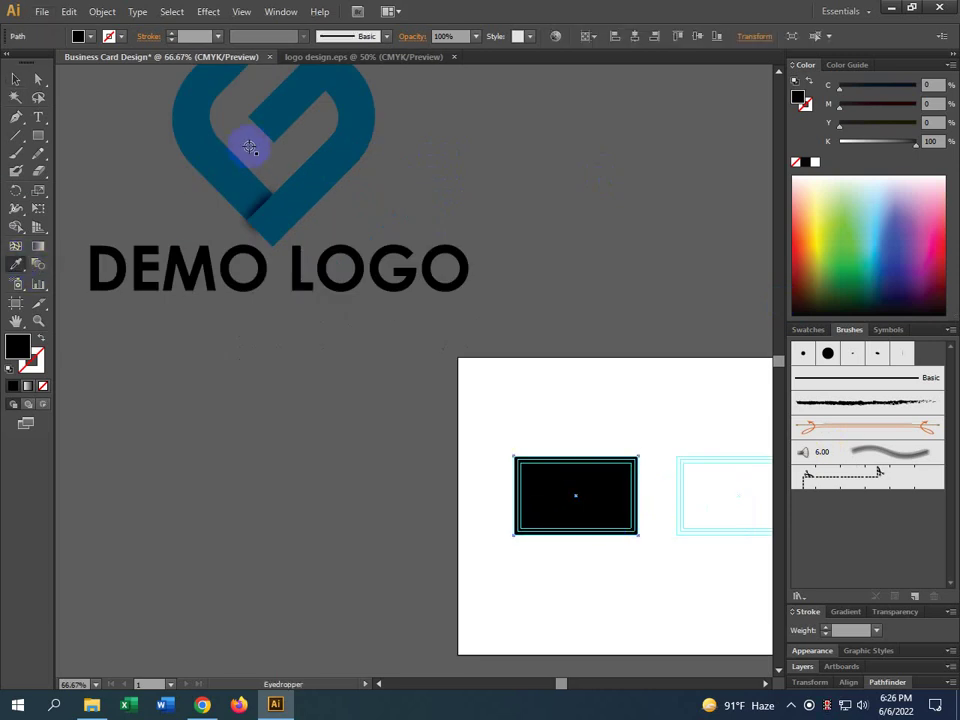
click(223, 163)
click(14, 79)
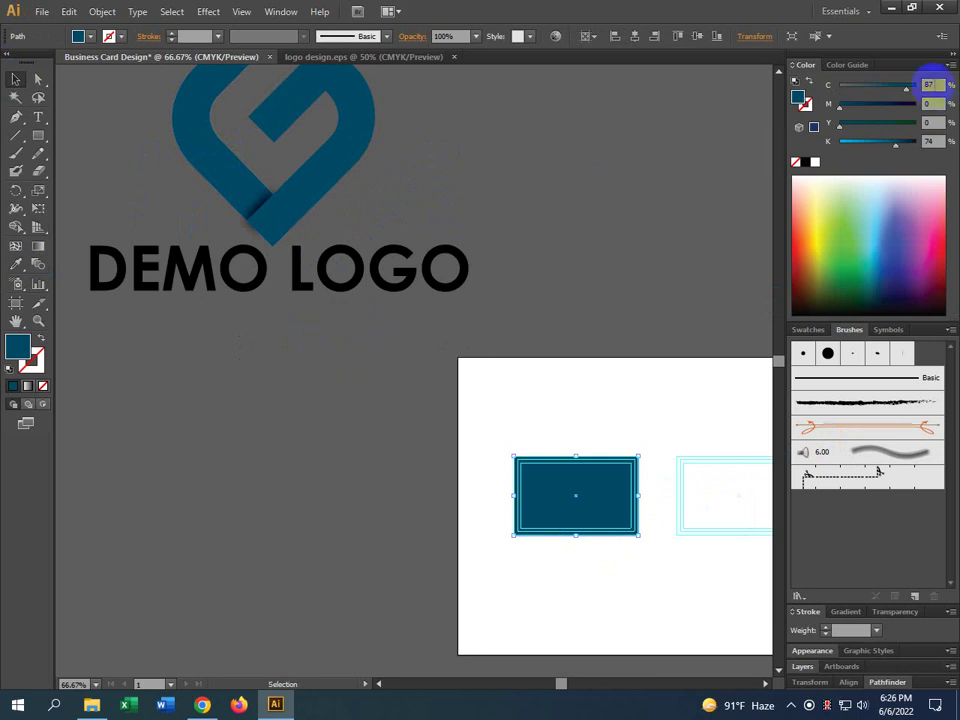
Verify the card colour in the Color panel reads C 87, K 74
click(931, 143)
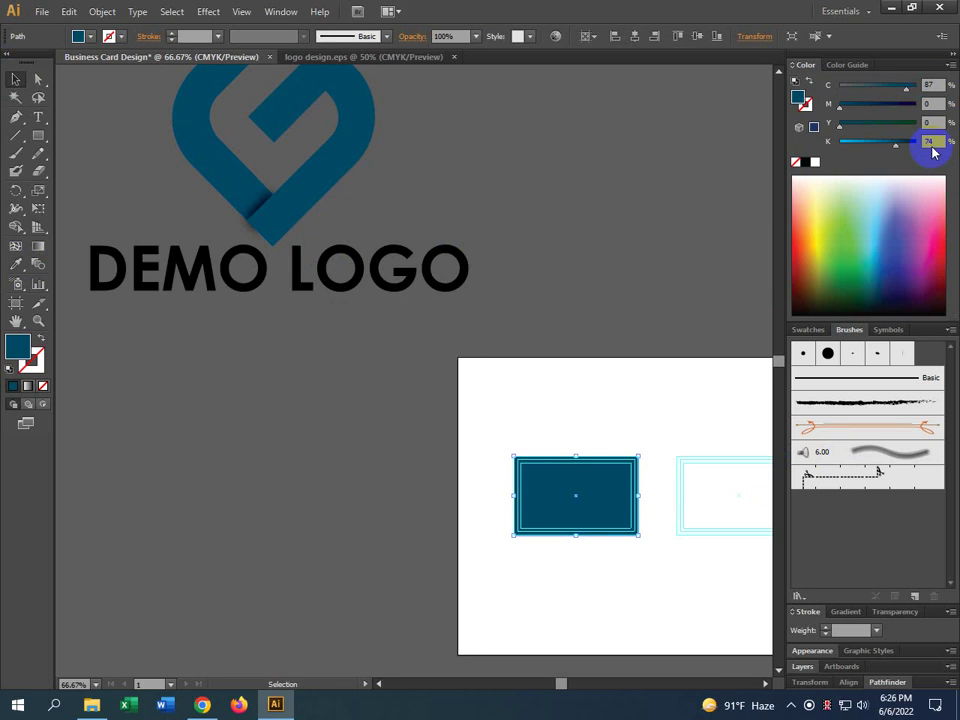
click(931, 86)
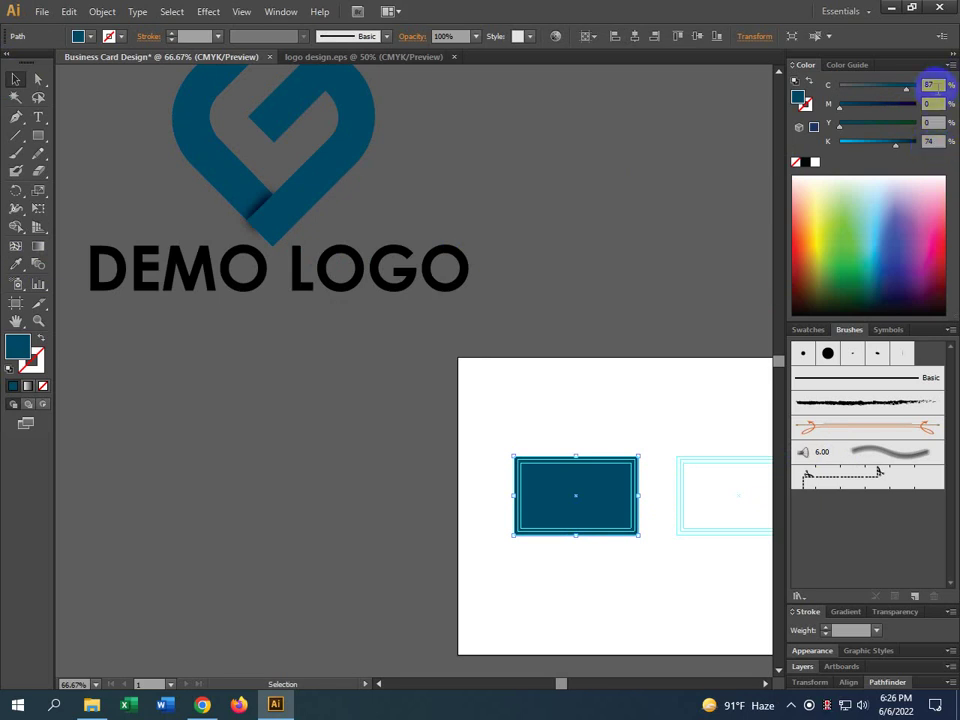
click(850, 160)
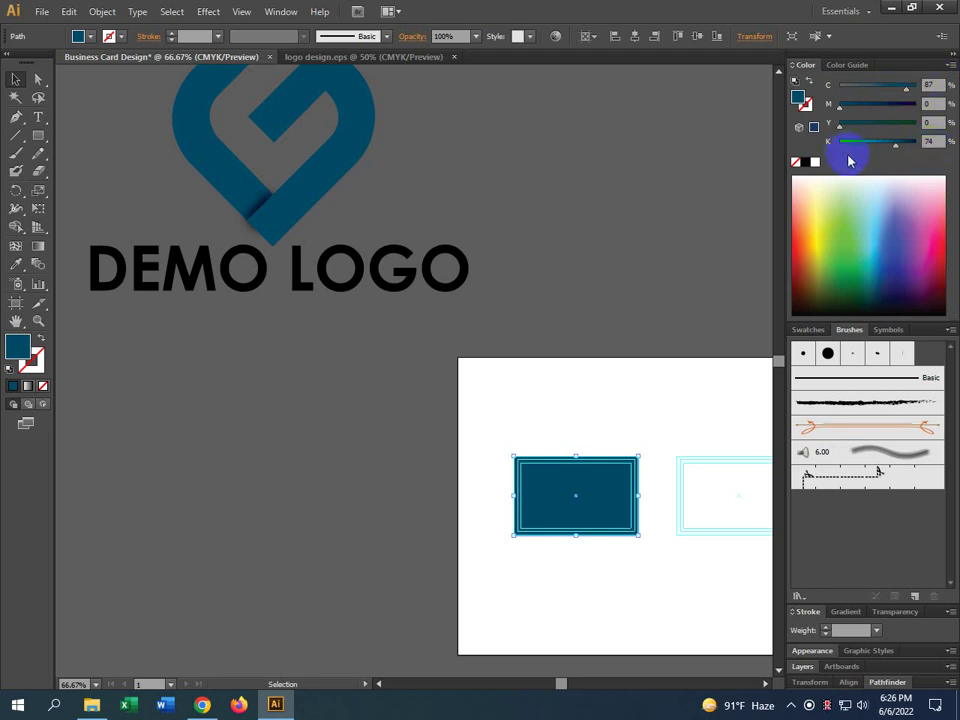
click(931, 141)
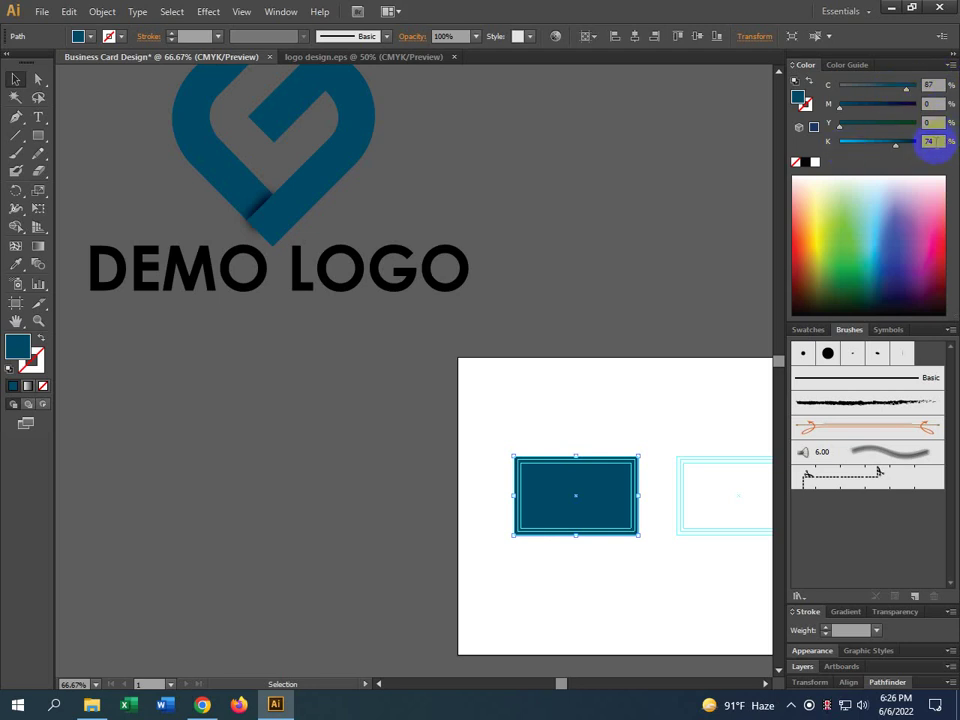
click(534, 285)
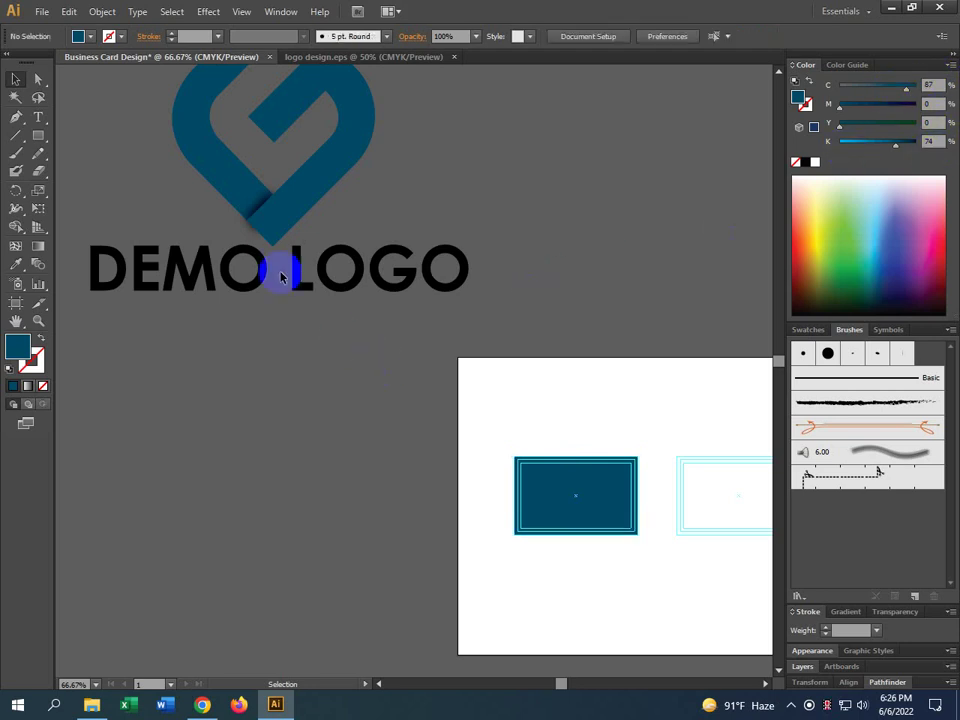
Move the DEMO LOGO group onto the card artboard, undoing a stray copy
click(280, 224)
drag(280, 224, 571, 469)
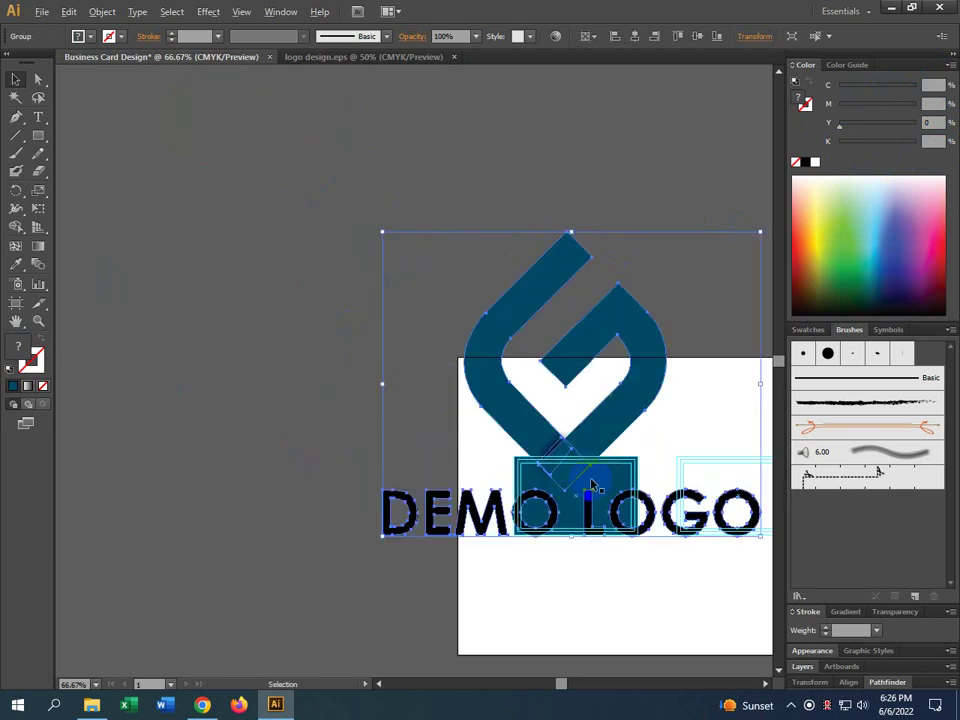
scroll(596, 497, up, 1)
scroll(571, 472, down, 3)
scroll(571, 472, up, 2)
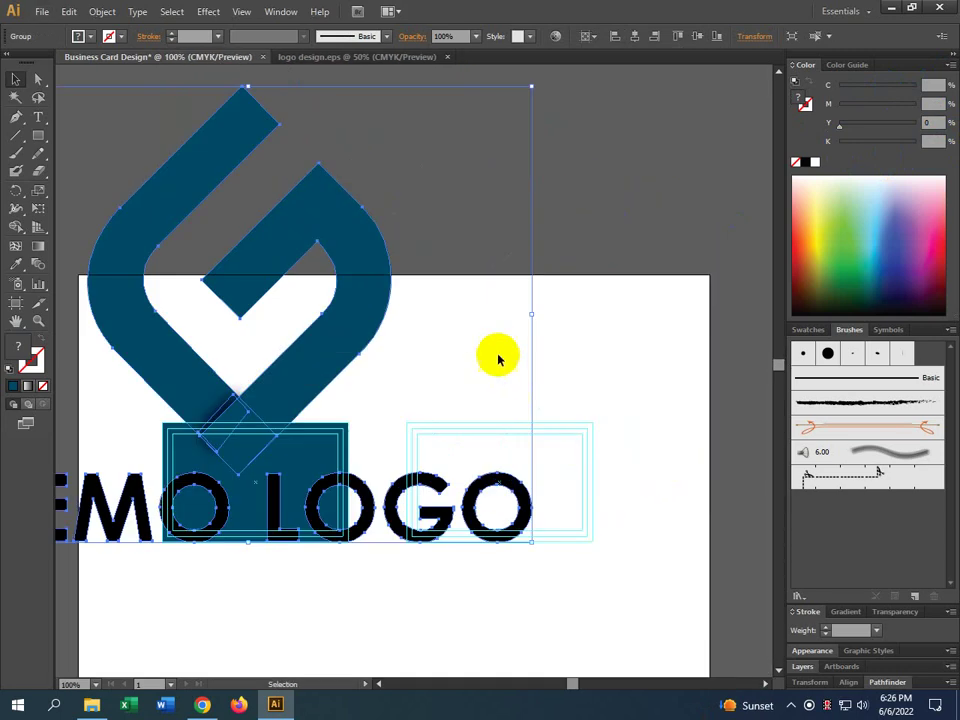
drag(331, 372, 657, 303)
scroll(683, 267, down, 4)
key(ctrl+z)
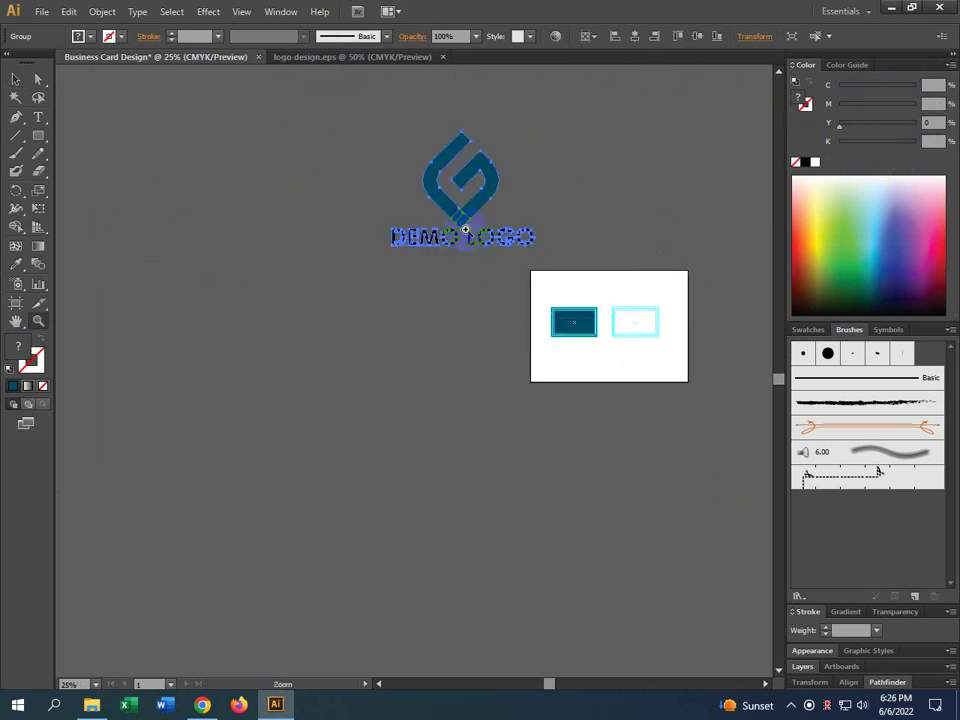
Visit the logo design document, then return to Business Card Design
click(15, 79)
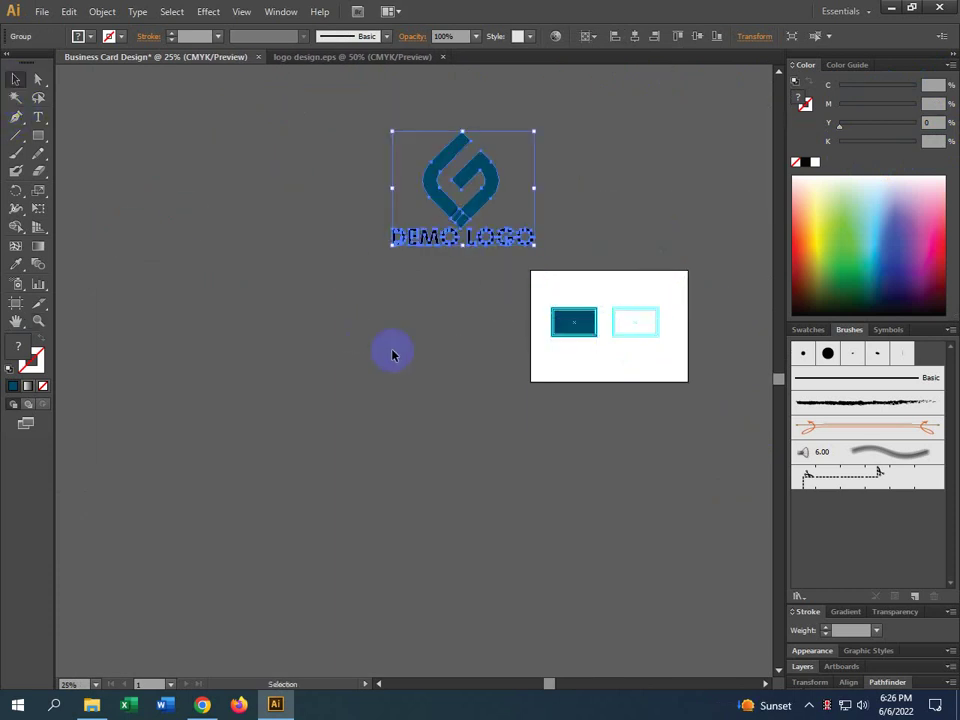
click(392, 349)
click(366, 57)
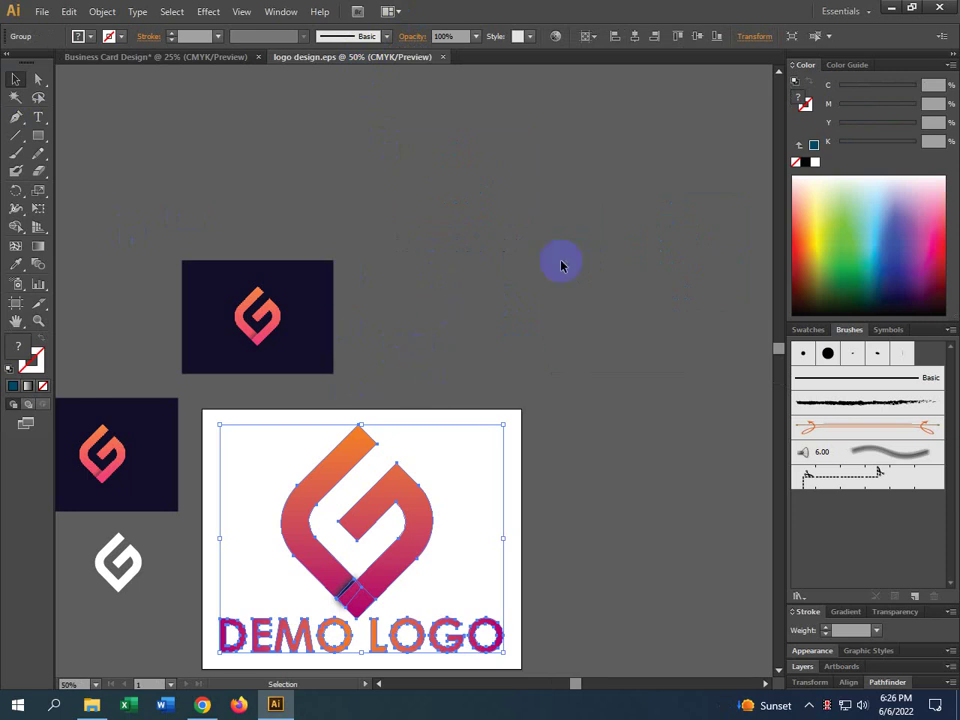
click(321, 433)
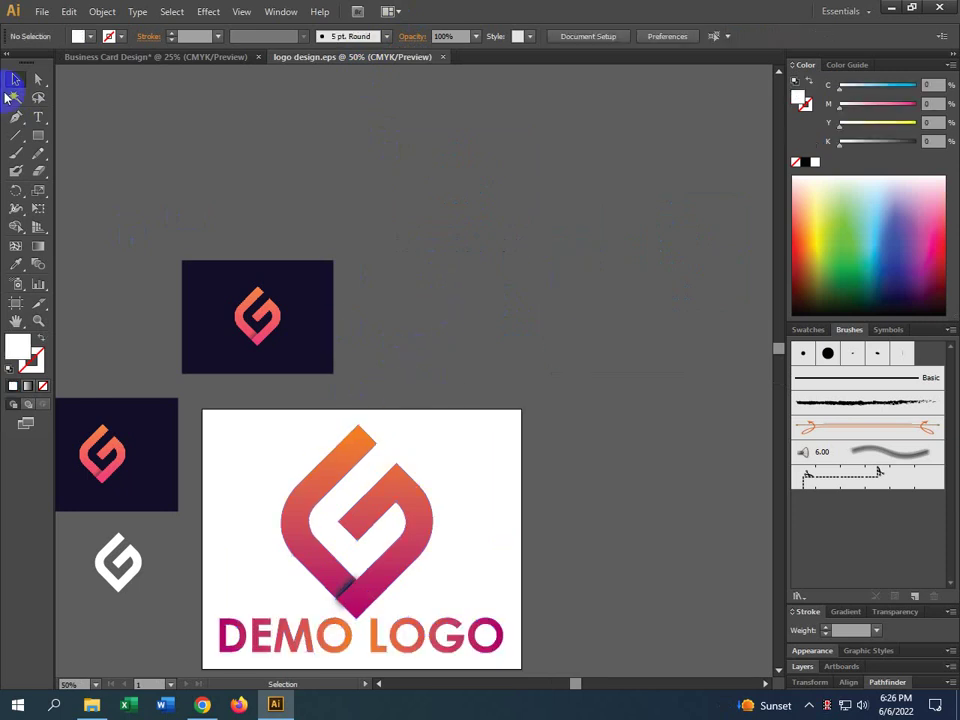
click(160, 57)
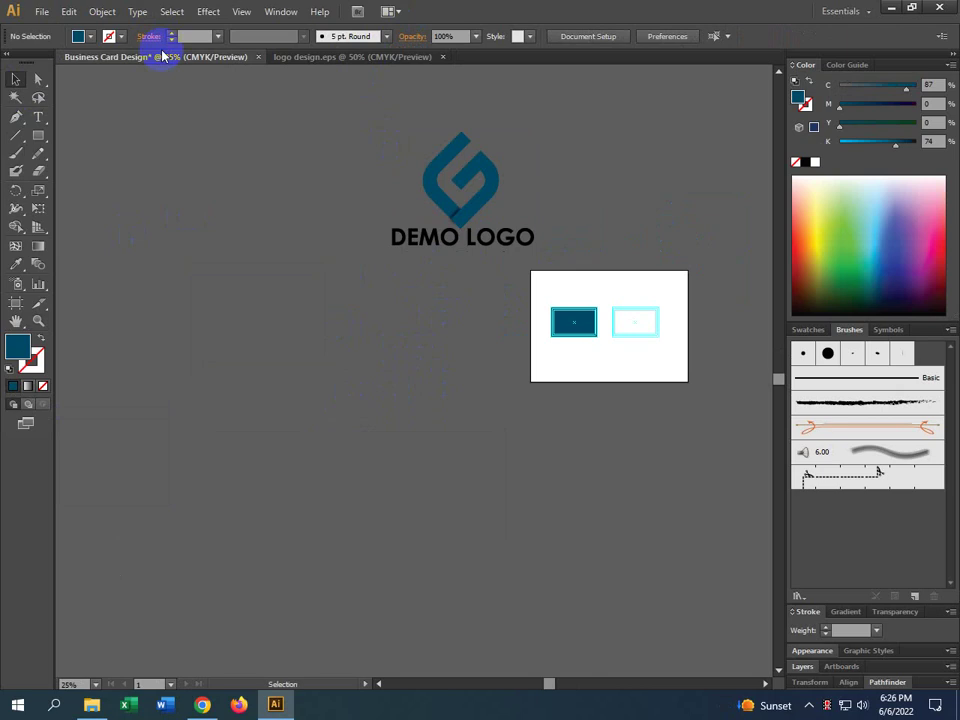
Draw a small teal rectangle below the logo
click(38, 135)
drag(317, 311, 355, 367)
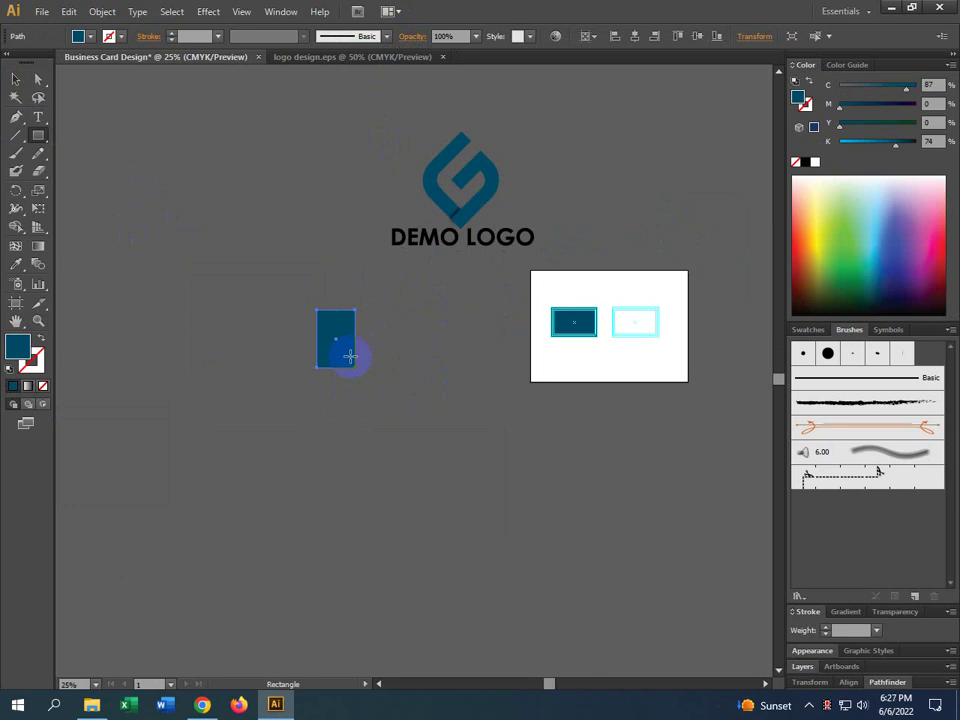
click(16, 79)
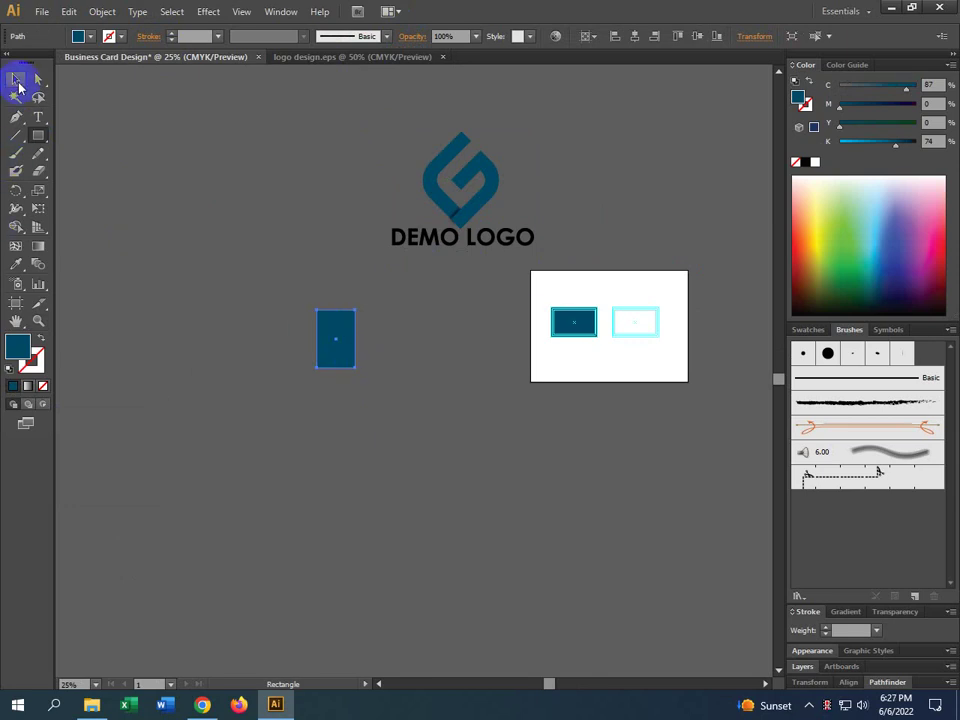
click(37, 116)
ctrl+click(390, 321)
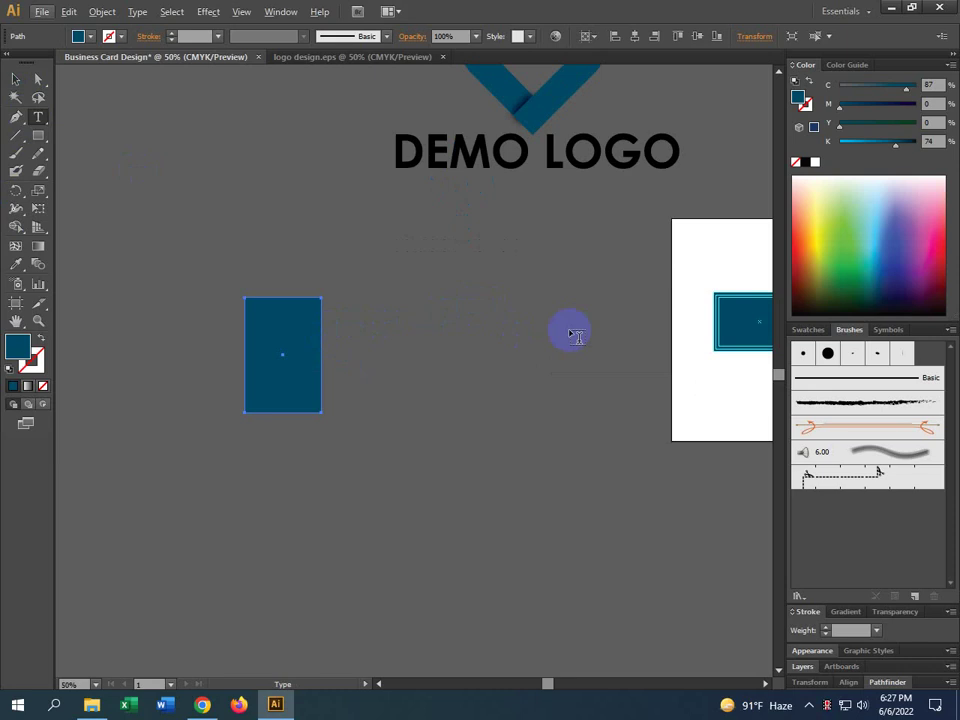
Delete the DEMO LOGO artwork
click(14, 78)
click(446, 292)
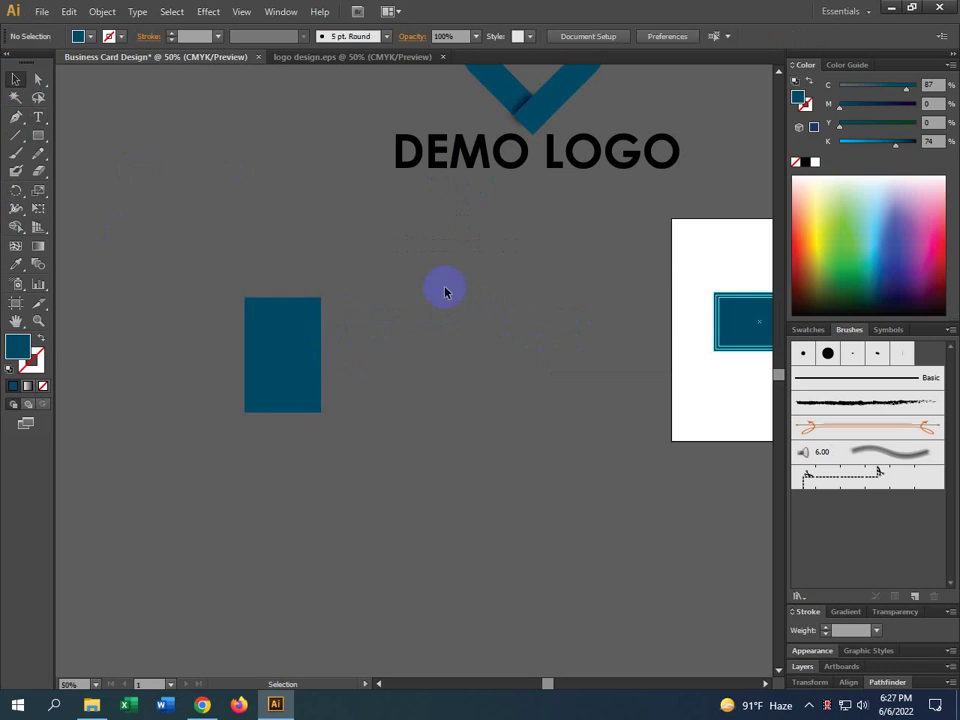
scroll(389, 306, down, 2)
click(354, 330)
scroll(379, 334, up, 2)
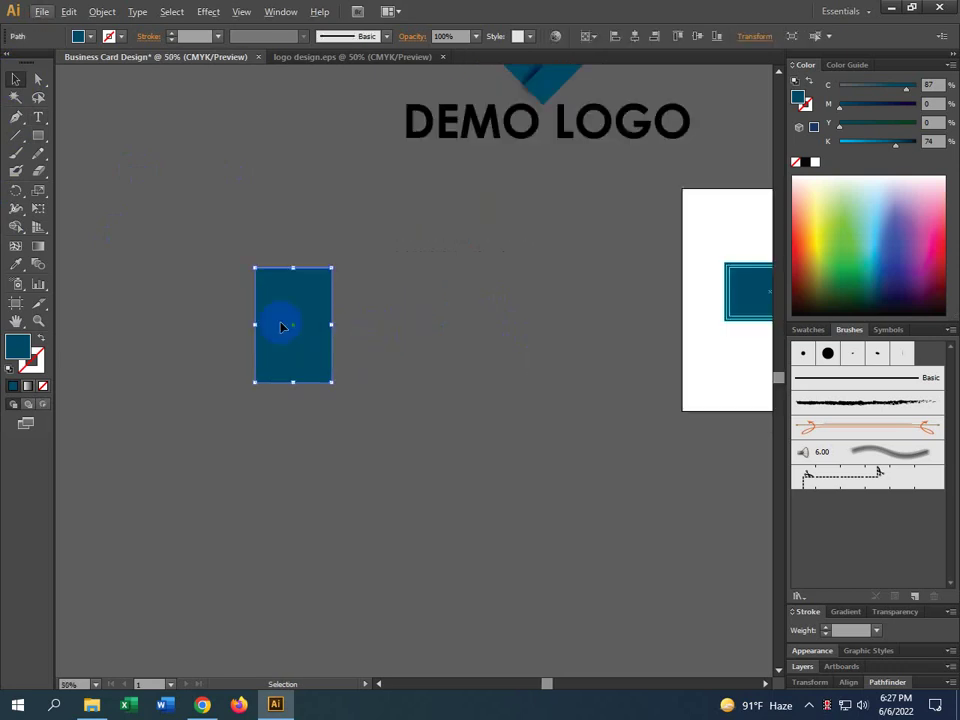
click(478, 122)
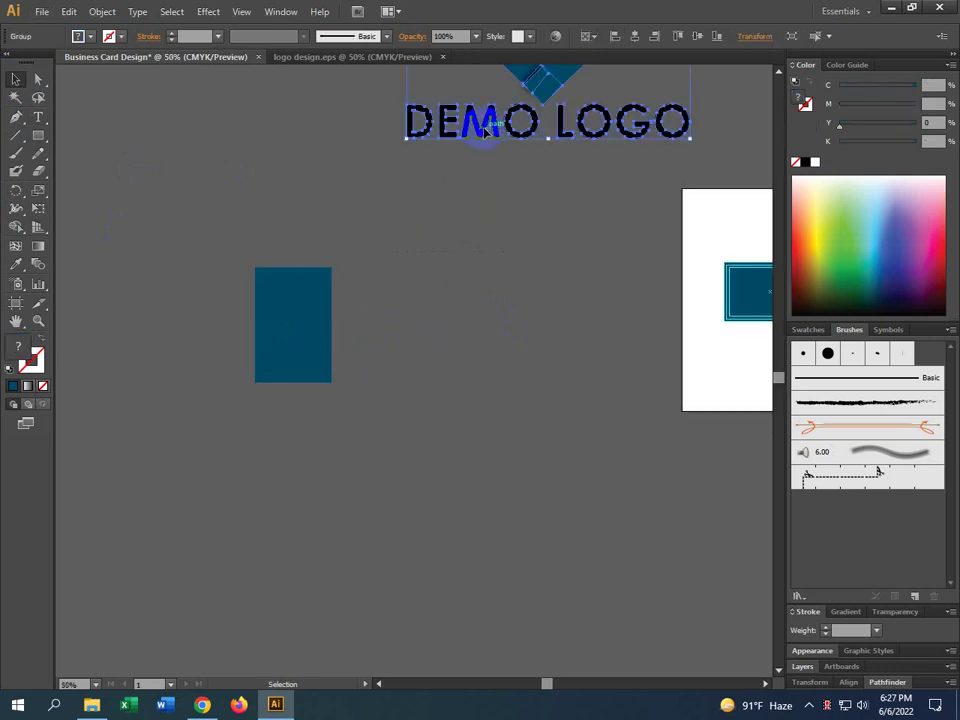
key(Delete)
Add the text 'logo' beside the teal rectangle
click(297, 323)
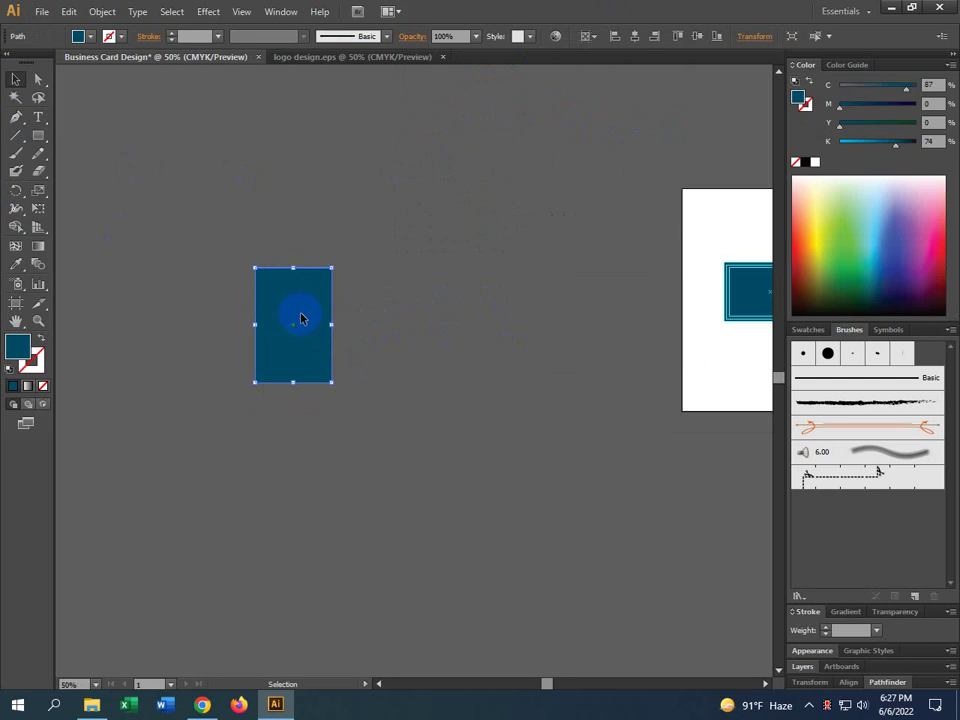
click(38, 117)
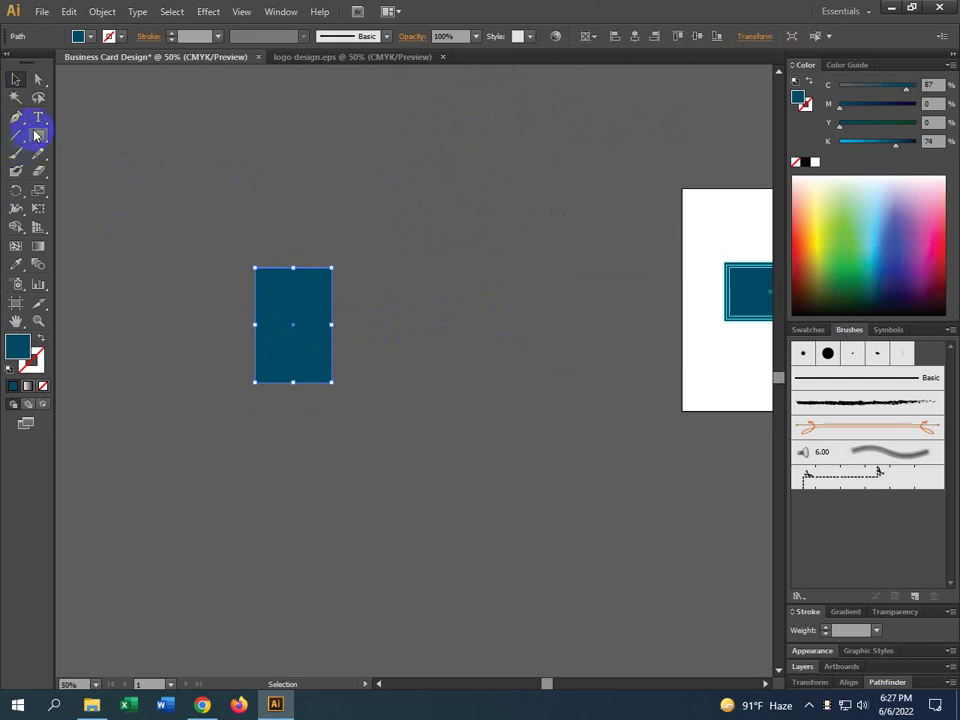
click(359, 320)
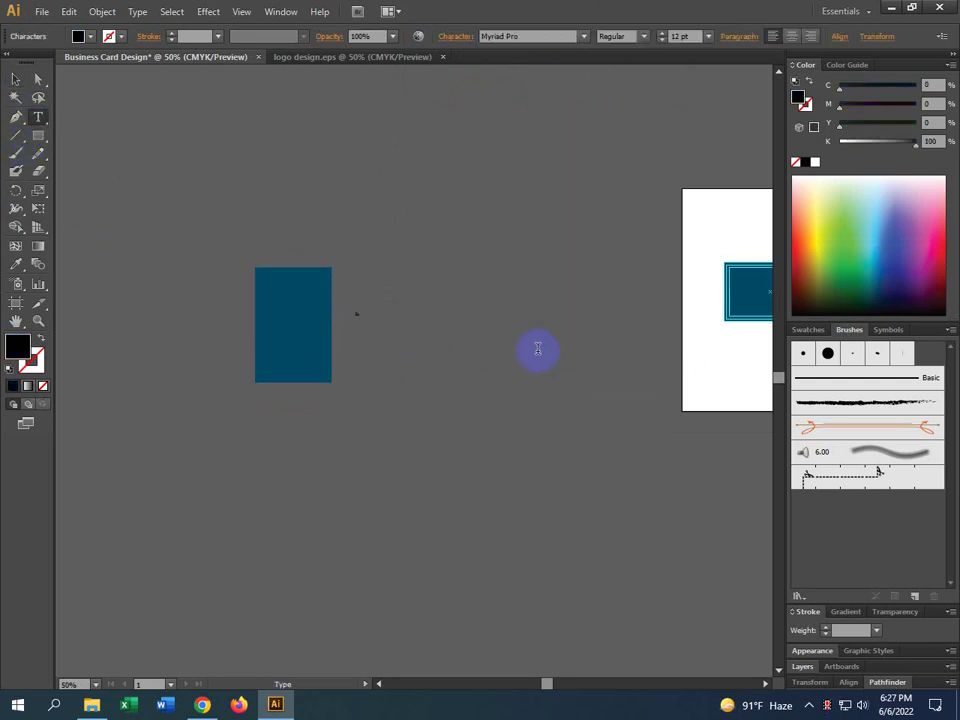
click(16, 79)
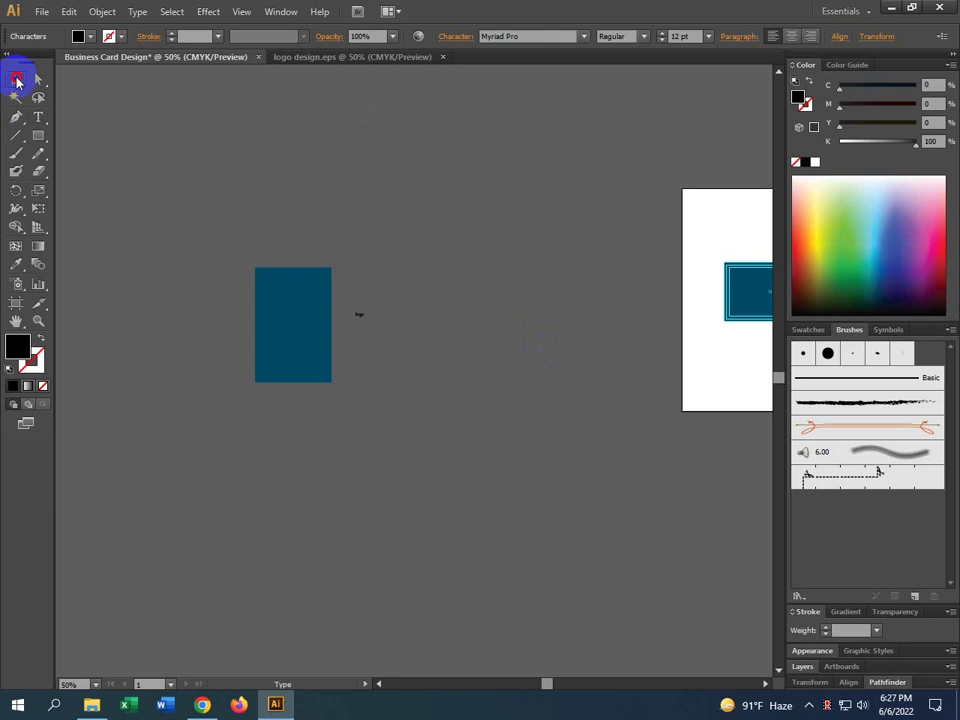
click(465, 369)
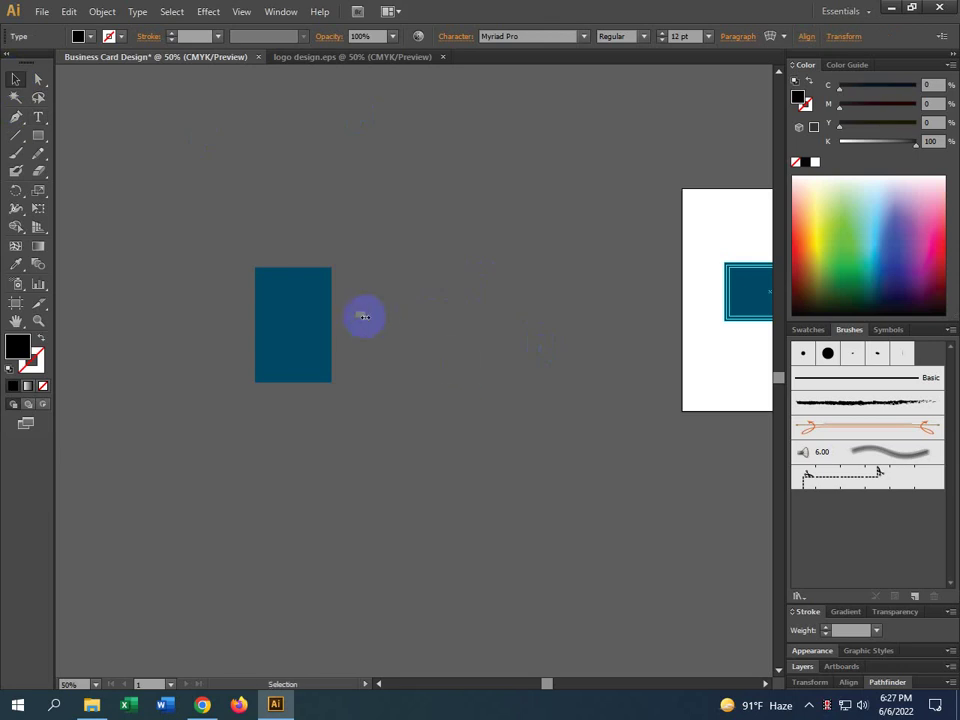
Scale up the 'logo' text and position it next to the teal rectangle
drag(359, 315, 570, 523)
drag(458, 457, 414, 361)
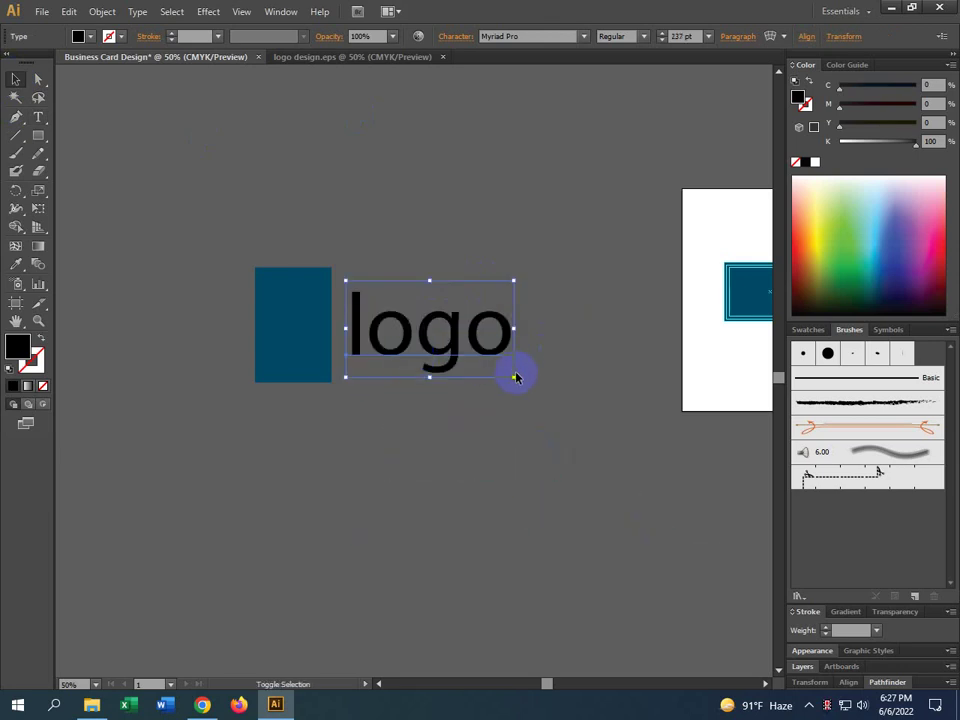
drag(513, 376, 571, 409)
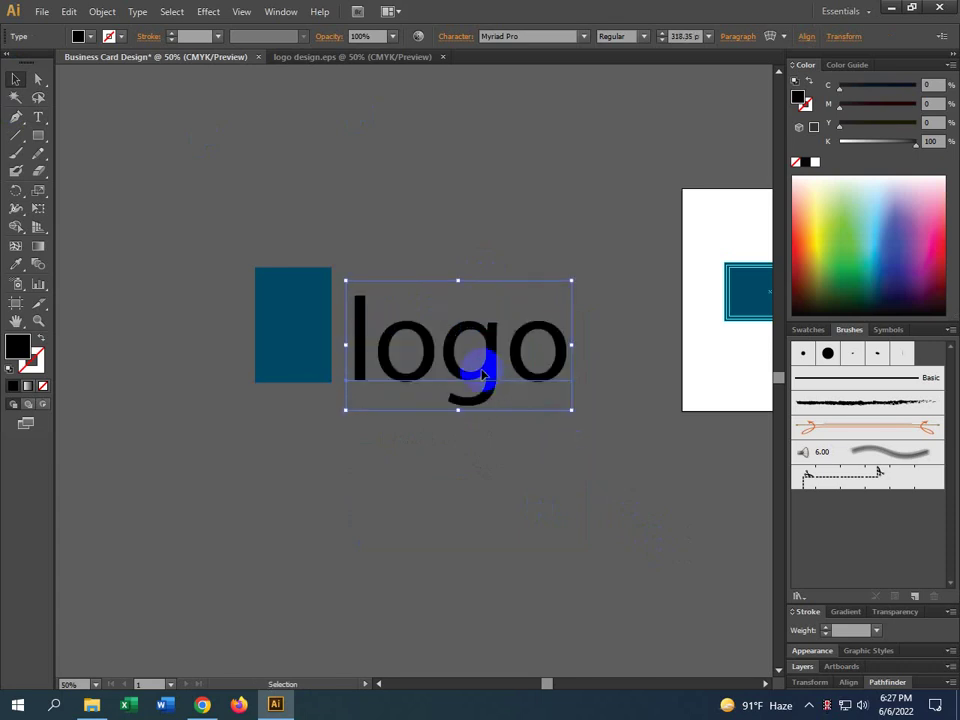
drag(481, 369, 461, 347)
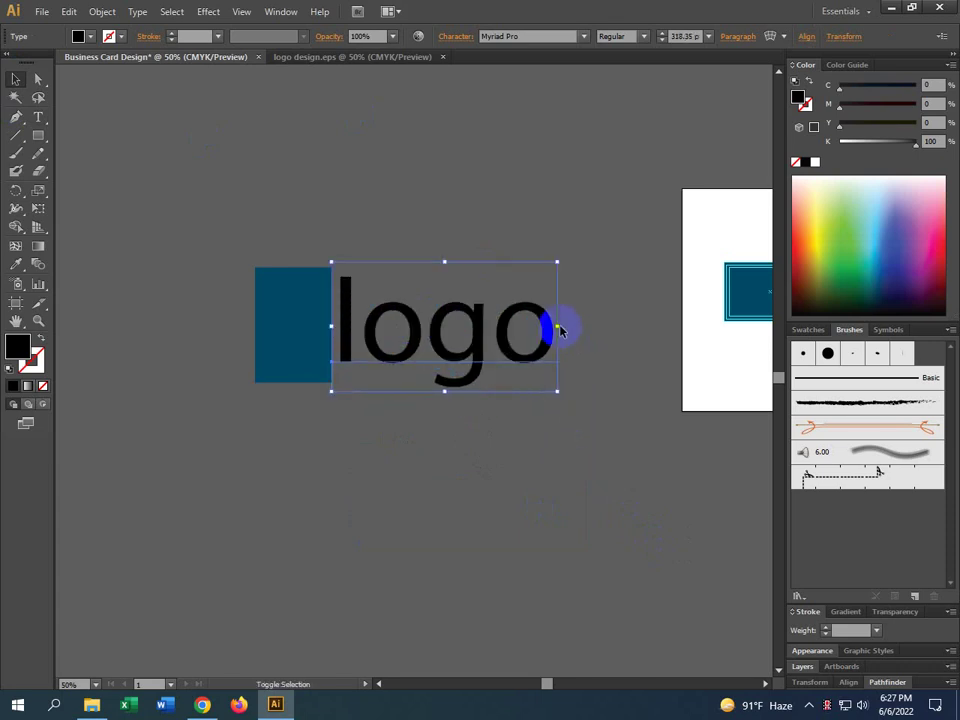
drag(558, 327, 530, 330)
click(535, 378)
drag(388, 339, 400, 340)
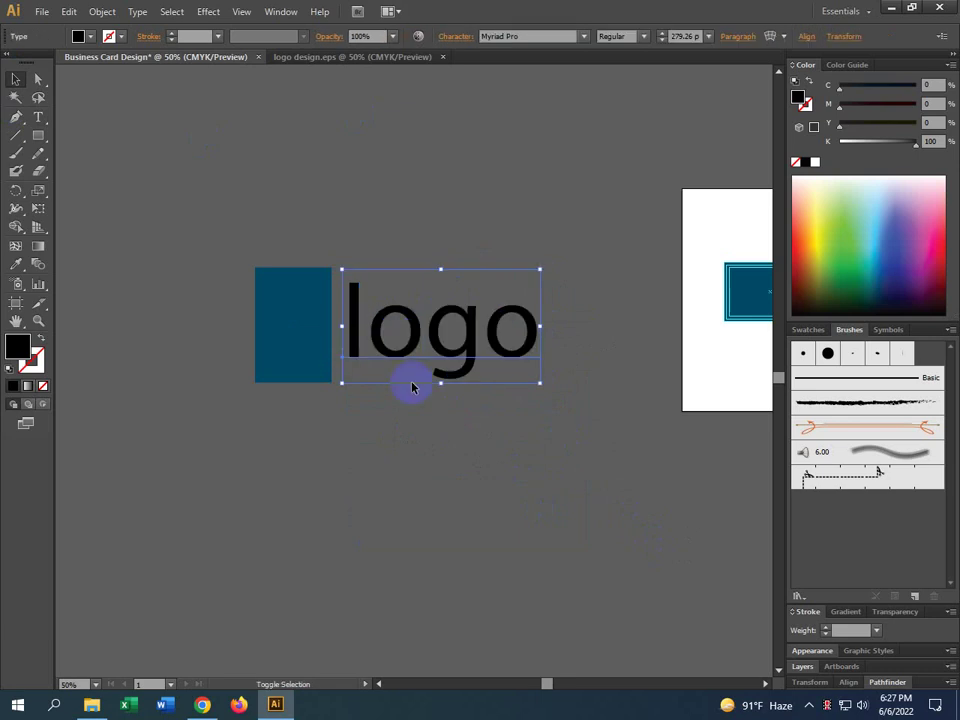
click(245, 350)
click(274, 332)
click(392, 339)
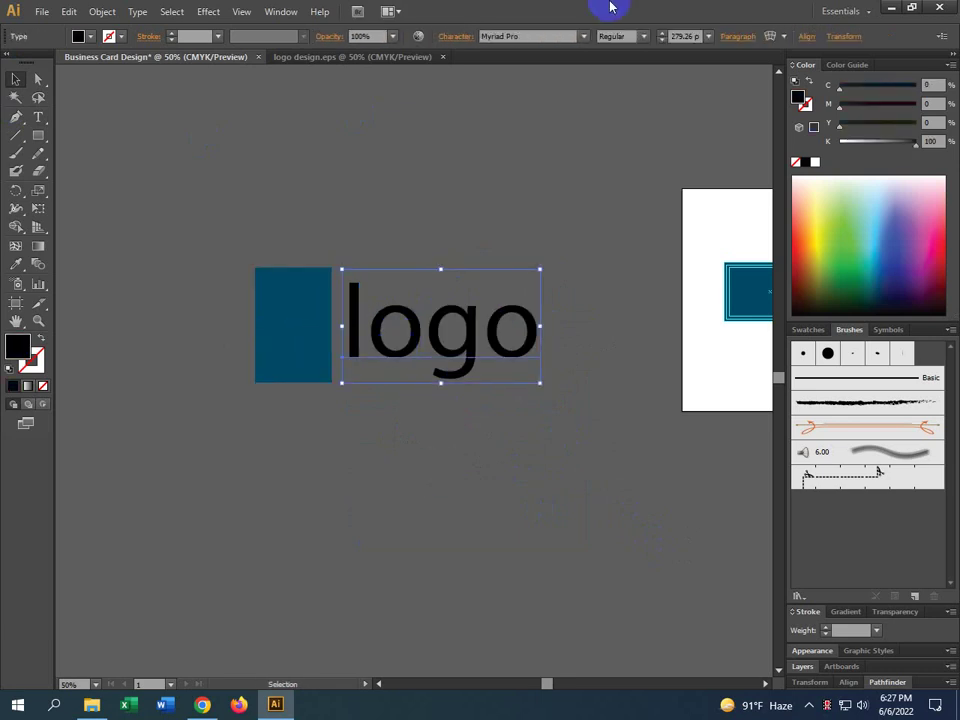
click(298, 399)
click(298, 369)
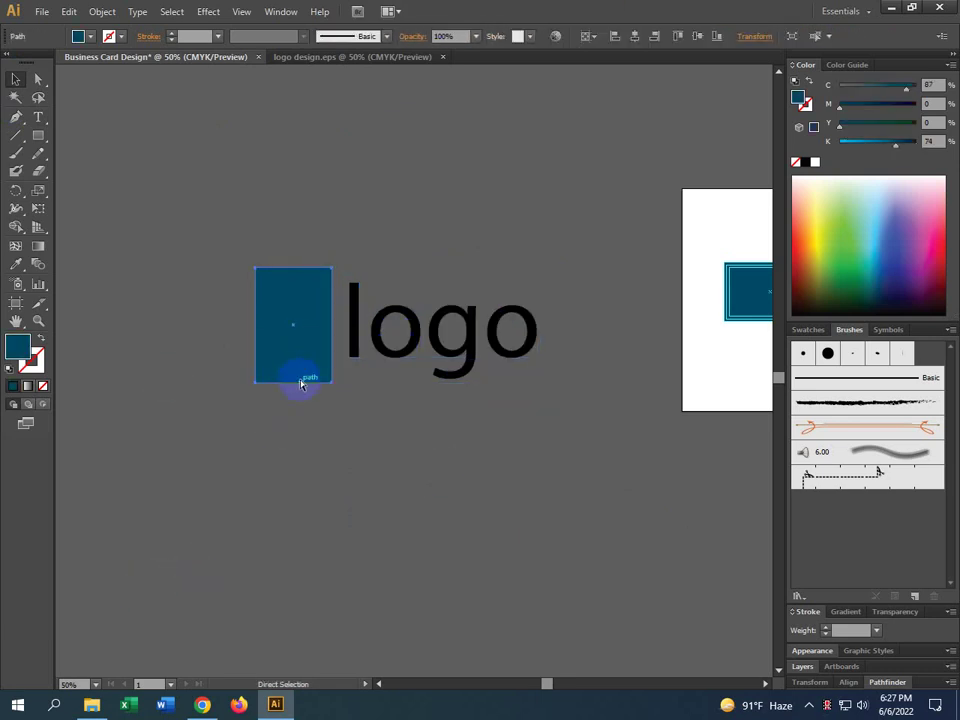
Create a smaller rectangle positioned inside the teal block
drag(331, 269, 316, 291)
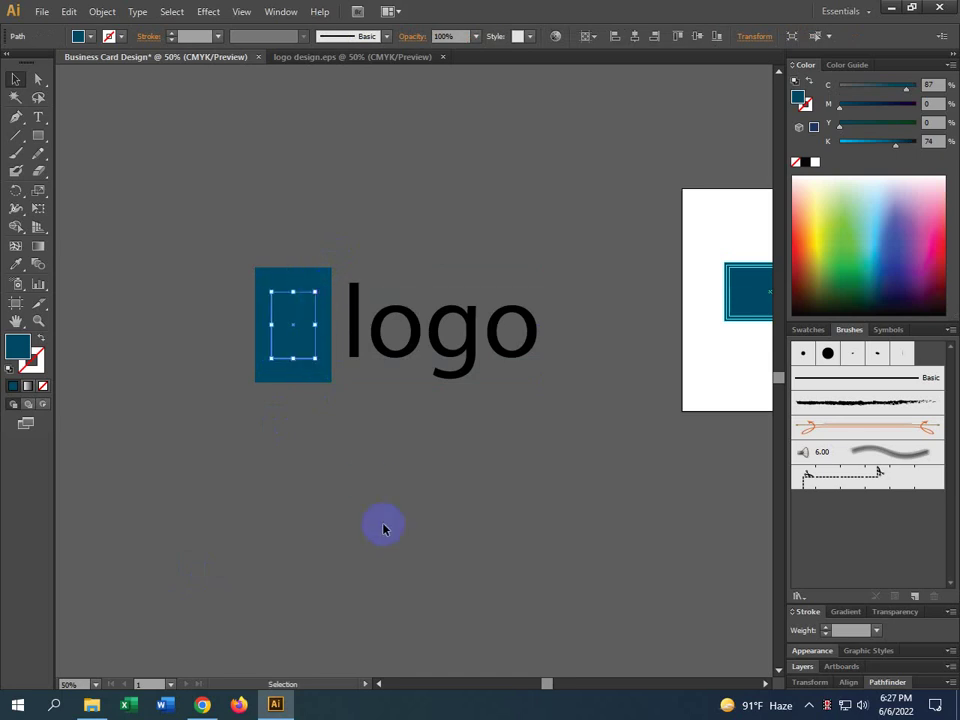
click(816, 163)
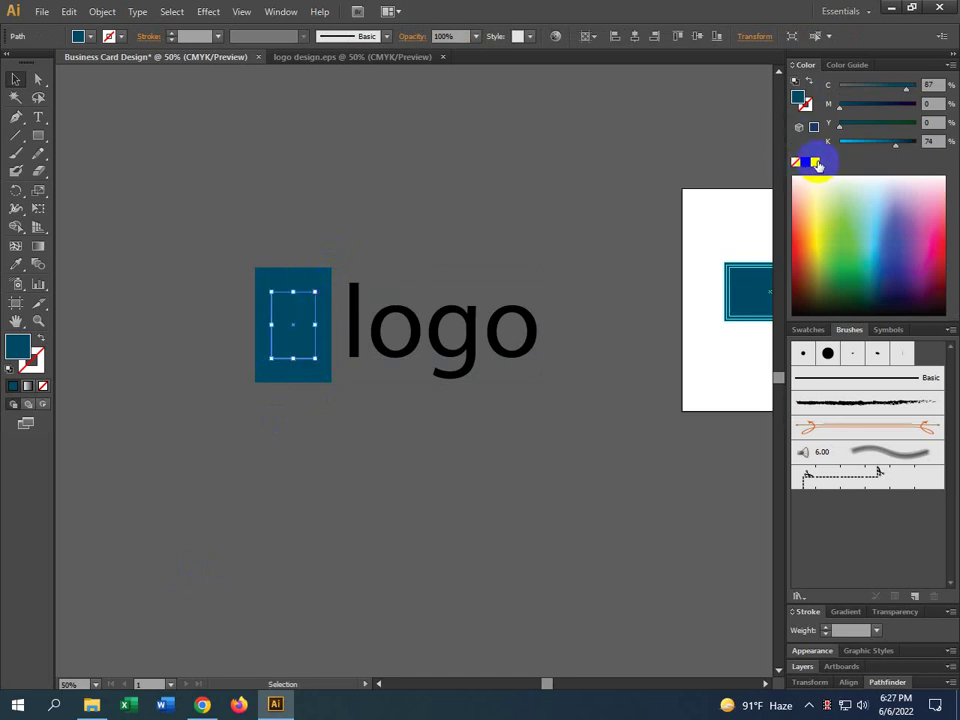
click(289, 437)
drag(294, 326, 292, 328)
Select both rectangles and bring up the Pathfinder operations, then select the logo text
drag(242, 279, 285, 320)
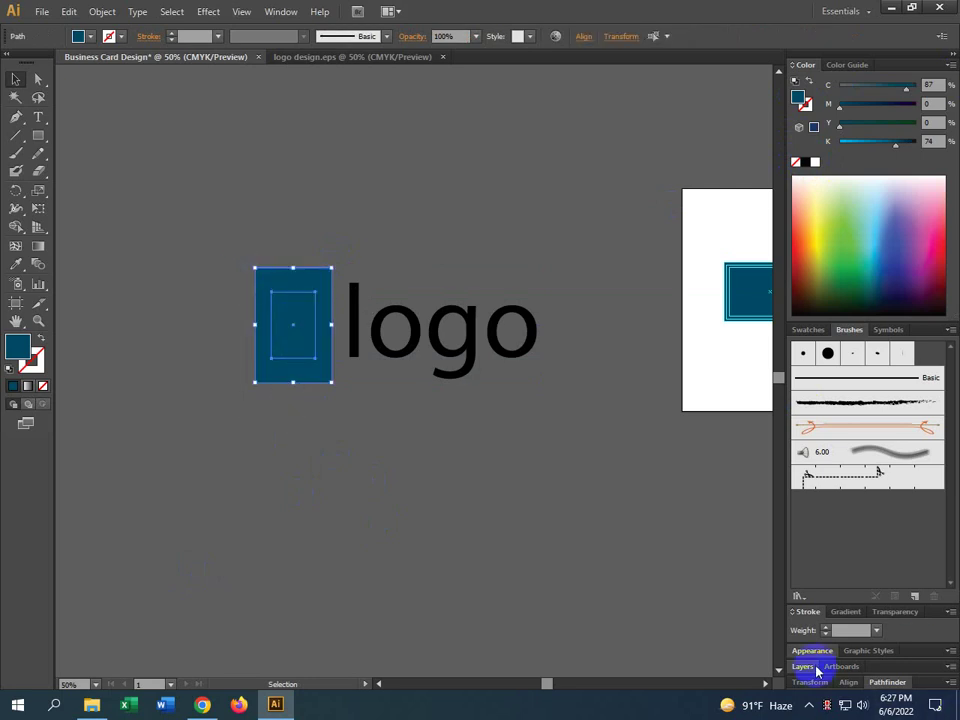
click(880, 682)
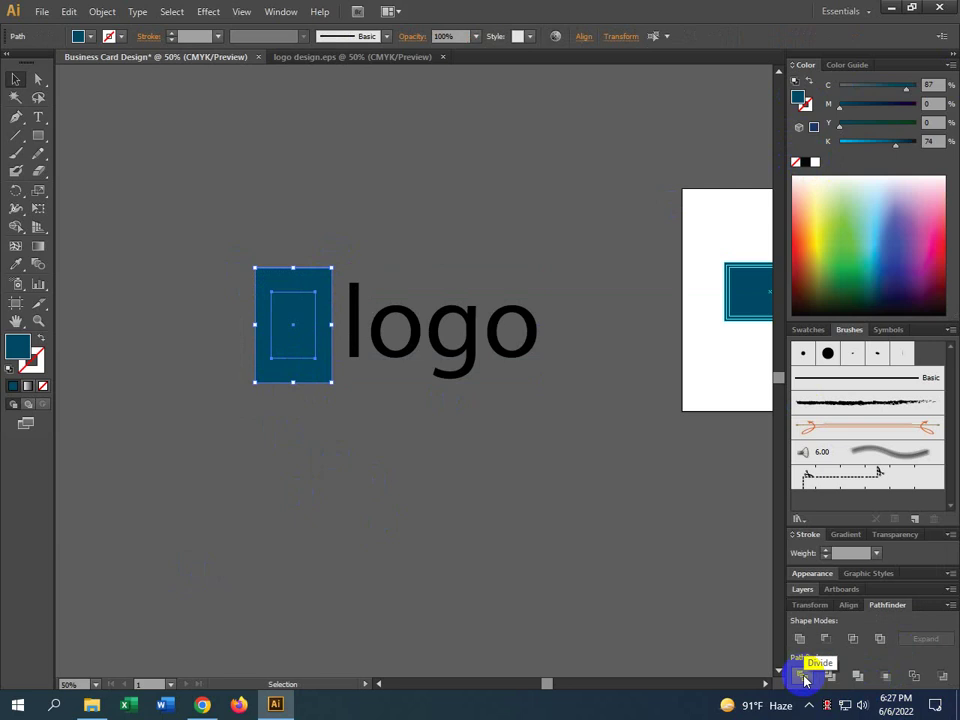
click(399, 562)
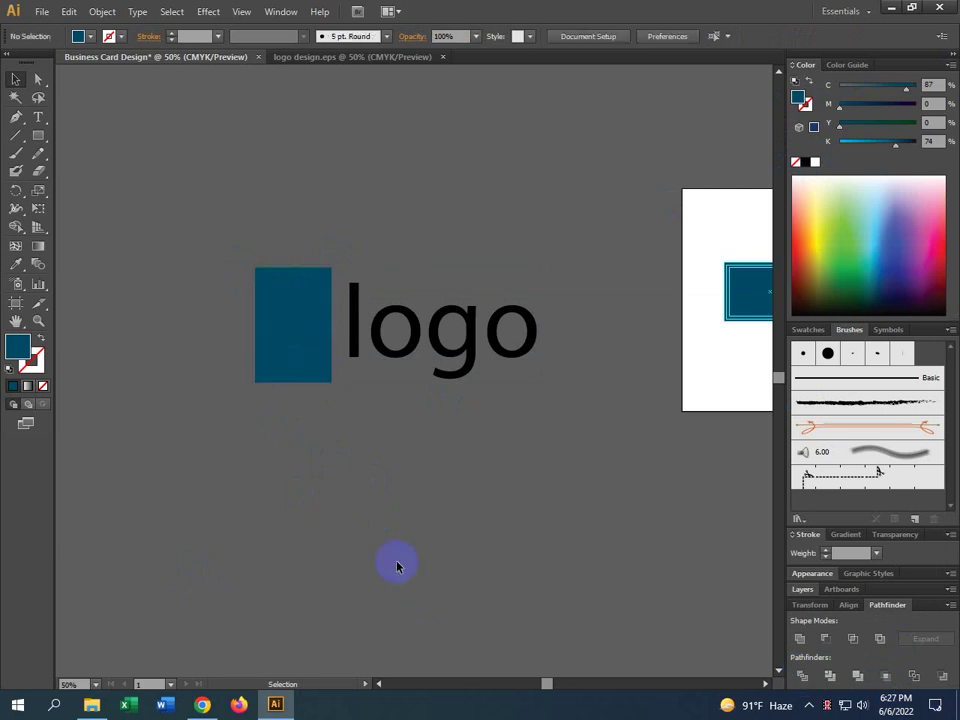
click(313, 334)
shift+click(313, 347)
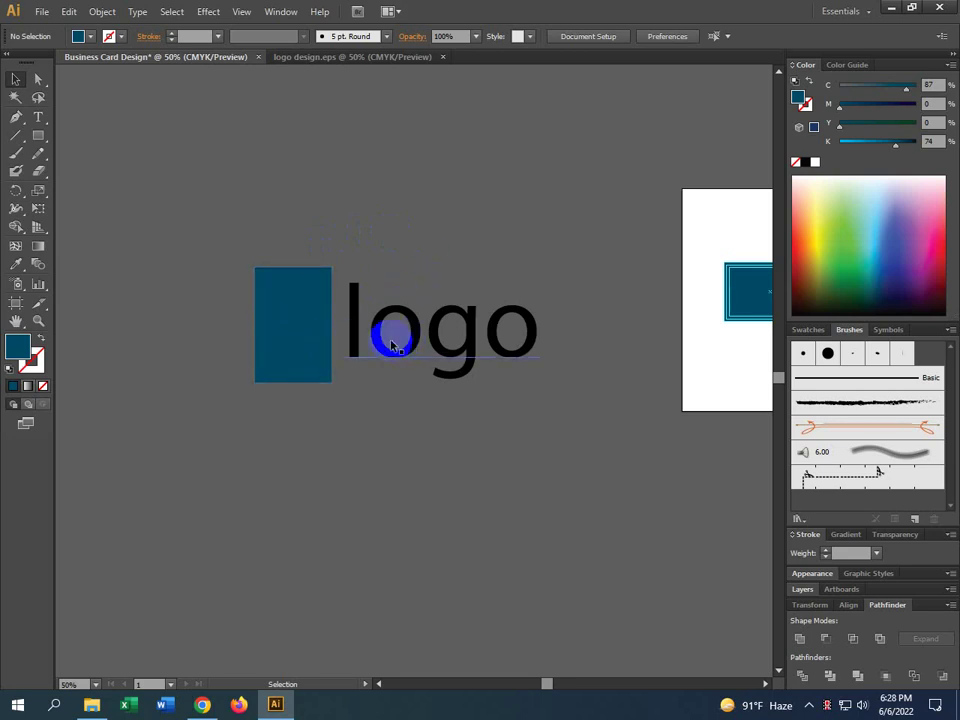
click(423, 334)
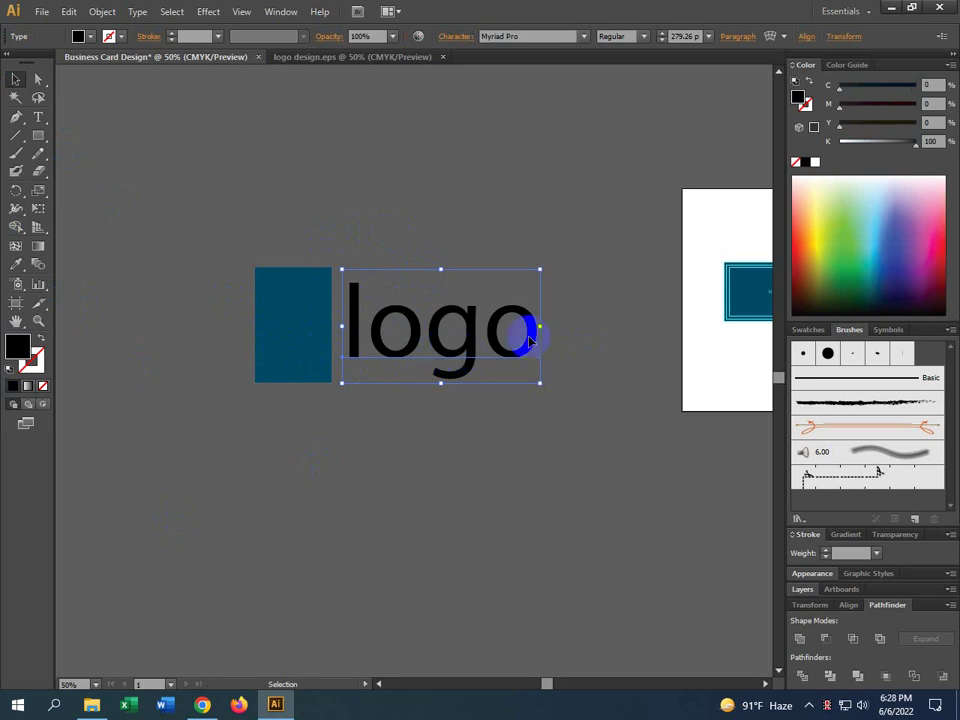
Group the teal rectangle and the 'logo' text together
drag(589, 306, 88, 396)
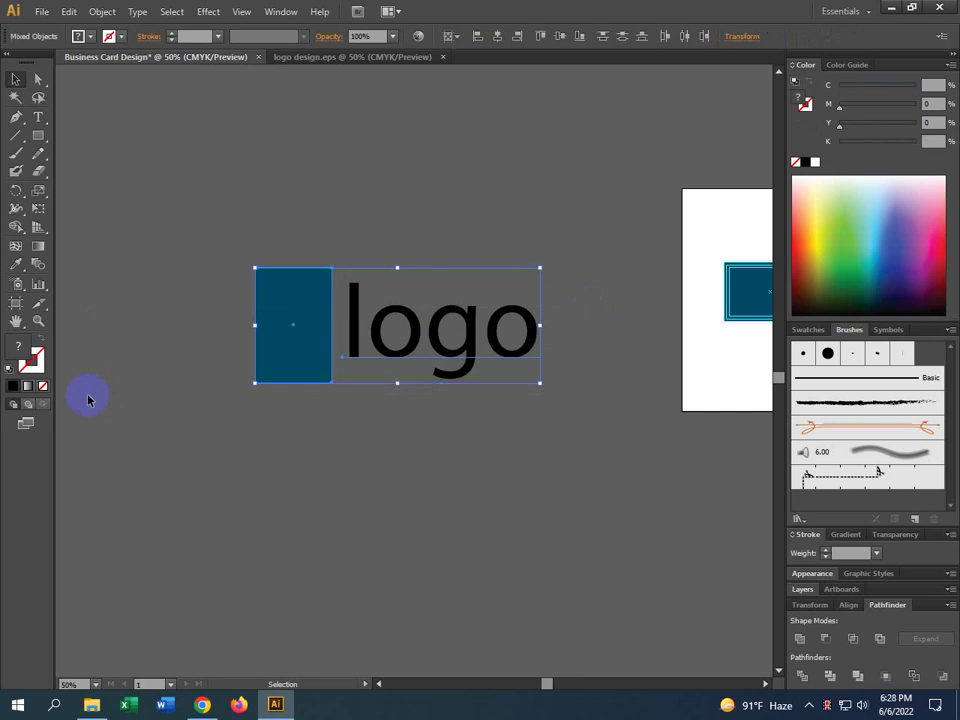
drag(580, 295, 178, 437)
drag(568, 270, 164, 412)
right_click(291, 298)
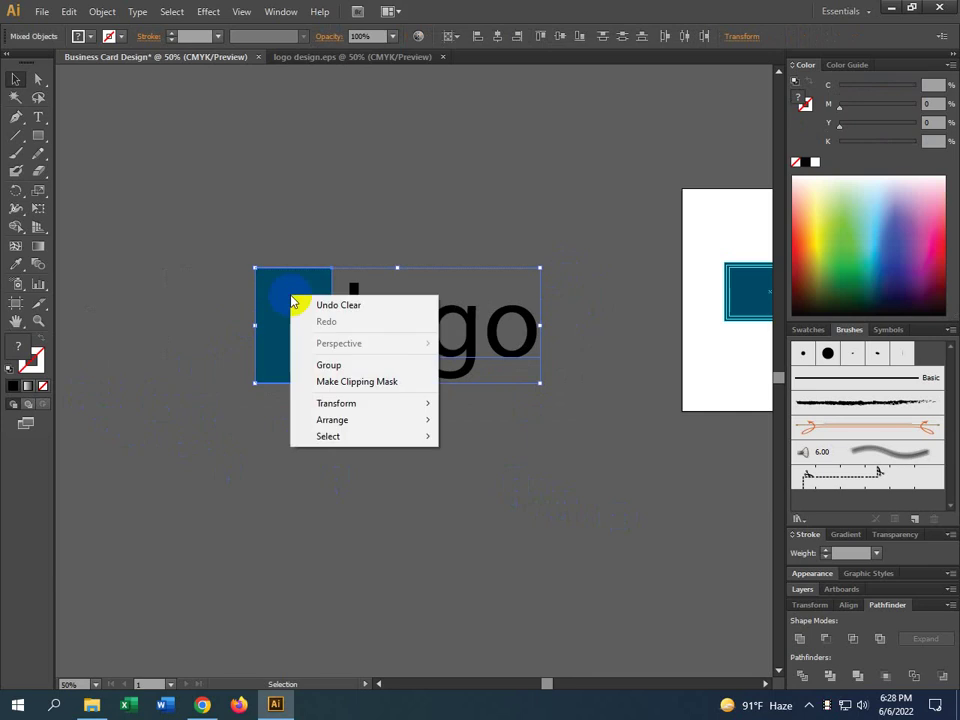
click(341, 365)
click(354, 480)
Move the logo group lower and right so it overlaps the artboard
click(292, 344)
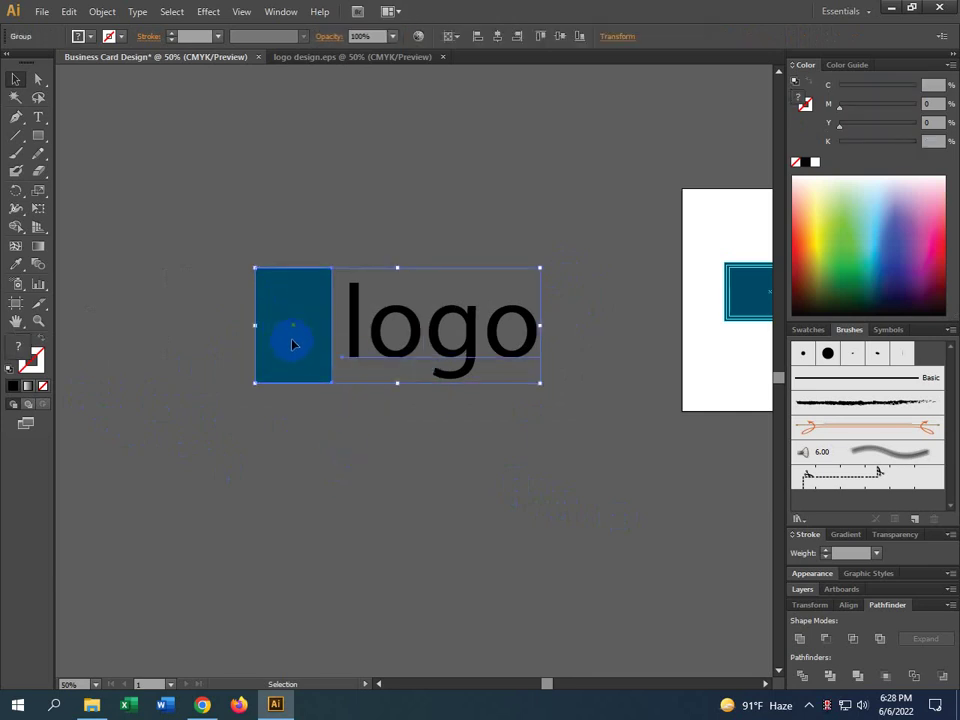
drag(292, 344, 326, 471)
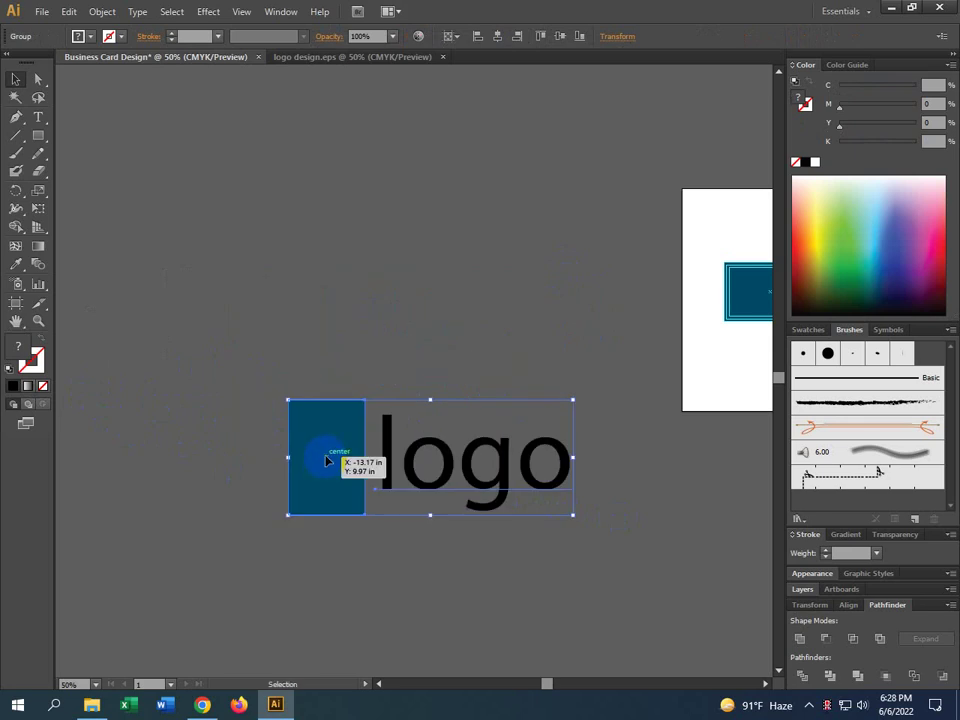
drag(448, 579, 422, 476)
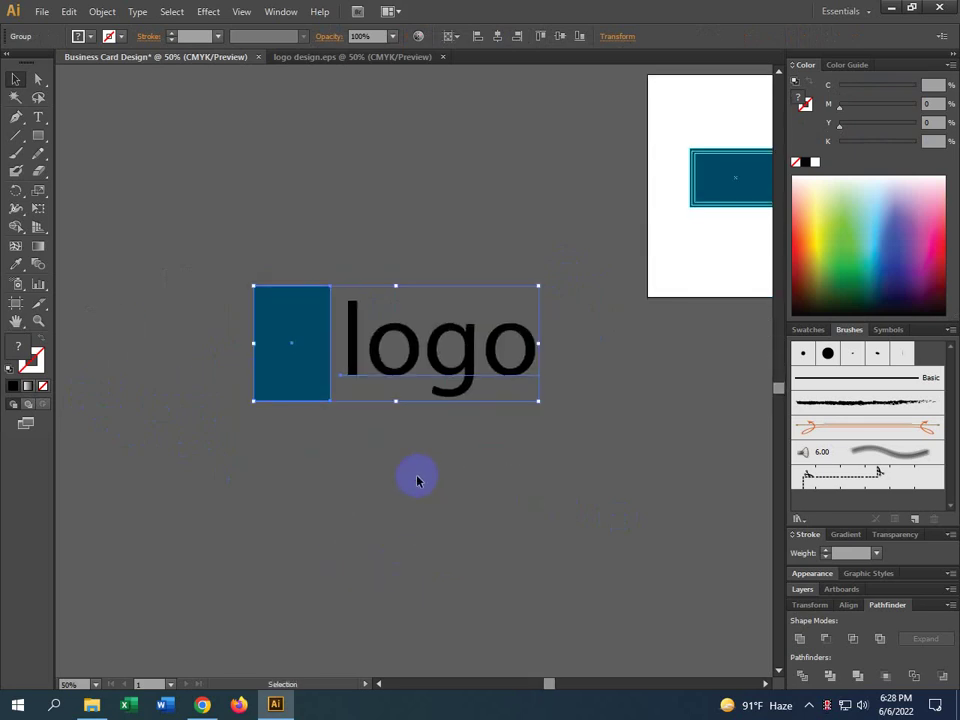
scroll(418, 481, up, 2)
scroll(418, 481, right, 3)
drag(326, 439, 509, 399)
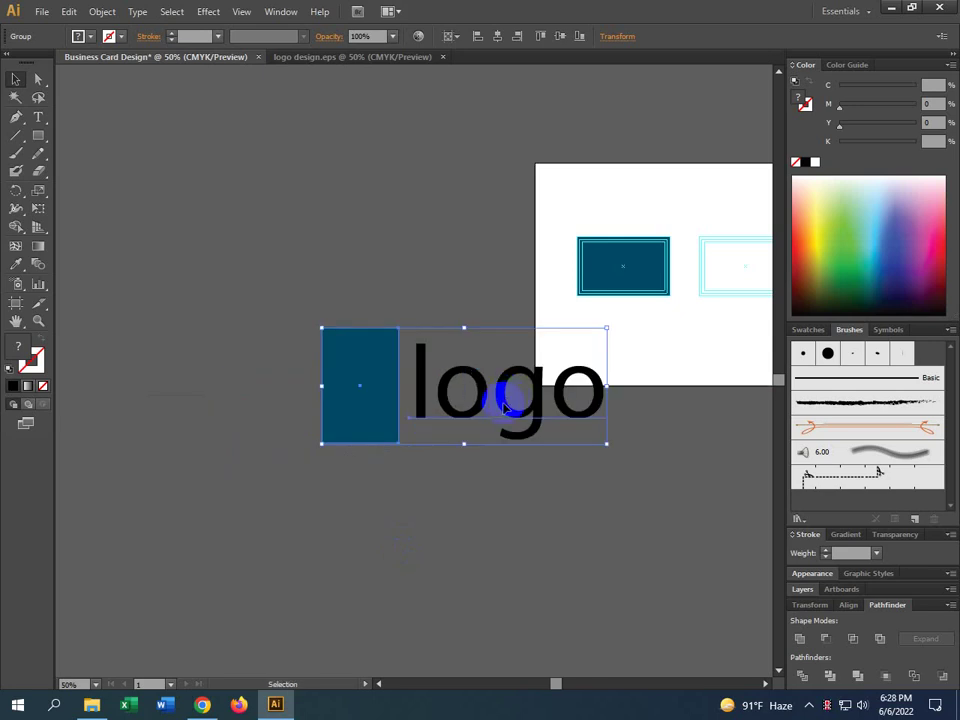
click(529, 493)
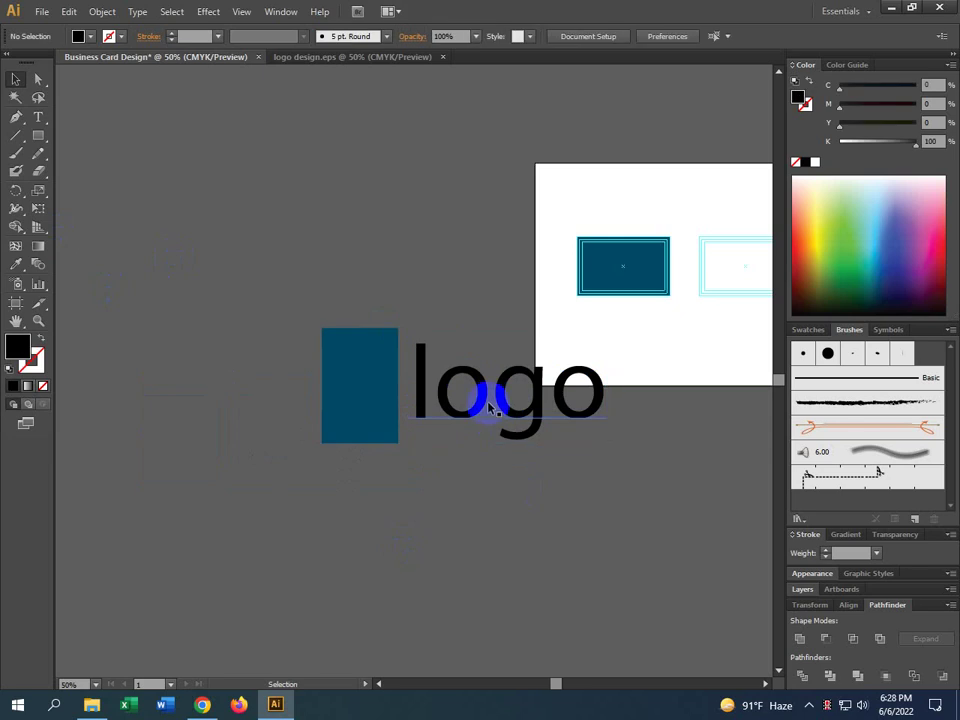
click(490, 408)
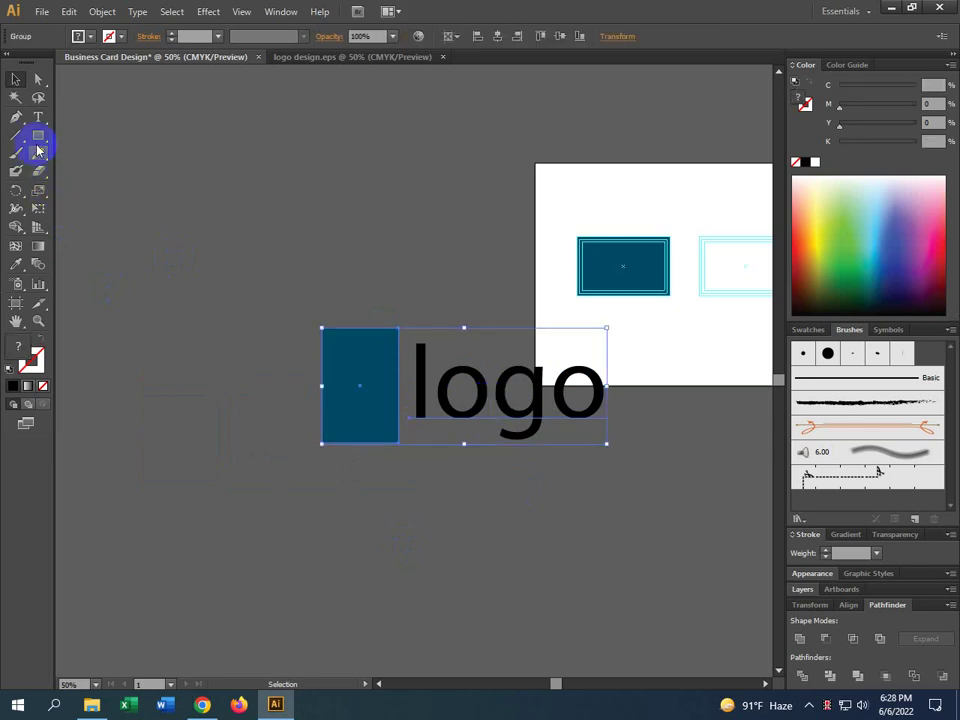
Shrink the logo group to about a quarter size, undoing a trial narrowing
click(38, 117)
click(202, 188)
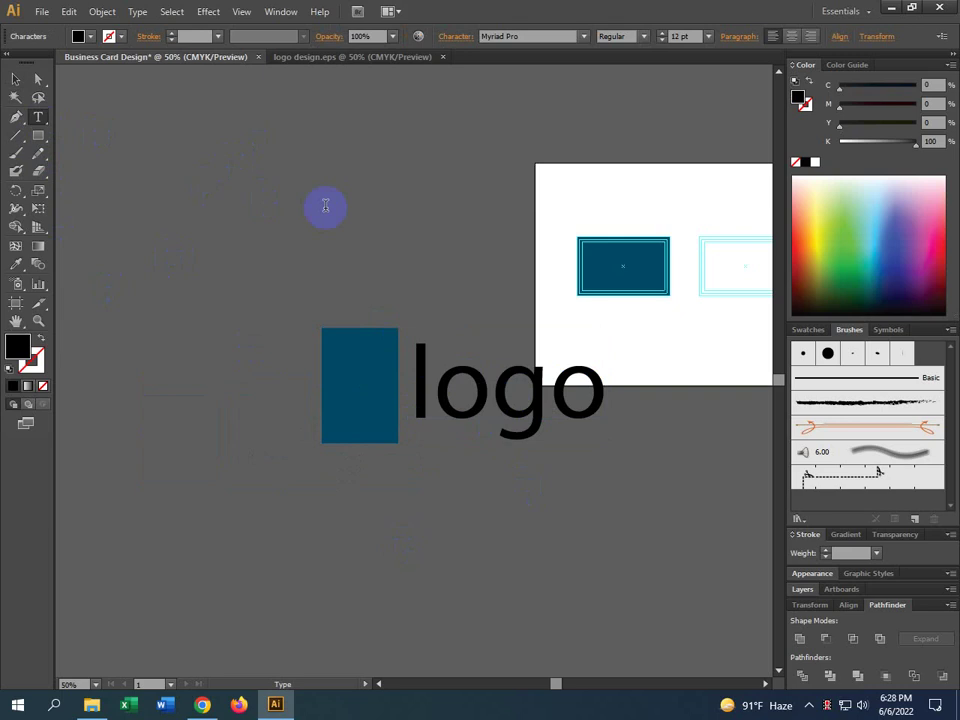
key(ctrl+z)
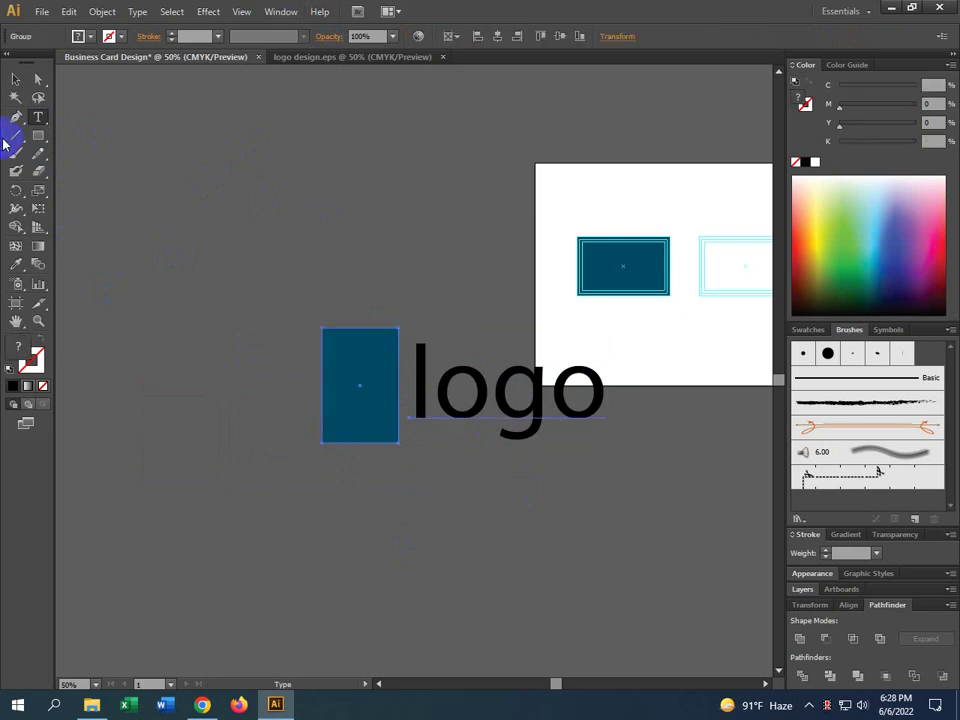
click(12, 82)
click(321, 321)
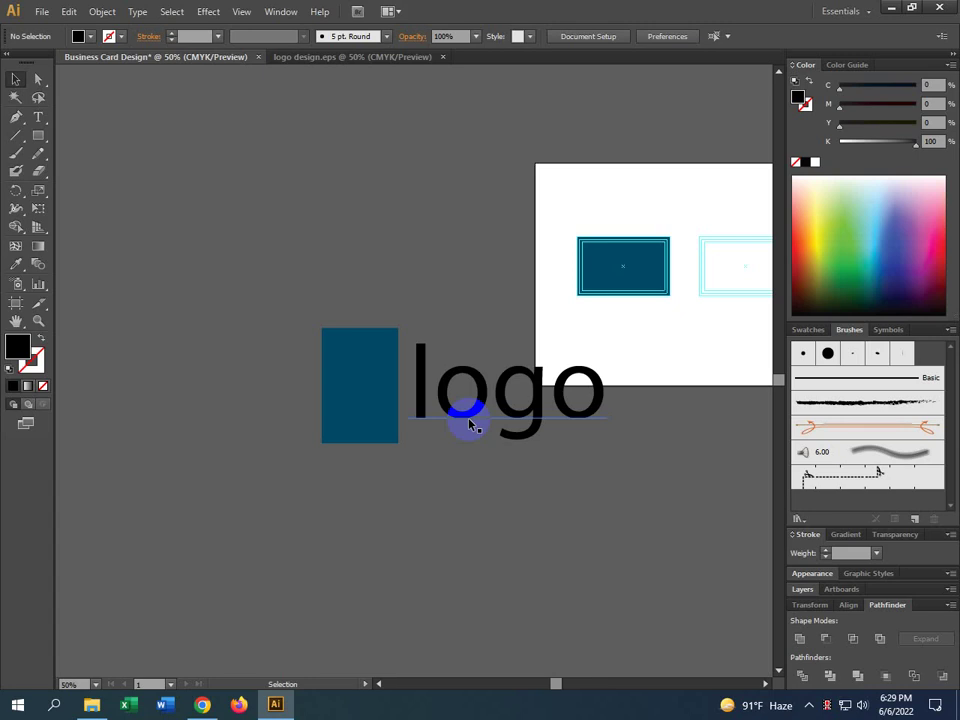
click(466, 422)
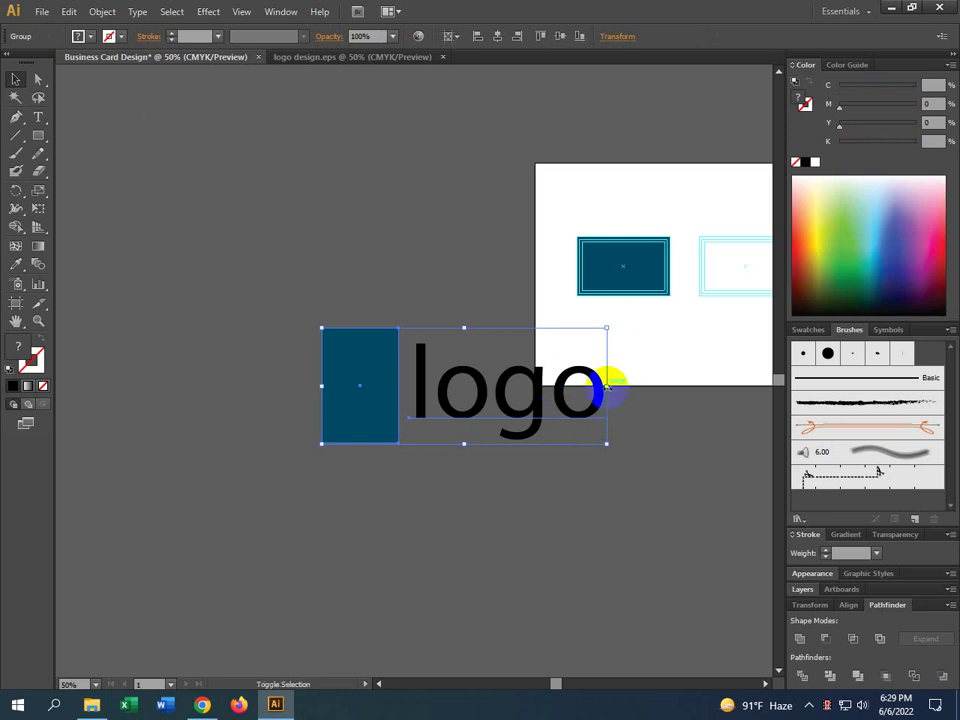
drag(606, 385, 597, 386)
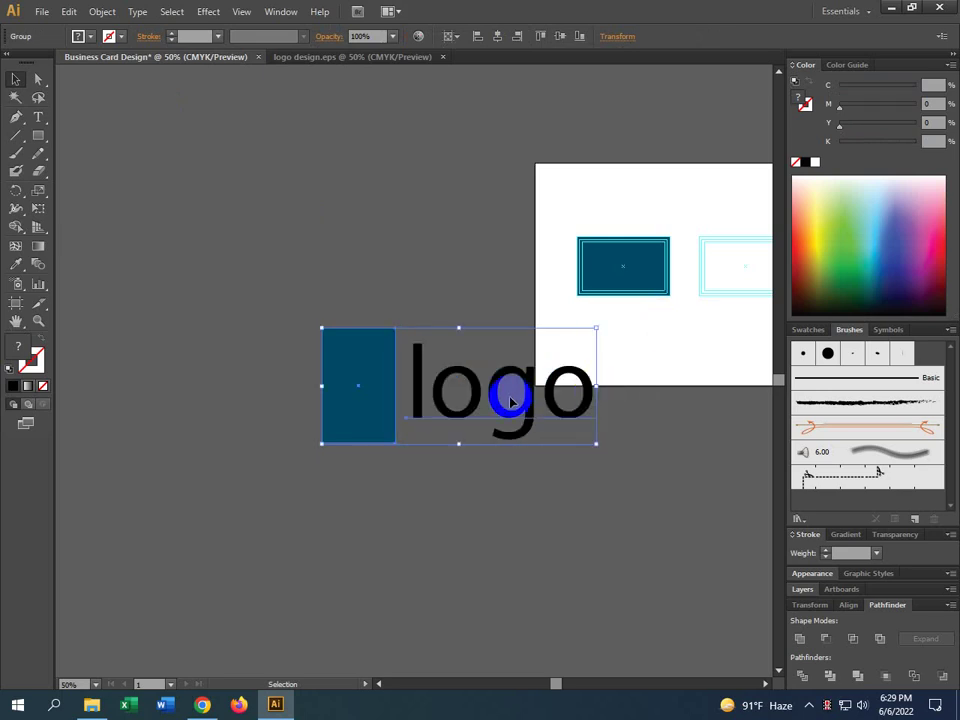
key(ctrl+z)
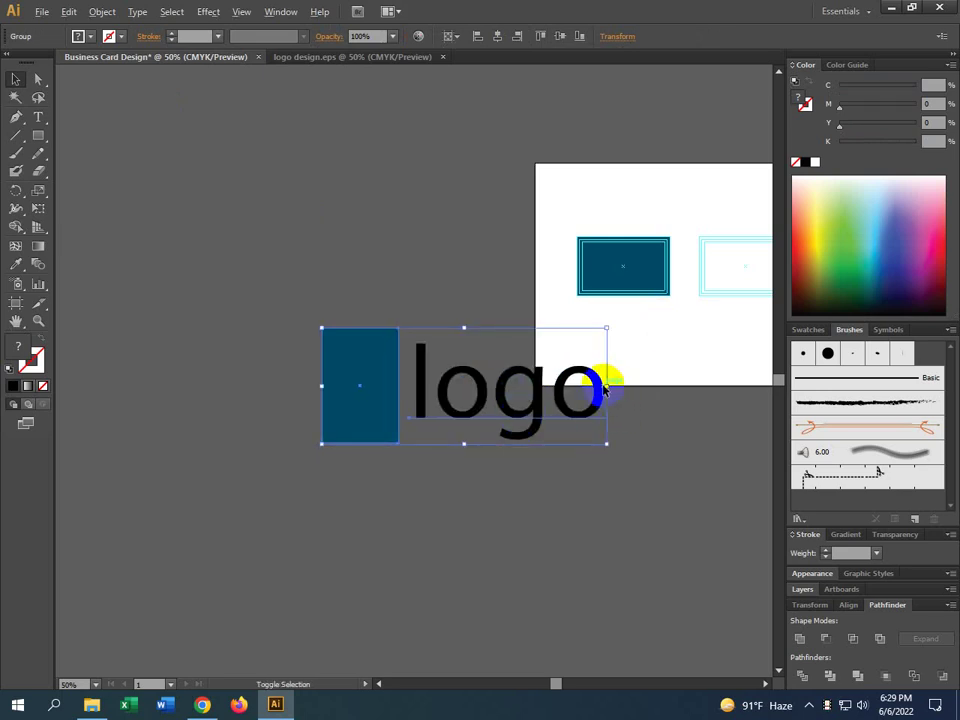
drag(606, 385, 720, 350)
Undo the trial copy, then scale the logo group down from its corner
click(506, 439)
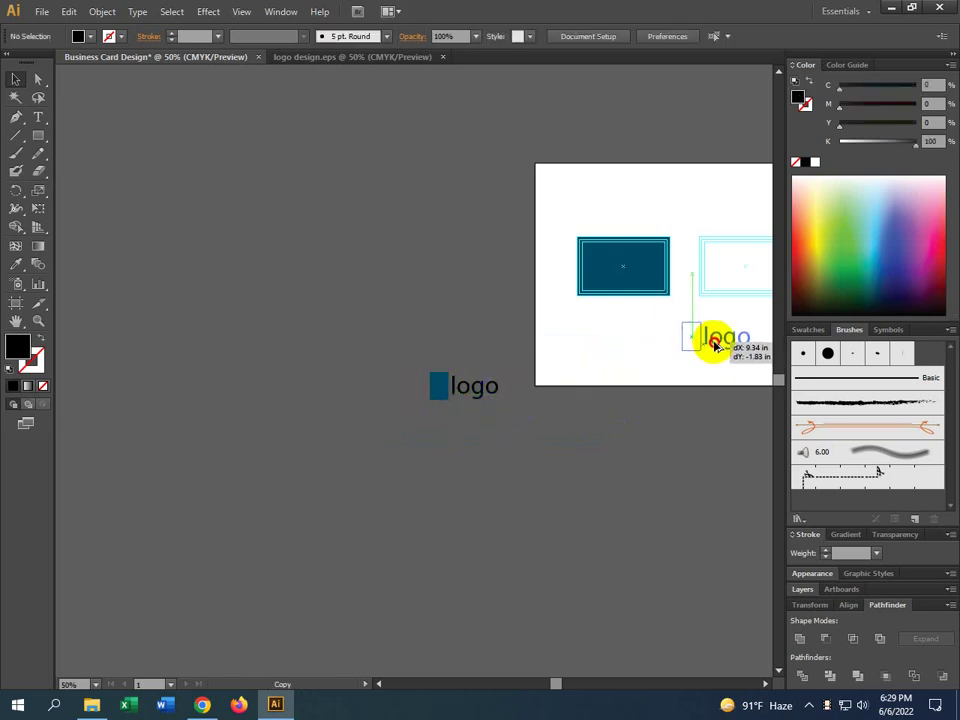
drag(711, 399, 606, 461)
key(ctrl+z)
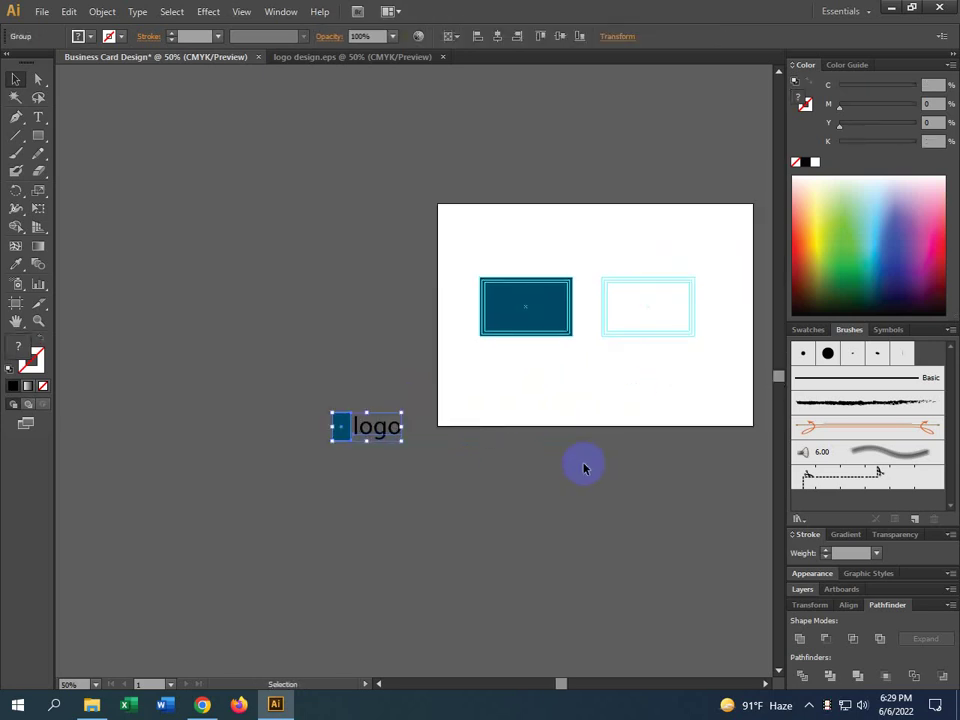
key(ctrl+z)
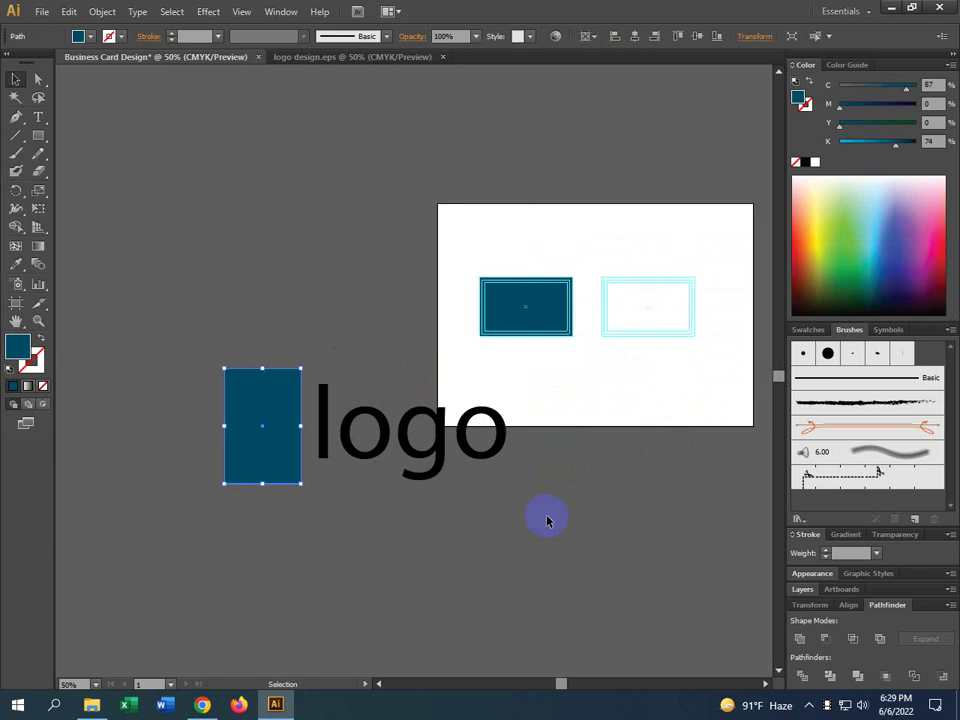
click(546, 518)
click(439, 471)
click(474, 398)
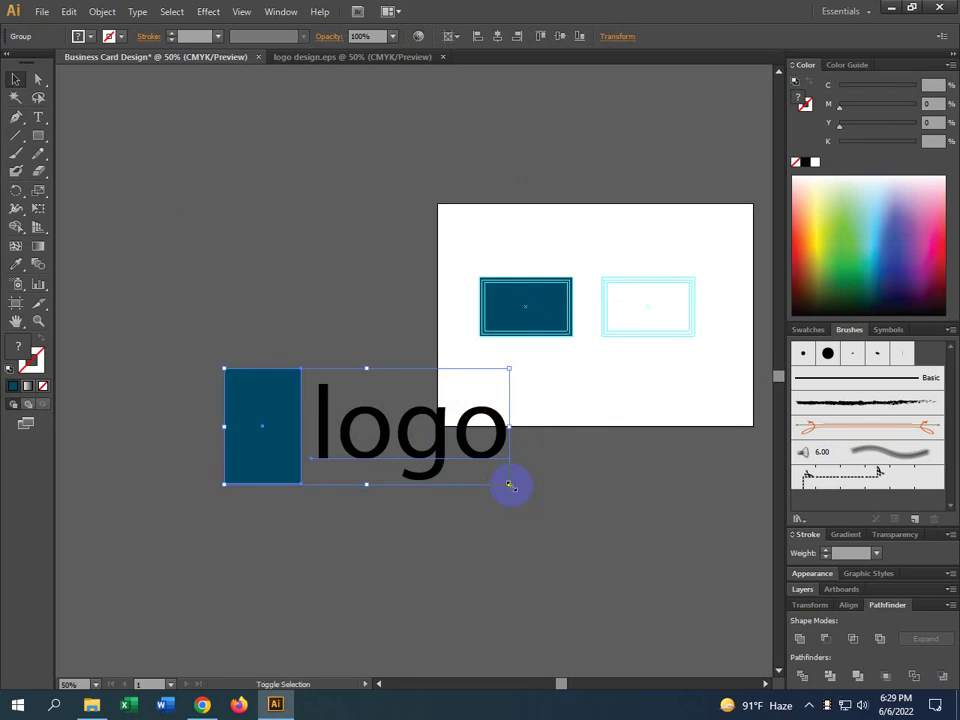
drag(508, 485, 536, 392)
click(332, 467)
Move the small logo onto the artboard and place a copy to its right
drag(657, 514, 424, 525)
alt+scroll(300, 390, up, 2)
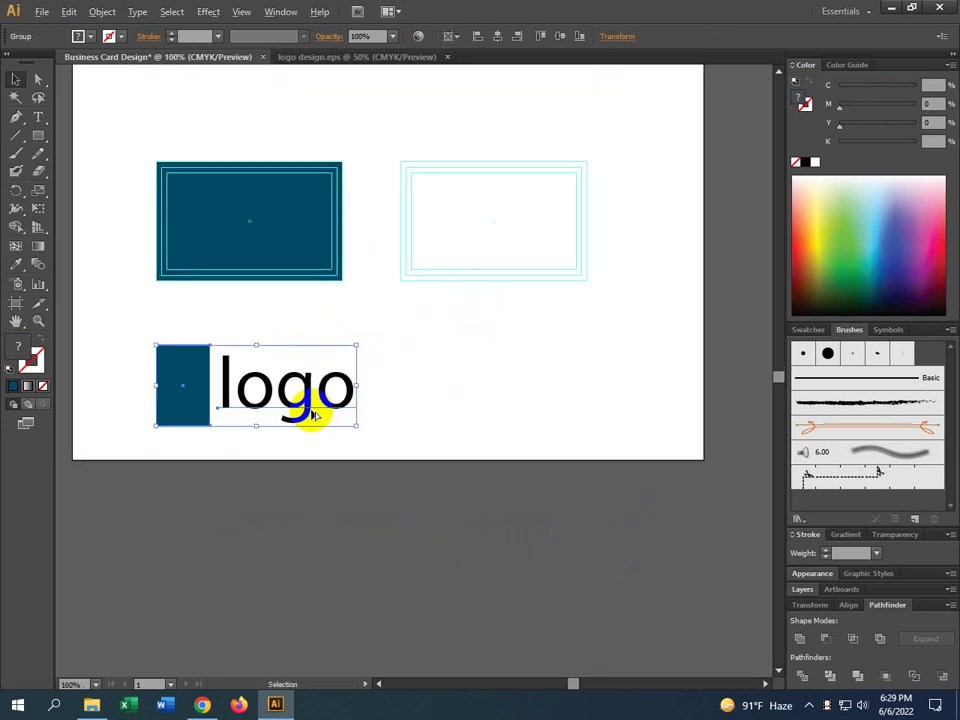
drag(265, 408, 529, 437)
click(591, 522)
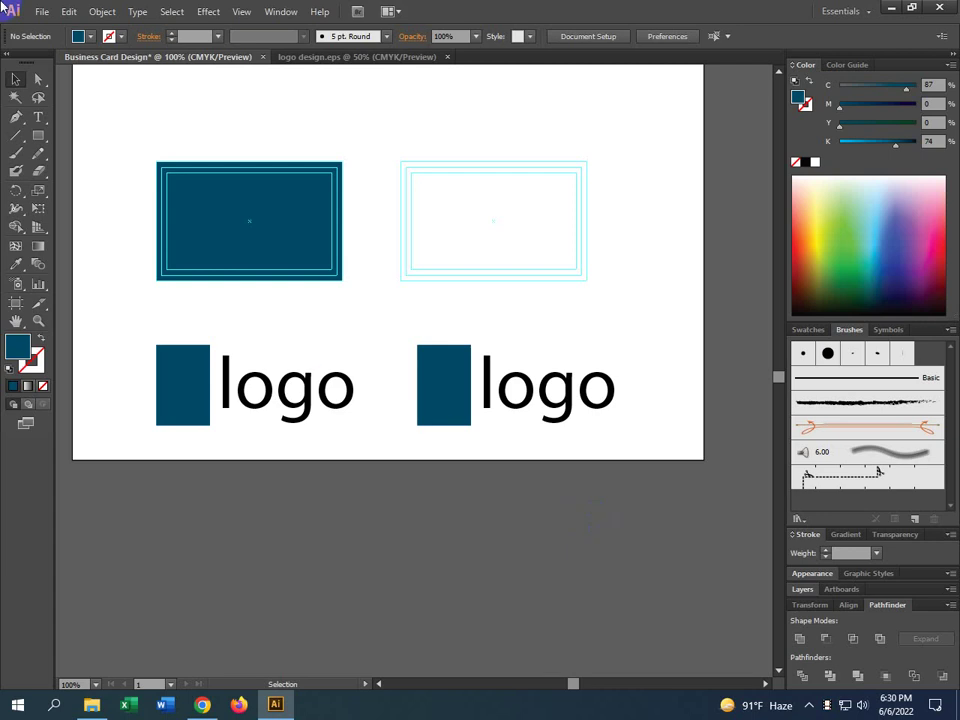
Shrink the left logo group and drag it up onto the dark teal card
click(214, 383)
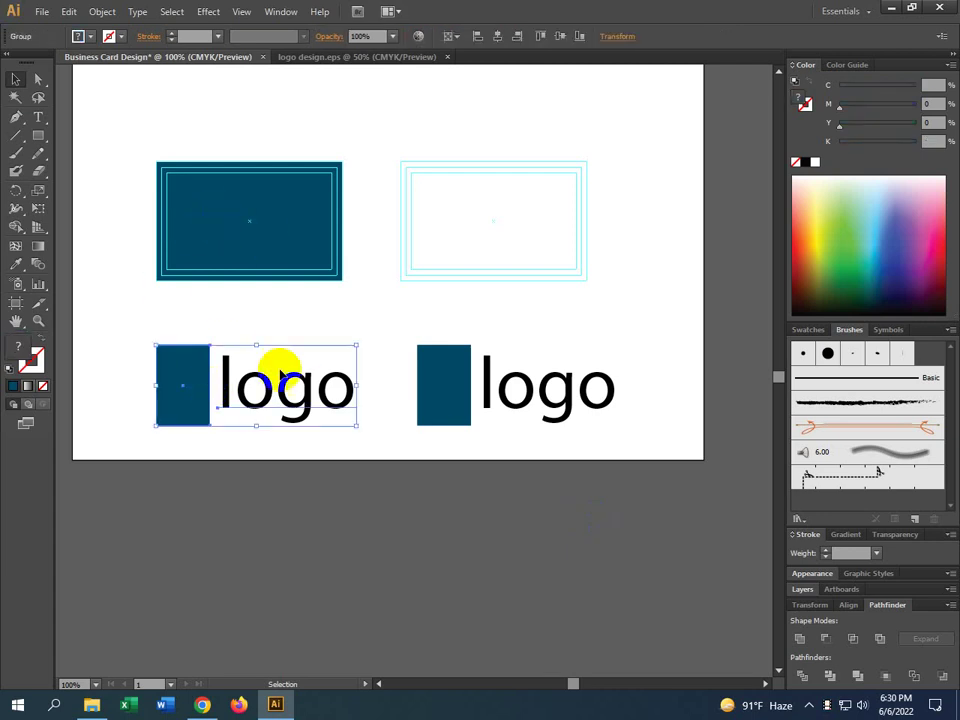
drag(357, 345, 315, 364)
click(316, 368)
drag(290, 408, 272, 246)
scroll(272, 246, up, 3)
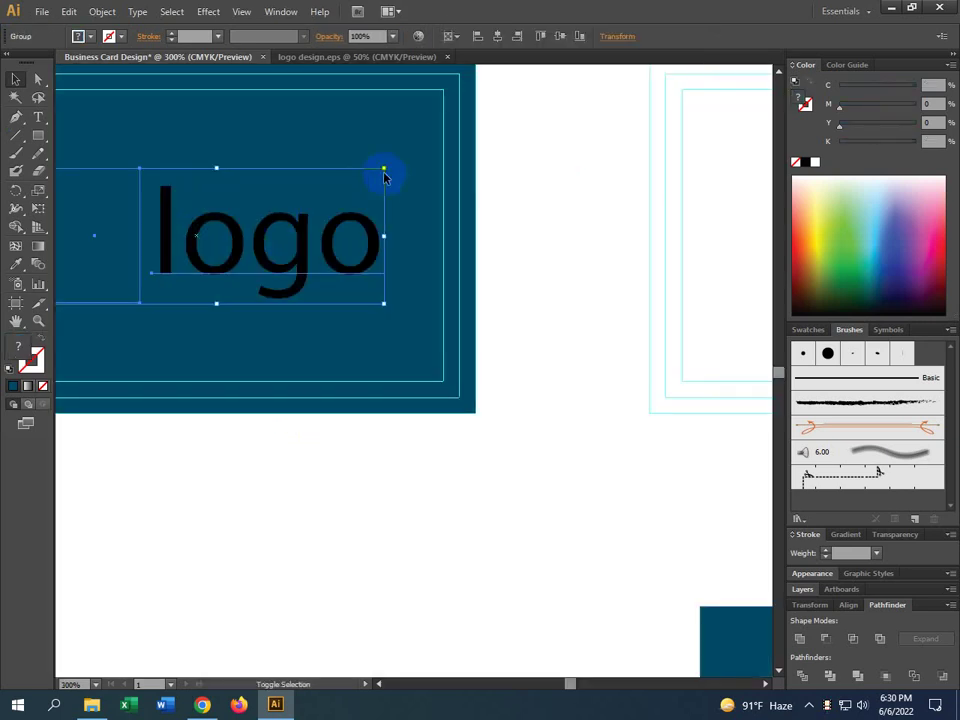
drag(383, 170, 358, 195)
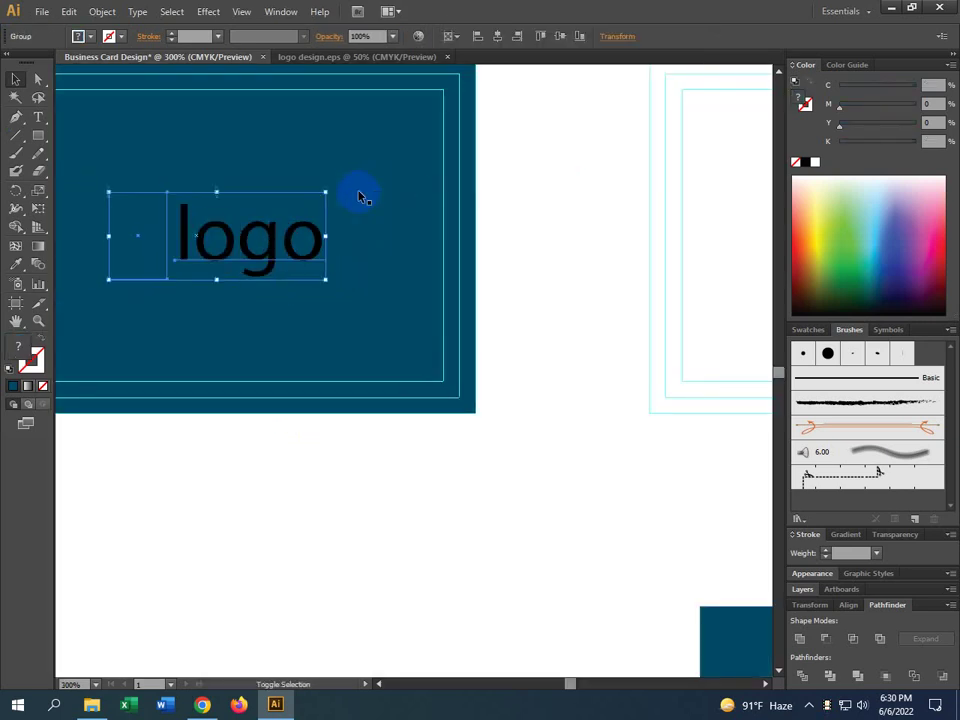
Reframe the view around the teal card and reselect the logo group on it
drag(315, 493, 450, 525)
scroll(450, 525, down, 1)
click(446, 524)
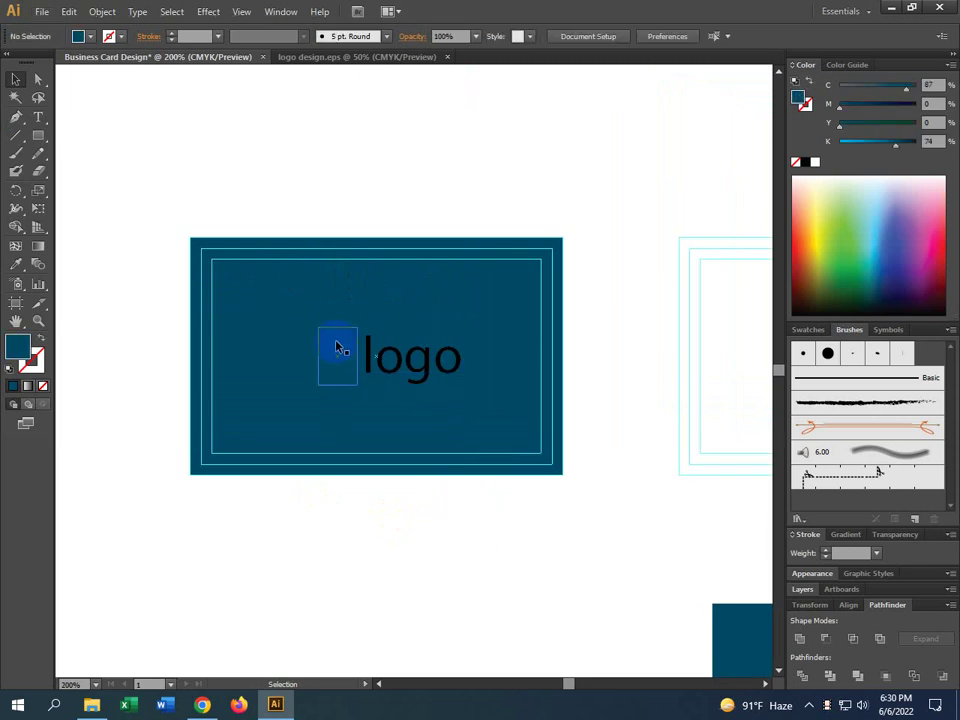
drag(569, 516, 385, 388)
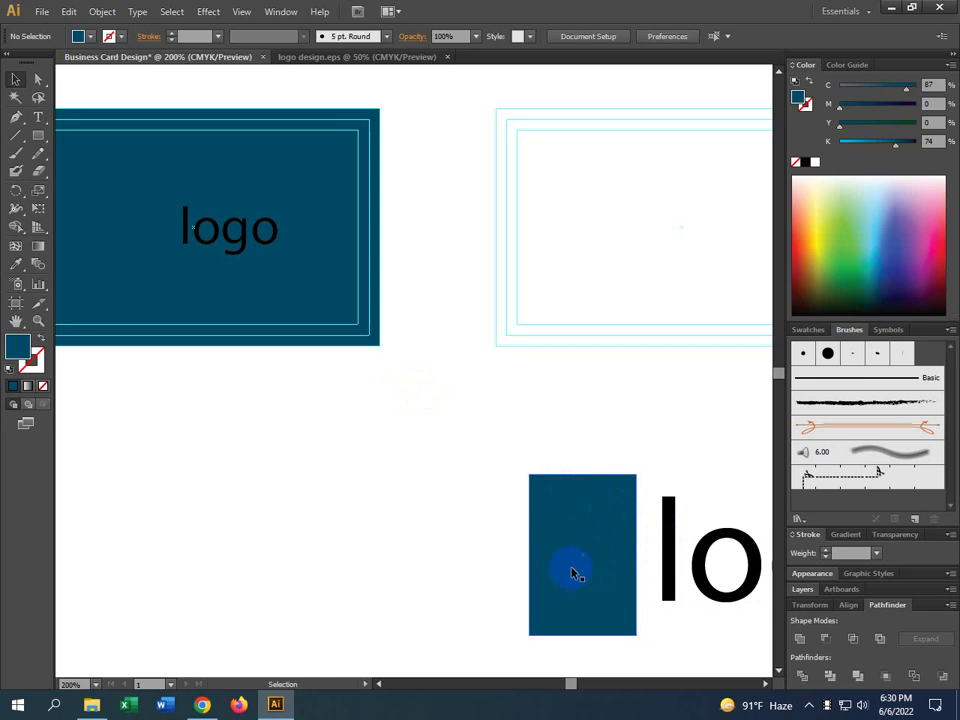
drag(315, 544, 493, 594)
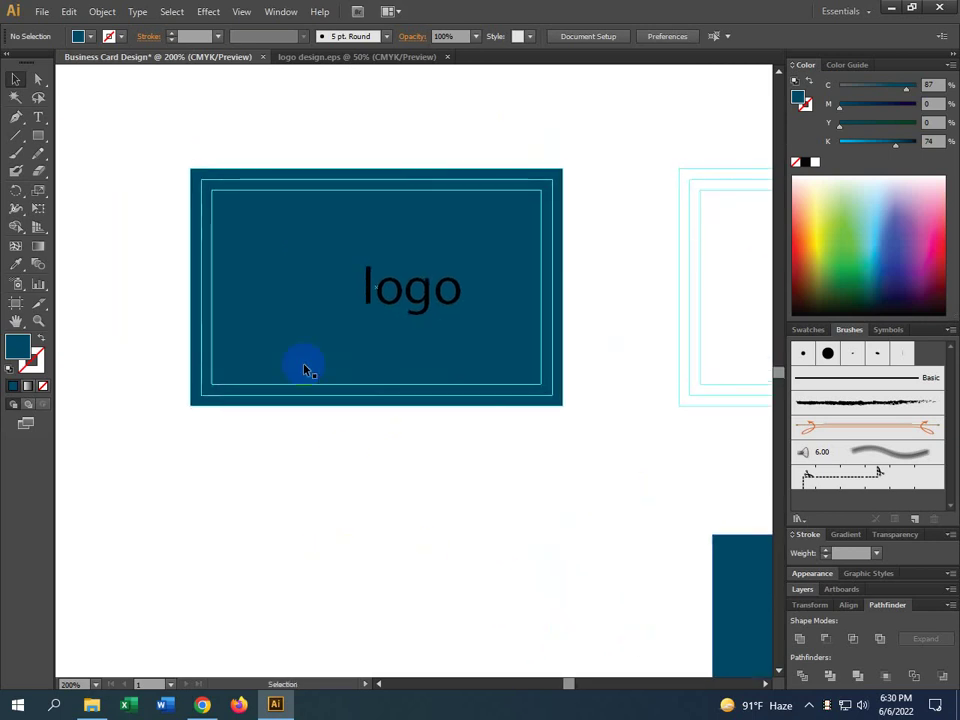
click(340, 288)
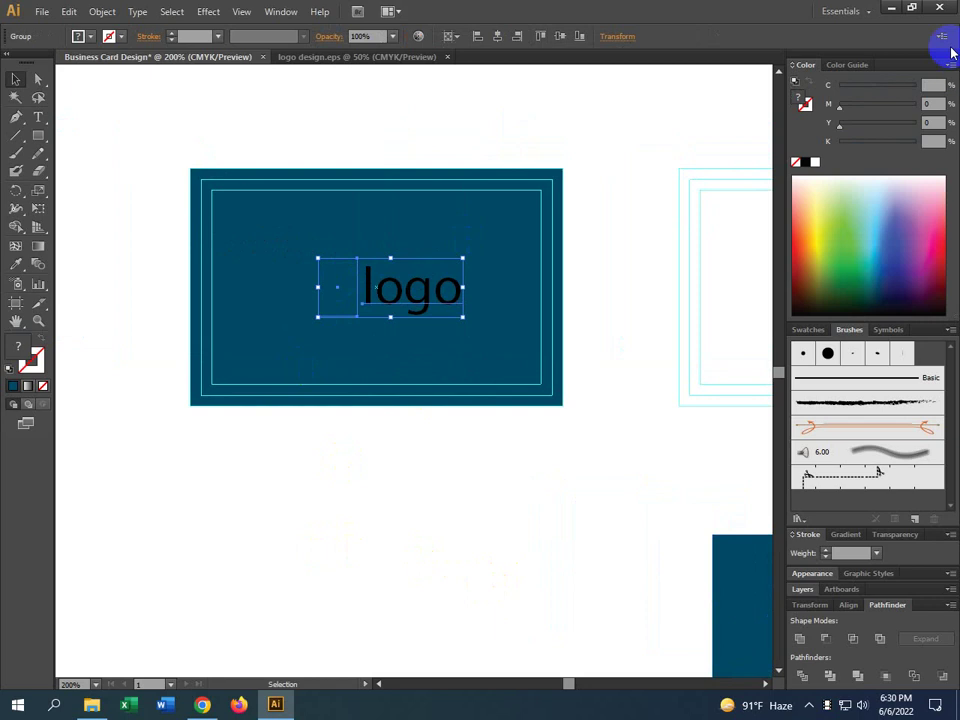
Toggle the Color panel between the colour guide shades and the sliders, and browse the panel list
click(815, 163)
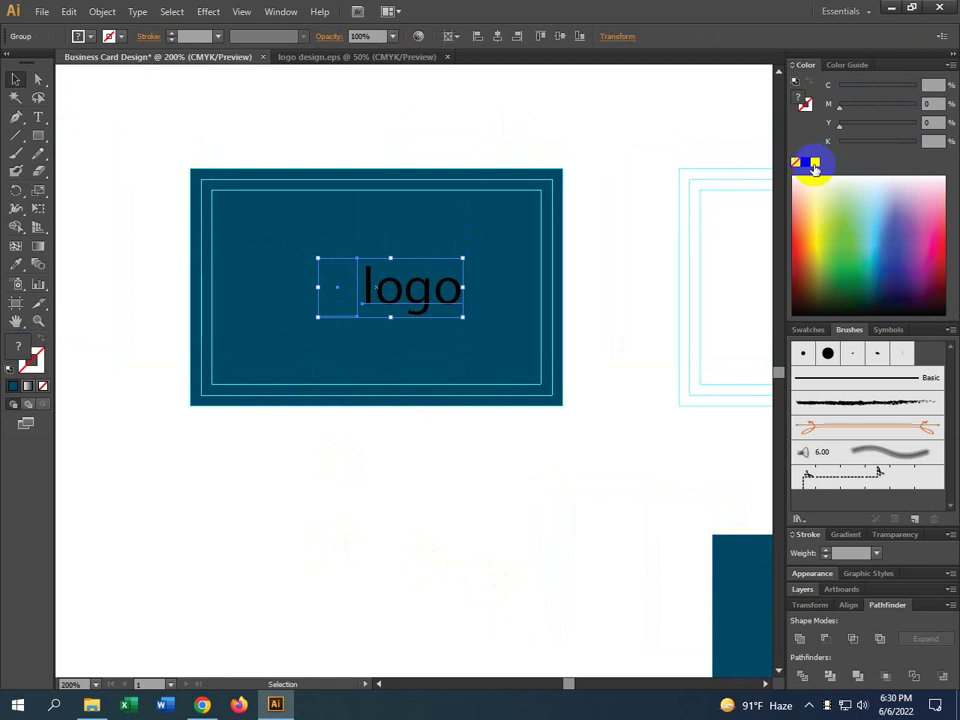
click(855, 65)
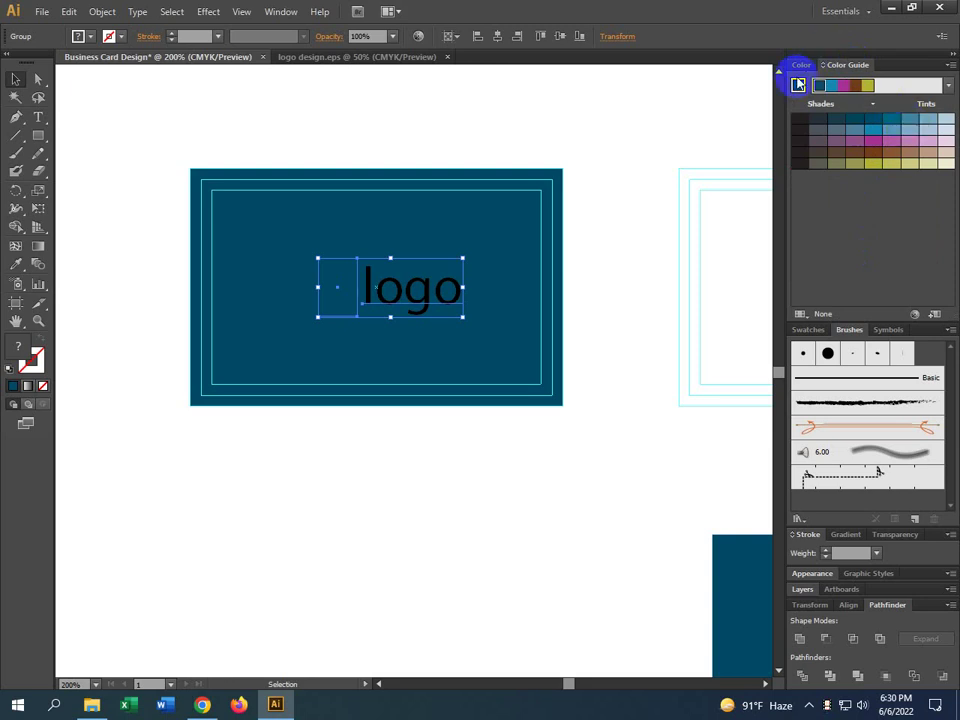
click(800, 70)
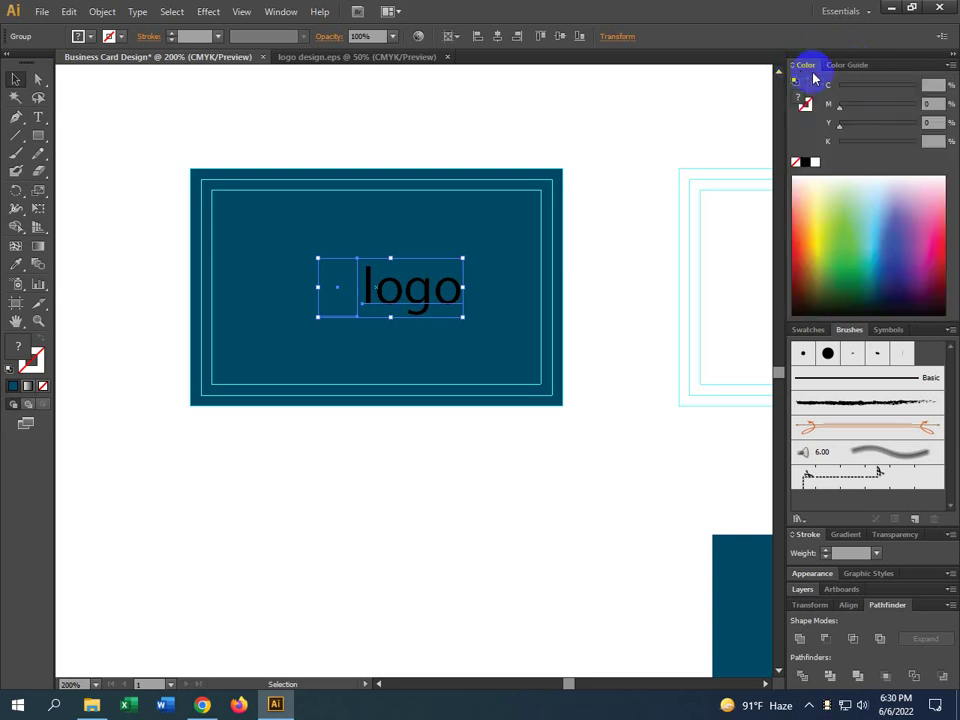
click(280, 11)
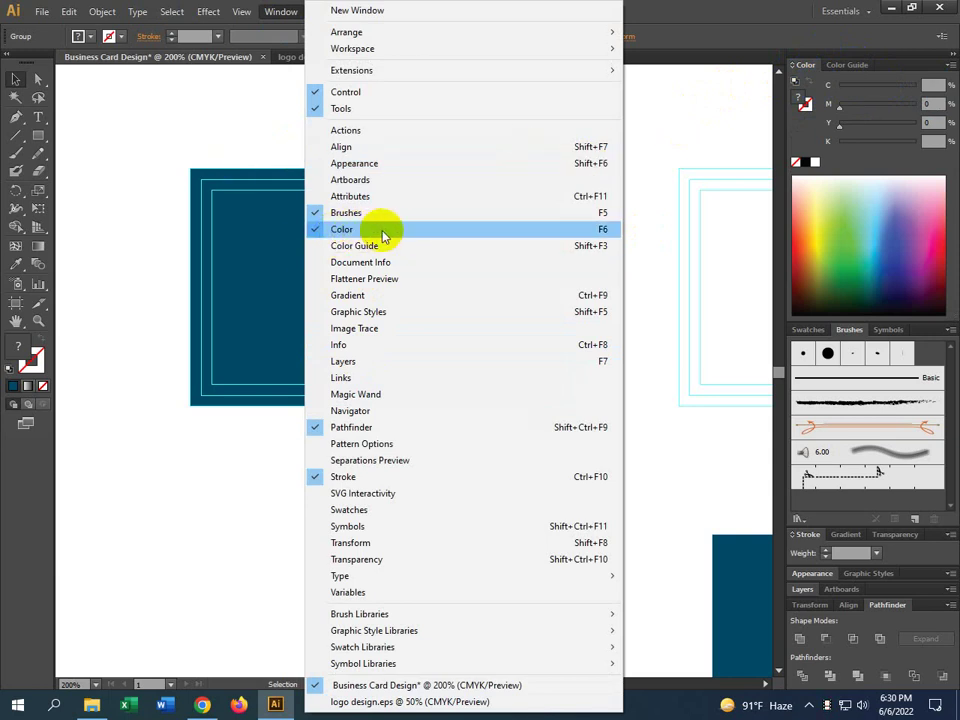
click(111, 251)
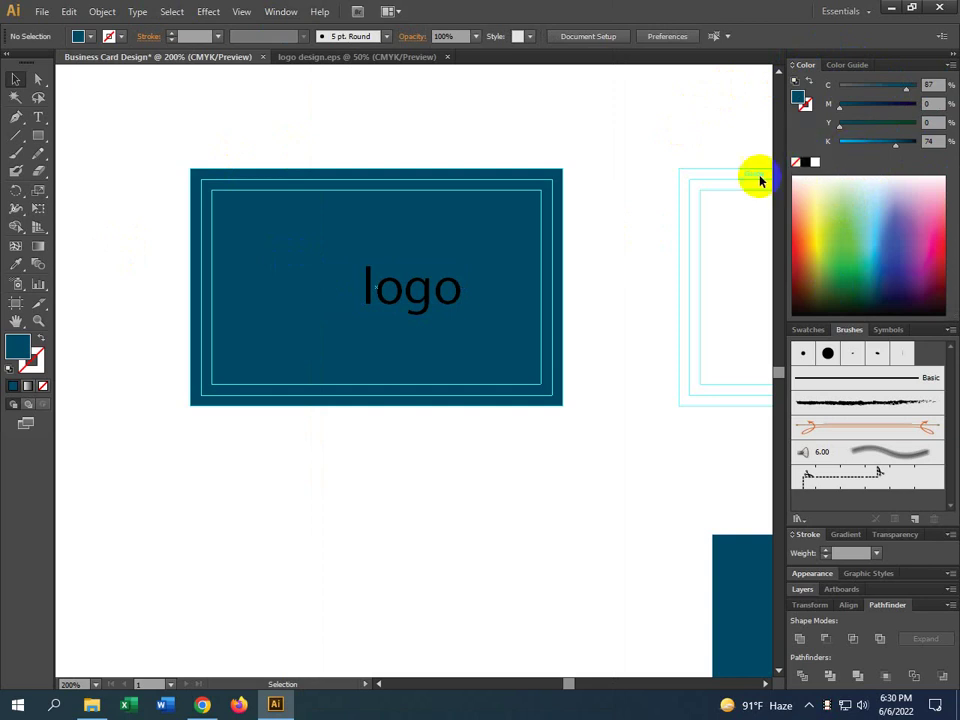
Fill the logo group, block and 'logo' text, white and shift it slightly left
click(430, 290)
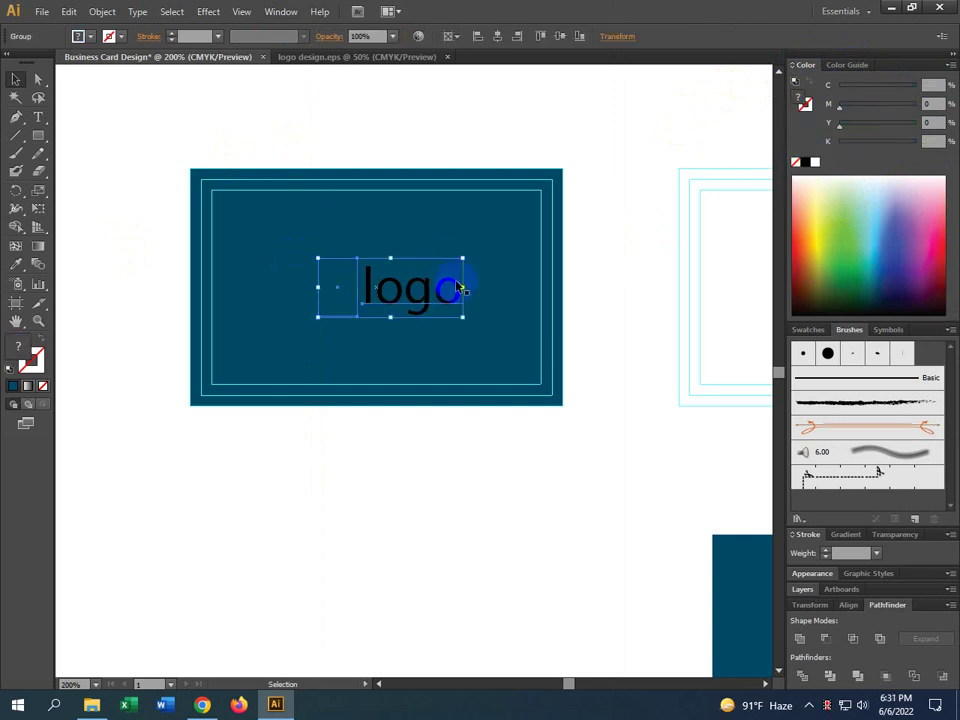
click(815, 165)
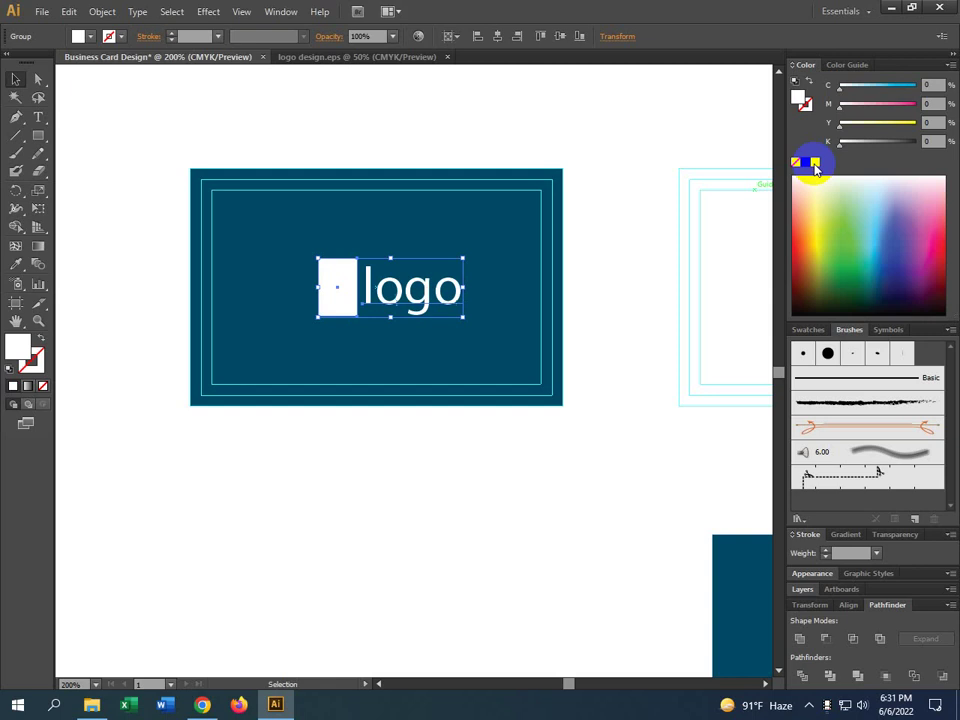
click(617, 396)
drag(420, 308, 417, 312)
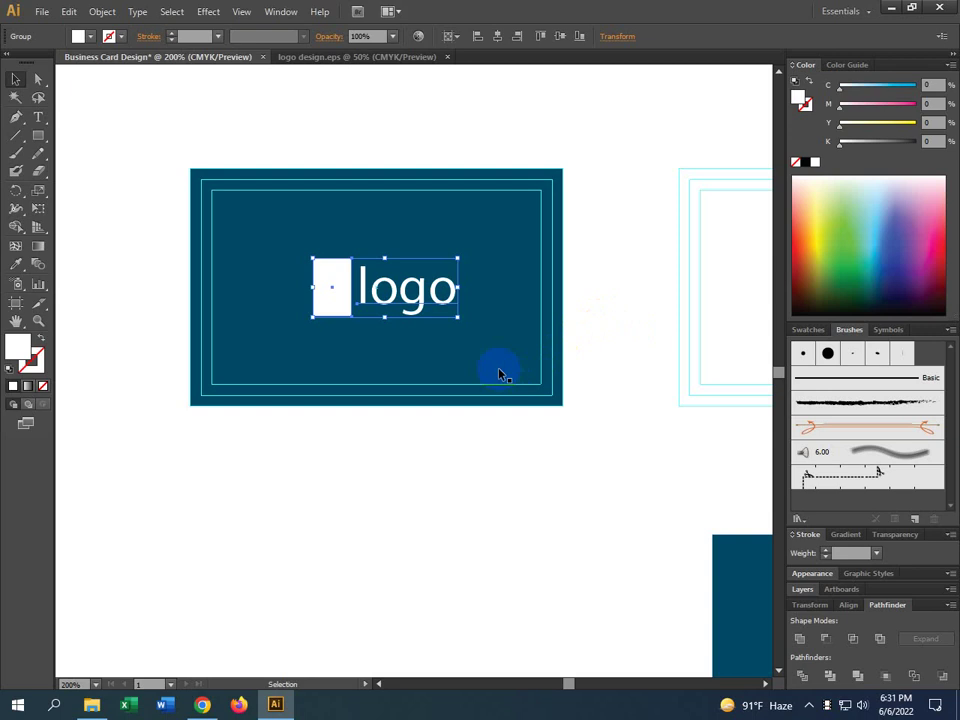
Reposition the white logo group, undoing one move and nudging it left until centred on the card
click(512, 506)
drag(574, 499, 534, 509)
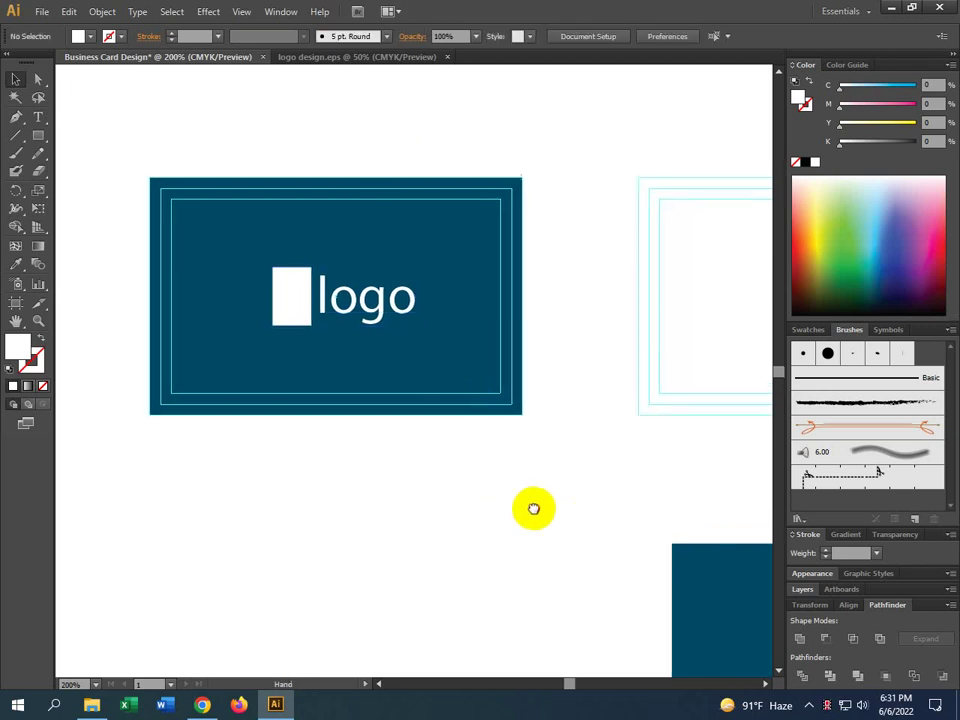
click(336, 290)
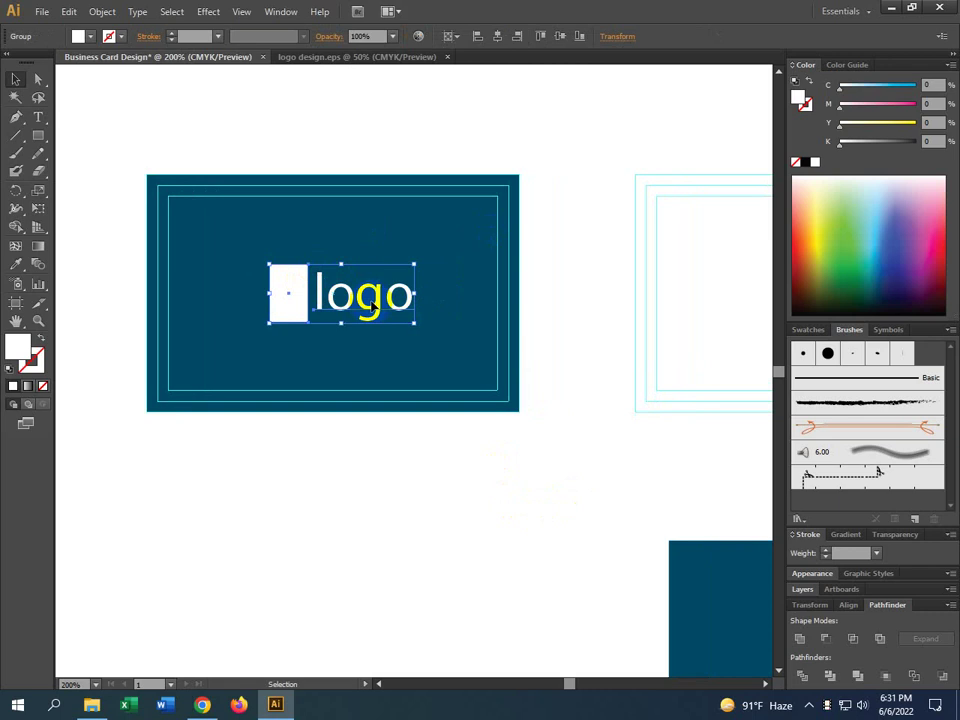
key(ctrl+z)
drag(282, 285, 292, 297)
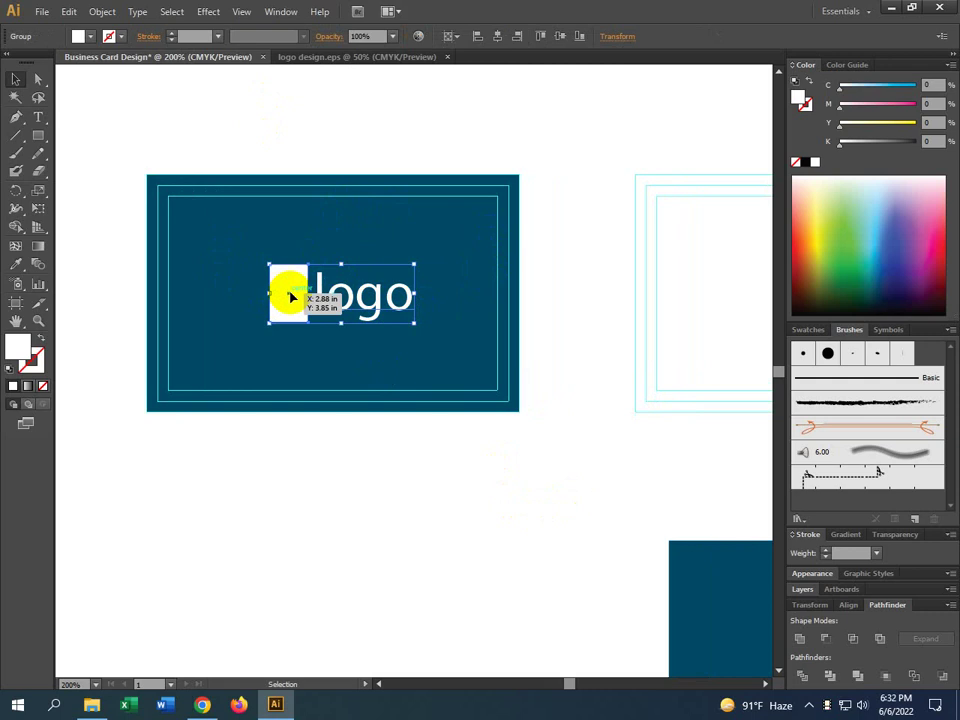
drag(292, 297, 292, 297)
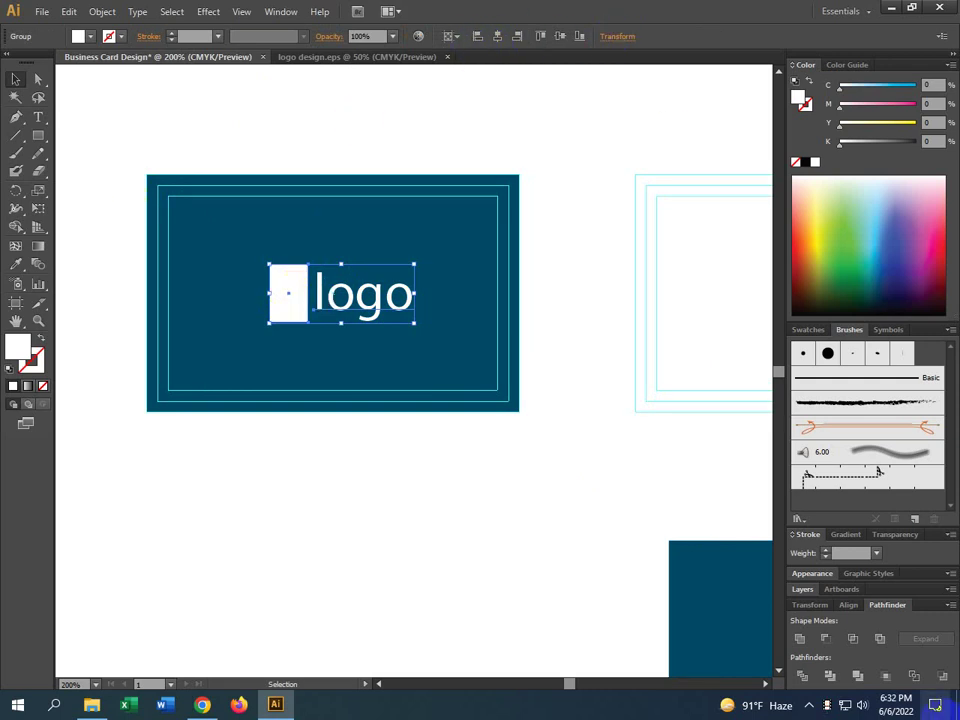
click(849, 606)
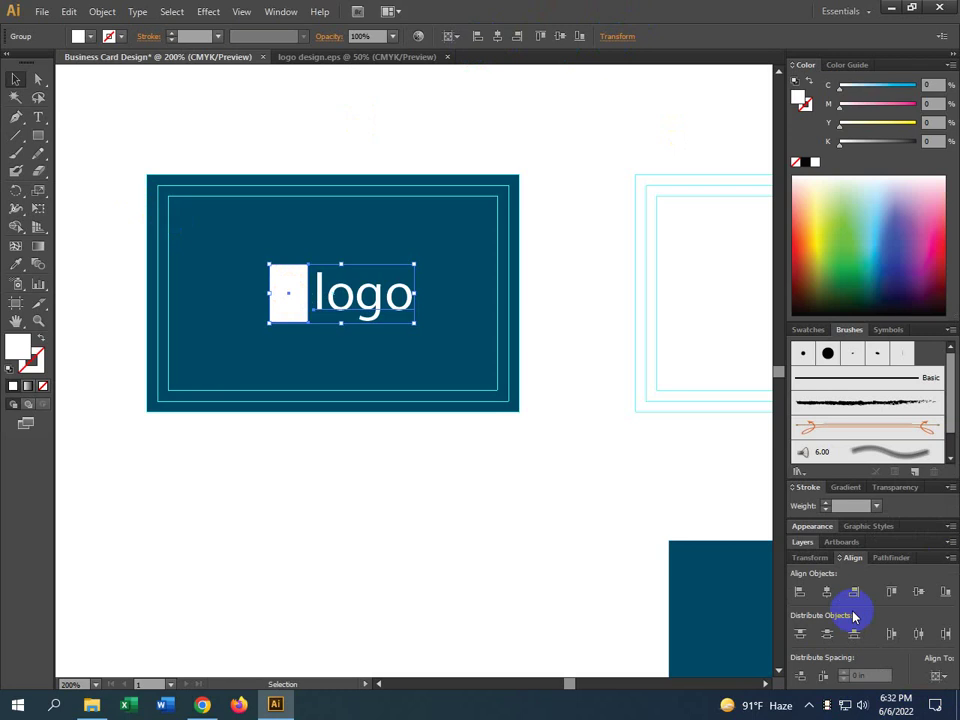
click(506, 528)
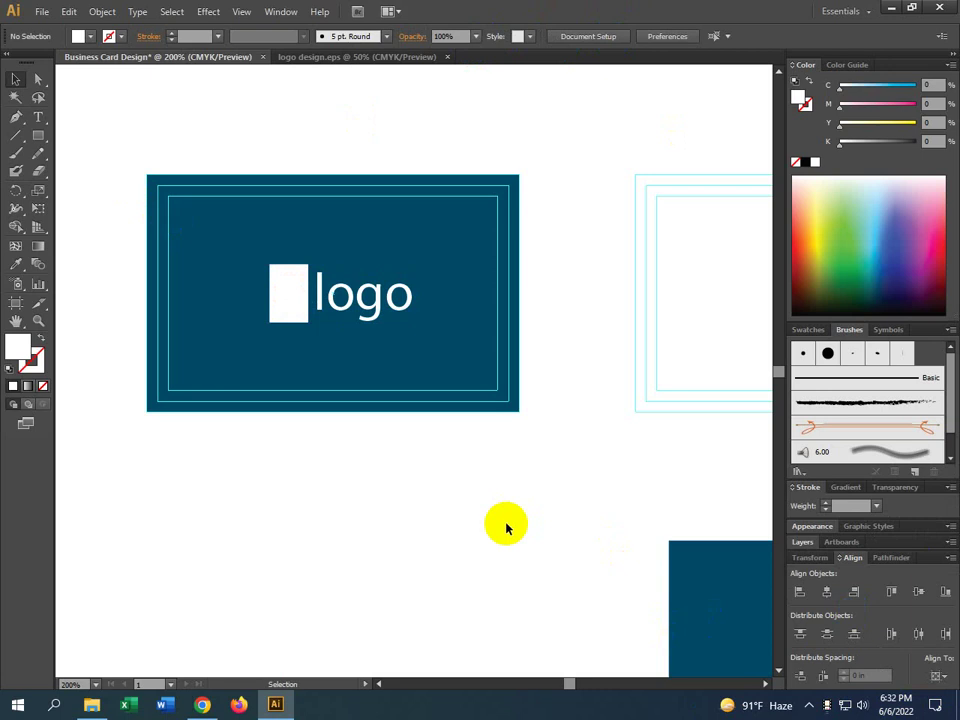
drag(375, 306, 378, 312)
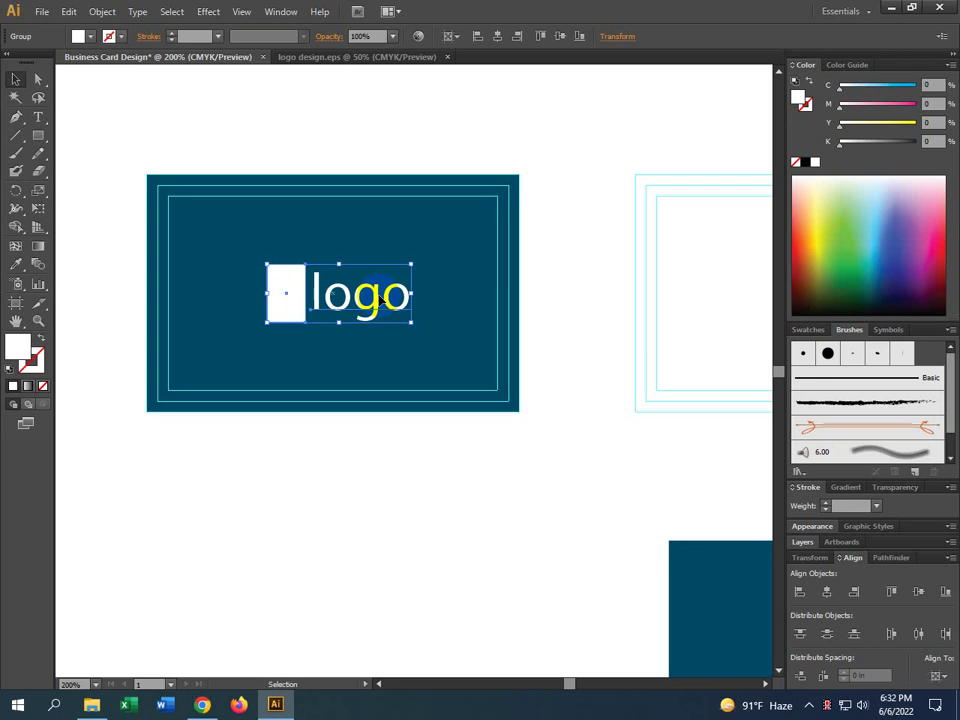
click(414, 499)
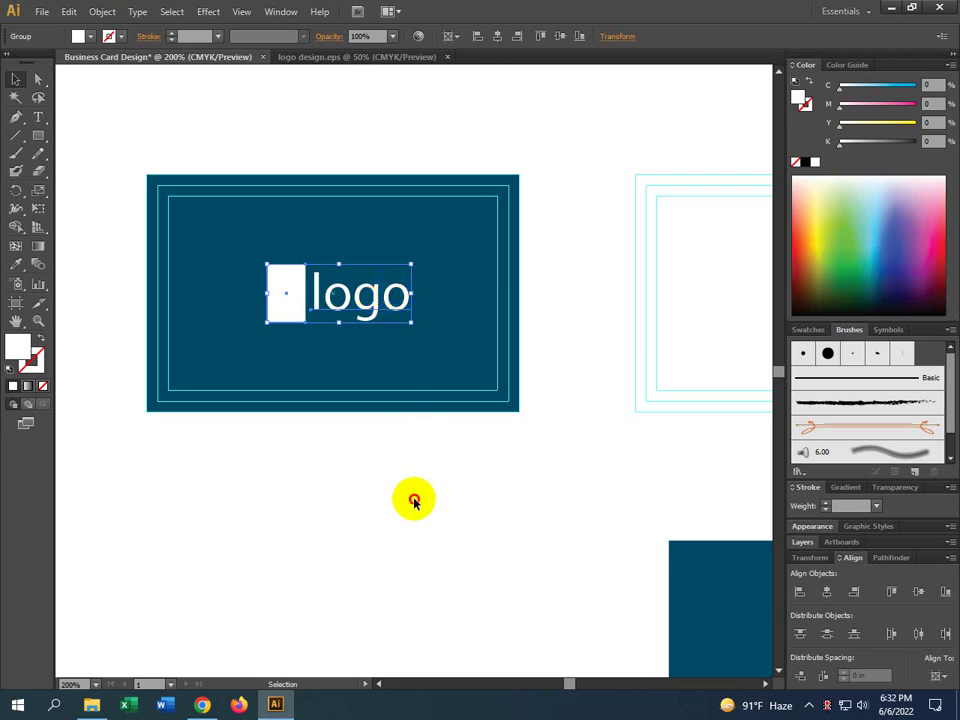
click(343, 300)
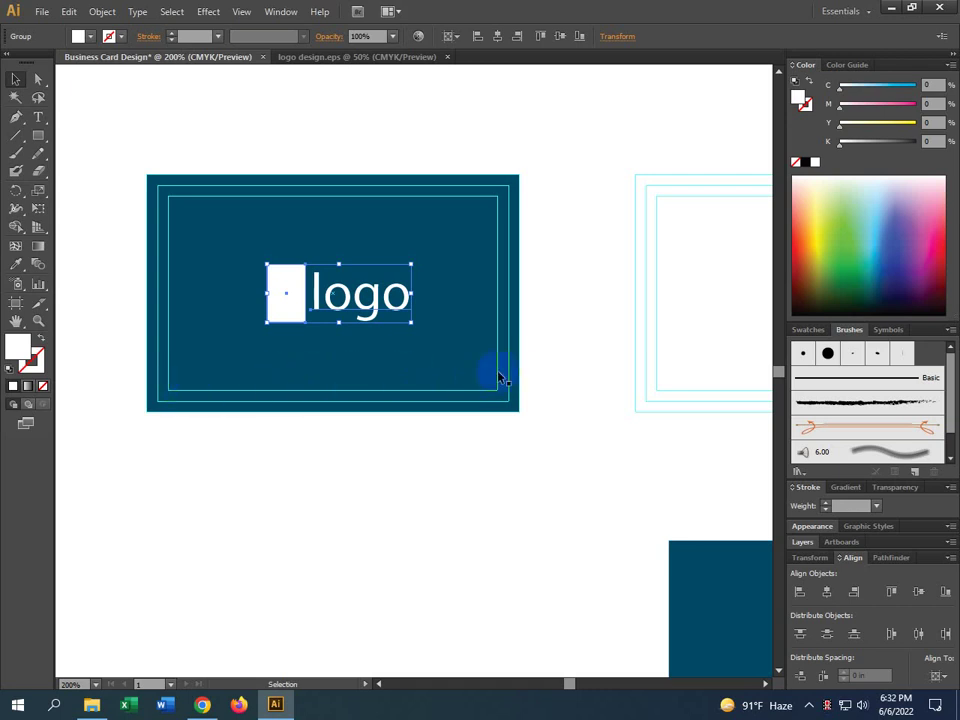
Draw a thin white bar along the card's bottom and make it slightly taller
click(38, 135)
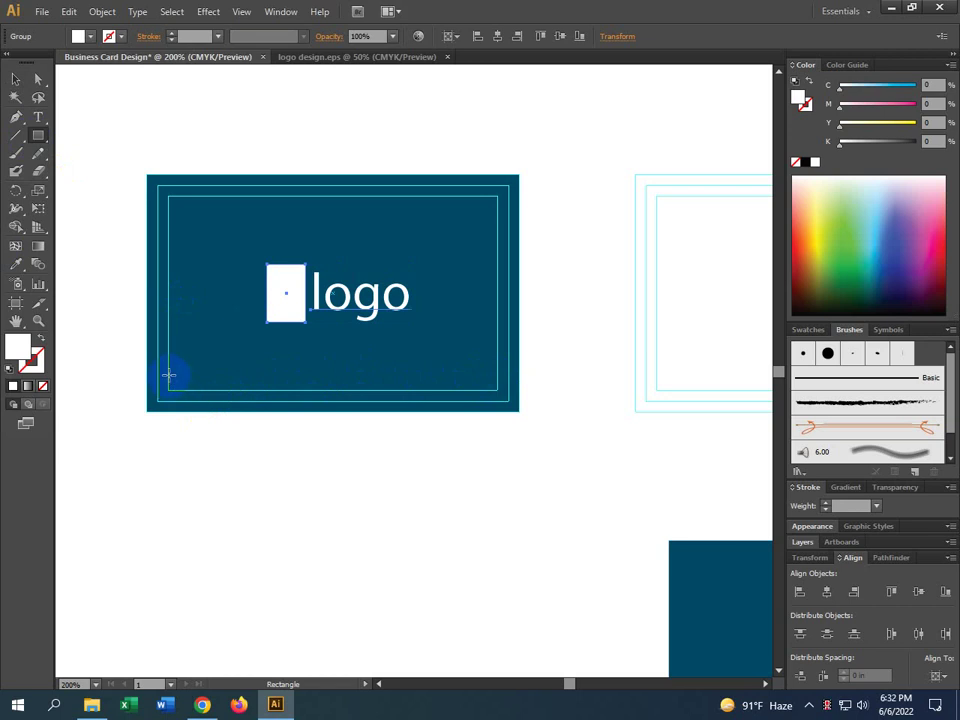
mouse_move(168, 377)
mouse_down()
mouse_move(235, 388)
mouse_move(497, 390)
mouse_up()
click(16, 79)
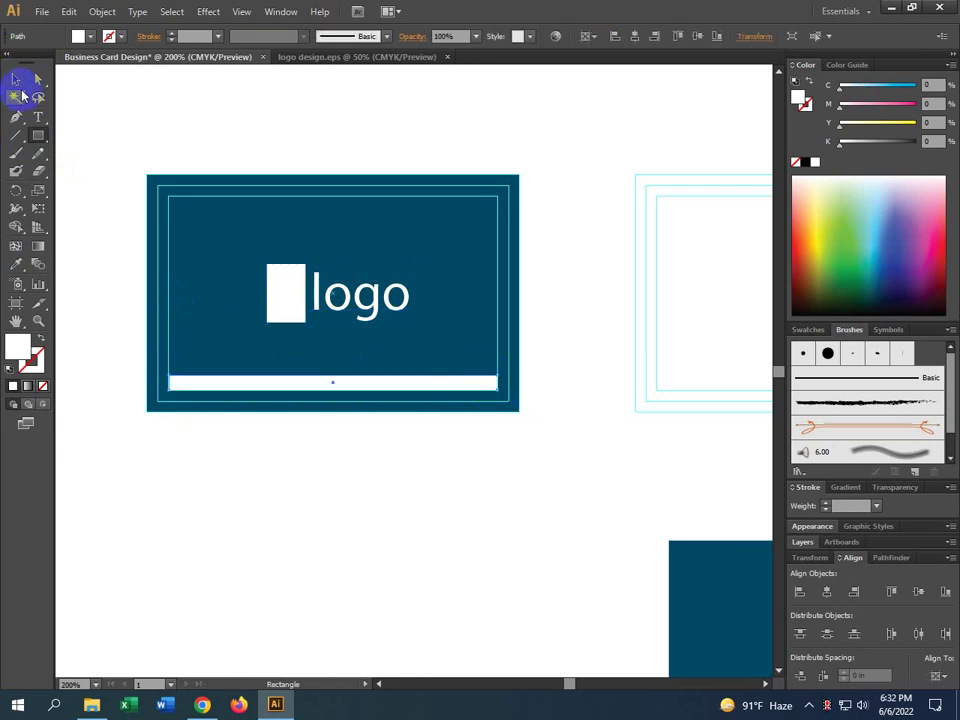
drag(338, 378, 336, 374)
click(116, 354)
alt+scroll(210, 399, up, 2)
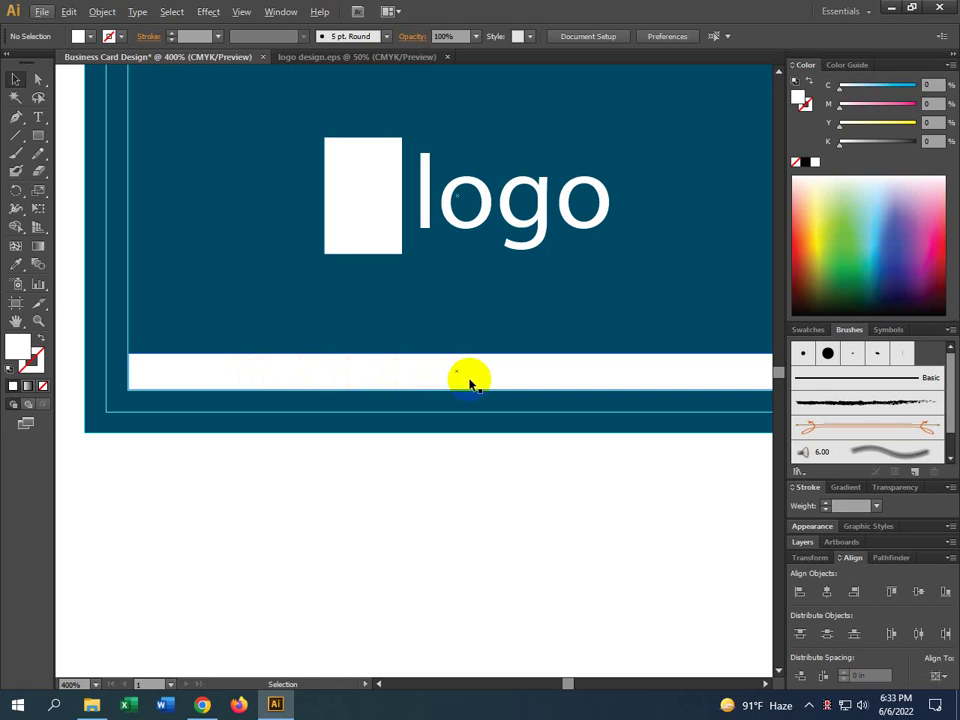
scroll(318, 357, down, 2)
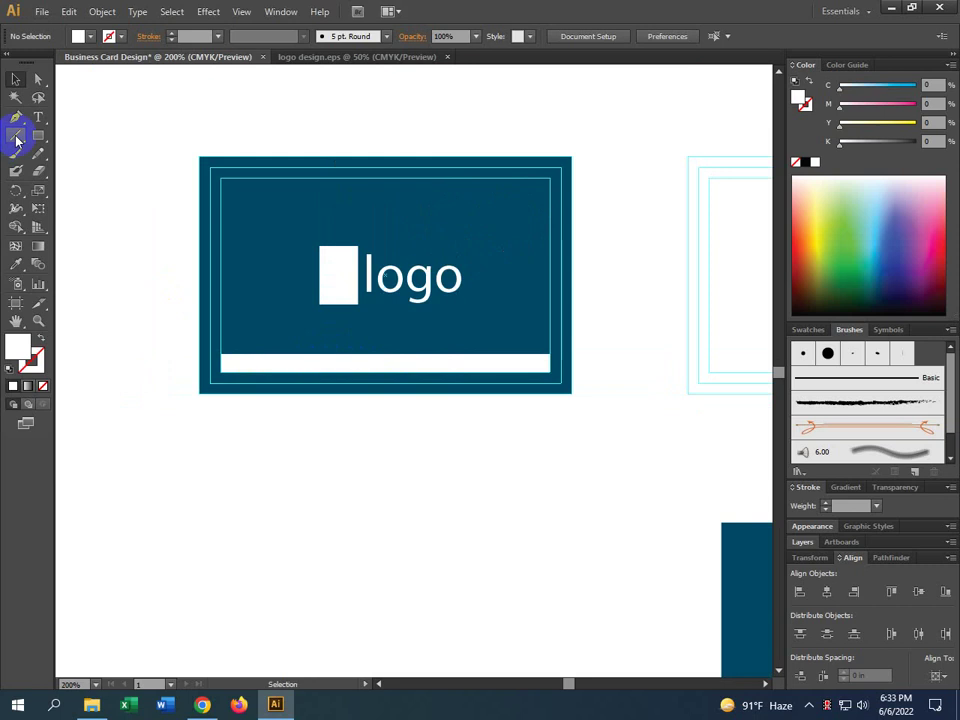
Delete that bar and redraw a thin white bar across the card's bottom
key(a)
click(226, 363)
key(Delete)
key(v)
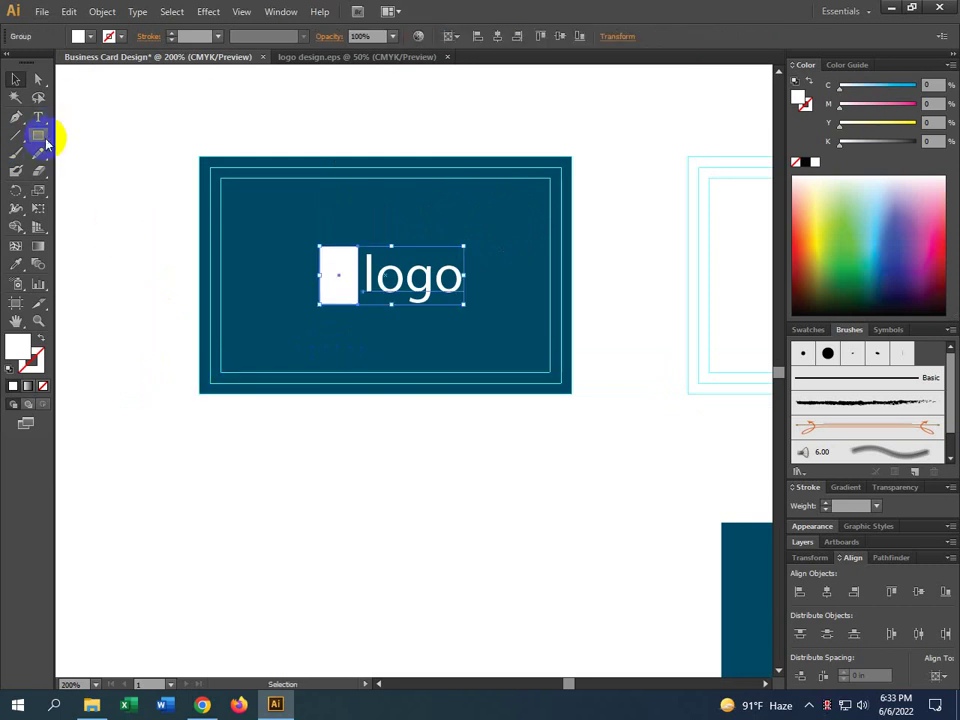
click(44, 139)
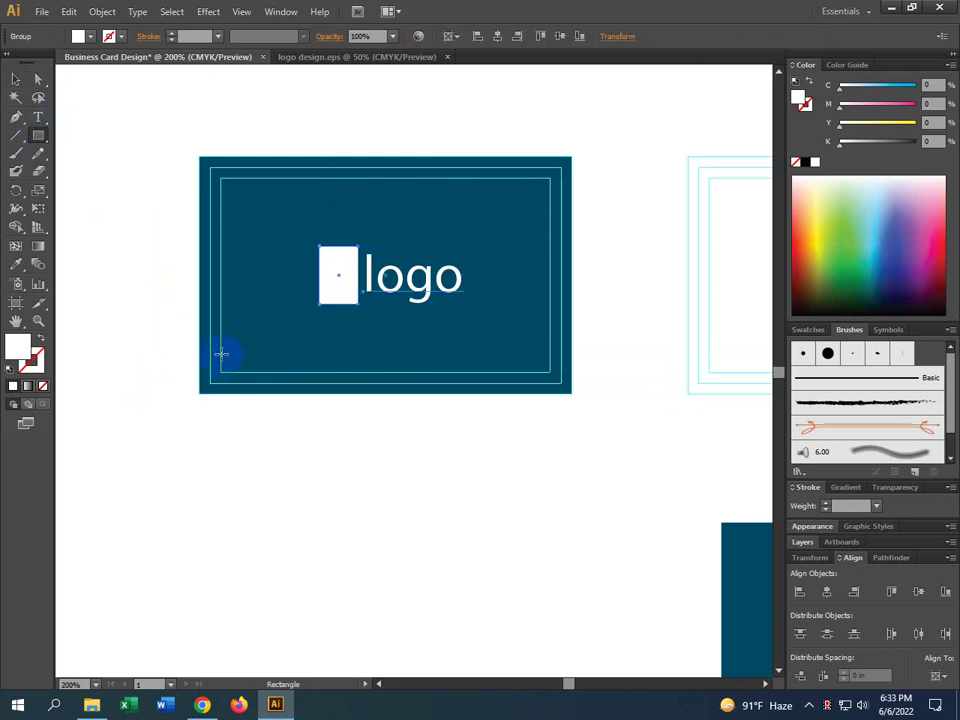
drag(221, 354, 549, 372)
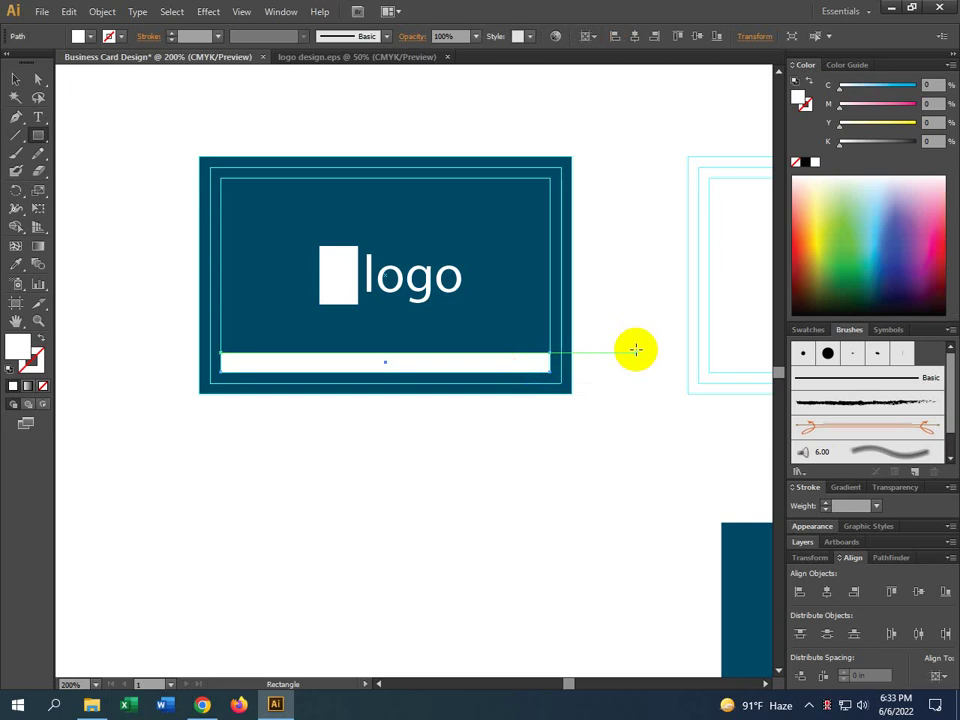
Stretch the bar's ends toward the card edges, then undo to keep them inside the inner guide
click(15, 78)
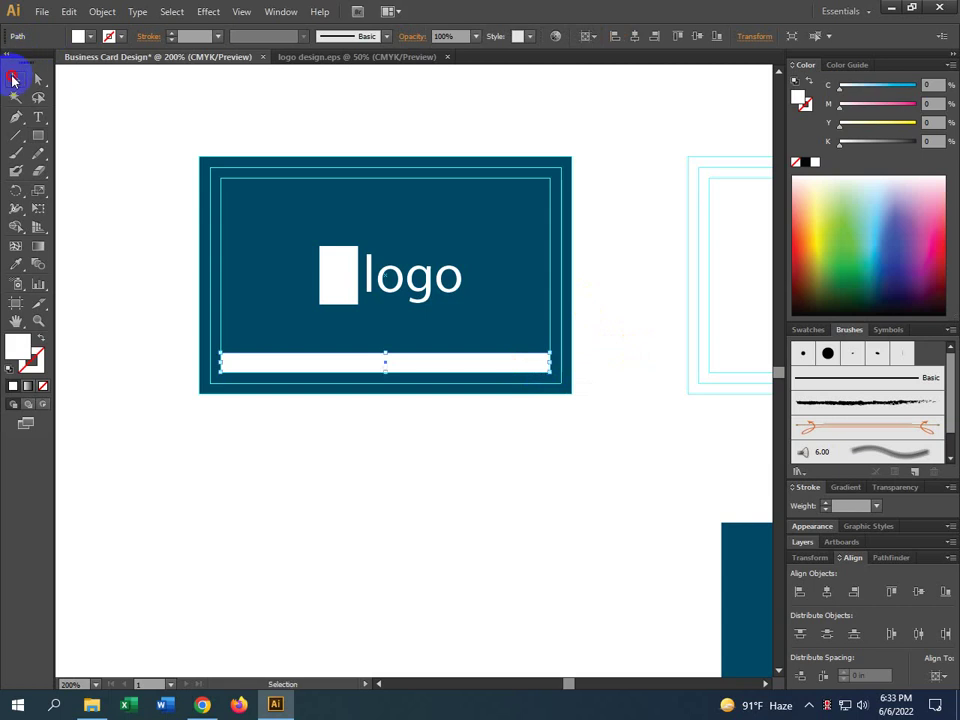
ctrl+click(628, 381)
drag(470, 343, 514, 344)
scroll(514, 358, left, 3)
key(ctrl+minus)
key(ctrl+minus)
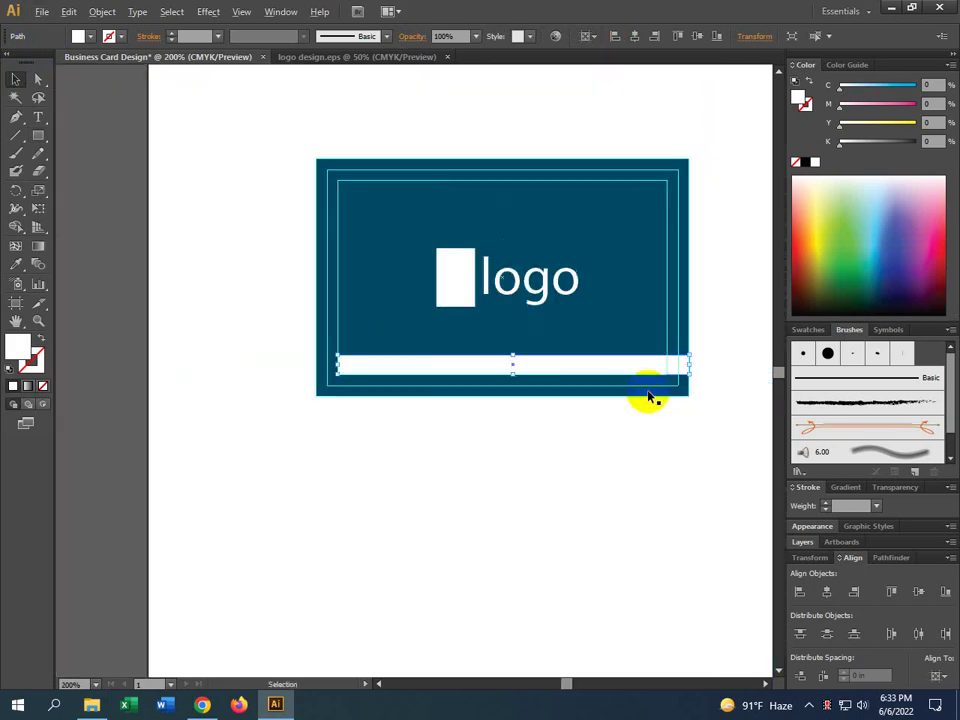
drag(338, 366, 316, 365)
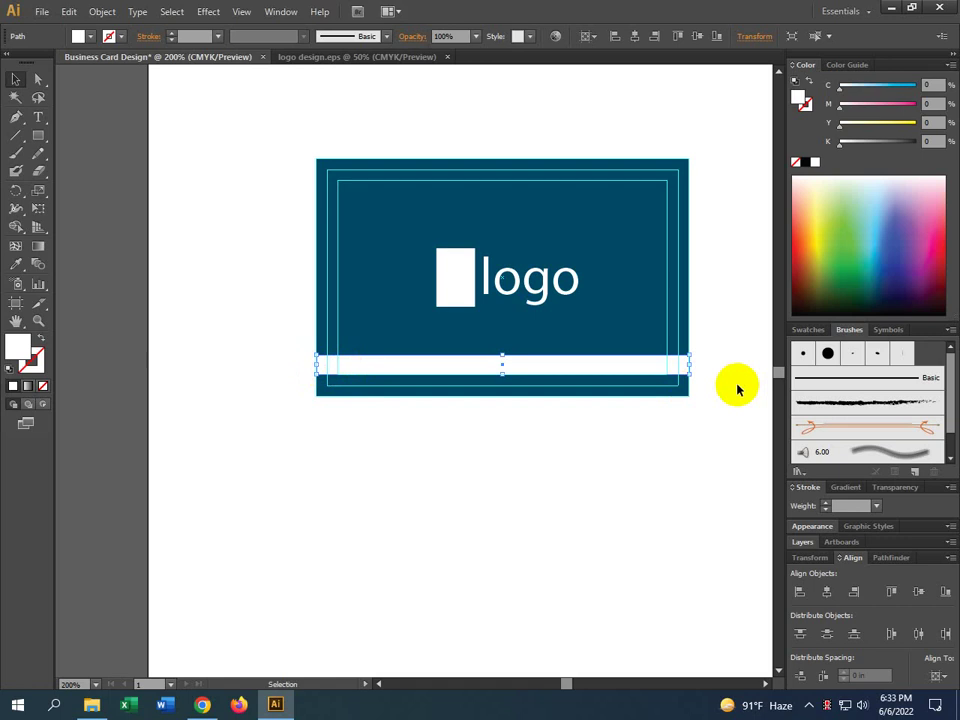
key(a)
key(ctrl+z)
key(ctrl+z)
key(v)
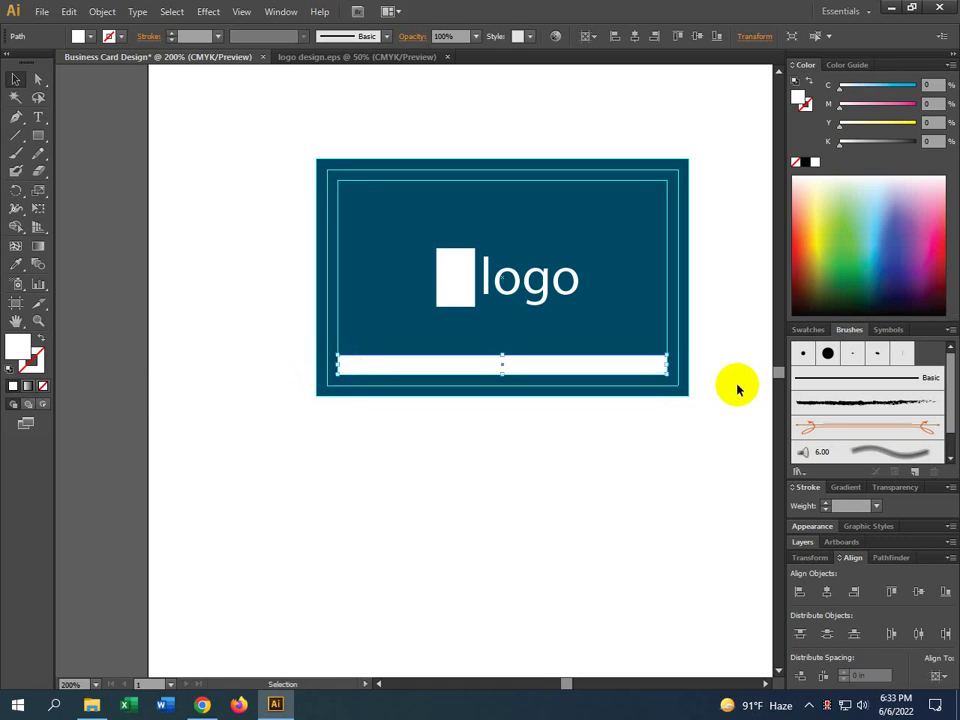
click(593, 443)
scroll(289, 253, down, 1)
key(ctrl+plus)
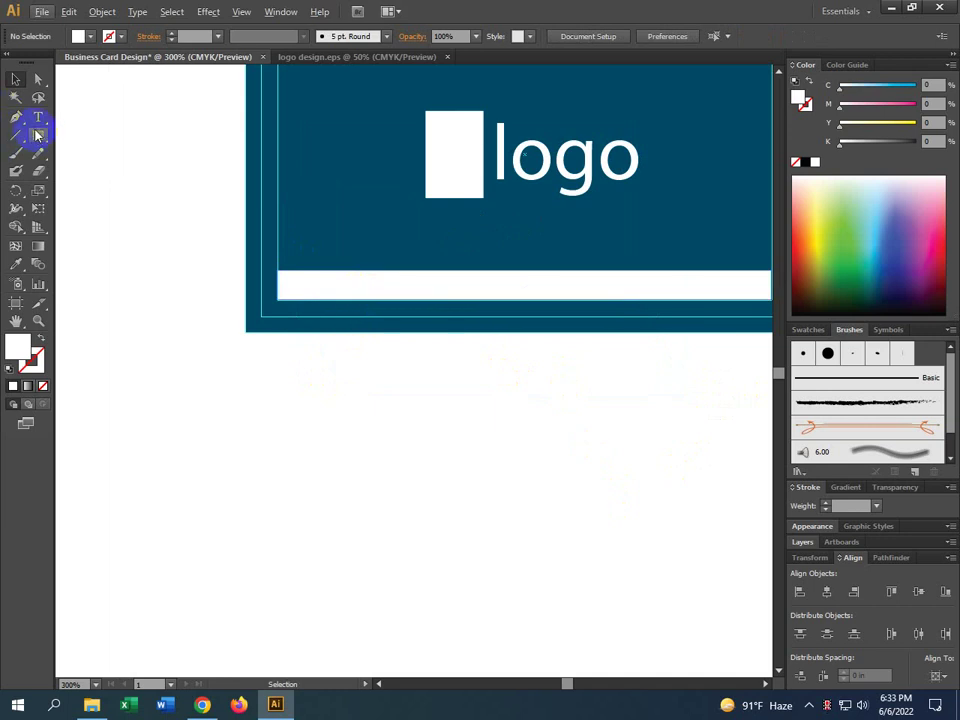
click(38, 116)
click(391, 468)
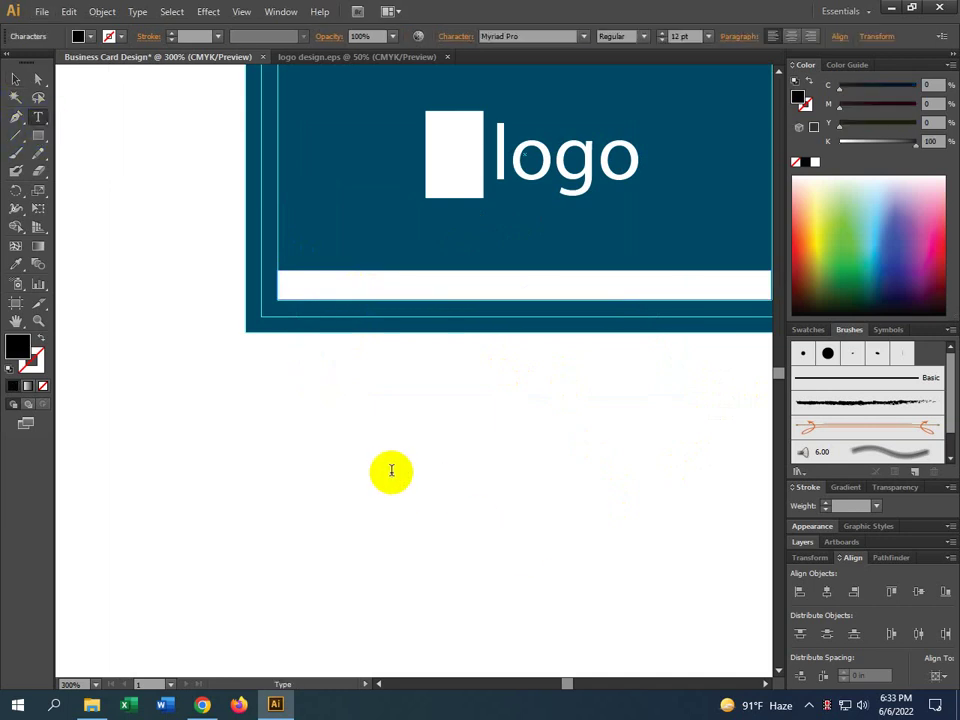
text(0000)
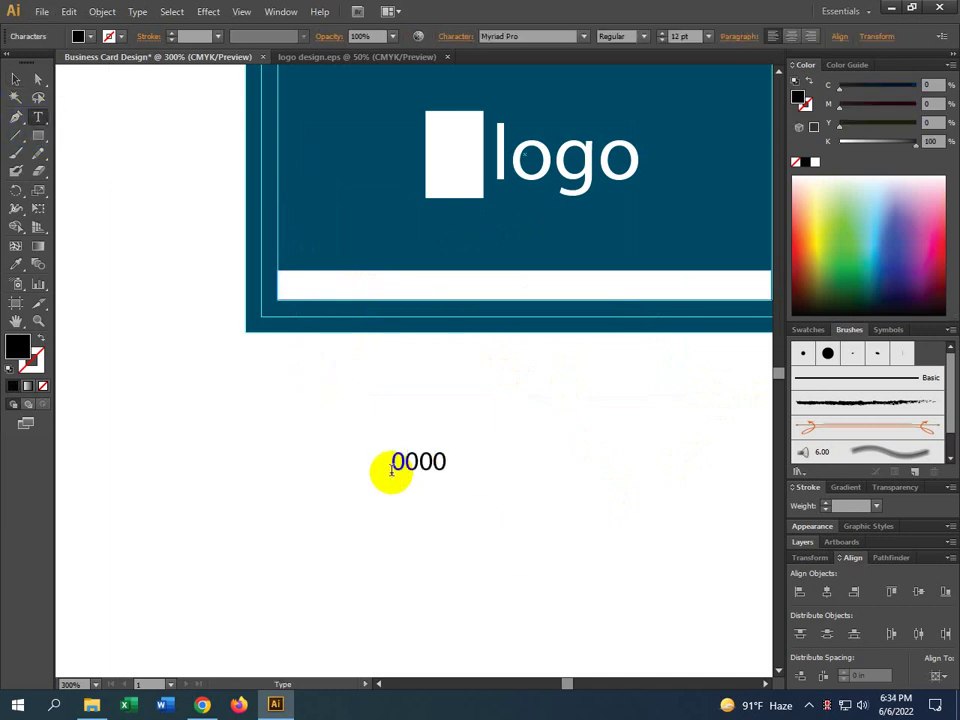
key(ctrl+z)
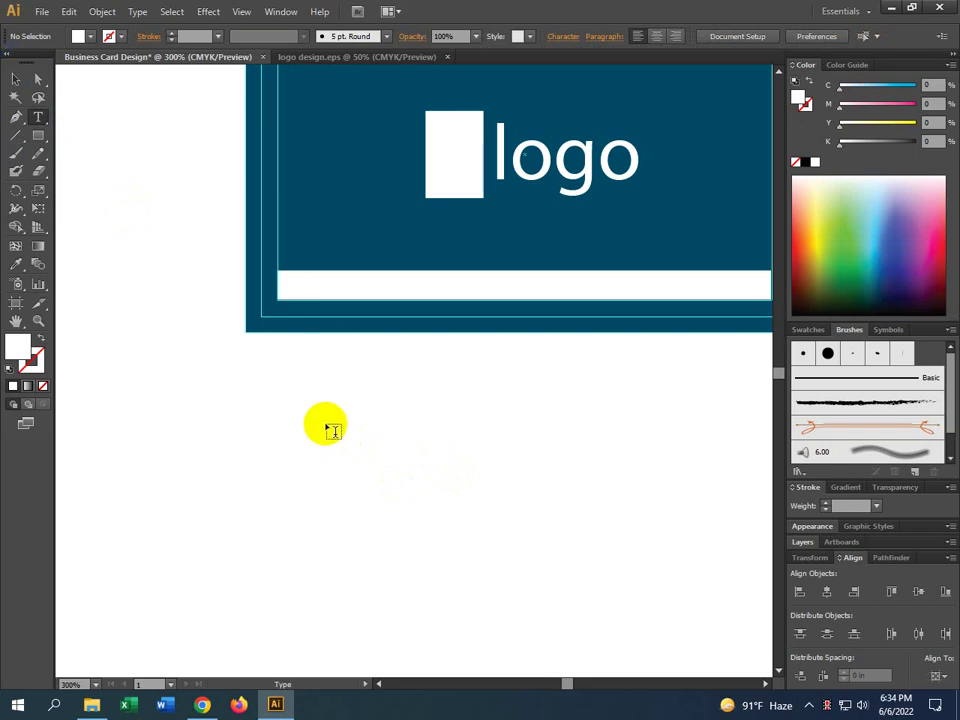
click(326, 427)
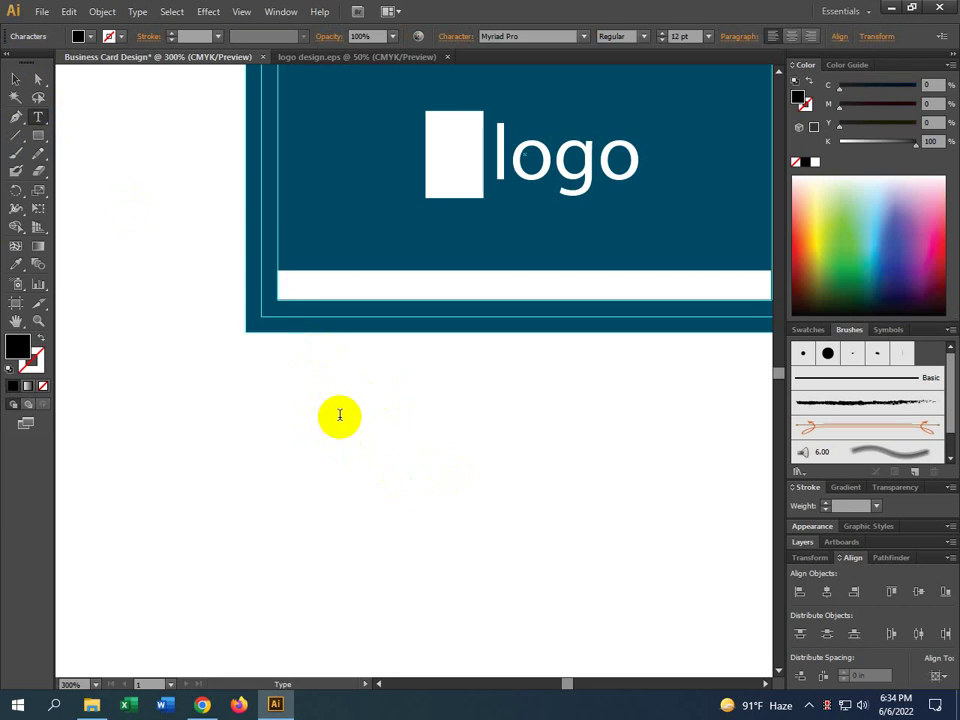
text(00000000)
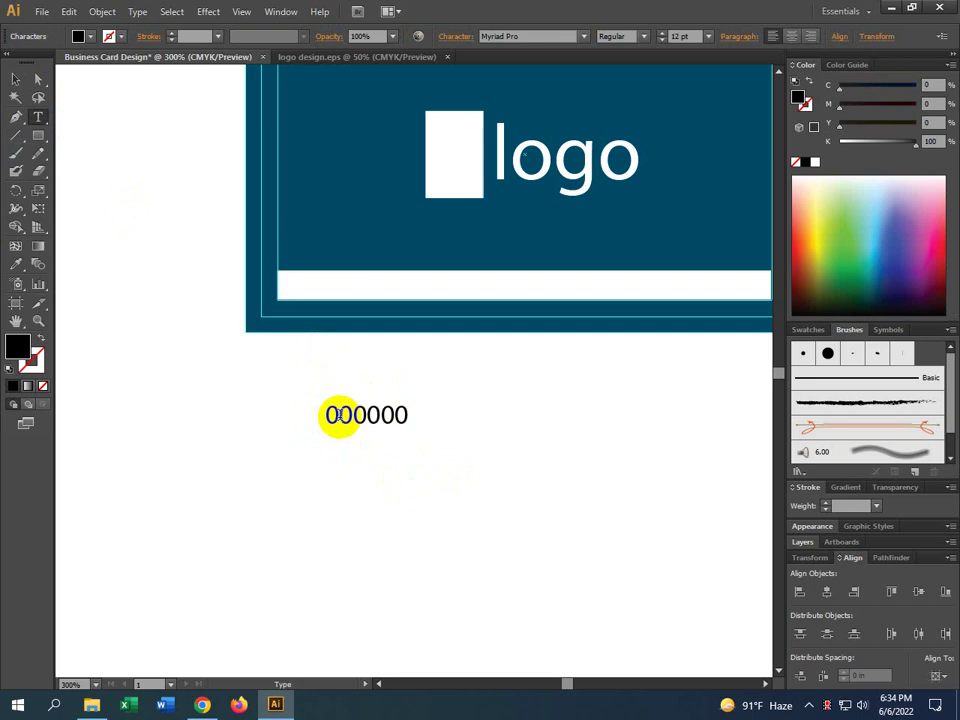
text(00)
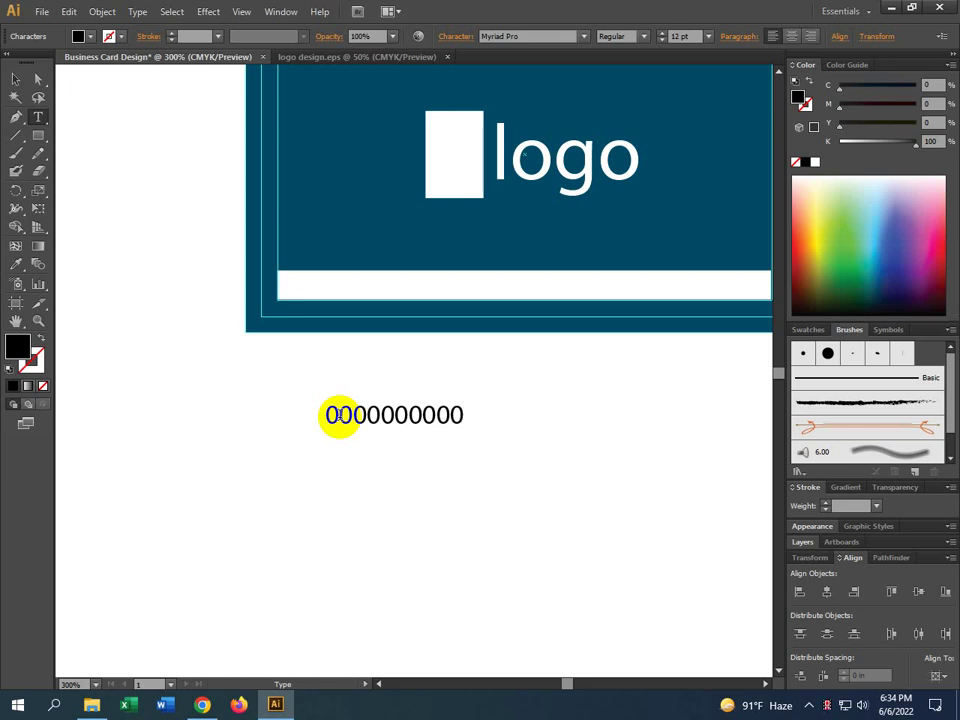
scroll(393, 370, down, 10)
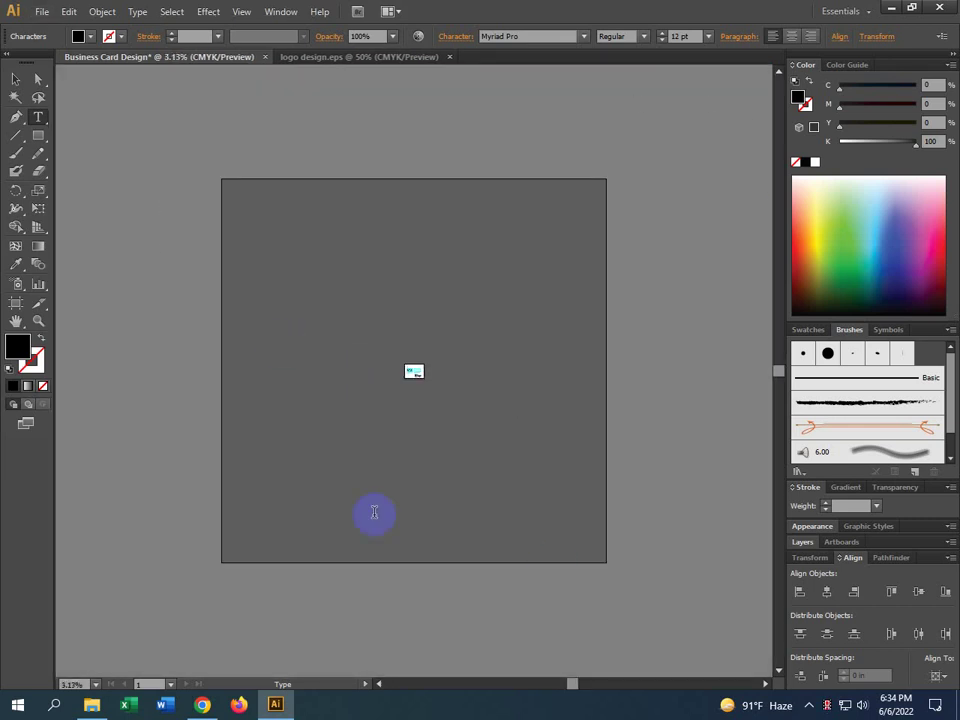
scroll(420, 340, up, 10)
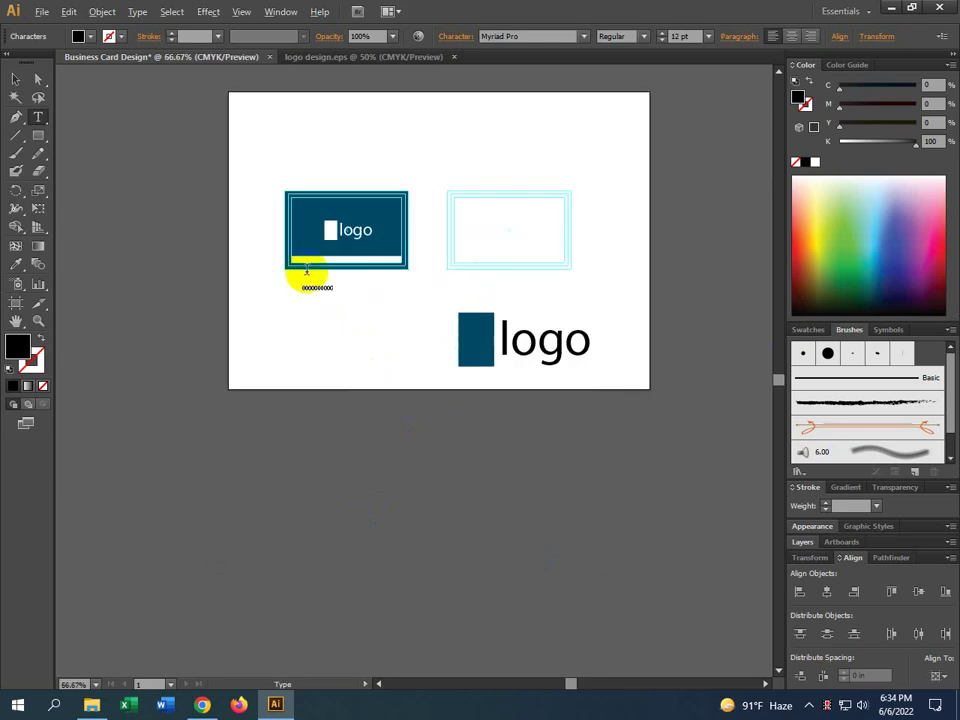
scroll(300, 284, up, 1)
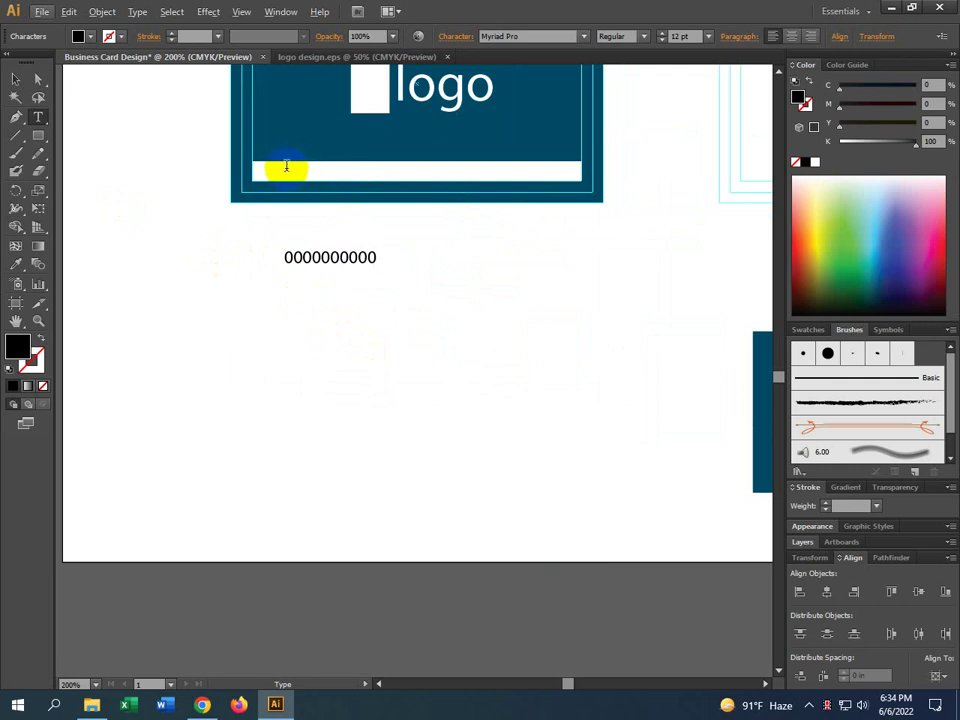
Type a gibberish test line into the white footer strip, then erase it, leaving an empty text area
click(17, 78)
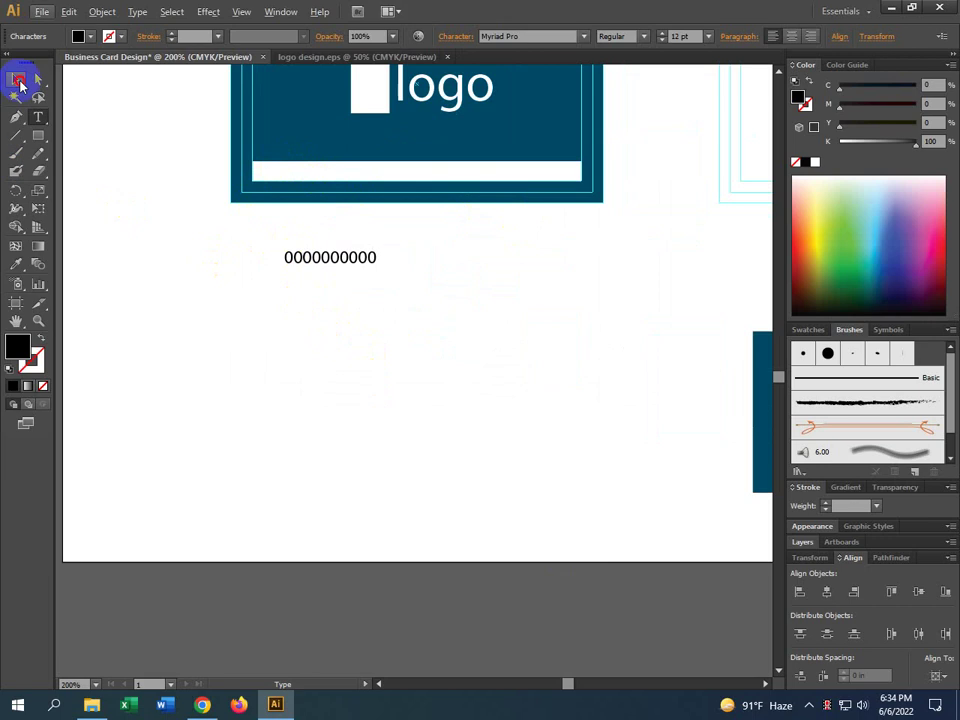
click(38, 117)
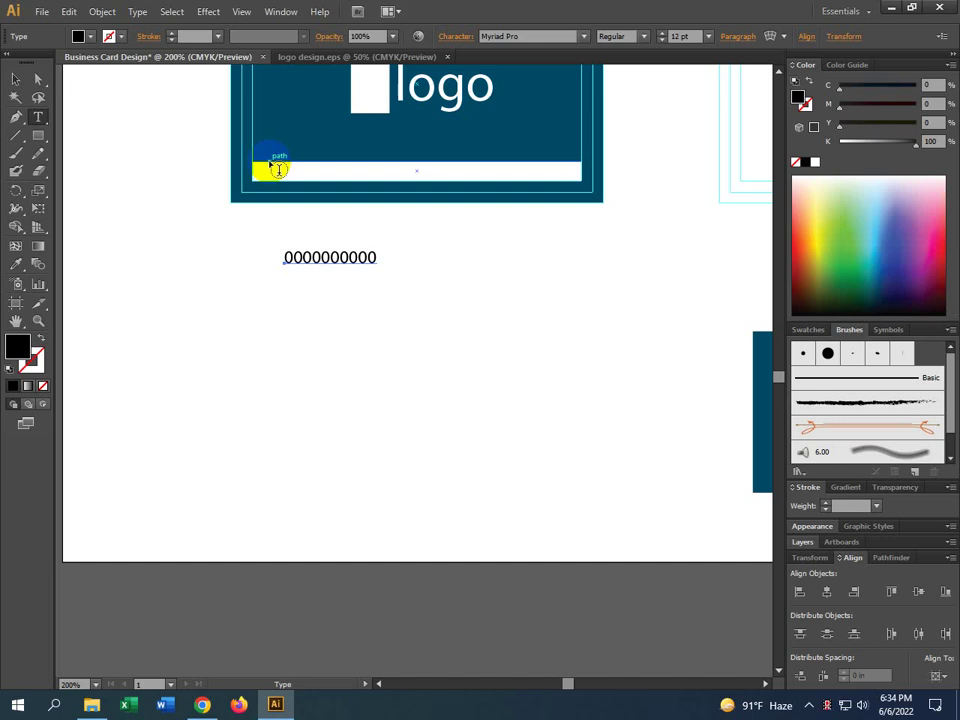
click(276, 169)
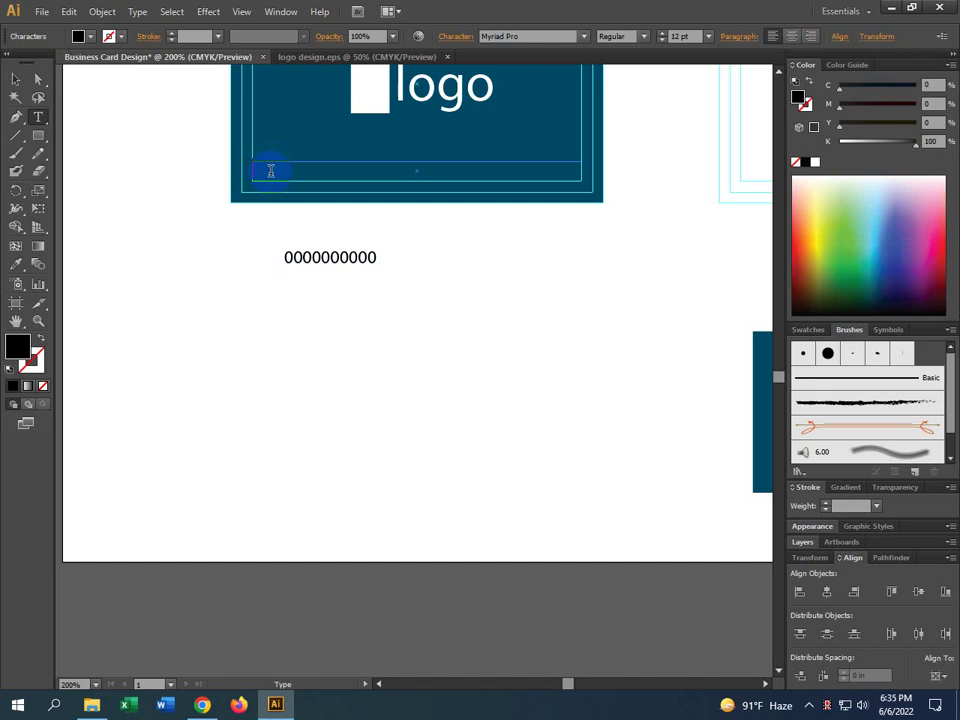
text(ASDFKLASHFIOASHFSOIDHFOVIHSDOIOI)
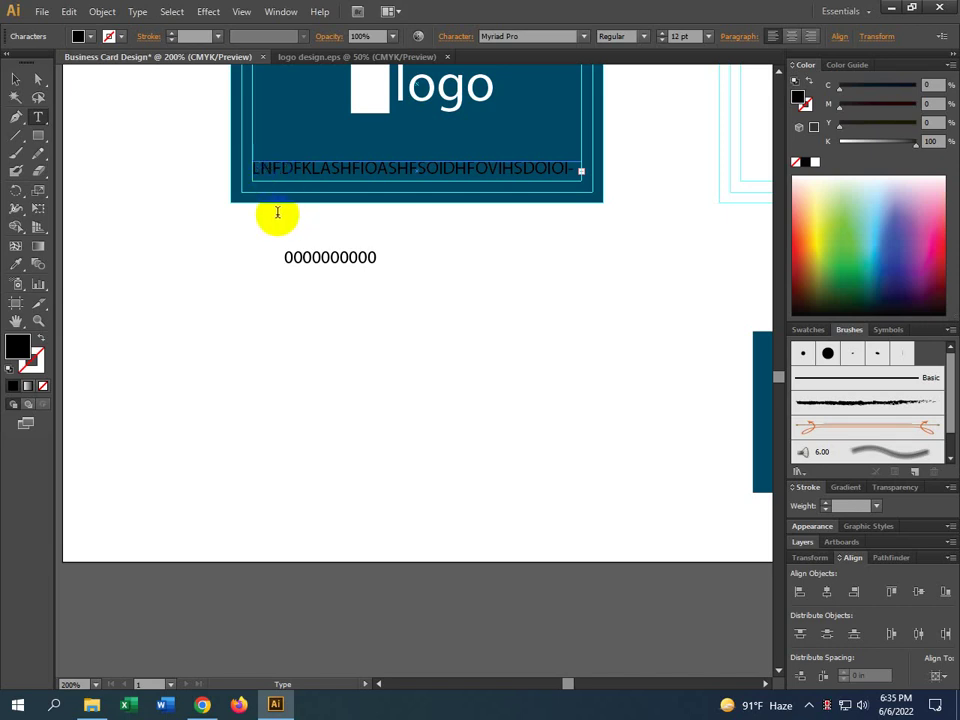
key(Escape)
key(BackSpace)
key(BackSpace)
key(BackSpace)
key(BackSpace)
key(BackSpace)
key(BackSpace)
key(BackSpace)
key(BackSpace)
key(BackSpace)
key(BackSpace)
key(BackSpace)
key(BackSpace)
key(BackSpace)
key(BackSpace)
key(BackSpace)
key(BackSpace)
key(BackSpace)
key(BackSpace)
key(BackSpace)
key(BackSpace)
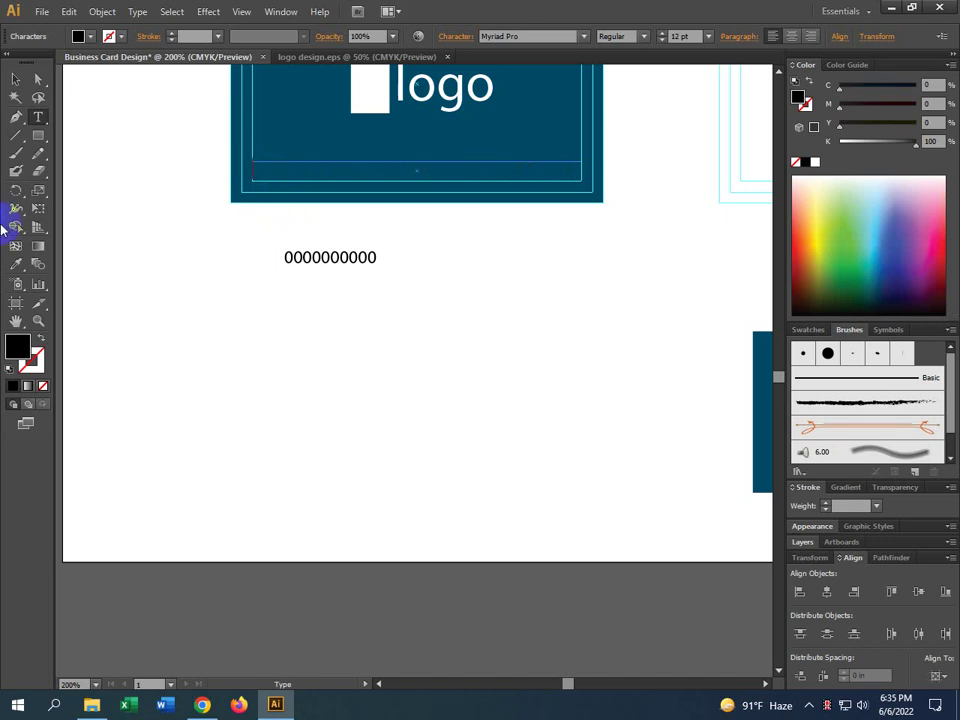
click(15, 78)
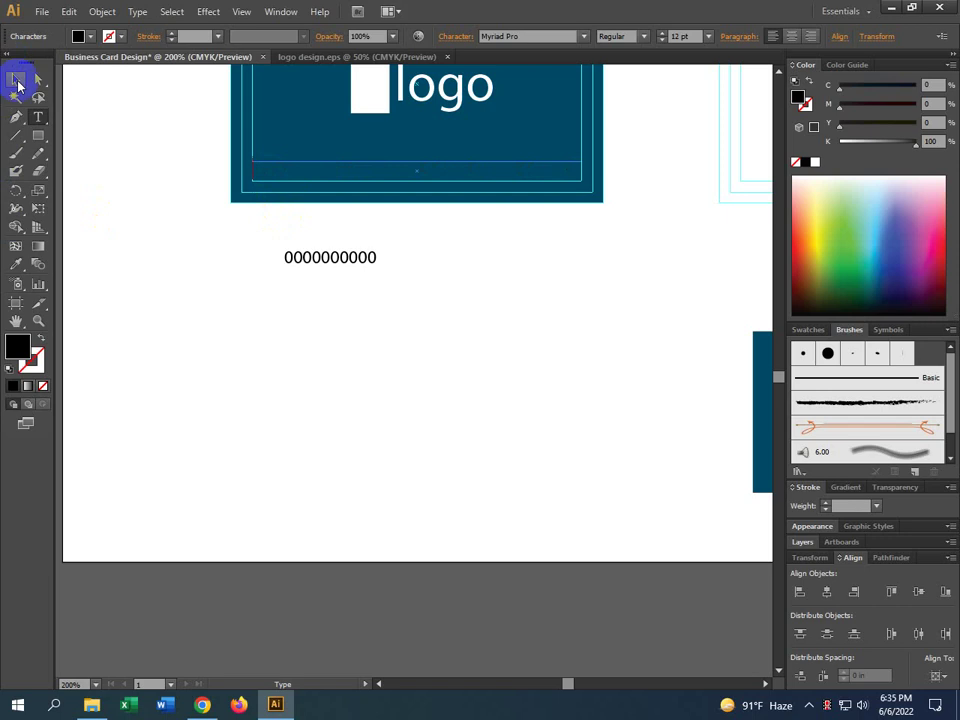
Undo three recent edits to restore the white footer strip
key(a)
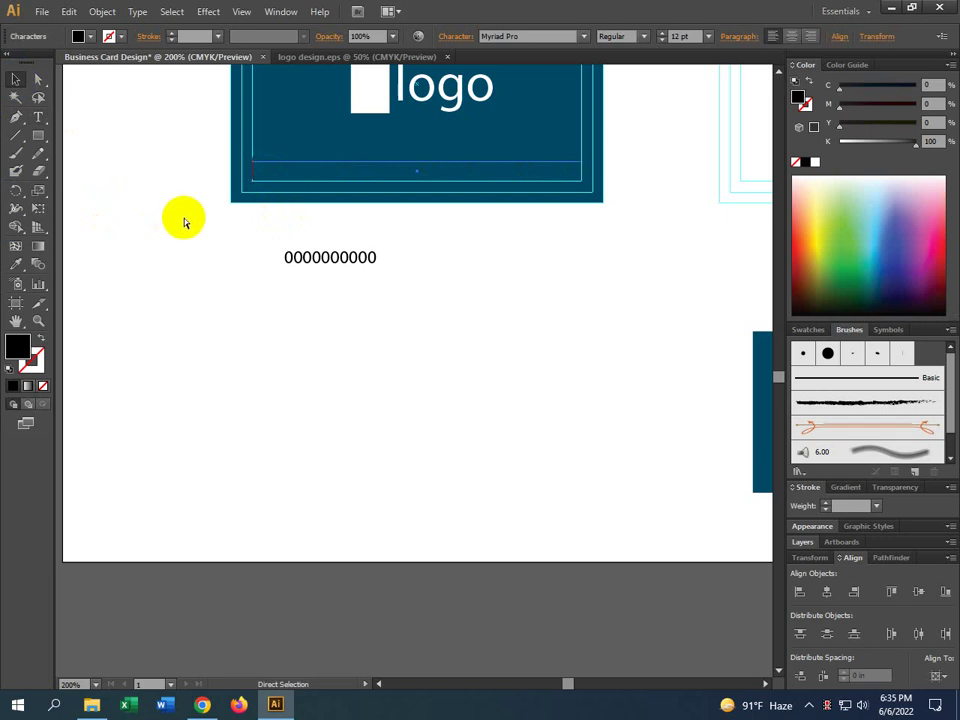
text(LNFDFKLASHFIOASHFSOIDHFOVIHSDOIOI)
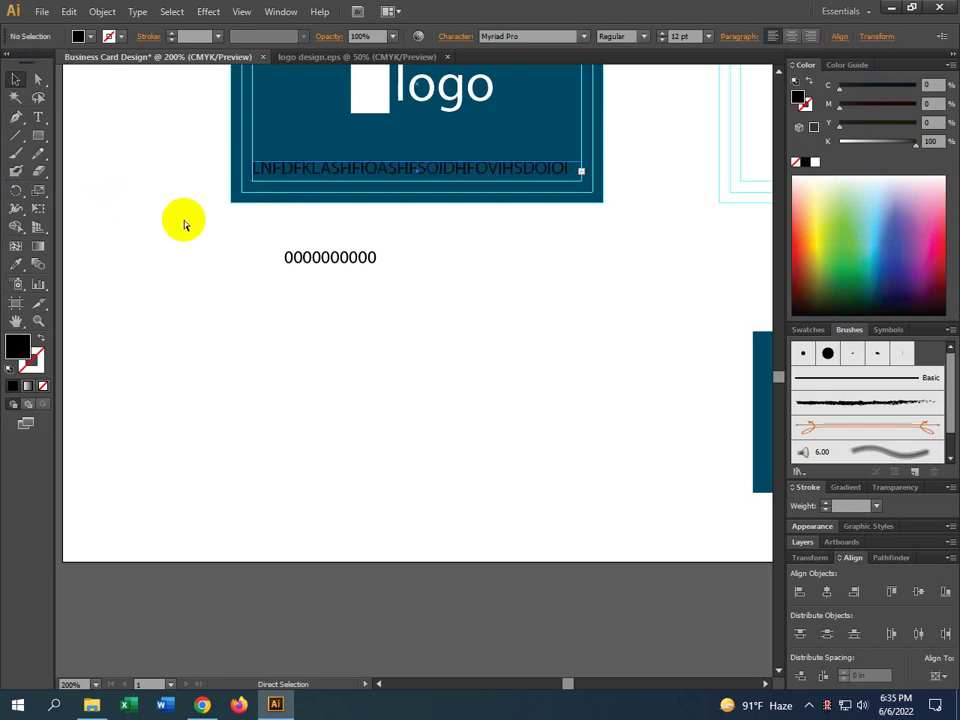
key(ctrl+z)
key(ctrl+z)
key(ctrl+z)
key(ctrl+z)
key(ctrl+z)
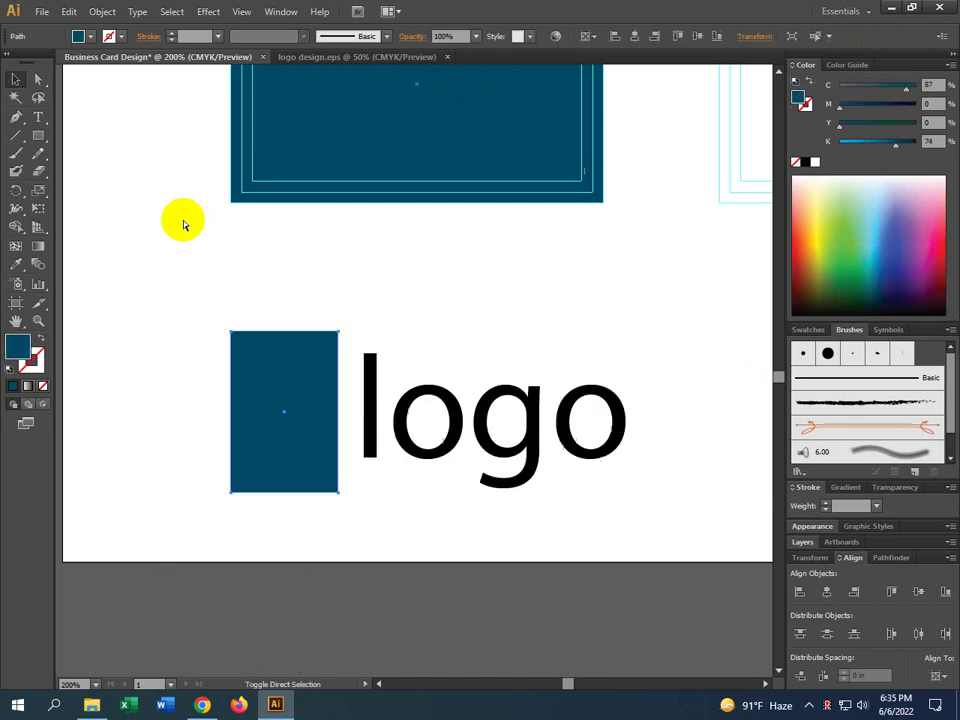
key(ctrl+z)
key(ctrl+z)
key(ctrl+z)
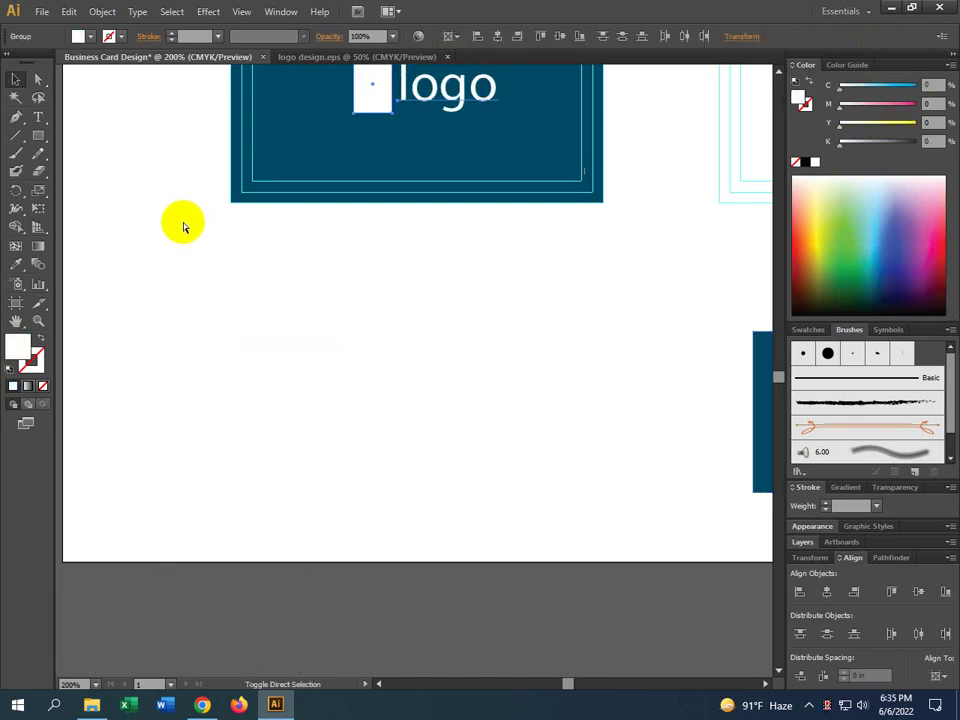
key(ctrl+z)
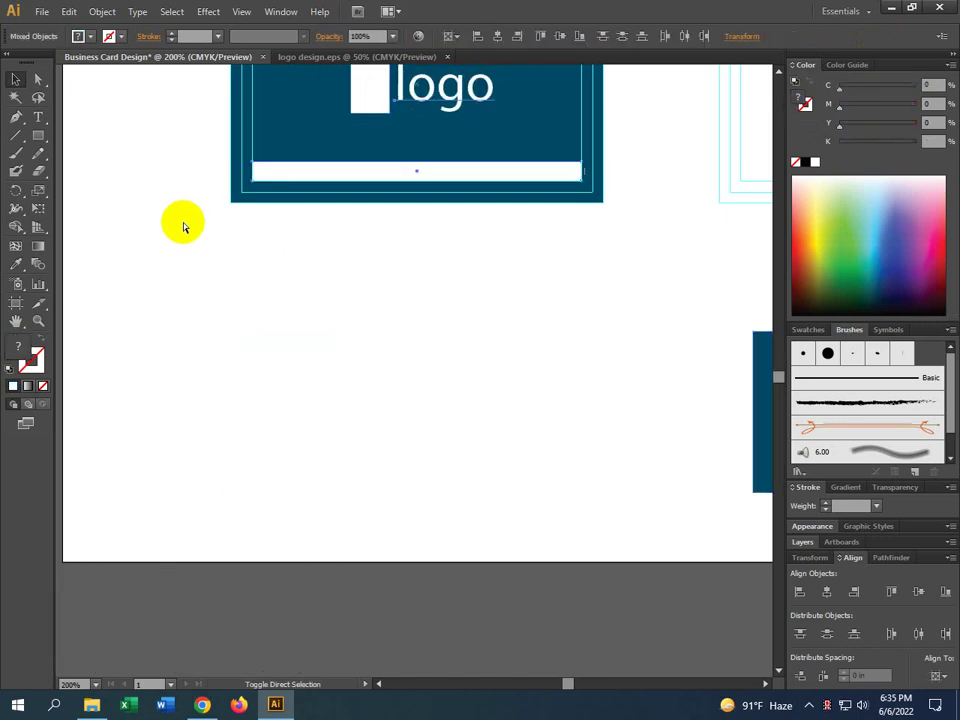
key(t)
click(283, 257)
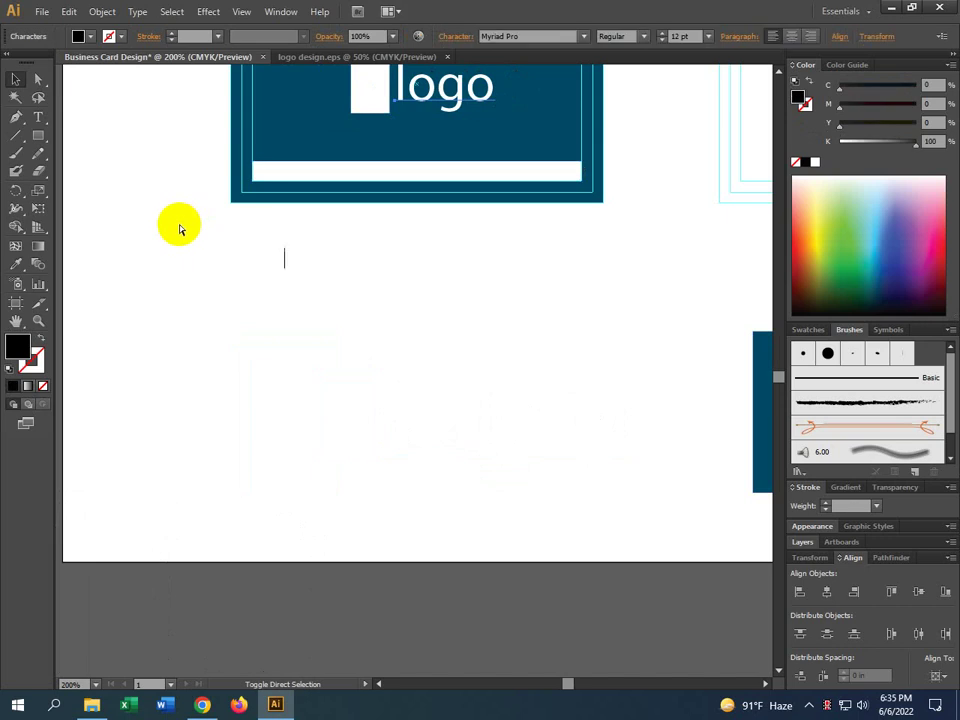
text(00000000000)
click(15, 79)
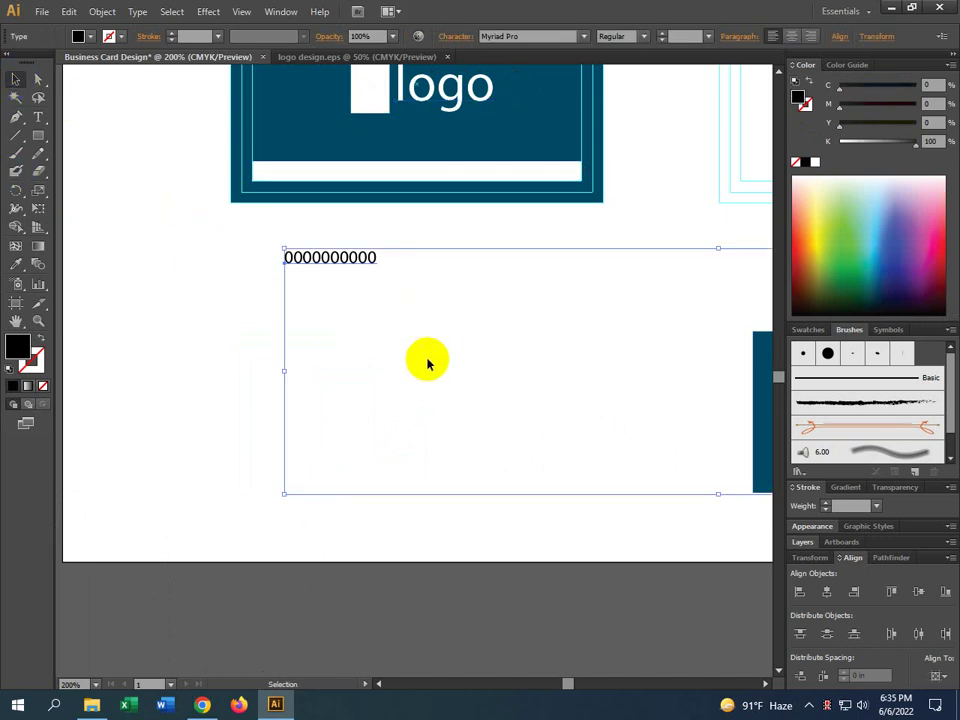
click(193, 373)
click(336, 257)
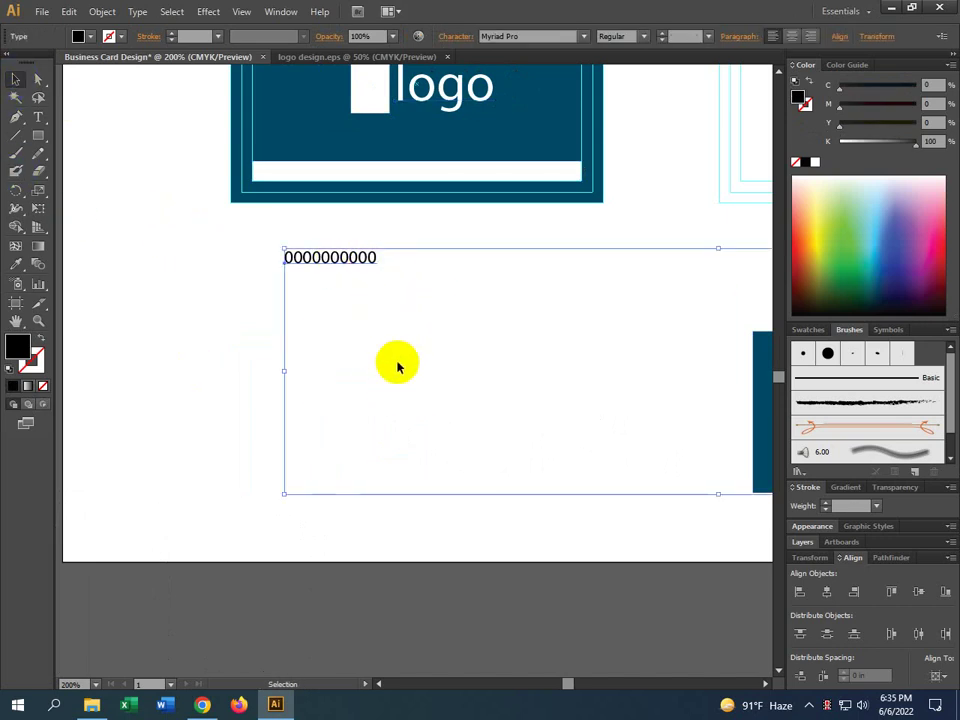
click(263, 255)
scroll(296, 329, down, 2)
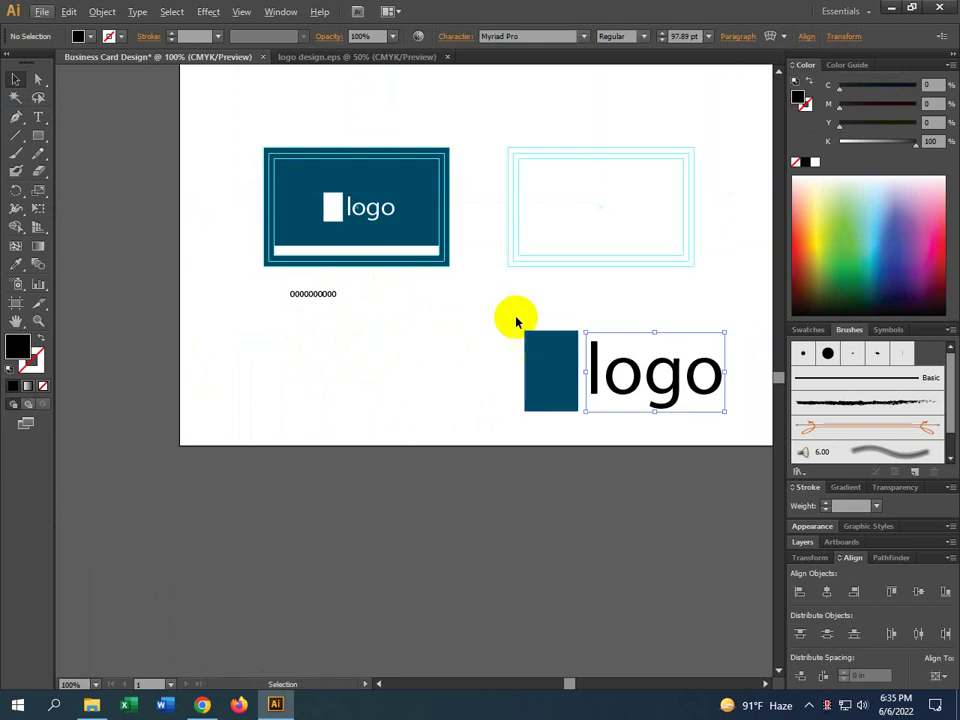
click(624, 512)
click(315, 294)
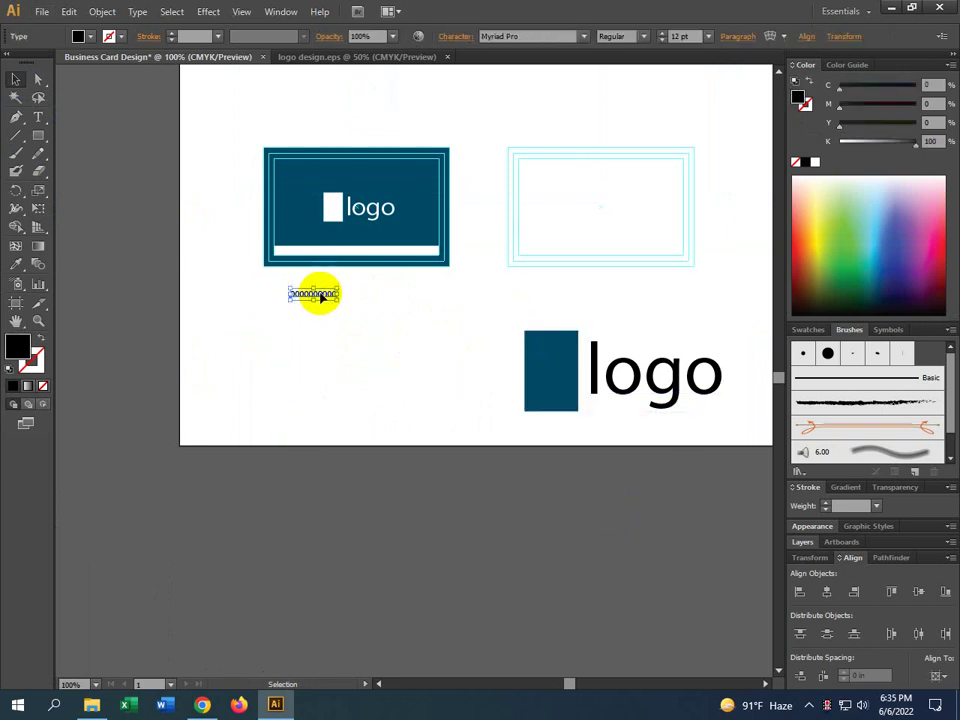
scroll(313, 298, up, 2)
scroll(310, 308, up, 1)
scroll(313, 317, up, 1)
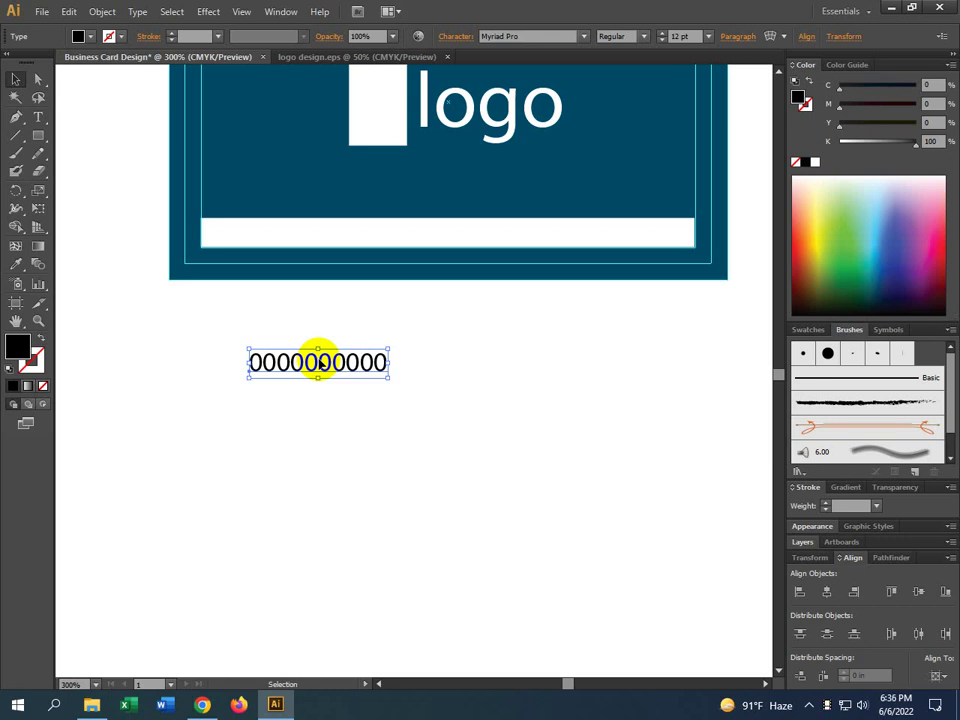
click(320, 406)
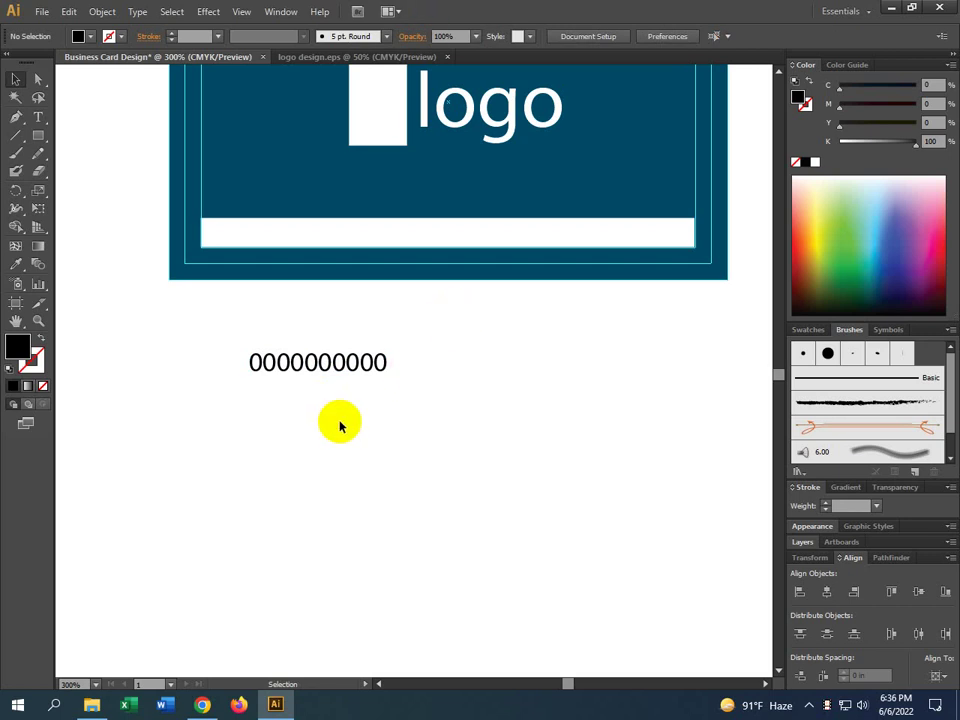
click(311, 366)
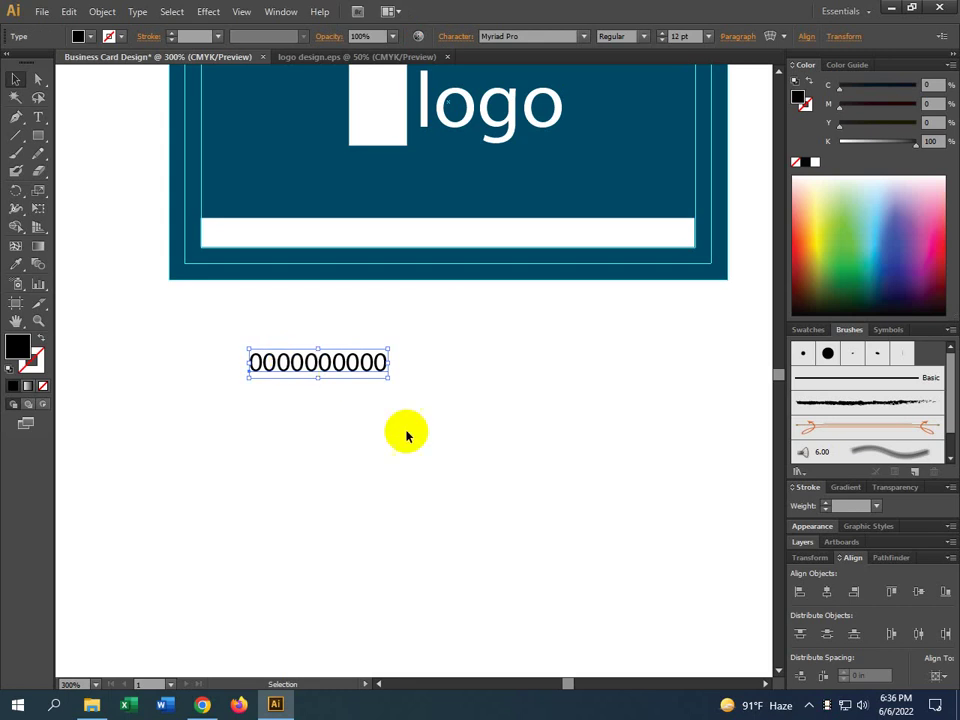
click(371, 438)
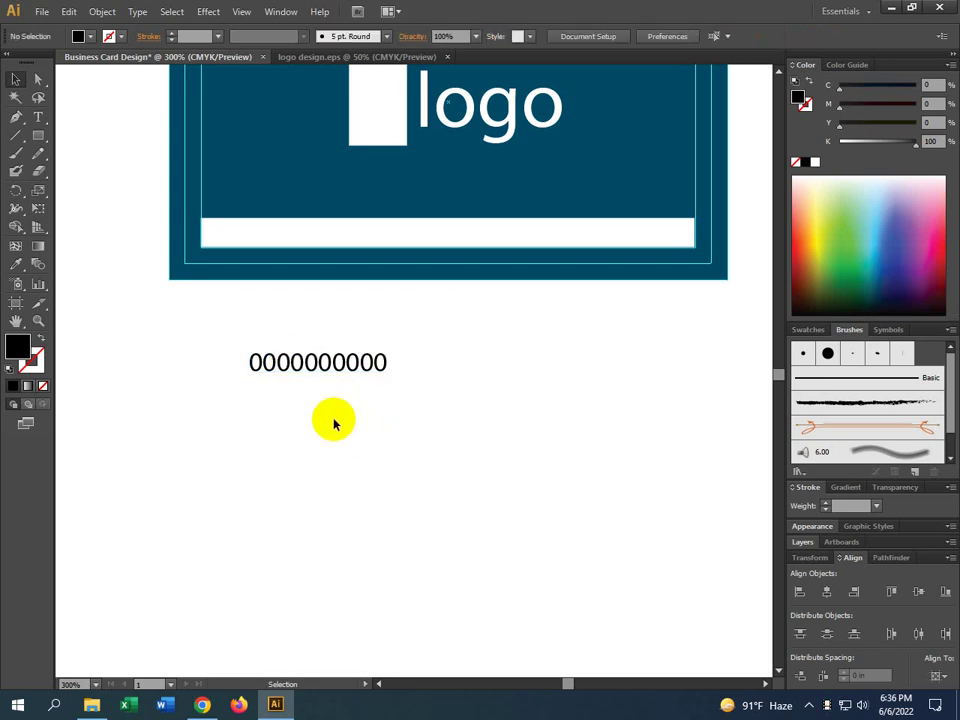
drag(311, 443, 334, 501)
drag(326, 440, 343, 452)
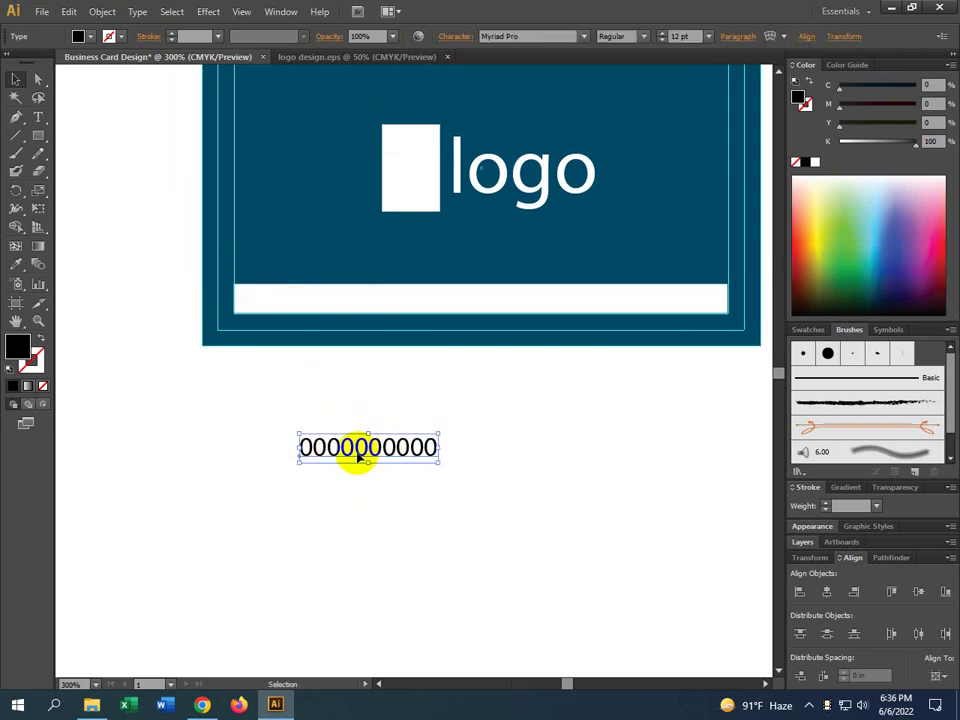
click(40, 118)
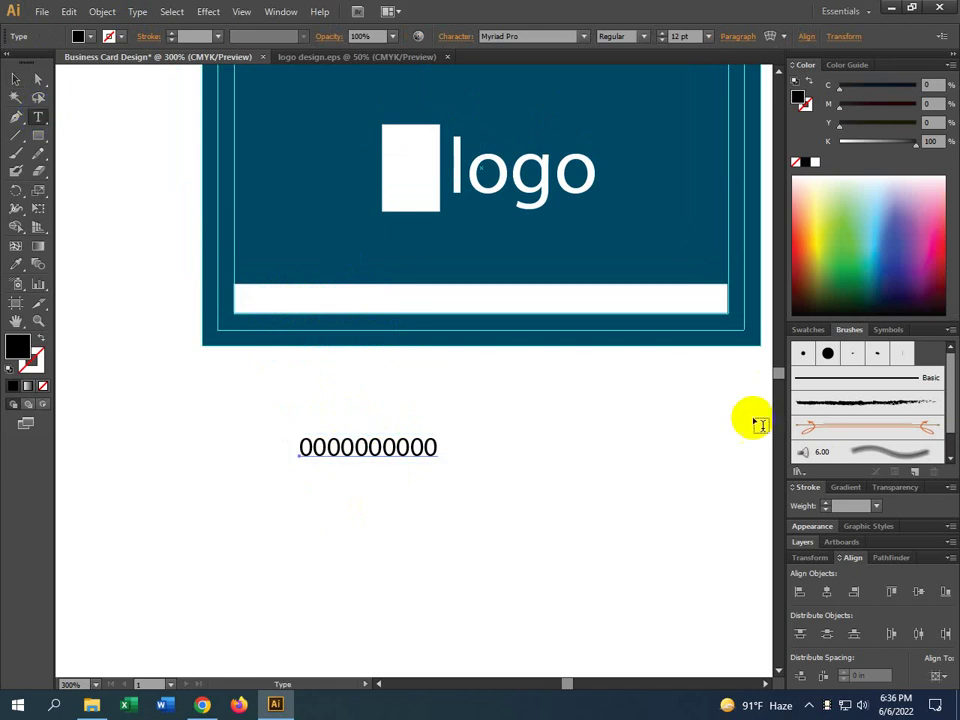
click(491, 440)
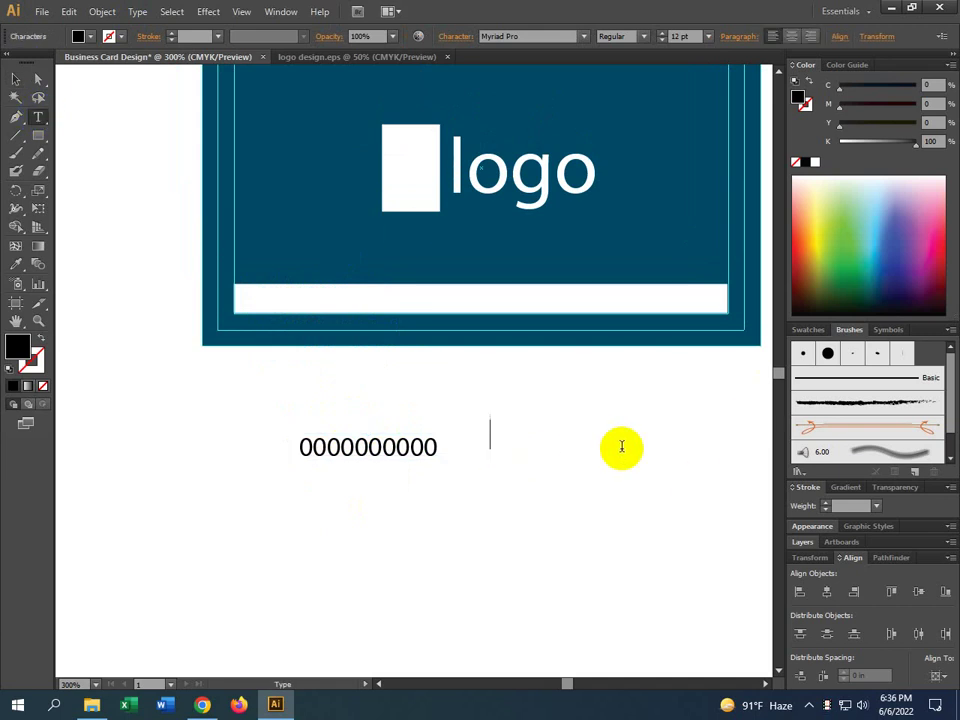
text(www)
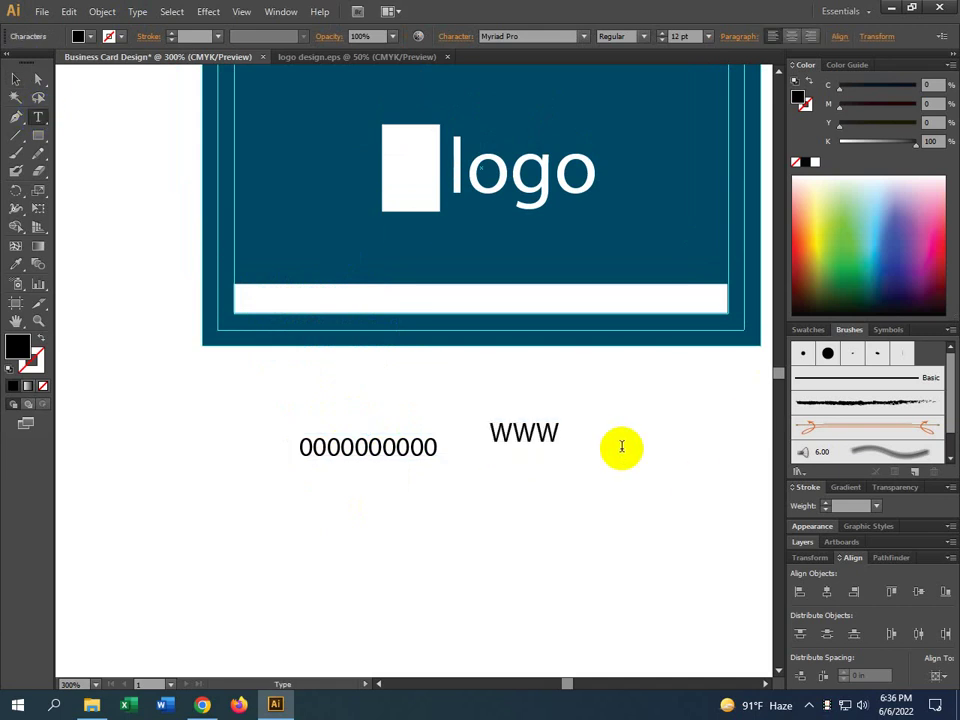
text(.DEM)
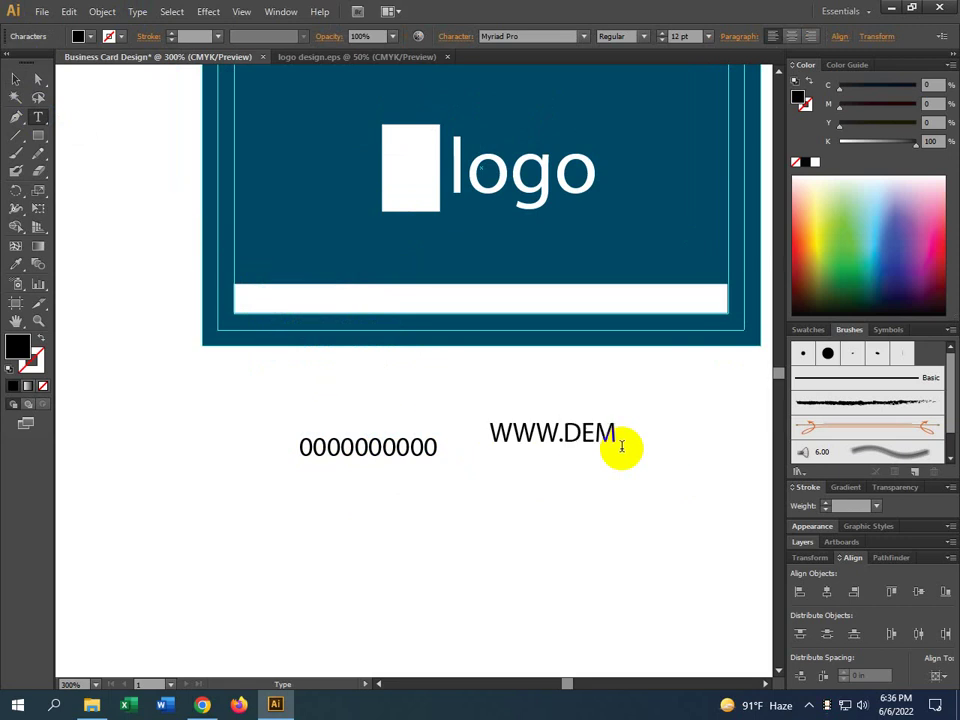
text(O.COM)
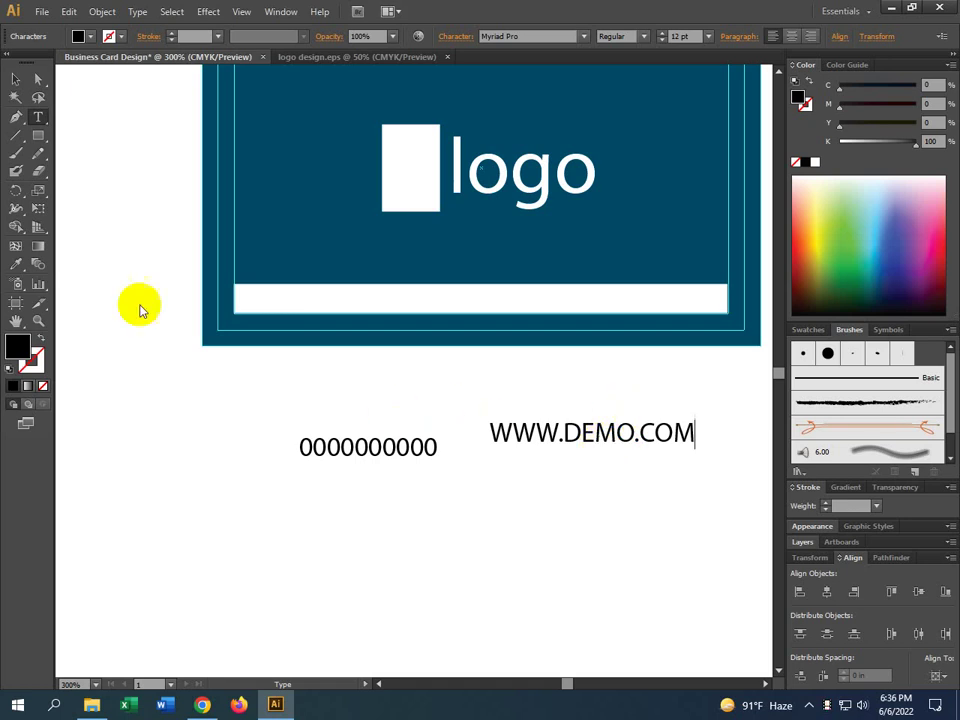
click(15, 80)
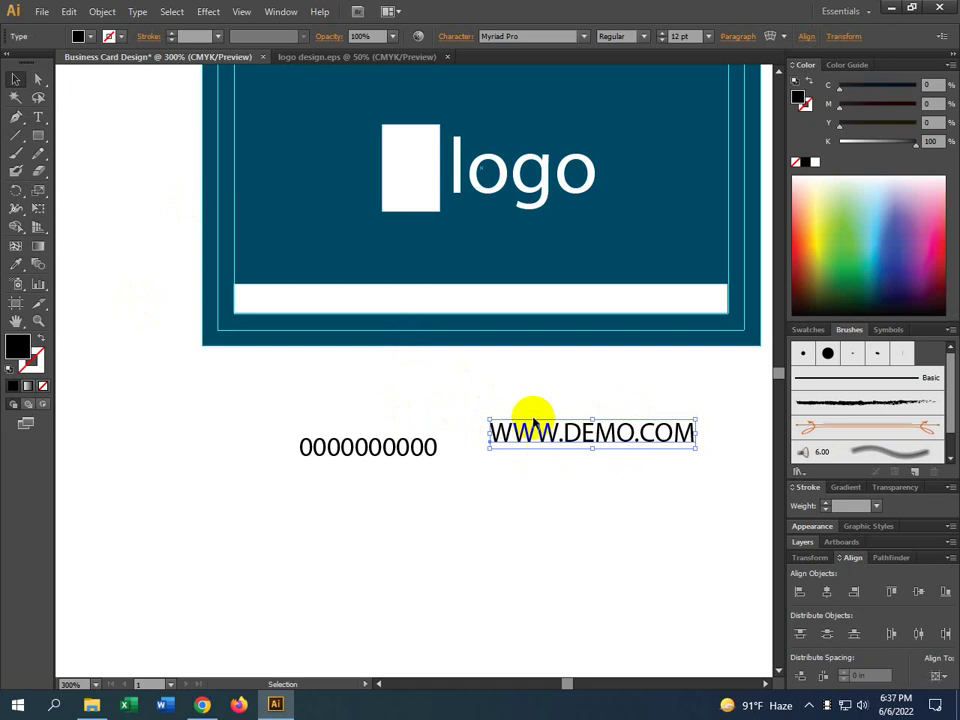
double_click(685, 434)
key(ctrl+a)
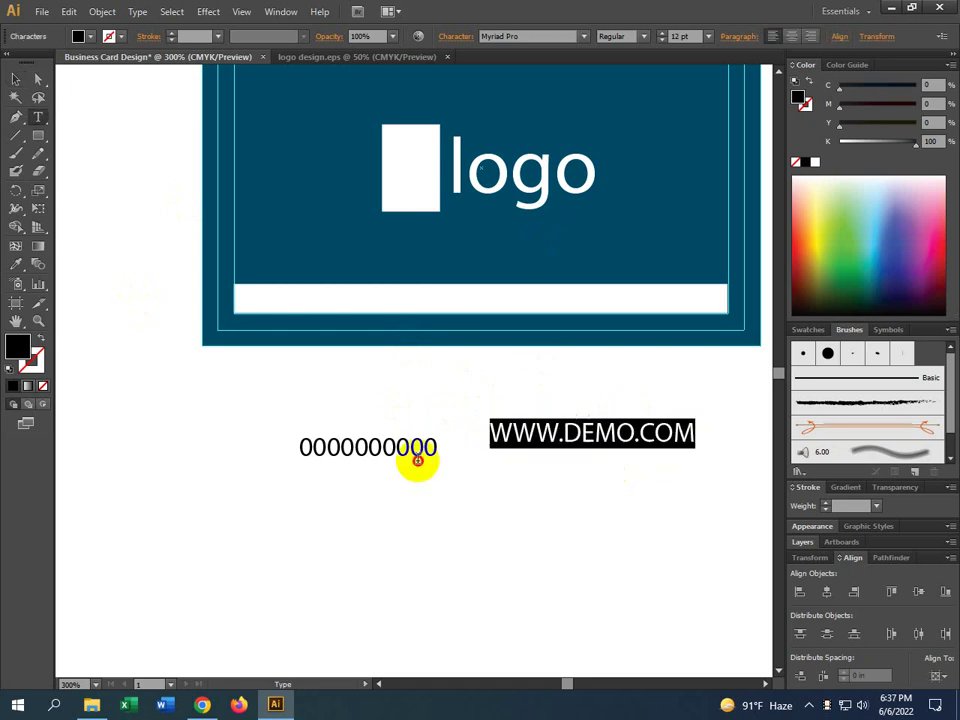
text(ww)
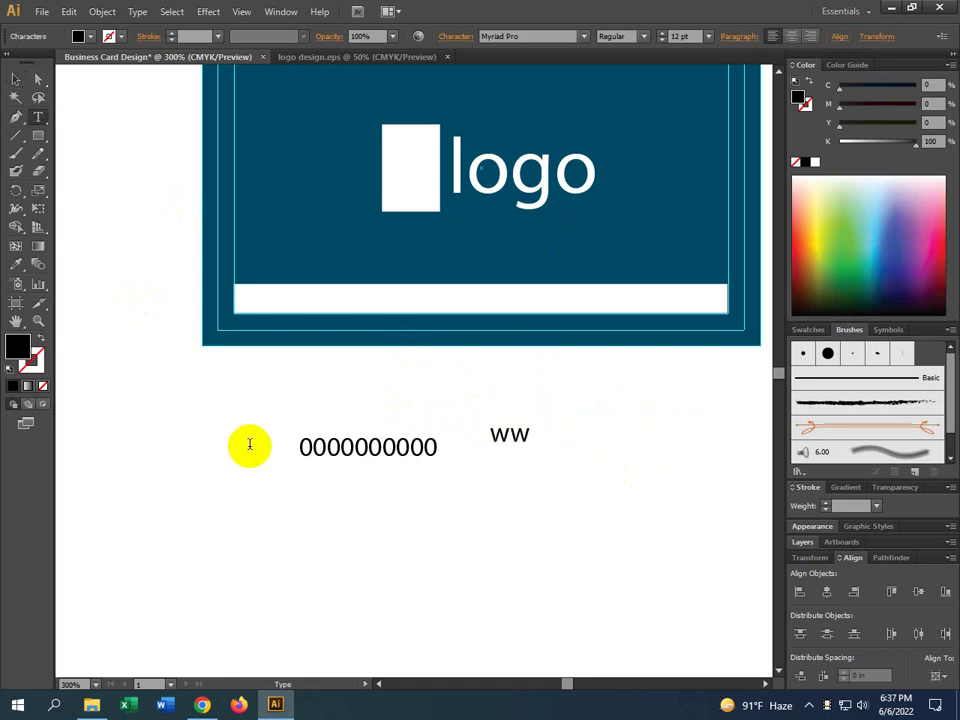
text(w.demo)
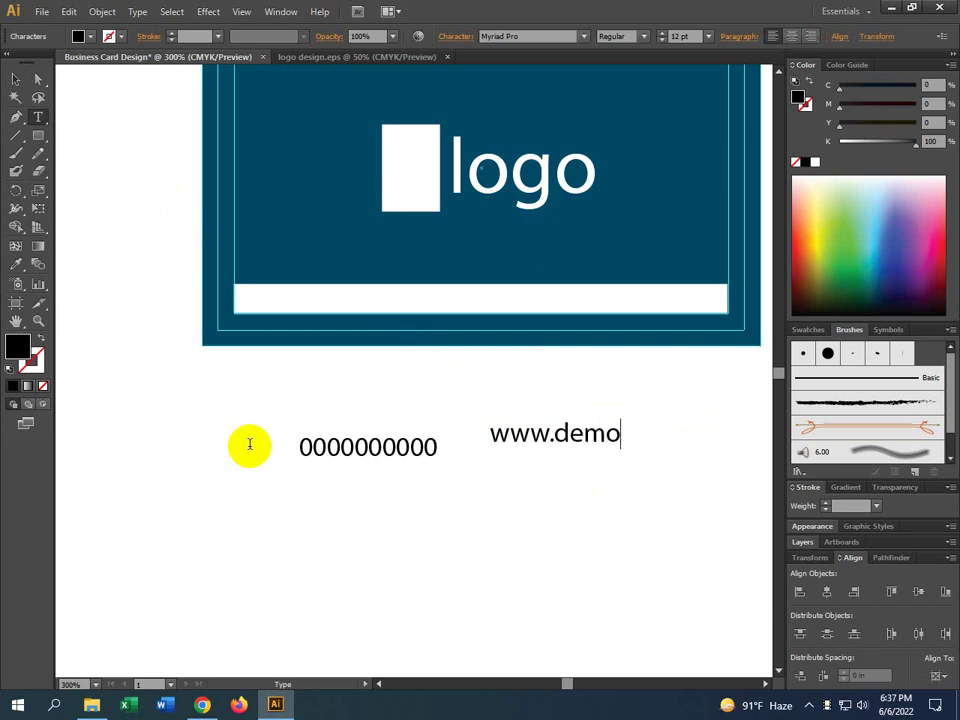
text(.com)
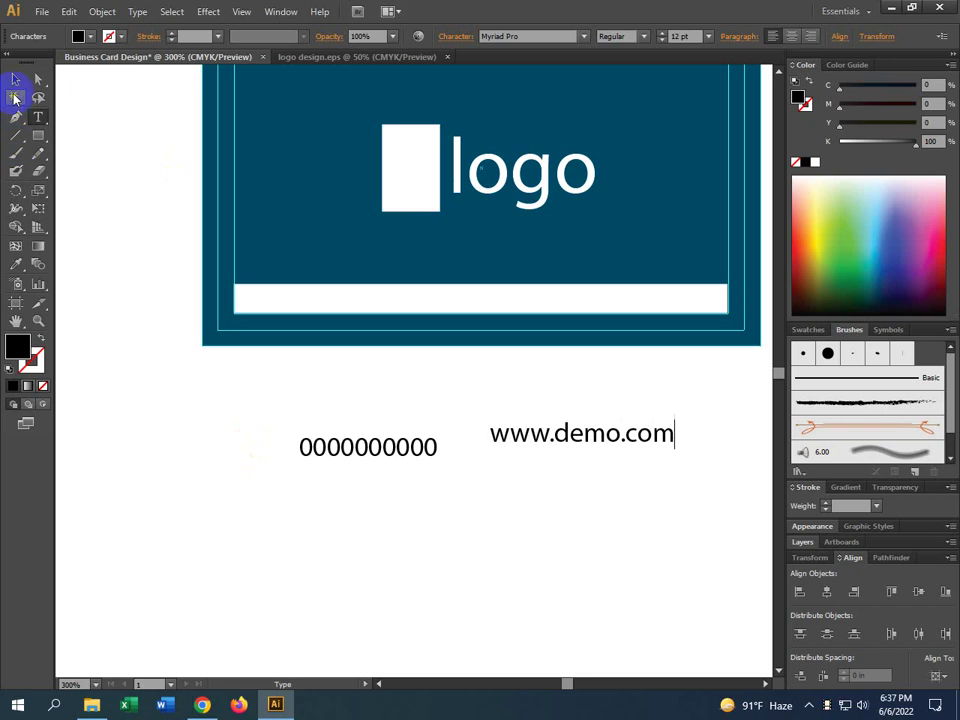
click(15, 79)
click(579, 482)
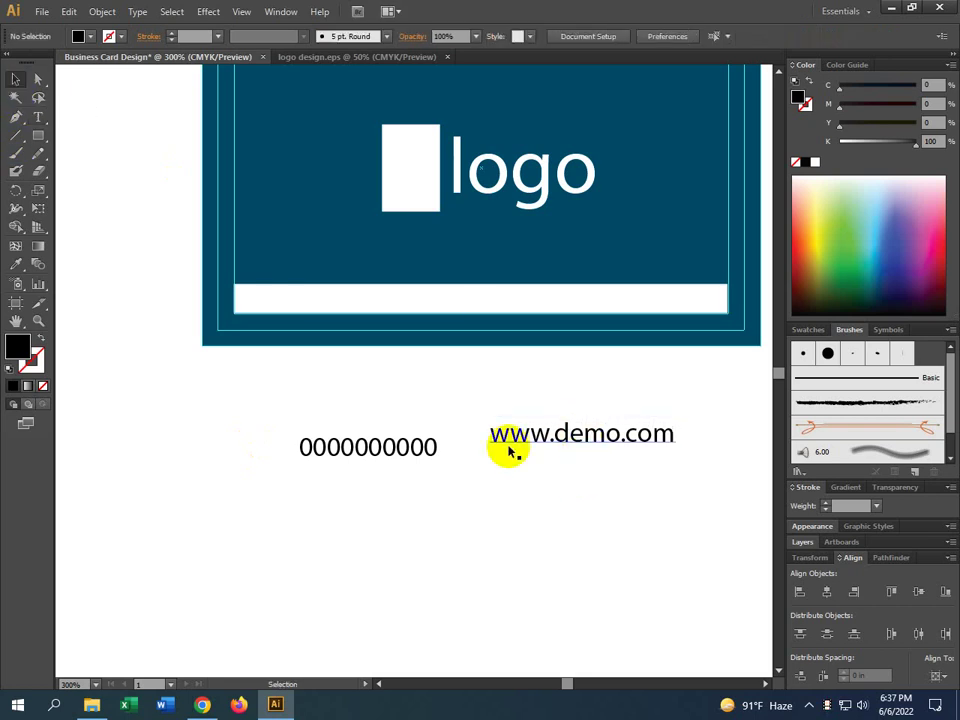
drag(429, 441, 430, 410)
drag(557, 439, 557, 425)
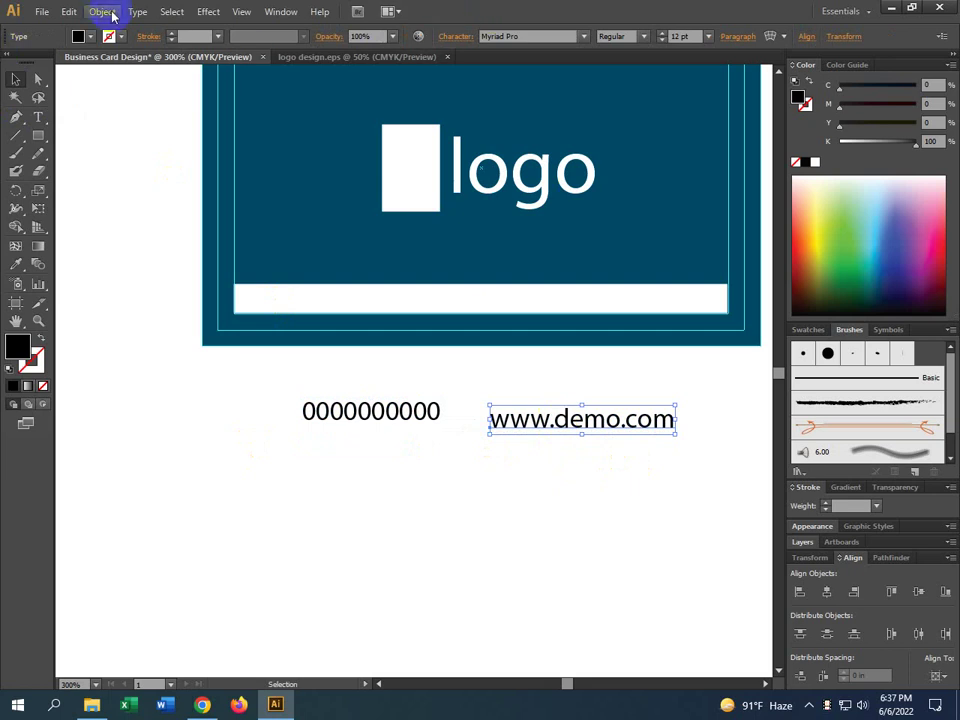
click(574, 557)
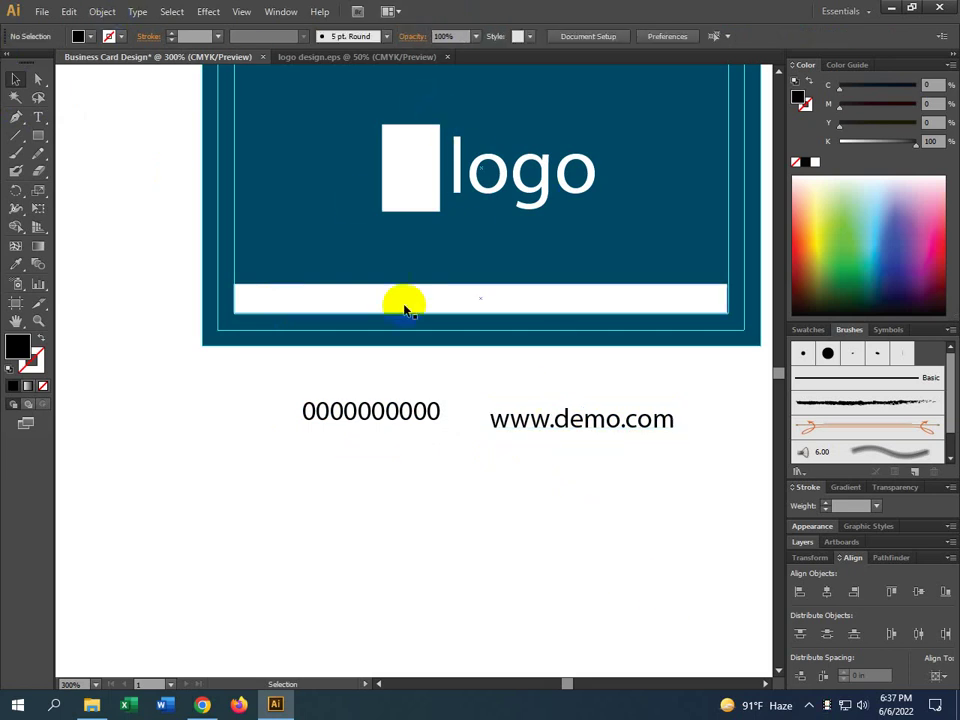
click(407, 411)
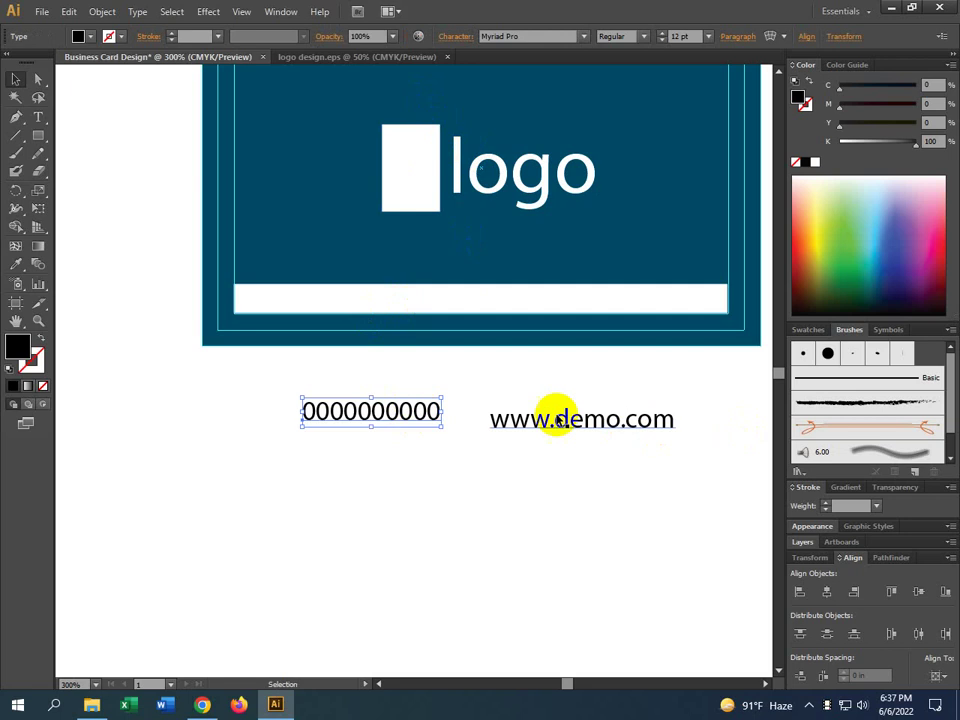
drag(557, 419, 591, 302)
drag(407, 409, 403, 309)
shift+click(522, 309)
click(680, 36)
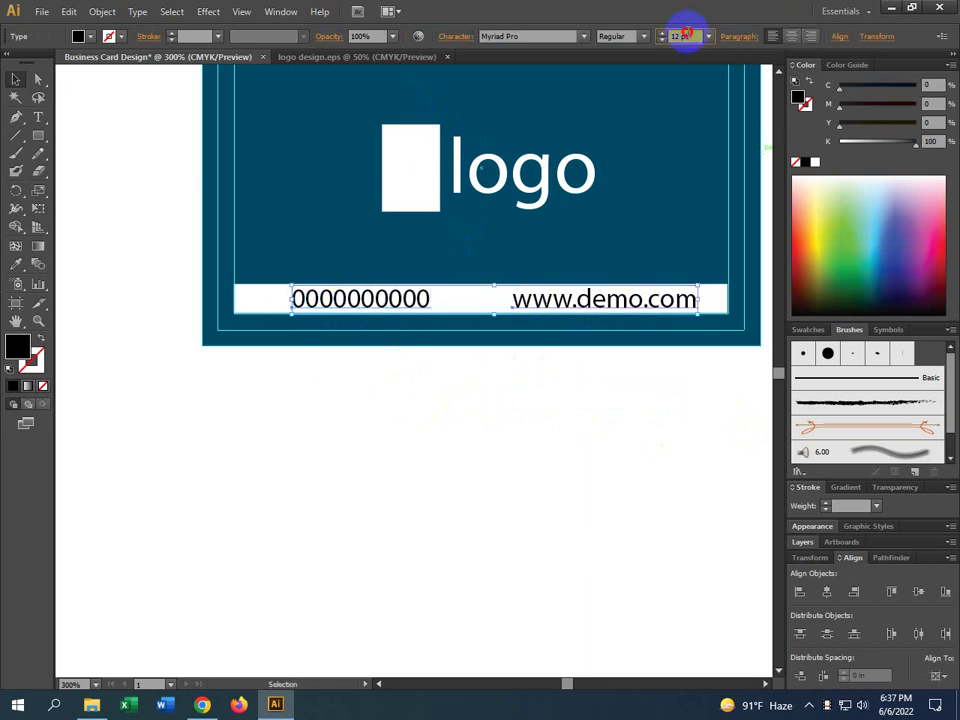
Set both footer texts to 8 pt and shift each one right within the white bar
text(10)
key(Return)
text(8)
key(Return)
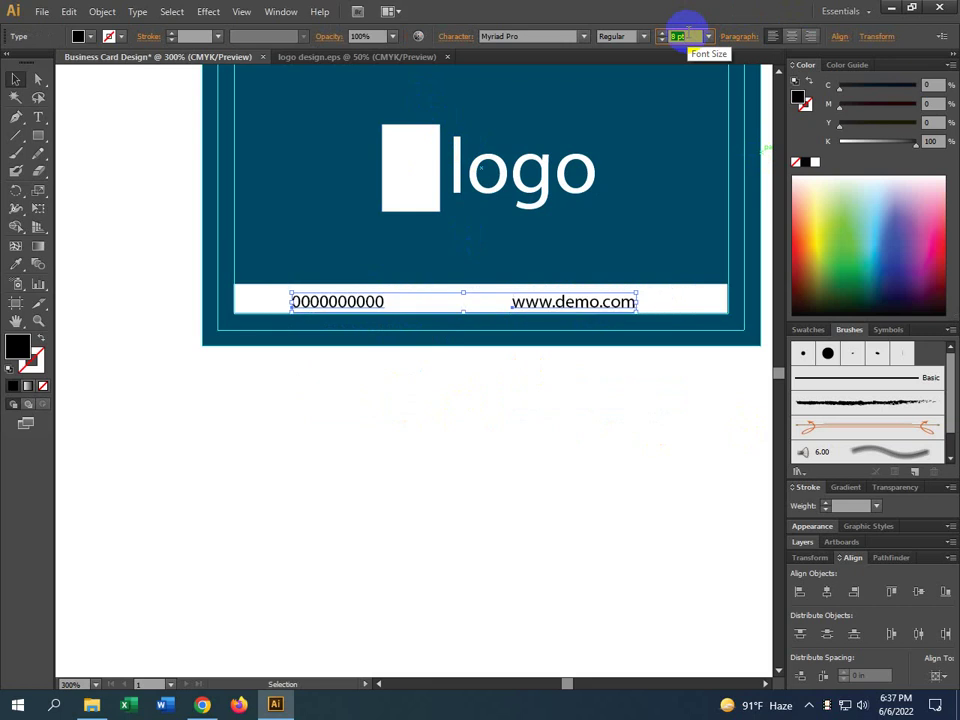
click(572, 409)
drag(584, 303, 633, 306)
drag(351, 300, 375, 298)
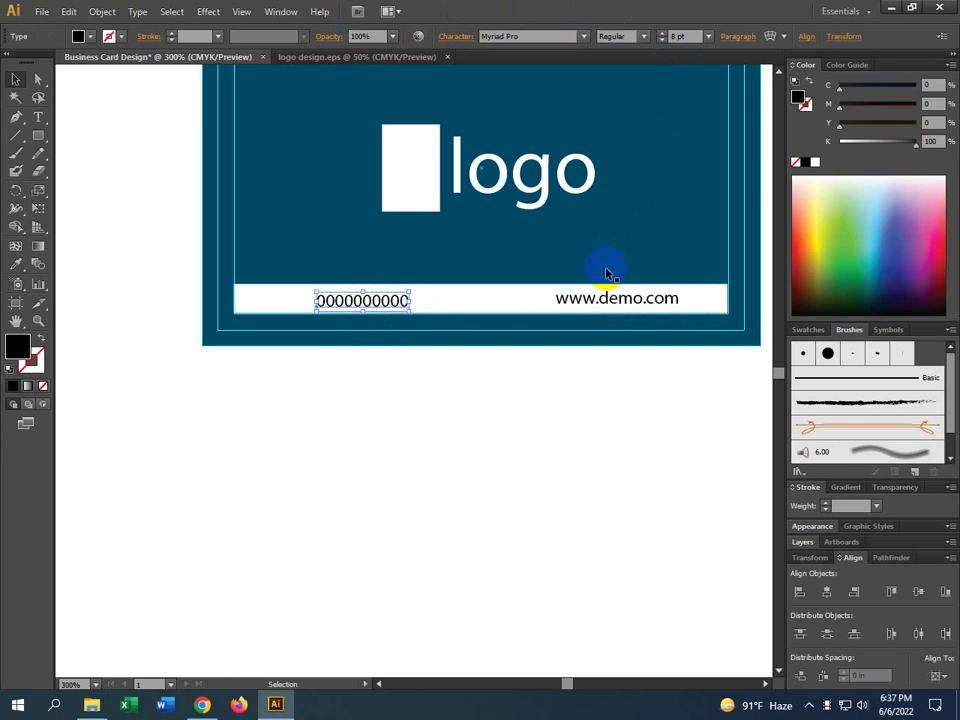
Vertically centre-align the web address with the phone number as key object
shift+click(591, 298)
click(400, 300)
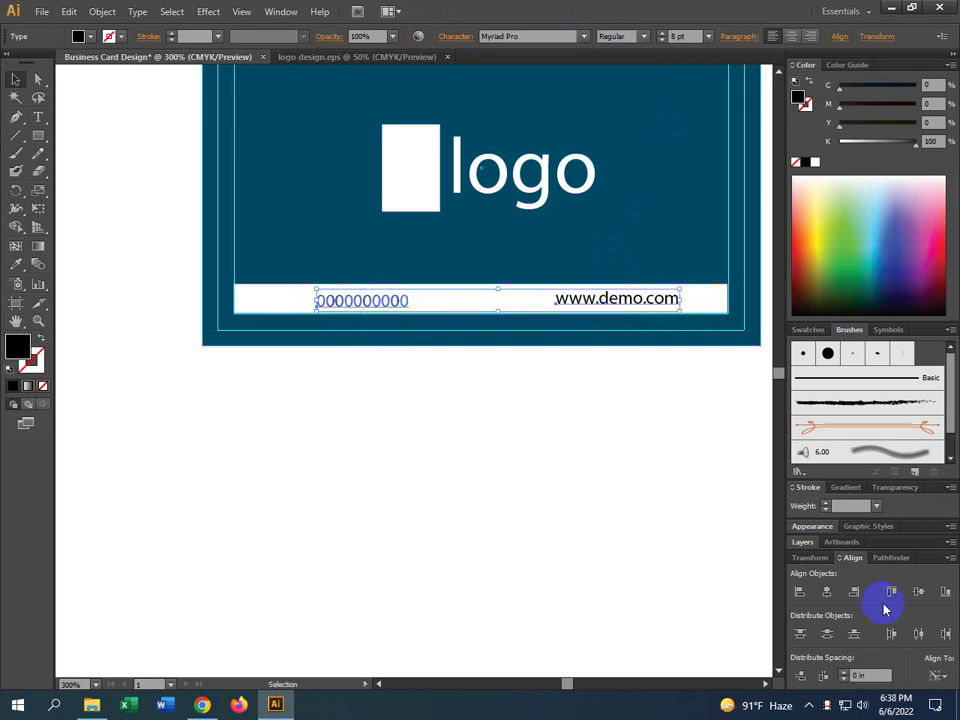
click(918, 591)
click(583, 463)
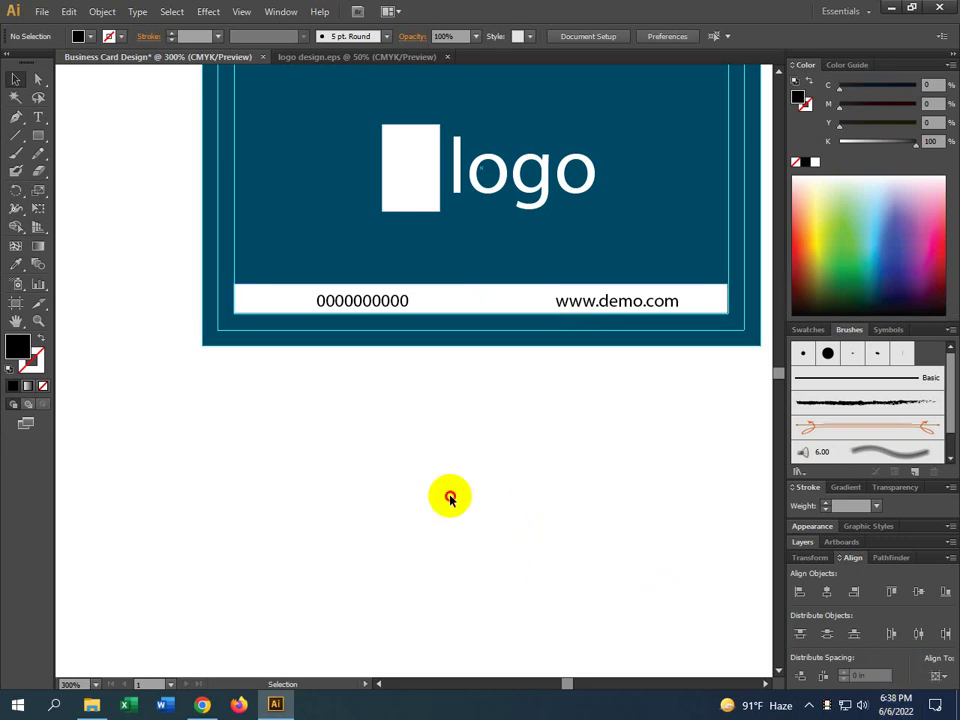
Nudge the phone number and web address with the arrow keys until the pair is centred in the white footer bar
click(378, 306)
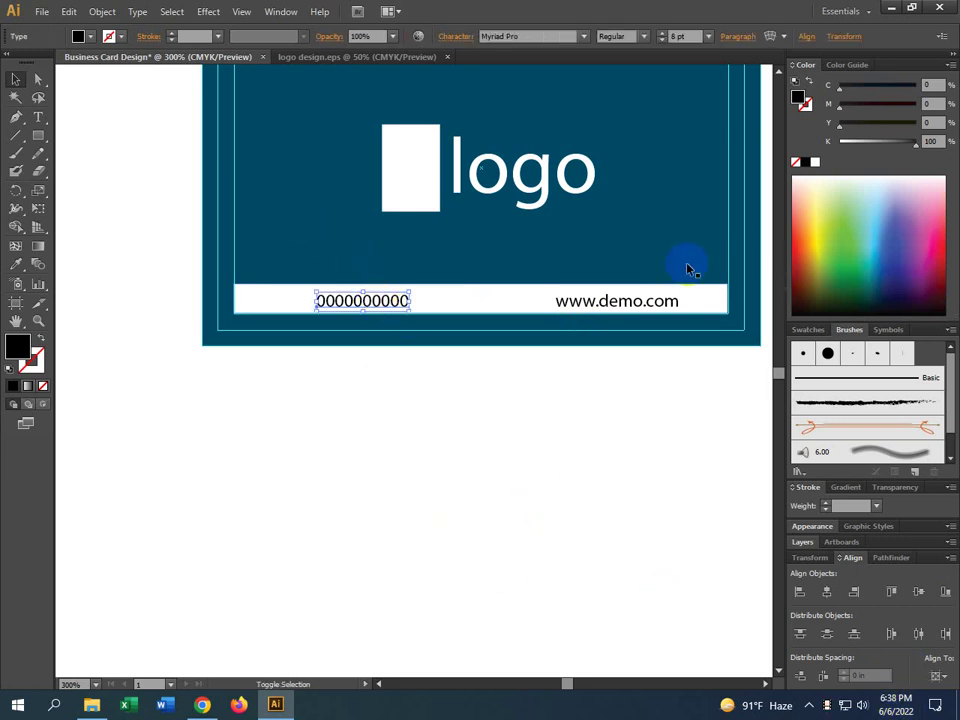
key(Right)
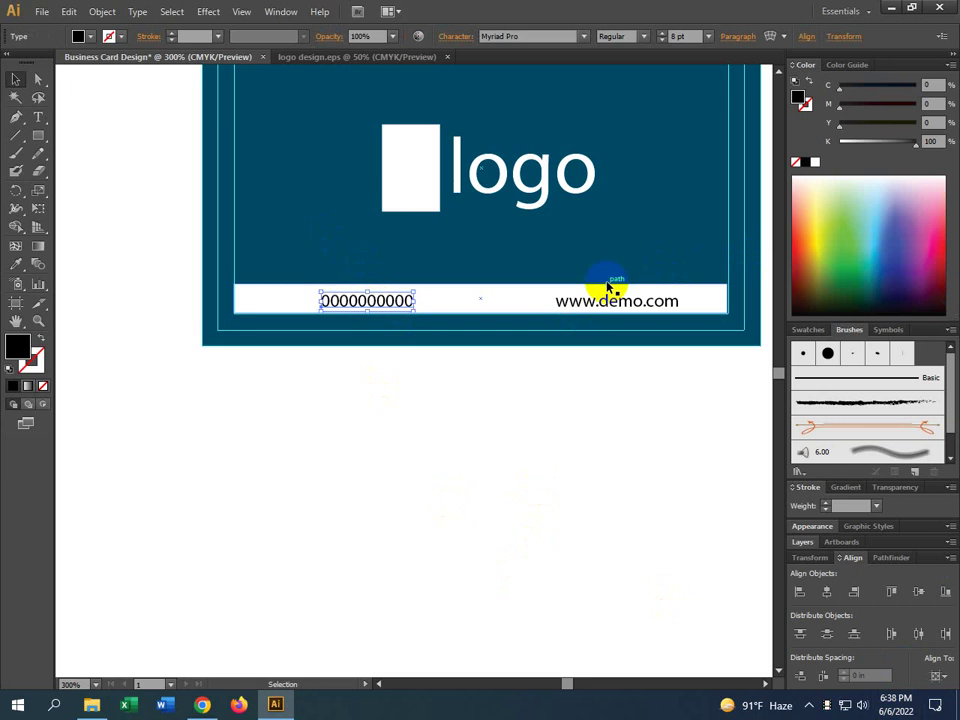
click(570, 303)
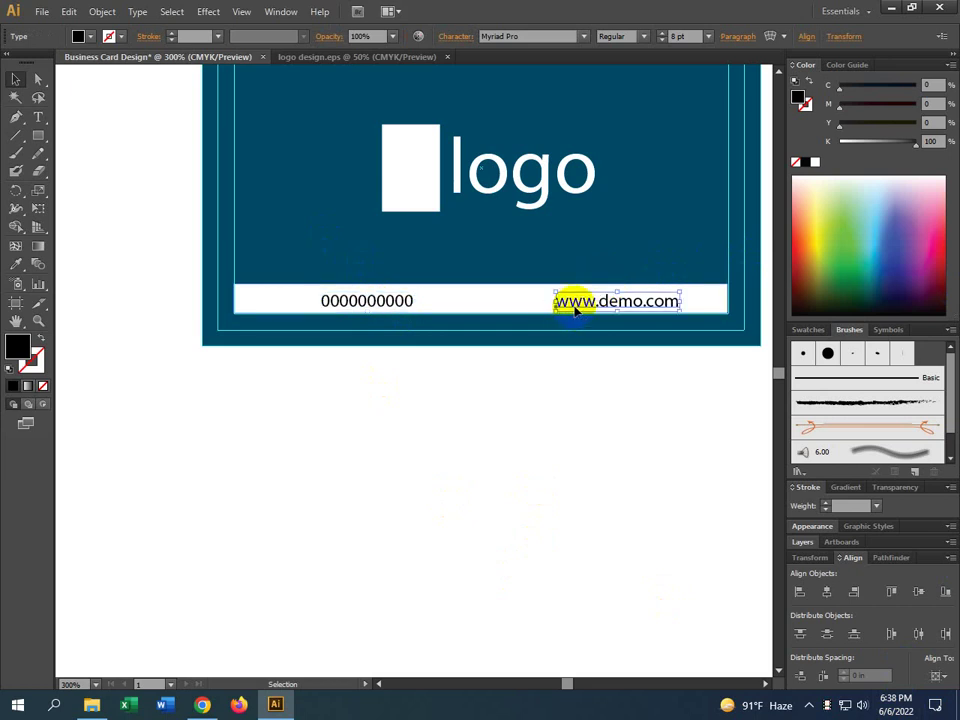
key(Left)
key(Left)
key(Left)
key(Left)
key(Left)
key(Left)
key(Left)
key(Left)
key(Left)
key(Left)
key(Left)
key(Left)
key(Left)
key(Left)
key(Left)
key(Left)
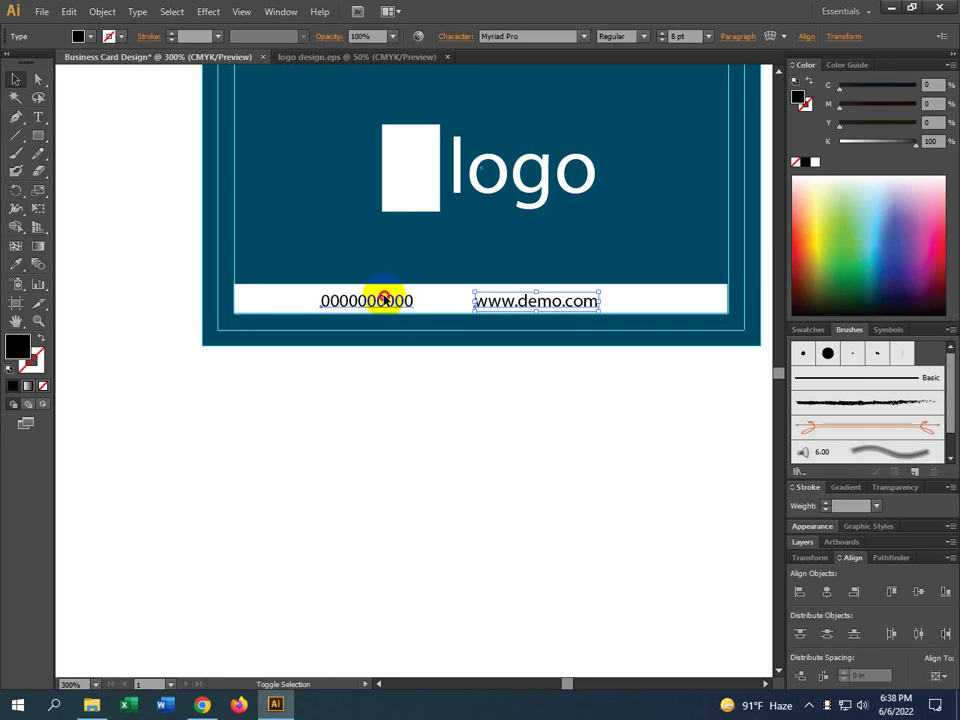
shift+click(384, 298)
key(Right)
key(Right)
key(Right)
key(Right)
key(Right)
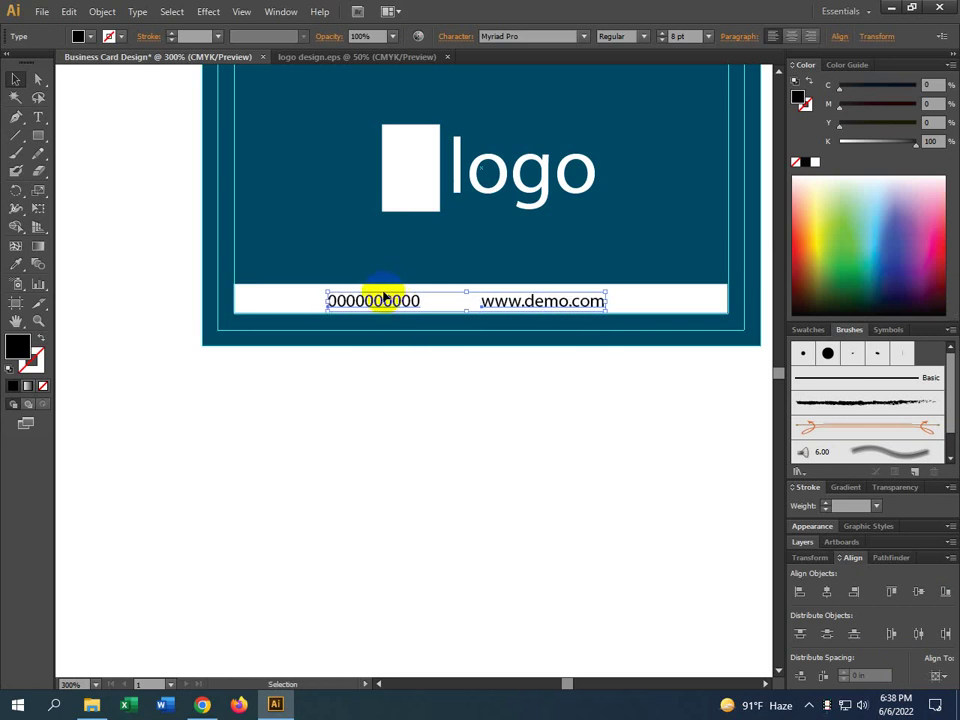
key(Right)
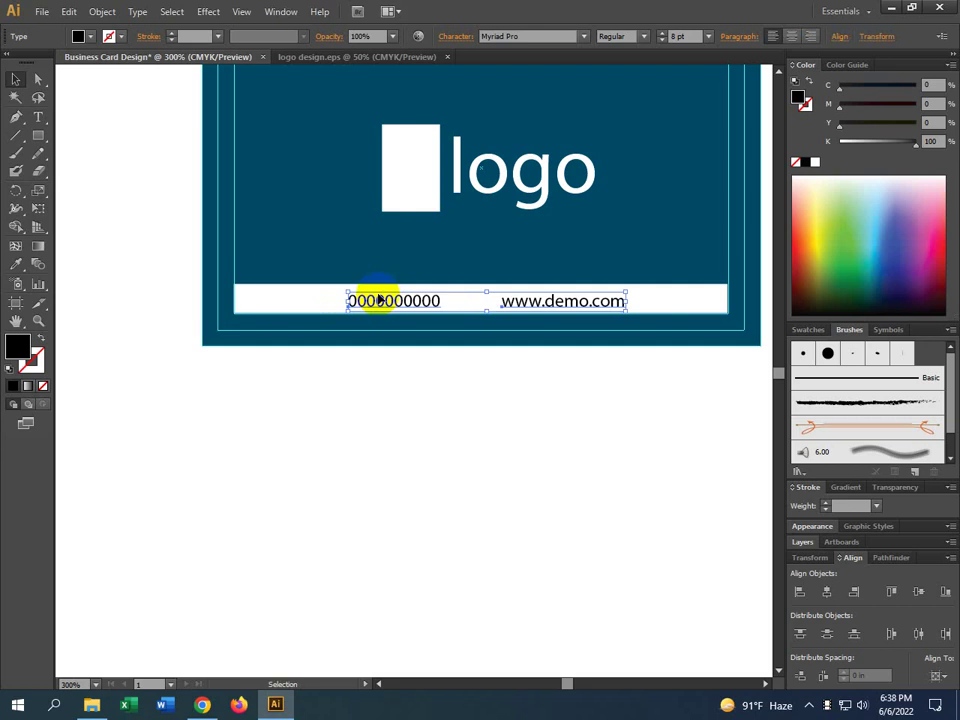
key(Right)
key(Right)
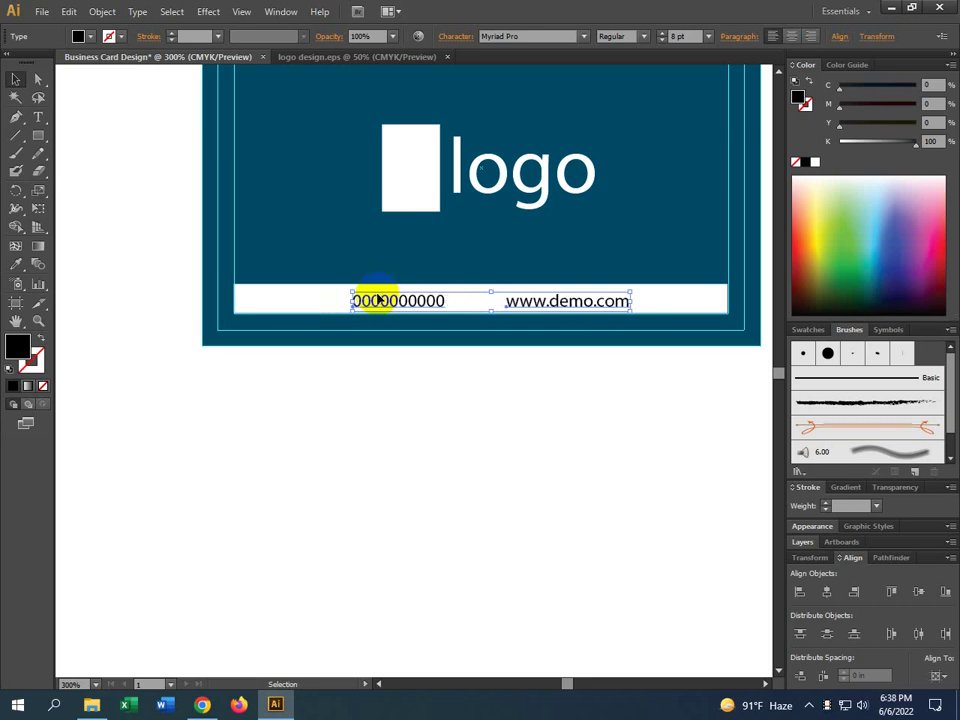
key(Right)
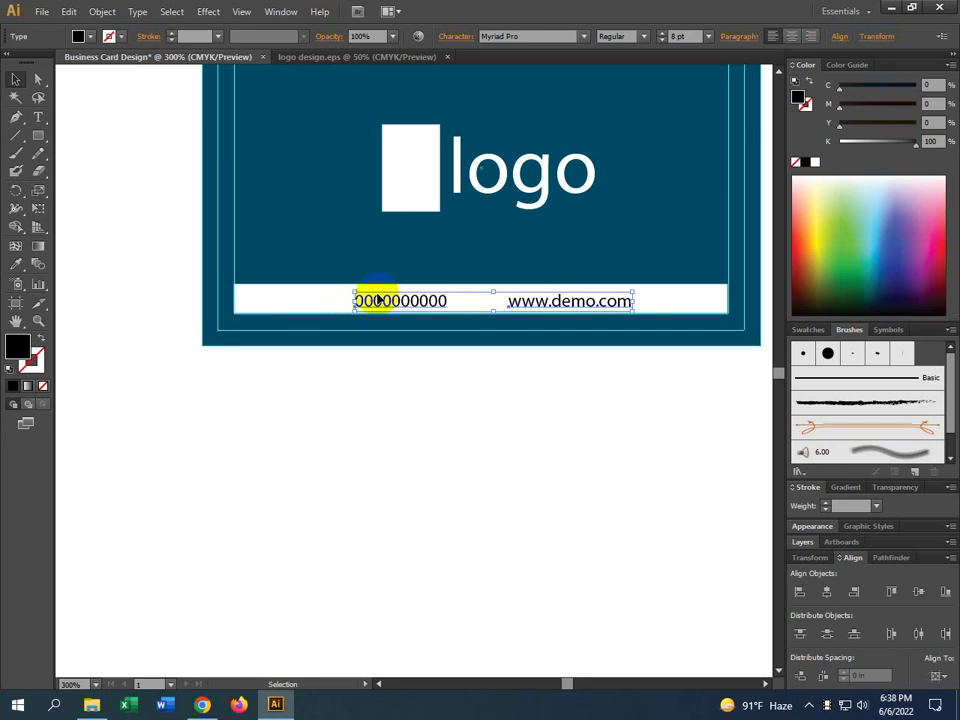
Deselect and zoom out to 150% to see the whole card, then bring Chrome to the front
click(472, 457)
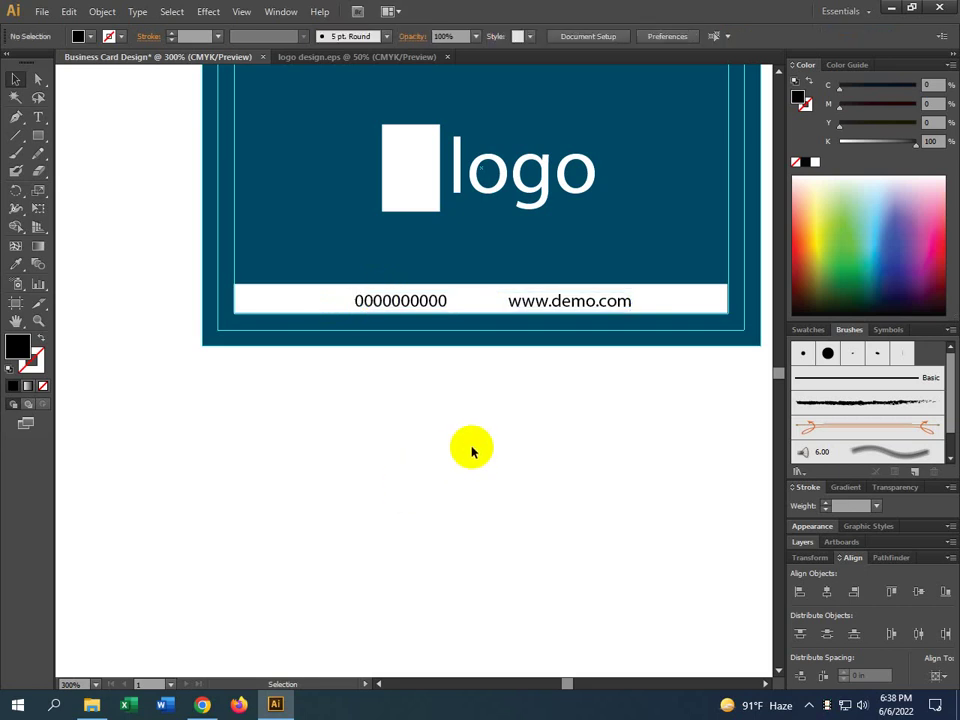
alt+scroll(472, 452, down, 2)
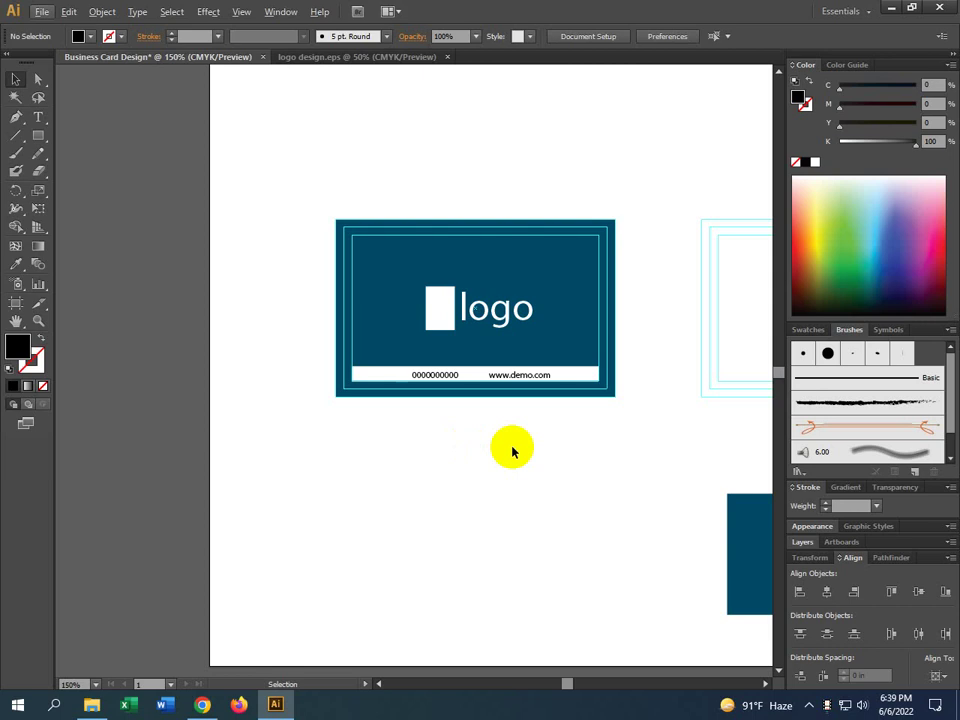
click(204, 704)
Search Google Images for phone icons in a new tab
click(559, 12)
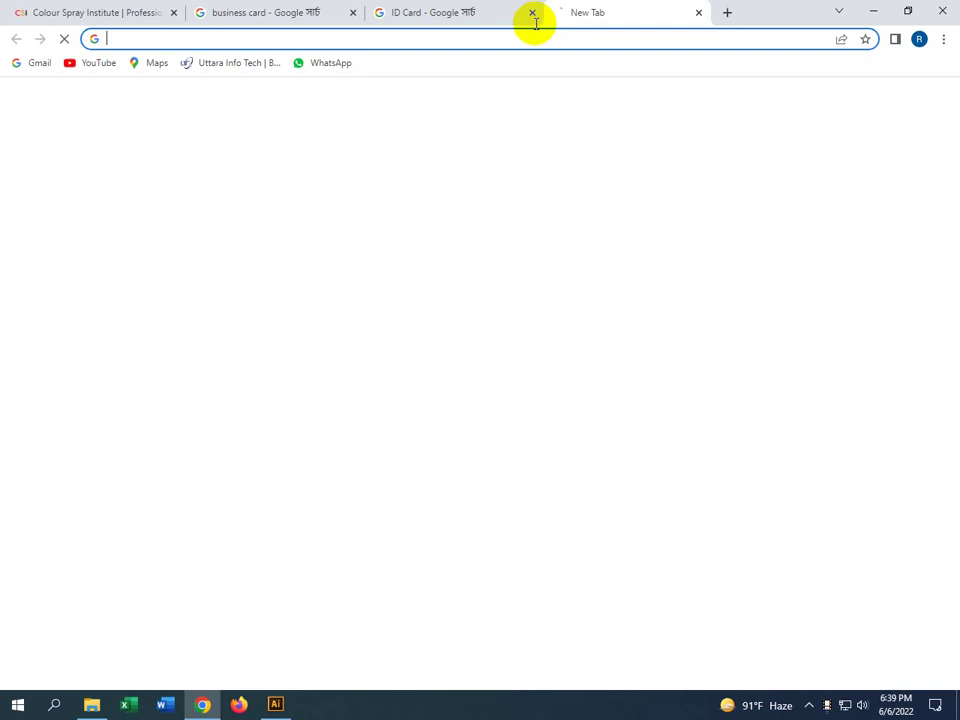
text(phone)
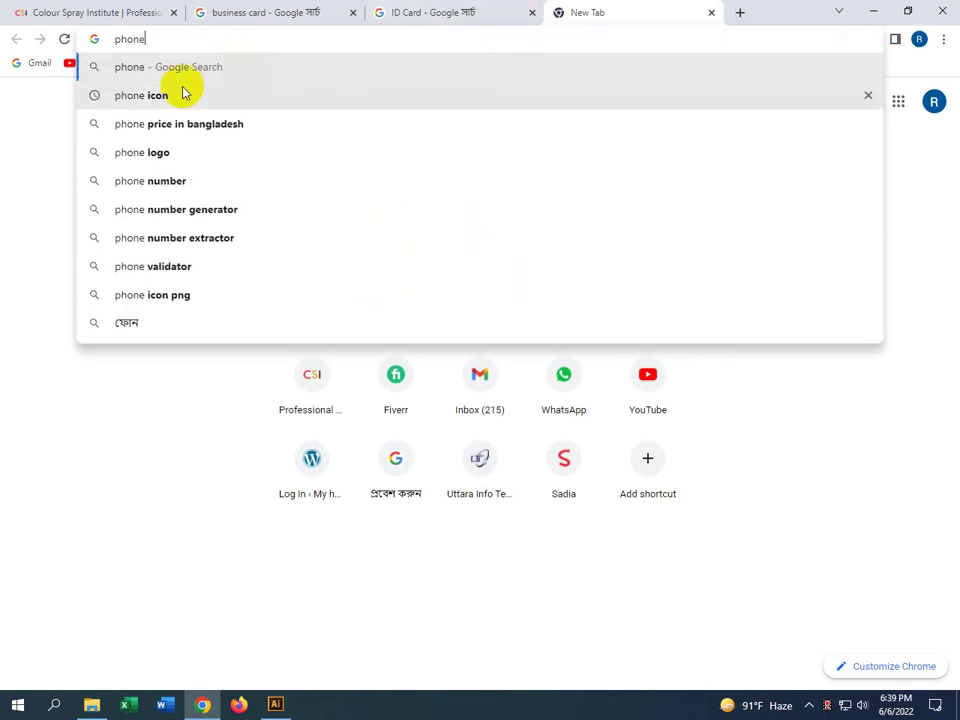
click(180, 93)
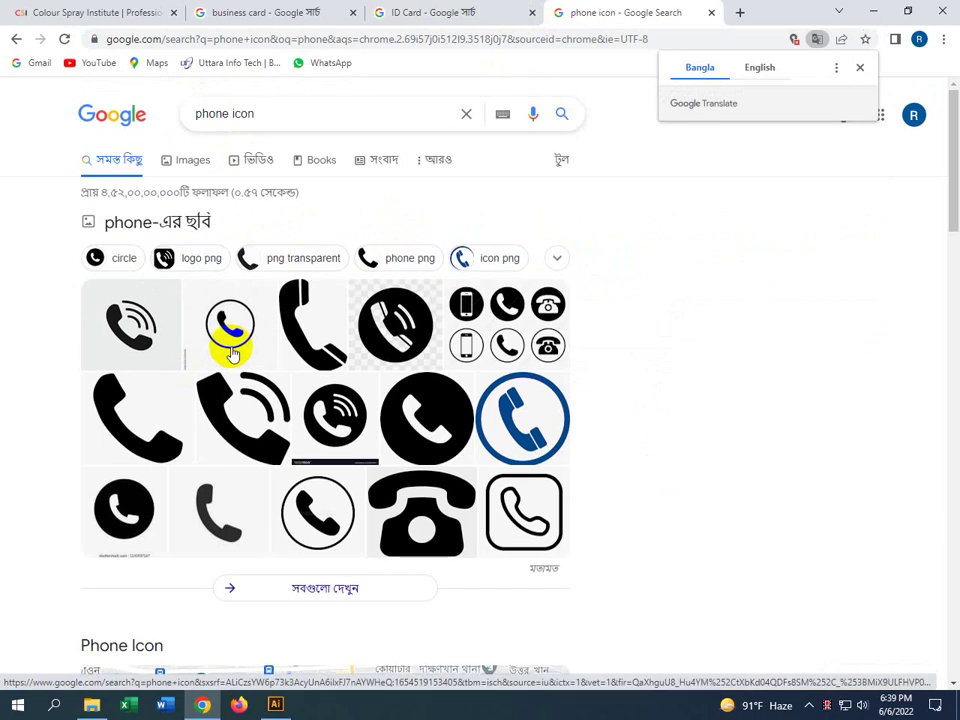
click(192, 169)
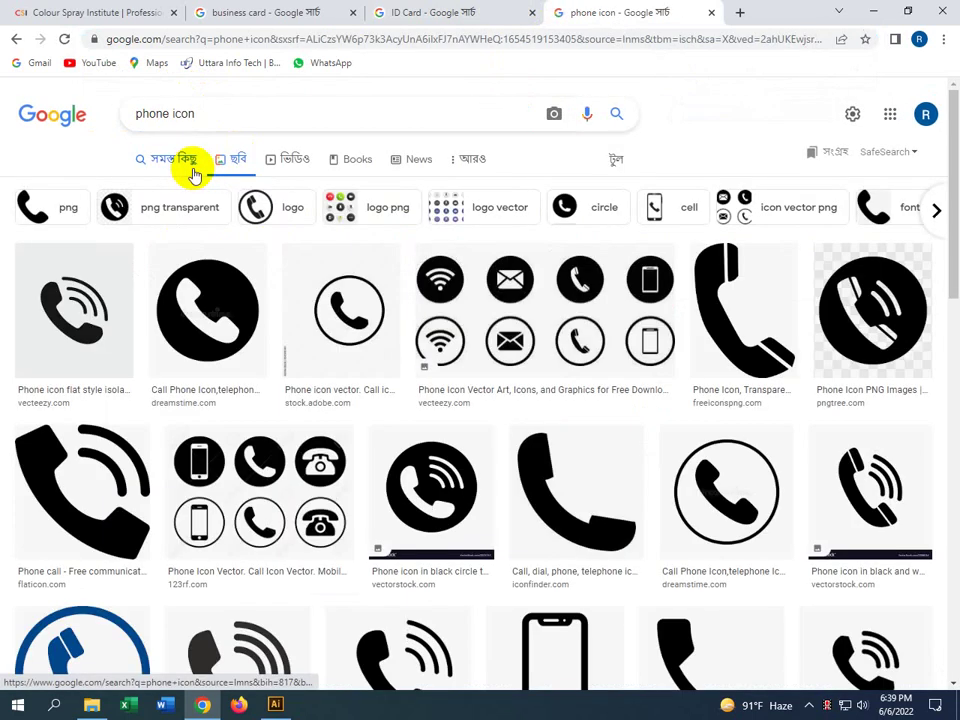
Save the Flaticon black phone-call icon to the Desktop as 2934394.png
click(54, 476)
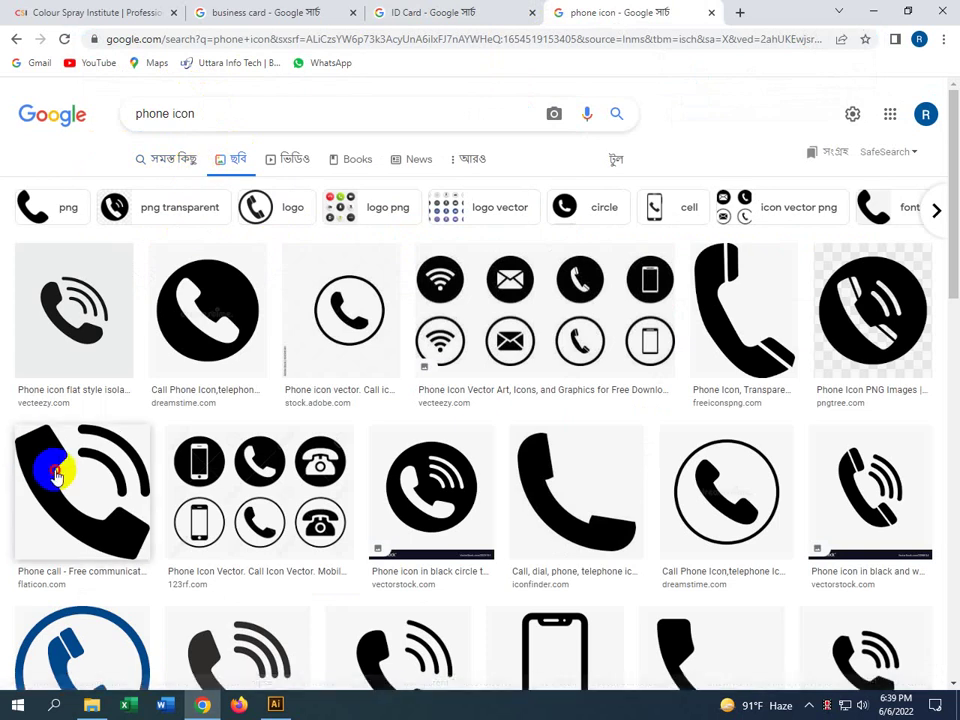
right_click(701, 240)
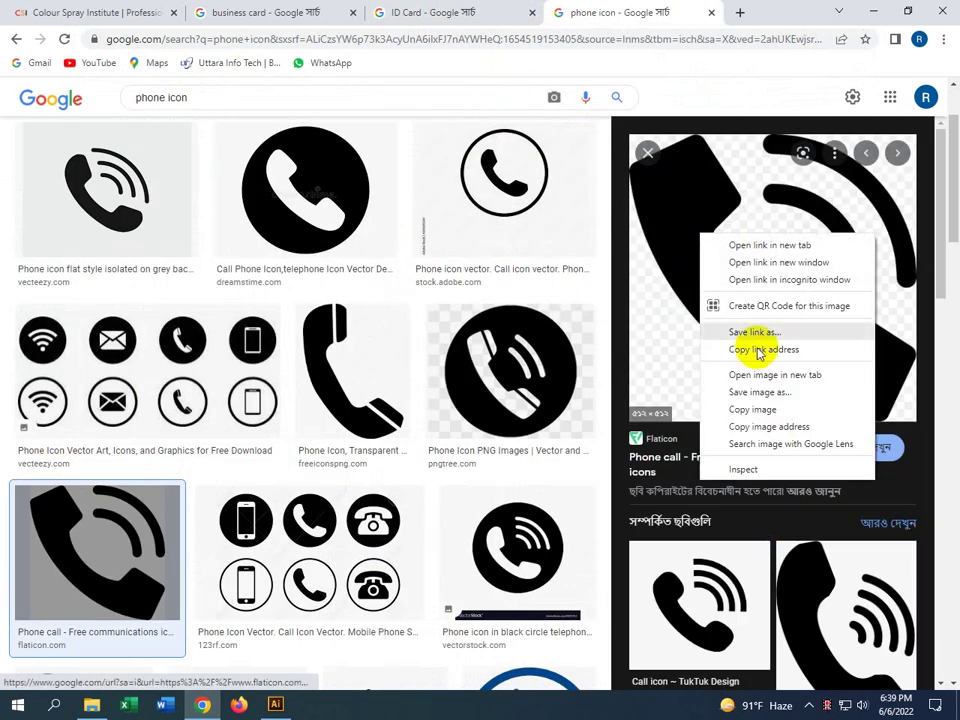
click(737, 391)
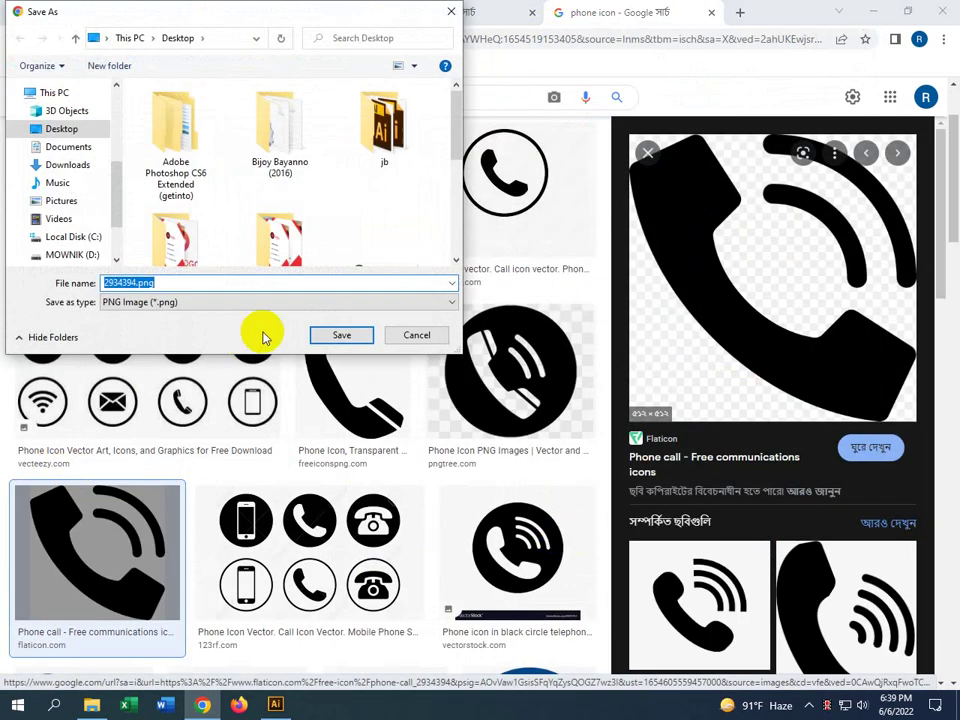
click(345, 336)
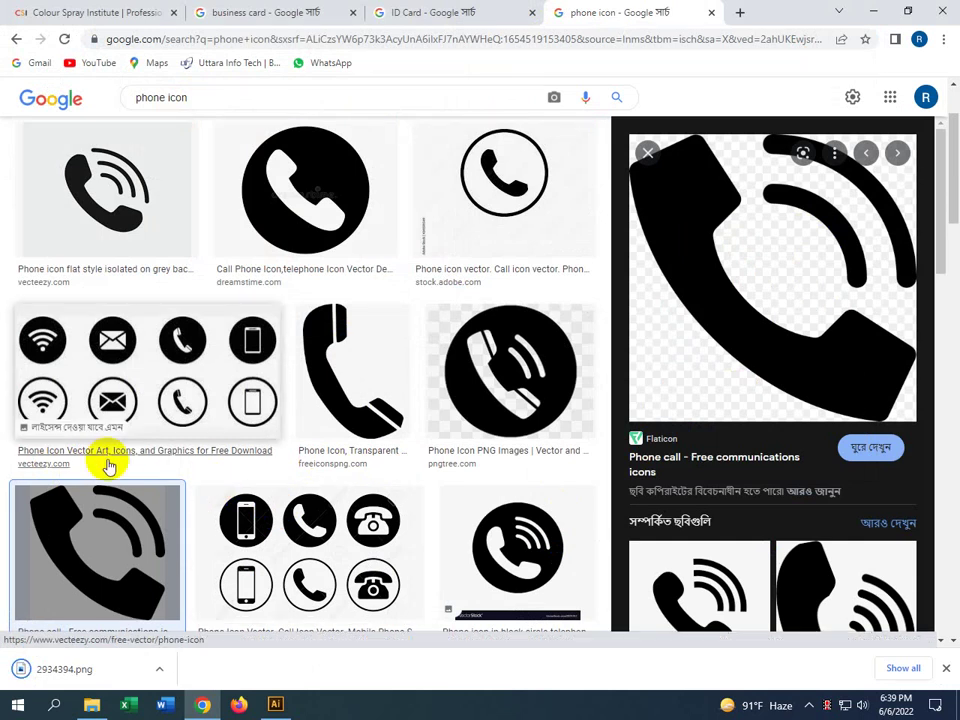
scroll(429, 458, down, 2)
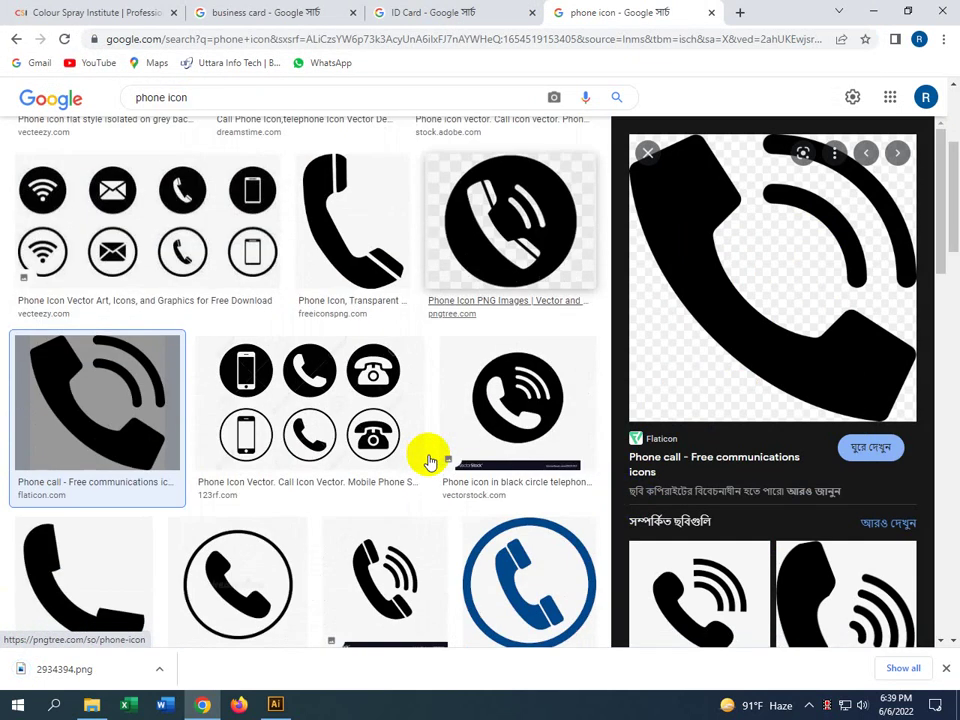
scroll(34, 317, up, 3)
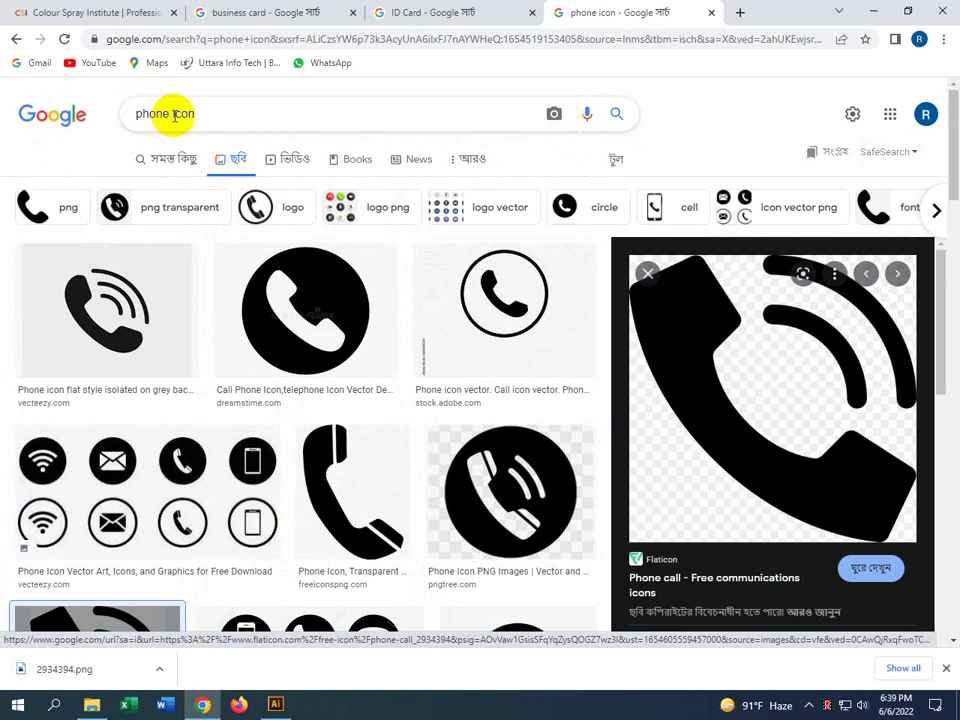
Change the image search to 'mail icon png'
double_click(159, 115)
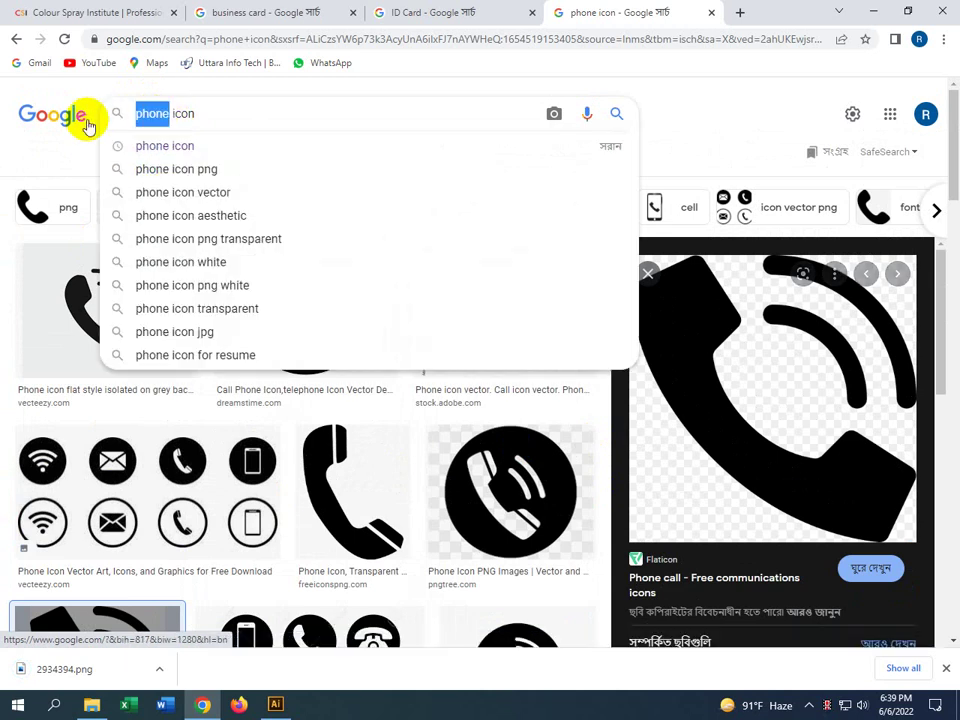
text(mail)
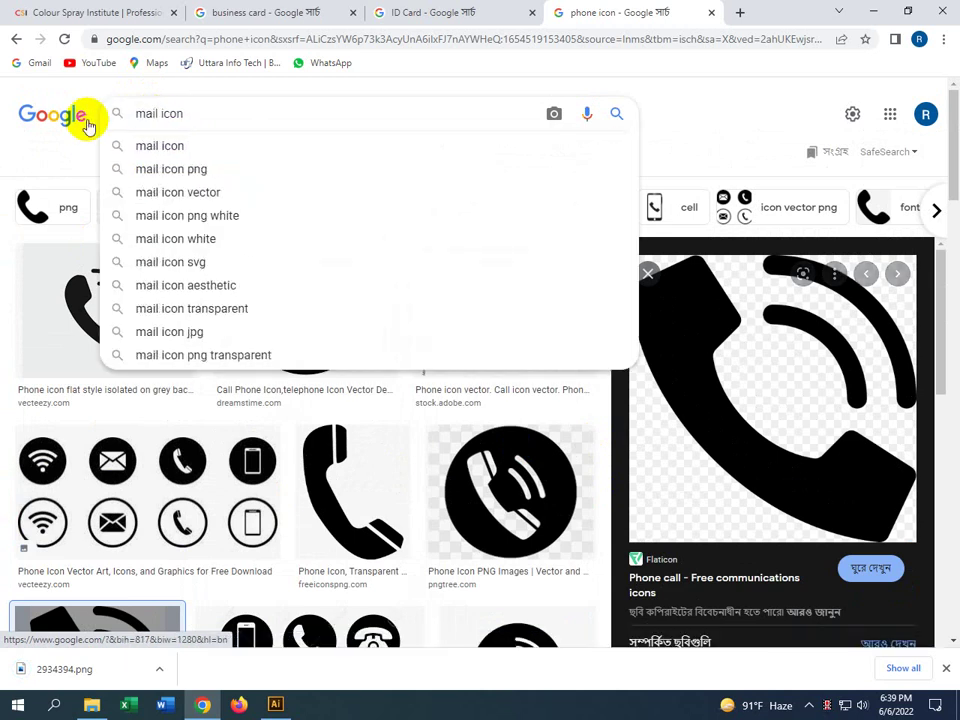
click(199, 167)
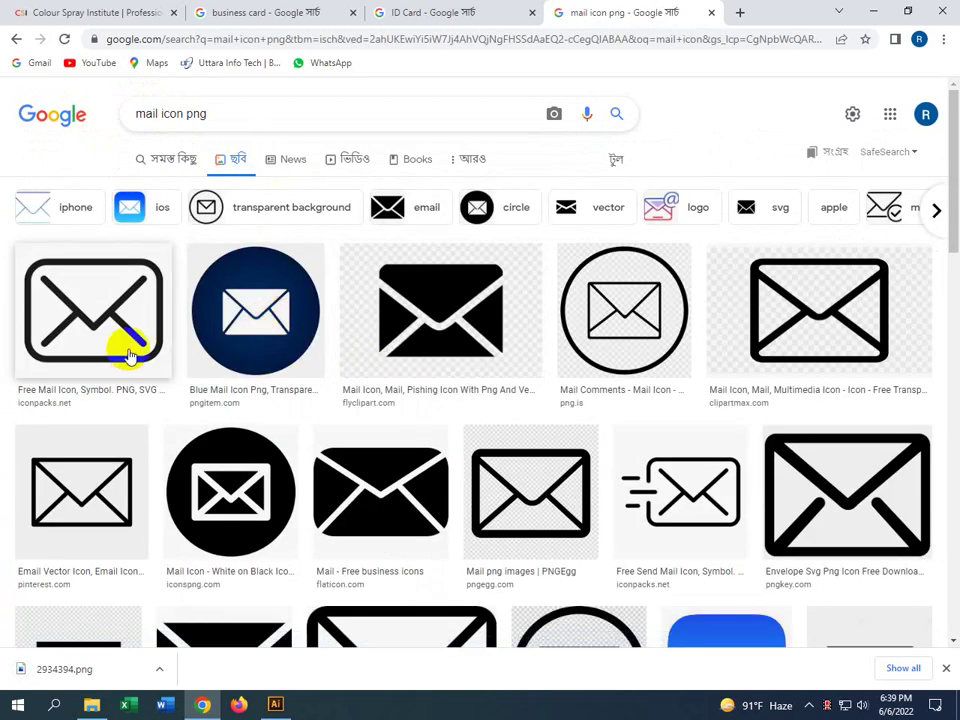
Save the Flaticon black envelope icon as 761755.png, then start typing 'loca' in the search box
click(390, 511)
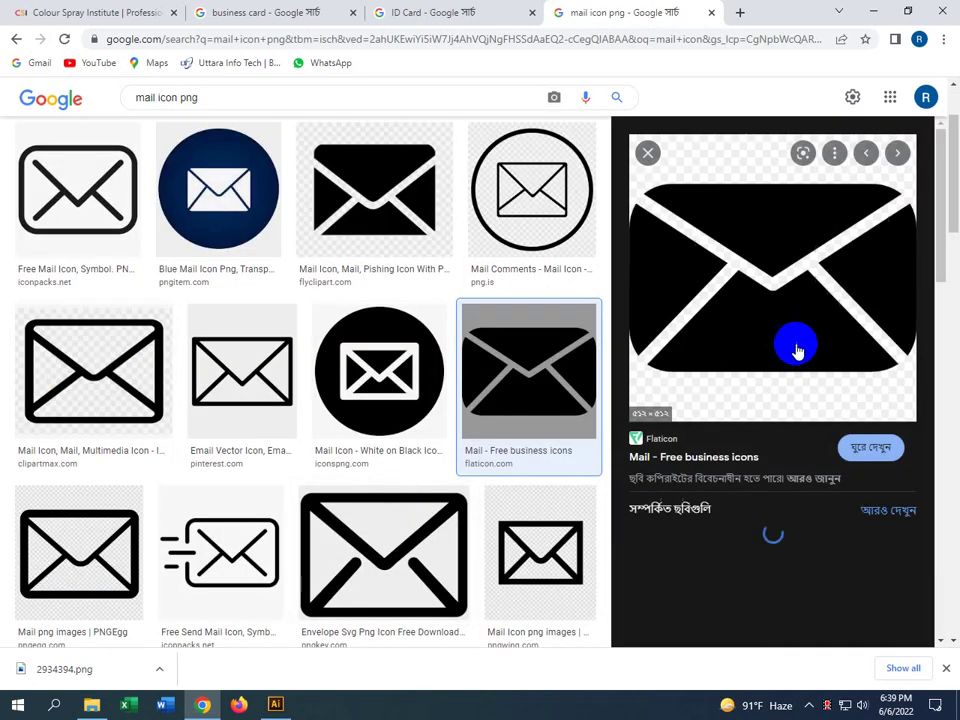
right_click(765, 279)
click(818, 438)
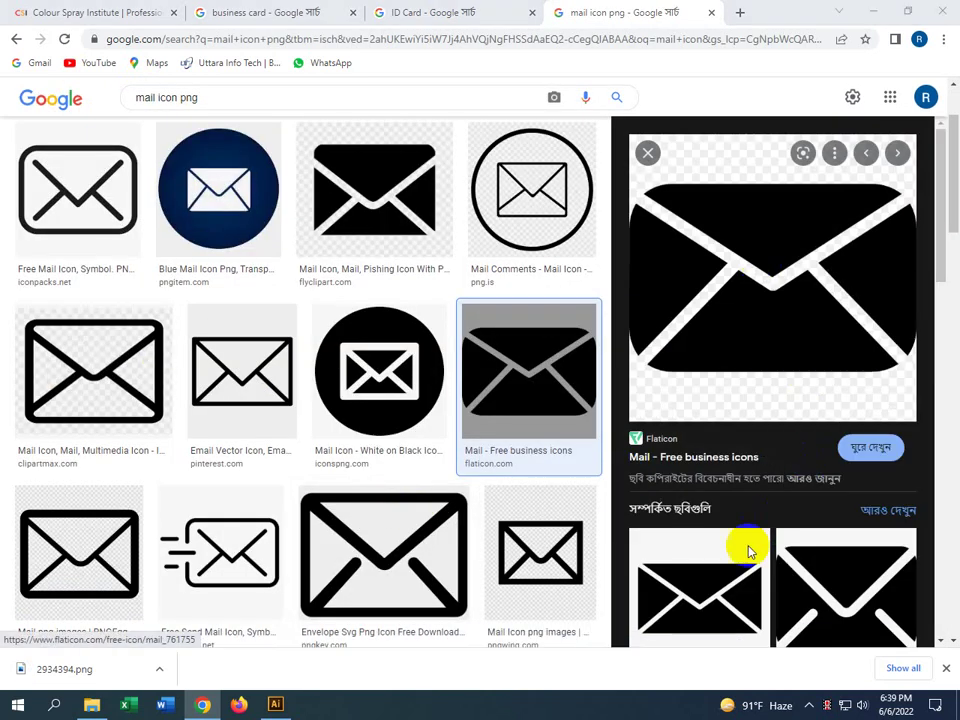
click(339, 333)
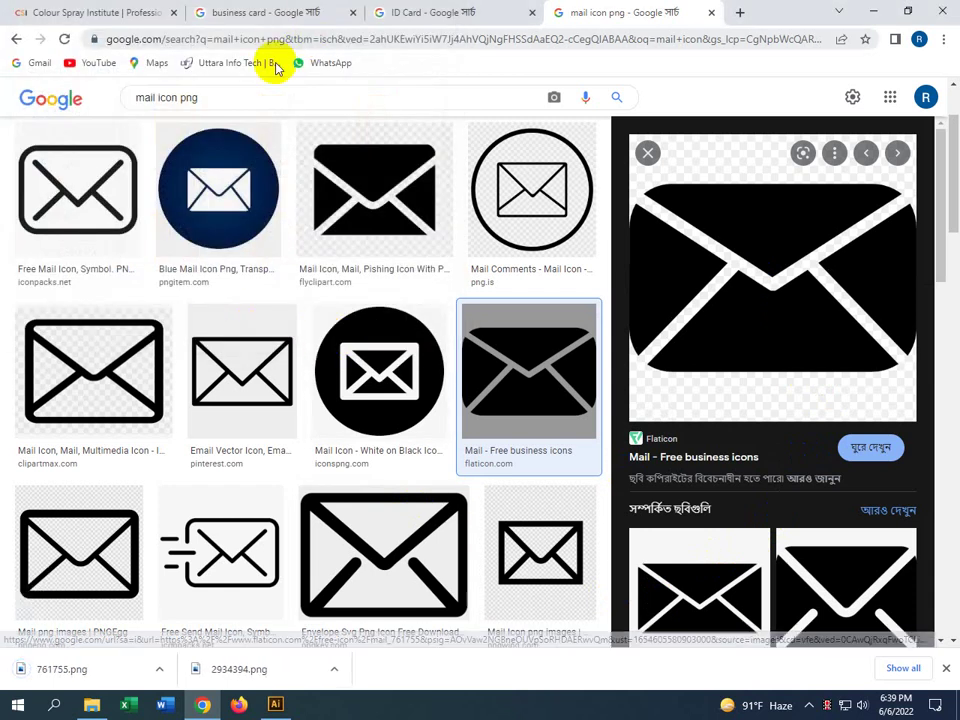
double_click(152, 98)
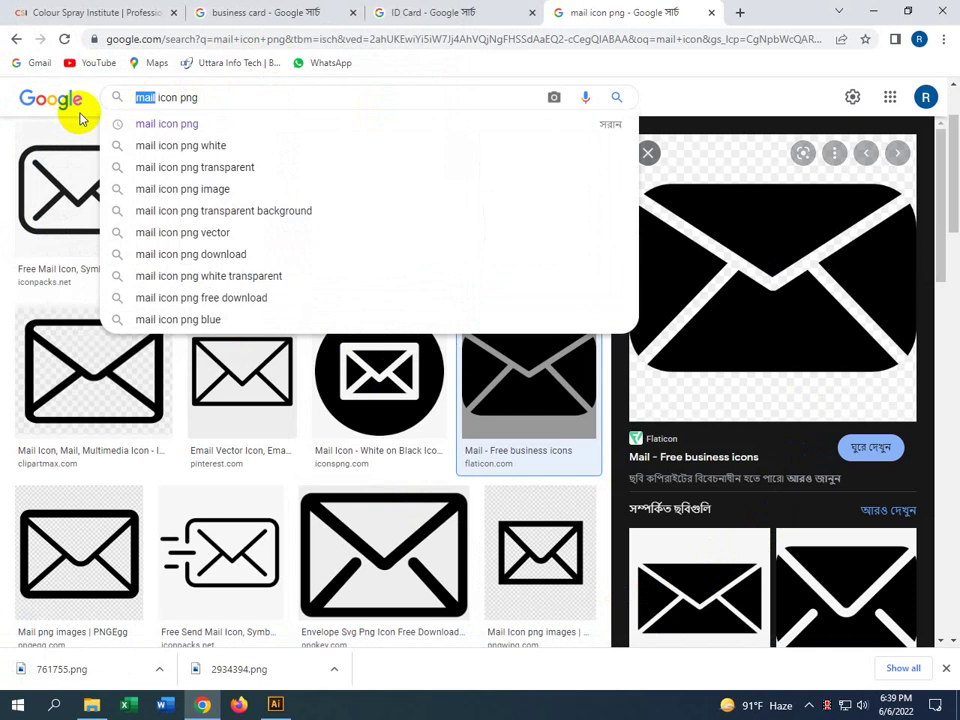
text(loca)
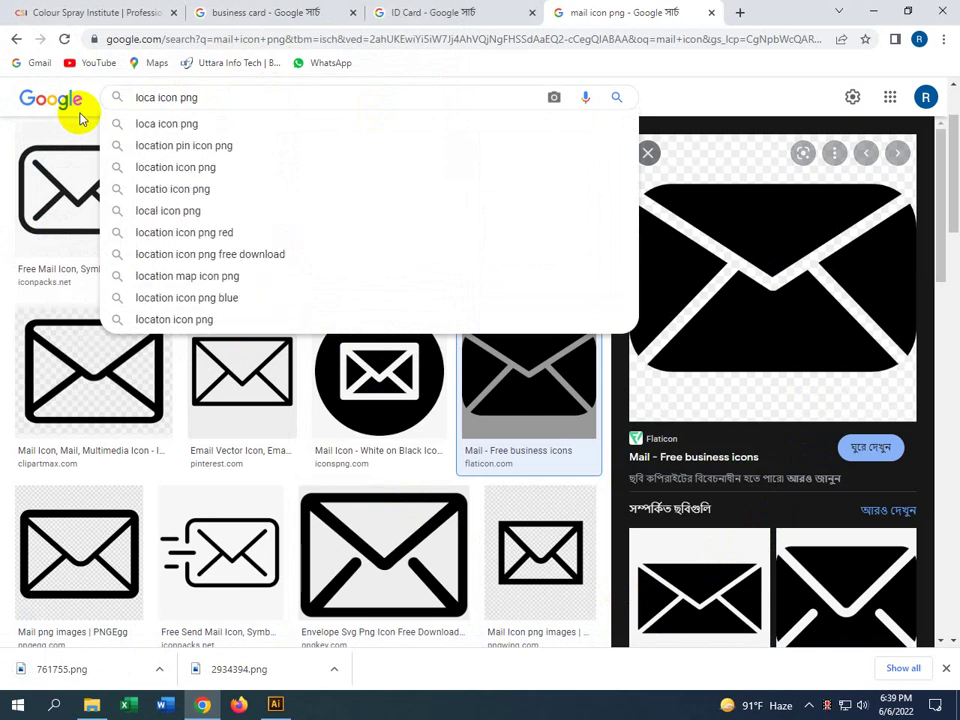
Search 'location icon png' and preview a location pin result
click(199, 167)
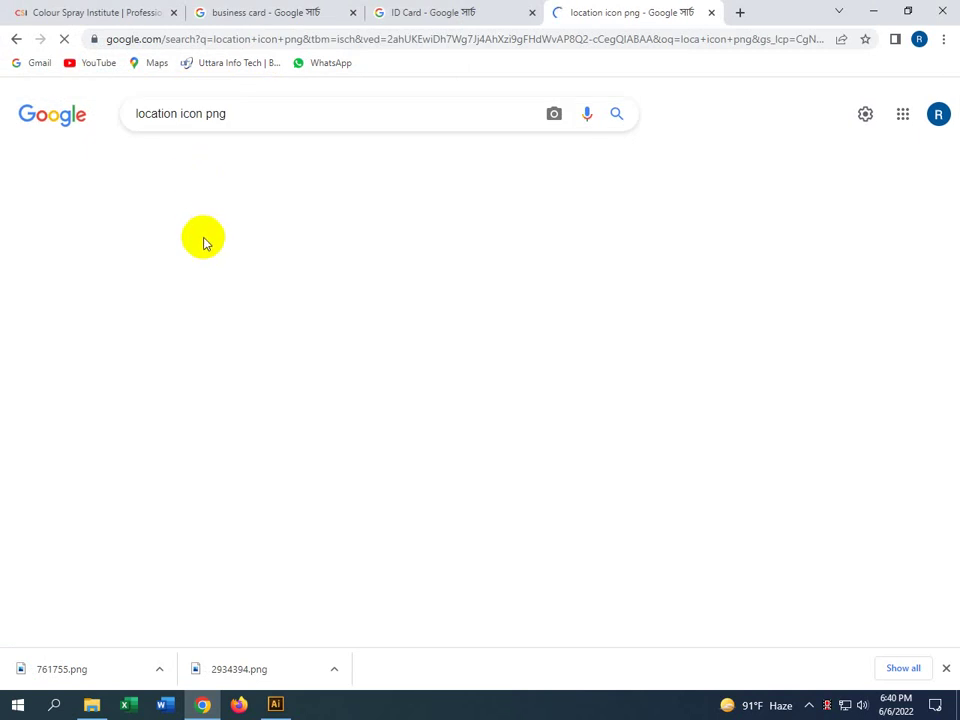
scroll(251, 315, down, 2)
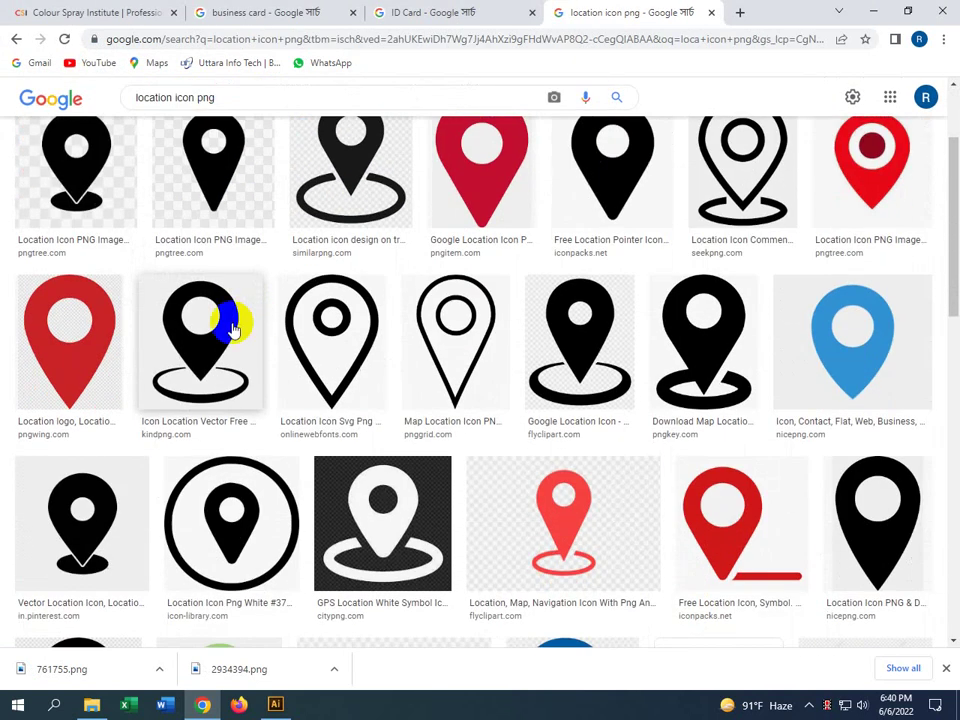
click(218, 328)
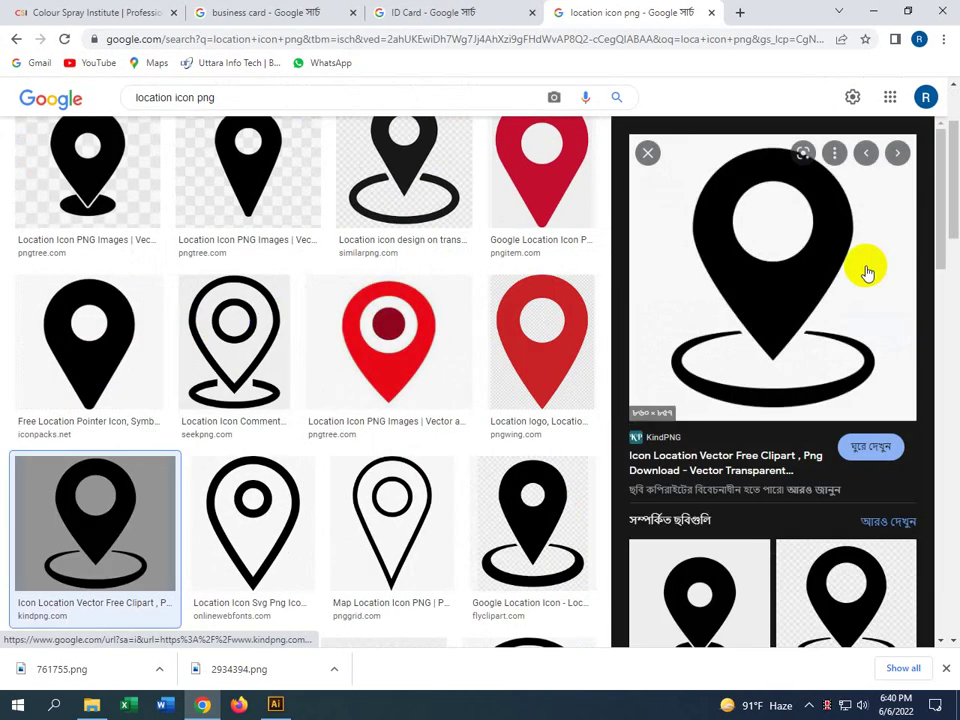
scroll(130, 240, up, 2)
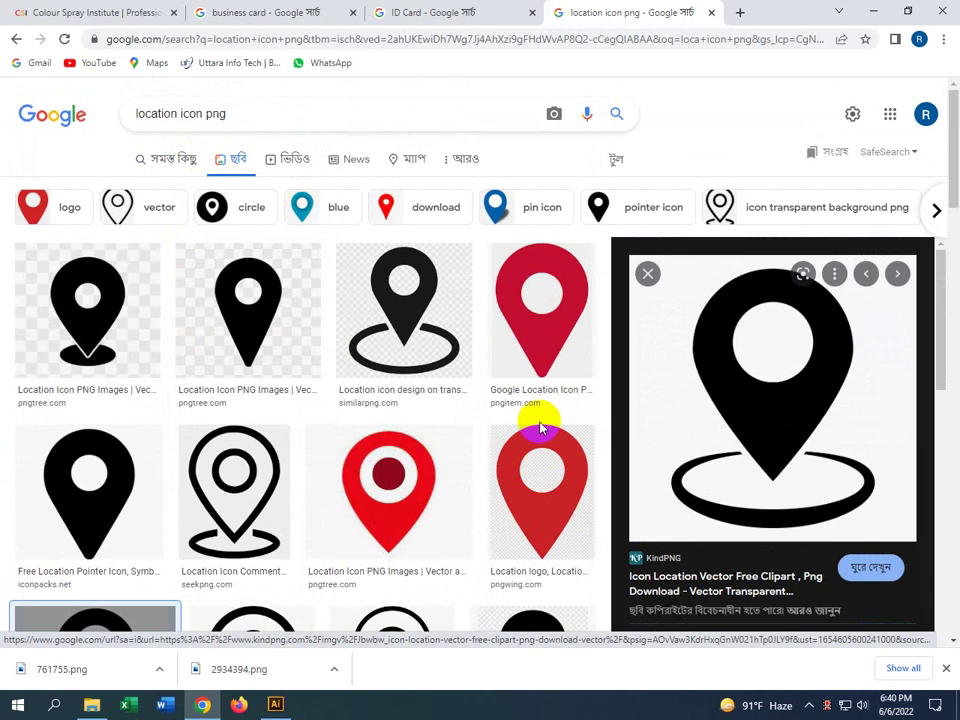
scroll(540, 415, down, 3)
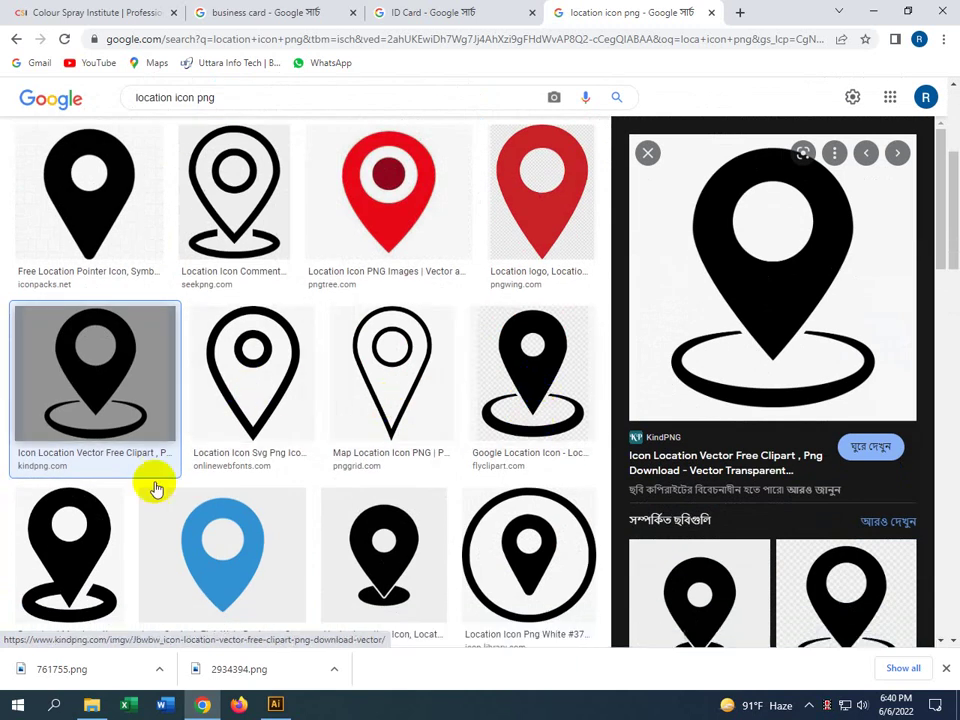
Save the PNGkey black map-location pin with oval base to the Desktop
click(30, 538)
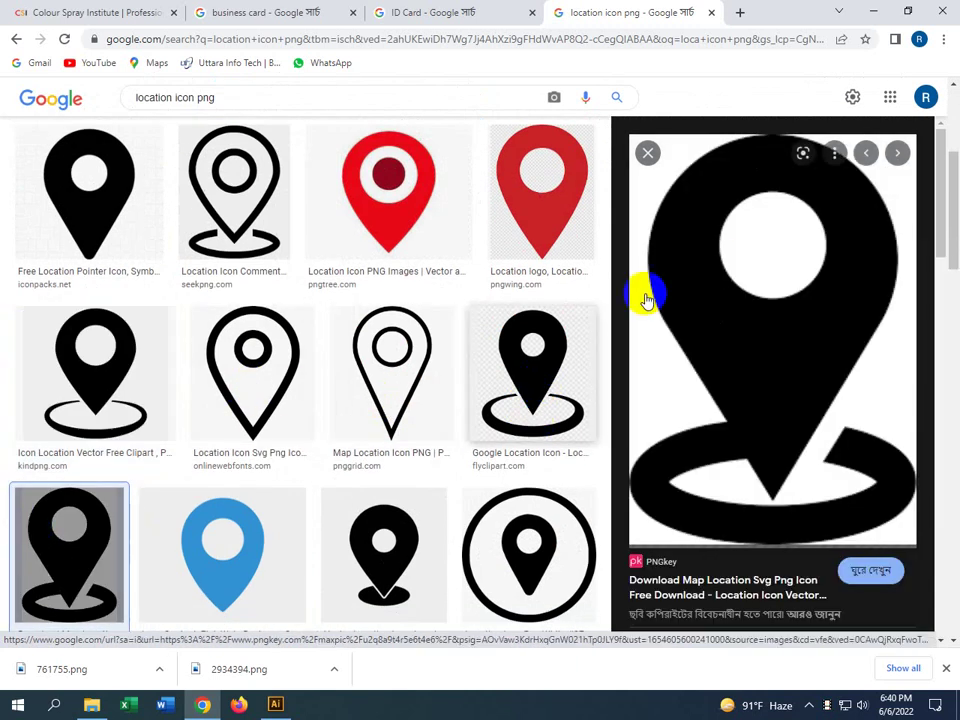
right_click(704, 274)
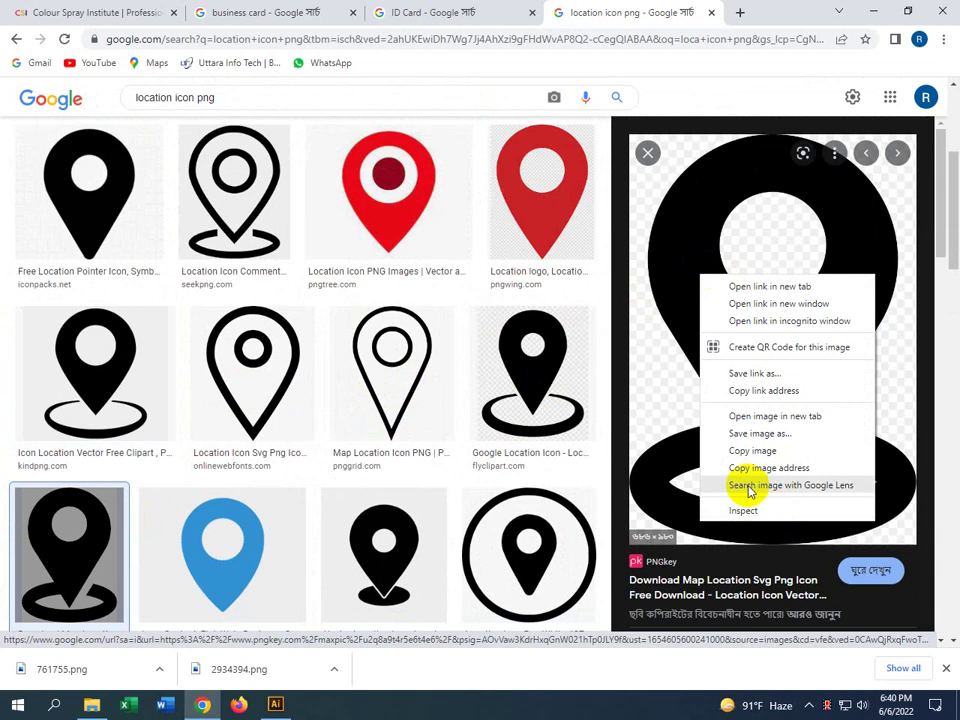
click(760, 434)
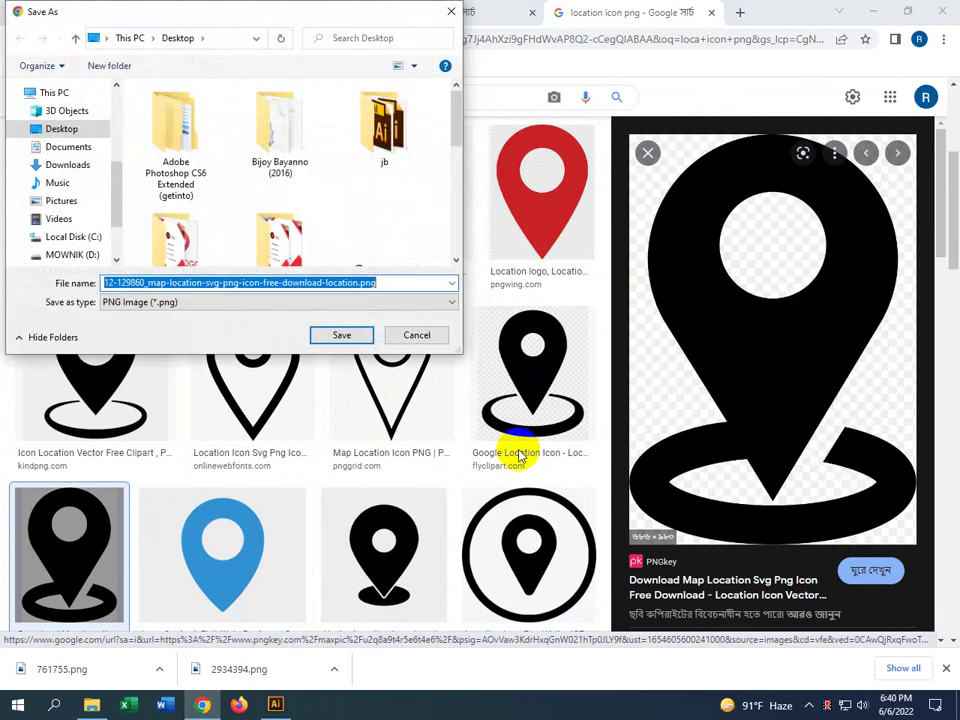
click(340, 335)
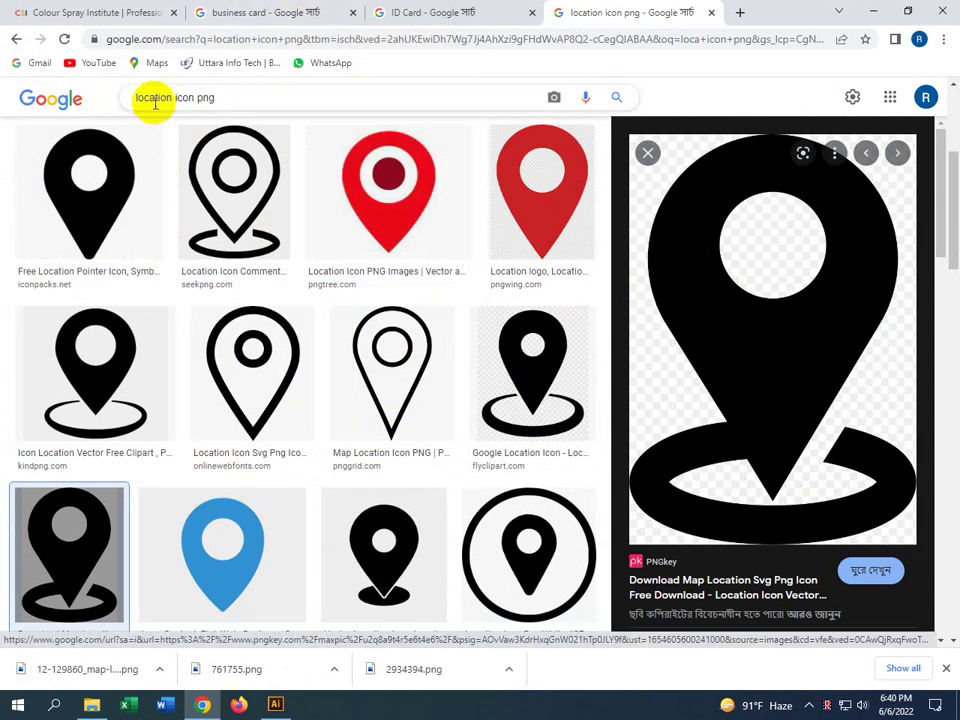
scroll(167, 220, up, 4)
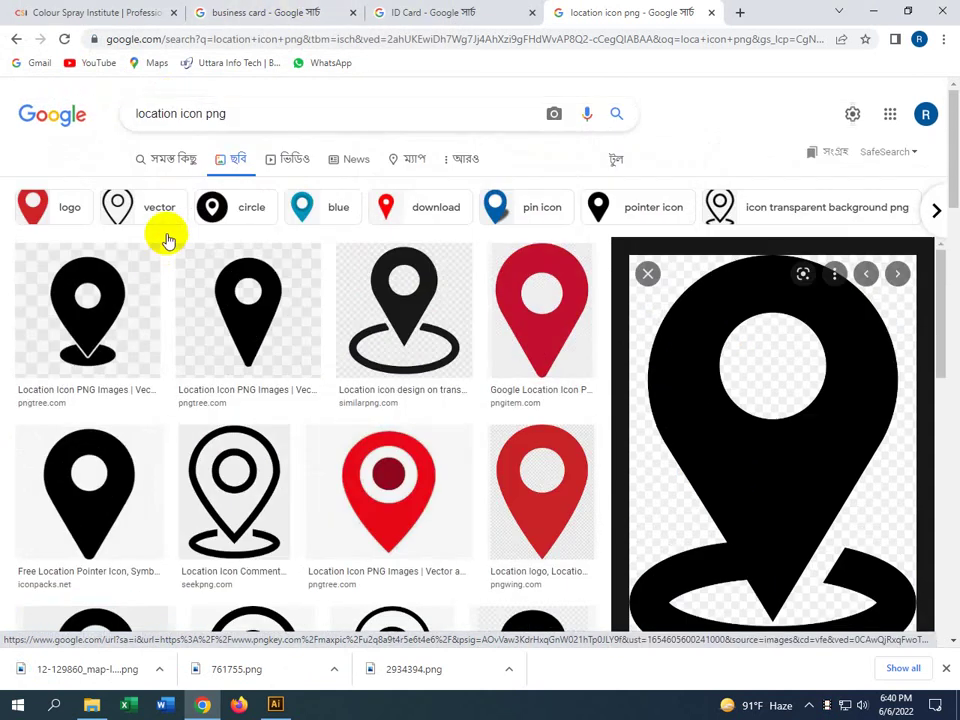
double_click(176, 114)
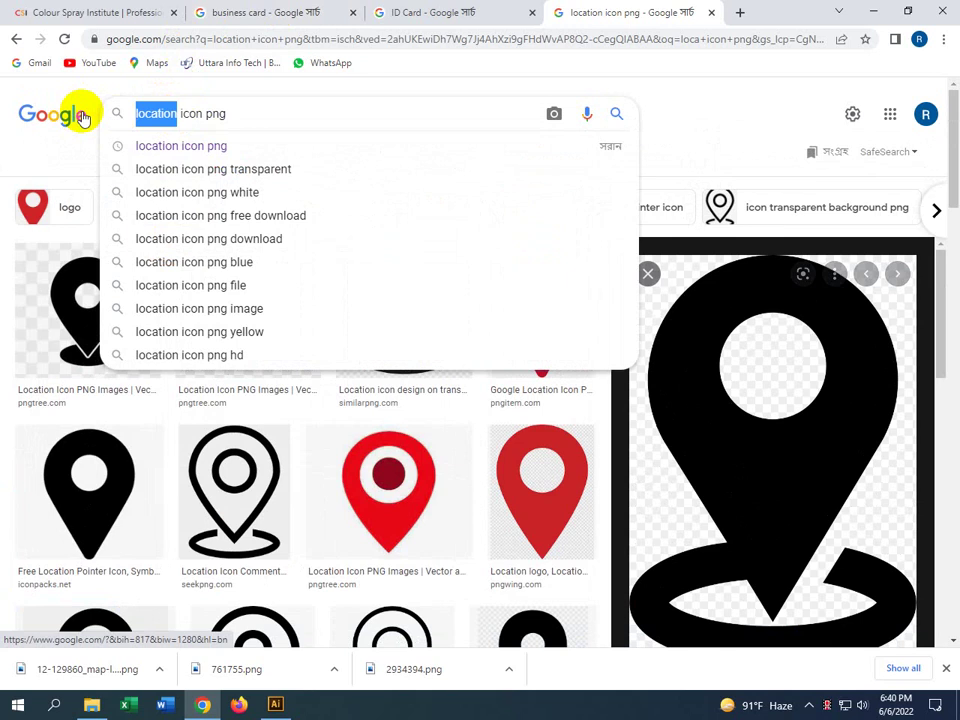
Search Google Images for 'web icon png'
text(web)
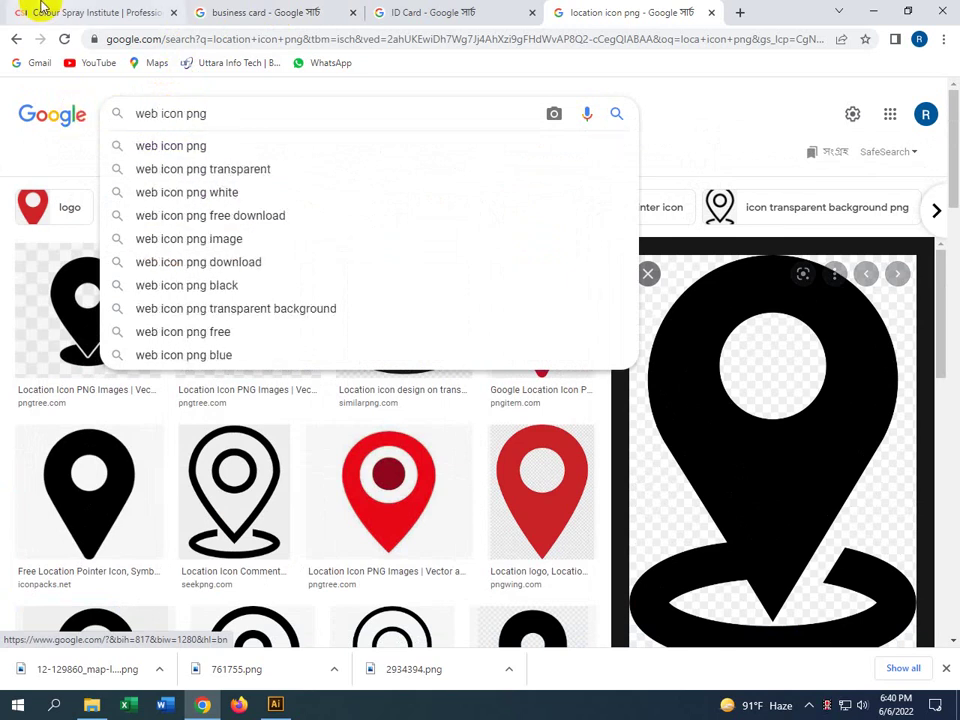
click(199, 148)
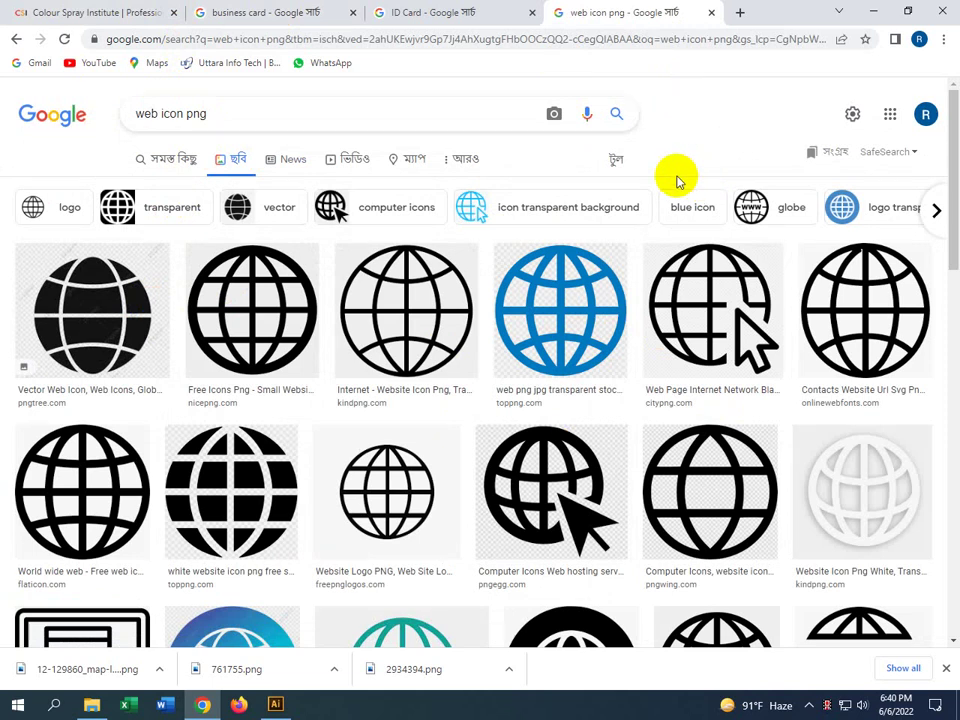
scroll(460, 320, down, 3)
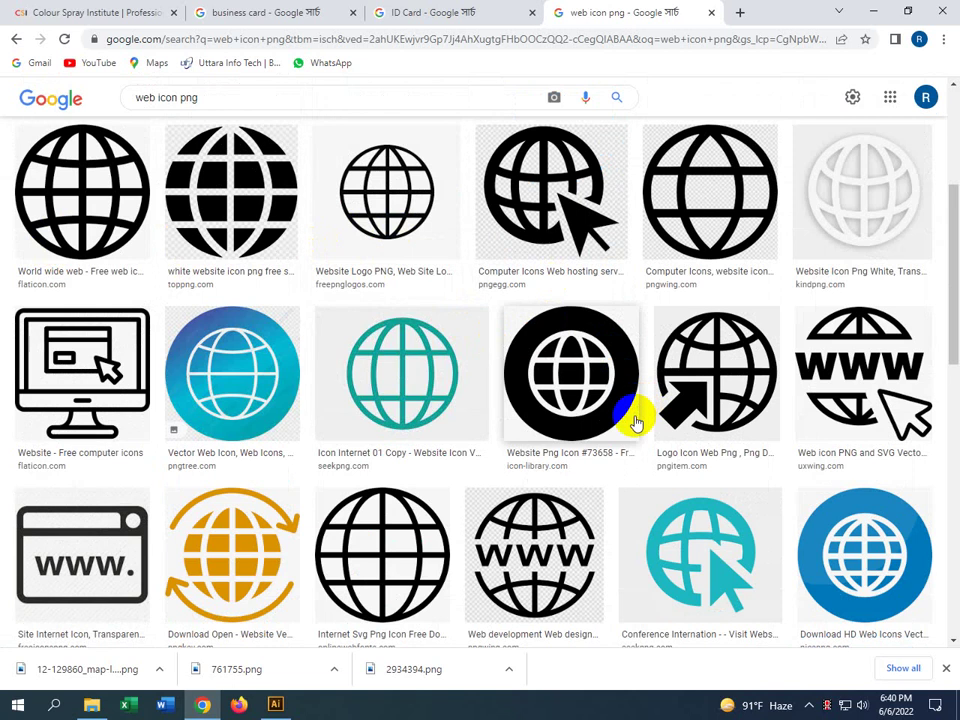
scroll(626, 418, down, 3)
scroll(626, 414, up, 3)
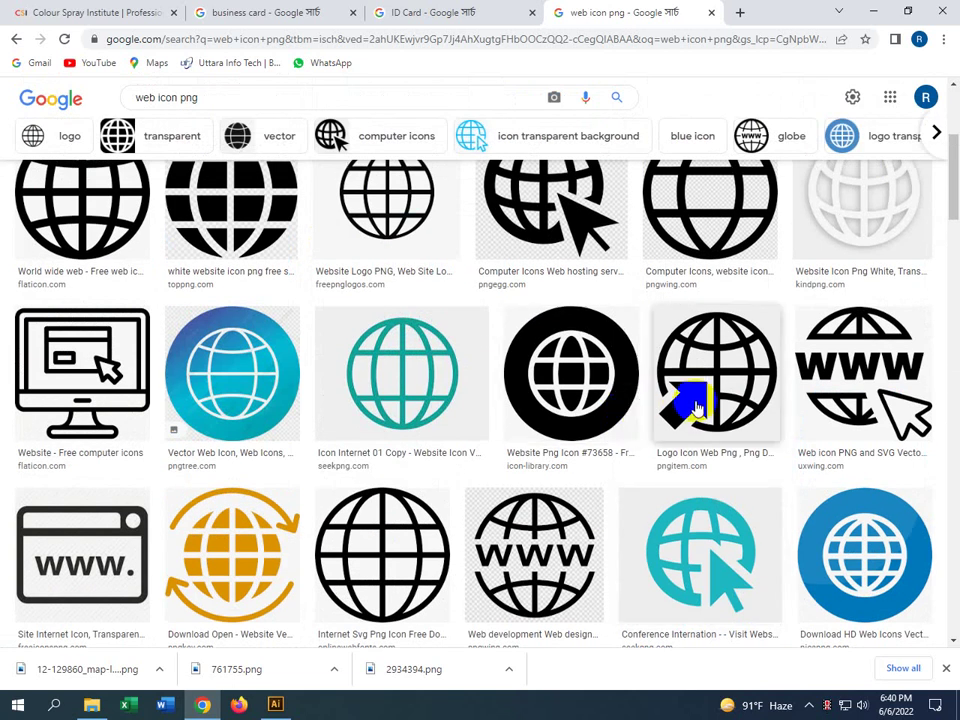
Compare several globe icon previews before choosing the Black Website Icon globe
click(697, 408)
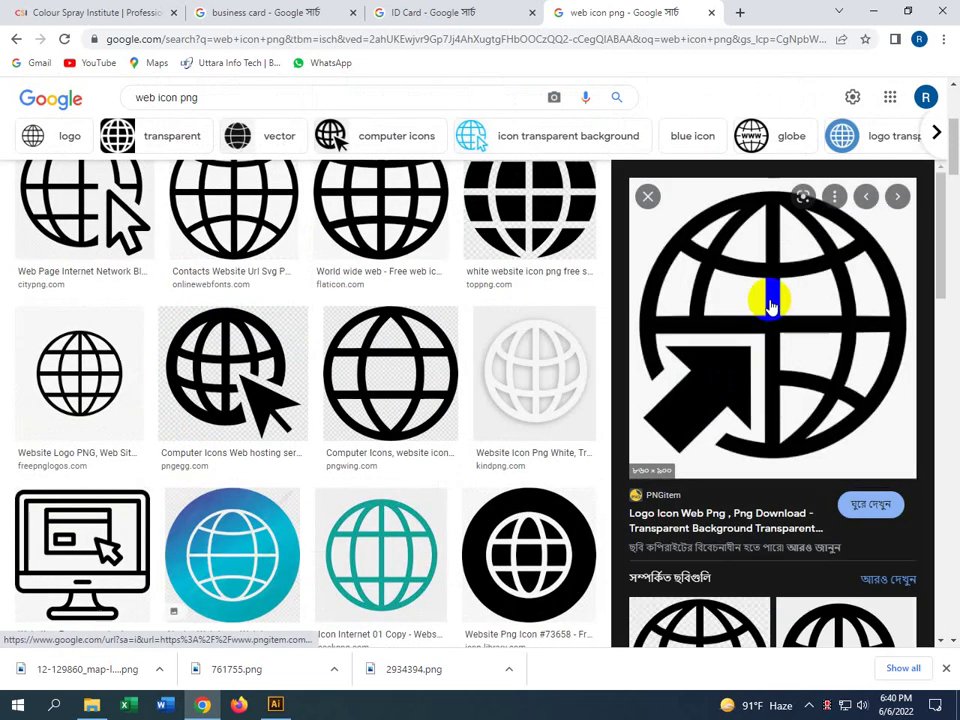
scroll(246, 397, up, 1)
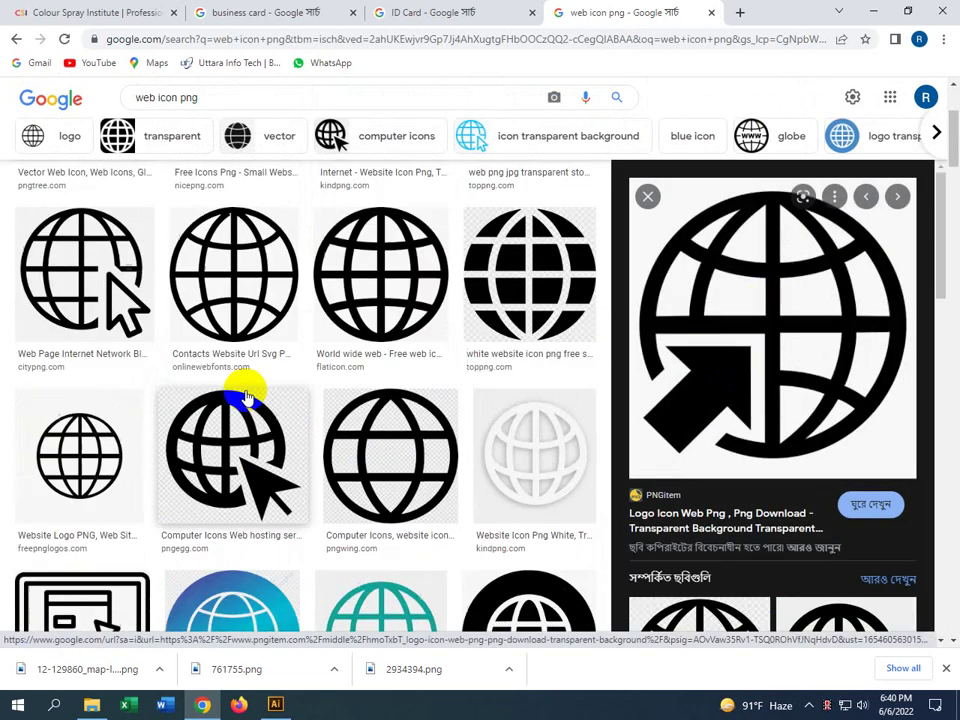
scroll(246, 397, up, 2)
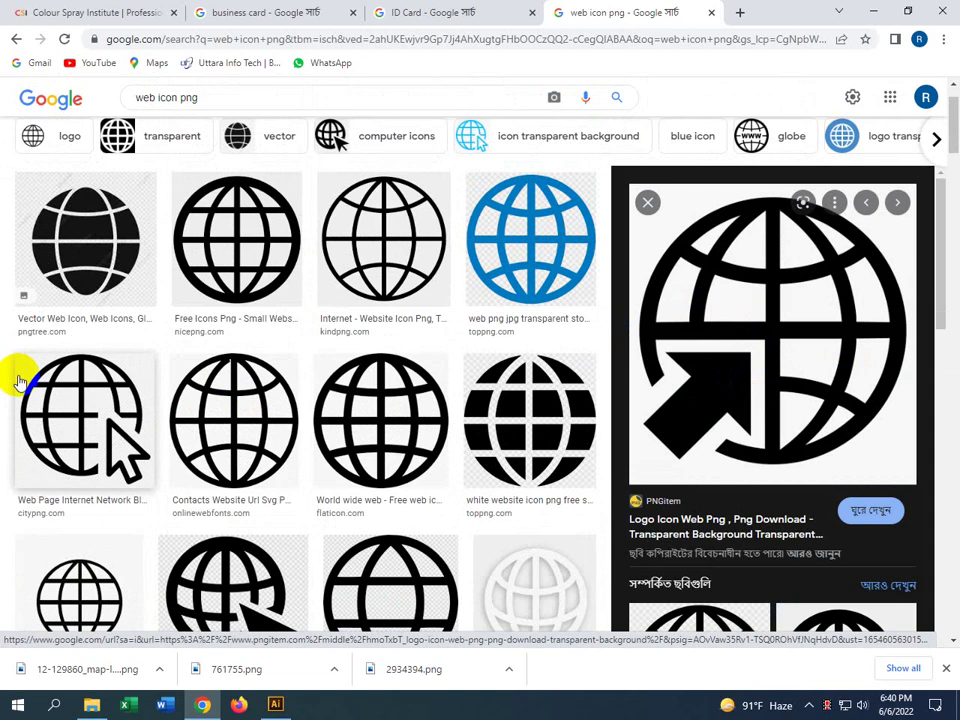
click(257, 283)
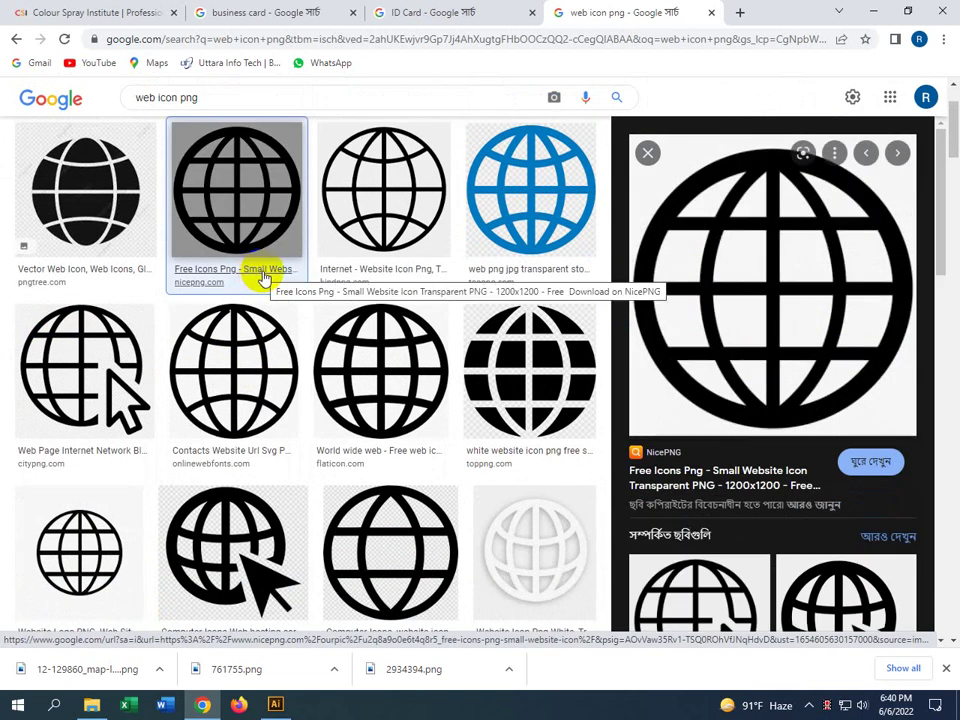
click(381, 219)
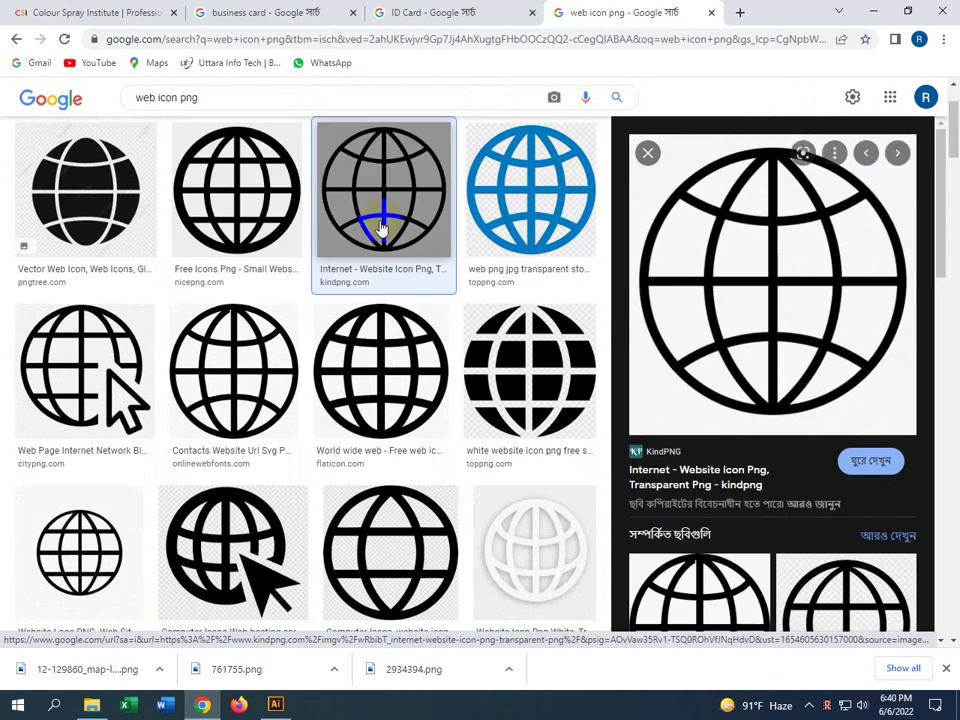
click(117, 367)
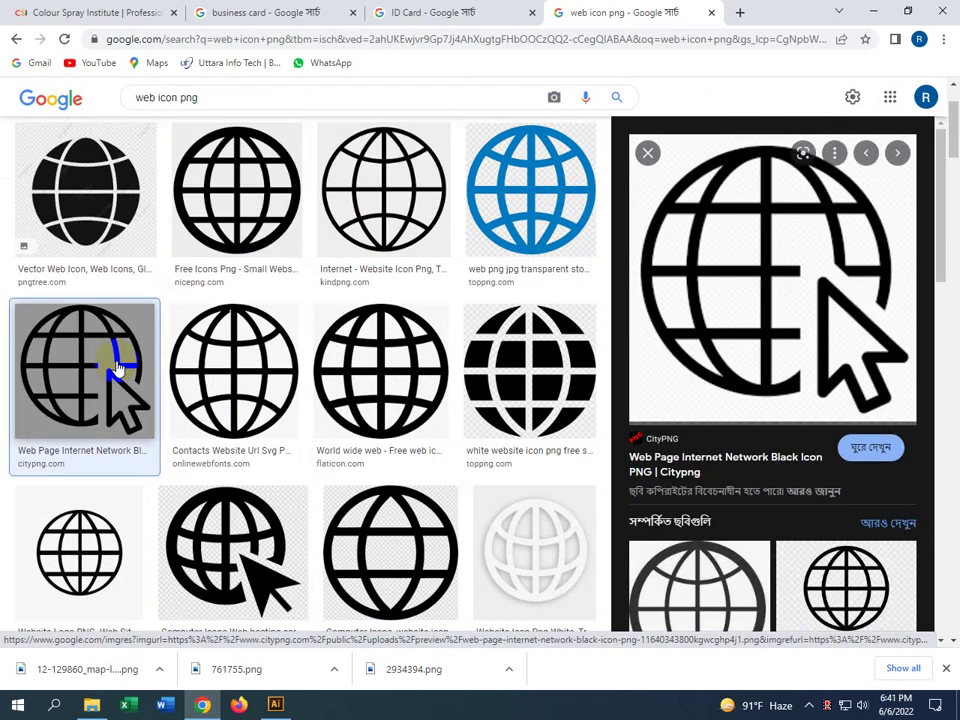
scroll(206, 432, down, 4)
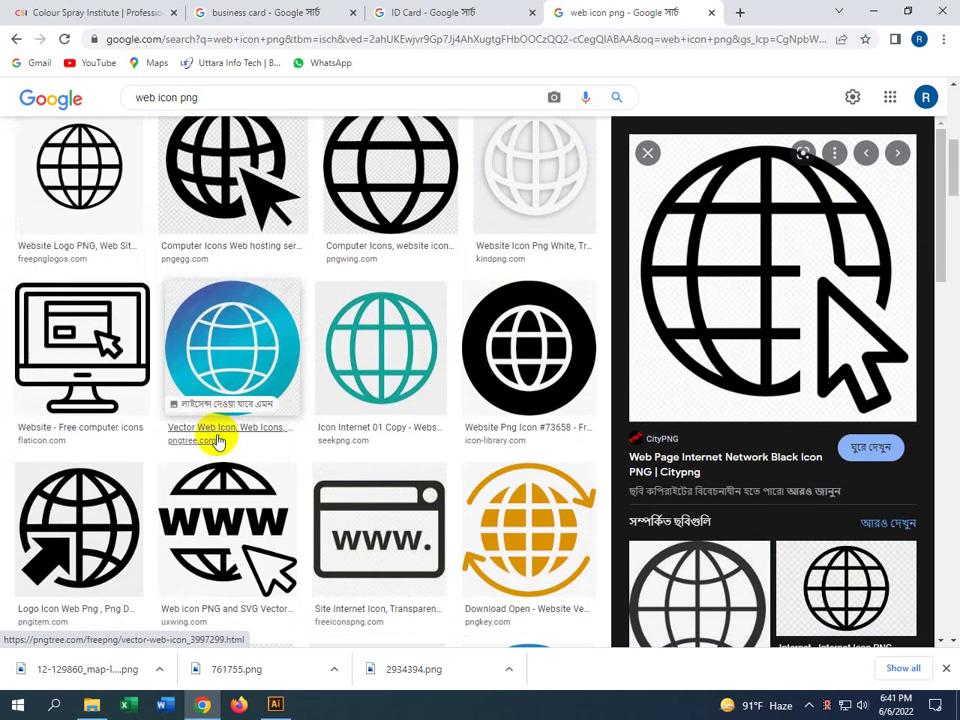
scroll(217, 441, down, 3)
scroll(217, 441, down, 2)
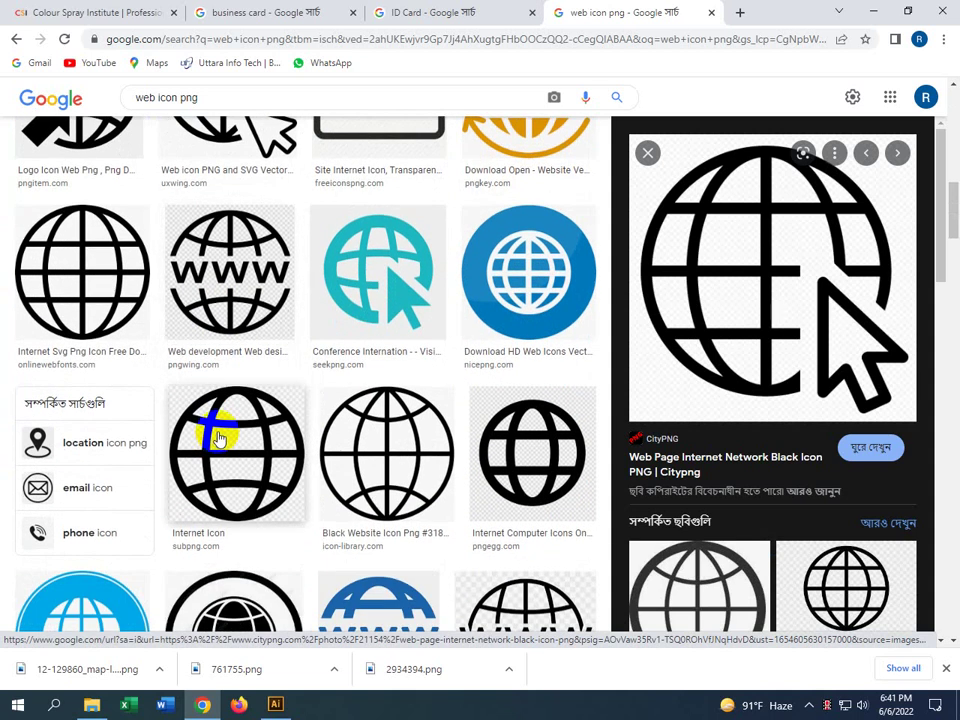
click(368, 450)
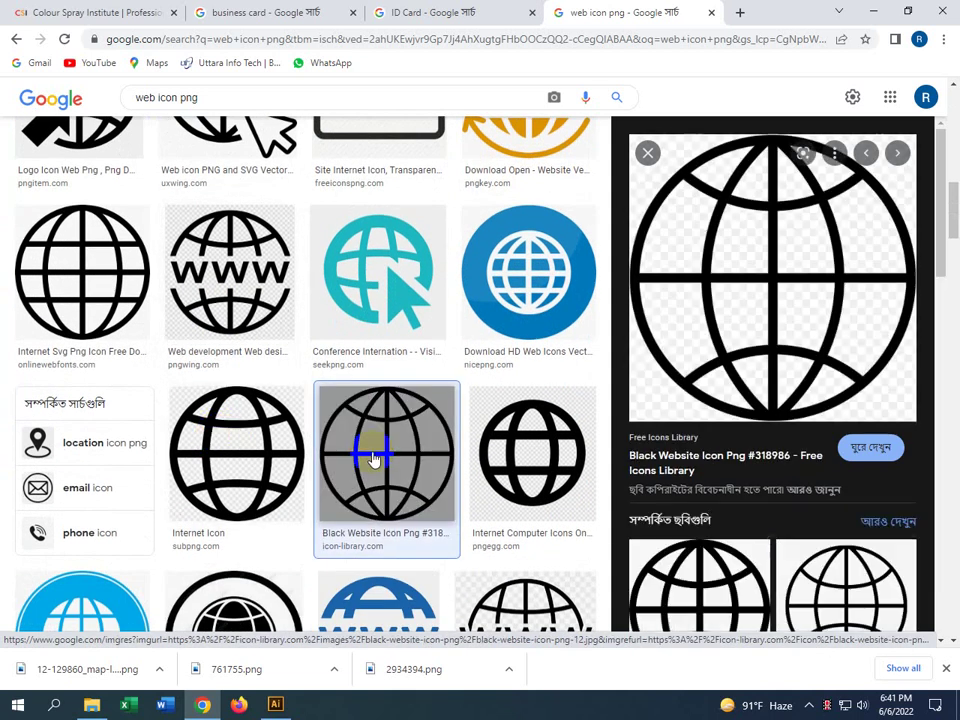
Save the globe as black-website-icon-png-12.jpg to the Desktop and show it in its folder
right_click(847, 242)
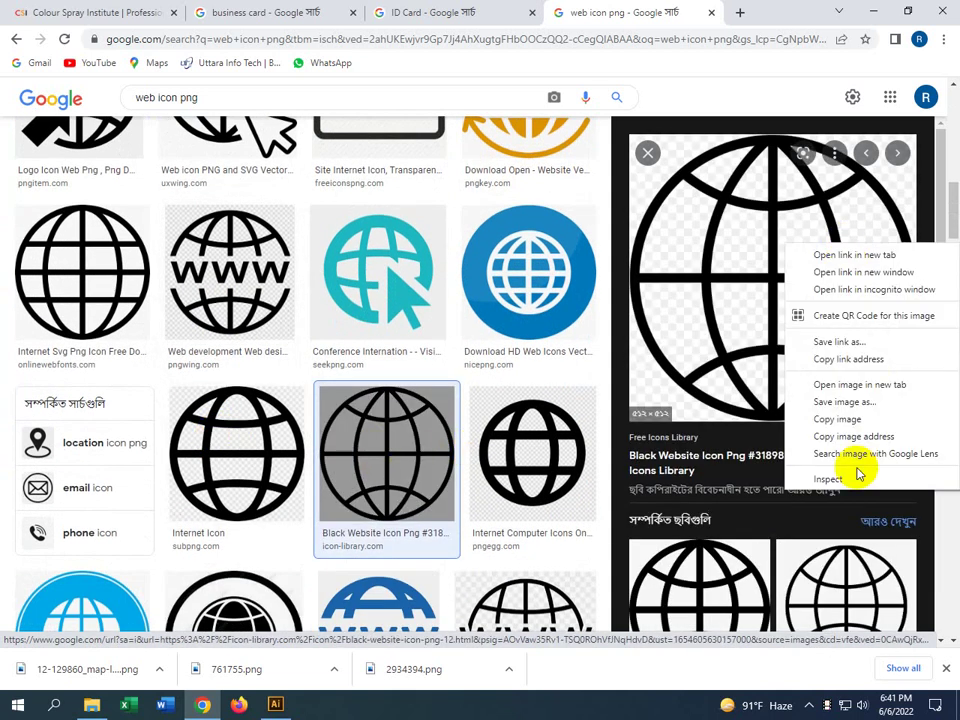
click(825, 401)
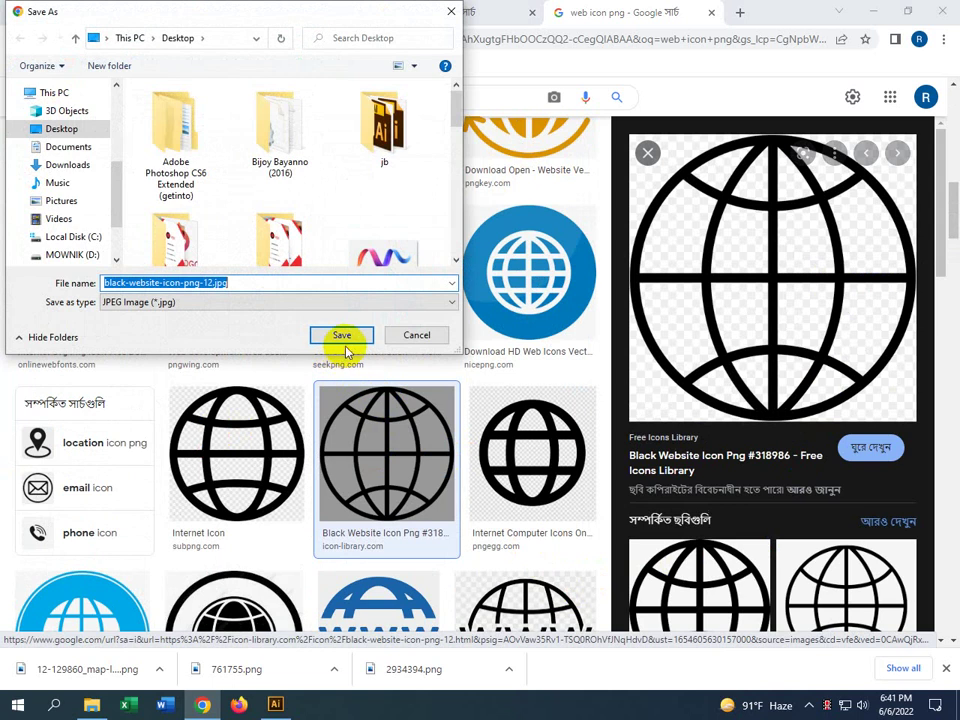
click(342, 336)
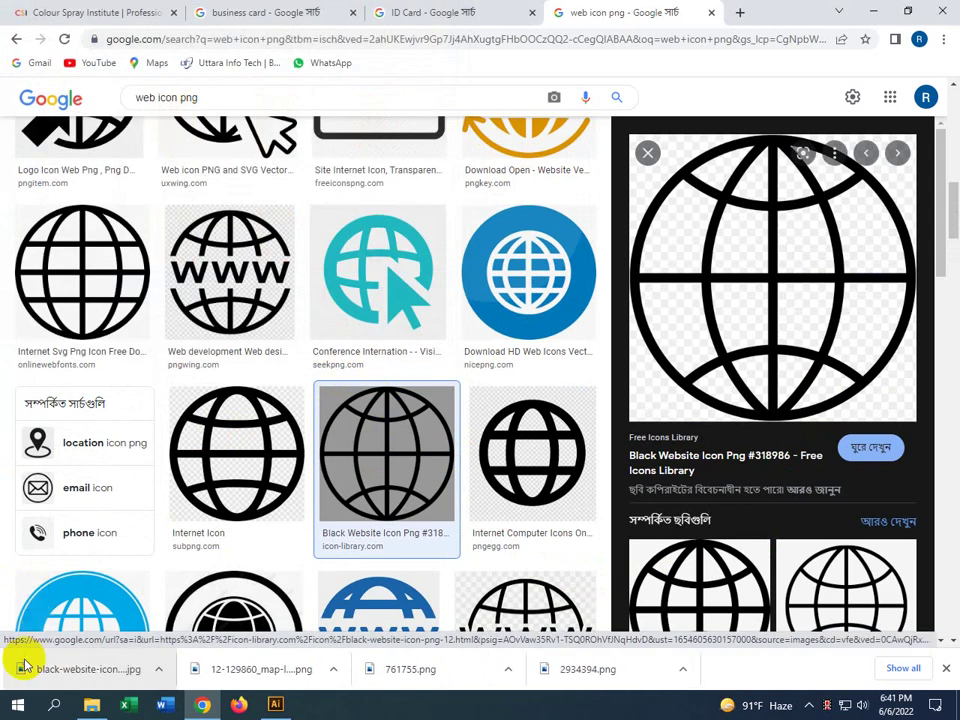
click(160, 669)
click(193, 617)
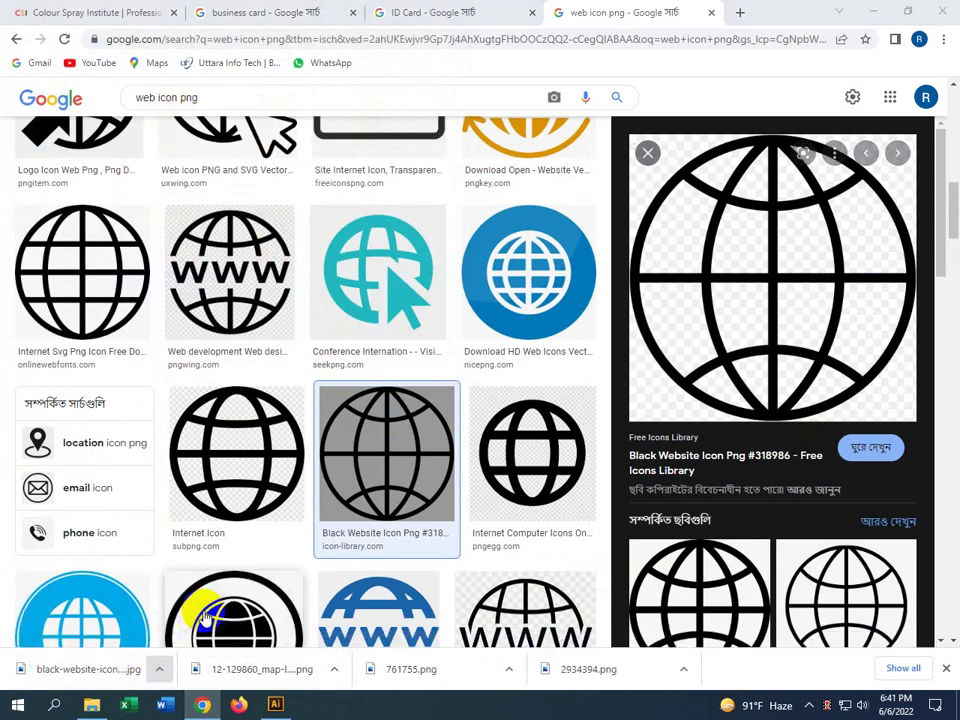
Select the phone, map-location, globe and envelope icon files and drag all four into Illustrator
click(351, 278)
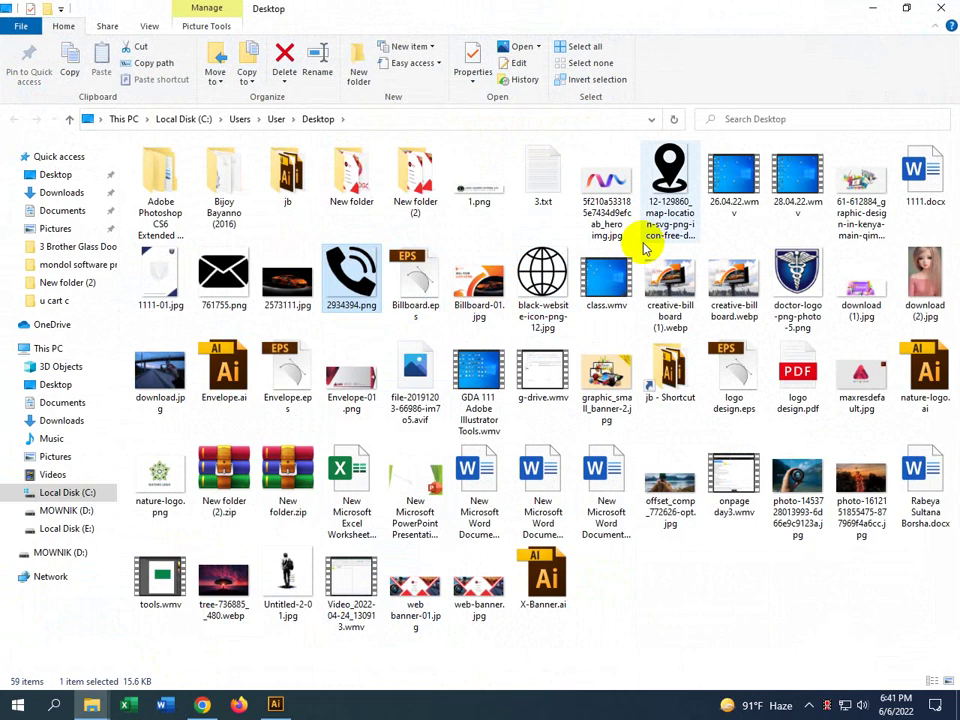
ctrl+click(668, 175)
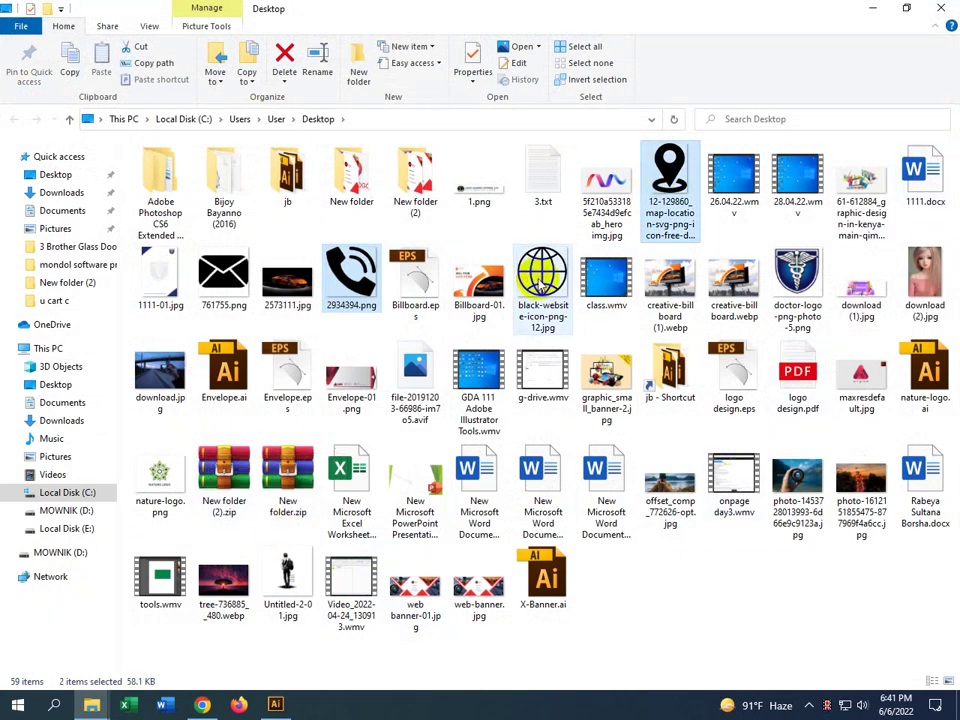
ctrl+click(542, 285)
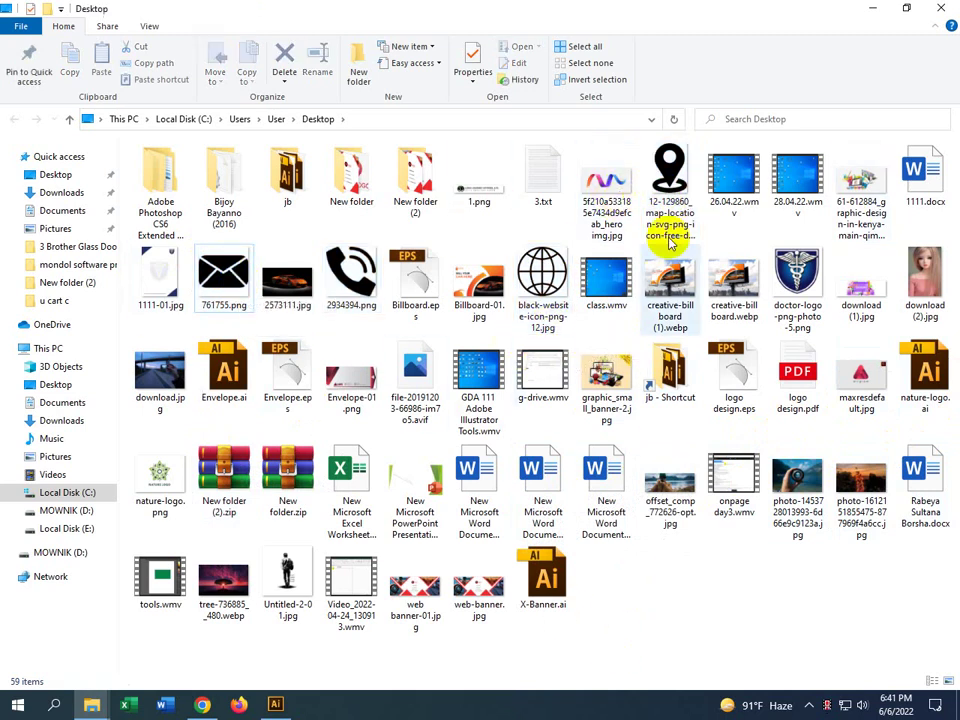
click(665, 186)
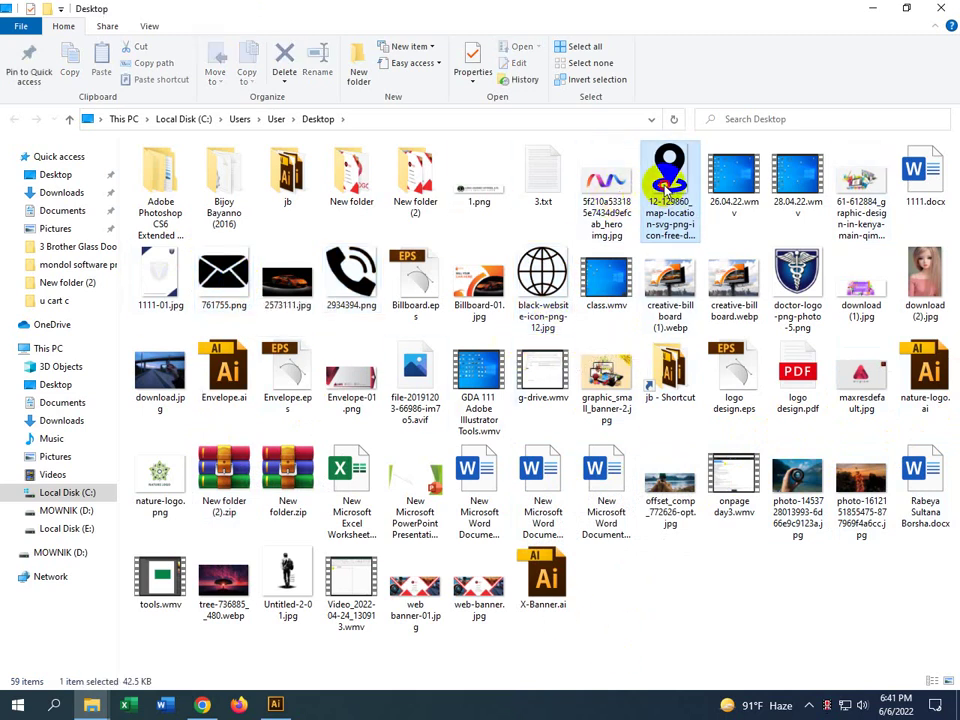
ctrl+click(545, 285)
ctrl+click(350, 275)
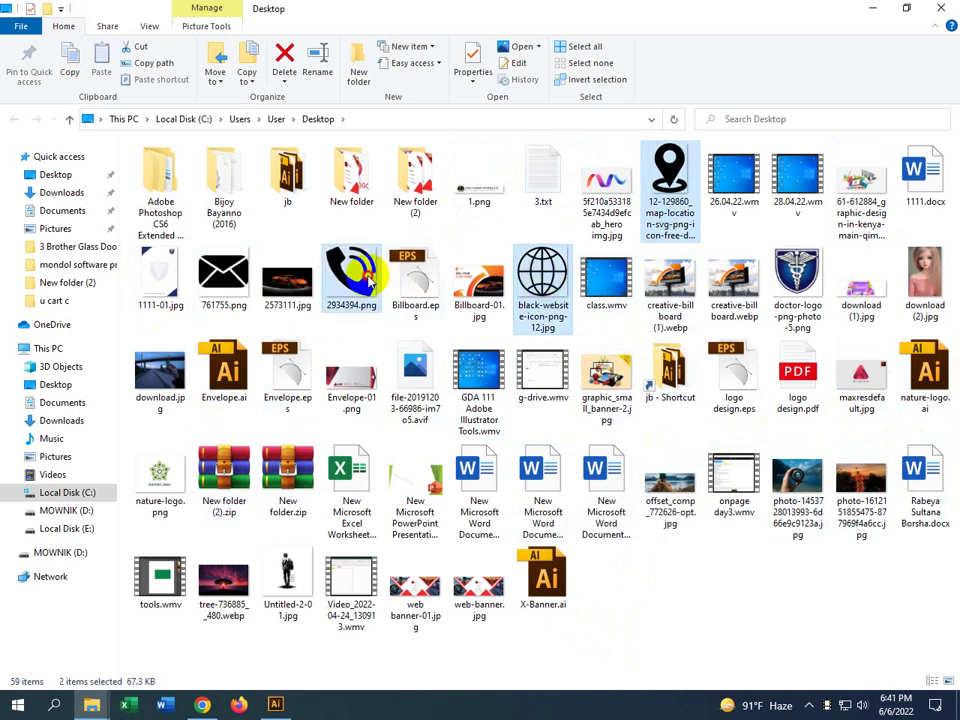
ctrl+click(203, 280)
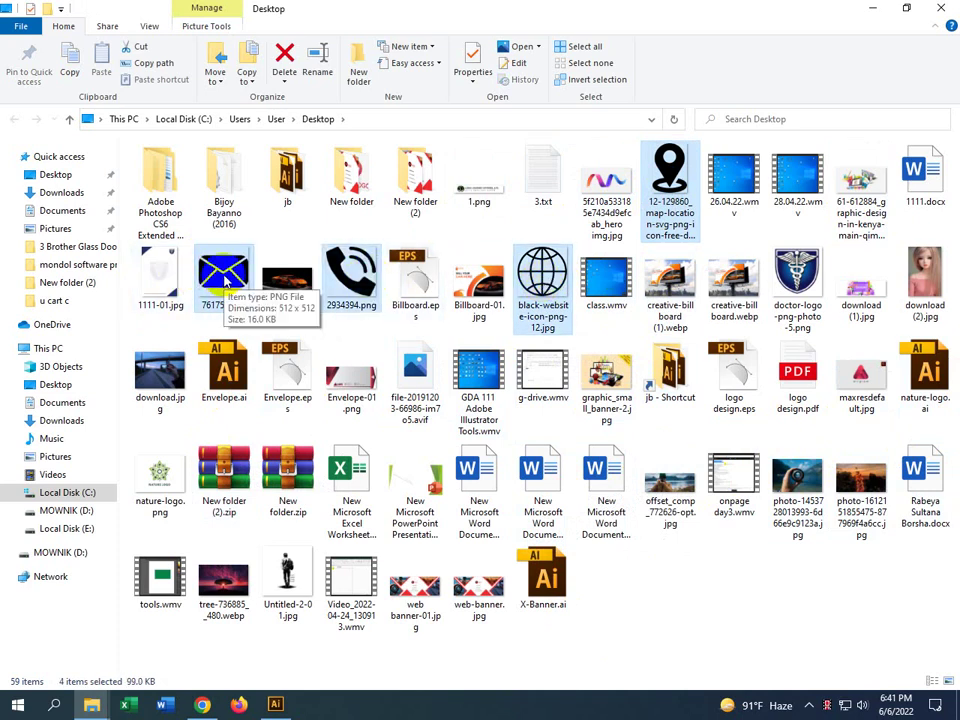
drag(225, 285, 288, 657)
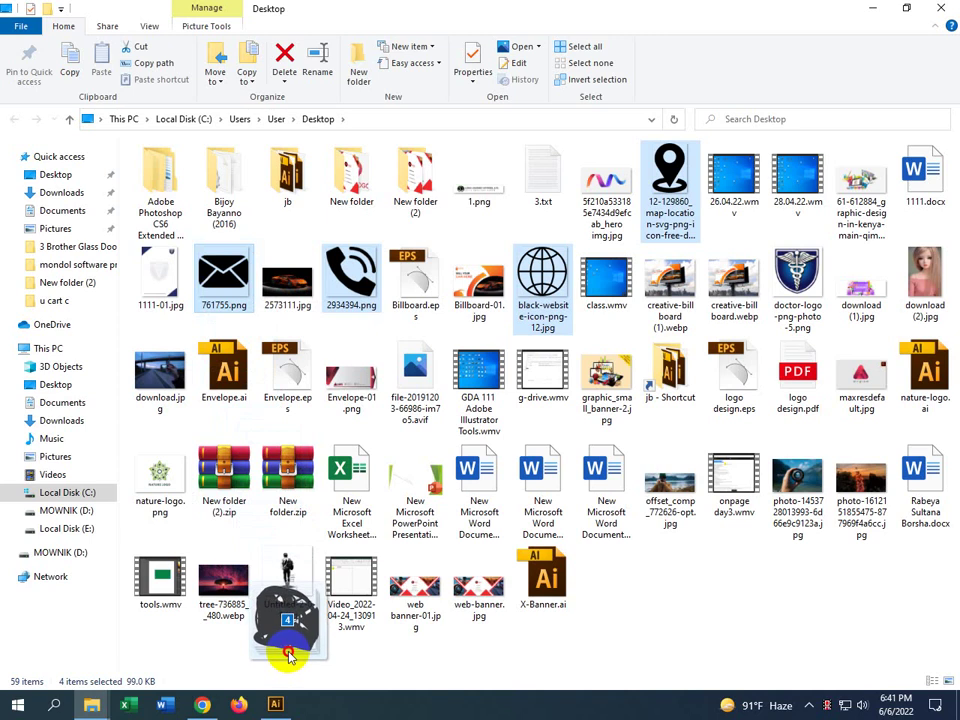
drag(288, 656, 622, 449)
Separate the placed location pin, phone and envelope images beside the card
scroll(251, 306, down, 5)
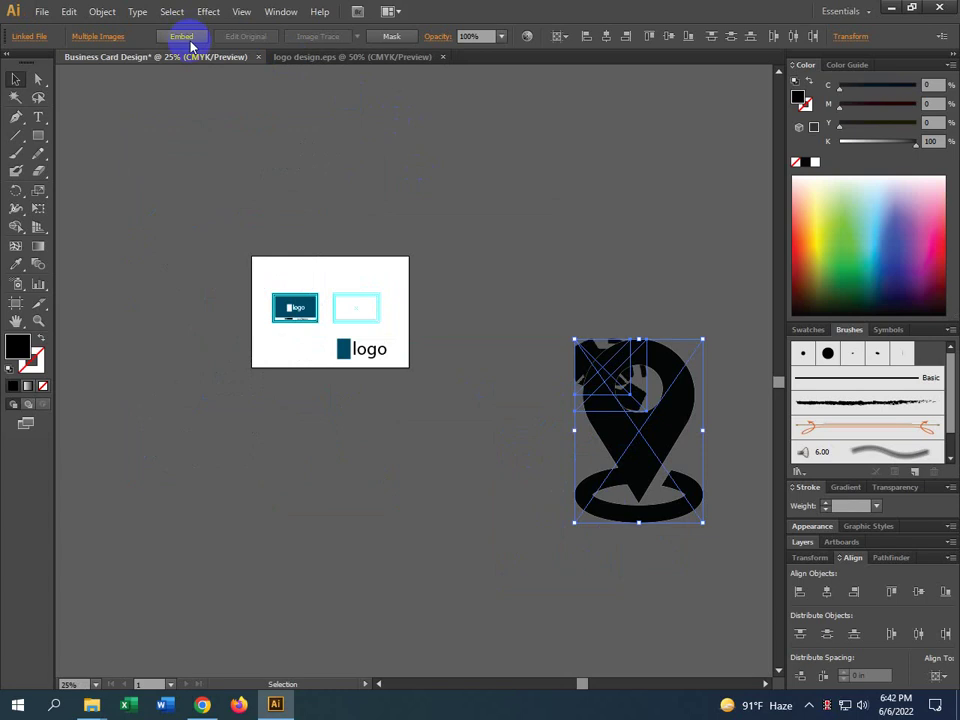
click(621, 489)
click(527, 525)
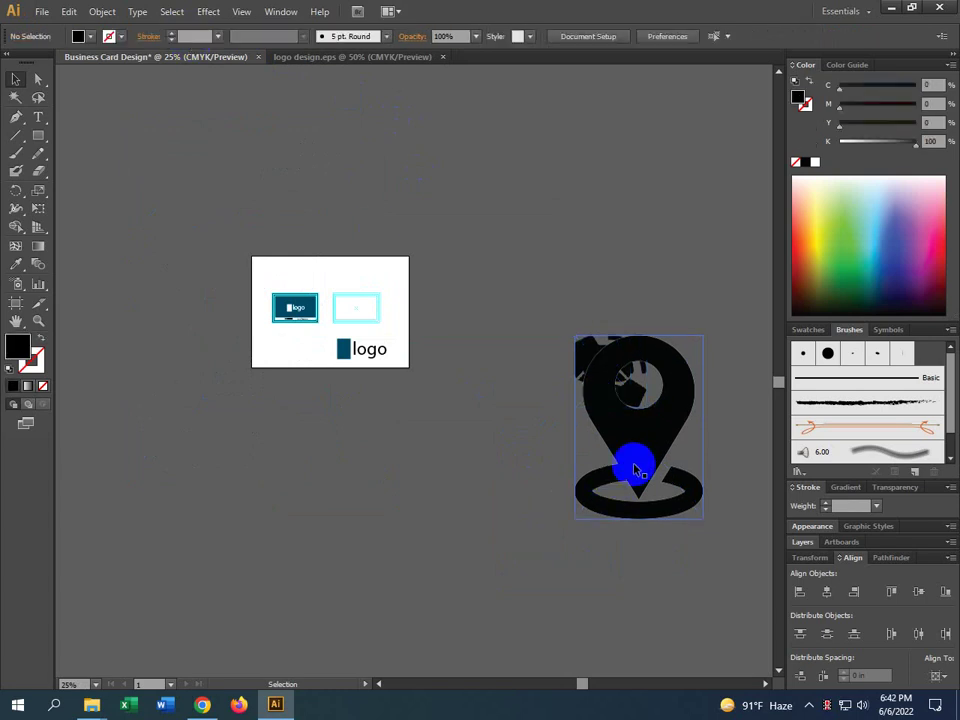
drag(634, 461, 533, 262)
drag(596, 375, 553, 489)
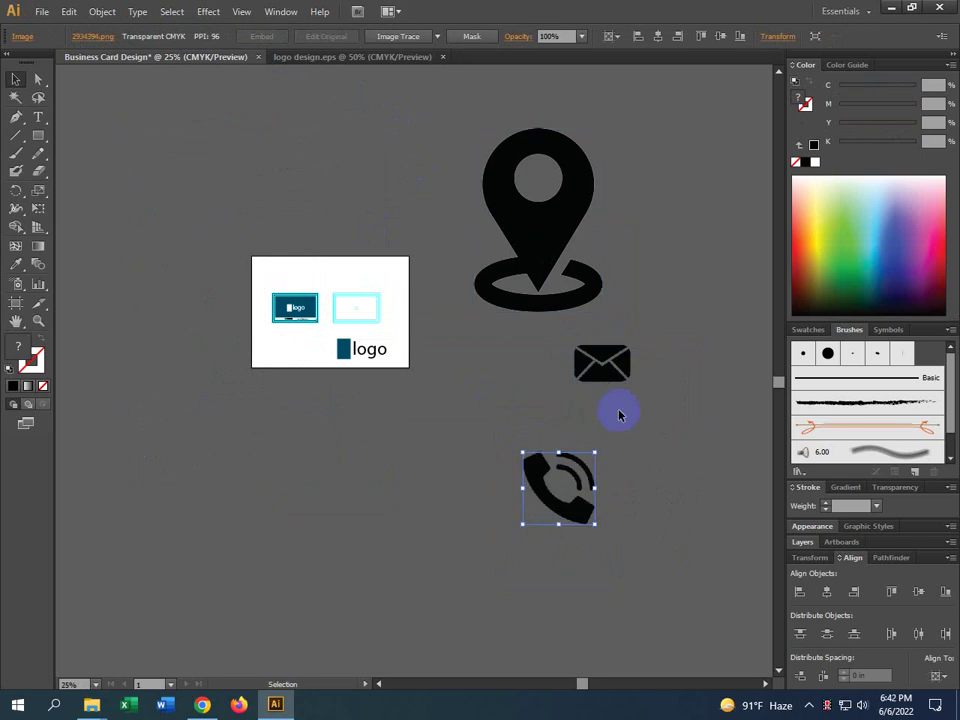
drag(600, 380, 700, 347)
Reposition the location pin and phone icons further apart, then return to Chrome
click(528, 327)
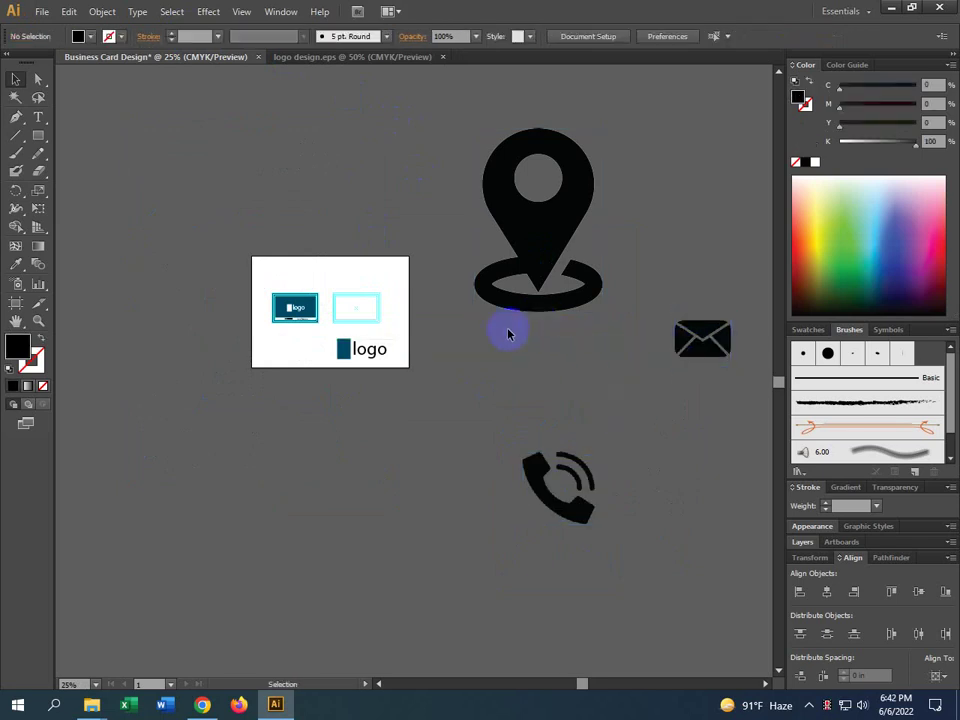
drag(531, 304, 467, 344)
drag(560, 495, 543, 538)
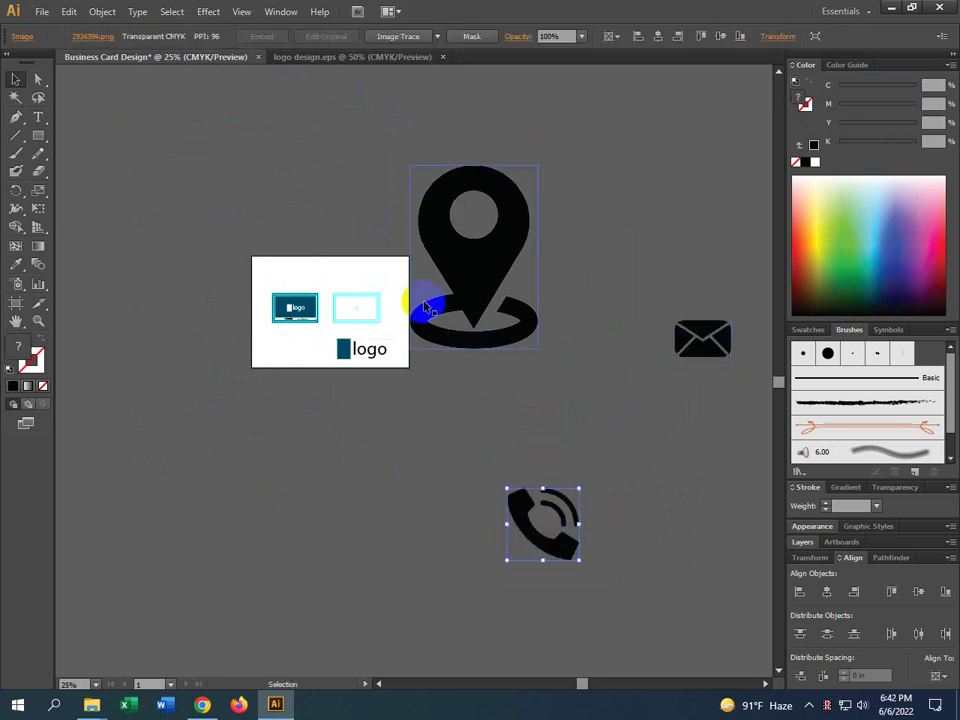
drag(430, 306, 471, 308)
click(204, 706)
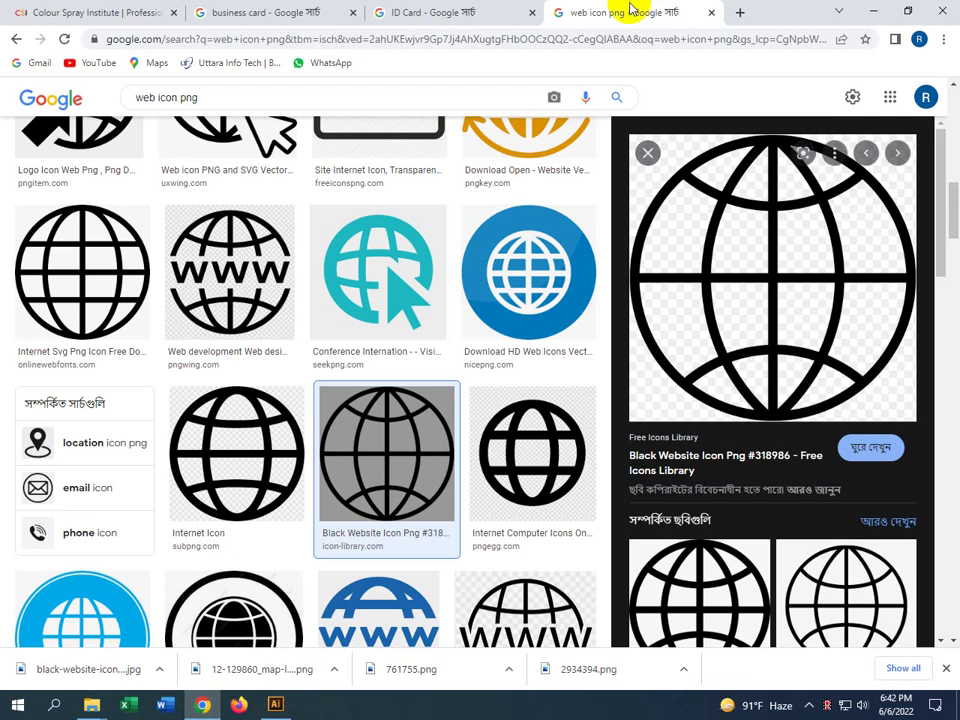
Preview the WWW globe icon and save that image to the Desktop
drag(332, 408, 335, 412)
scroll(320, 395, down, 5)
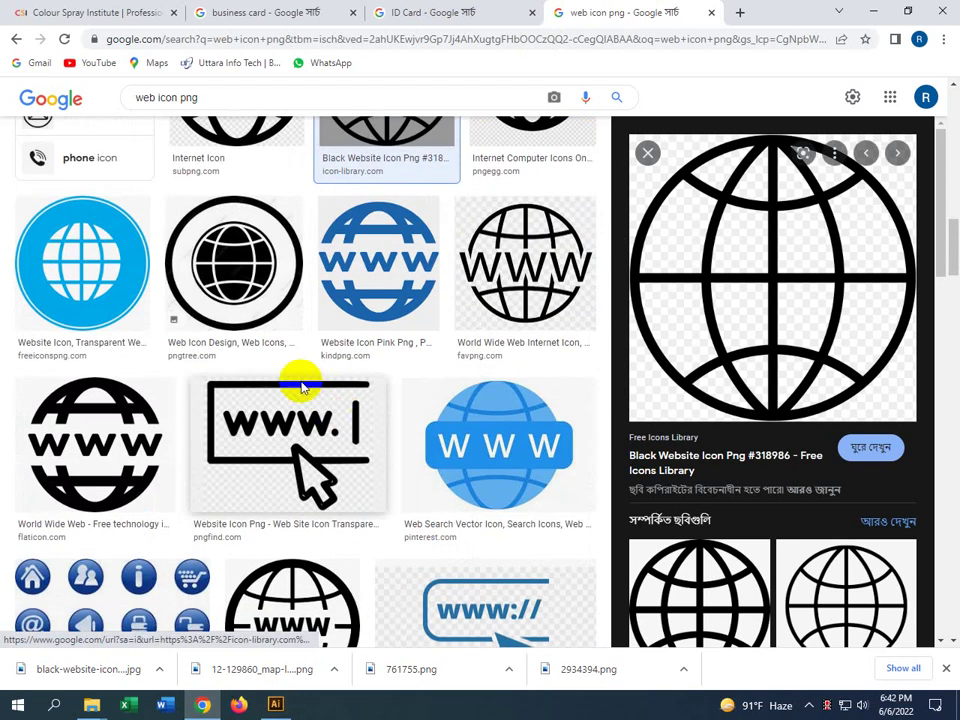
scroll(231, 317, down, 5)
scroll(229, 320, up, 3)
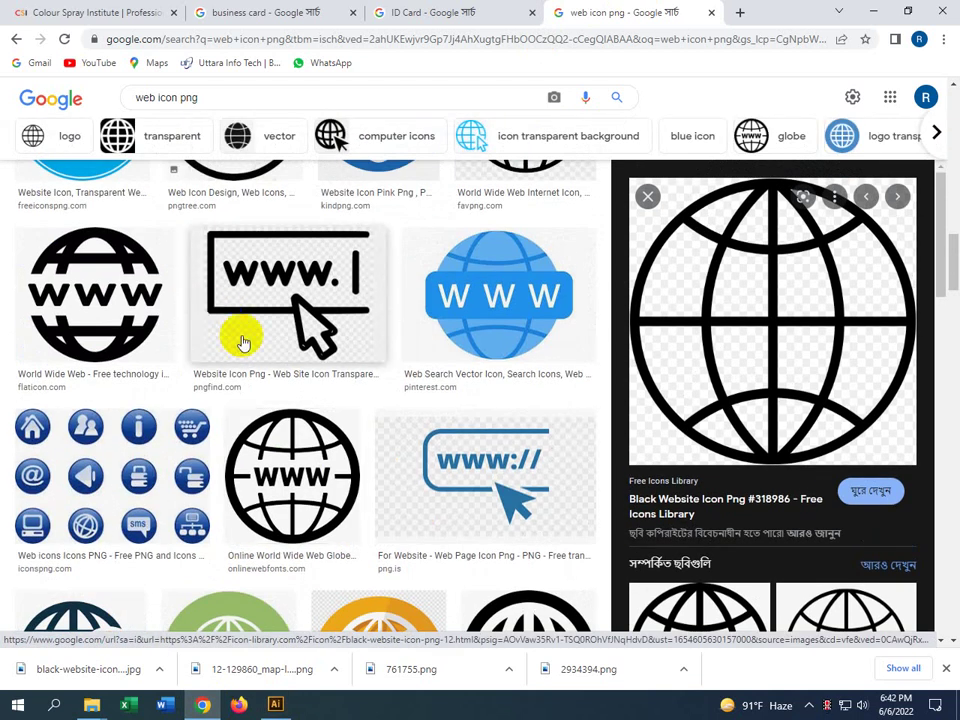
click(285, 508)
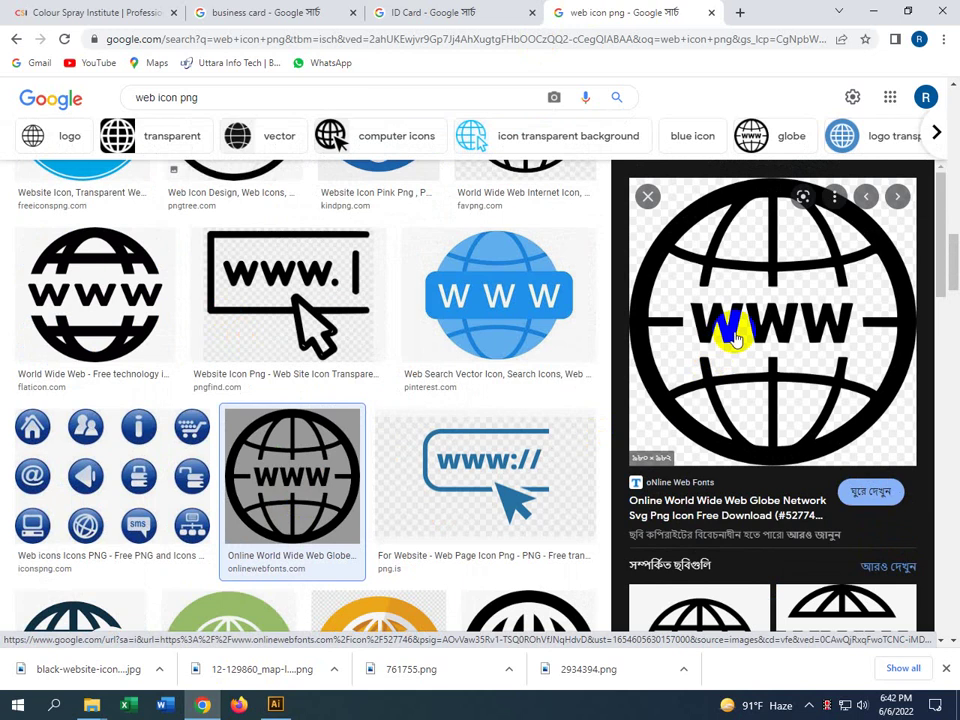
right_click(776, 303)
click(784, 476)
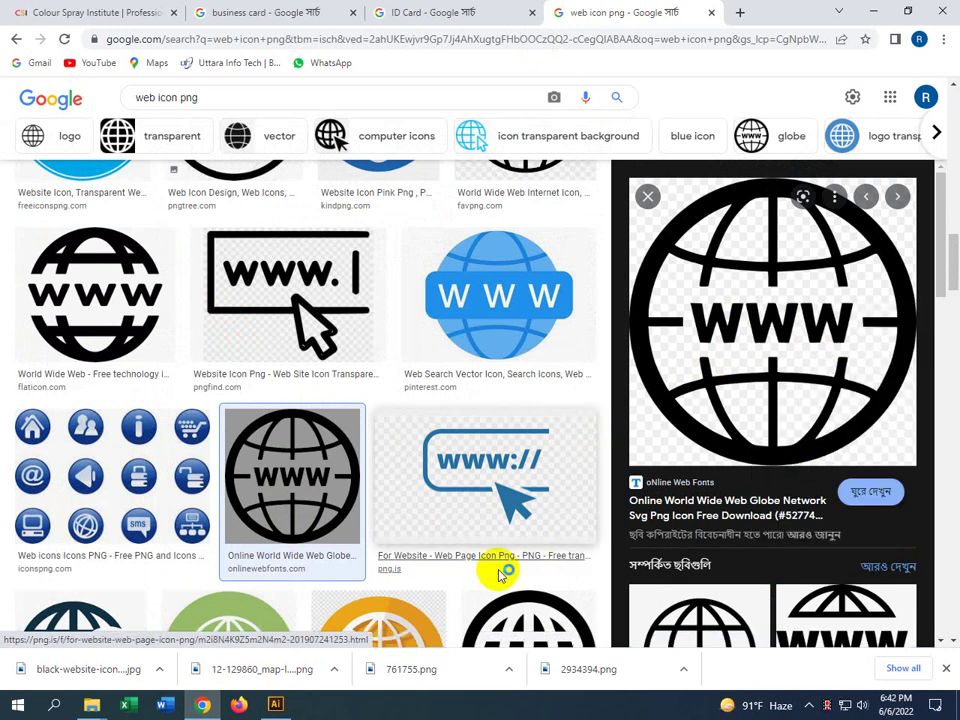
click(341, 334)
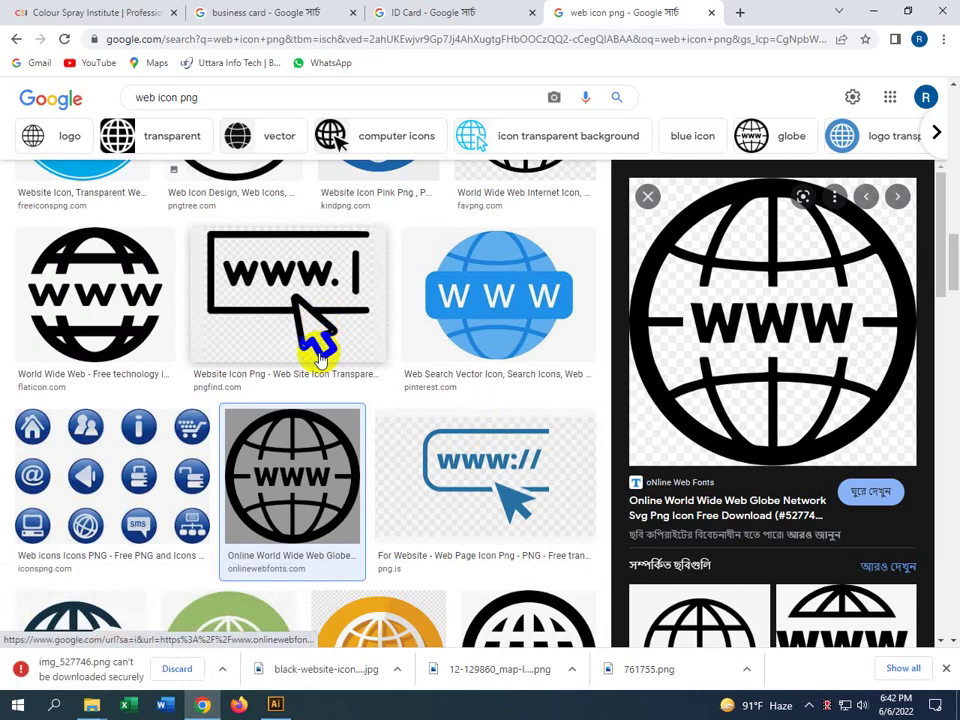
Preview other globe candidates, including the rubber-stamp globe and the Internet Svg Png globe
scroll(364, 456, down, 3)
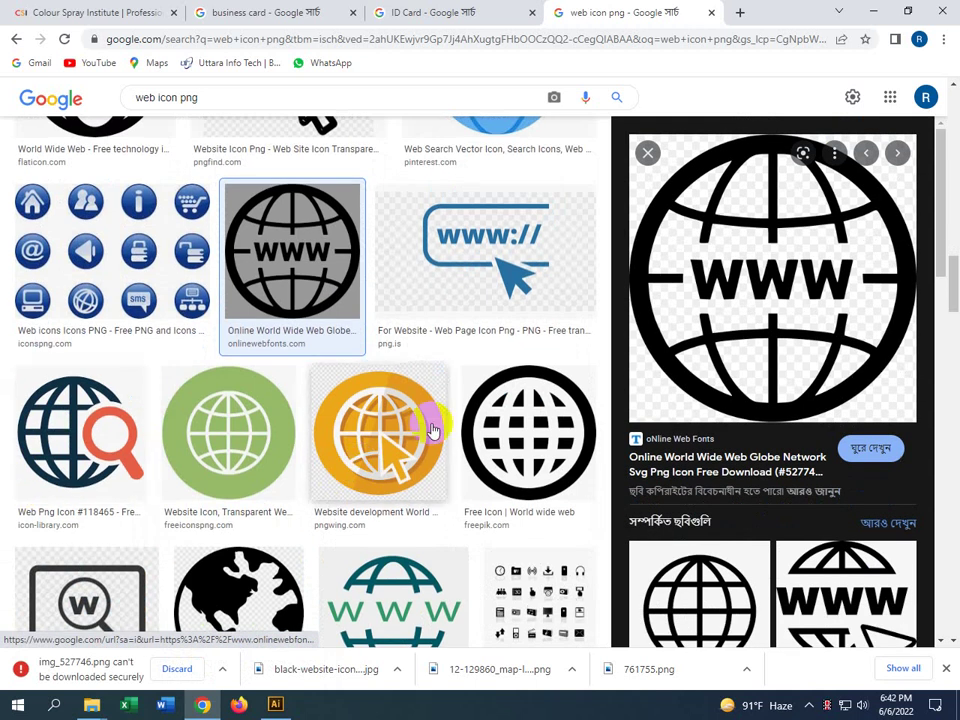
scroll(474, 362, down, 2)
scroll(475, 363, down, 3)
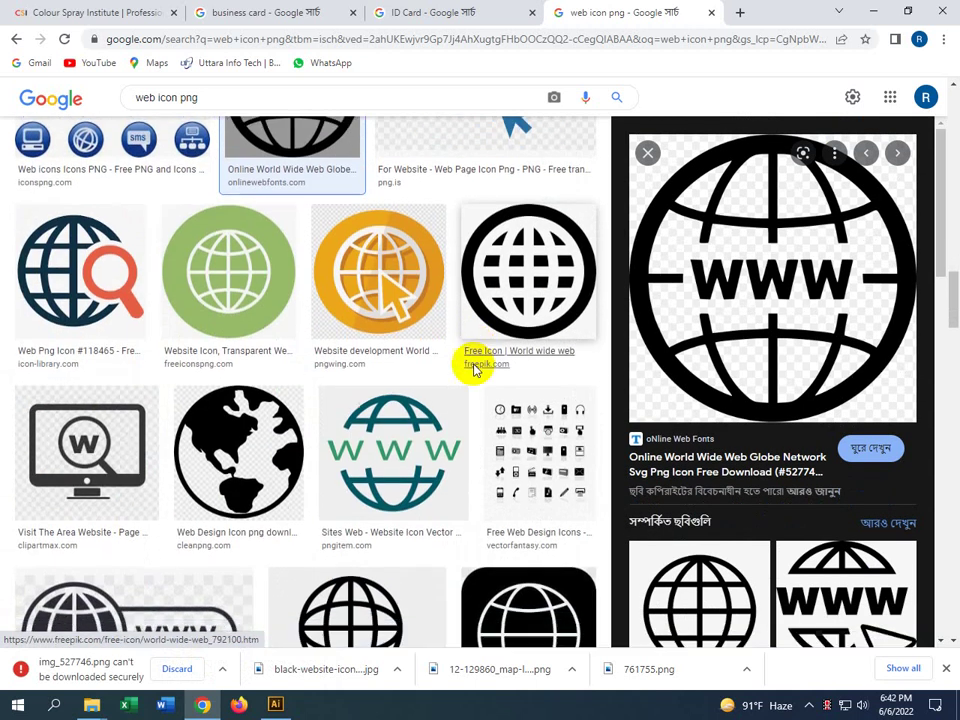
click(362, 425)
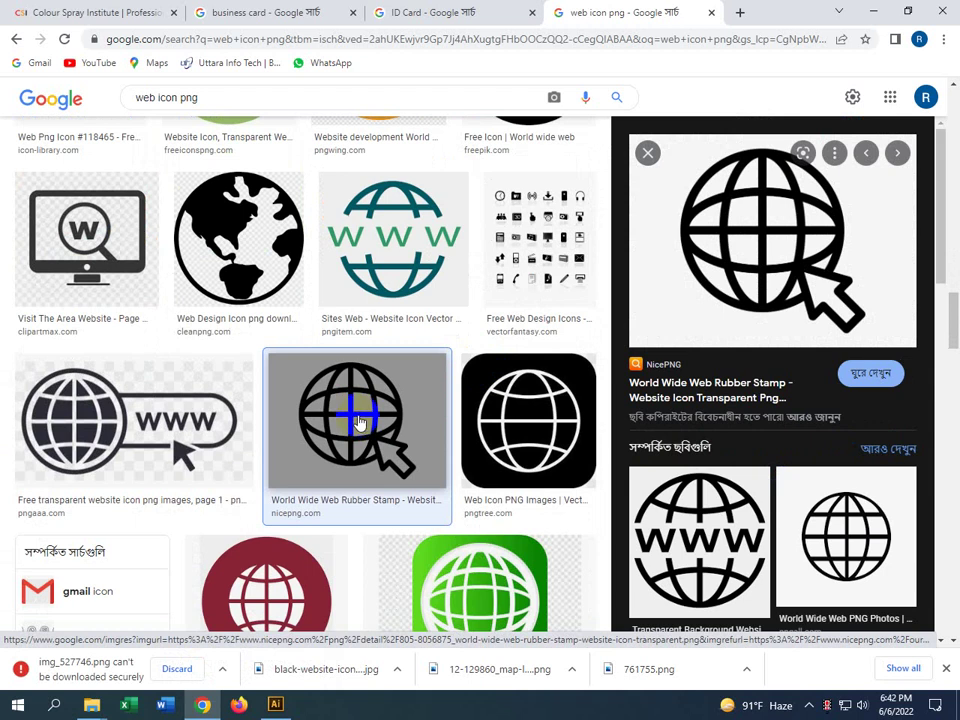
scroll(210, 380, up, 3)
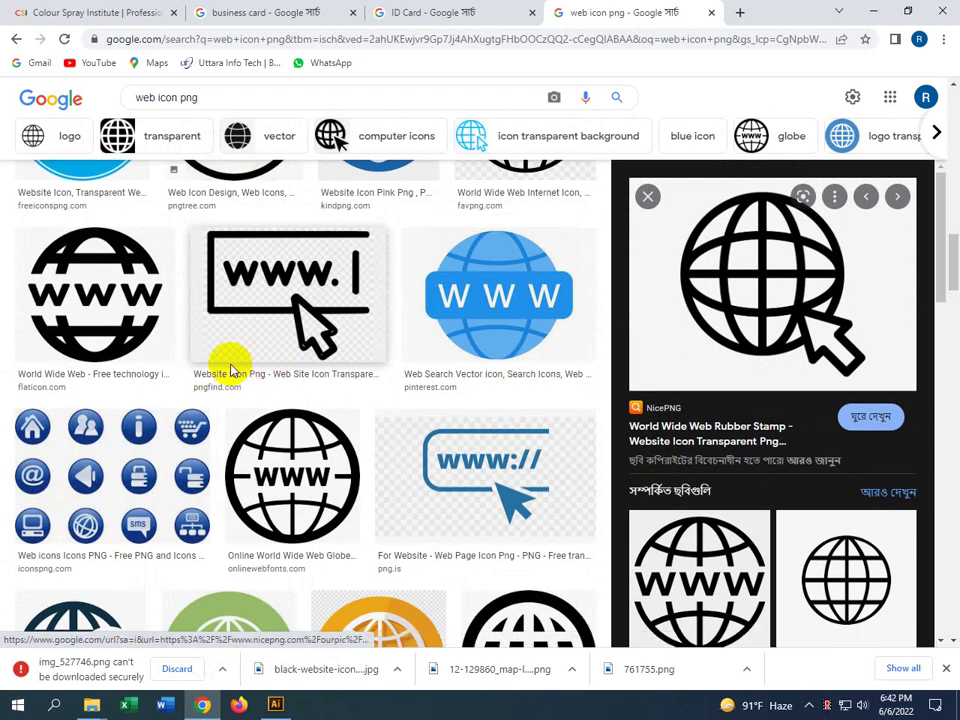
scroll(133, 352, up, 3)
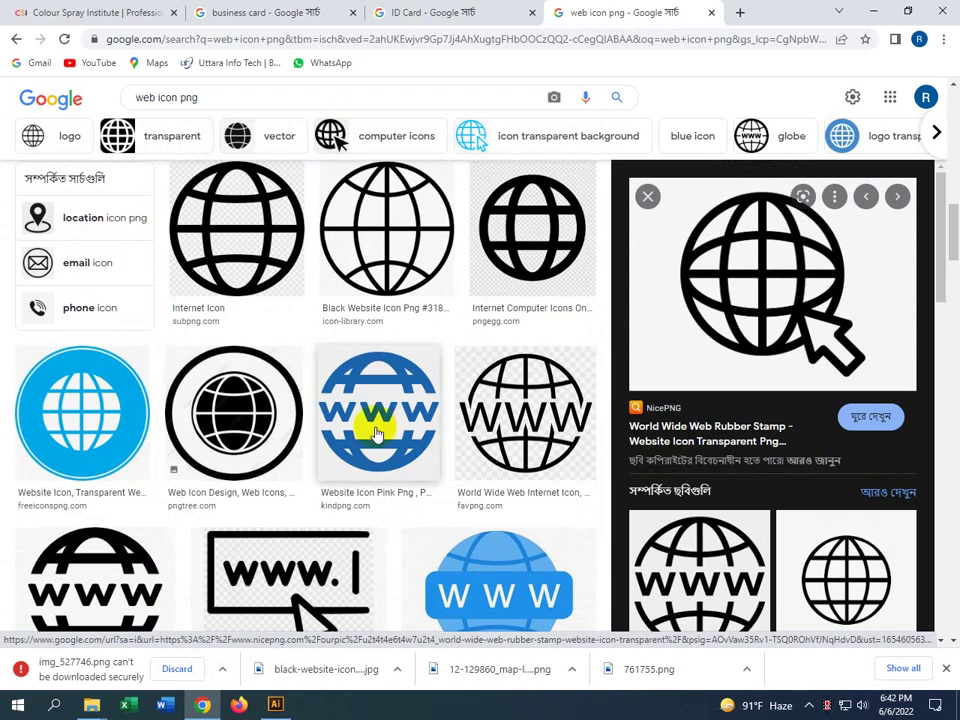
scroll(369, 437, up, 2)
scroll(395, 415, up, 3)
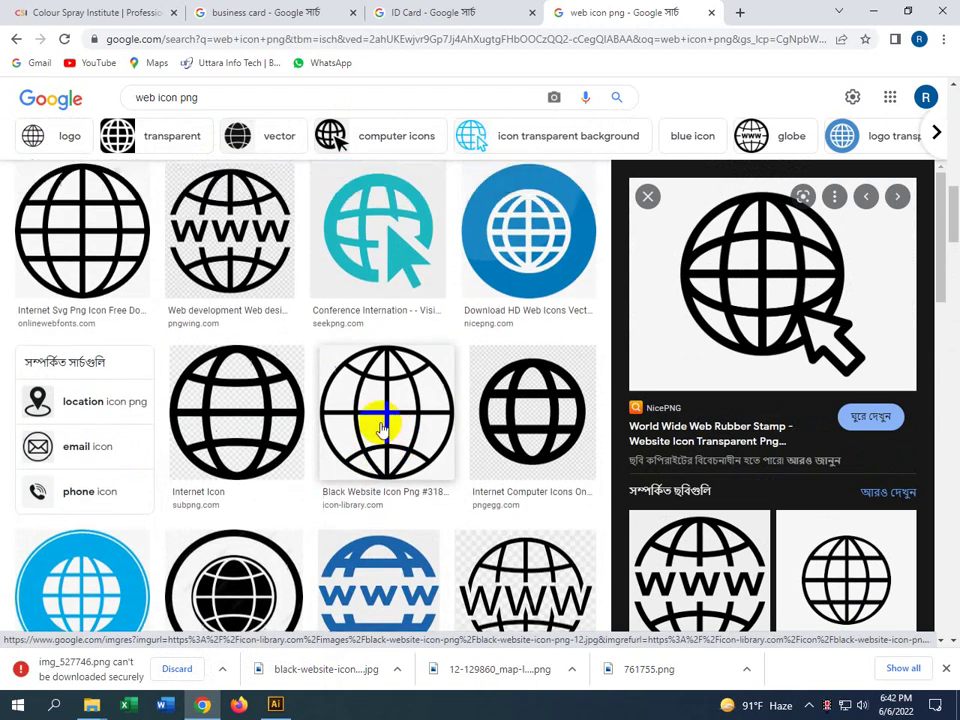
click(145, 447)
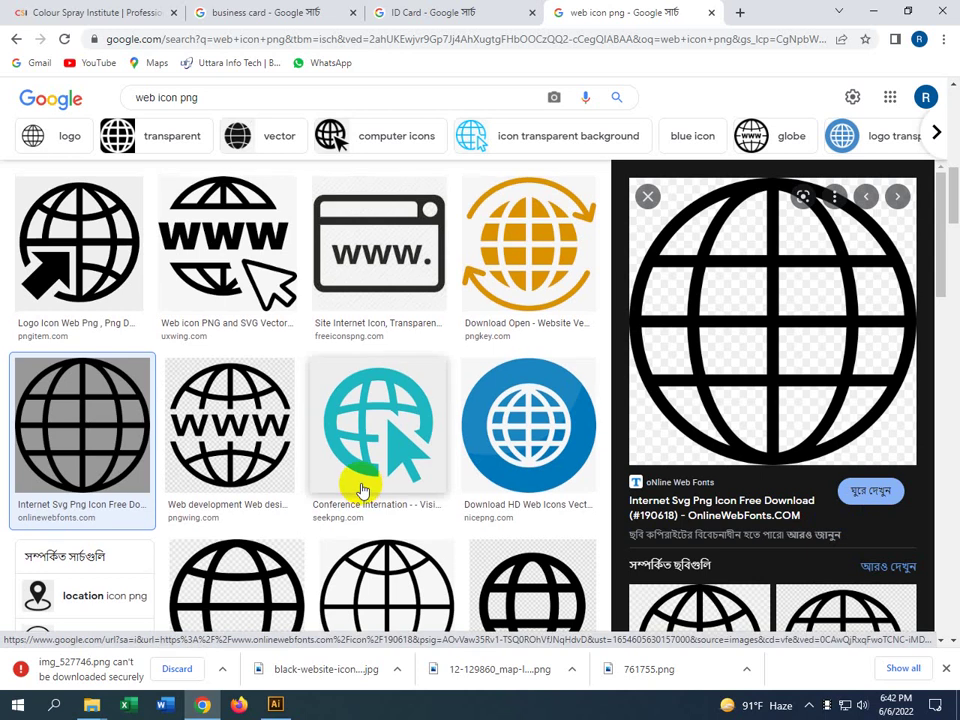
Preview the arrow globe, Free Icons Png globe and Internet - Website Icon globe
scroll(362, 488, up, 6)
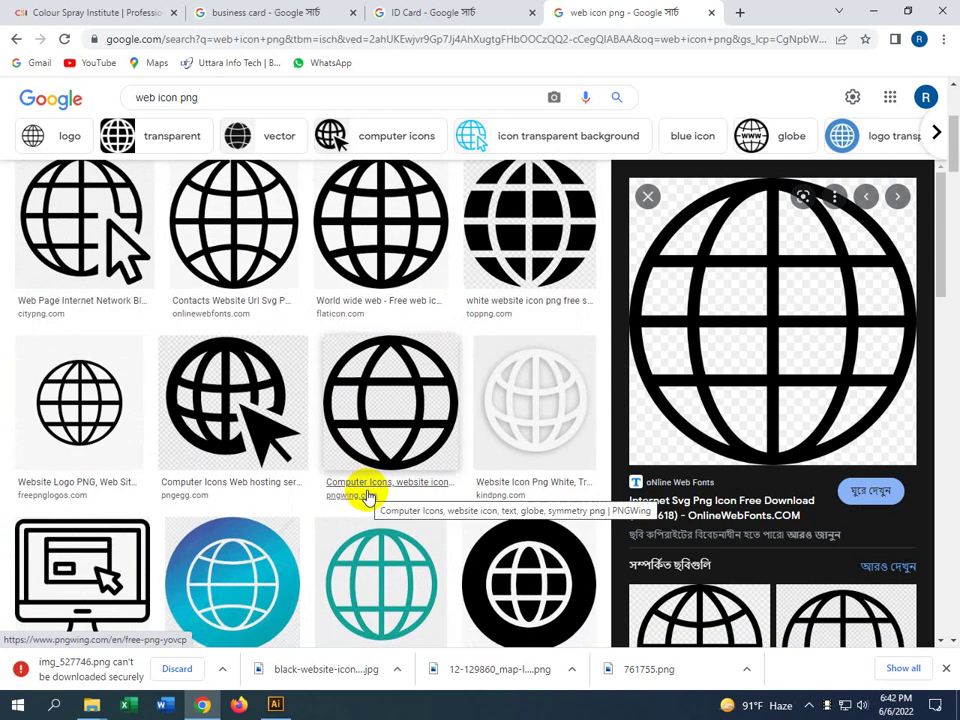
scroll(365, 490, up, 1)
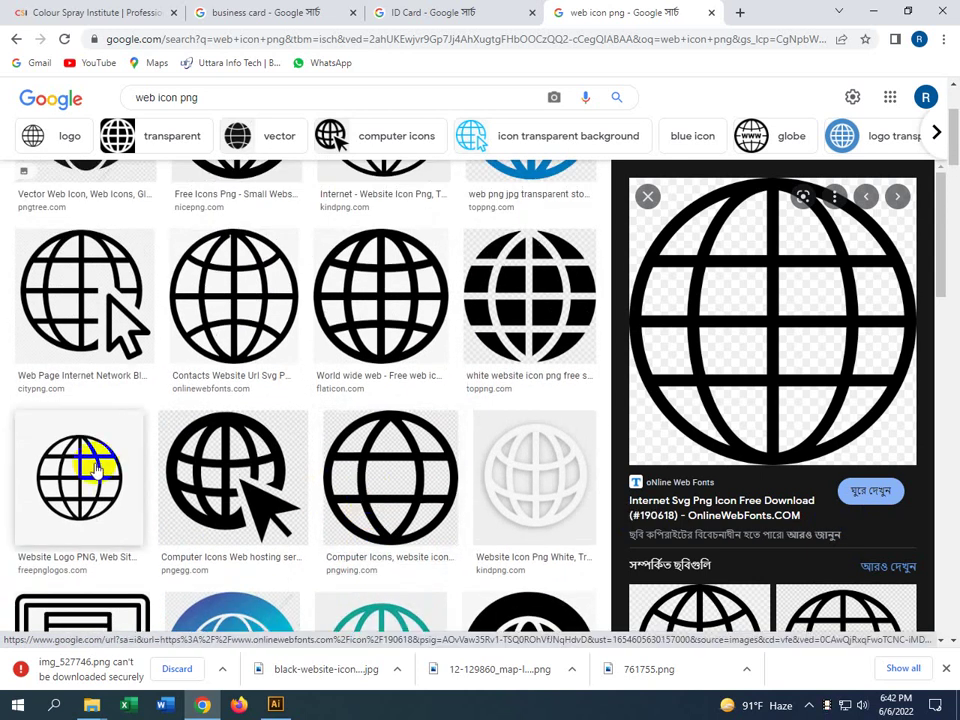
click(110, 320)
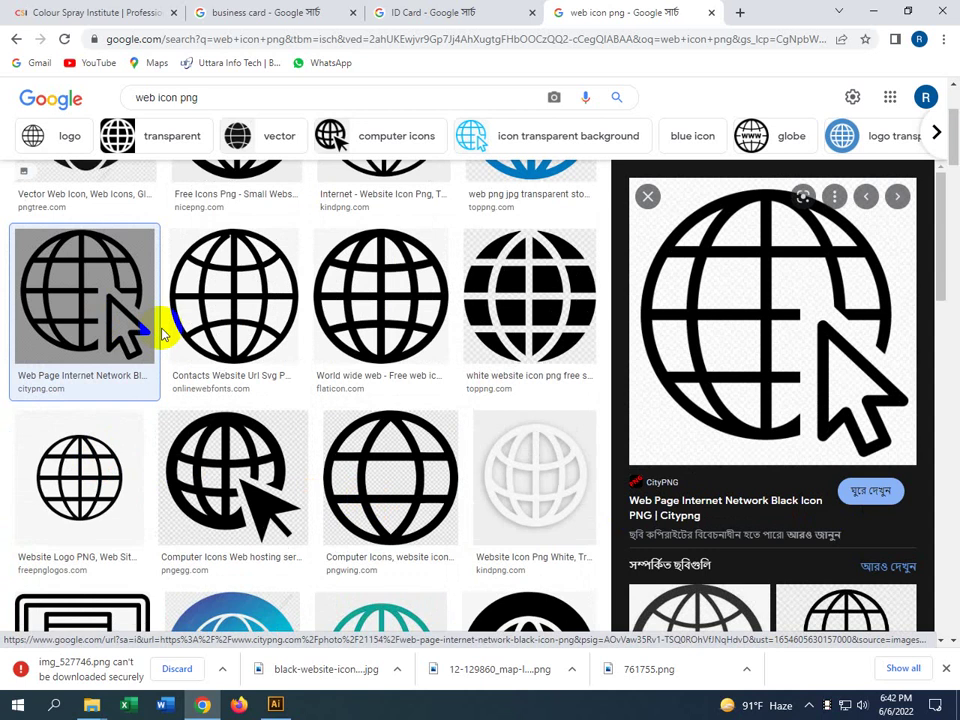
scroll(300, 347, up, 3)
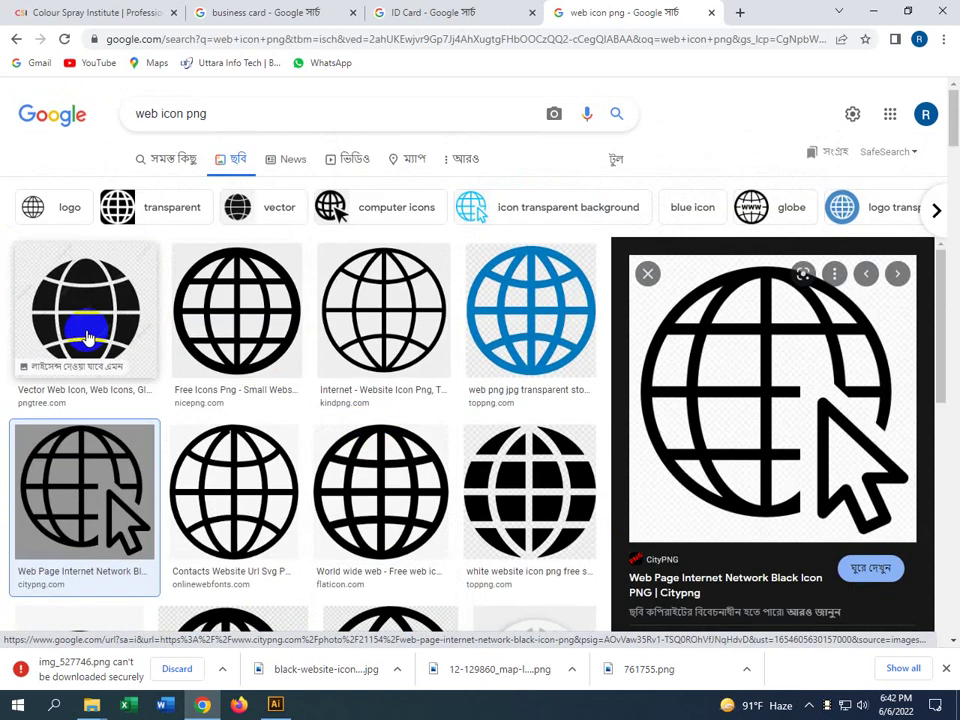
click(222, 335)
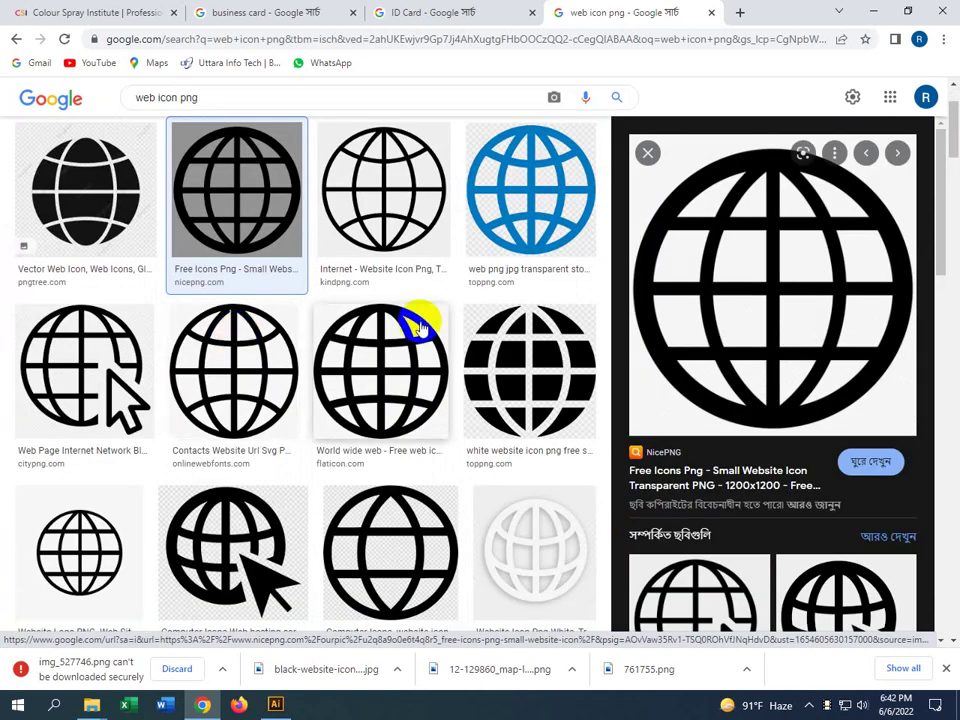
click(379, 221)
scroll(320, 440, up, 1)
scroll(320, 440, up, 1)
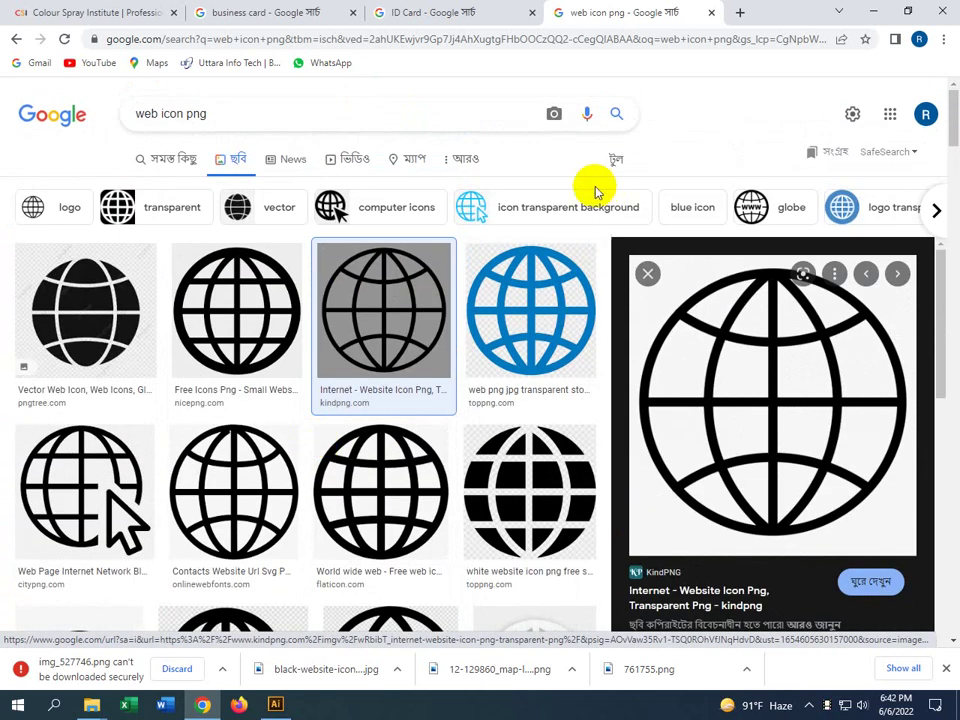
Filter the image results to Transparent colour
click(615, 161)
click(170, 182)
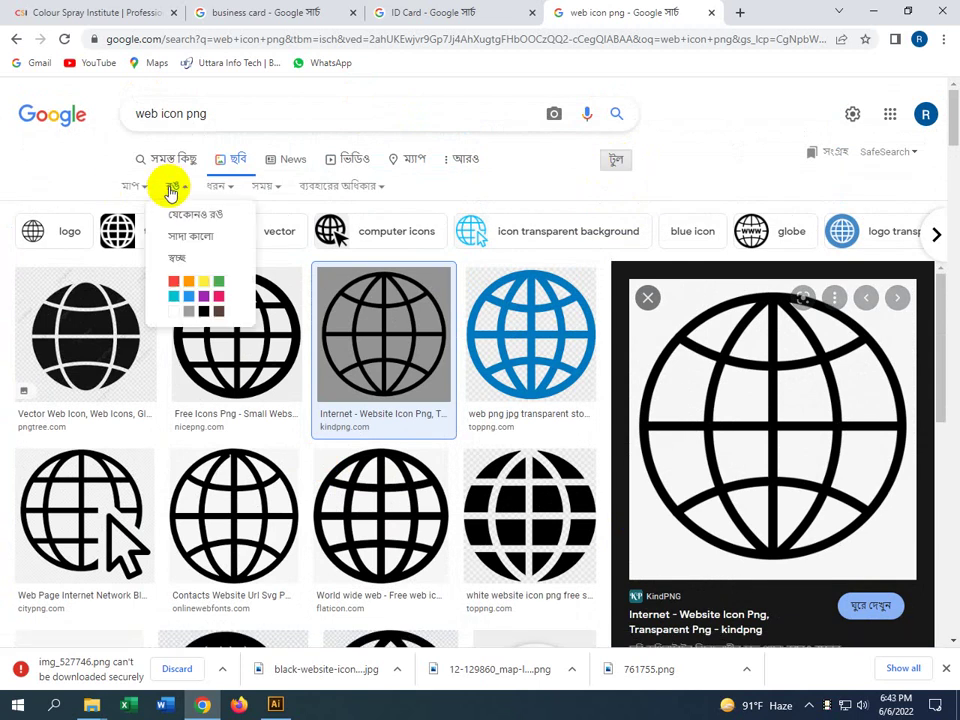
click(182, 257)
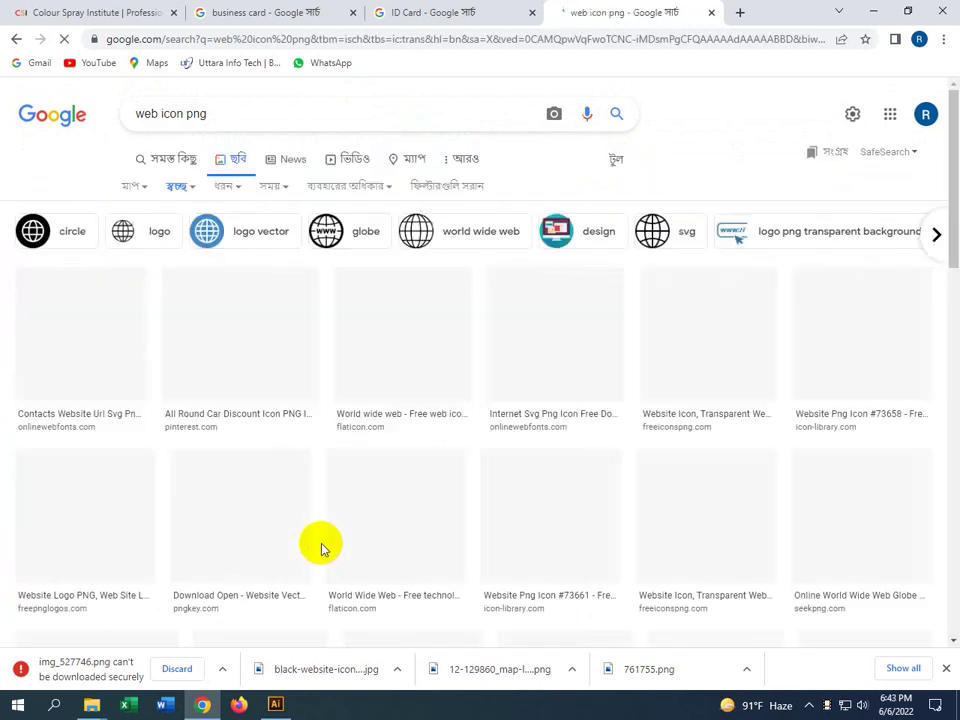
scroll(476, 441, down, 2)
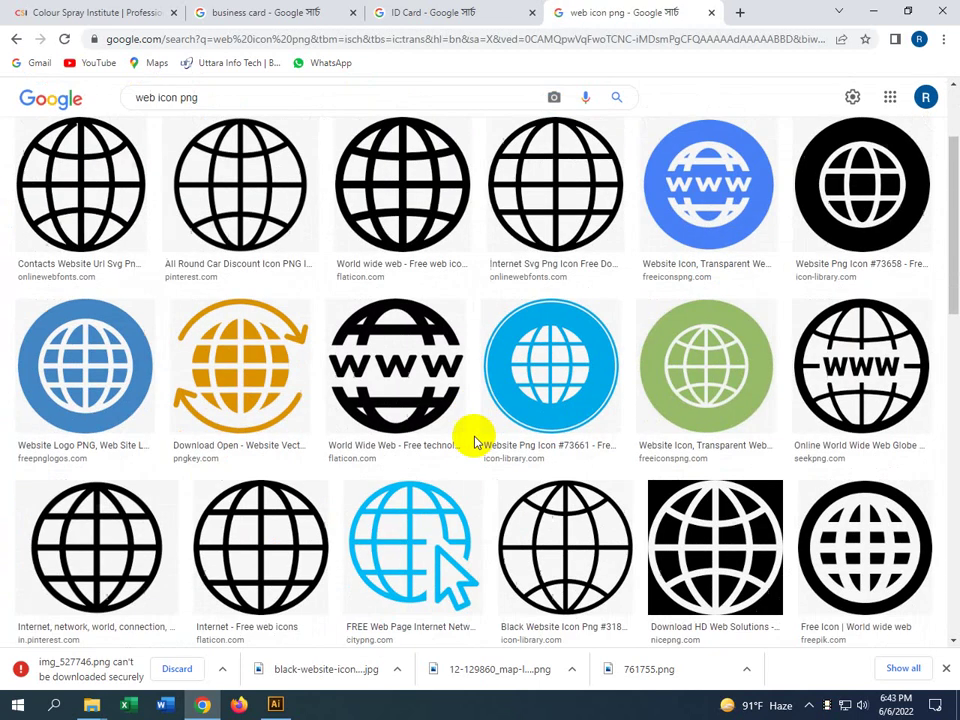
Save the World wide web globe as 1006771.png and drag it onto the Illustrator canvas
click(407, 204)
right_click(746, 293)
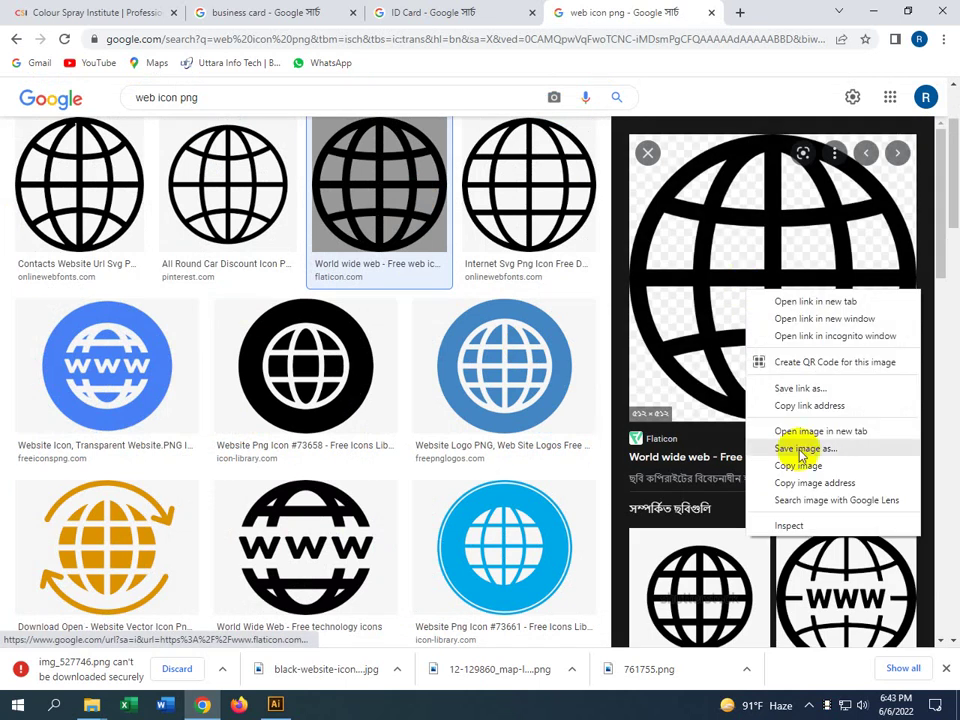
click(797, 450)
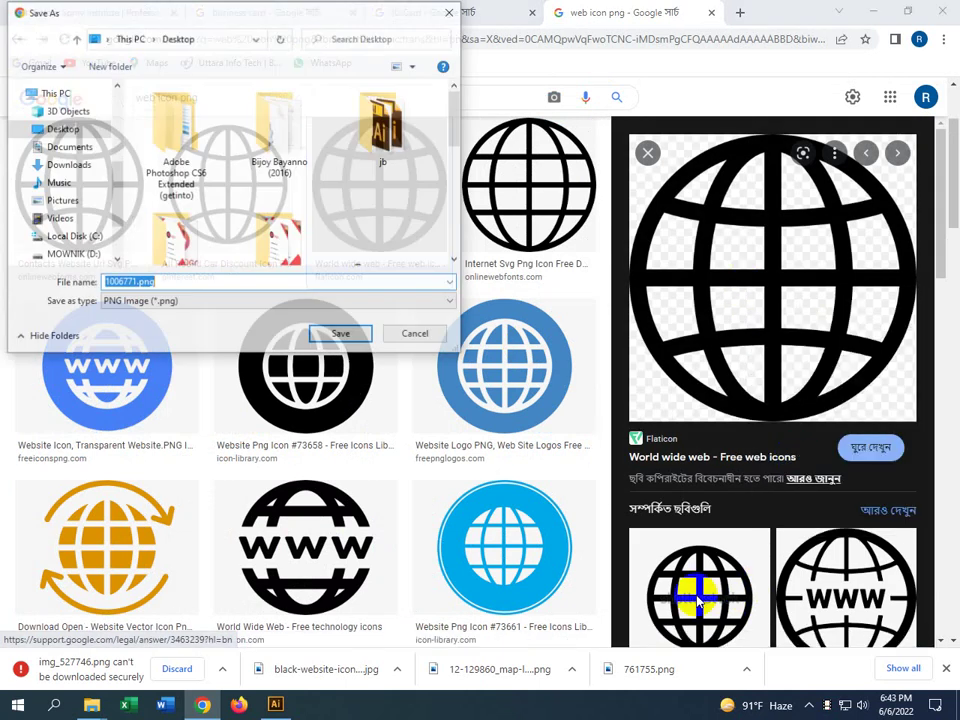
click(350, 341)
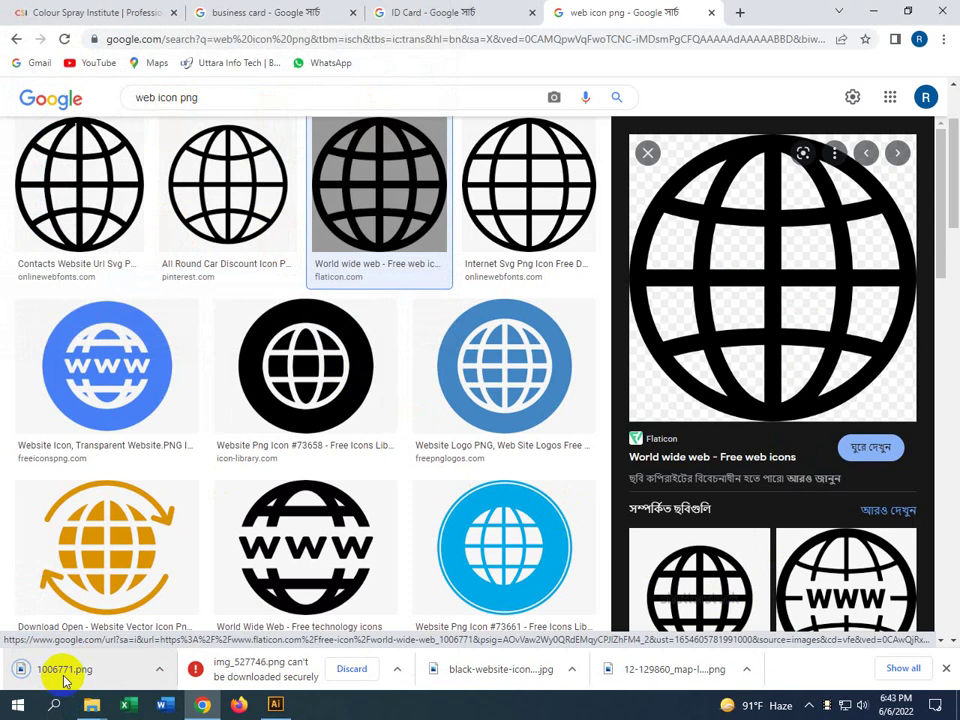
drag(63, 680, 276, 710)
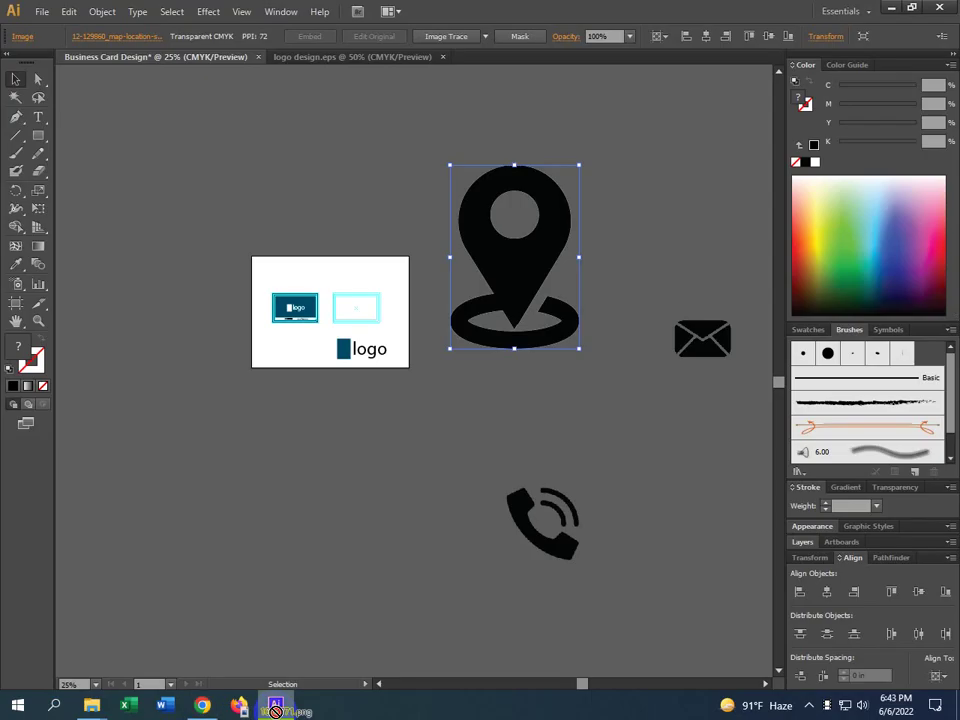
drag(400, 457, 407, 489)
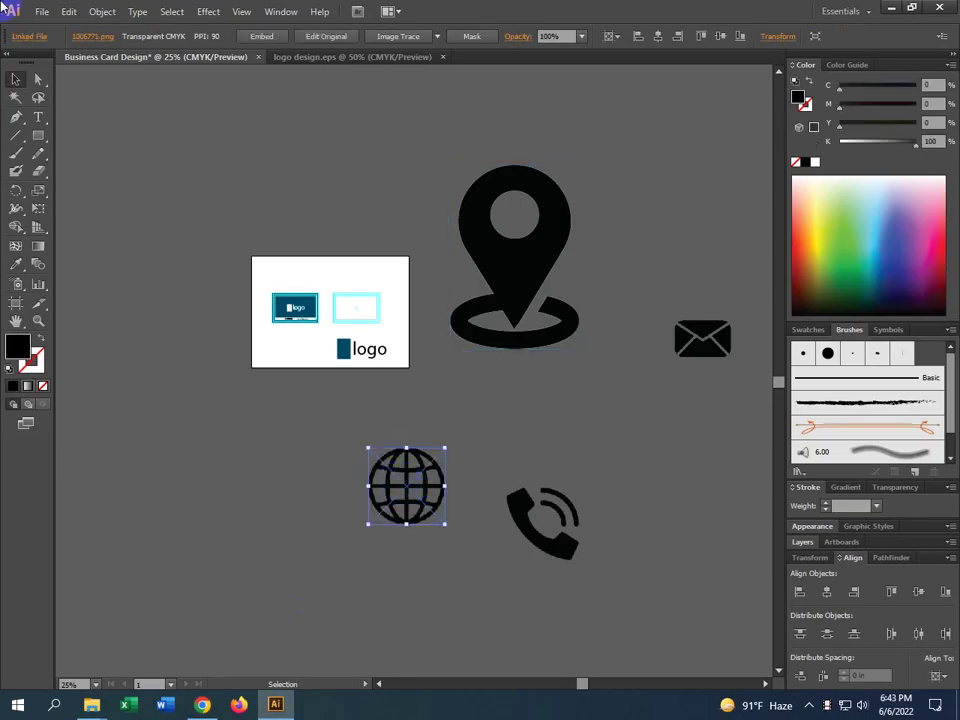
Zoom in on the icons and reposition the globe up and to the right
click(260, 37)
click(463, 585)
scroll(463, 570, up, 4)
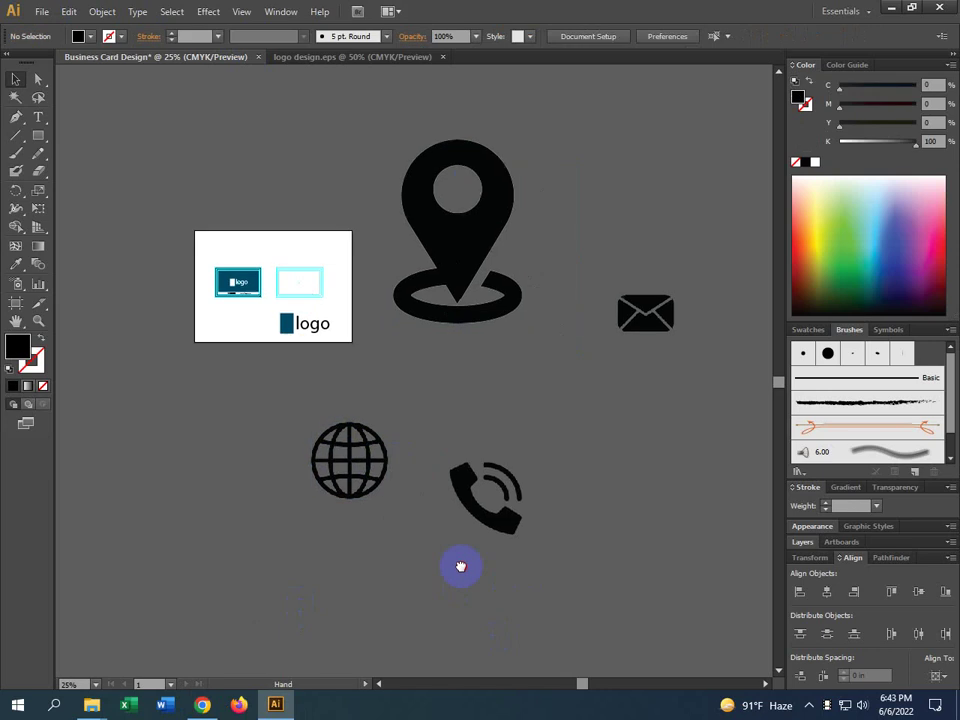
drag(330, 332, 312, 412)
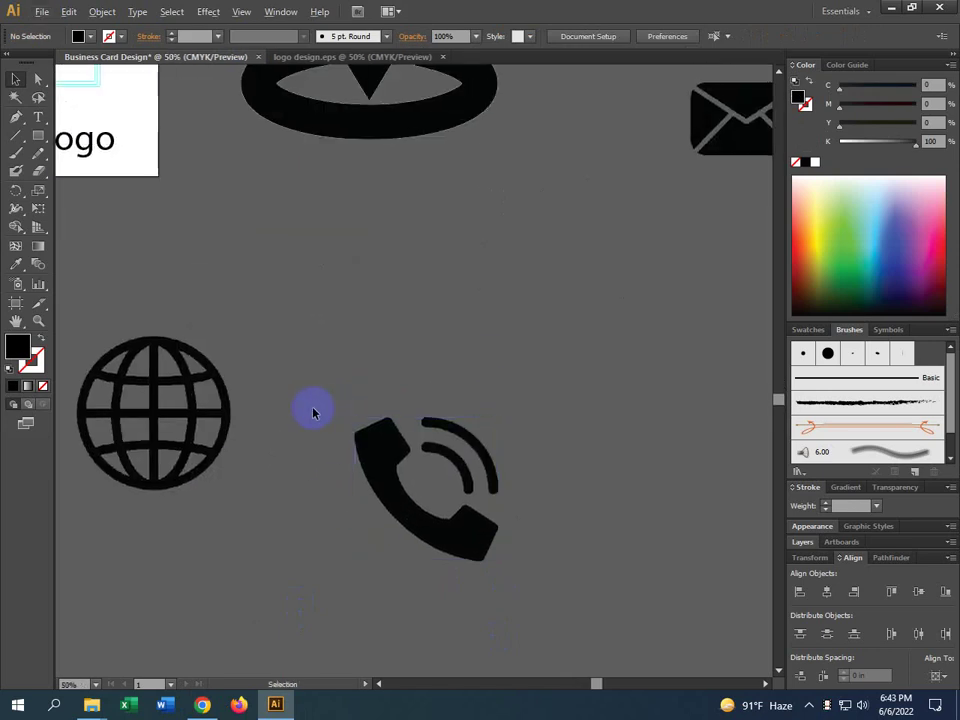
drag(133, 428, 536, 375)
drag(621, 396, 556, 497)
Shrink the location pin, move it down, and place the envelope above the globe
drag(264, 236, 306, 369)
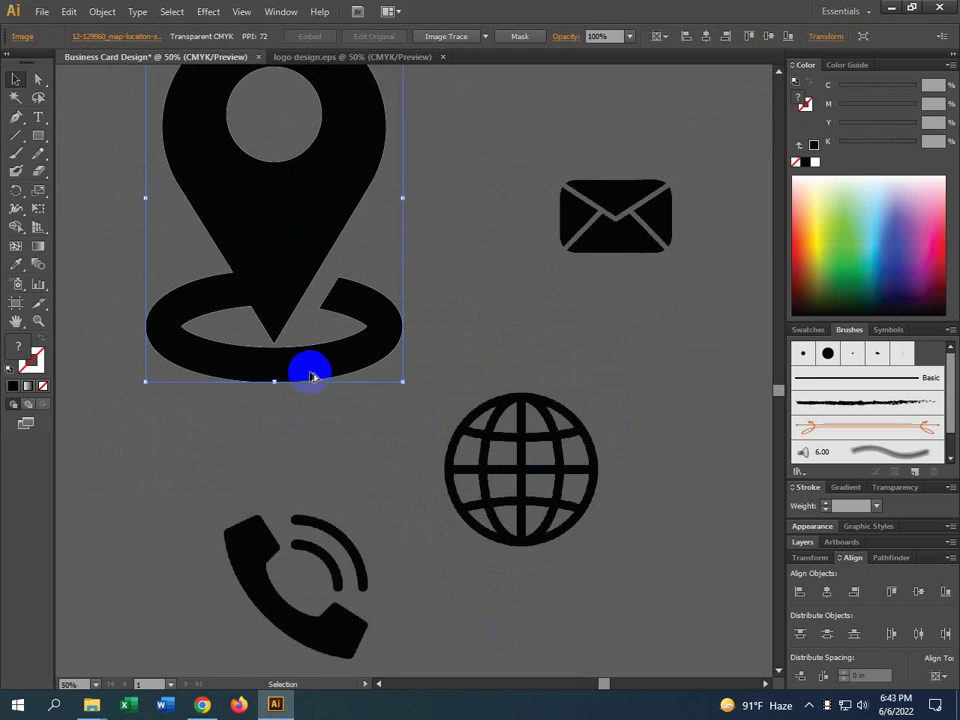
scroll(308, 368, down, 2)
drag(228, 196, 285, 274)
drag(321, 332, 308, 366)
drag(490, 308, 450, 324)
Nudge the globe slightly lower and move the phone icon right under the pin
click(499, 390)
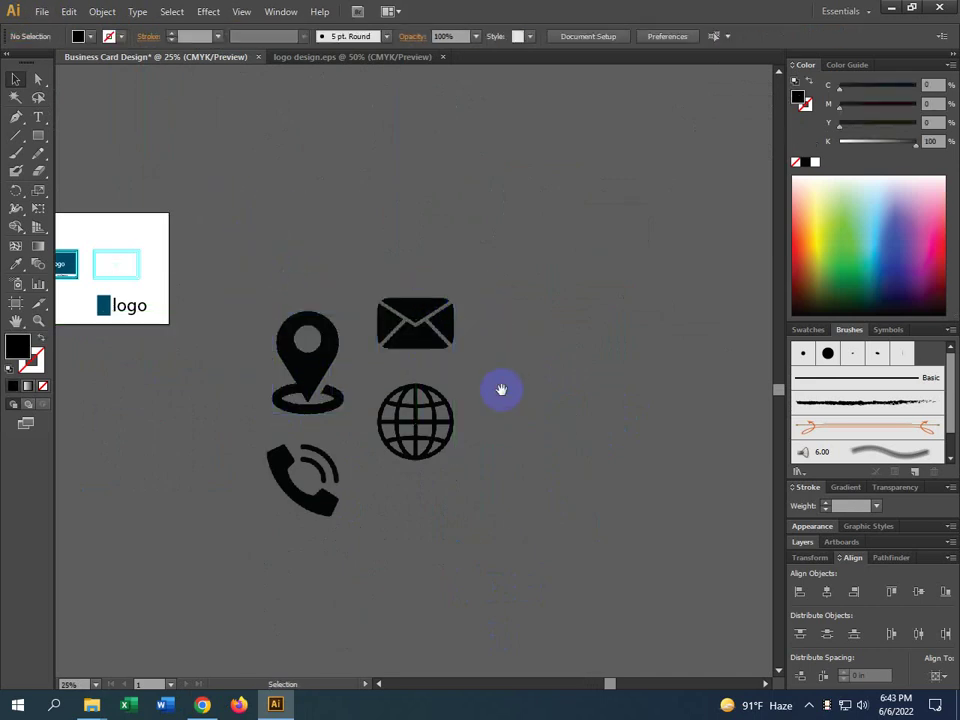
scroll(491, 422, up, 2)
drag(470, 425, 440, 416)
key(alt)
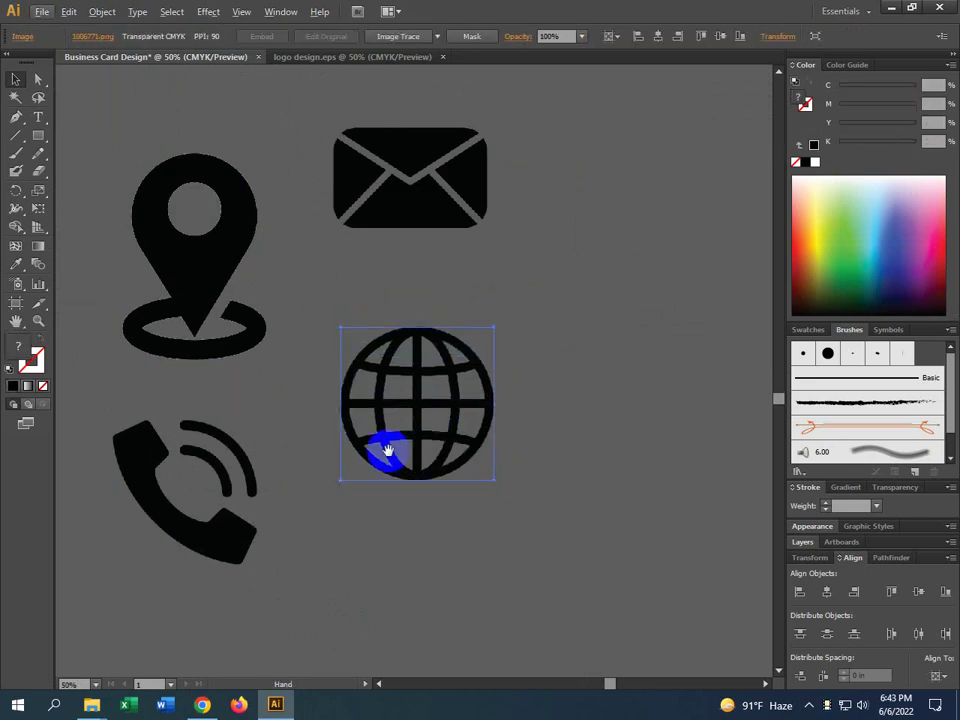
drag(264, 486, 399, 483)
drag(375, 556, 377, 536)
Move the phone image below the card, place the globe beside it, and select both
click(446, 579)
drag(446, 579, 514, 551)
scroll(514, 551, down, 2)
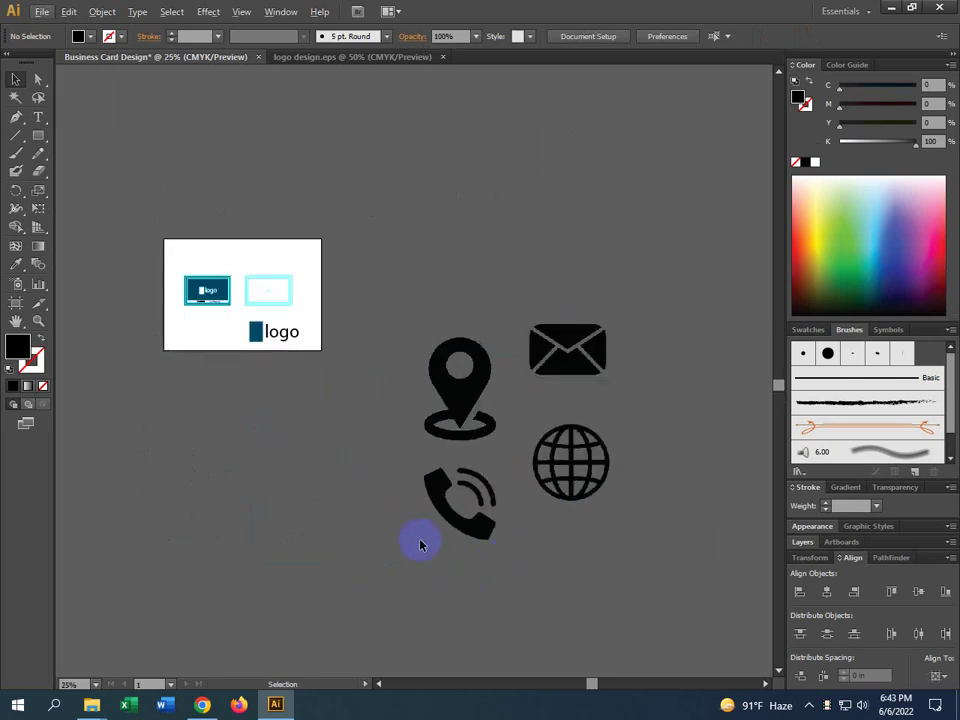
drag(420, 545, 419, 500)
scroll(540, 362, up, 2)
scroll(525, 360, down, 1)
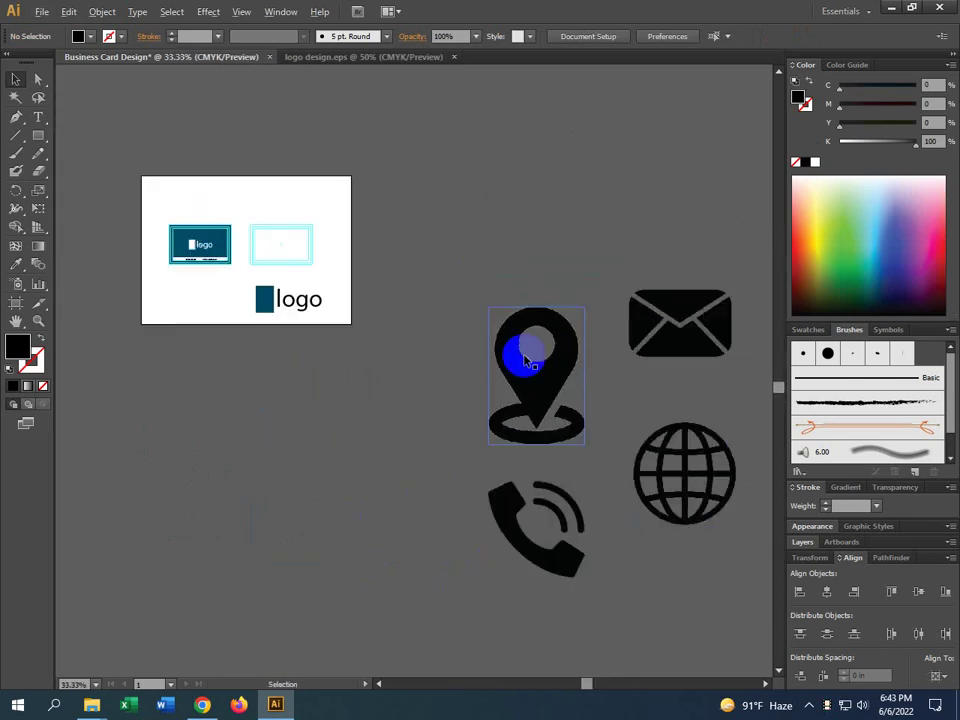
drag(543, 557, 186, 411)
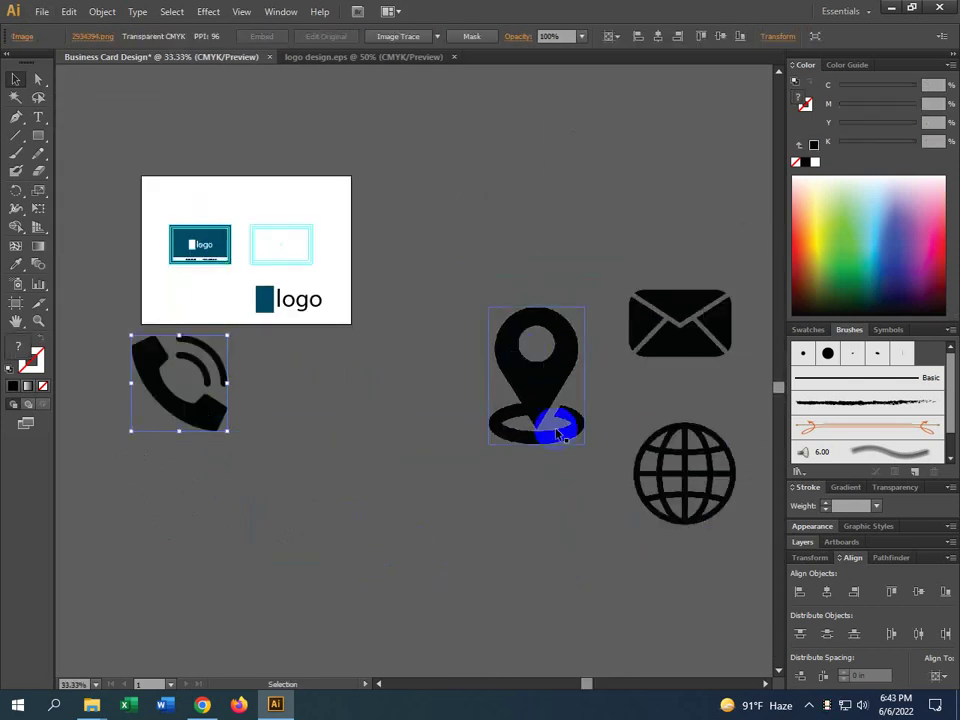
drag(673, 472, 281, 386)
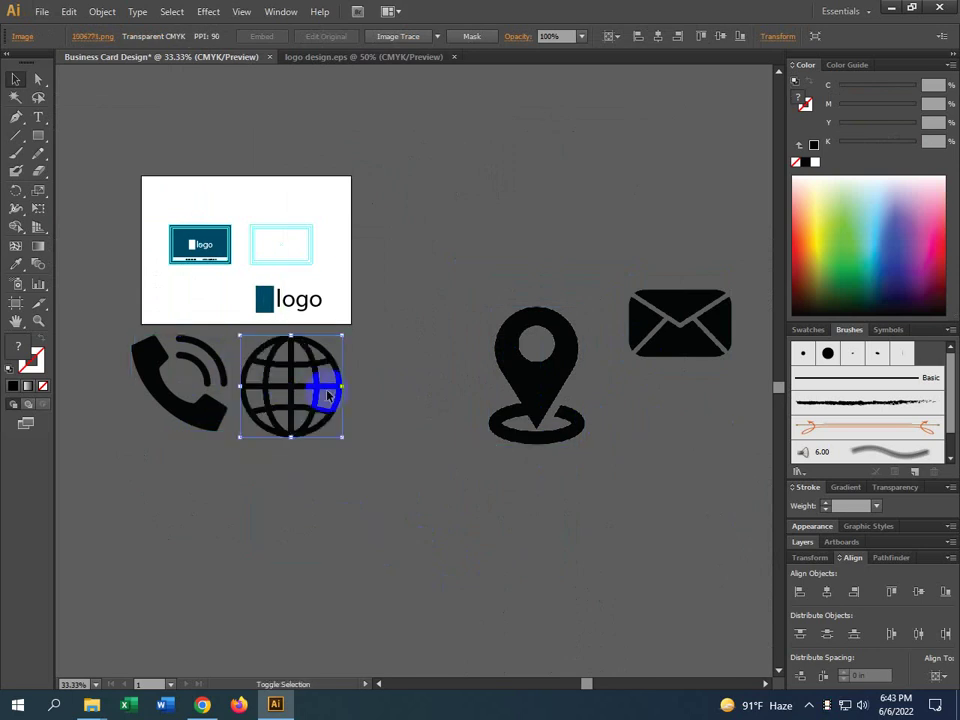
shift+click(200, 407)
Scale the phone and globe down together and duplicate the pair below the artboard
drag(343, 388, 212, 296)
scroll(212, 296, up, 4)
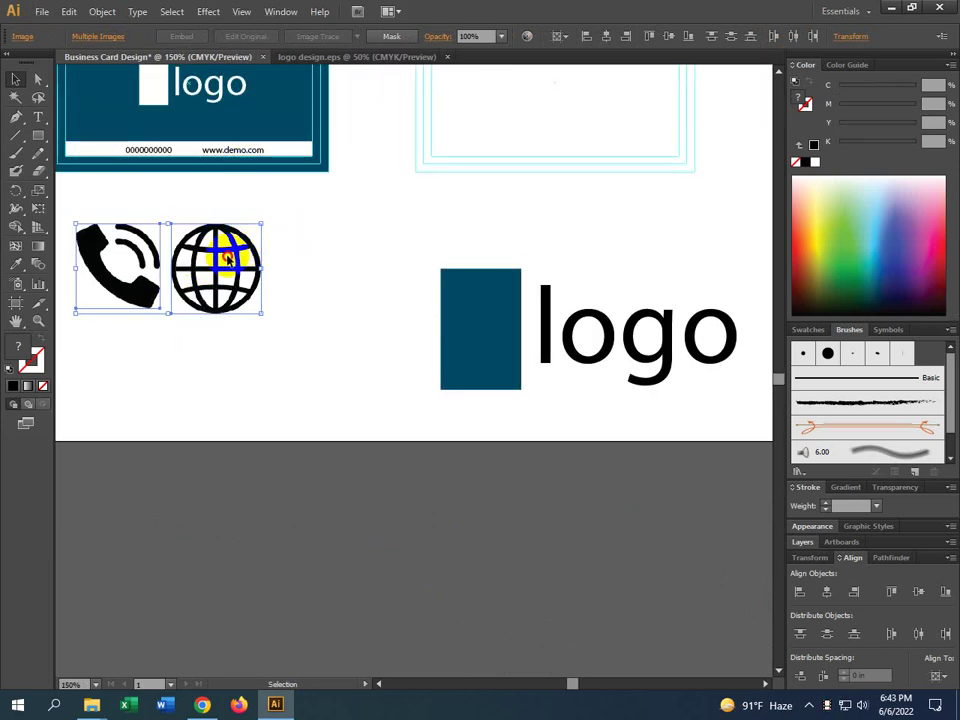
drag(228, 260, 663, 558)
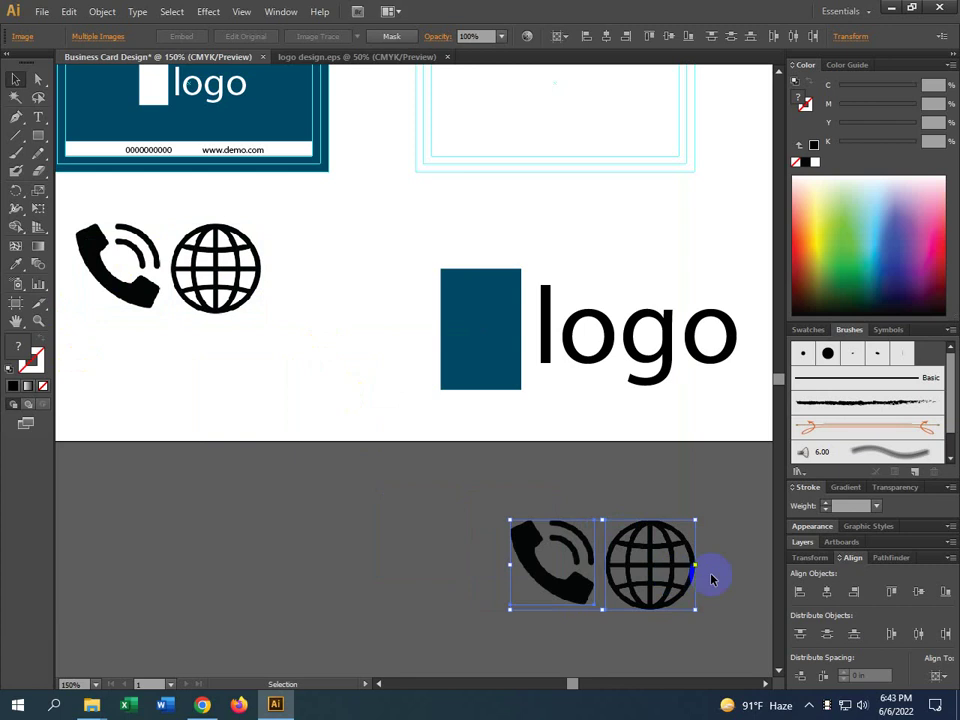
drag(55, 370, 360, 516)
Shrink the globe icon to match the phone icon's size
click(360, 417)
scroll(360, 417, up, 1)
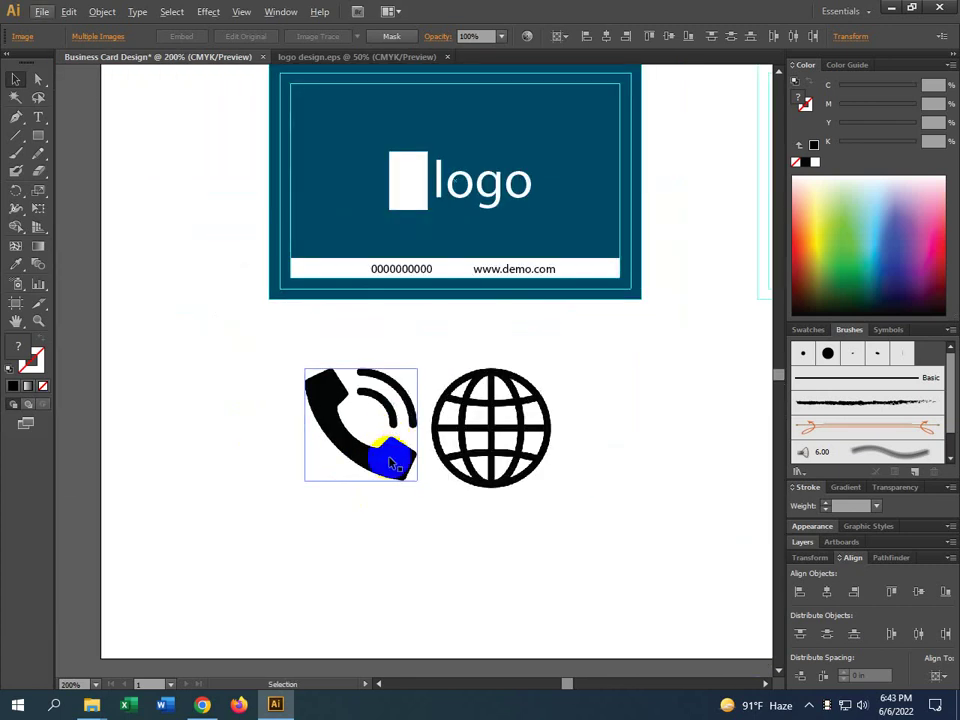
shift+click(466, 402)
click(503, 462)
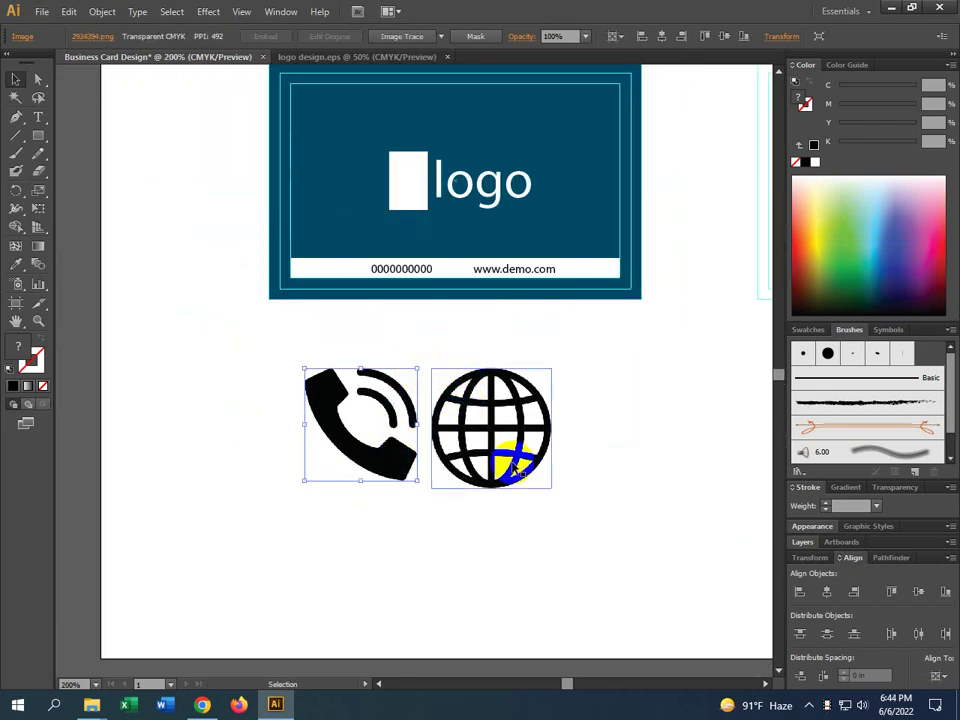
drag(551, 489, 388, 514)
shift+click(375, 460)
click(388, 414)
scroll(352, 490, up, 2)
drag(282, 496, 313, 438)
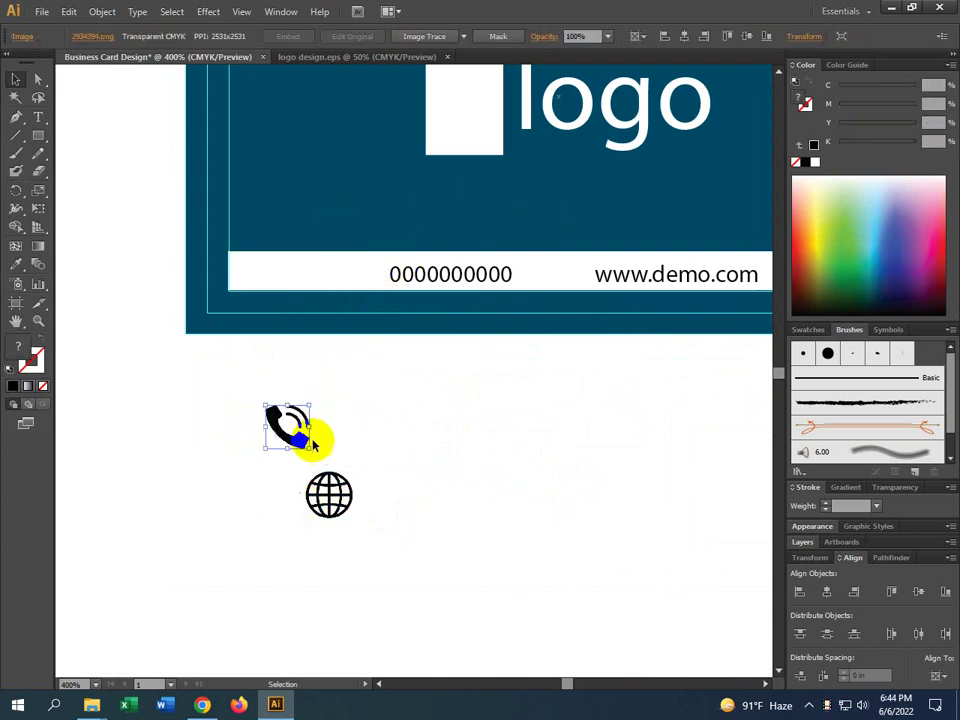
shift+click(338, 508)
drag(350, 519, 372, 288)
click(238, 439)
drag(287, 435, 574, 274)
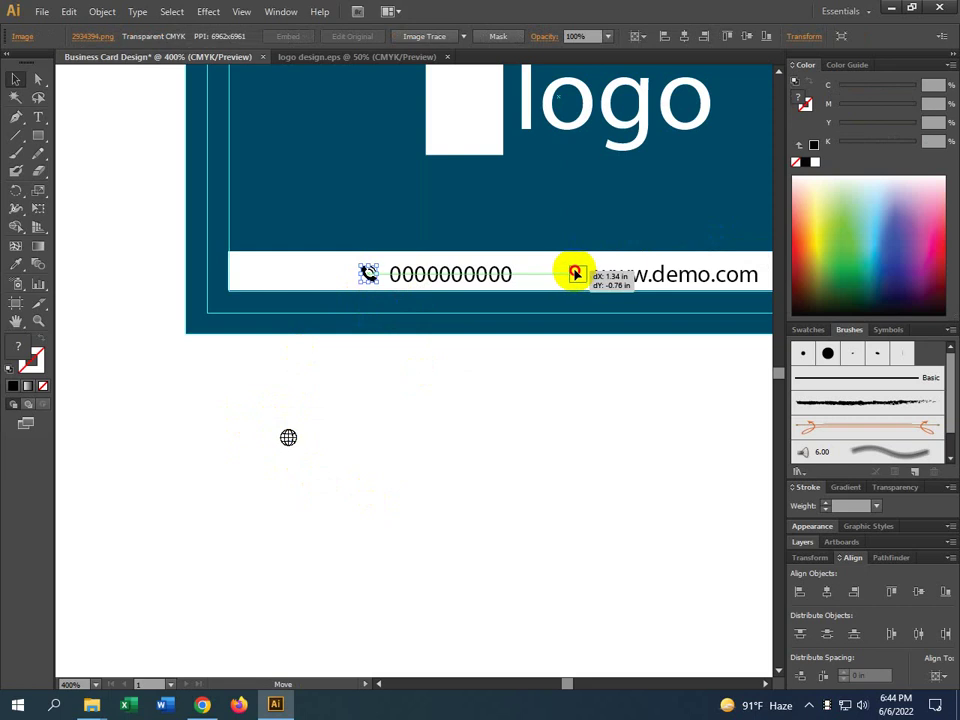
drag(574, 274, 576, 274)
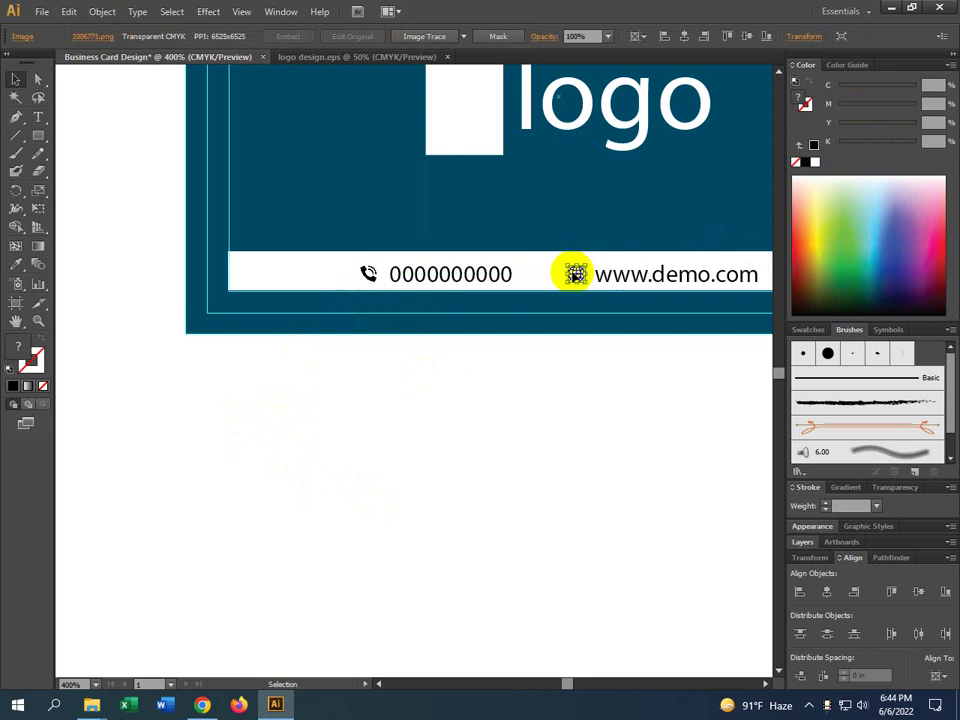
Slightly adjust both footer icons' size and shift the globe a little right
click(646, 392)
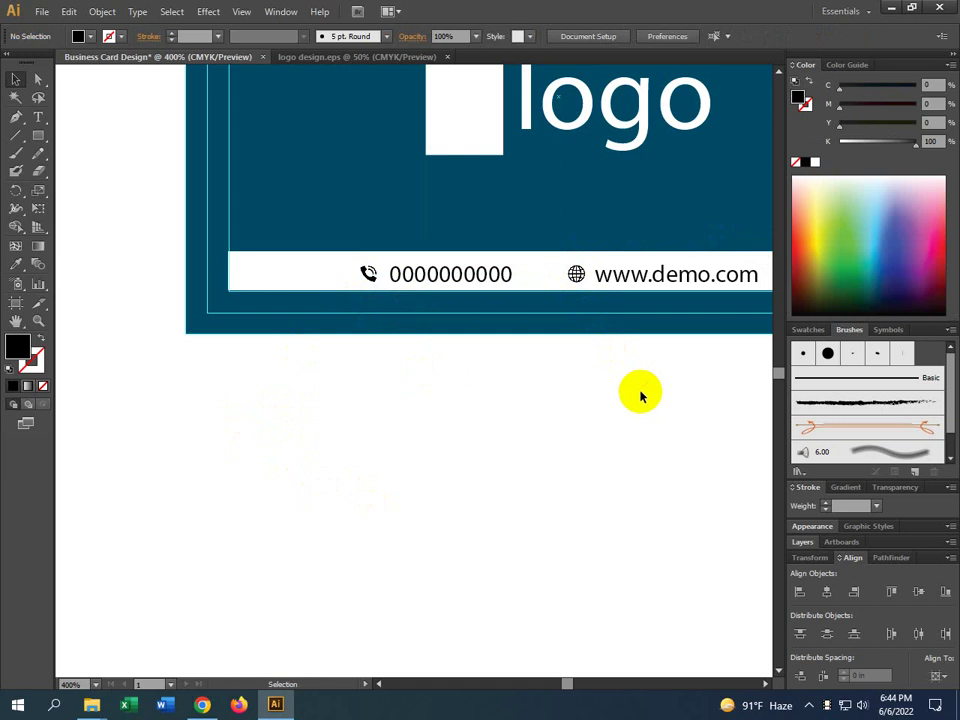
click(432, 281)
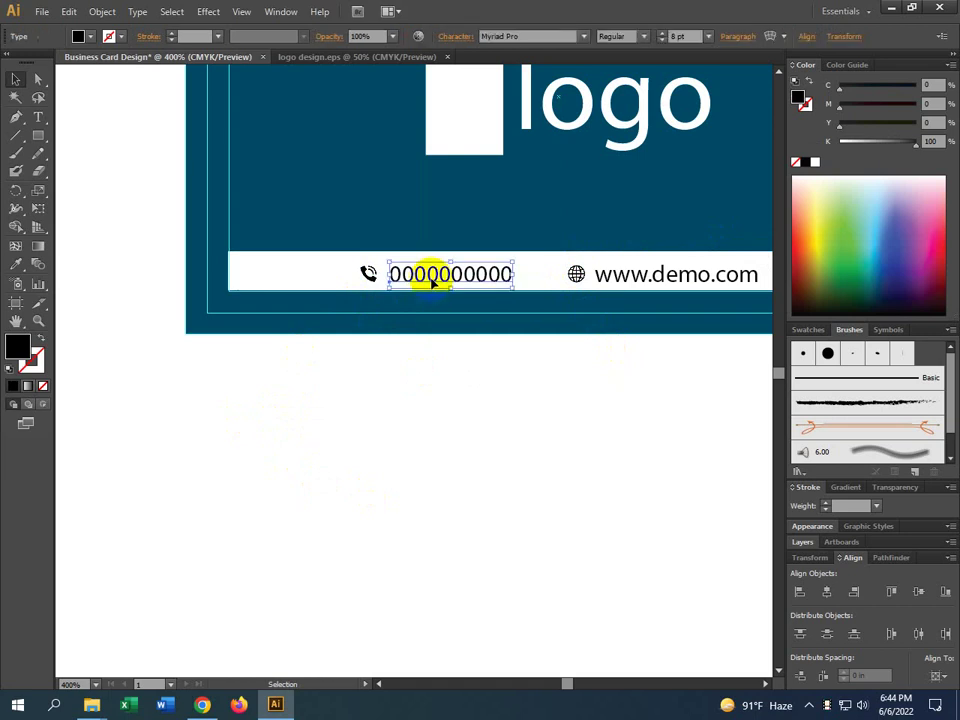
click(368, 274)
shift+click(576, 275)
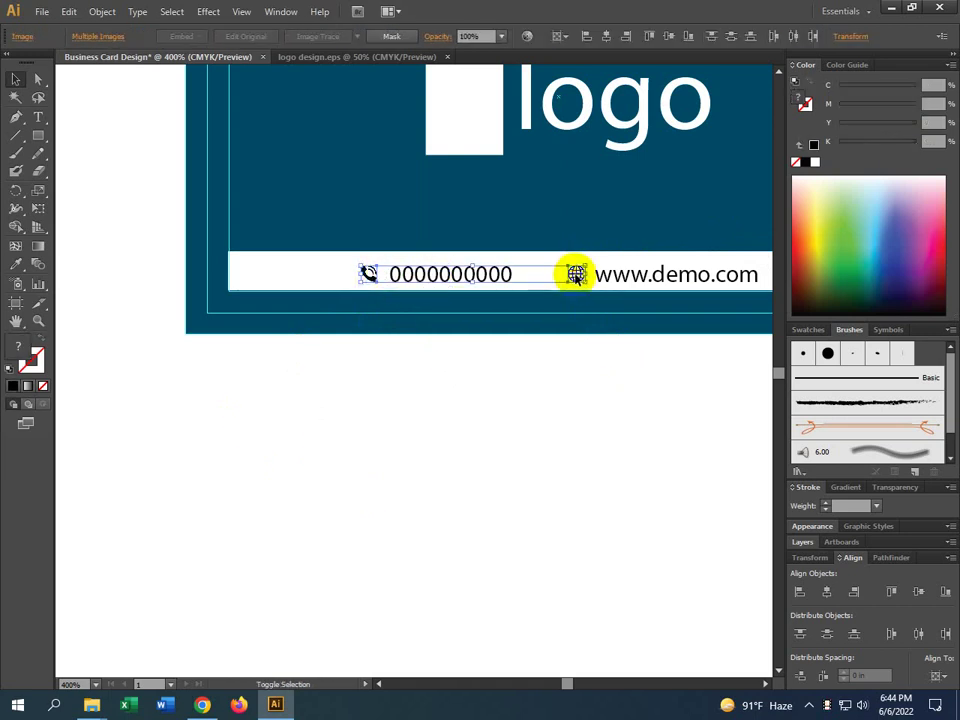
drag(587, 287, 588, 288)
click(574, 275)
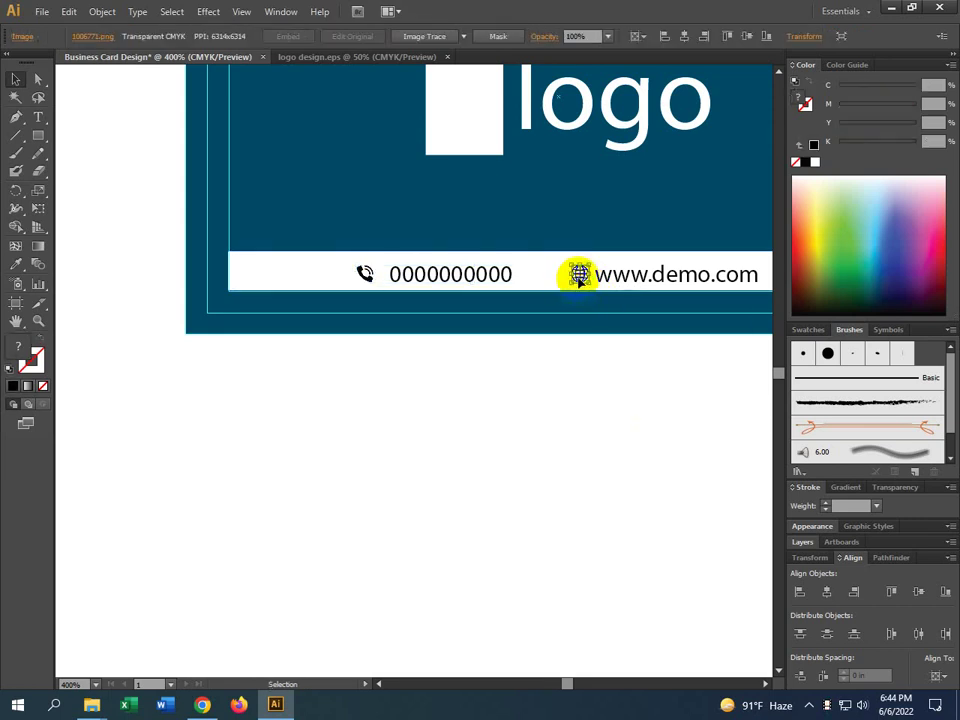
drag(577, 280, 581, 280)
drag(365, 275, 371, 275)
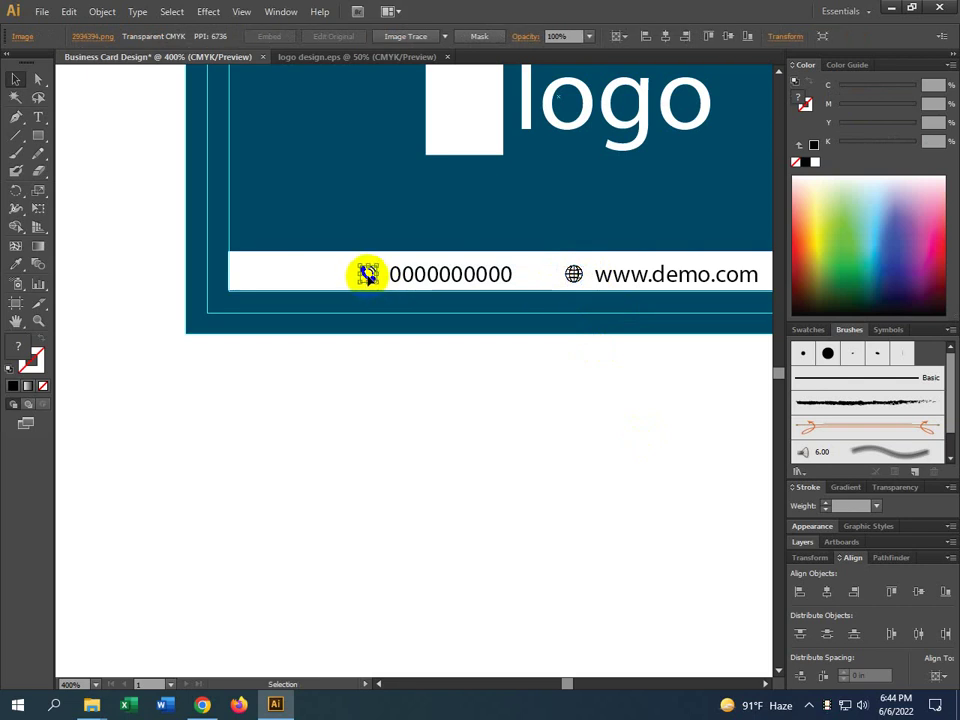
click(488, 457)
scroll(488, 457, down, 1)
drag(750, 491, 591, 480)
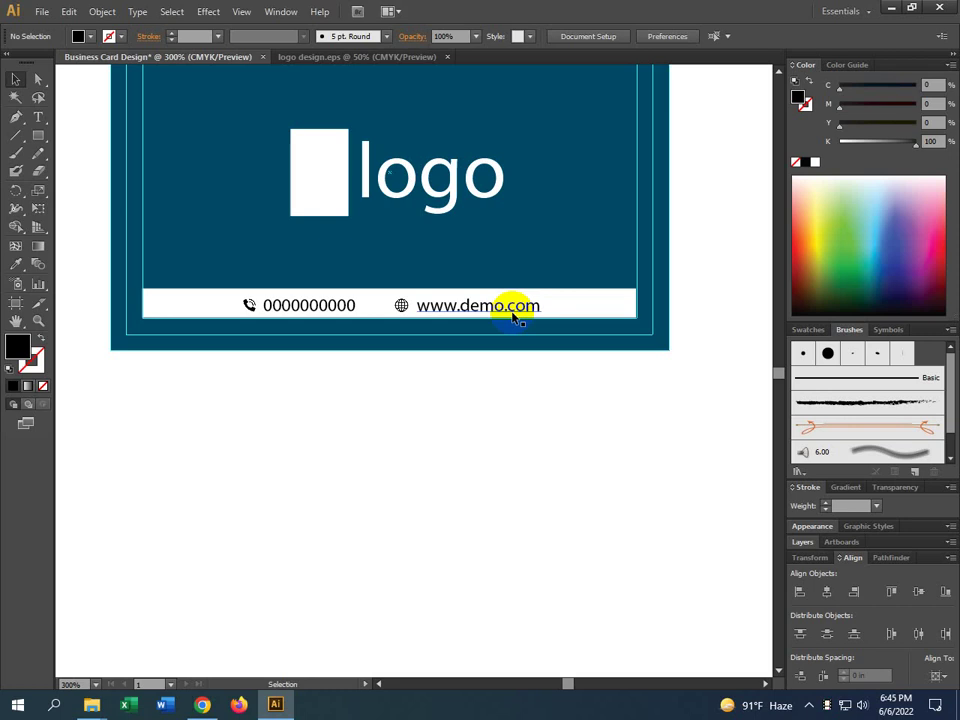
scroll(578, 490, up, 3)
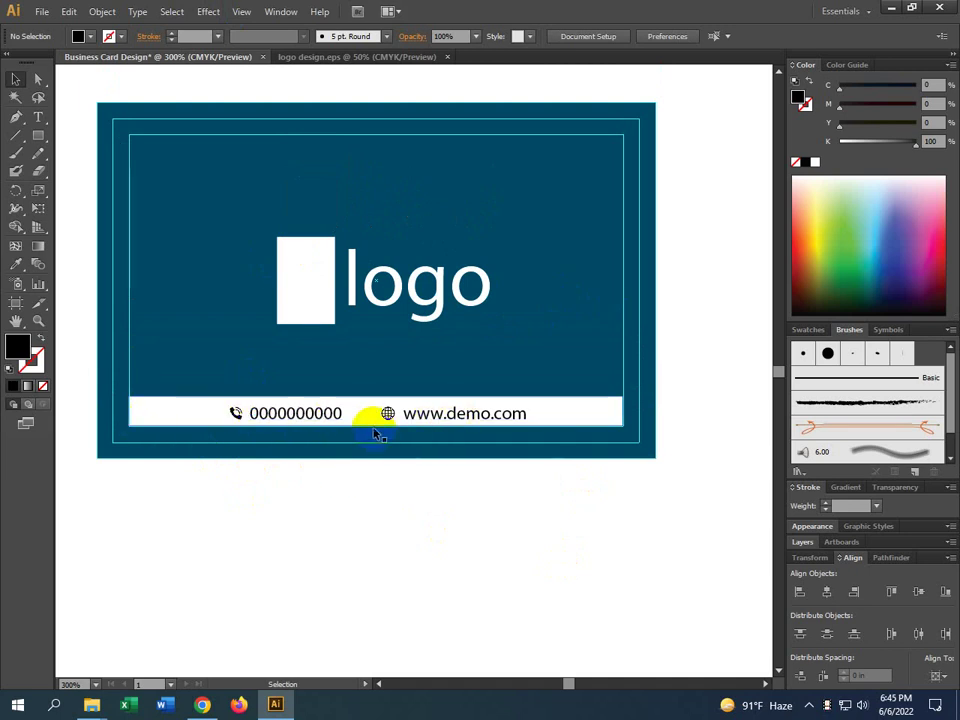
click(470, 412)
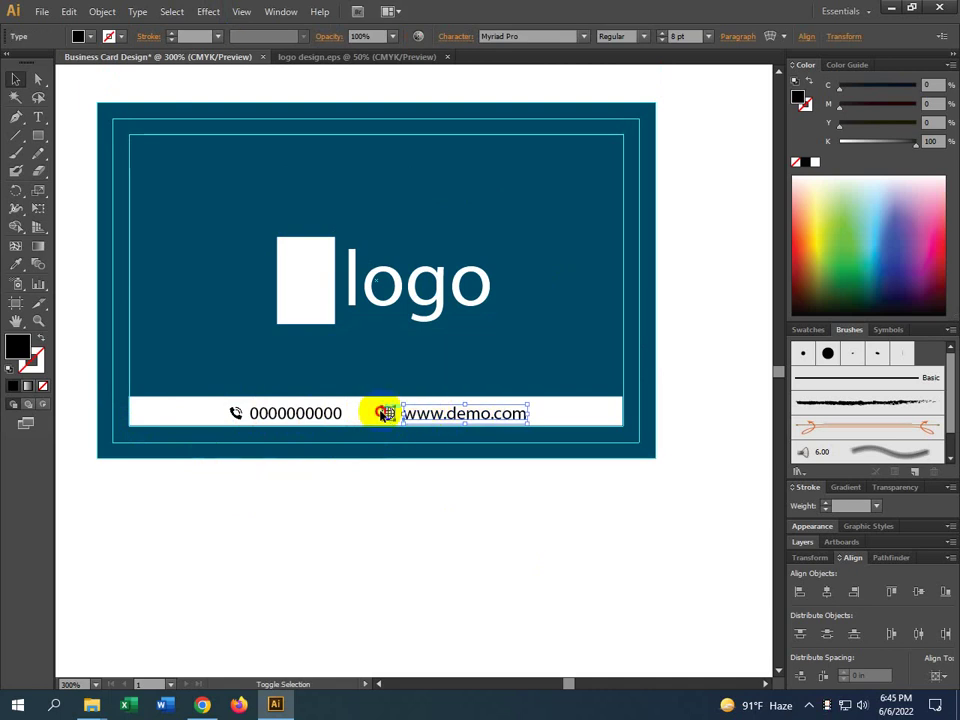
shift+click(385, 413)
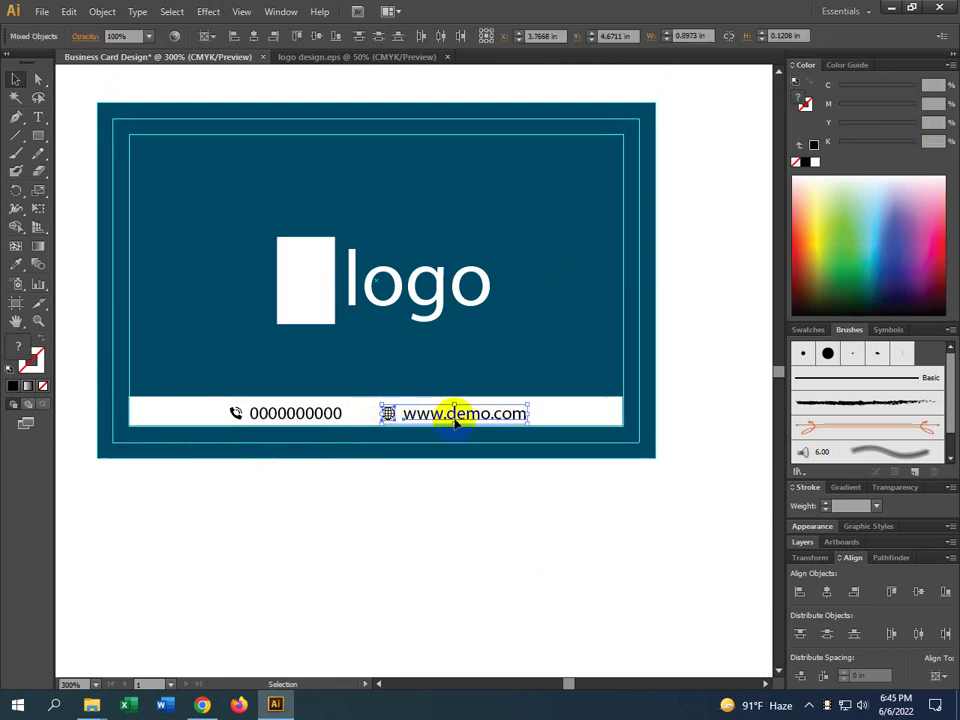
key(a)
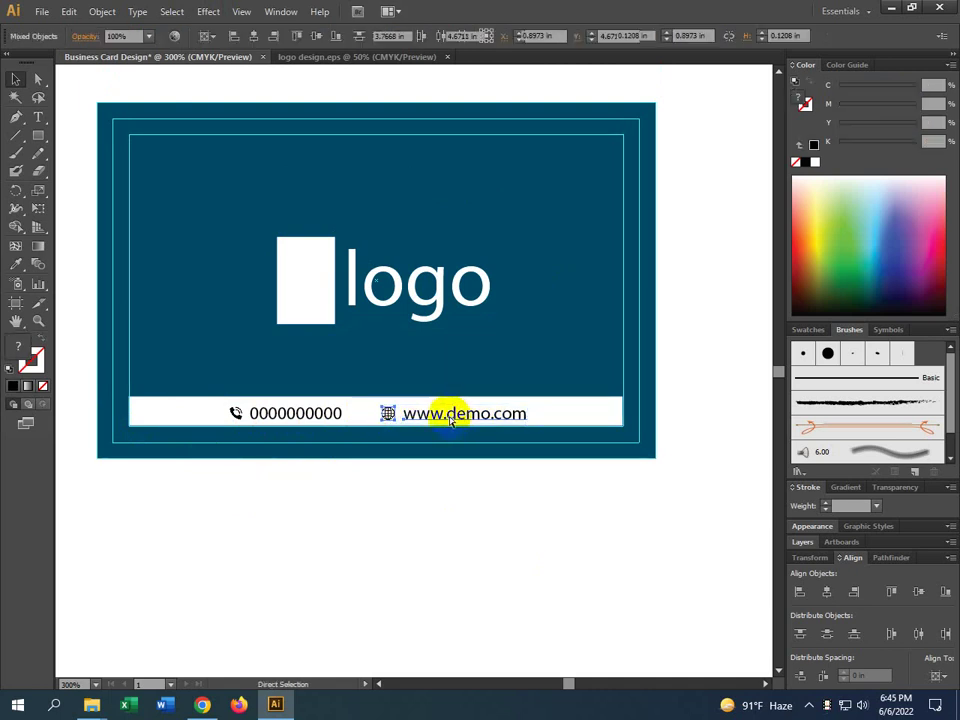
key(ctrl+g)
key(v)
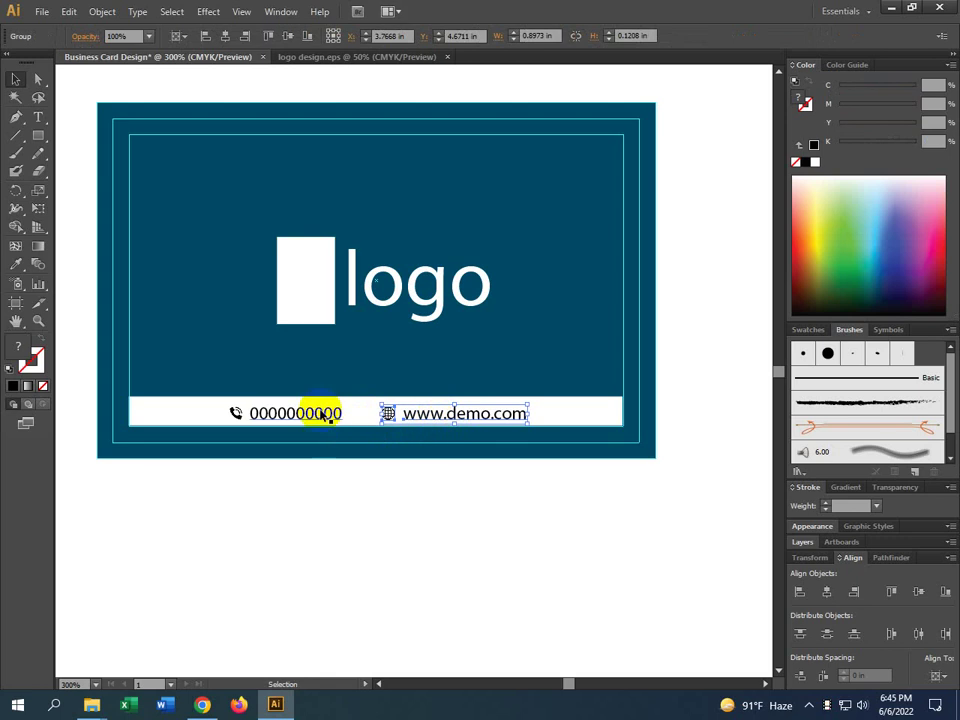
click(315, 412)
shift+click(236, 414)
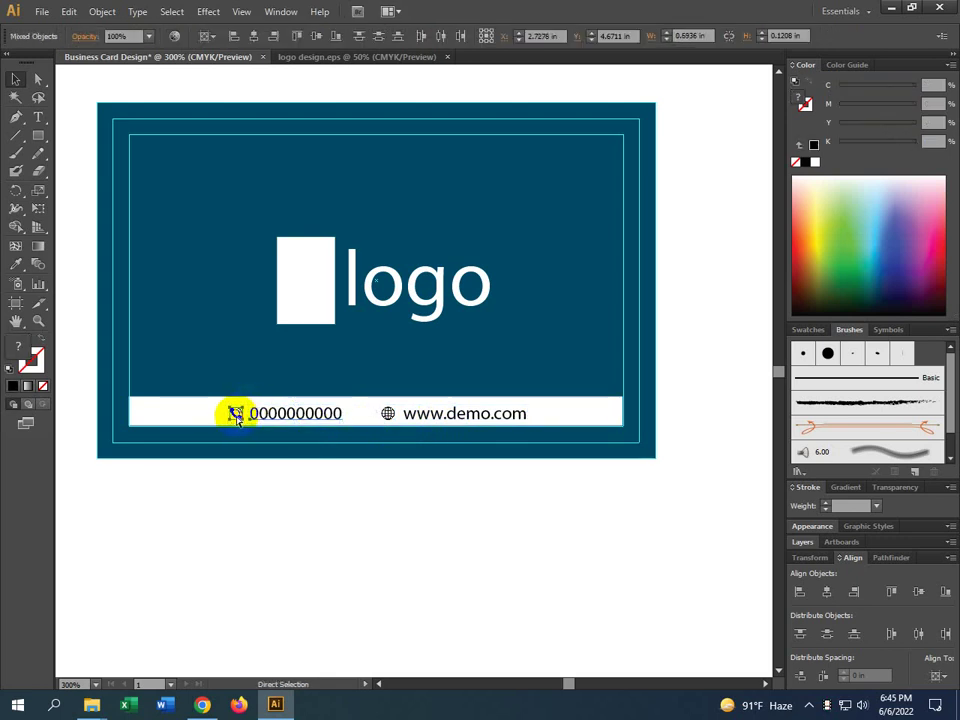
key(ctrl+g)
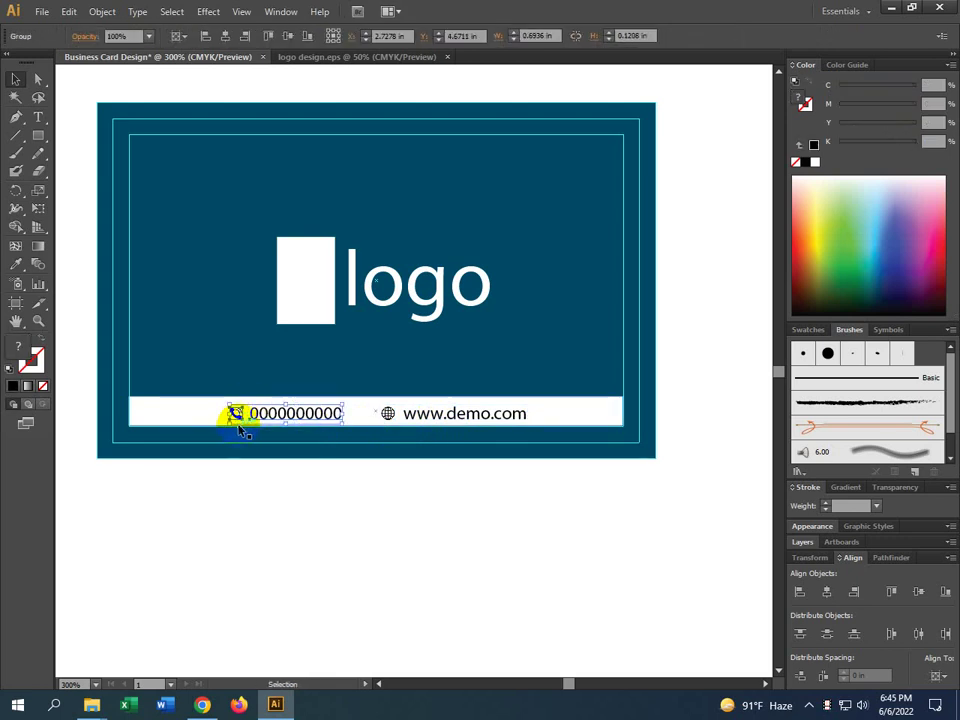
click(344, 512)
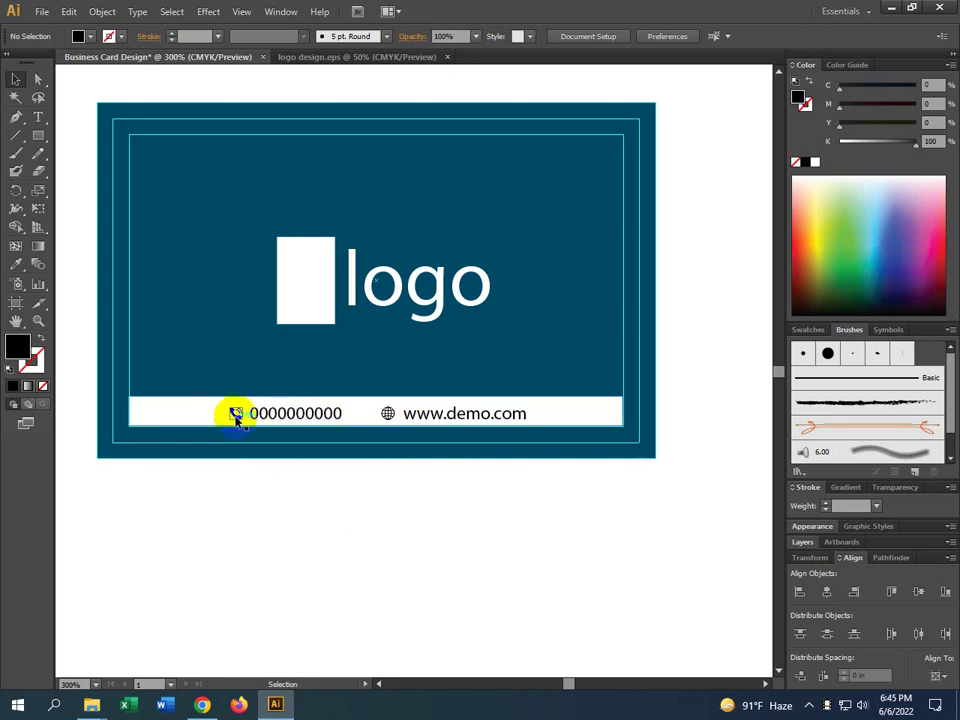
click(387, 411)
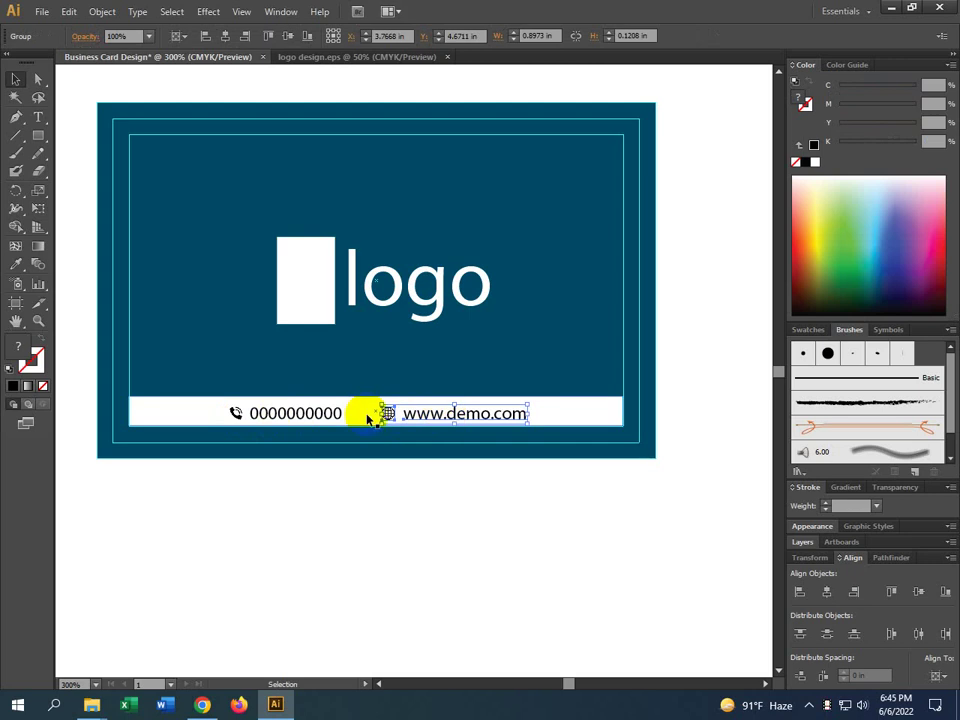
click(386, 580)
scroll(382, 585, down, 1)
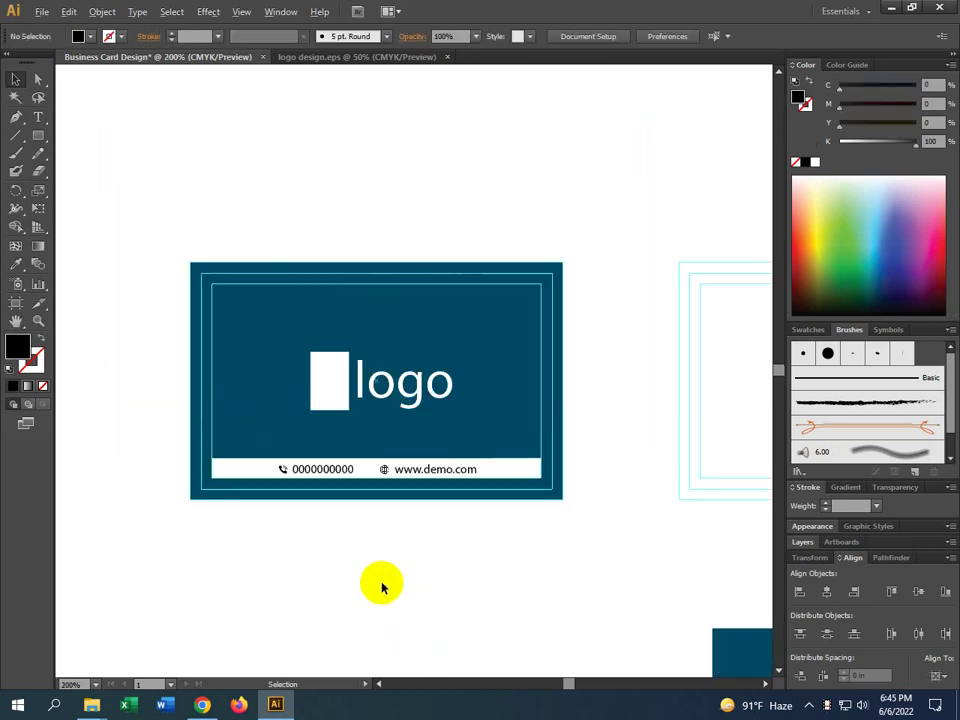
drag(476, 568, 264, 482)
scroll(258, 536, down, 1)
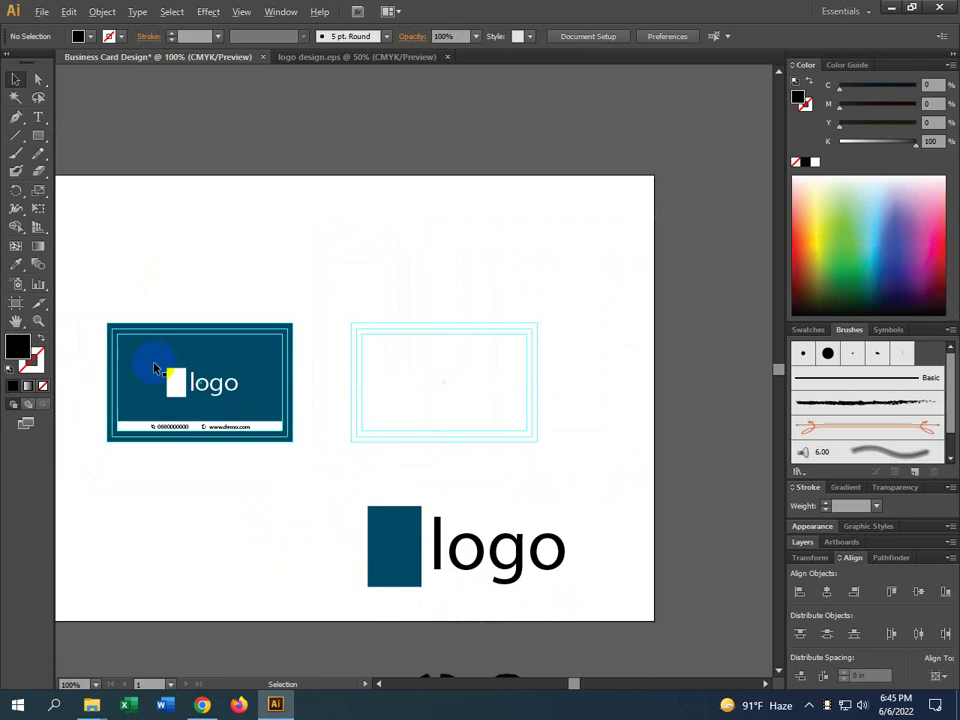
scroll(155, 370, up, 1)
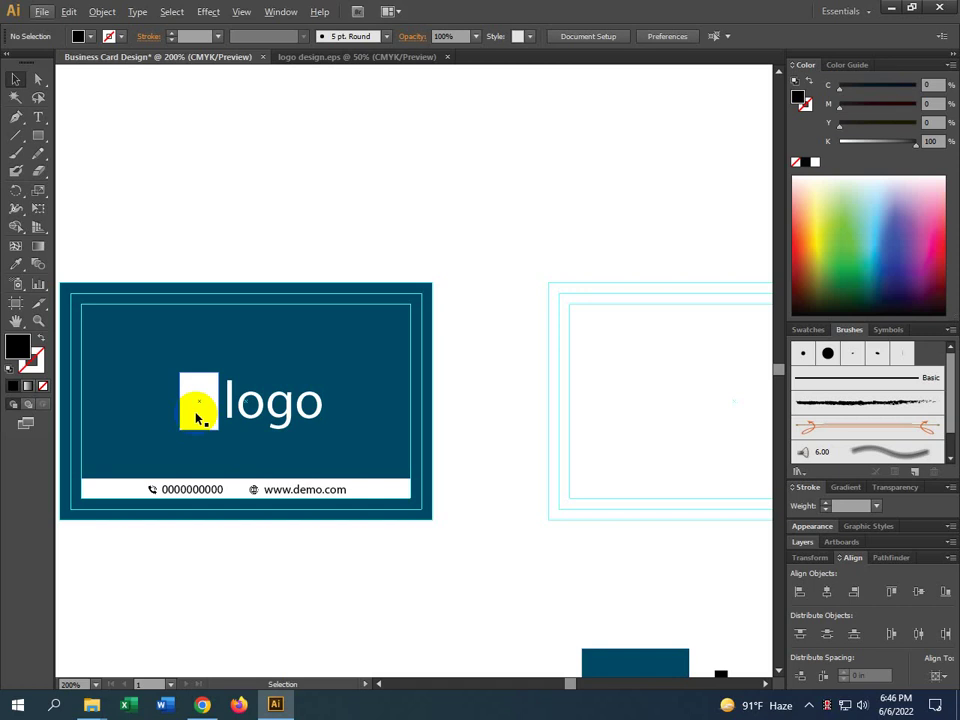
Bring the loose logo artwork into view and select the logo group
drag(529, 538, 452, 463)
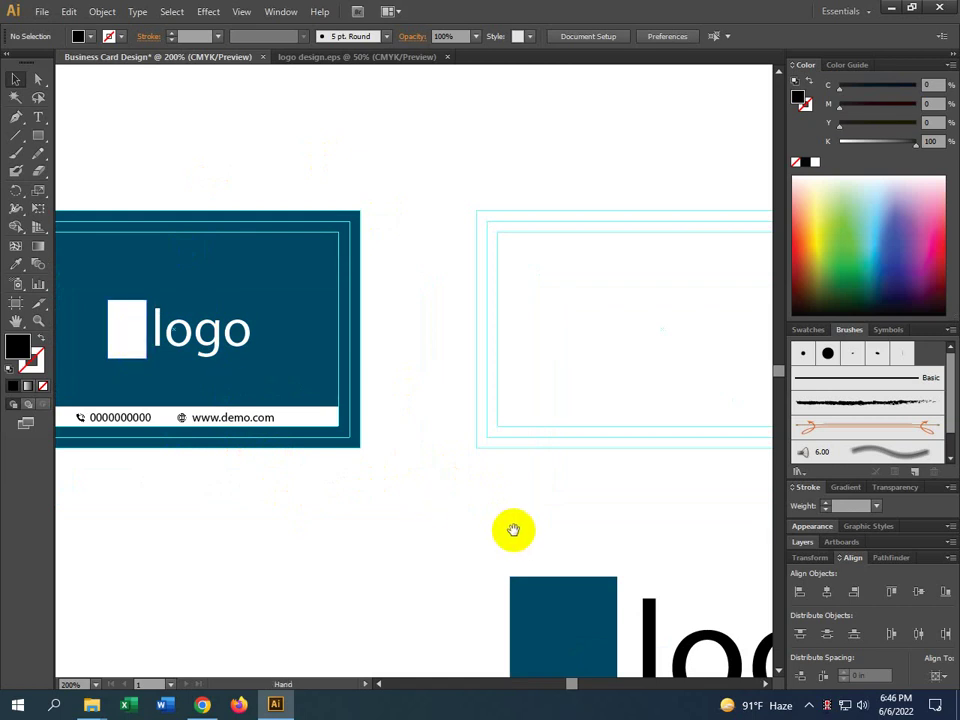
drag(514, 529, 319, 345)
scroll(322, 387, down, 2)
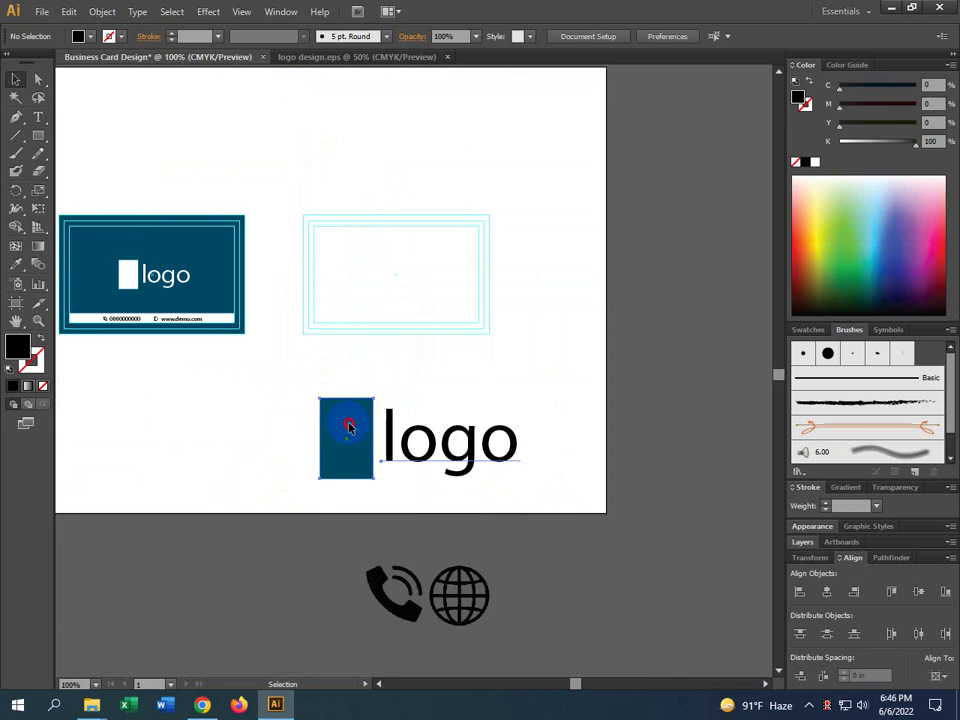
click(352, 450)
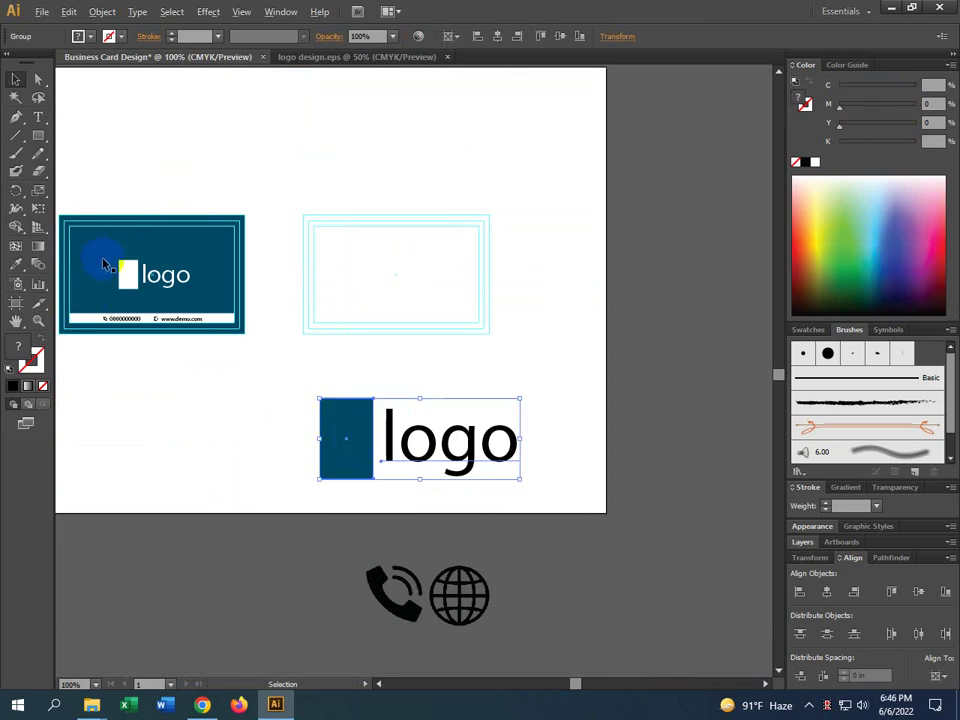
Move the logo group onto the back card's top-left and scale it to about a third
scroll(103, 263, up, 2)
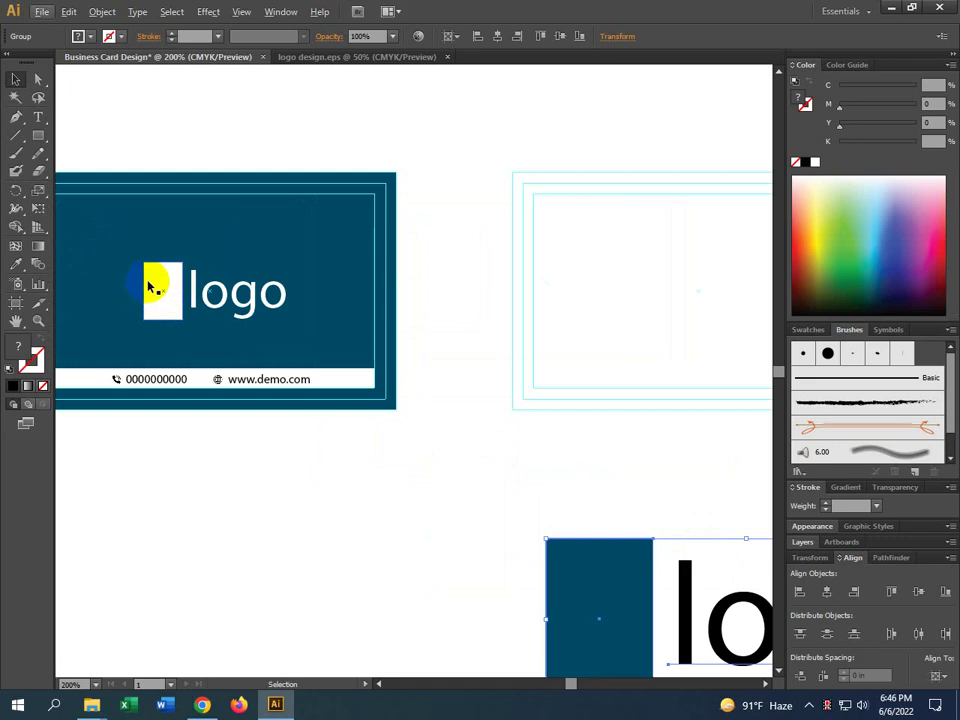
scroll(306, 347, down, 2)
scroll(306, 347, right, 3)
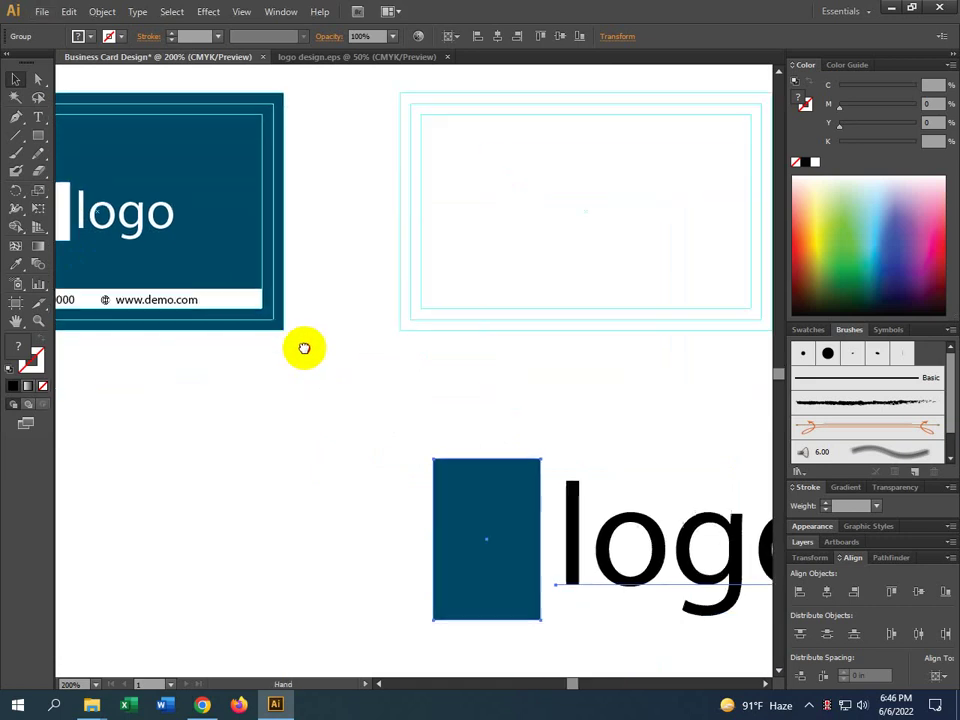
scroll(238, 349, down, 1)
drag(377, 478, 369, 428)
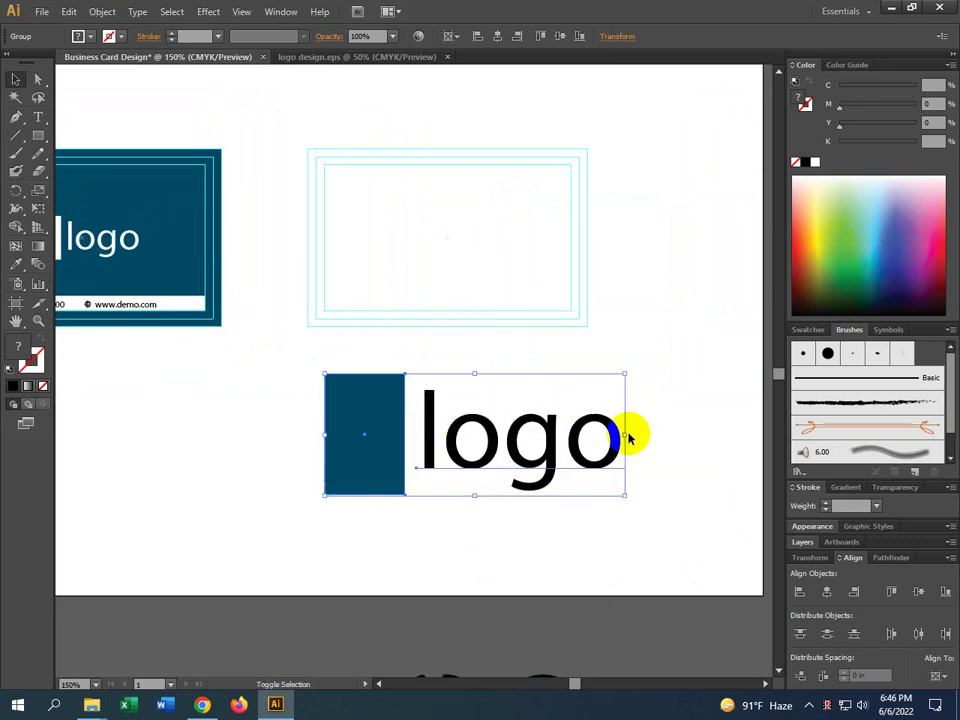
drag(624, 434, 398, 208)
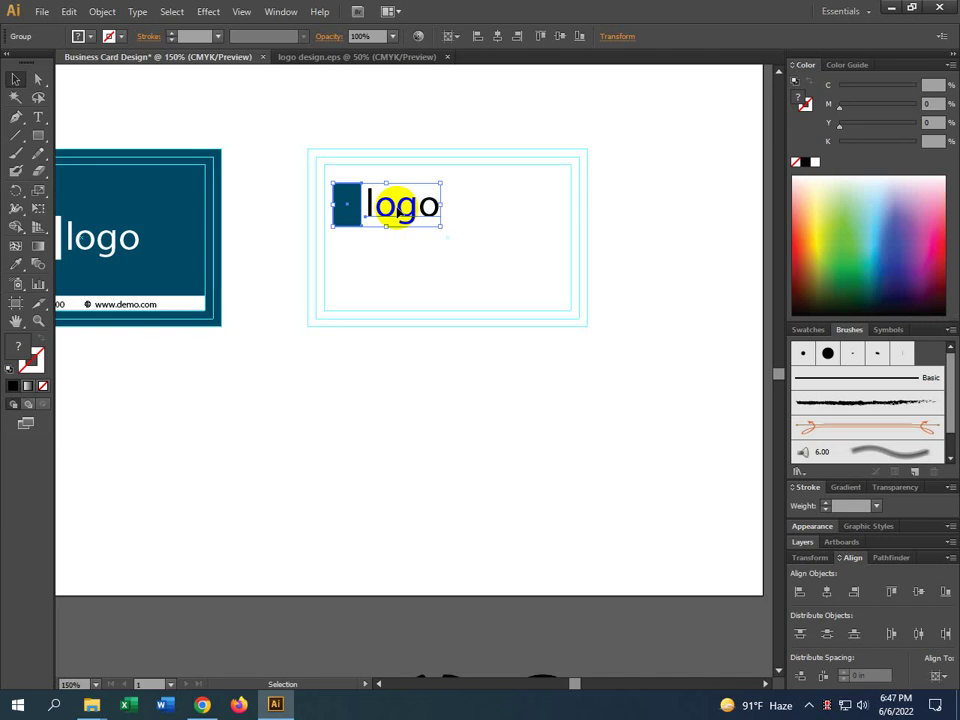
scroll(281, 339, left, 6)
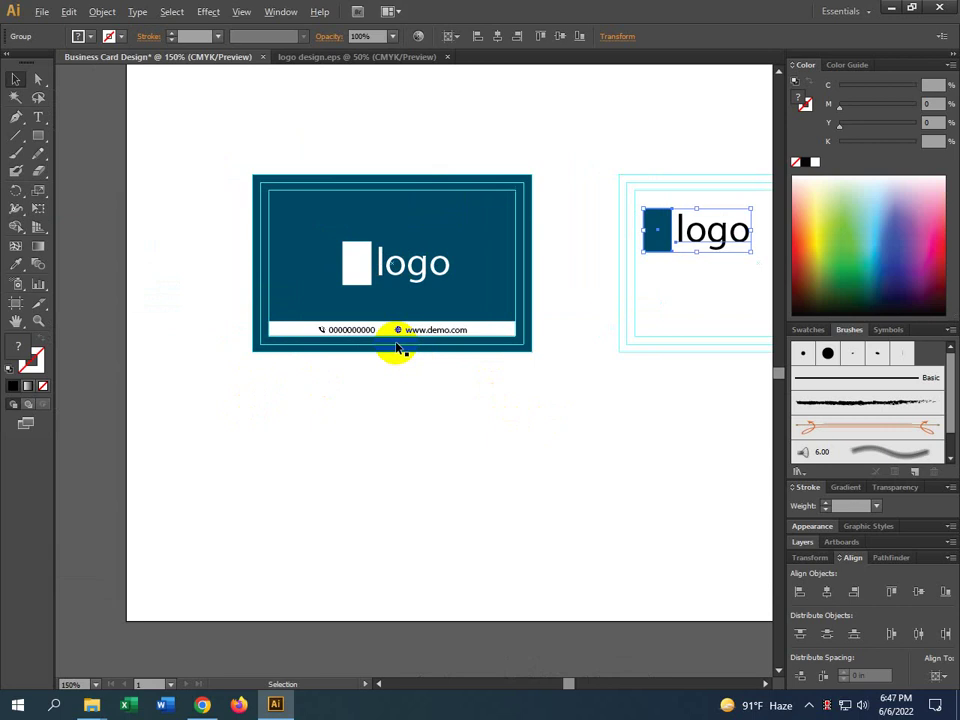
scroll(397, 348, up, 2)
click(202, 705)
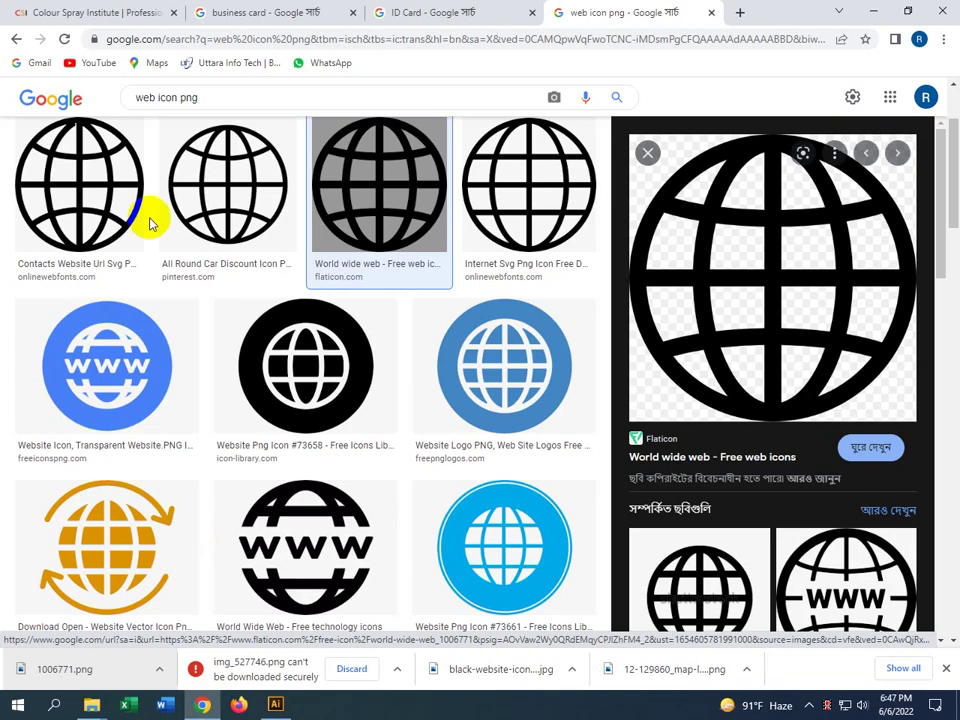
click(87, 12)
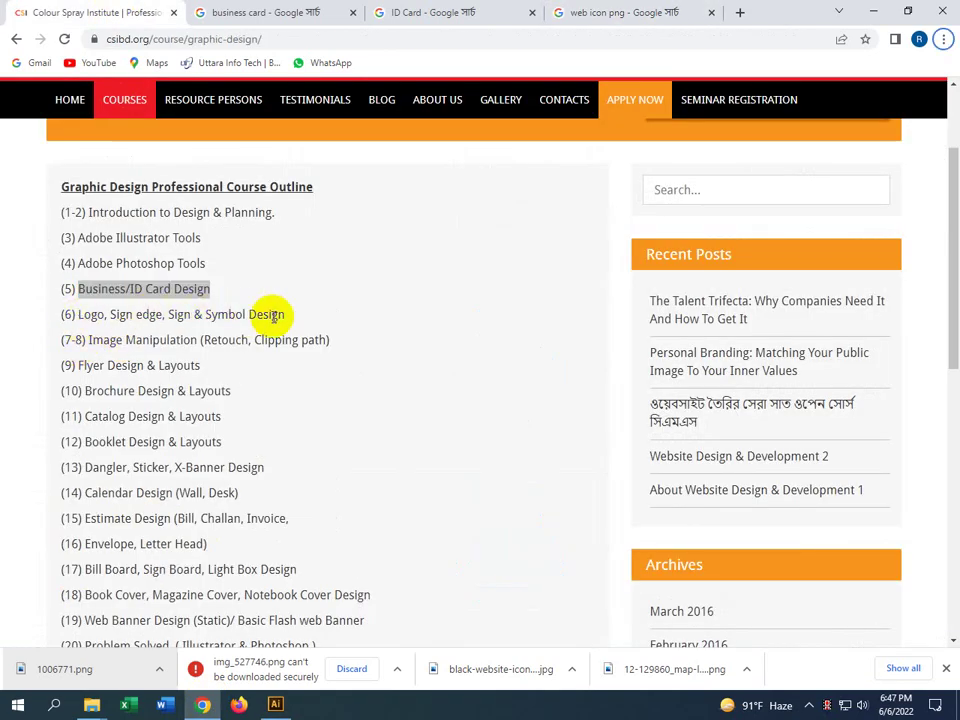
click(232, 325)
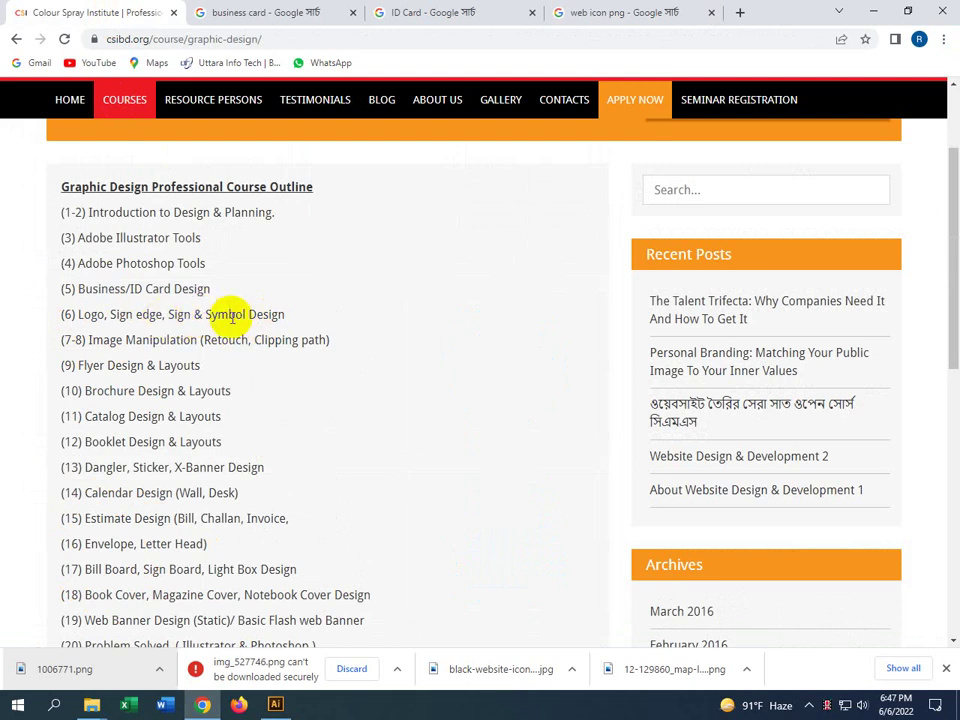
click(876, 17)
click(593, 439)
drag(593, 439, 330, 399)
scroll(552, 446, down, 2)
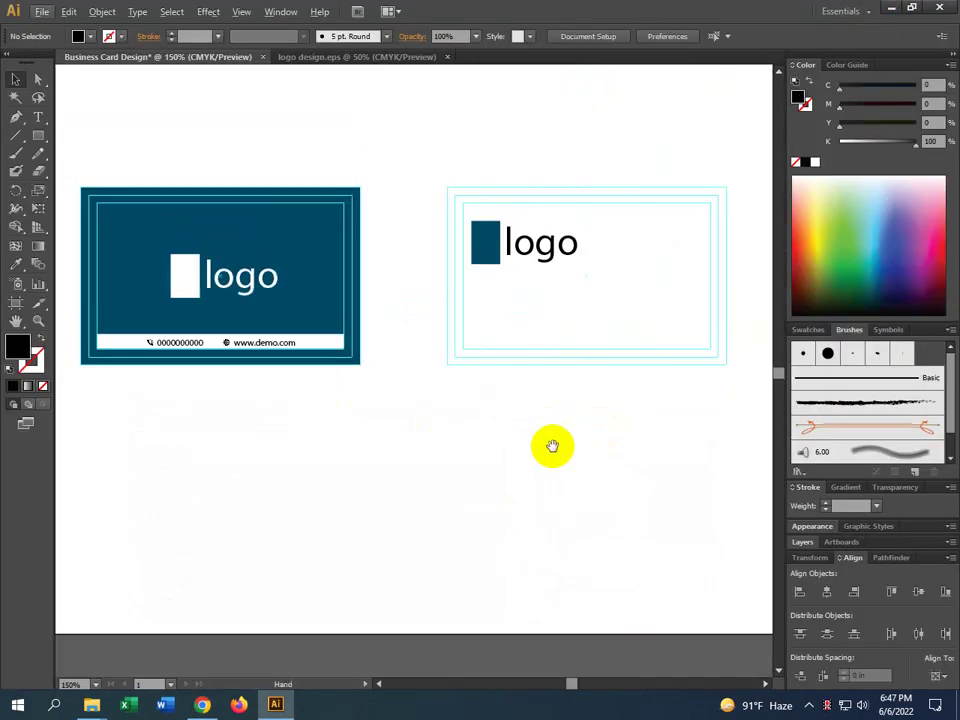
Scale the back card's logo down slightly and shift it about 0.38 in to the right
drag(552, 446, 418, 412)
click(345, 208)
scroll(385, 194, up, 1)
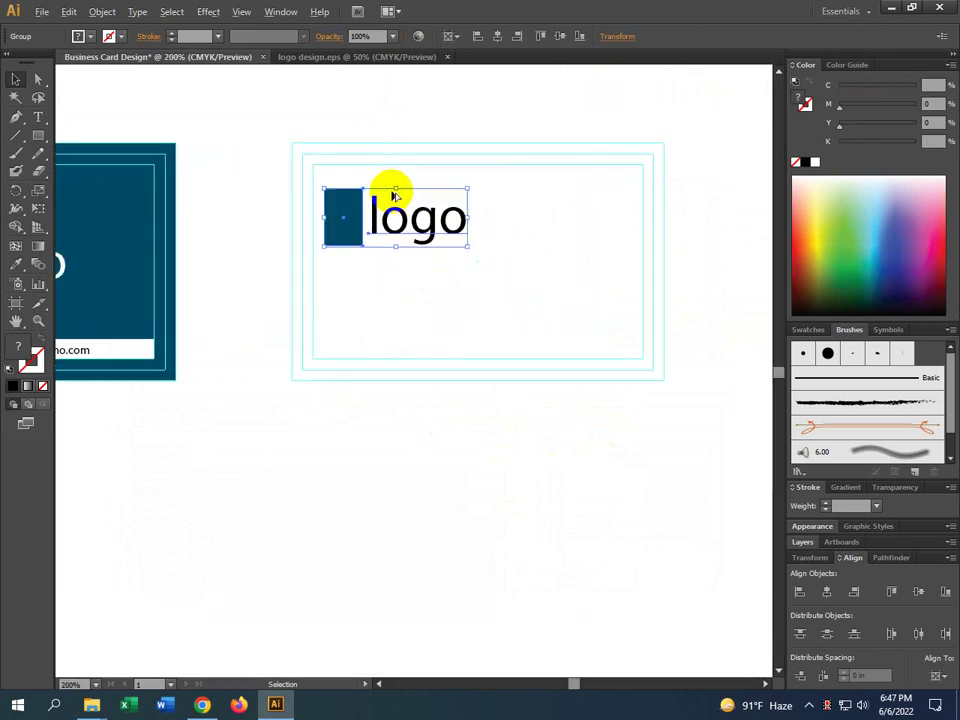
scroll(395, 195, up, 1)
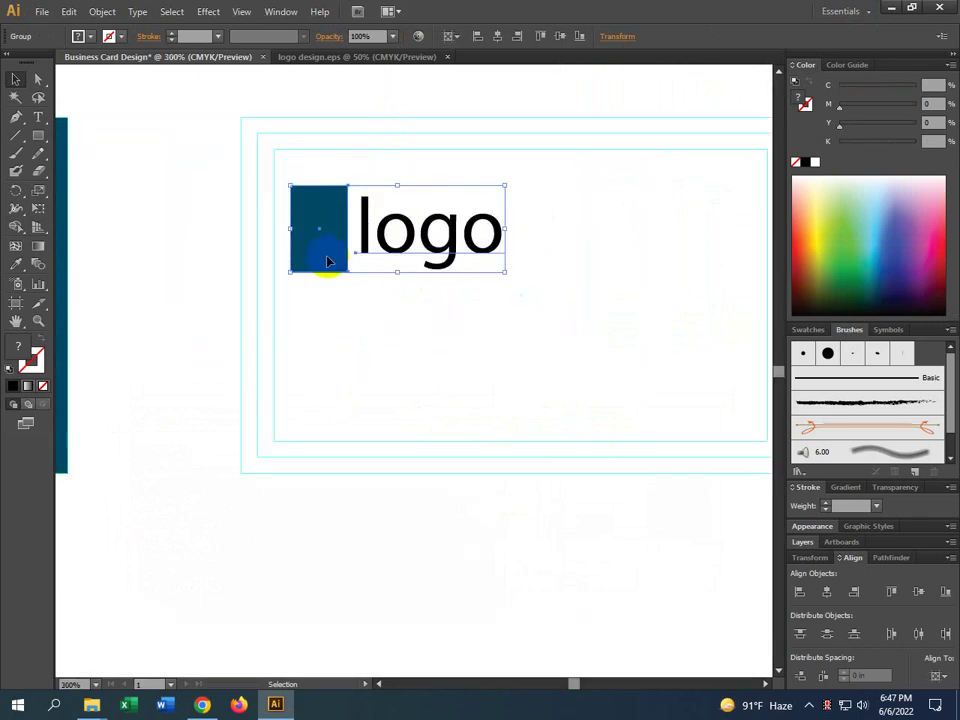
drag(503, 270, 472, 258)
drag(324, 238, 314, 212)
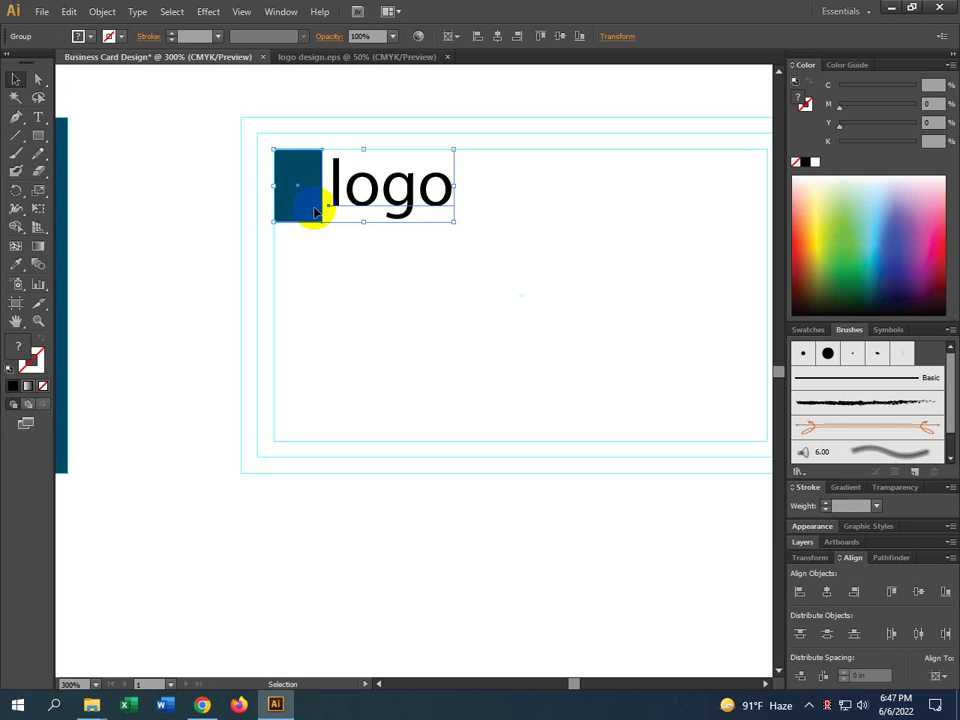
drag(314, 211, 347, 182)
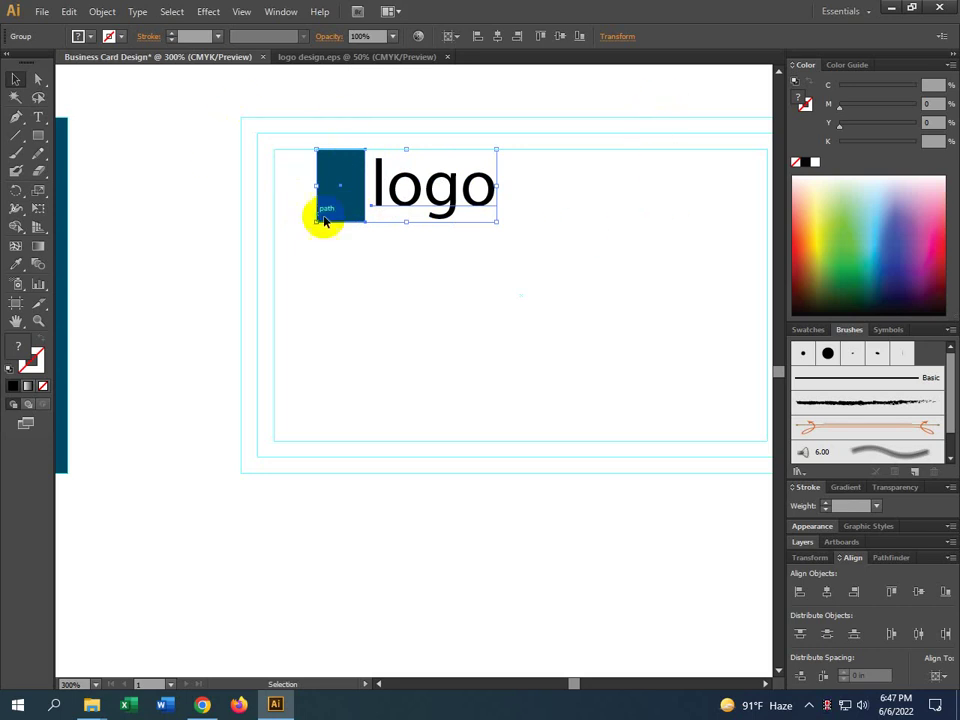
Draw a tall bar along the back card's left edge and give it the front card's teal fill
click(41, 140)
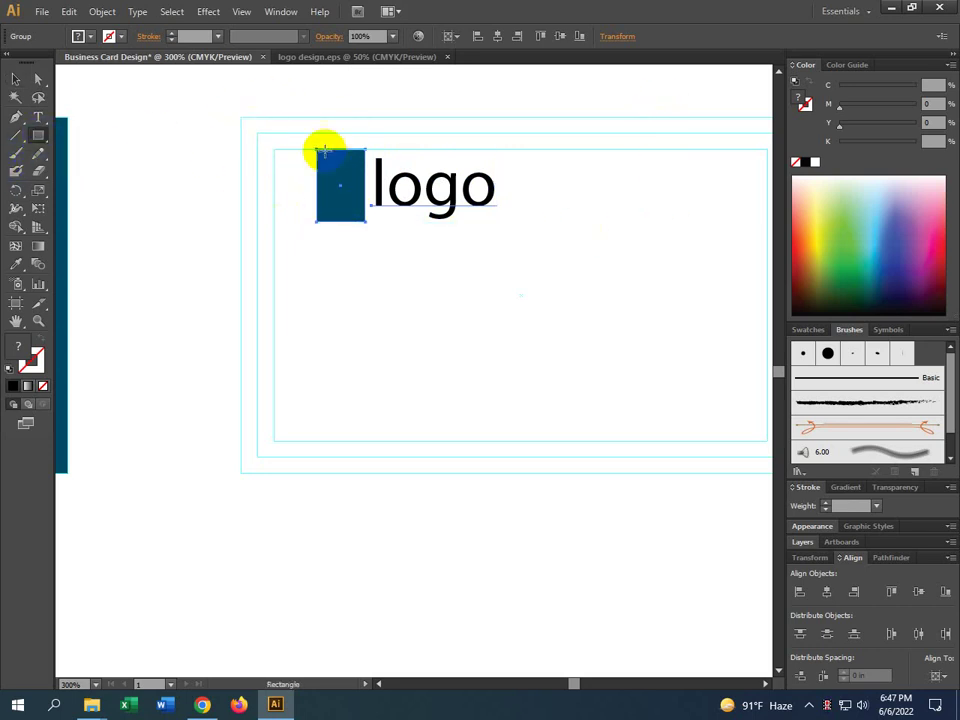
mouse_move(240, 118)
mouse_down()
mouse_move(270, 218)
mouse_move(306, 459)
mouse_move(290, 477)
mouse_up()
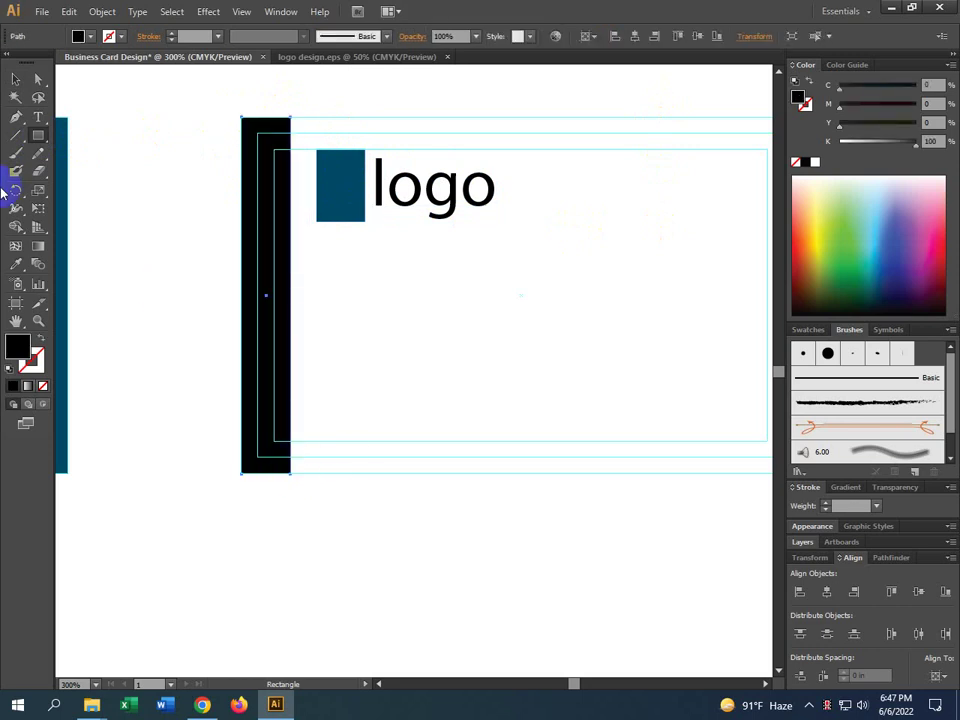
click(22, 261)
click(68, 180)
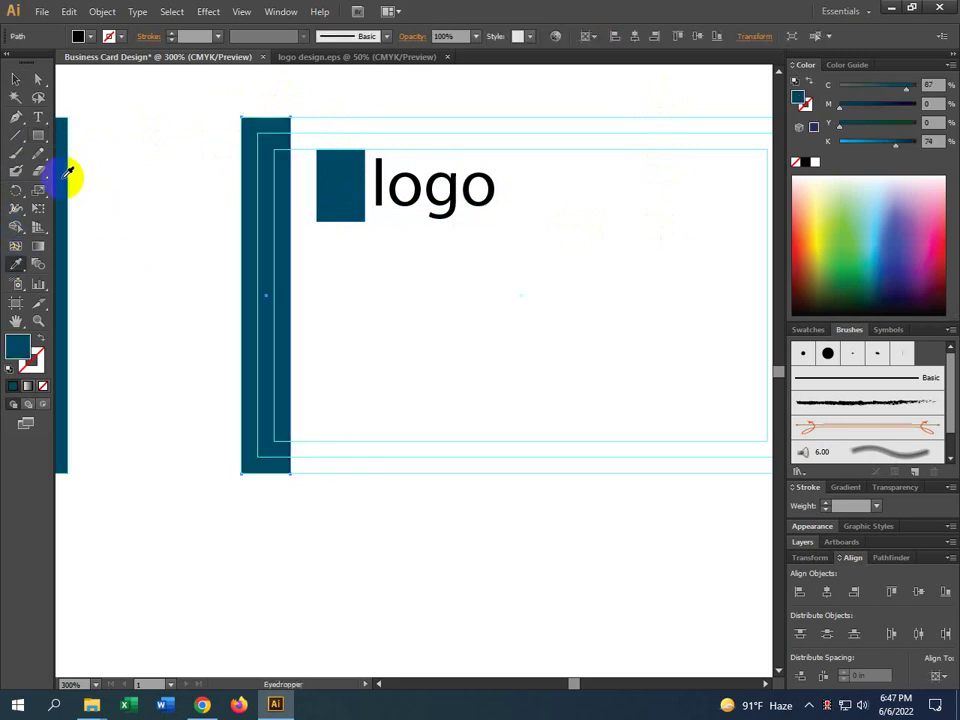
click(16, 79)
click(510, 540)
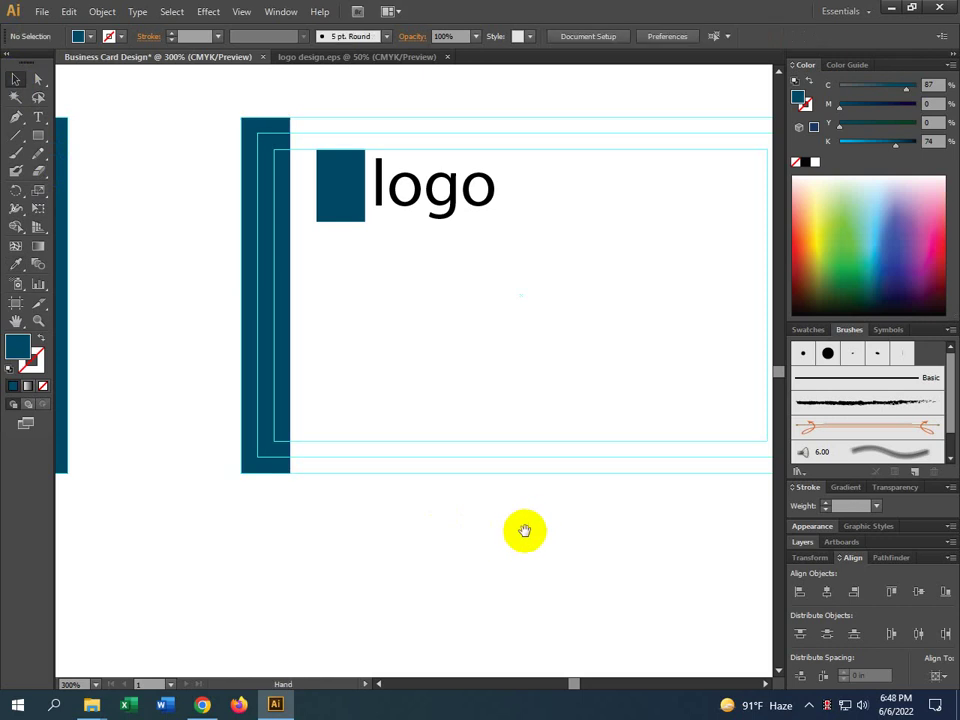
scroll(306, 199, right, 1)
key(ctrl+minus)
key(ctrl+minus)
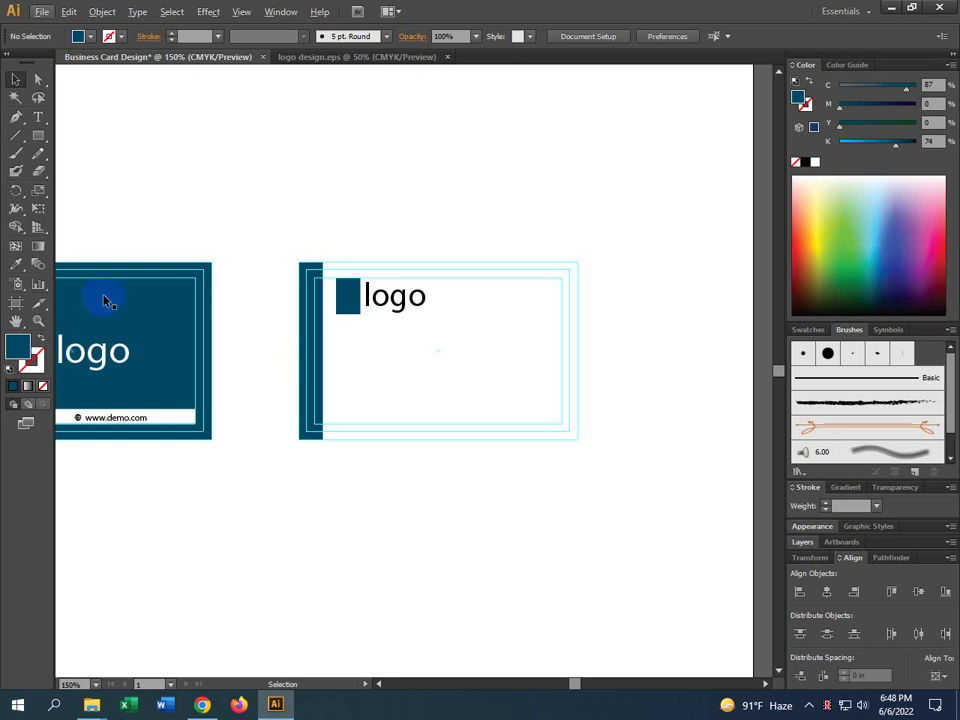
Make a small adjustment to the logo's position and inspect the back card's logo area
drag(391, 533, 448, 521)
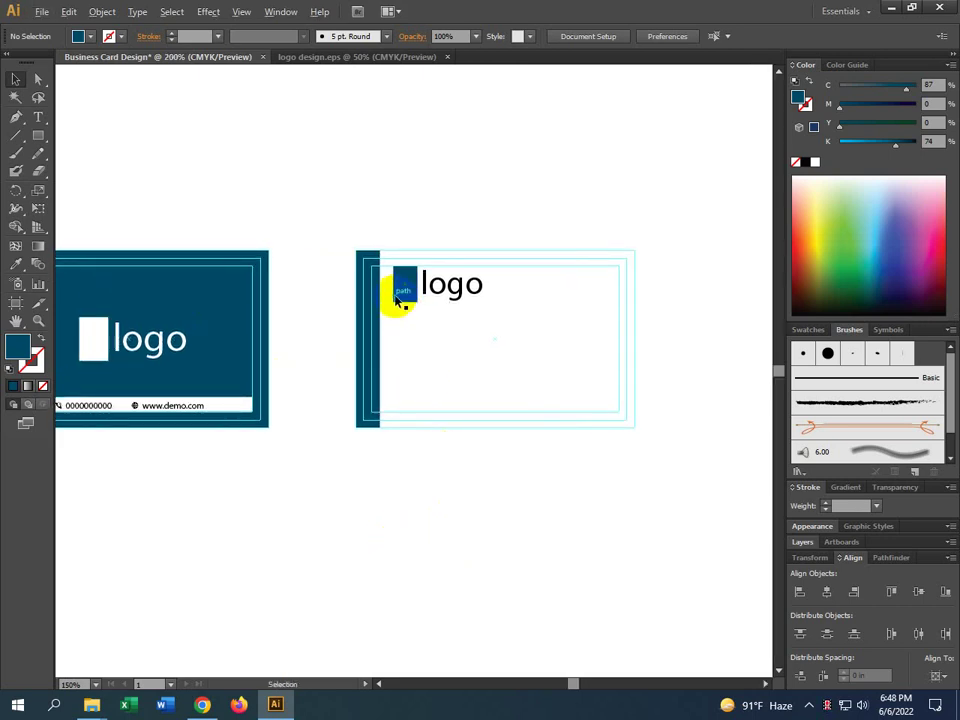
scroll(403, 300, up, 1)
drag(404, 285, 403, 283)
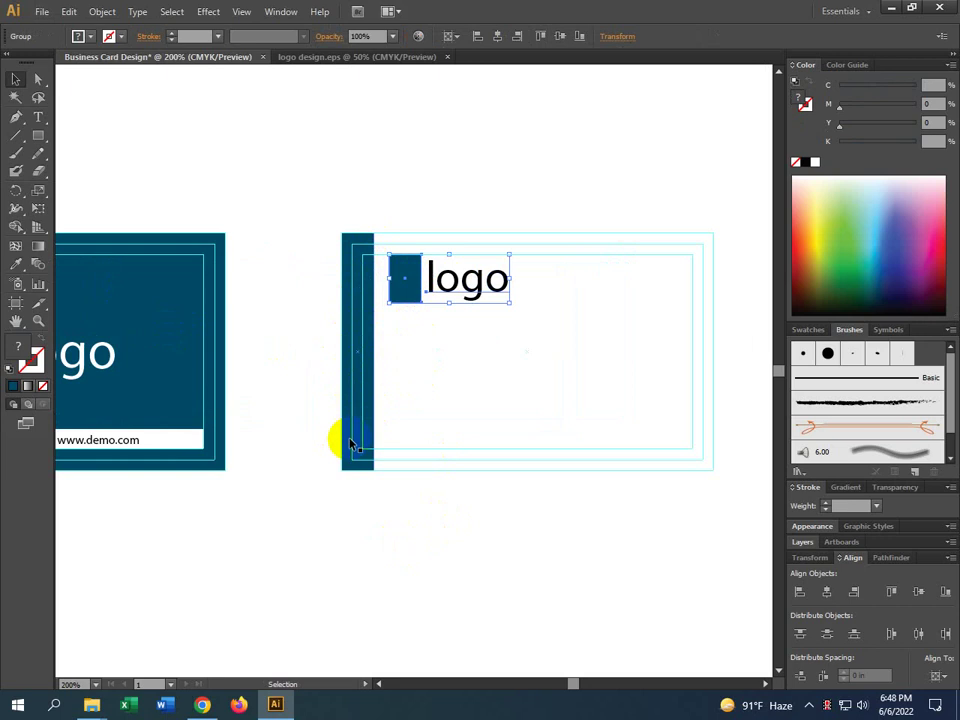
scroll(412, 533, right, 3)
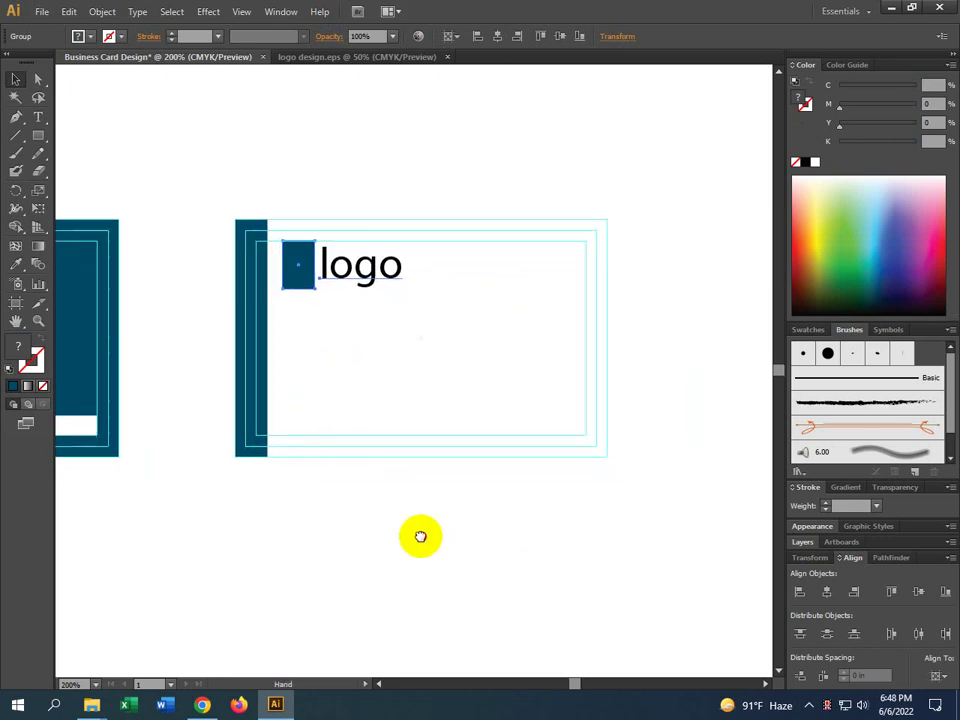
scroll(263, 292, up, 2)
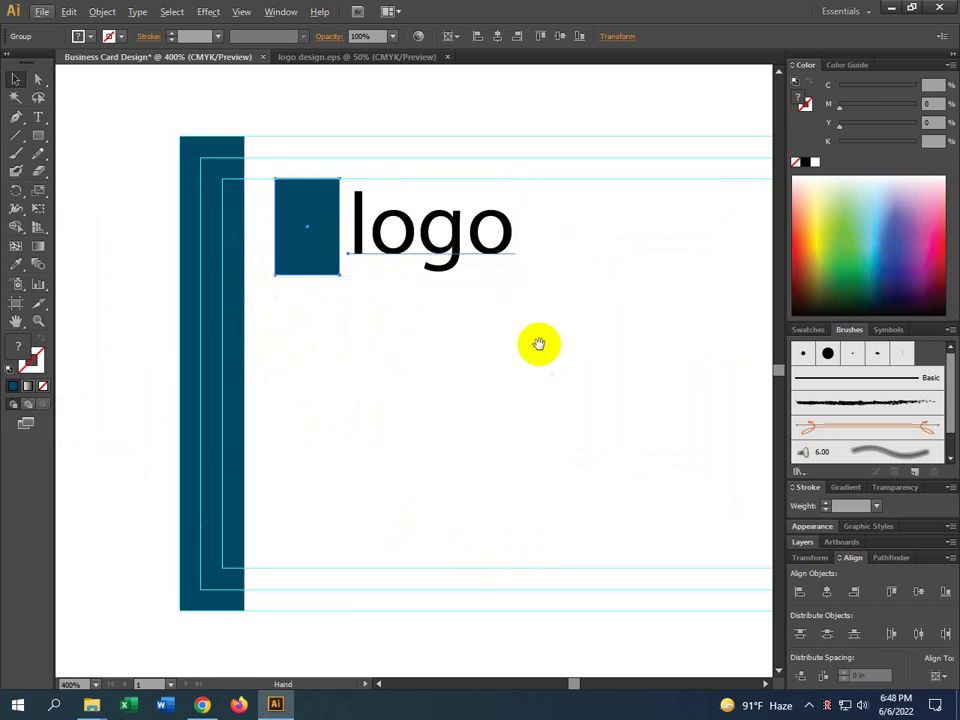
drag(538, 343, 345, 285)
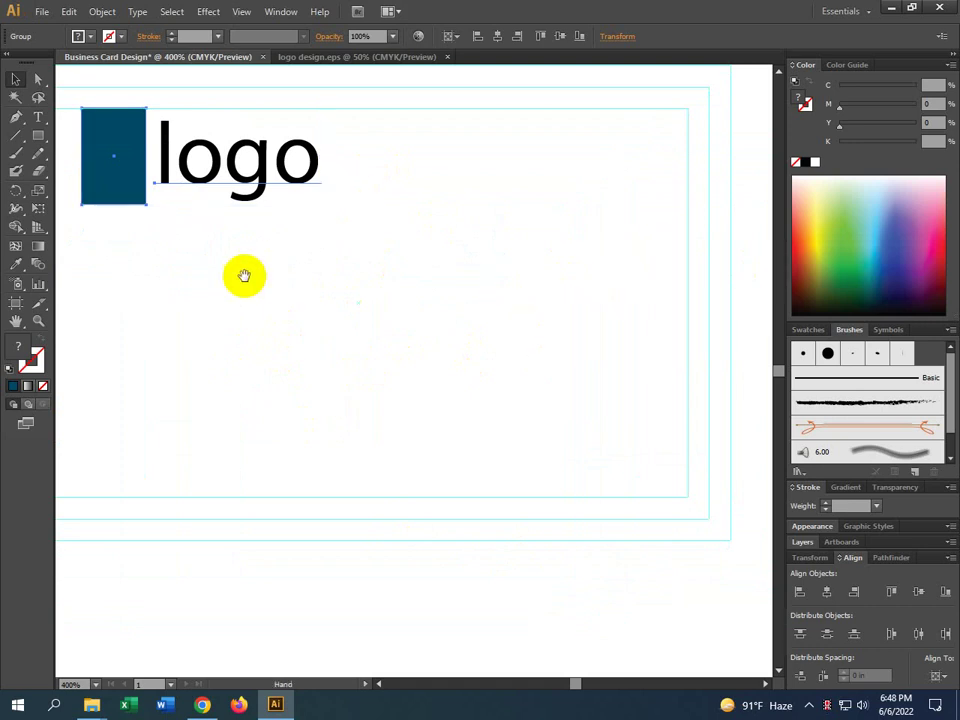
scroll(478, 313, left, 5)
scroll(478, 313, down, 2)
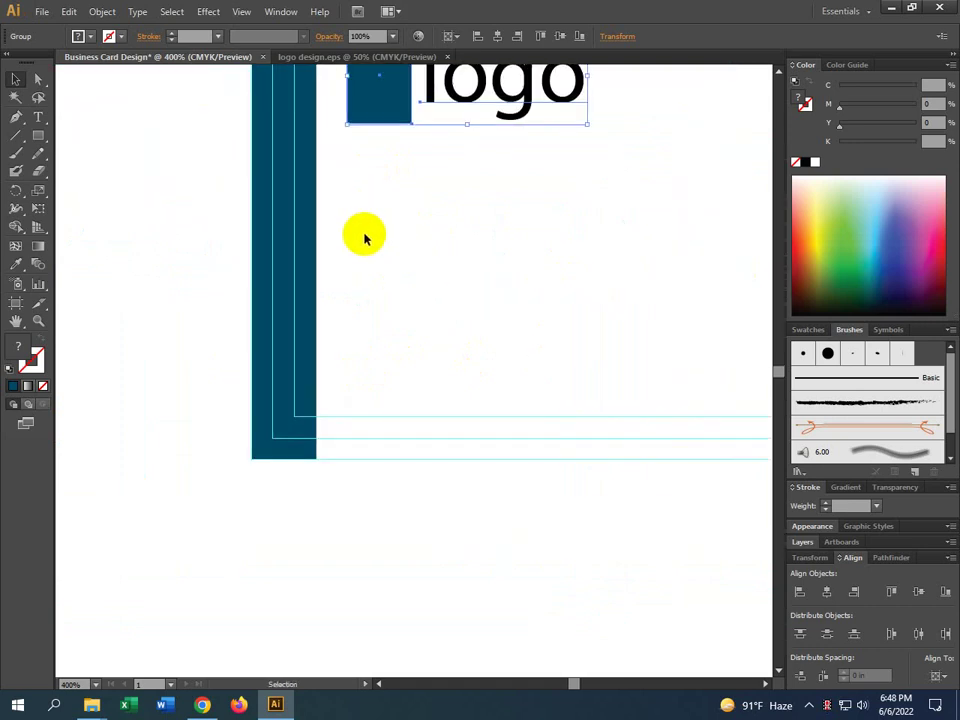
scroll(432, 238, right, 5)
scroll(432, 238, up, 2)
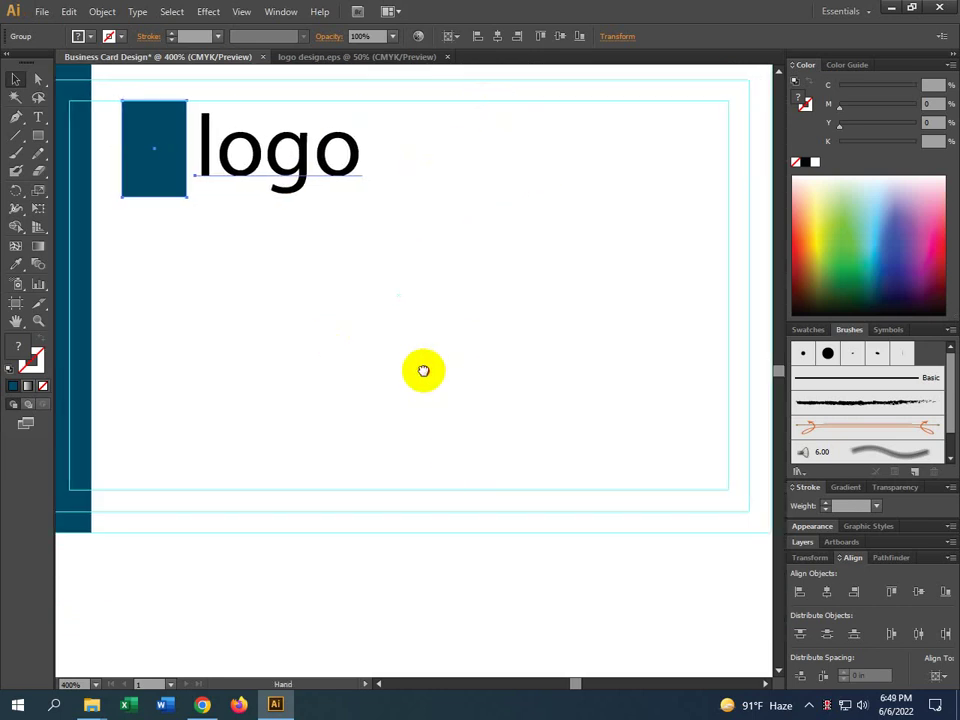
scroll(176, 141, left, 3)
Nudge the logo group slightly down beside the teal strip and deselect it
drag(268, 157, 268, 190)
click(390, 364)
scroll(390, 364, left, 3)
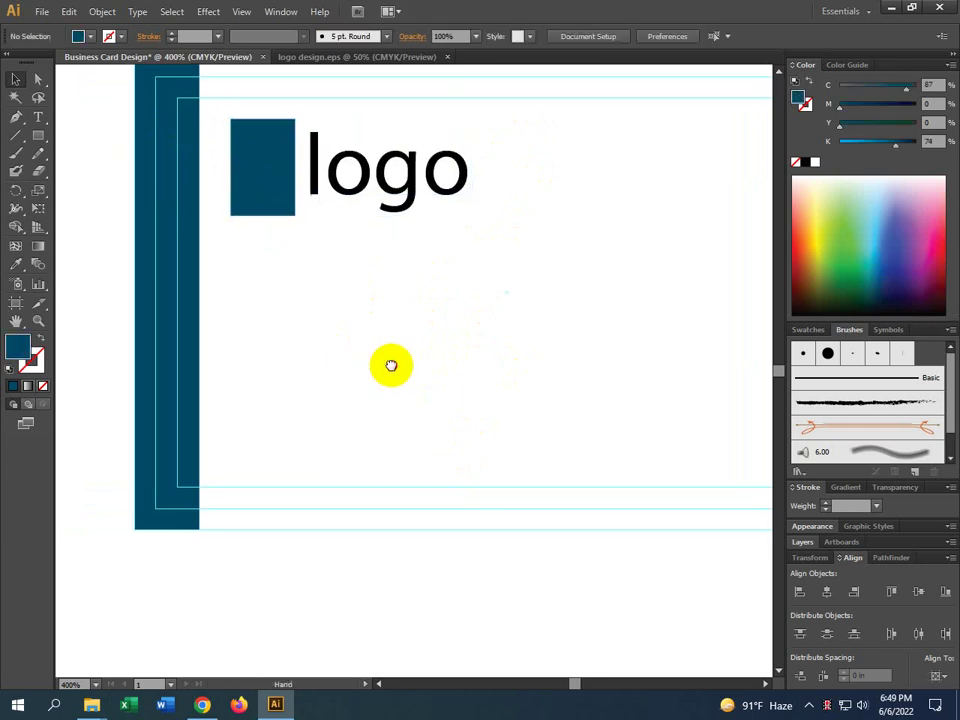
scroll(200, 260, down, 2)
Type the person's full name as a text line under the back card's logo and position it
click(38, 117)
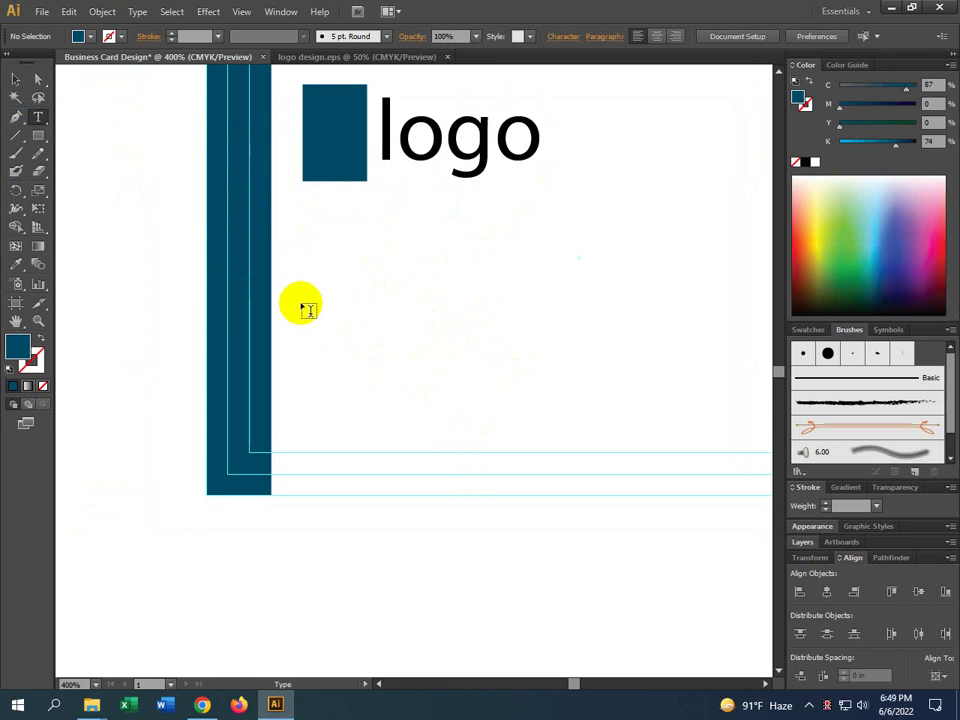
click(301, 270)
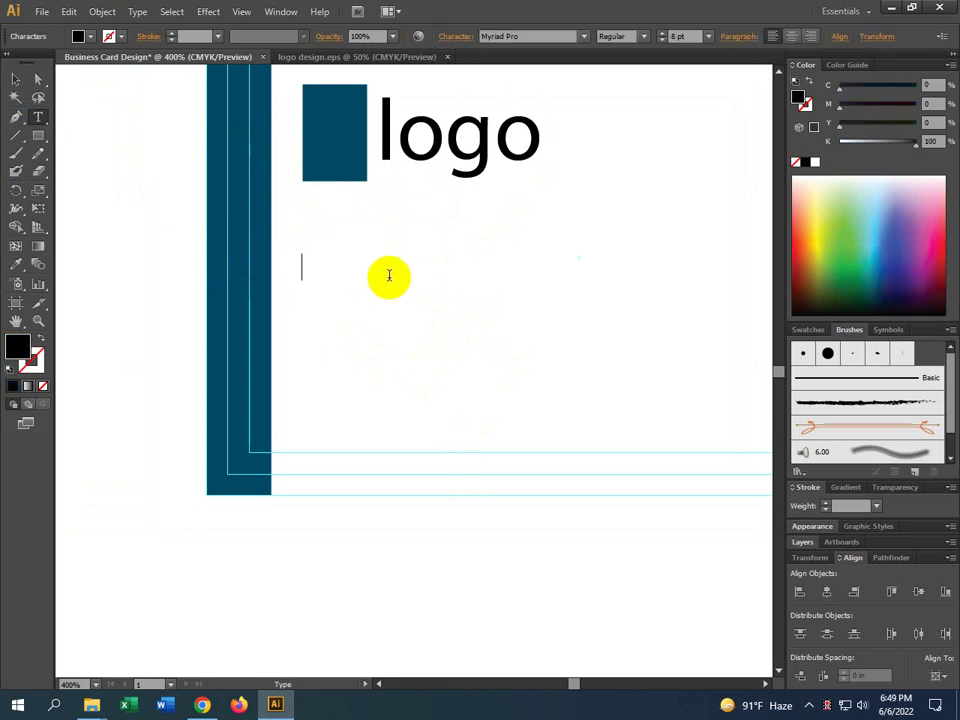
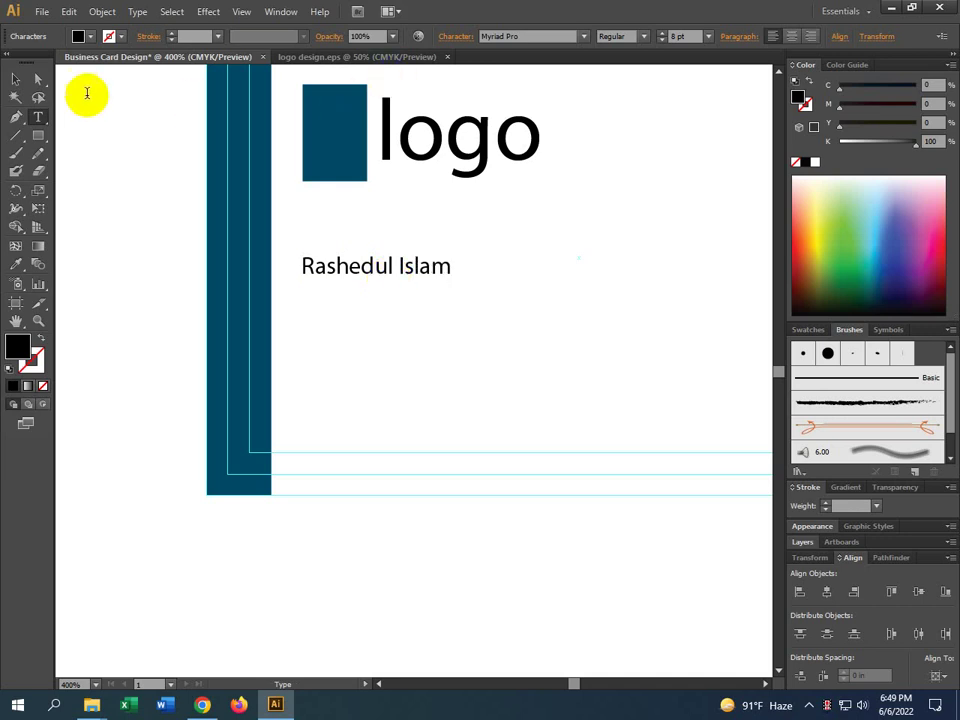
click(14, 78)
drag(358, 264, 349, 272)
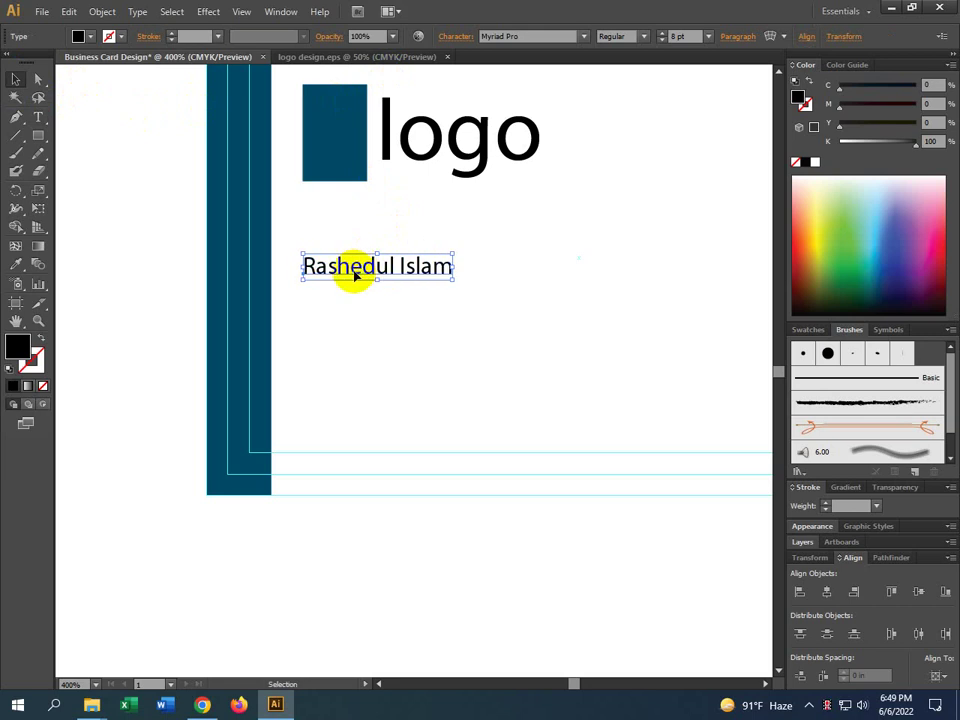
click(391, 326)
scroll(390, 310, down, 1)
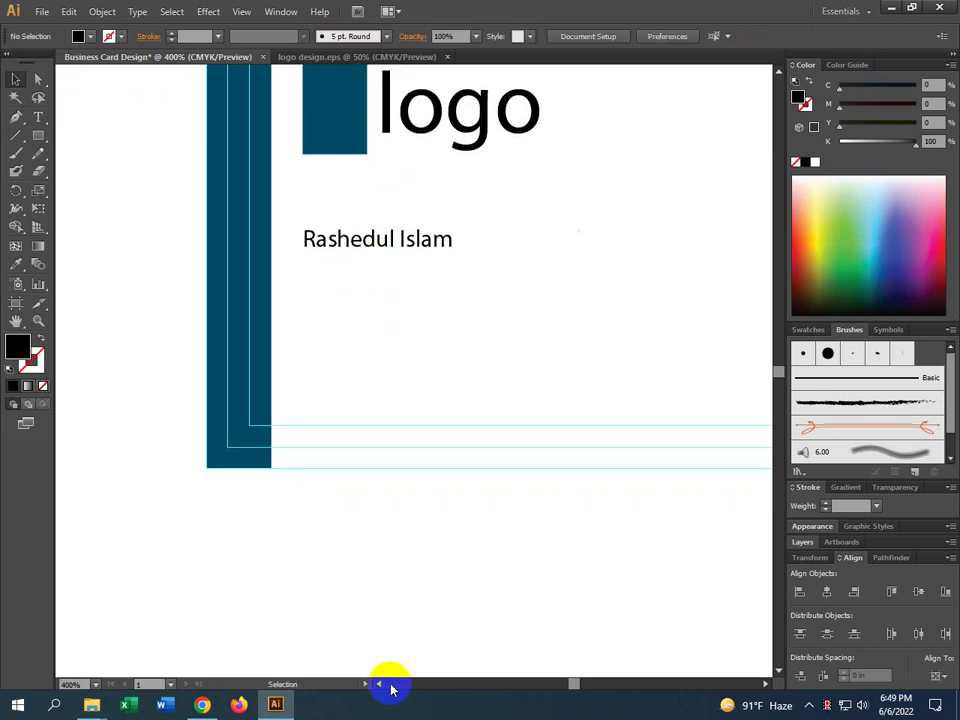
click(202, 702)
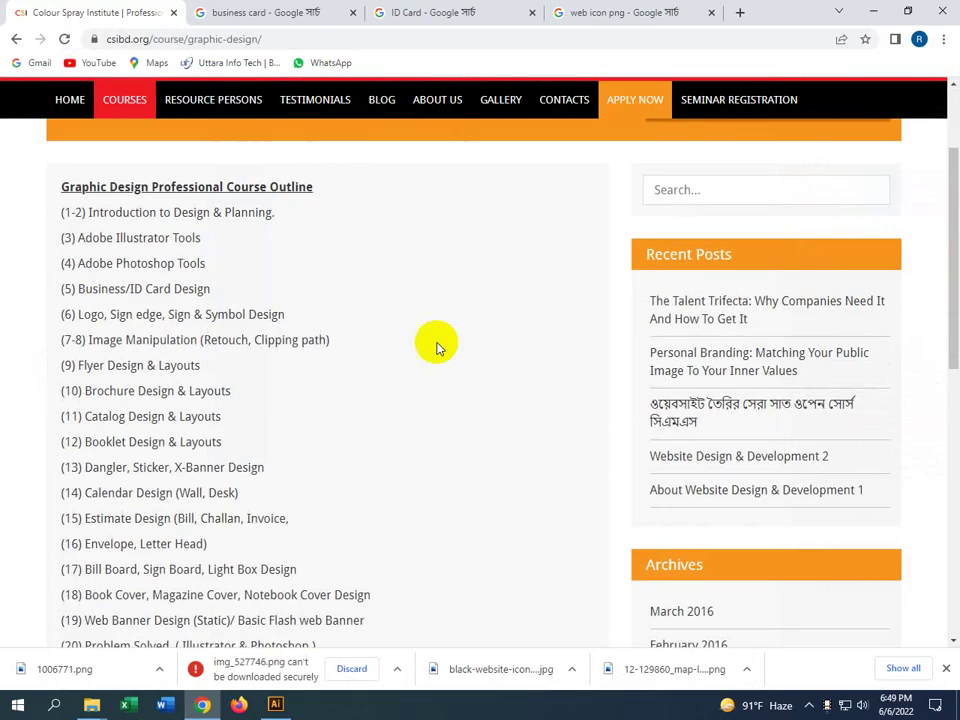
Search 'lorem ipsum' in a new tab, open lipsum.com and select the words 'Lorem Ipsum'
click(741, 13)
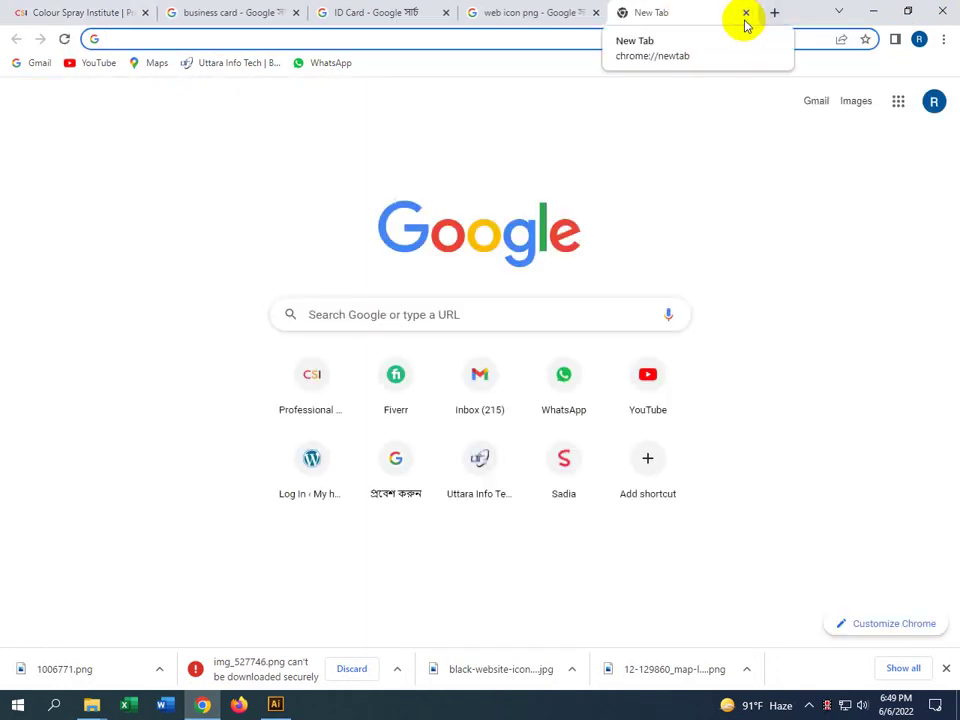
text(location icon png)
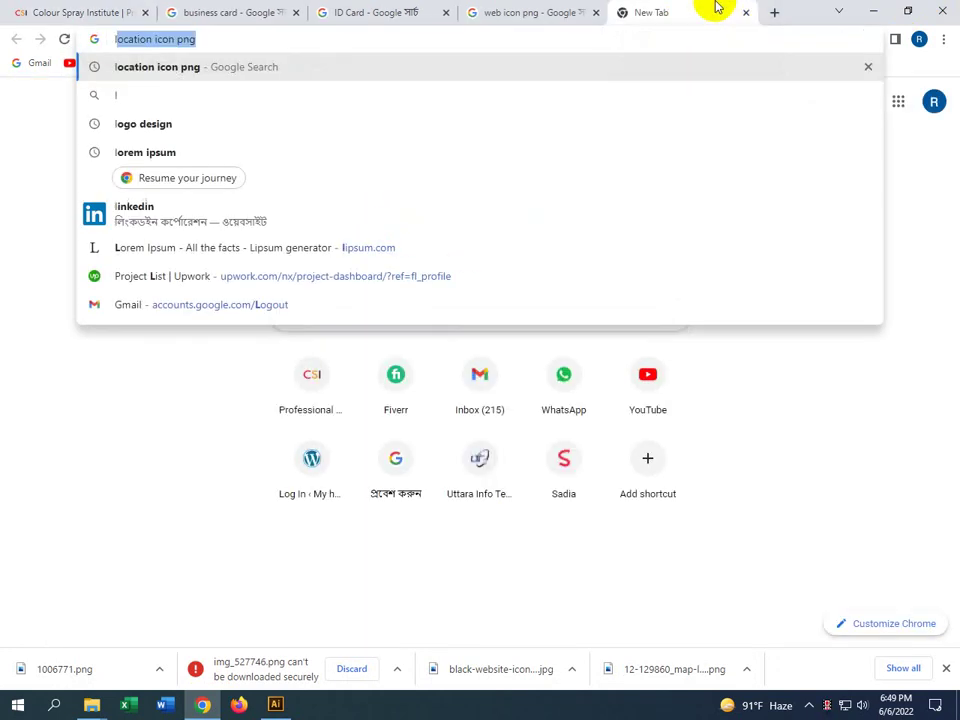
click(180, 153)
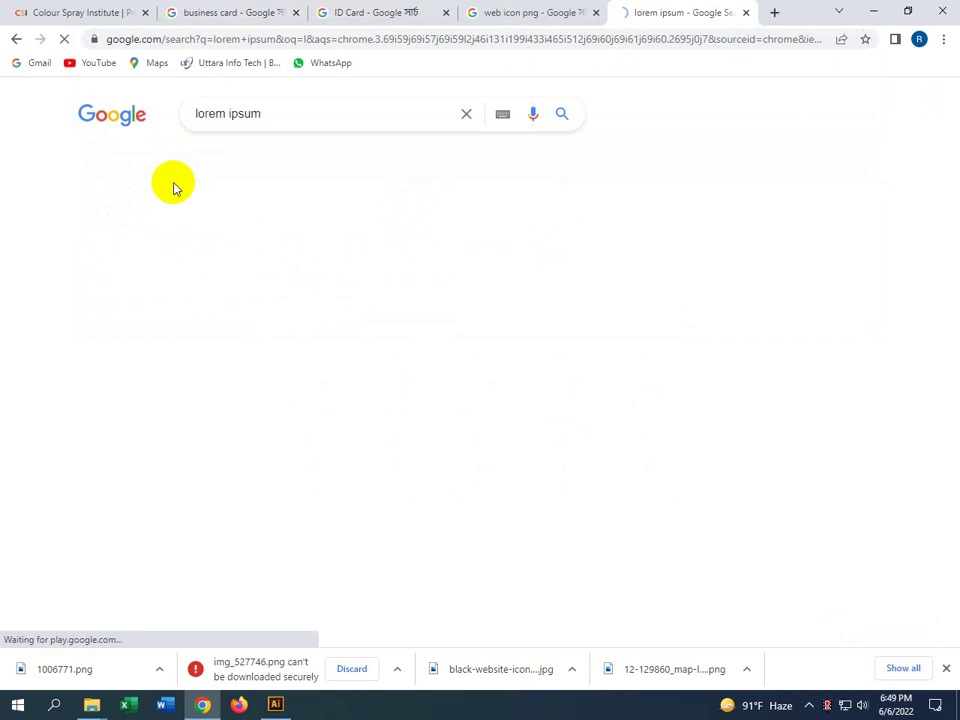
click(160, 247)
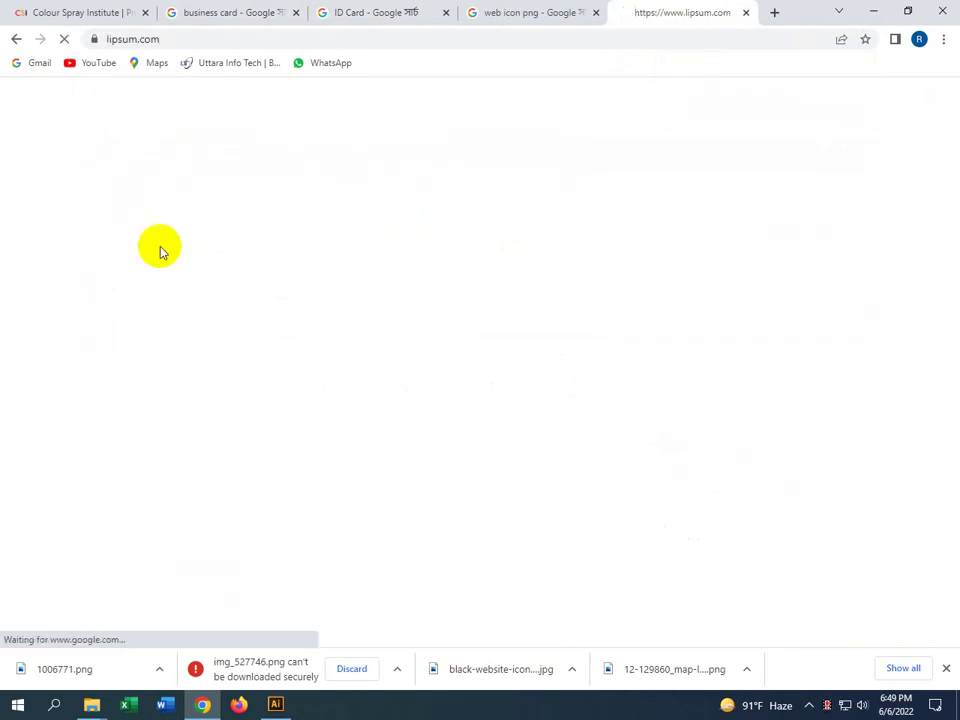
drag(203, 381, 134, 379)
key(ctrl+c)
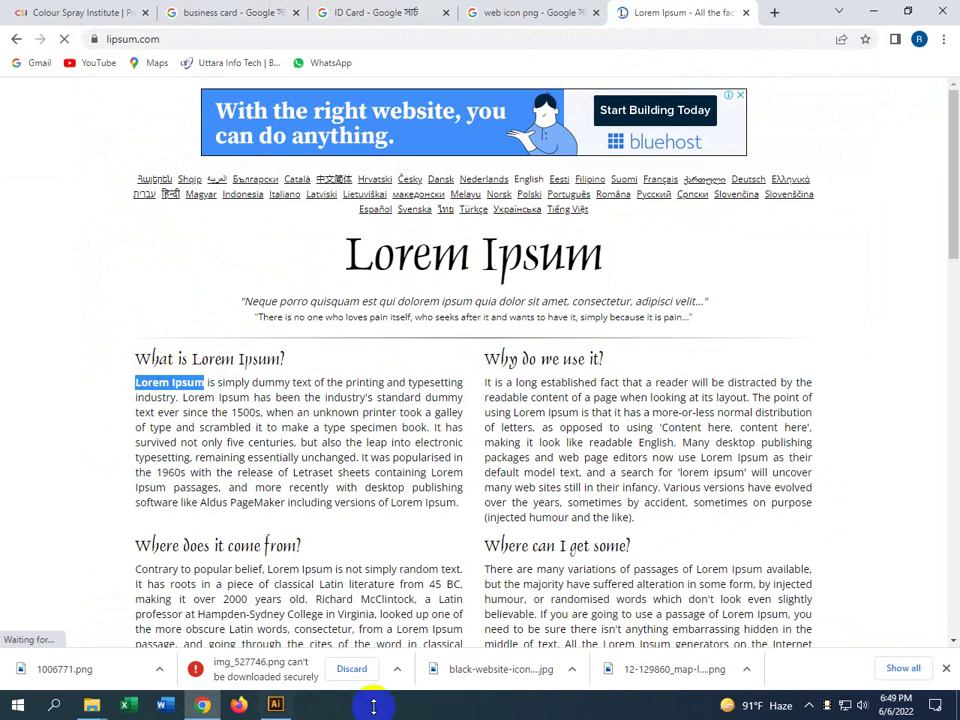
click(274, 704)
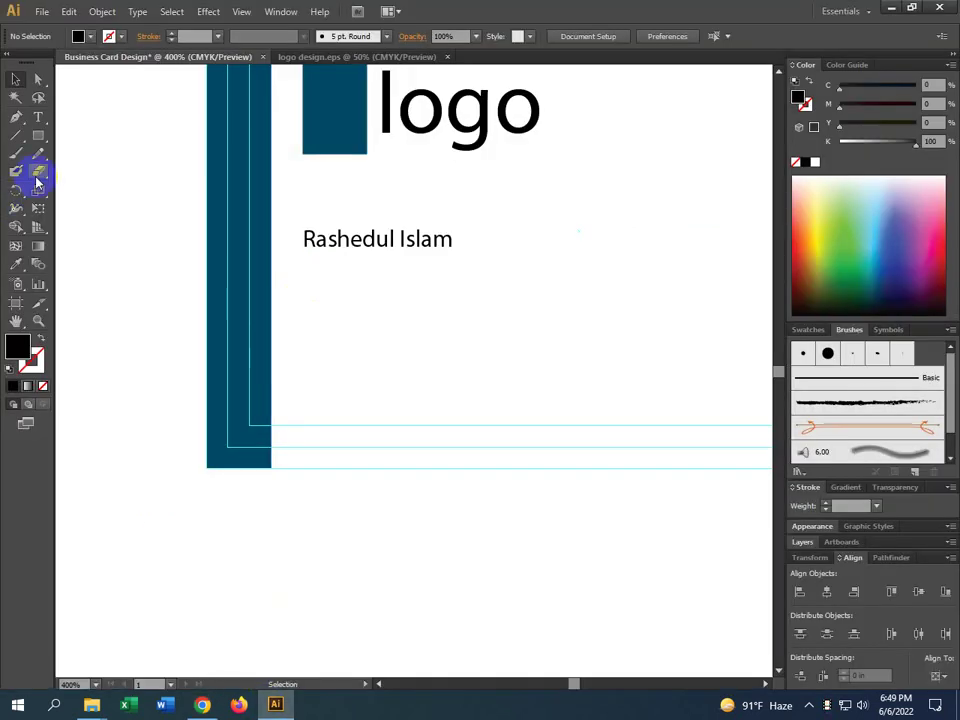
Paste 'Lorem Ipsum' as a new text line below the name and shrink it
click(38, 117)
click(301, 284)
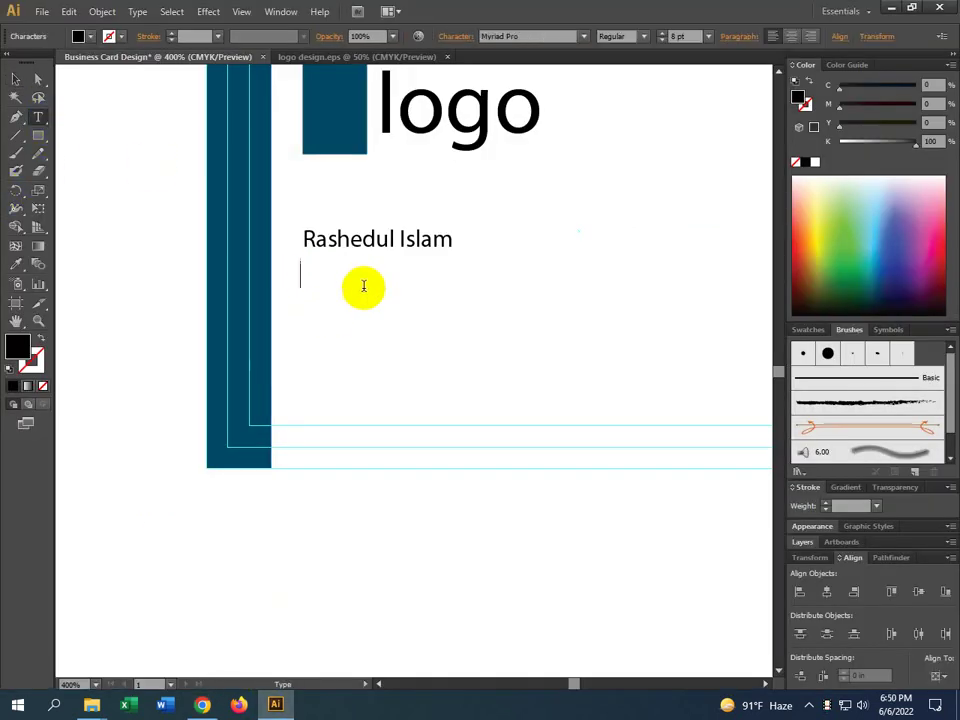
key(ctrl+v)
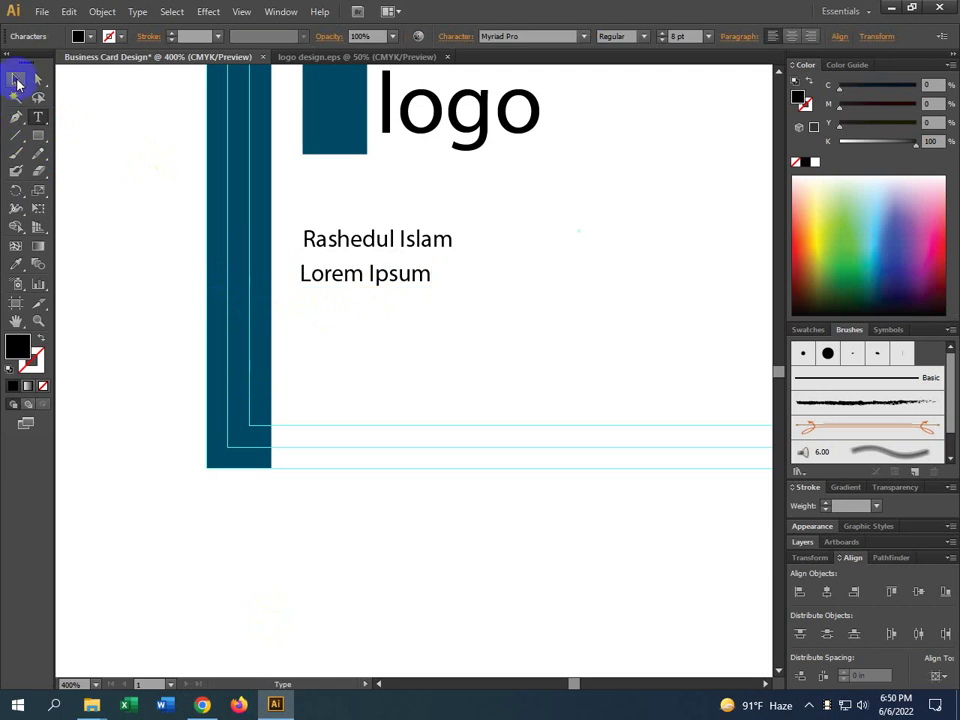
click(15, 79)
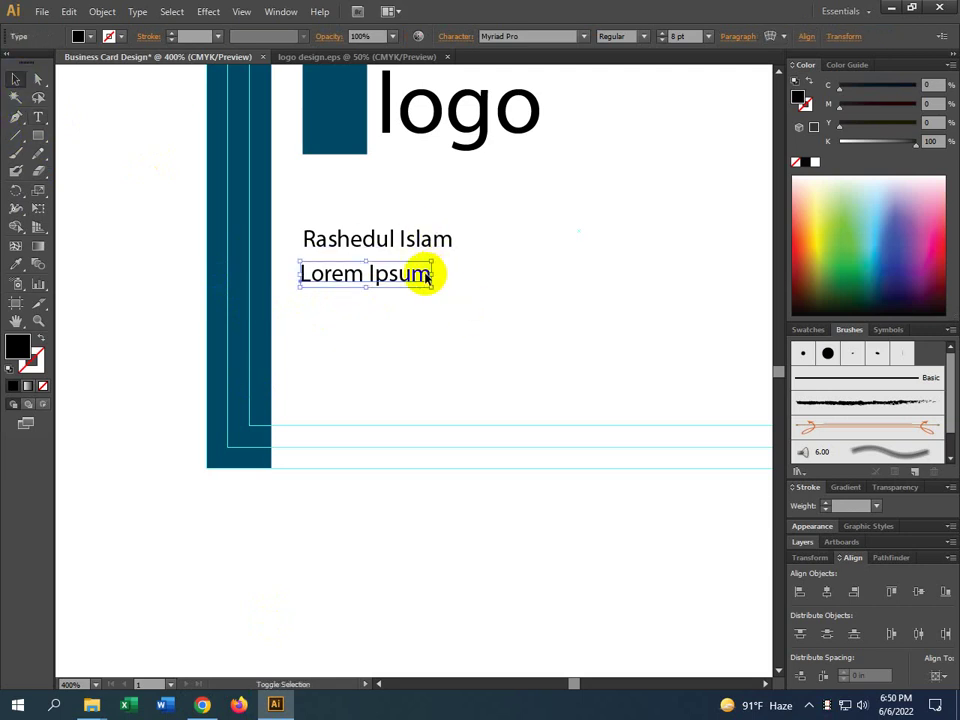
drag(431, 274, 327, 275)
click(368, 290)
click(321, 310)
Move the Lorem Ipsum line up close under the name and make it narrower and smaller
scroll(300, 240, up, 2)
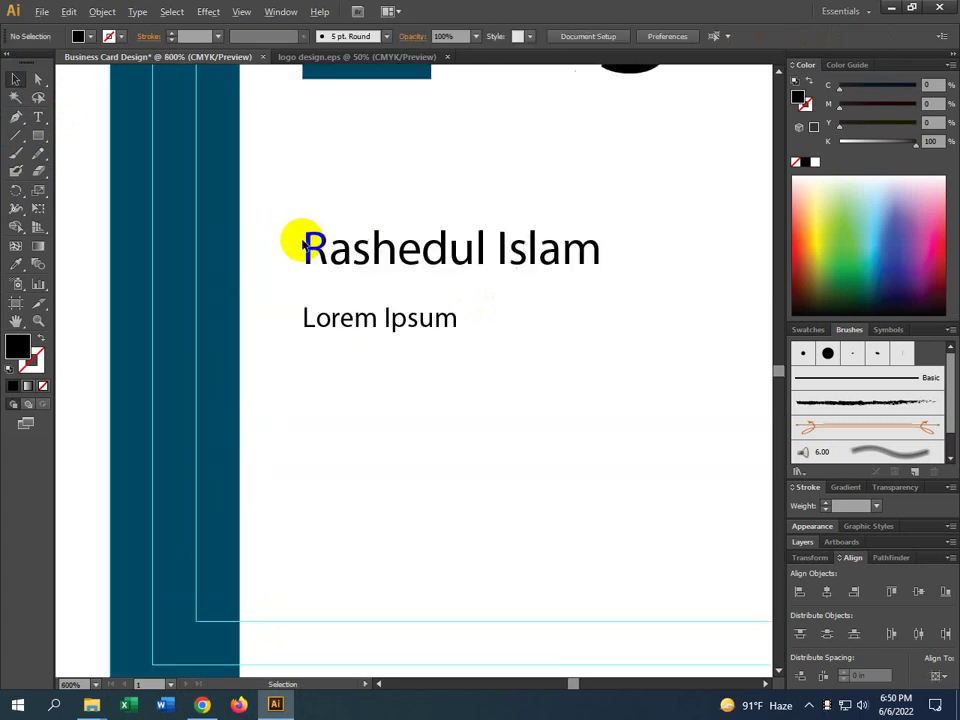
drag(300, 381, 306, 378)
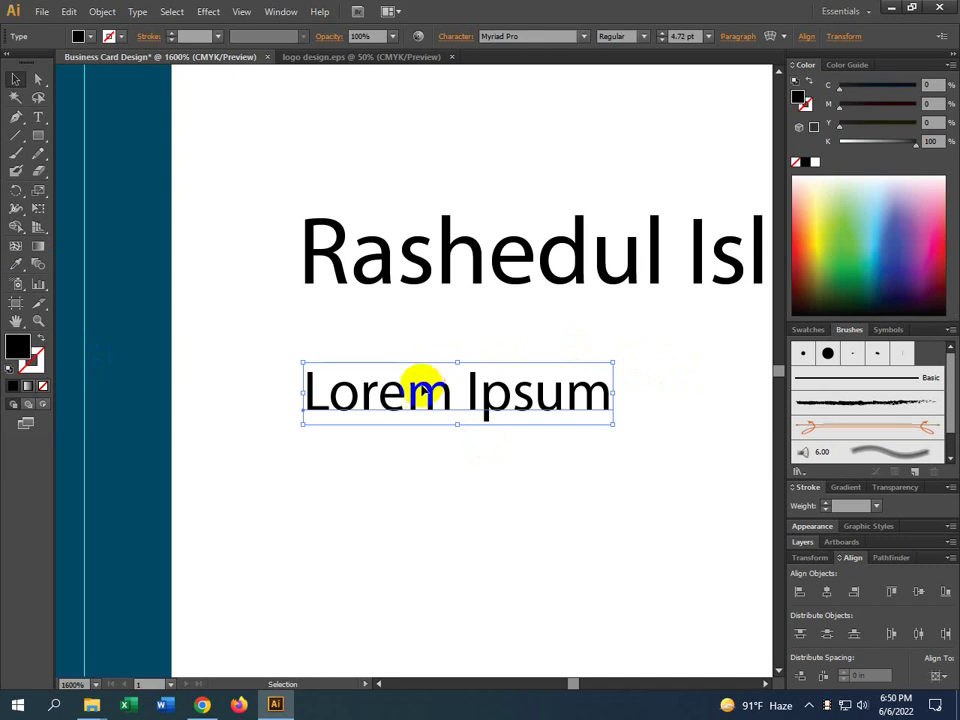
drag(407, 399, 414, 366)
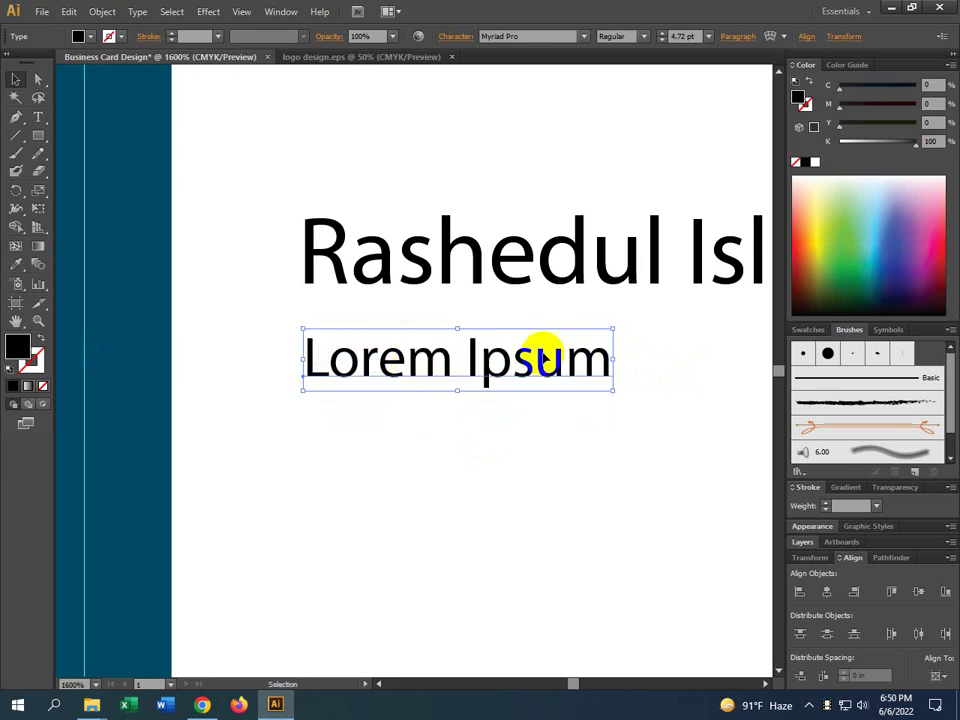
drag(613, 359, 523, 368)
click(521, 420)
key(ctrl+minus)
drag(473, 419, 437, 401)
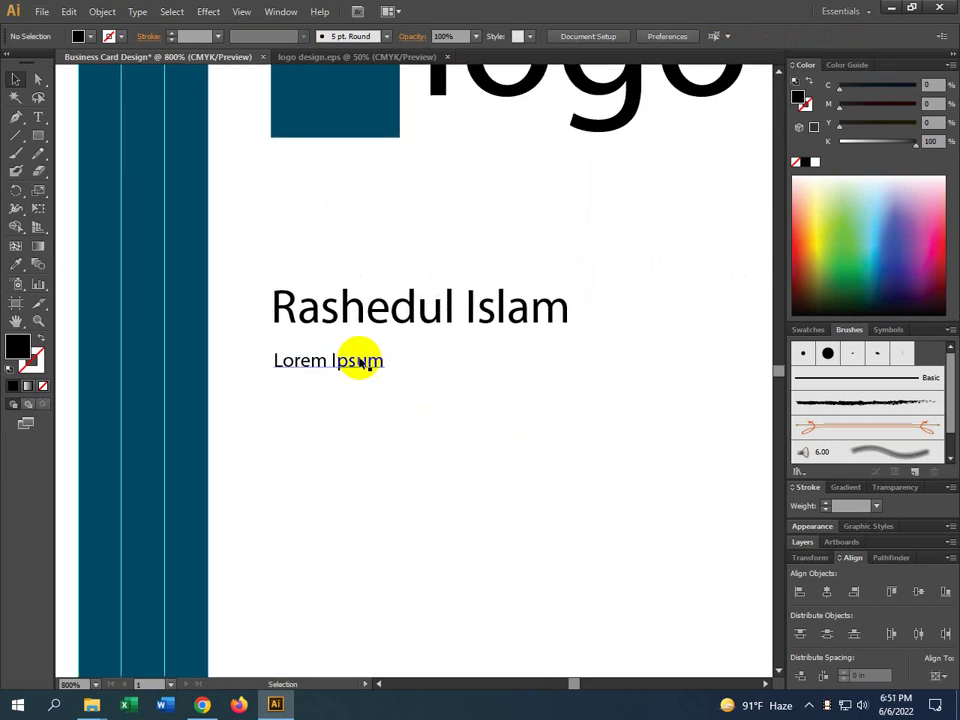
click(365, 360)
drag(388, 360, 401, 361)
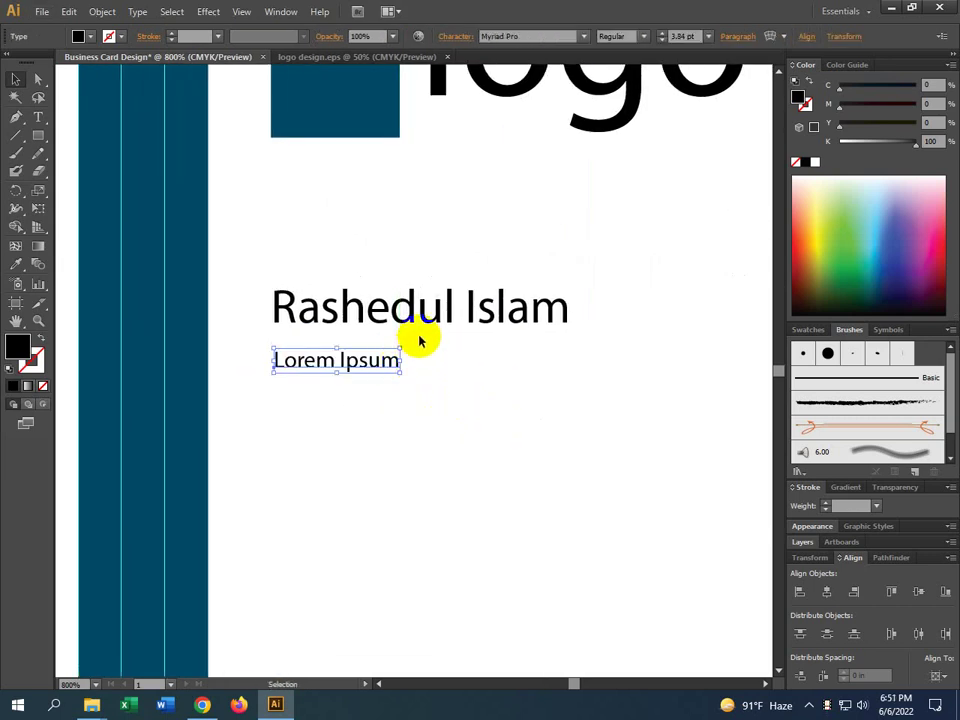
click(420, 313)
click(676, 35)
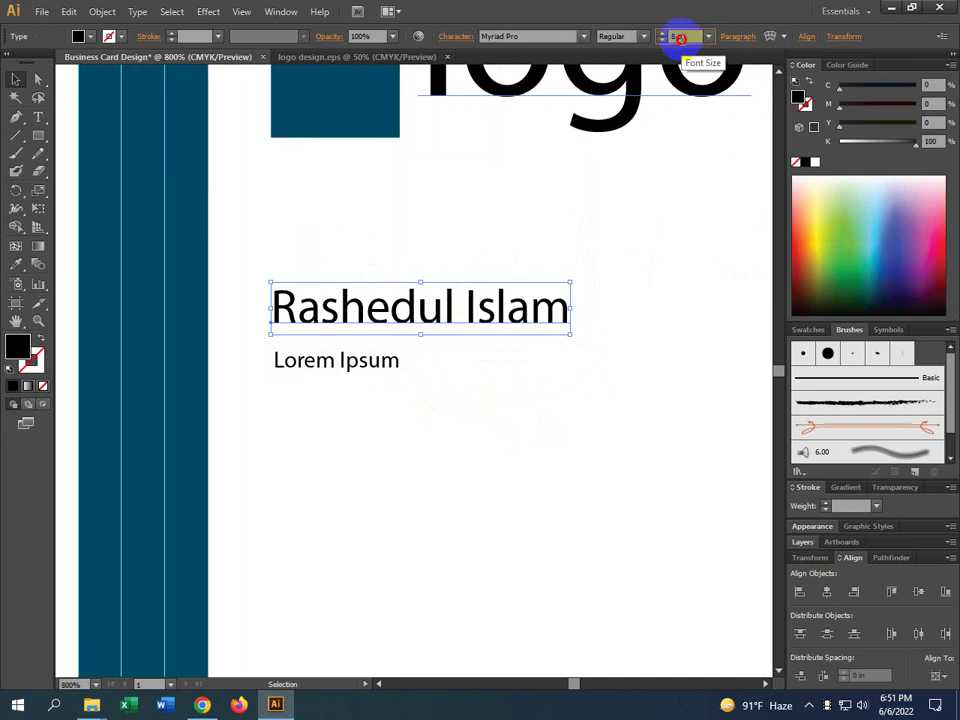
Enlarge the name text to 12 pt
key(Up)
key(Up)
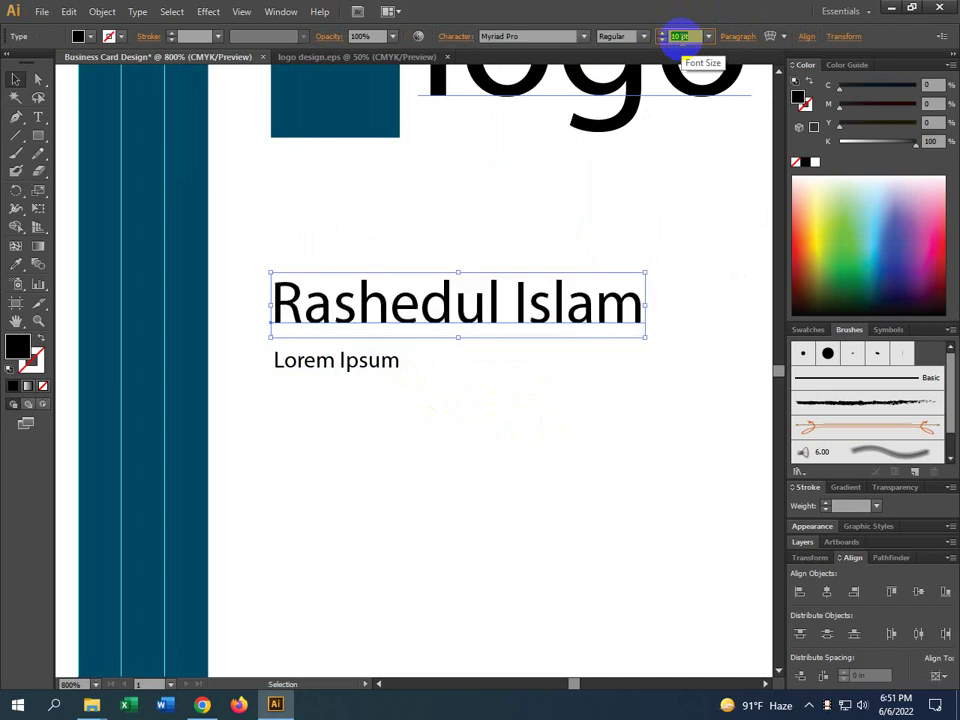
key(Up)
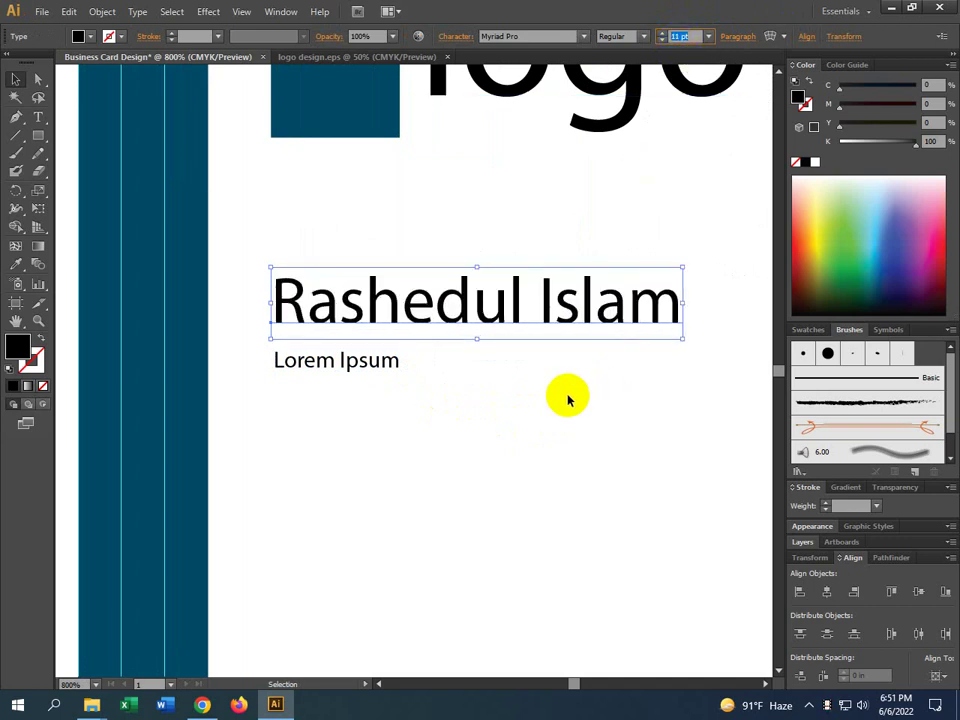
click(566, 400)
drag(653, 430, 626, 430)
alt+scroll(571, 425, down, 1)
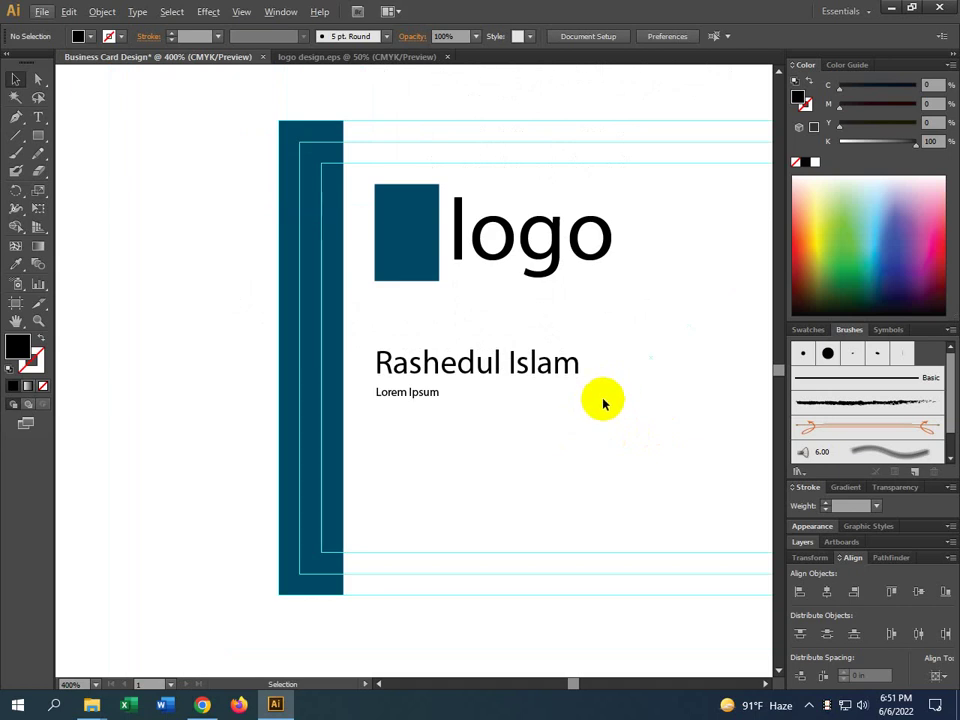
click(534, 373)
click(686, 36)
text(12)
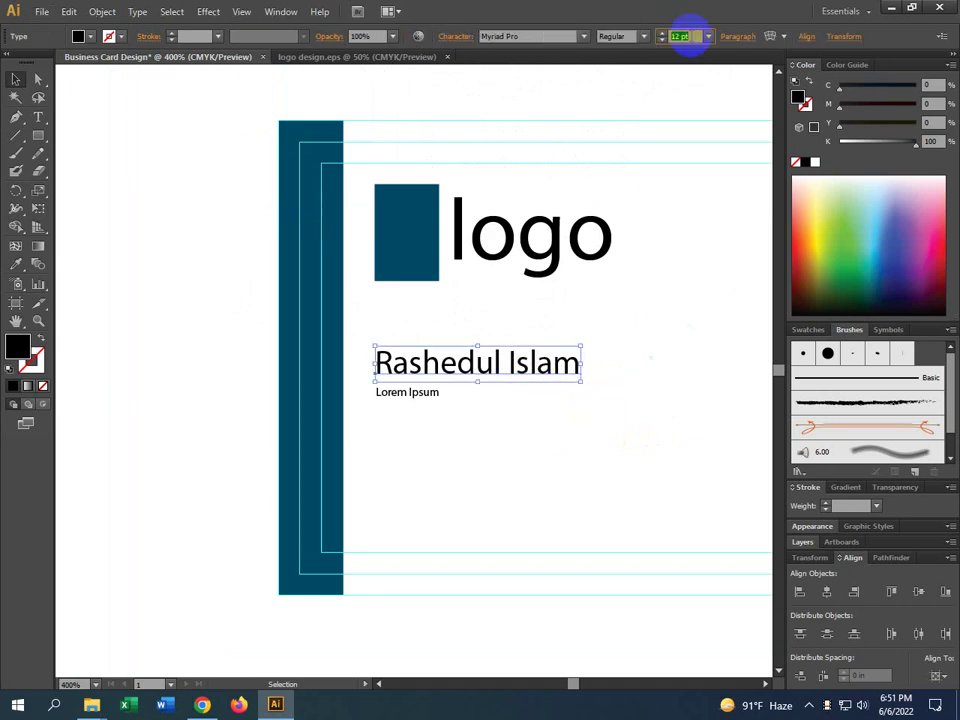
key(Return)
click(530, 455)
Set the Lorem Ipsum tagline to 5 pt
click(397, 403)
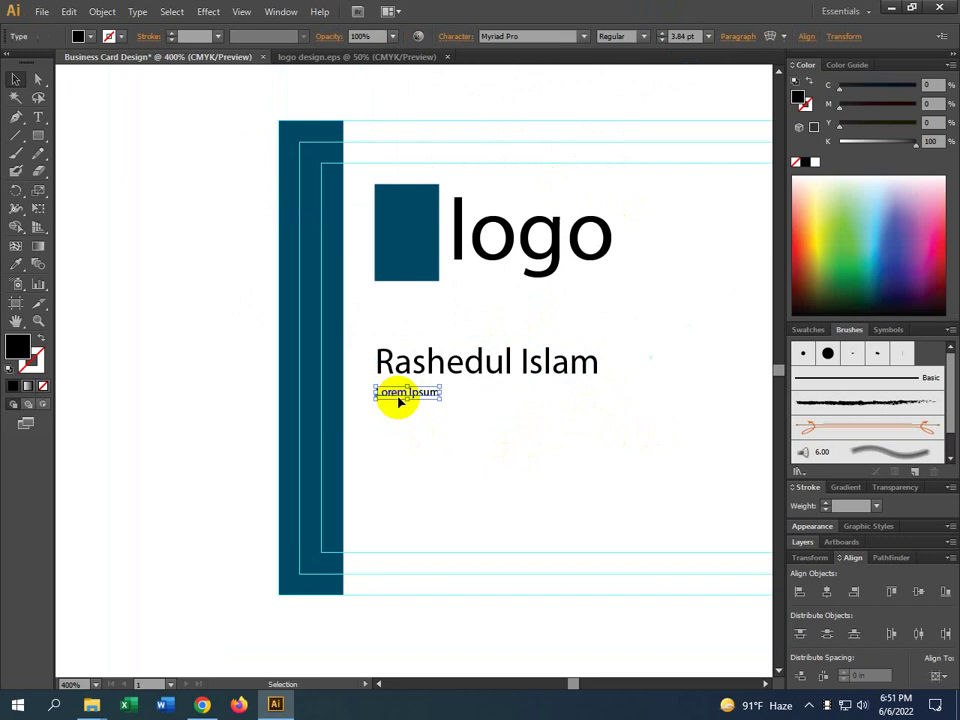
click(681, 36)
text(5)
key(Return)
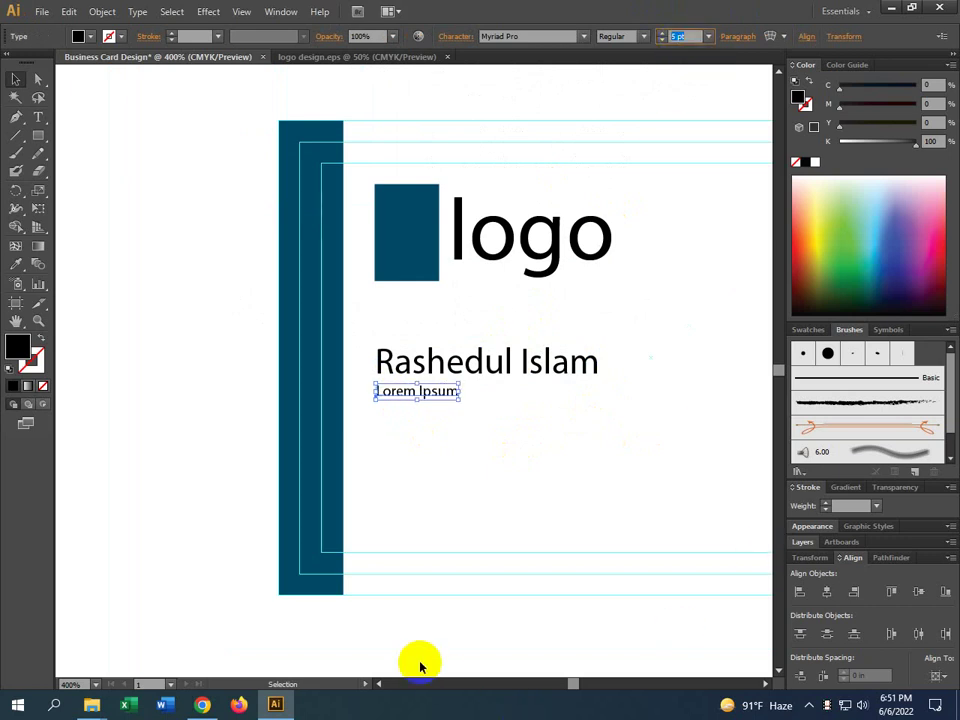
drag(522, 510, 486, 511)
drag(572, 508, 373, 506)
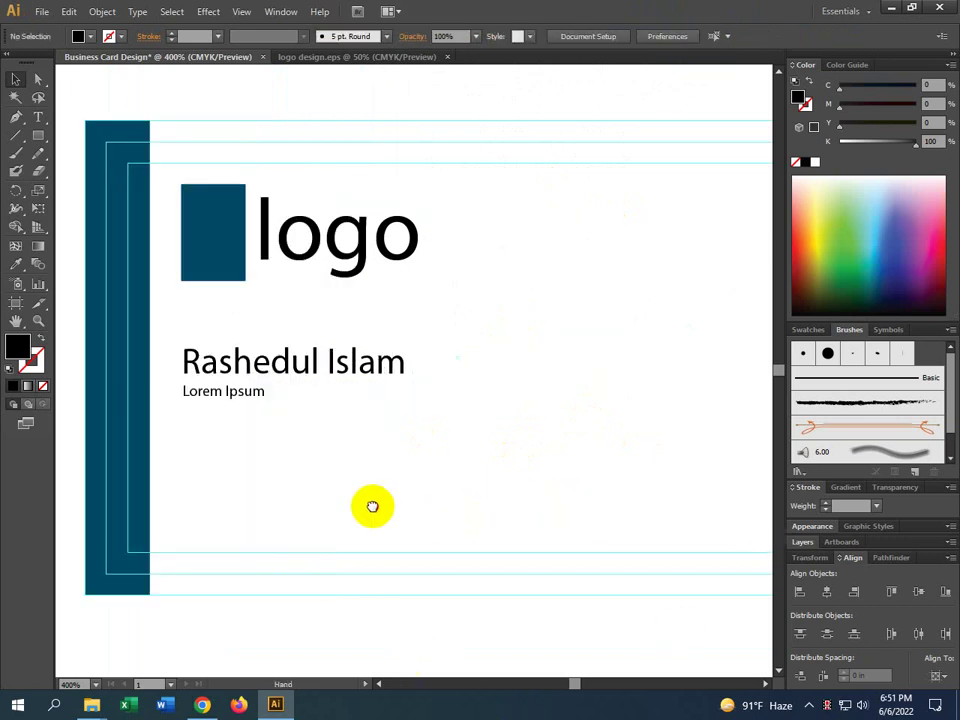
click(224, 390)
shift+click(234, 364)
click(214, 411)
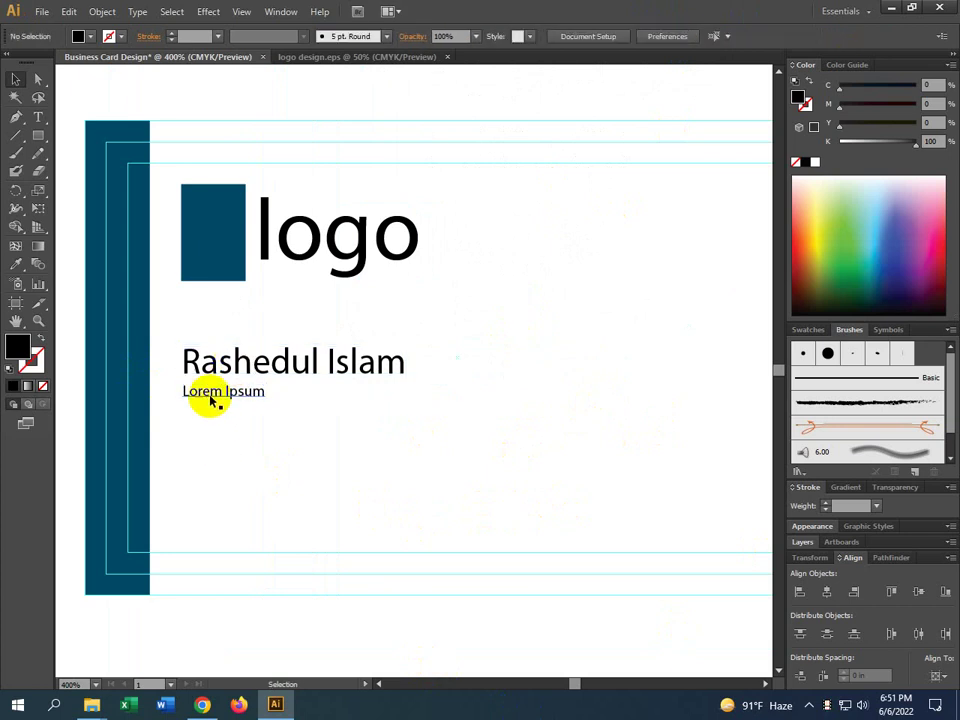
click(208, 396)
Select the logo, name and tagline together and lower them about 0.11 in
scroll(150, 404, up, 2)
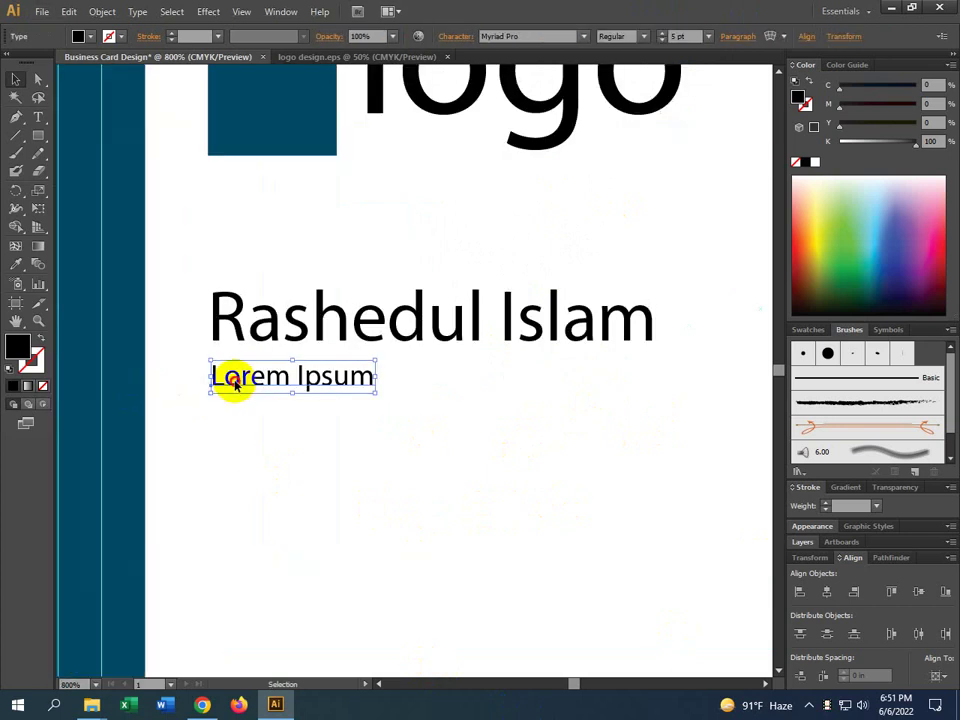
scroll(232, 385, up, 4)
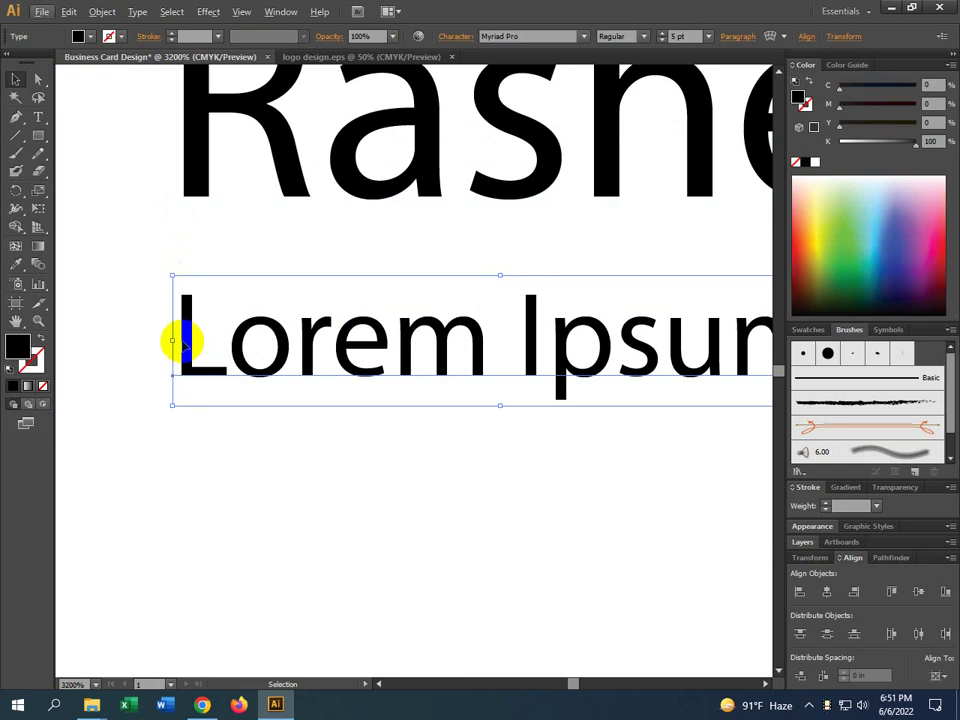
scroll(138, 285, down, 1)
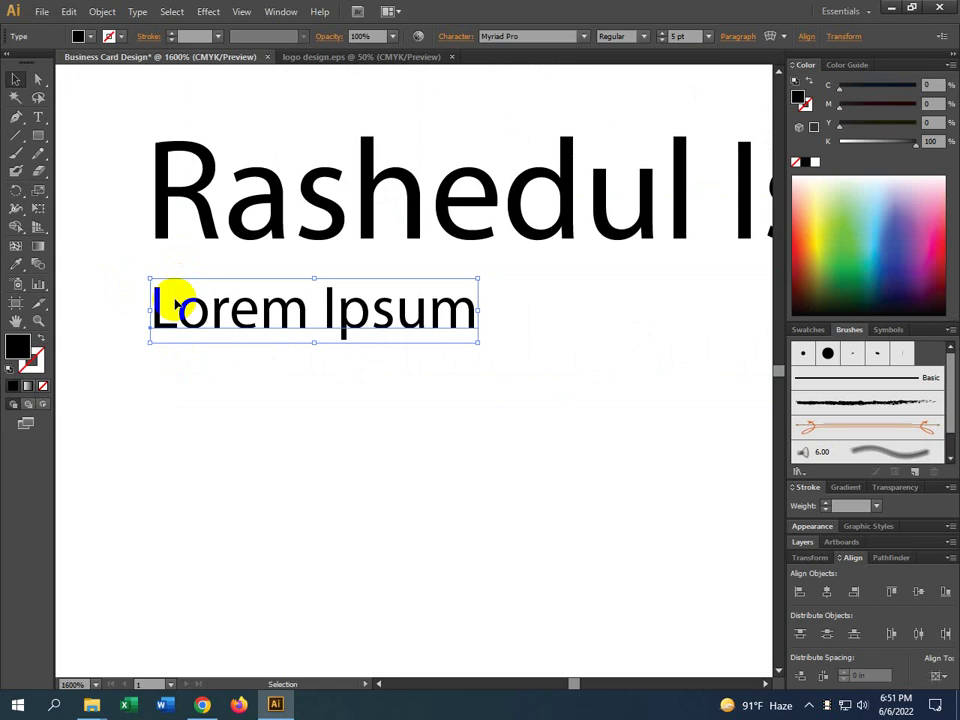
click(257, 392)
scroll(255, 401, down, 2)
scroll(325, 403, down, 1)
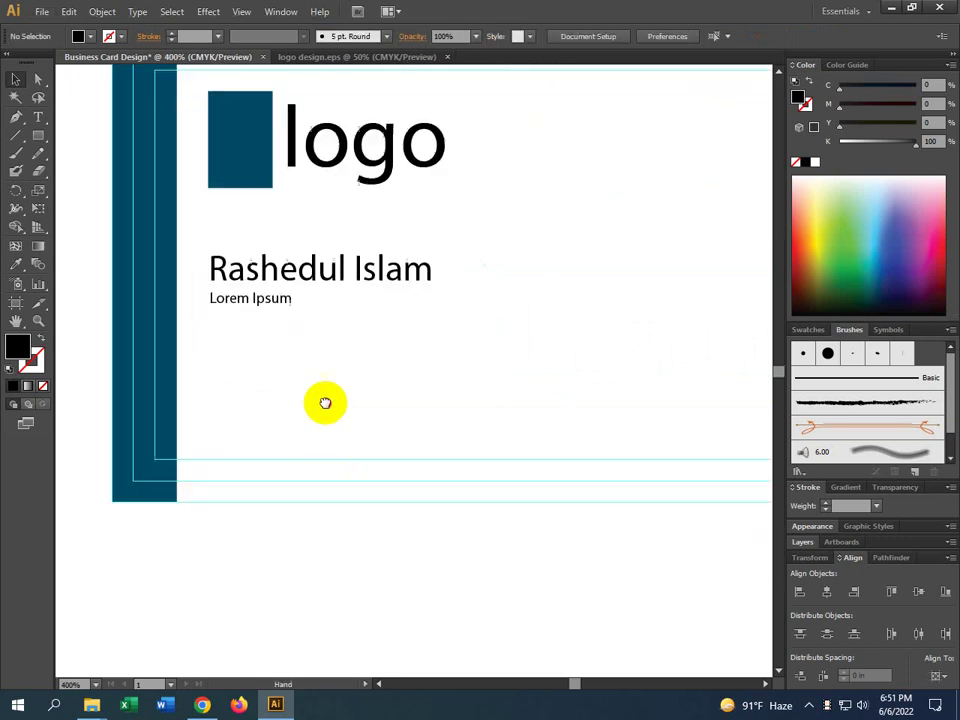
drag(325, 403, 322, 388)
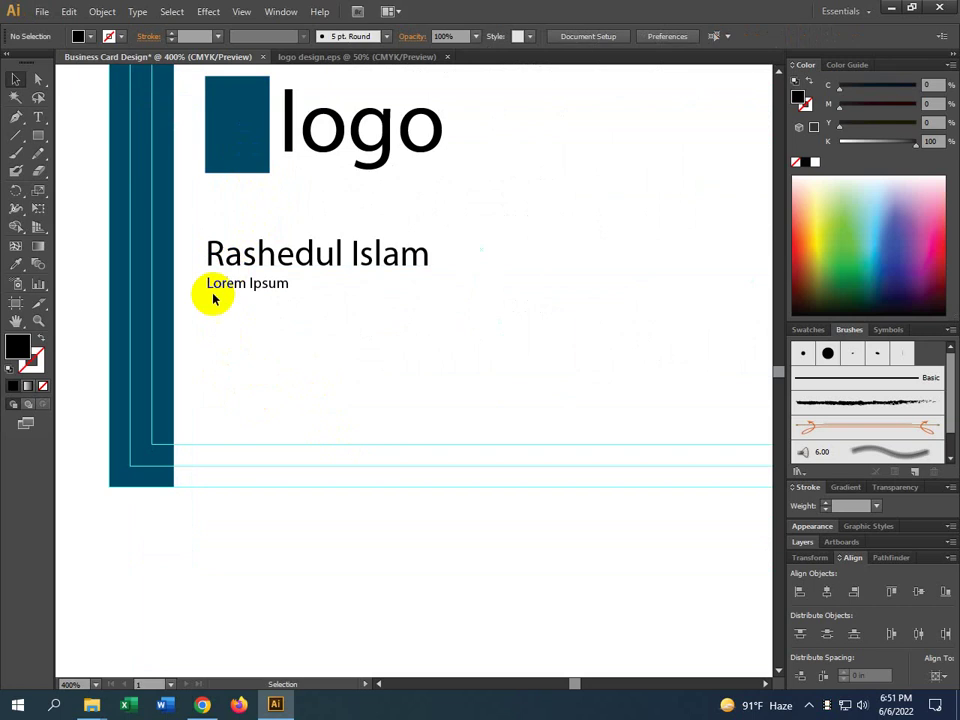
scroll(285, 293, down, 2)
drag(339, 308, 321, 360)
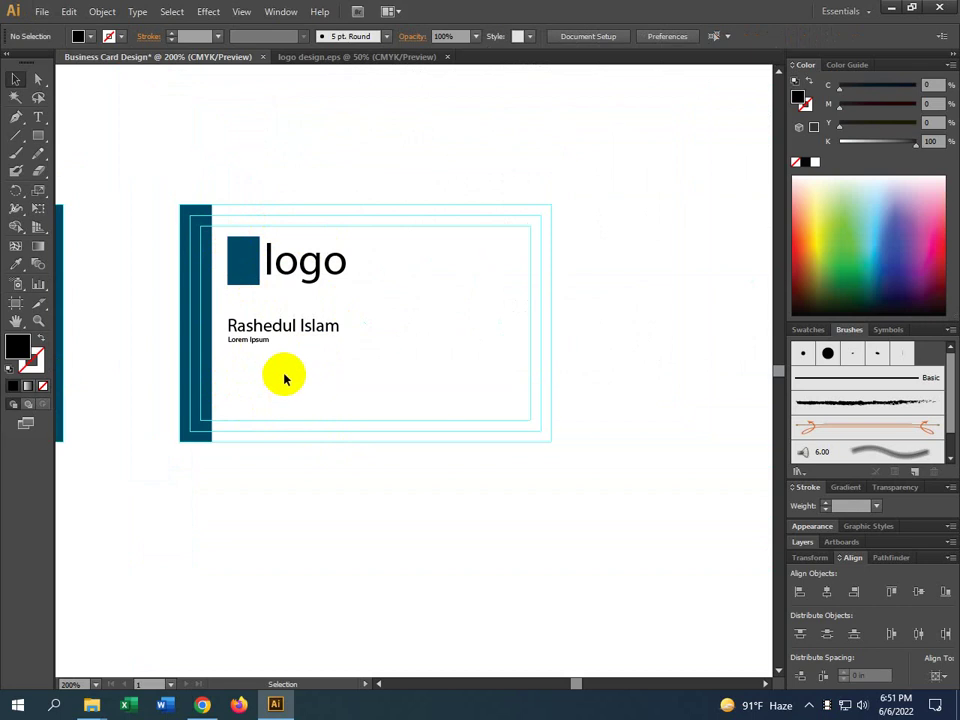
drag(272, 366, 242, 287)
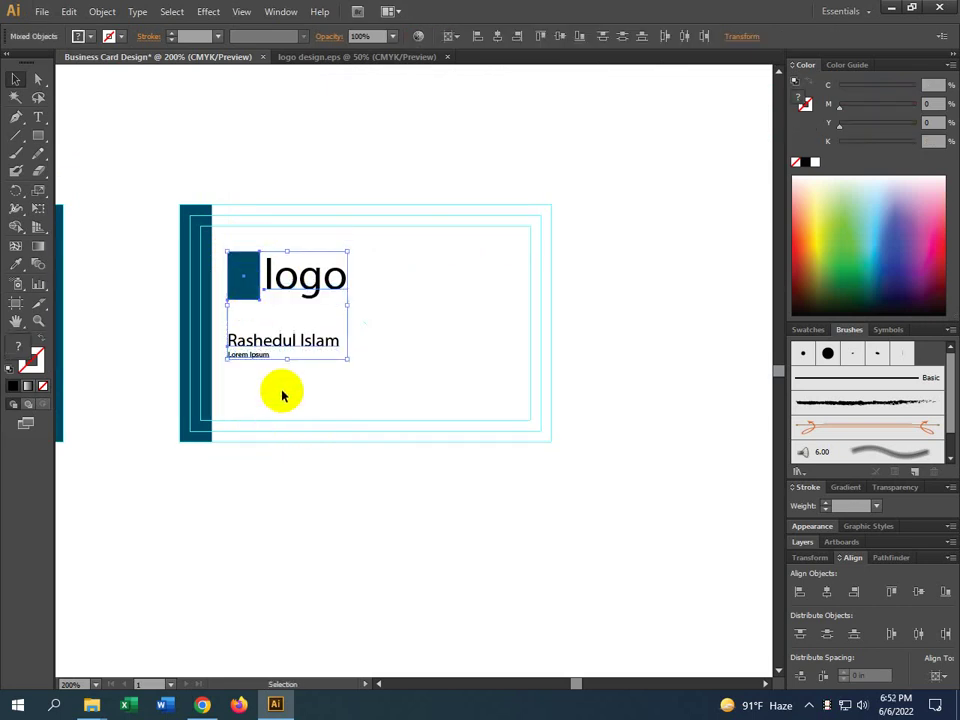
Drop the block into place, then move the name and tagline up slightly
click(275, 387)
click(262, 344)
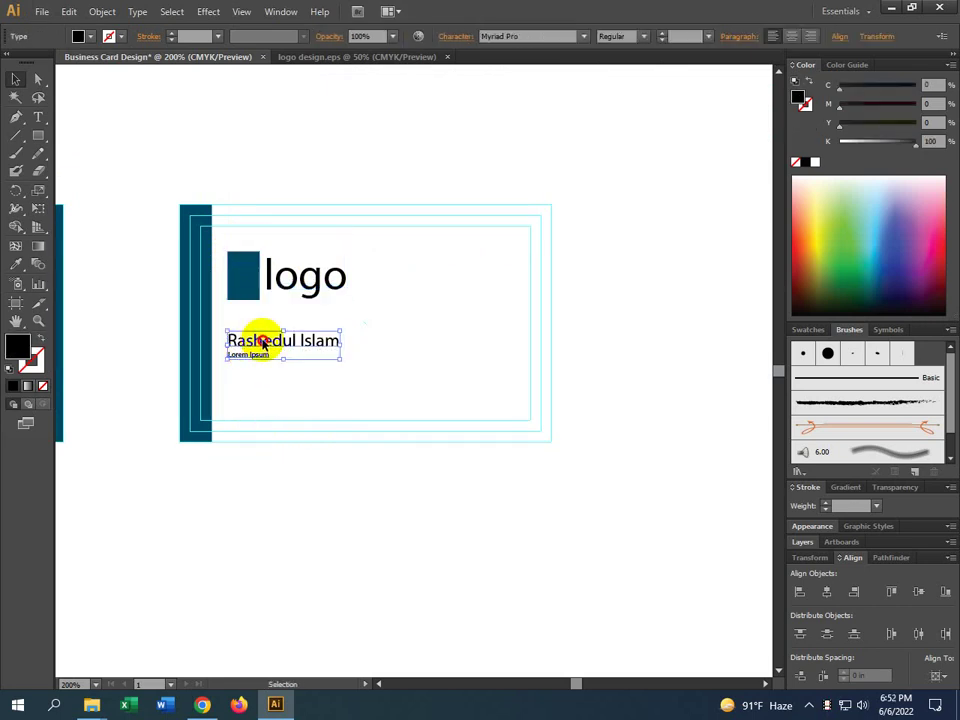
drag(262, 342, 262, 334)
click(274, 401)
Draw a thin bar under the Lorem Ipsum tagline and fill it with the logo square's teal
click(40, 141)
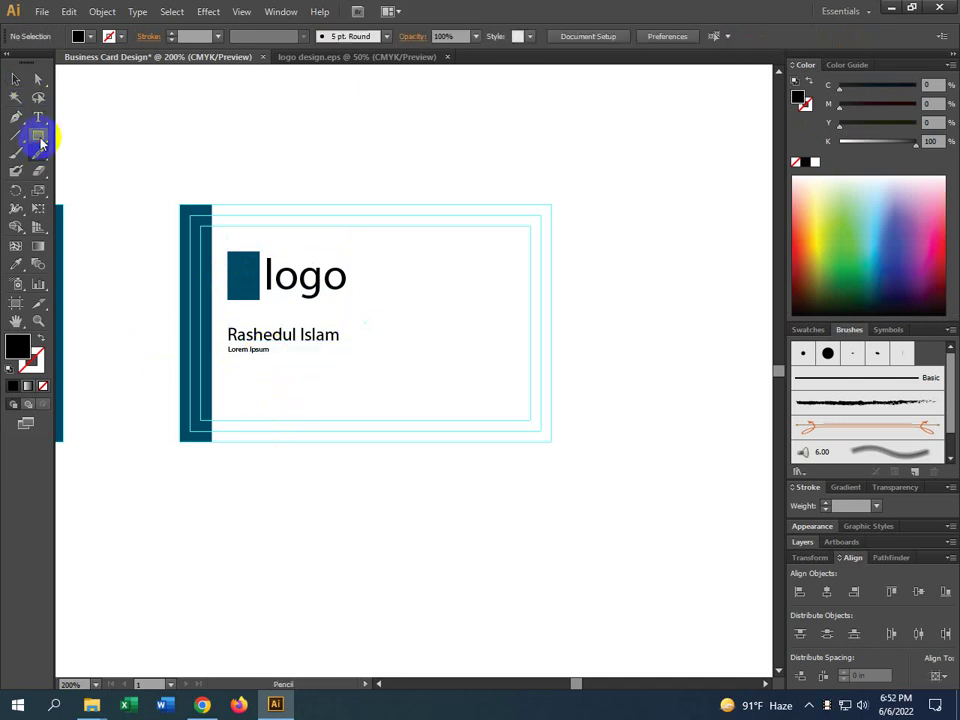
drag(228, 368, 339, 376)
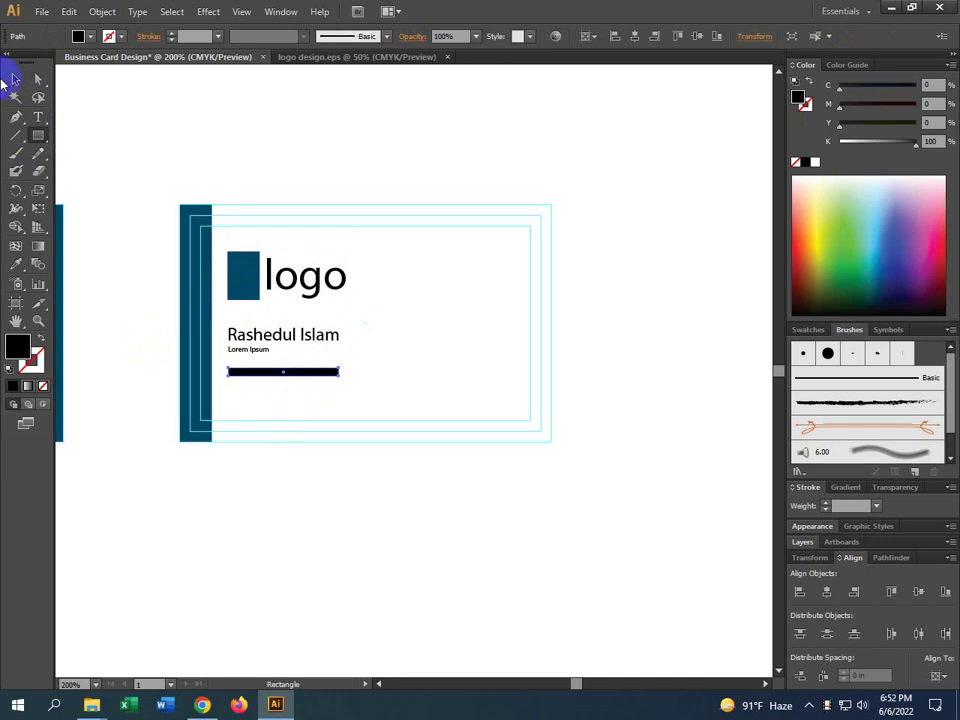
click(16, 79)
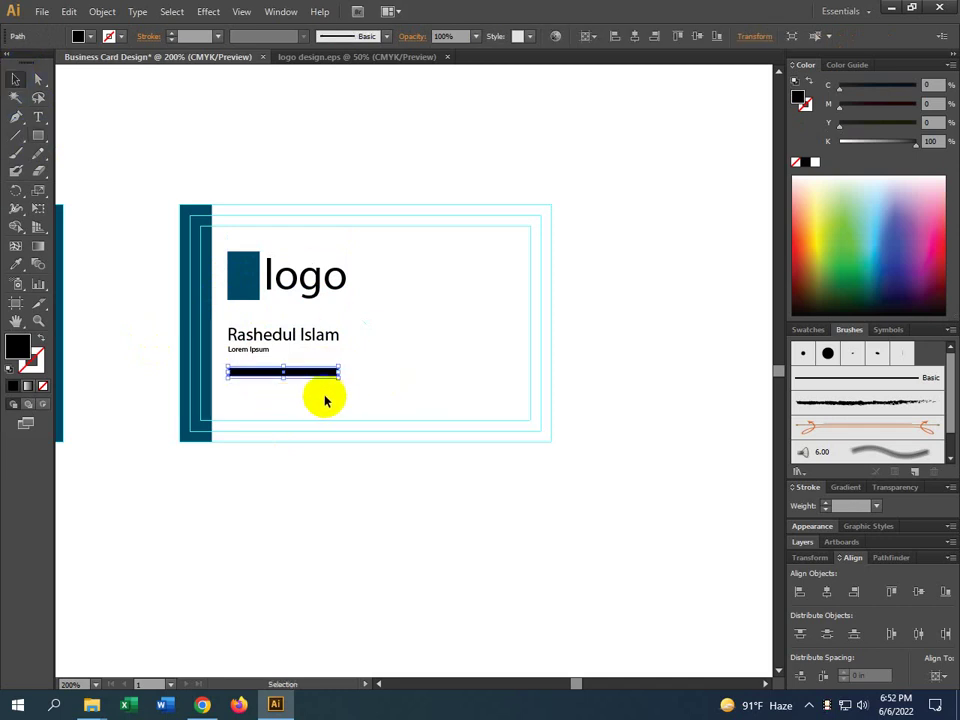
click(16, 264)
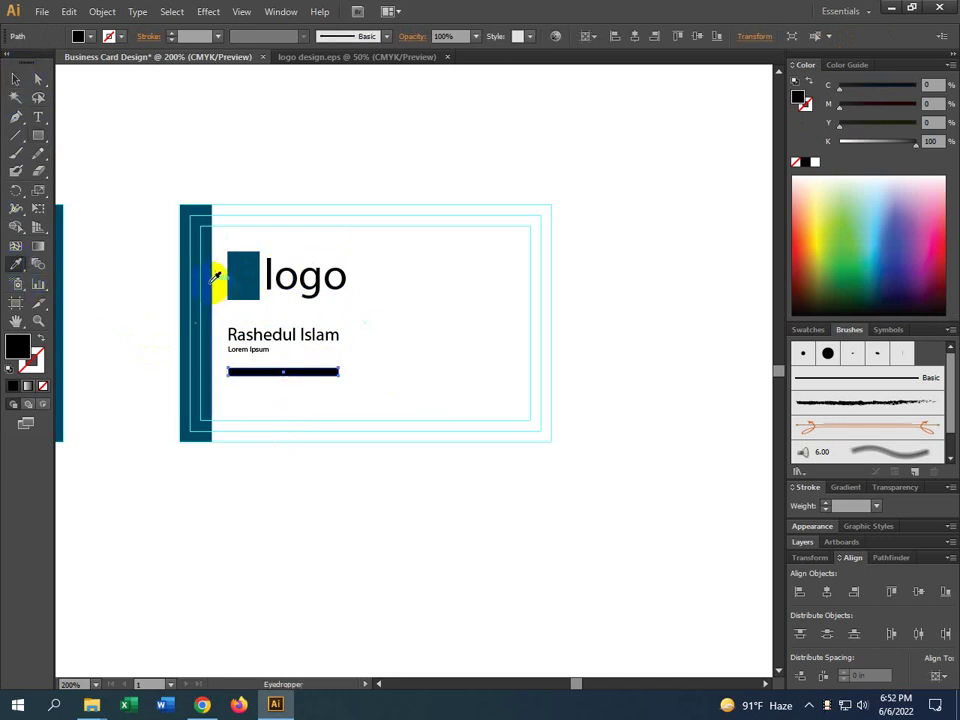
click(213, 276)
click(16, 79)
click(388, 486)
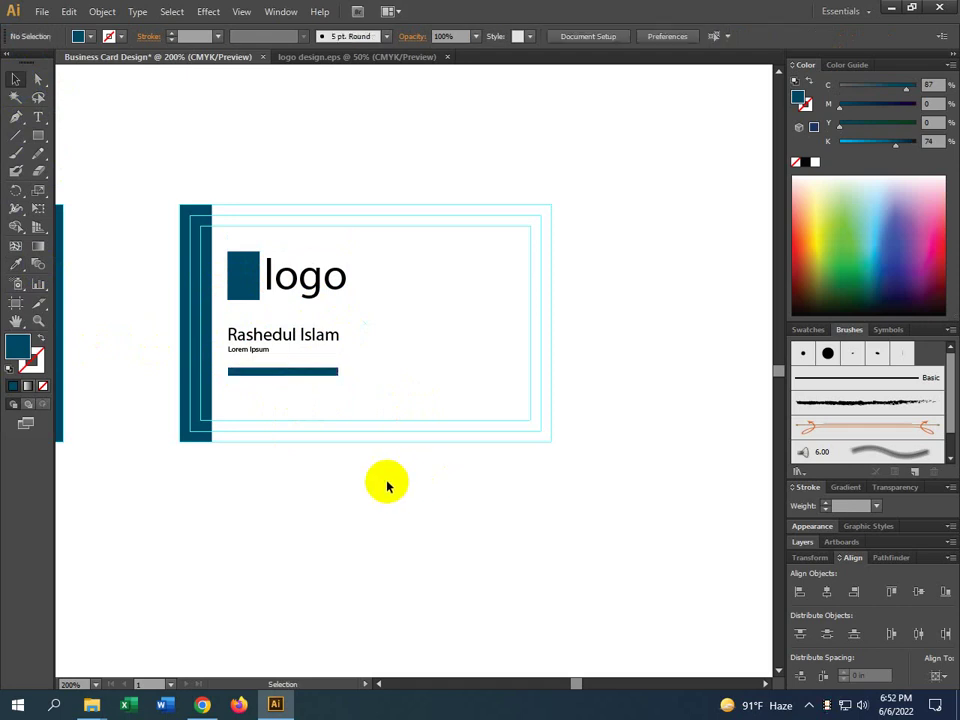
Slim the teal bar into a thin divider line and drag it upward off the card
scroll(287, 372, up, 3)
click(280, 378)
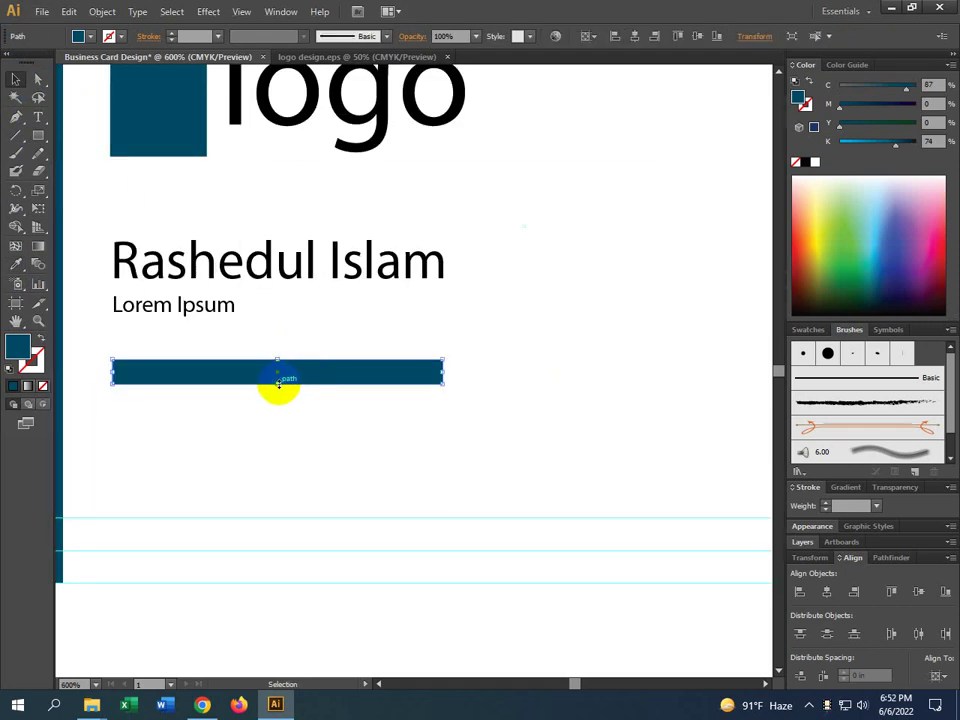
drag(278, 383, 300, 420)
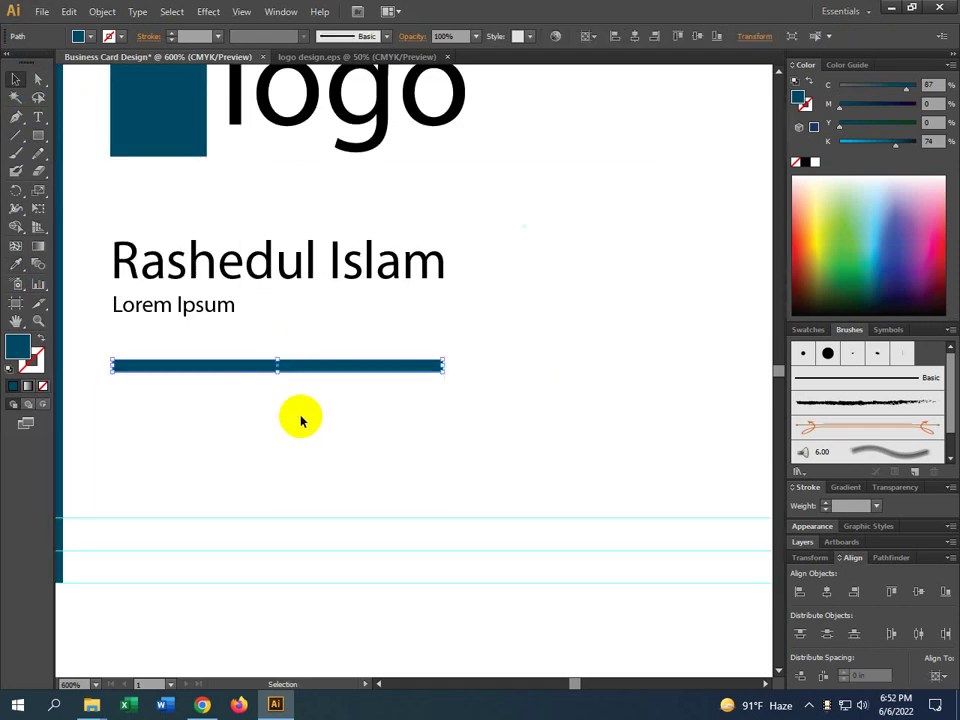
click(300, 420)
scroll(300, 420, down, 3)
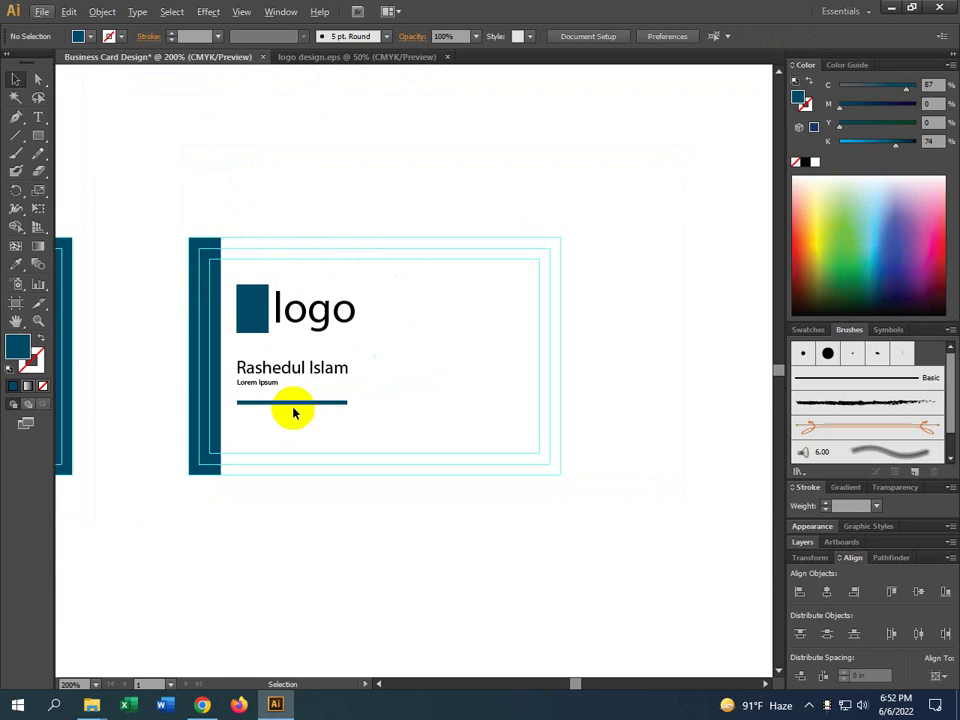
drag(297, 406, 424, 156)
Park the teal line above the card and reposition the logo, name and tagline block
drag(373, 286, 255, 390)
drag(268, 338, 268, 359)
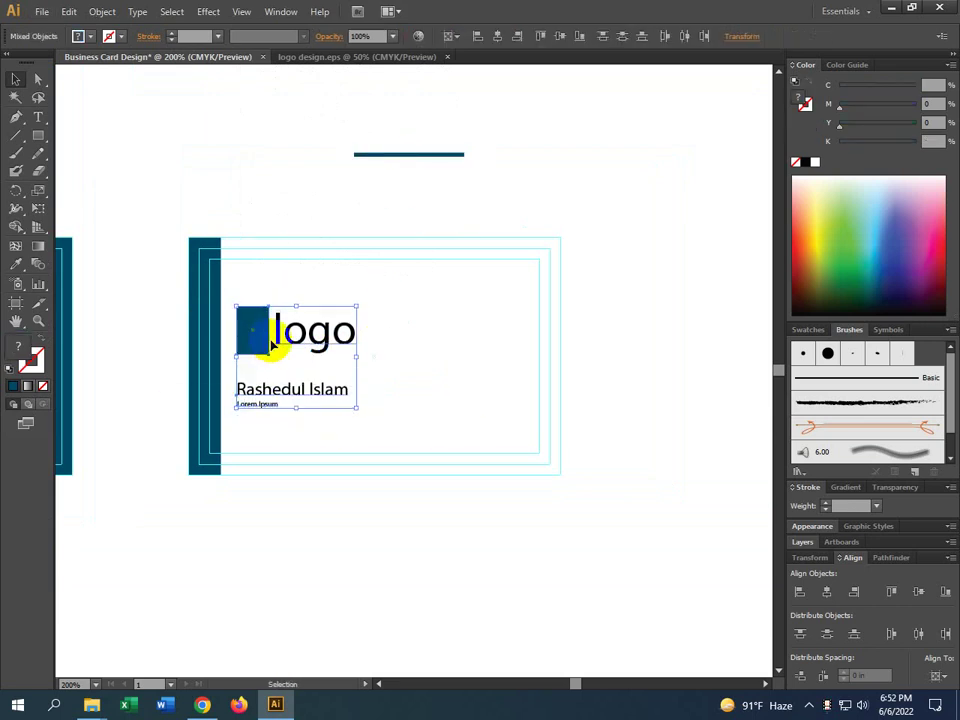
click(358, 366)
key(v)
click(379, 521)
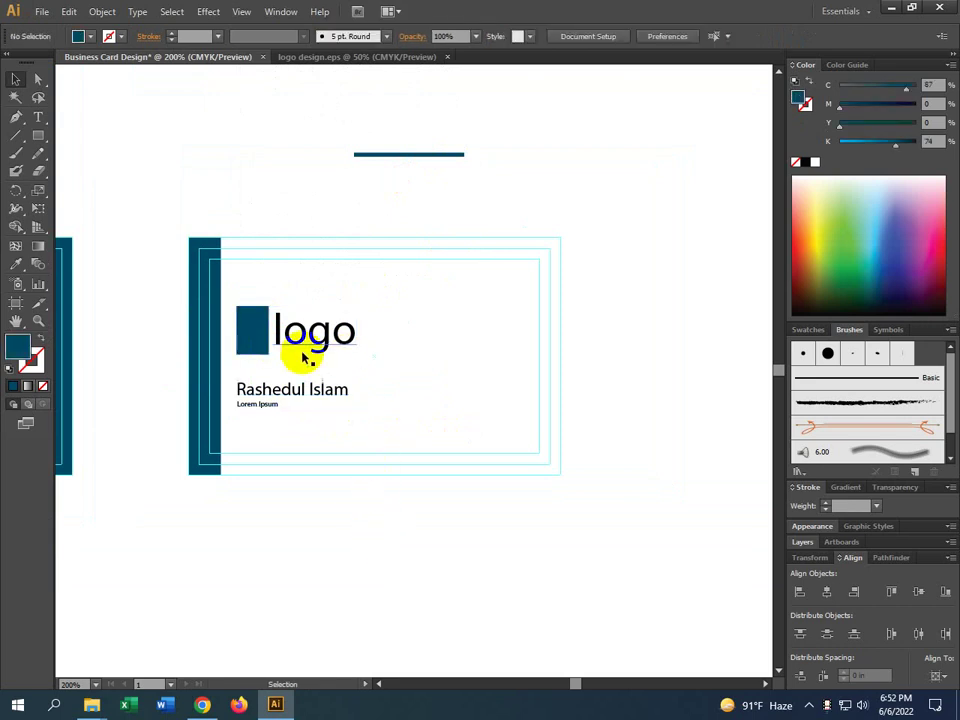
click(309, 392)
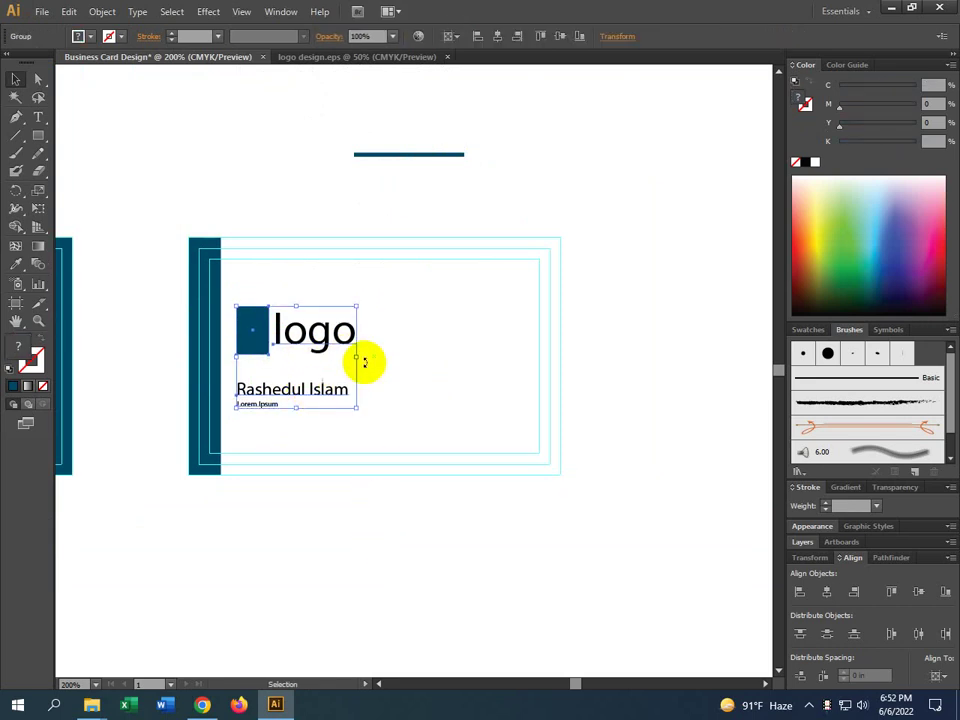
key(Up)
key(Up)
key(Up)
key(Up)
key(Up)
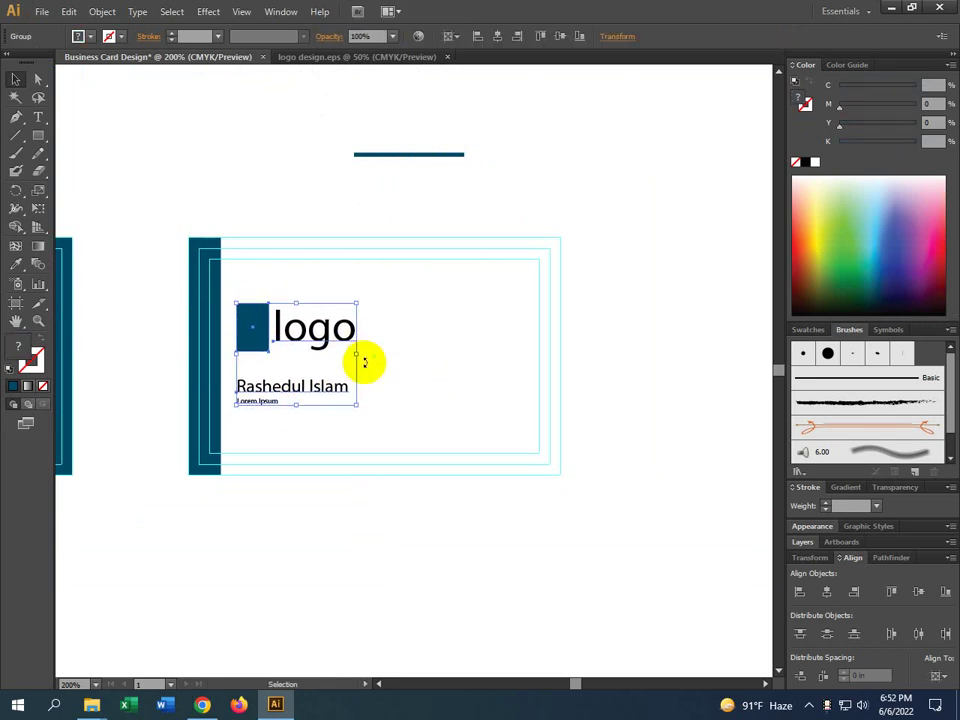
Draw a teal band across the card's top and copy it straight down to the bottom
click(38, 135)
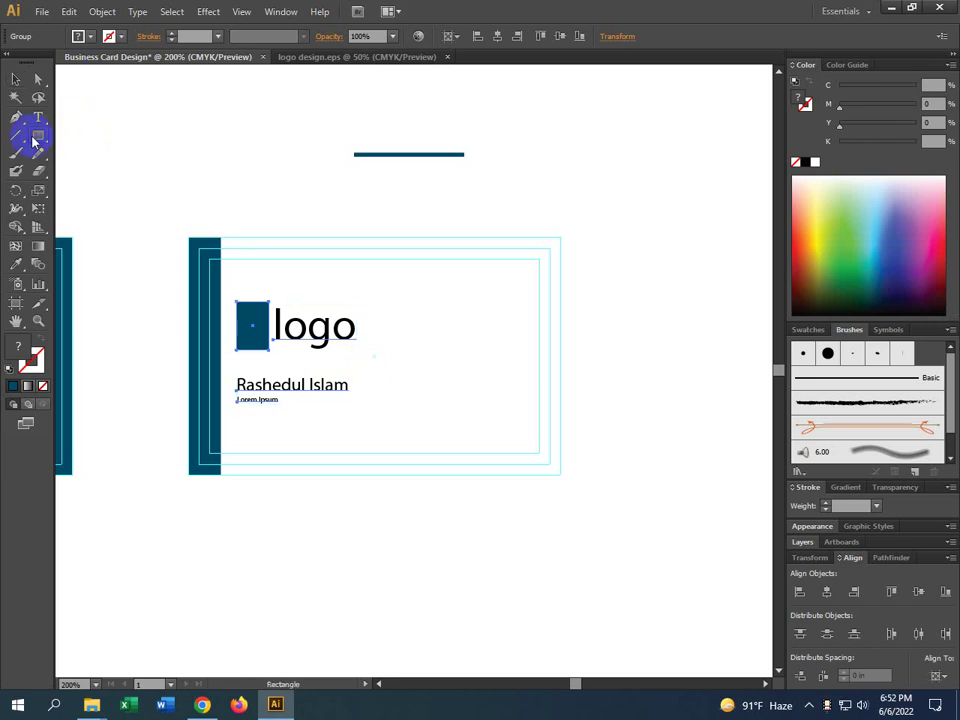
drag(187, 237, 354, 294)
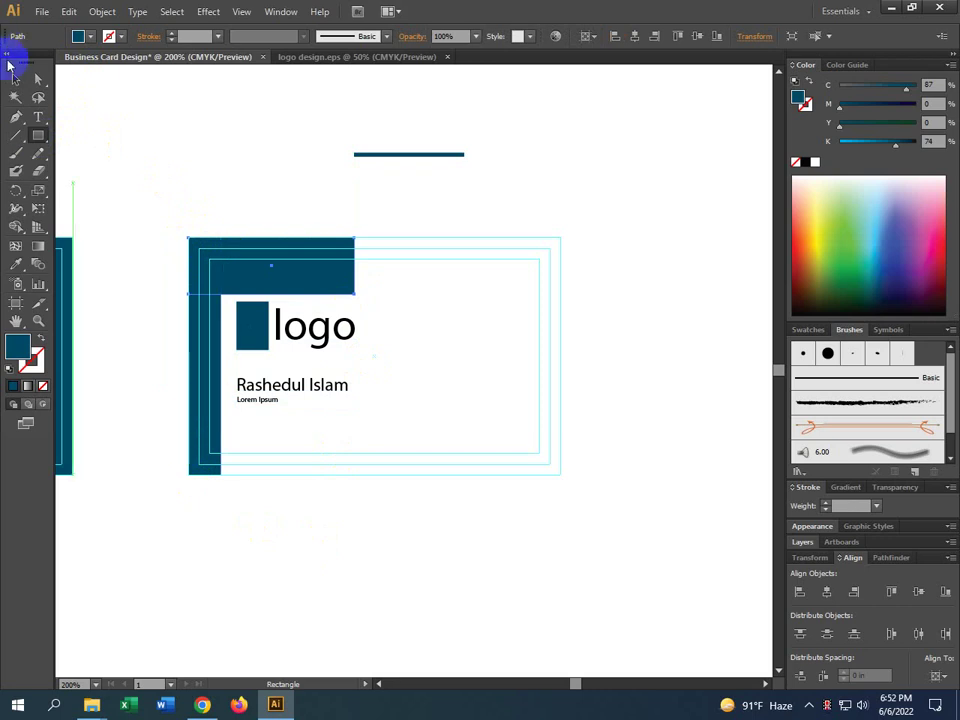
click(15, 78)
drag(335, 281, 352, 458)
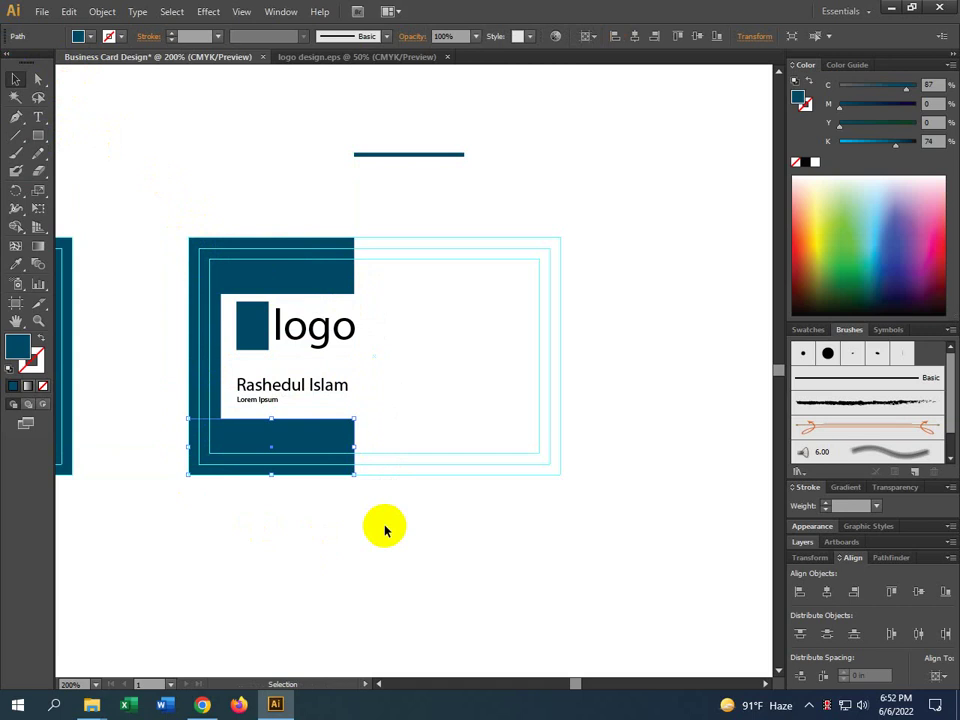
Fine-tune the logo and name group's position inside the white inset area
click(298, 389)
key(Down)
key(Down)
key(Down)
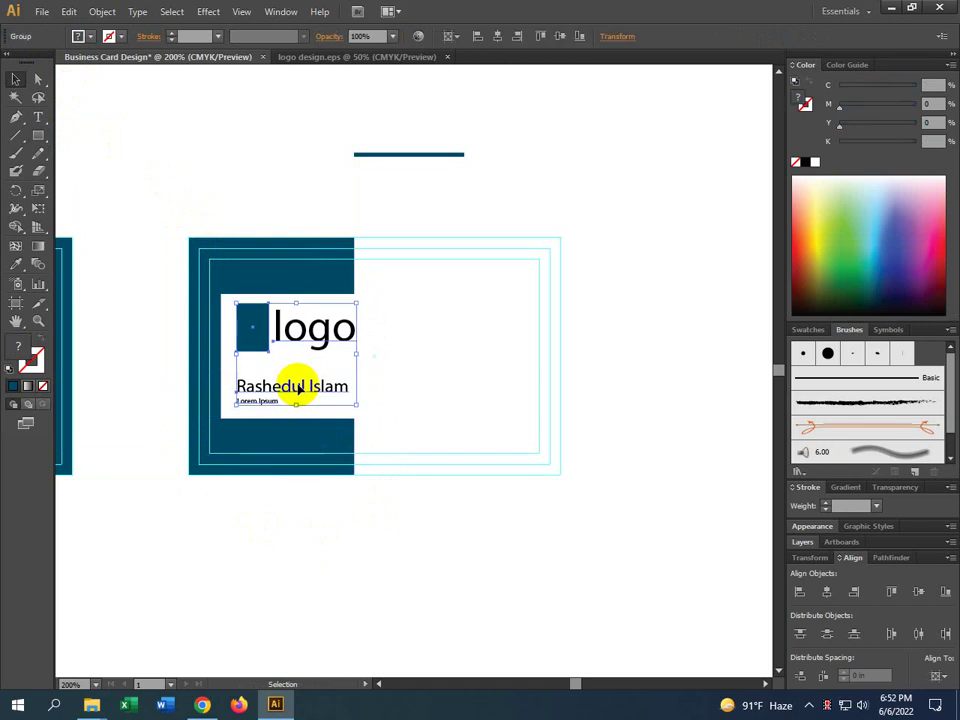
key(Left)
key(Left)
key(Left)
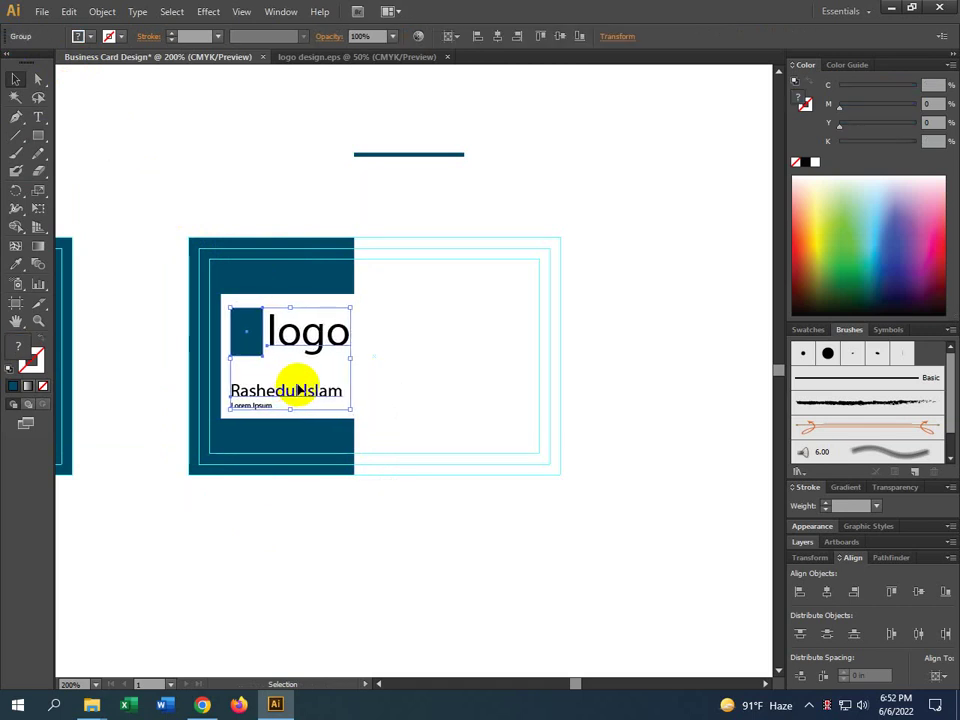
click(411, 420)
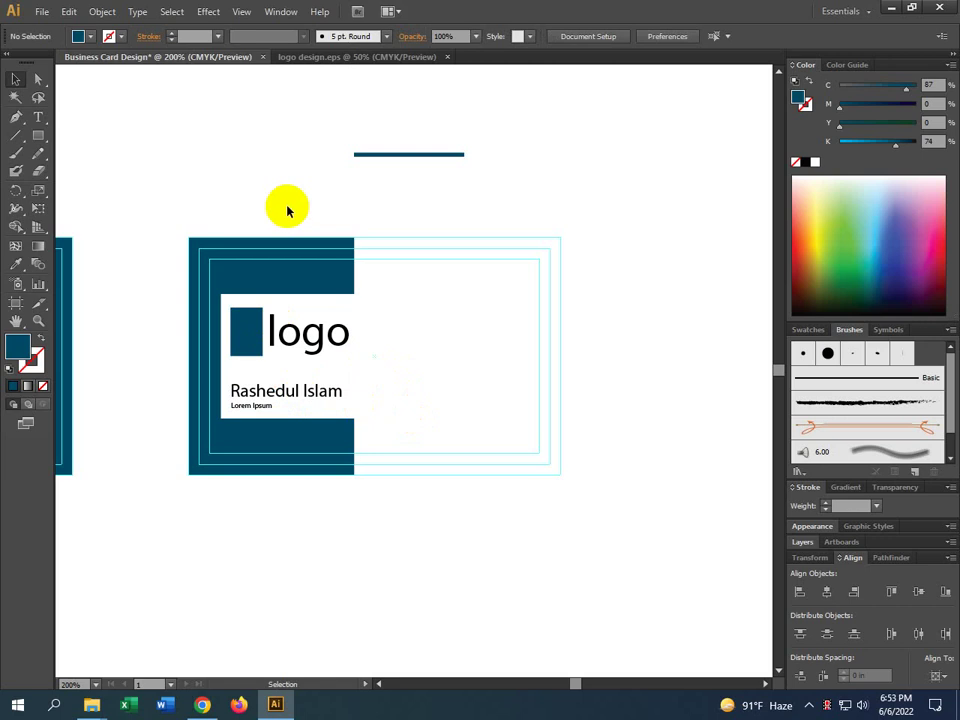
drag(250, 343, 240, 358)
click(218, 357)
click(392, 525)
scroll(411, 521, right, 2)
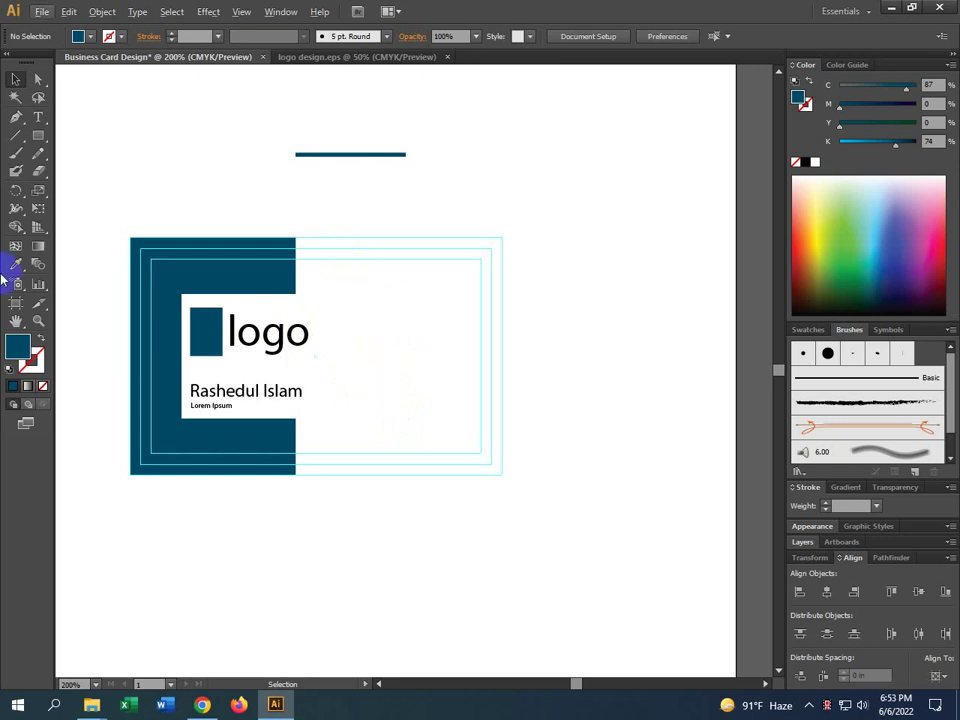
drag(336, 481, 593, 437)
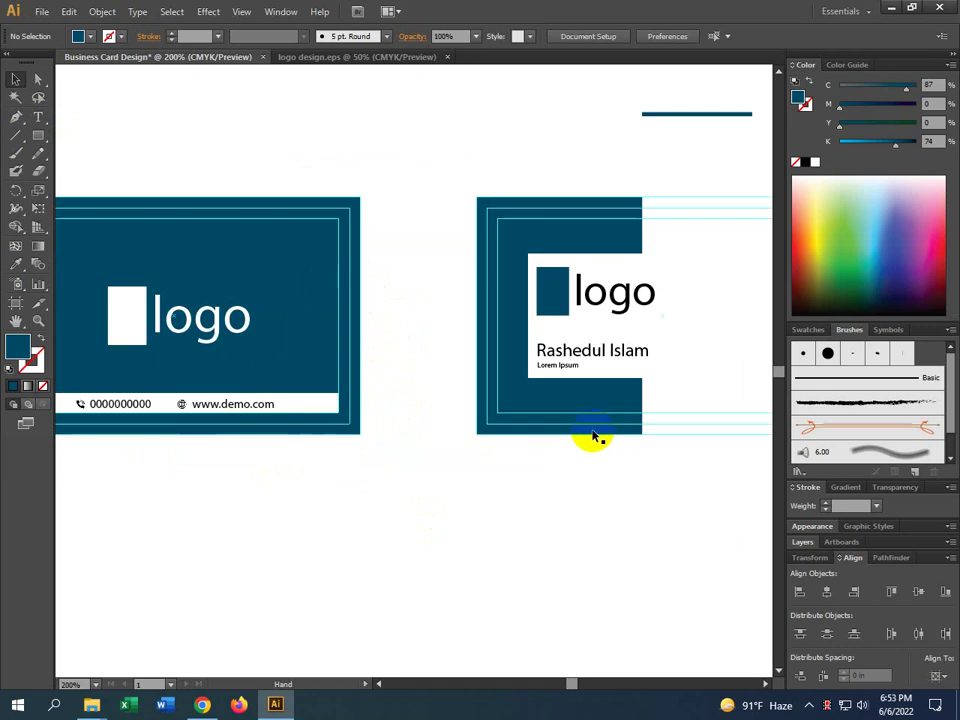
click(141, 405)
shift+click(235, 410)
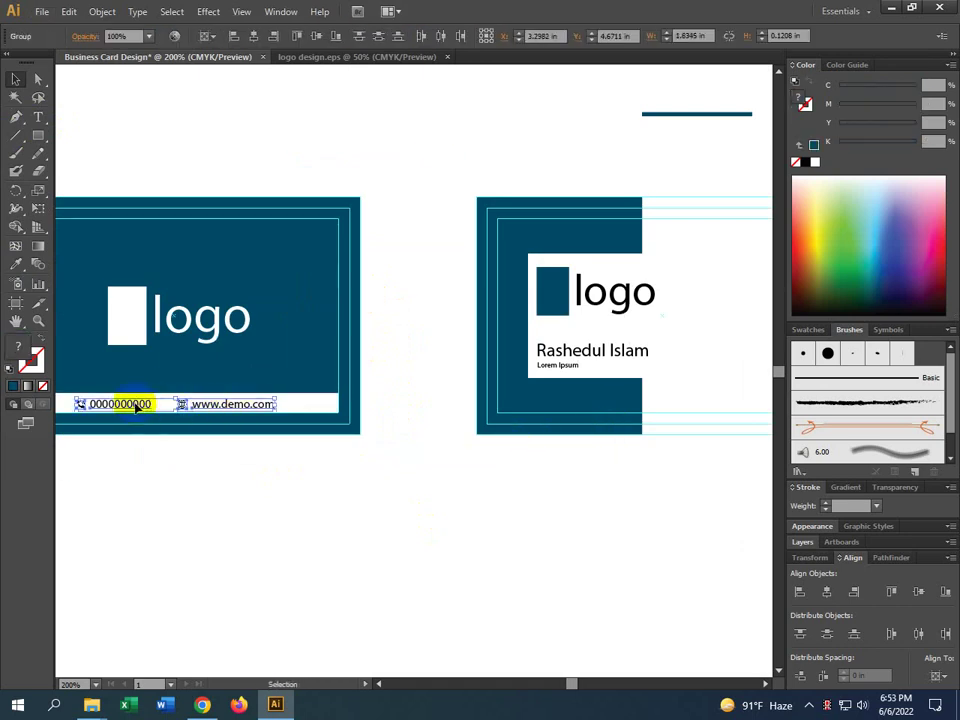
drag(133, 401, 615, 490)
drag(669, 578, 521, 456)
click(549, 372)
drag(550, 367, 452, 422)
click(465, 461)
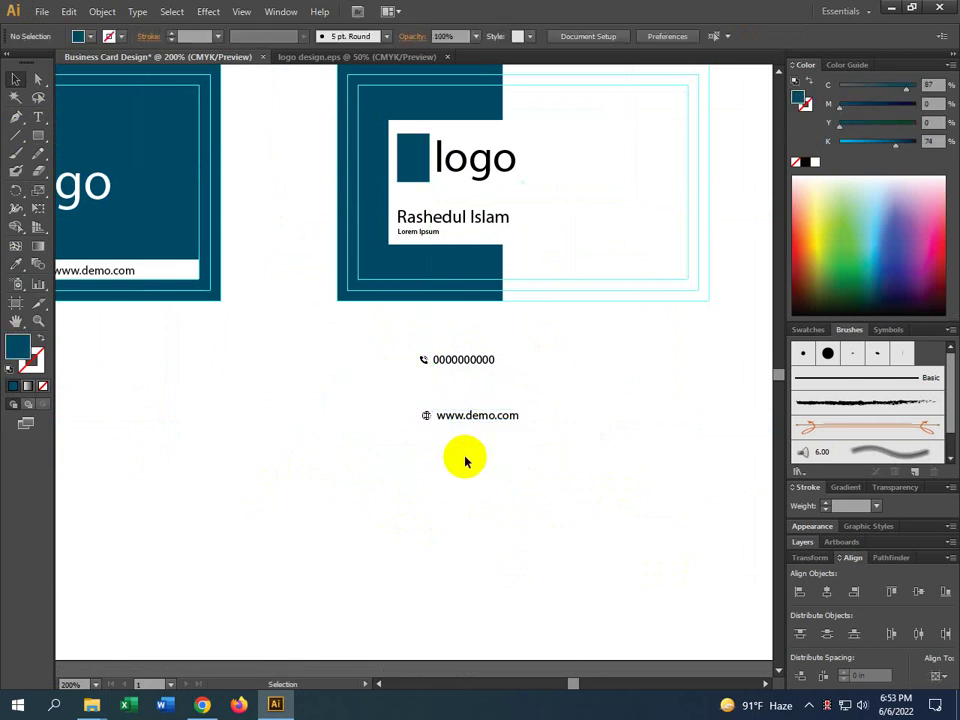
drag(585, 450, 341, 379)
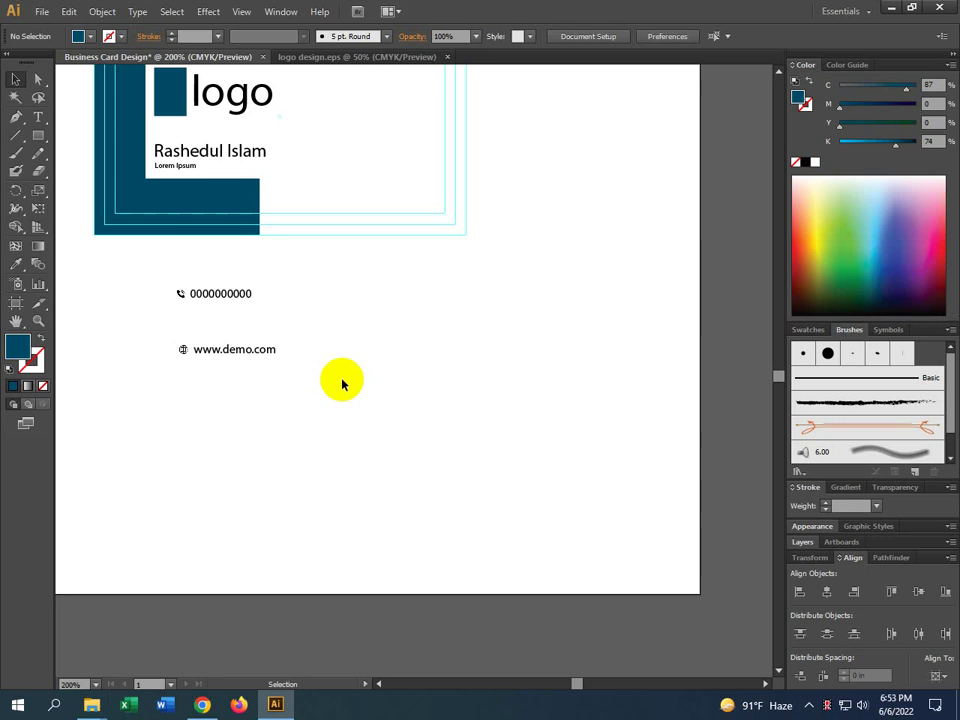
click(207, 355)
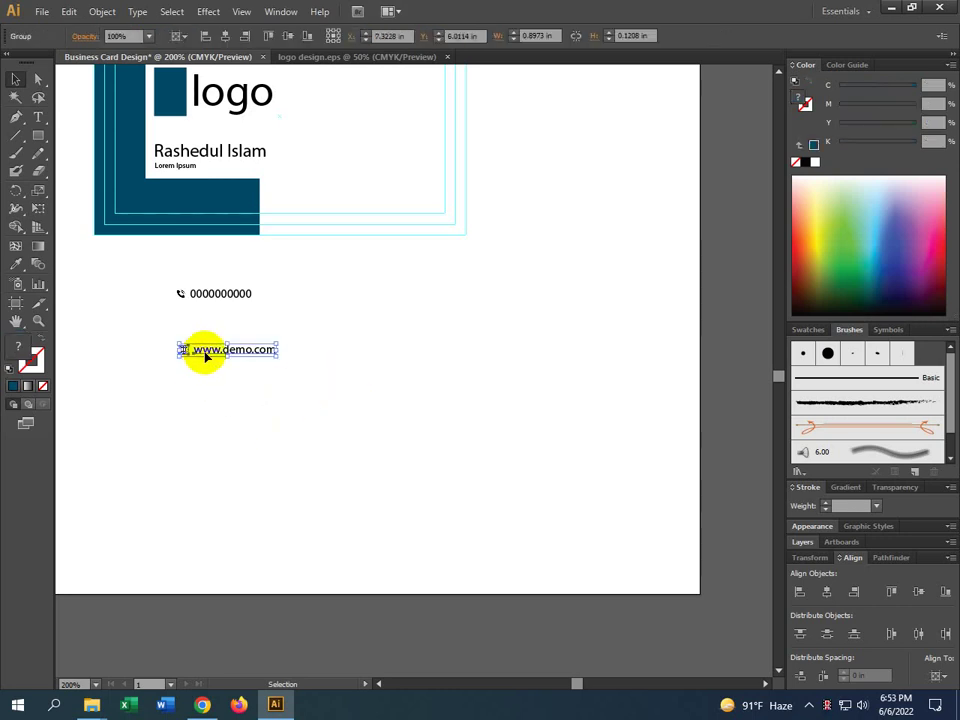
right_click(207, 353)
click(279, 441)
click(178, 420)
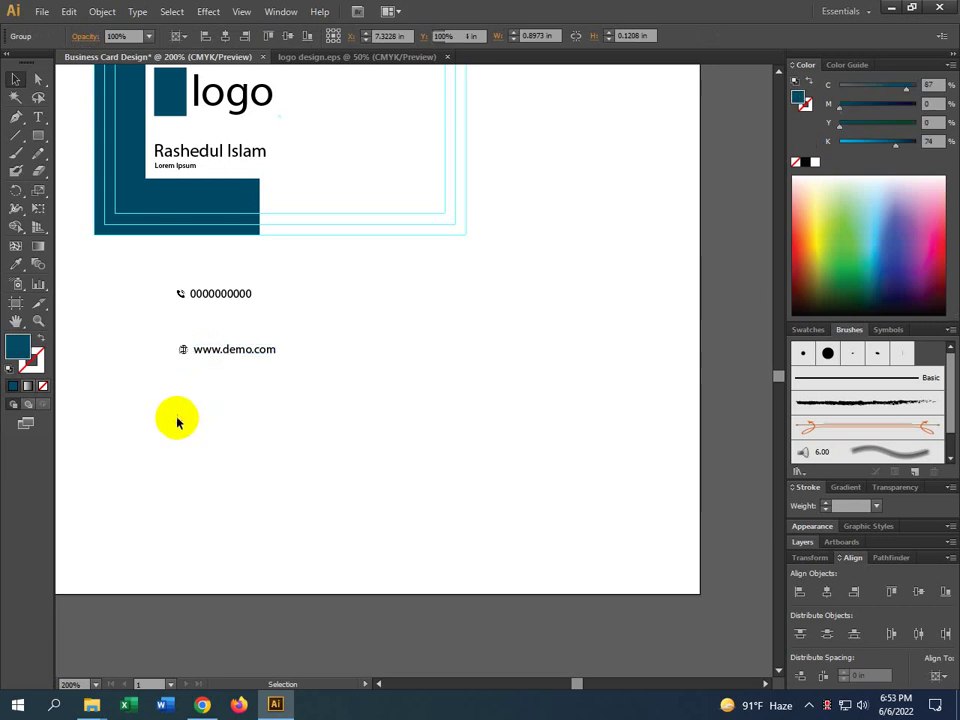
click(219, 355)
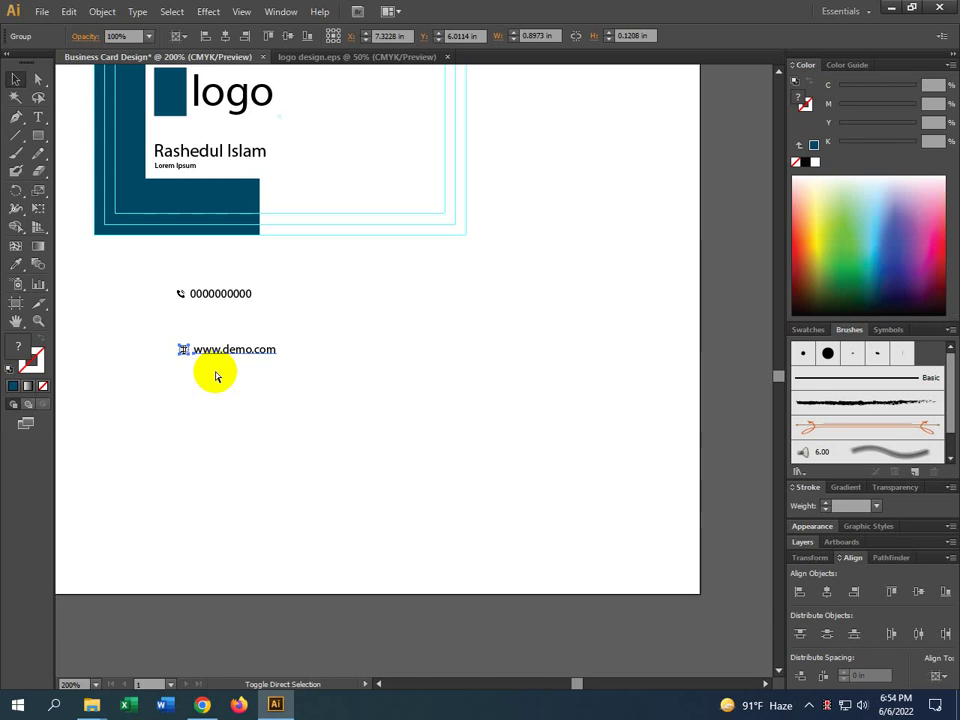
click(216, 375)
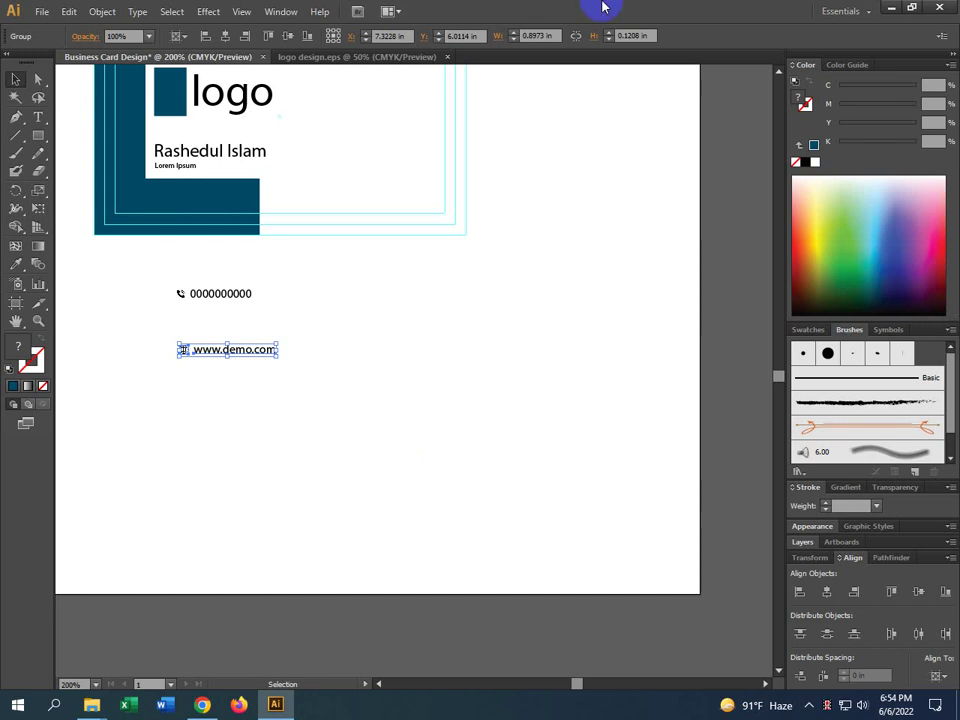
click(549, 64)
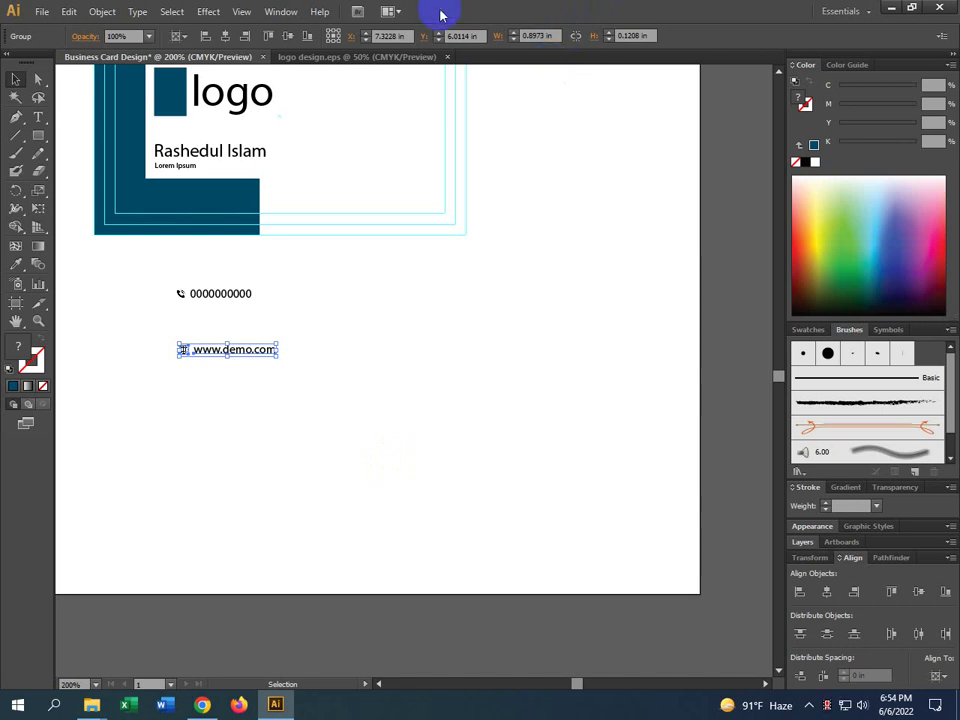
click(317, 428)
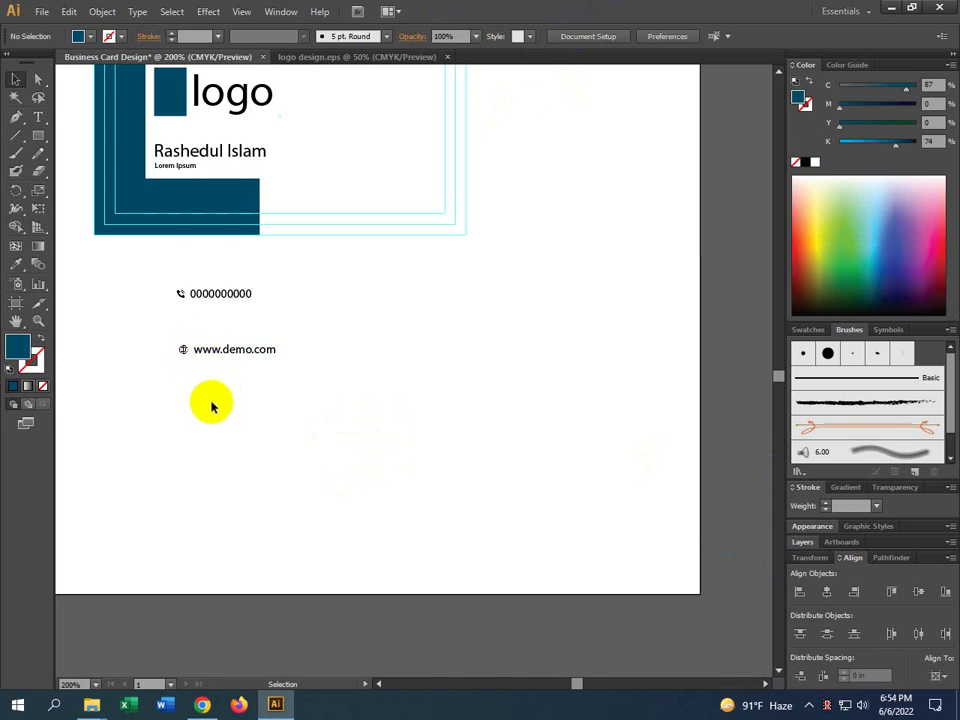
click(214, 349)
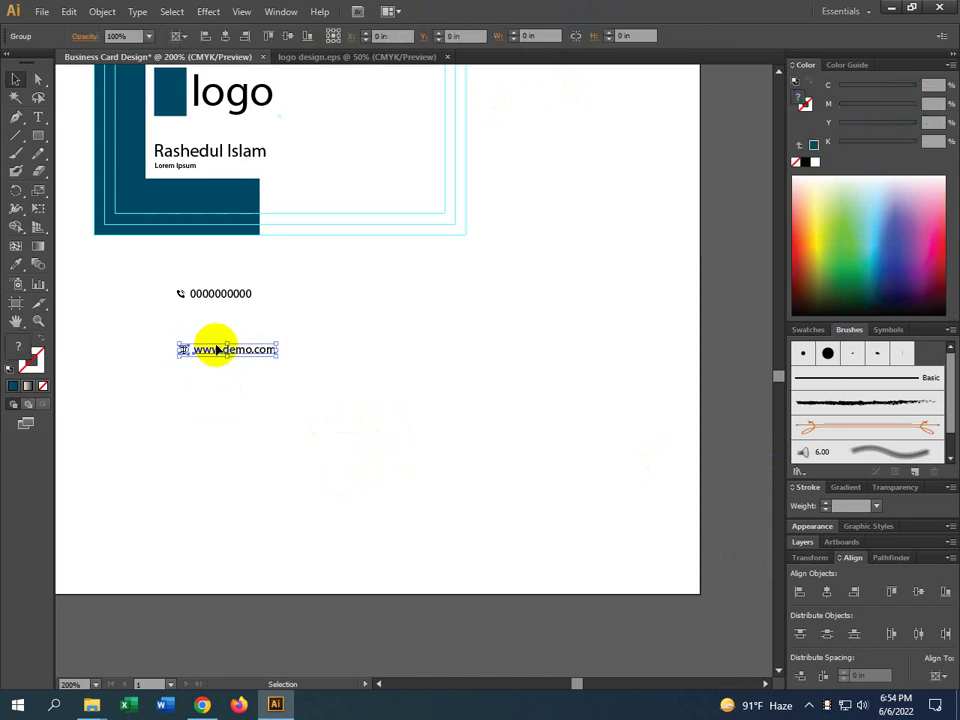
click(220, 412)
drag(196, 358, 194, 327)
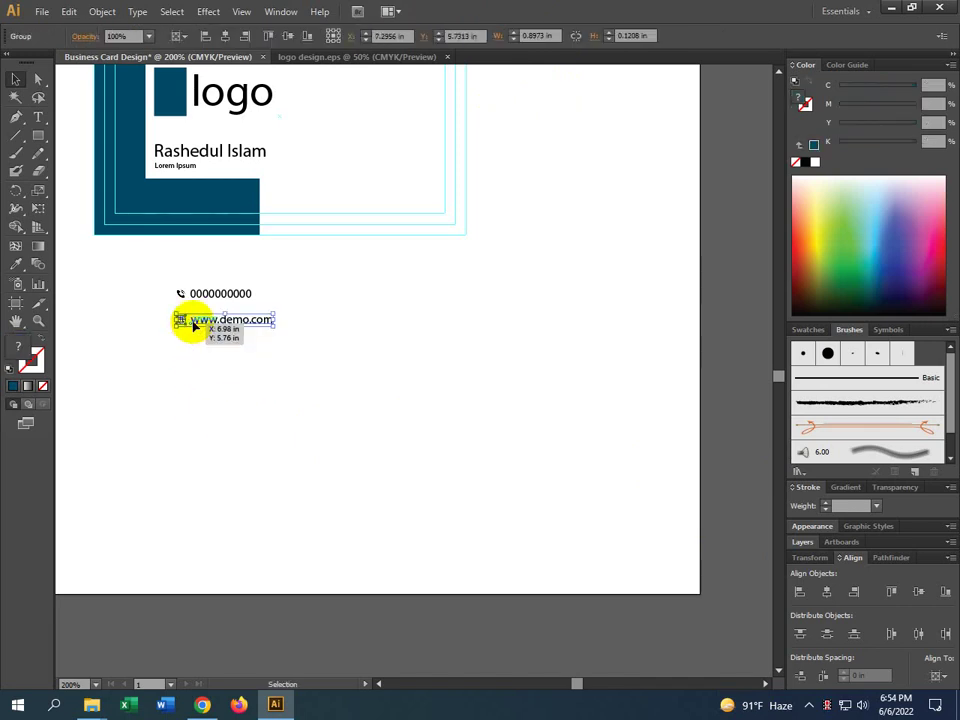
click(189, 454)
scroll(296, 433, up, 1)
scroll(296, 433, left, 3)
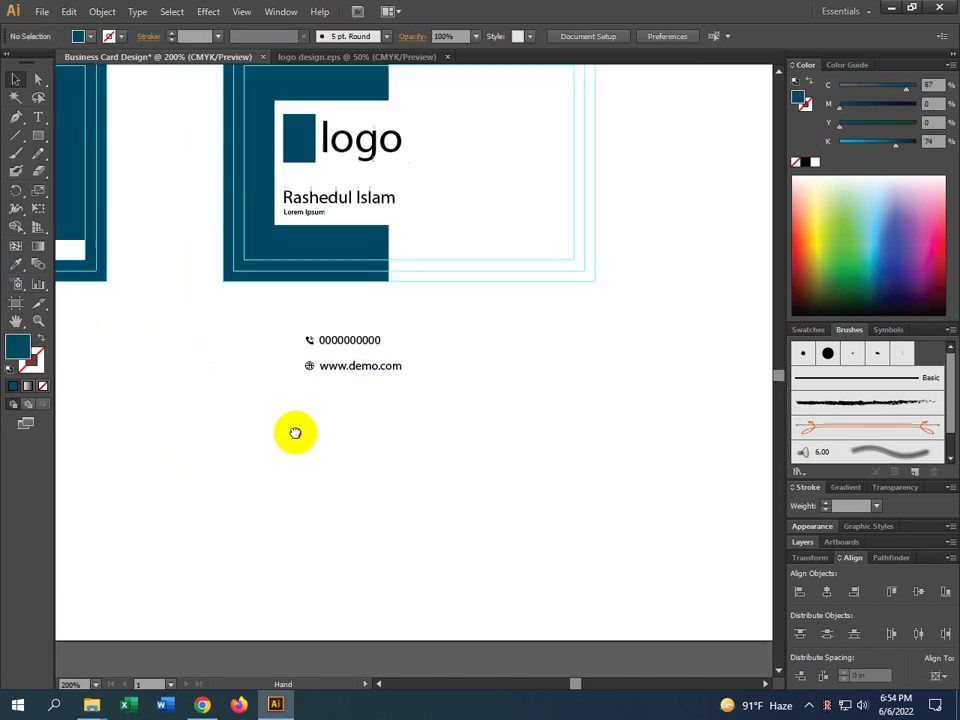
scroll(320, 360, up, 2)
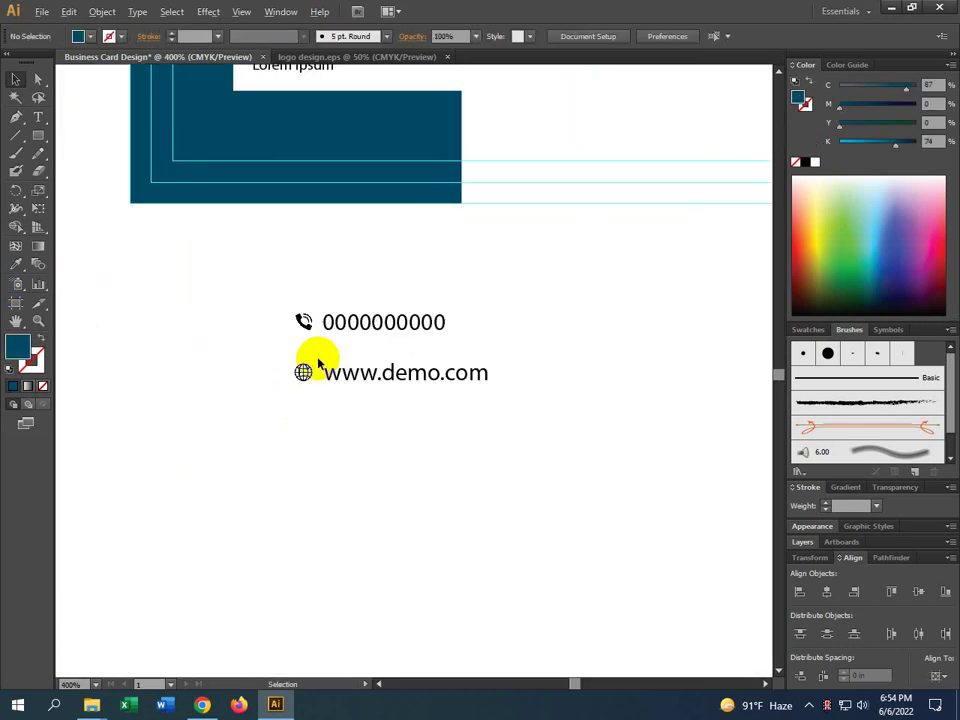
drag(304, 381, 327, 412)
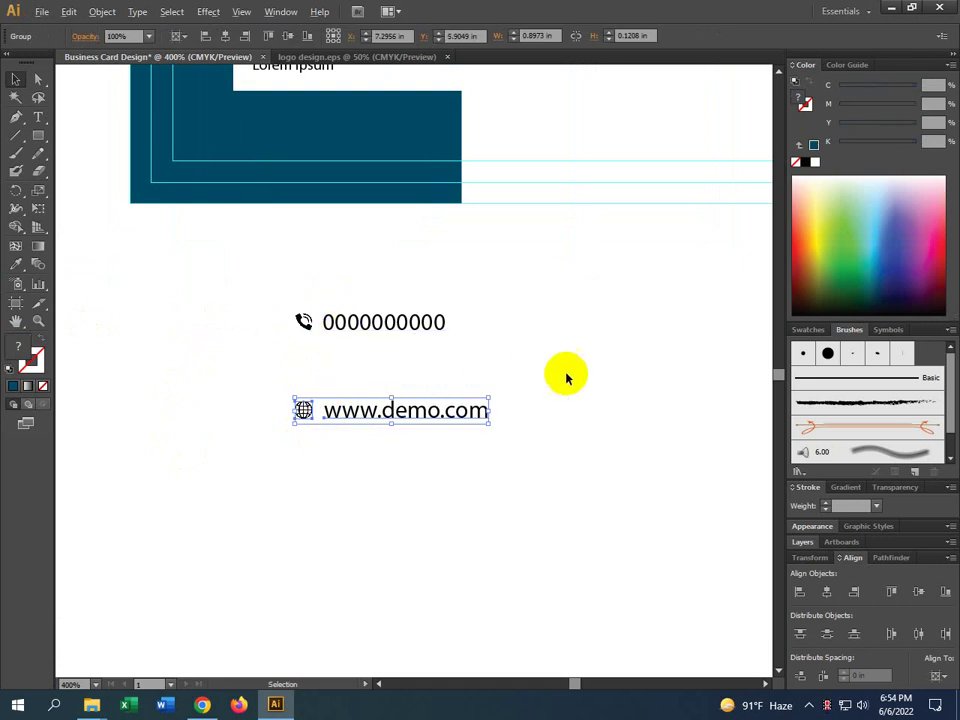
scroll(560, 377, down, 3)
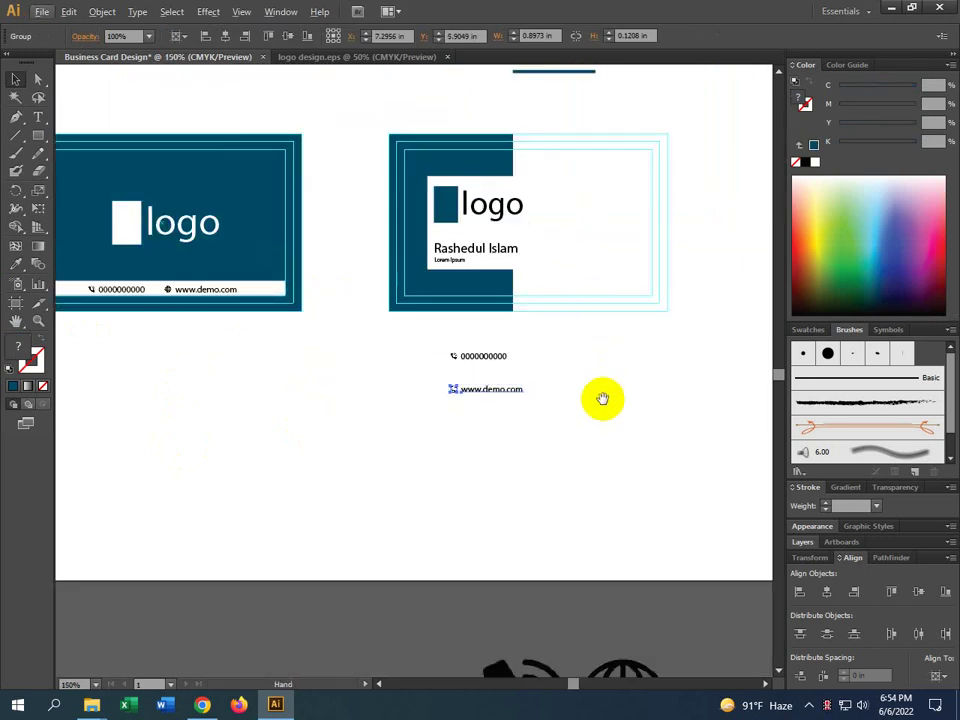
drag(602, 399, 478, 365)
scroll(477, 366, down, 2)
scroll(484, 378, down, 2)
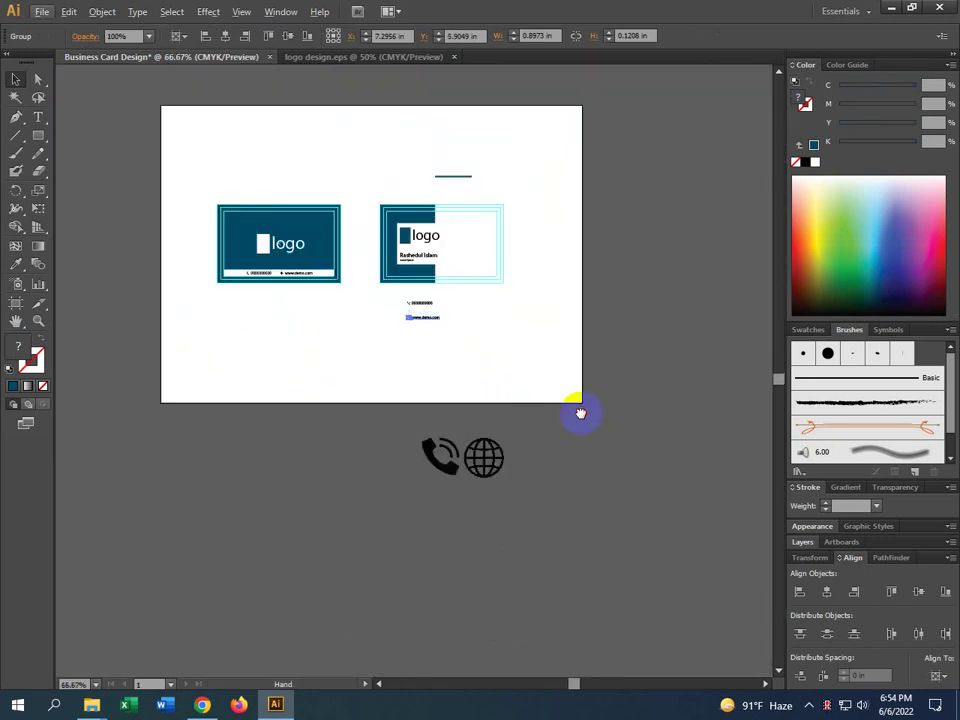
Bring the location pin and mail icons onto the artboard and shrink them
drag(580, 413, 298, 435)
scroll(298, 435, down, 3)
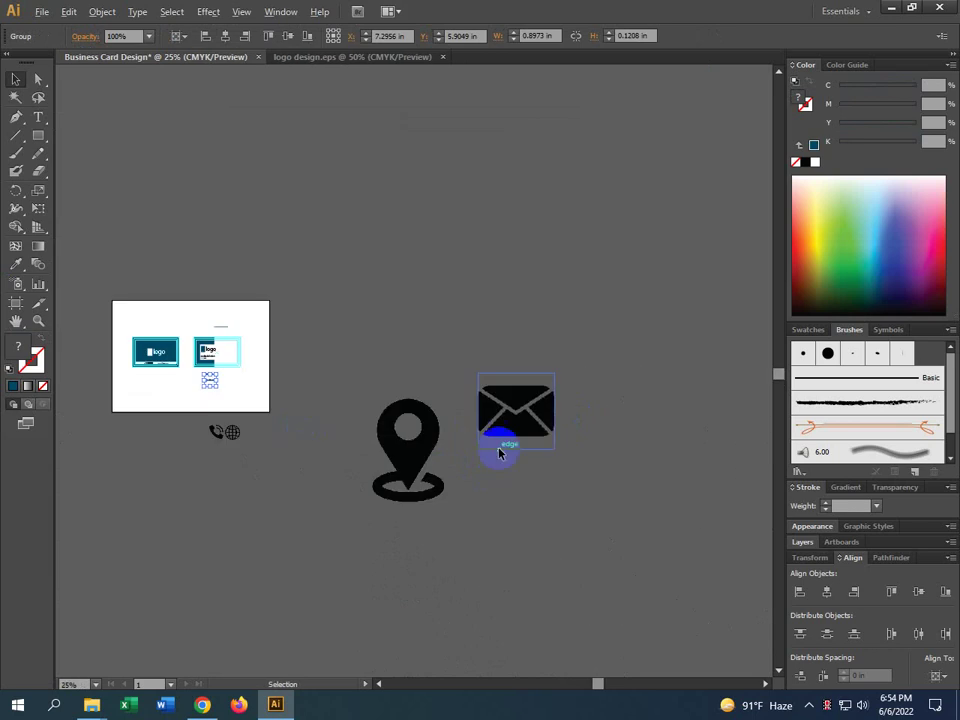
drag(554, 436, 135, 451)
drag(315, 407, 285, 461)
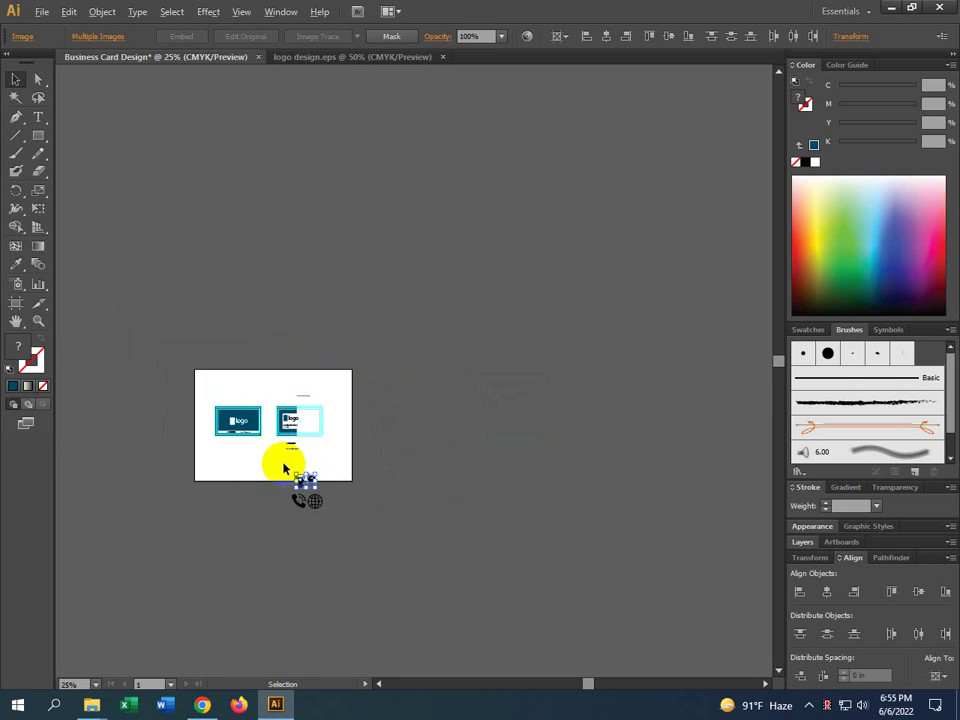
scroll(285, 461, up, 5)
drag(385, 524, 285, 444)
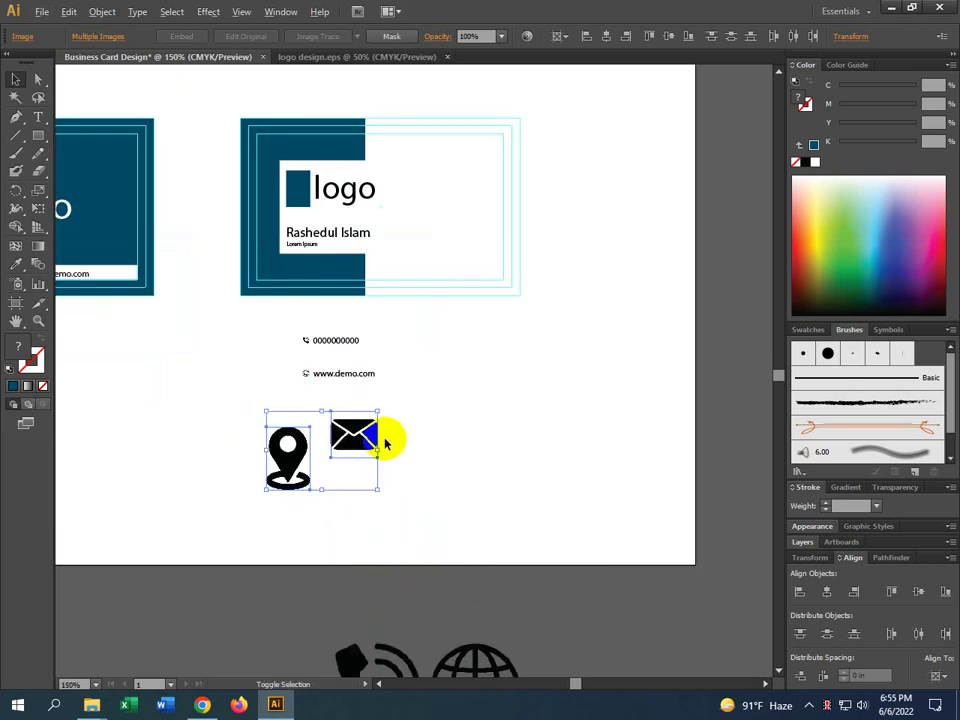
drag(376, 450, 330, 450)
click(322, 439)
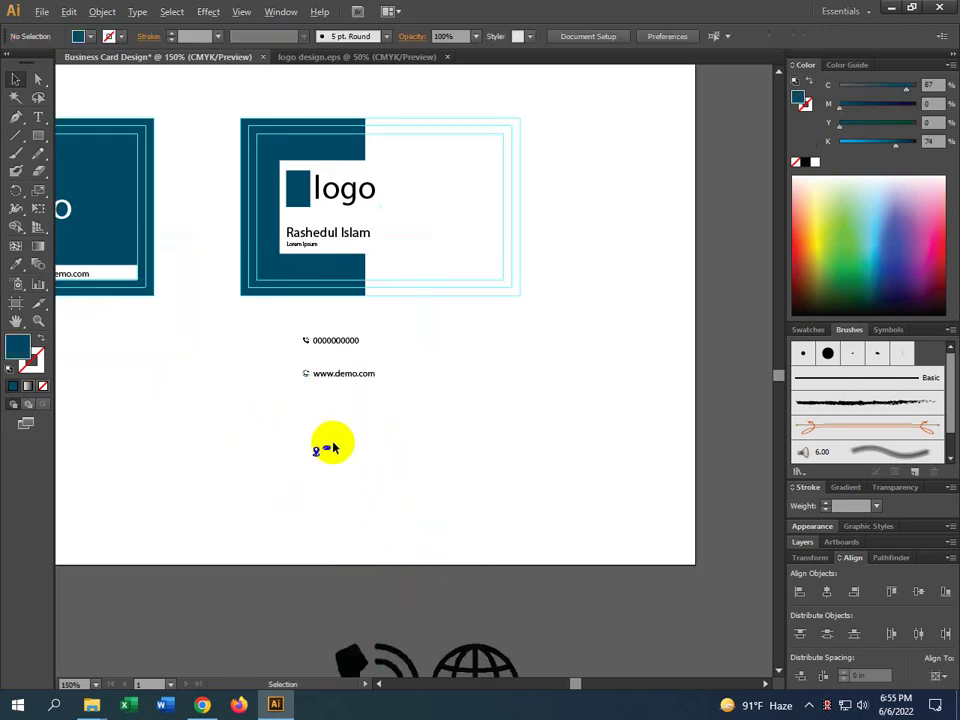
Place the envelope between the phone and website lines and the pin below the website line
scroll(328, 430, up, 5)
scroll(351, 435, down, 2)
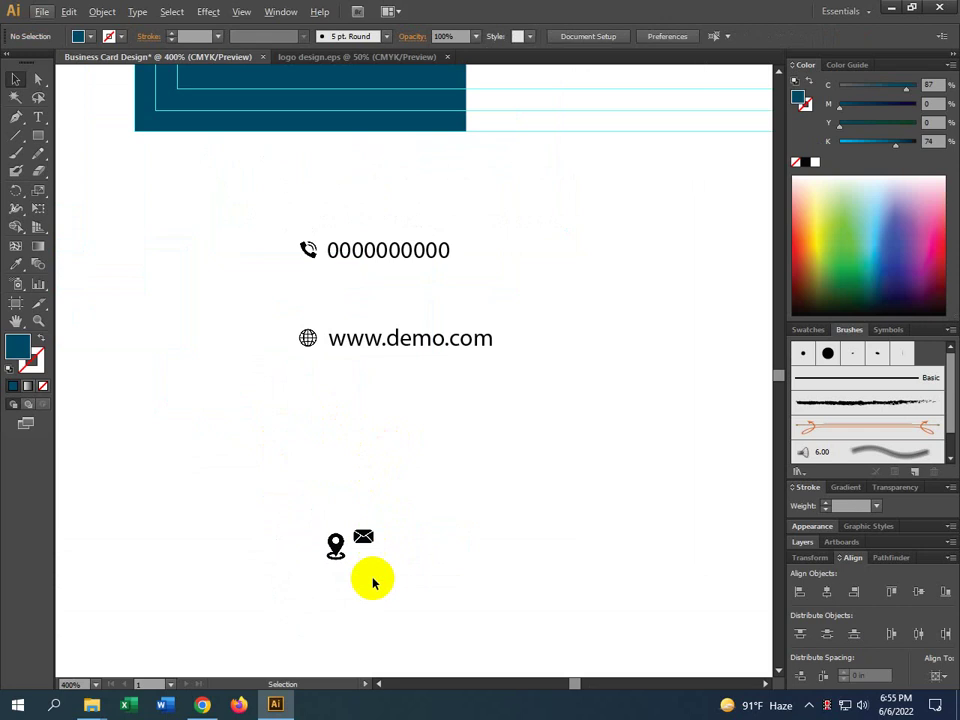
drag(338, 553, 305, 418)
click(440, 510)
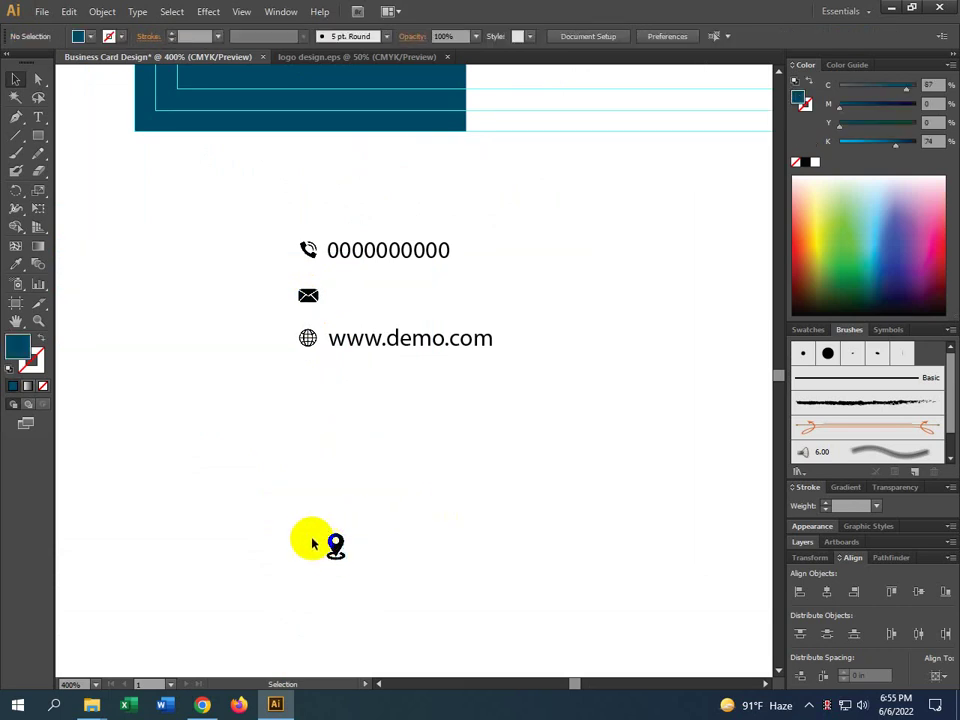
drag(335, 545, 301, 390)
drag(429, 452, 418, 510)
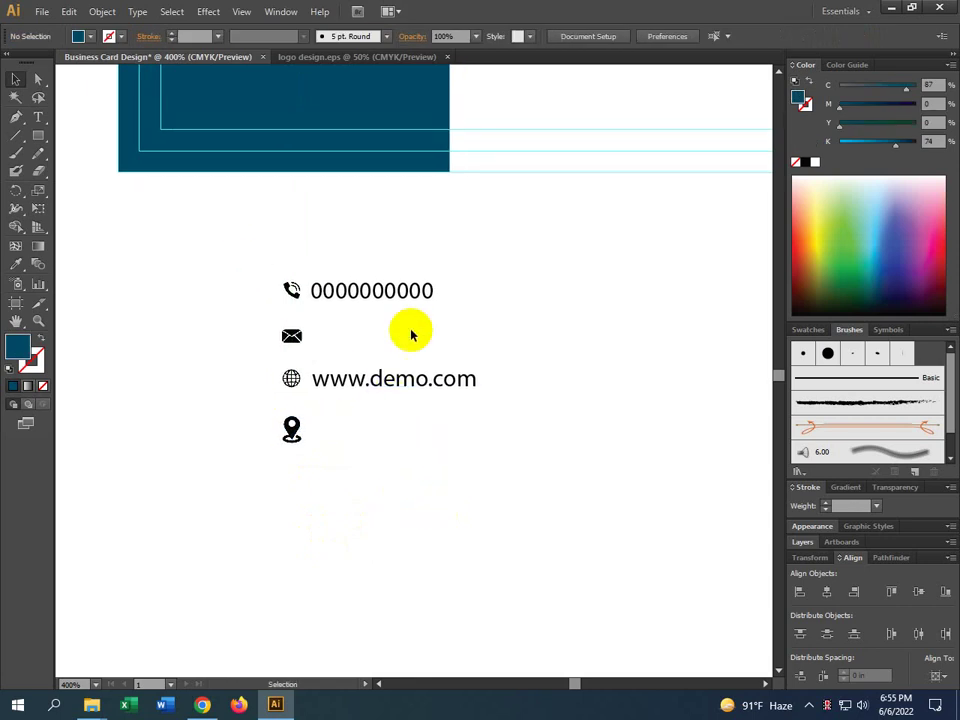
click(386, 303)
Ungroup the selected phone and website contact lines
shift+click(360, 379)
right_click(360, 379)
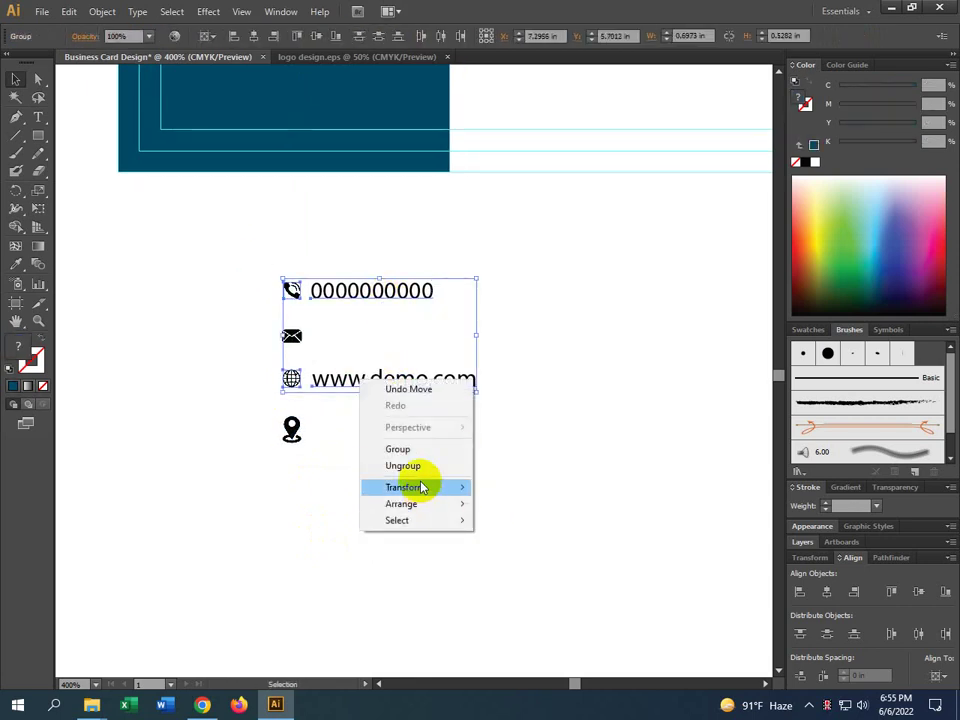
click(418, 466)
click(360, 420)
drag(343, 381, 362, 441)
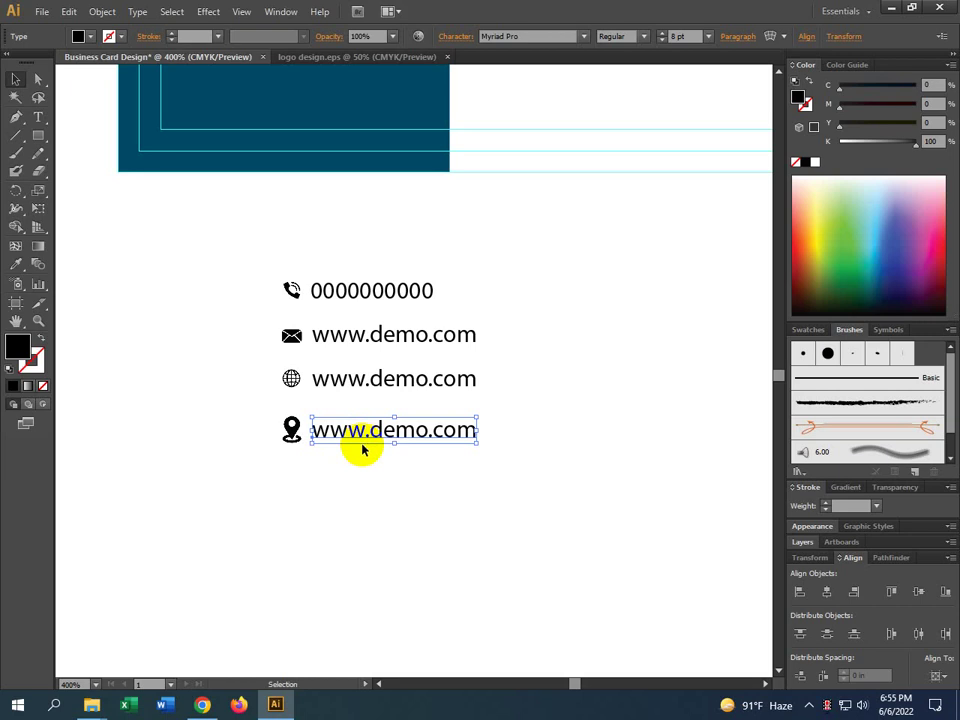
click(366, 343)
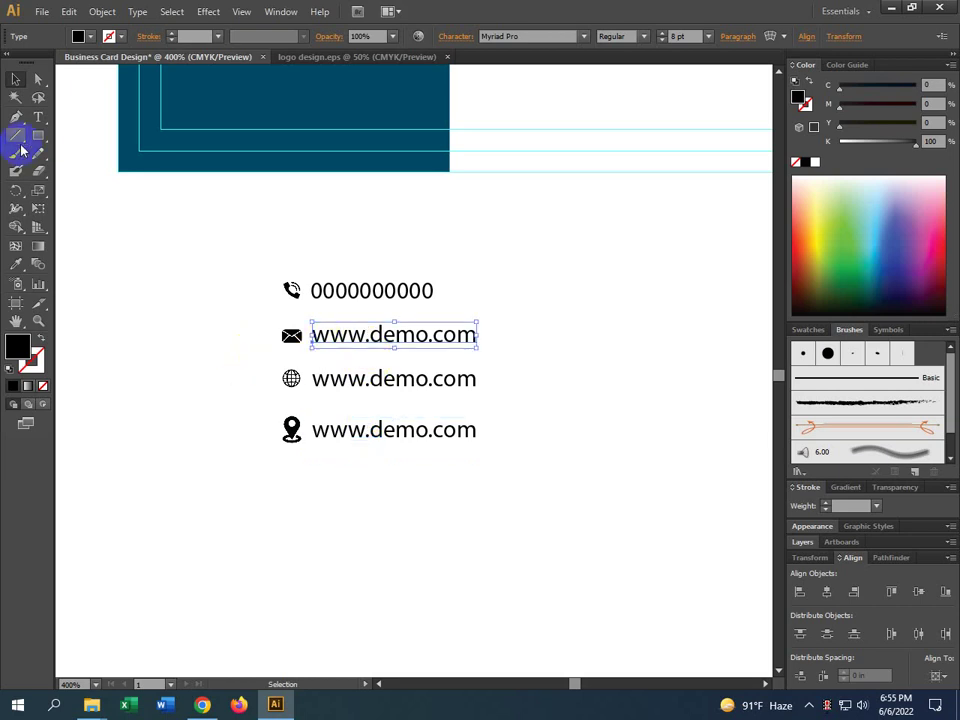
click(38, 117)
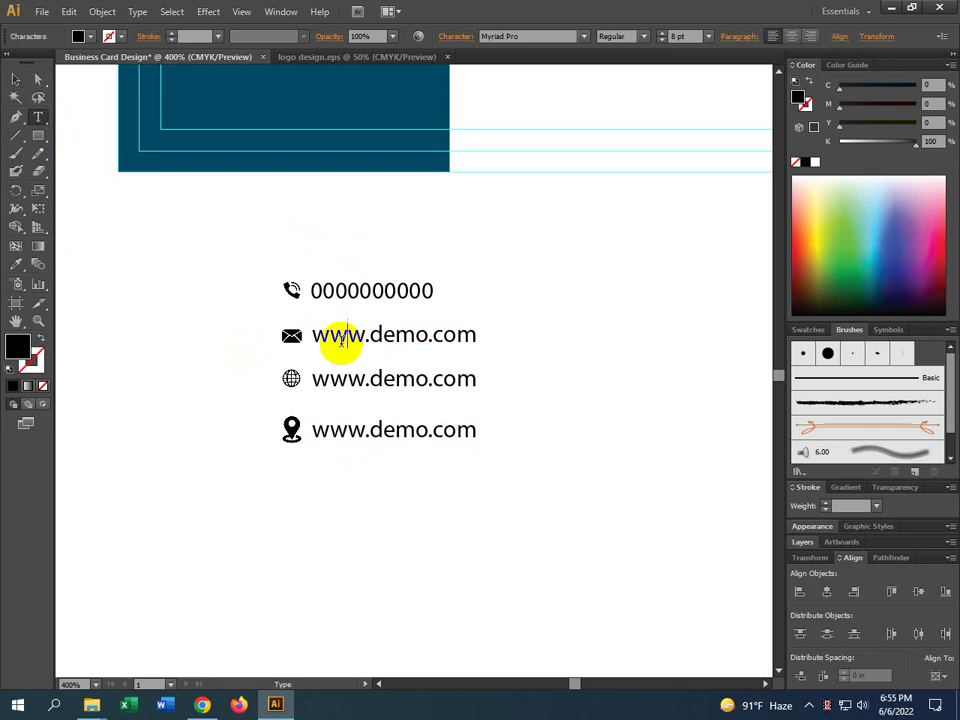
click(15, 79)
click(214, 336)
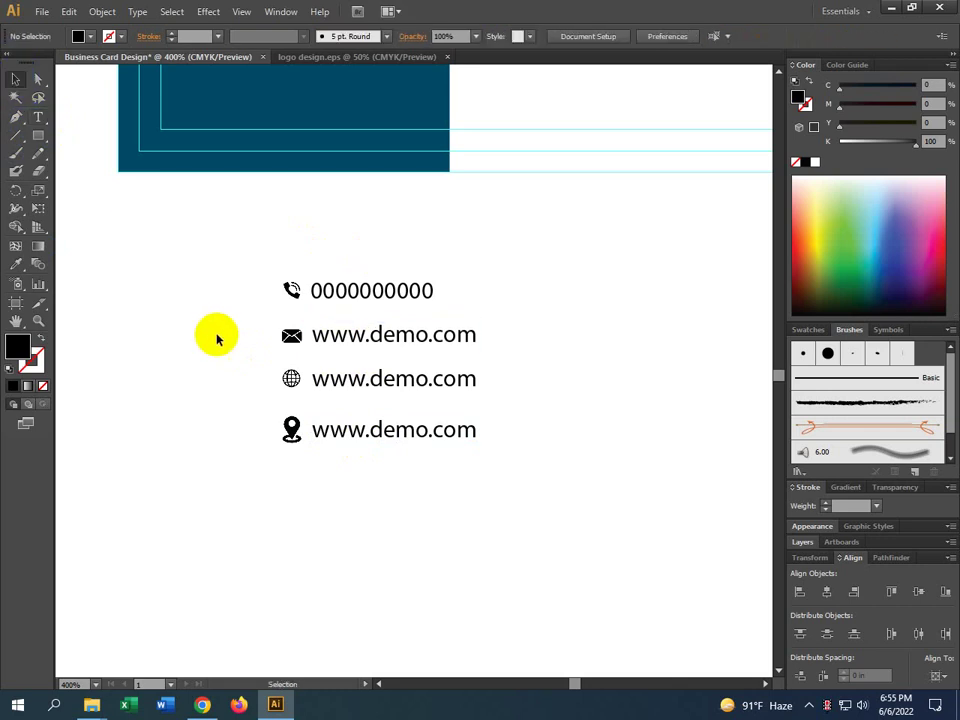
click(380, 340)
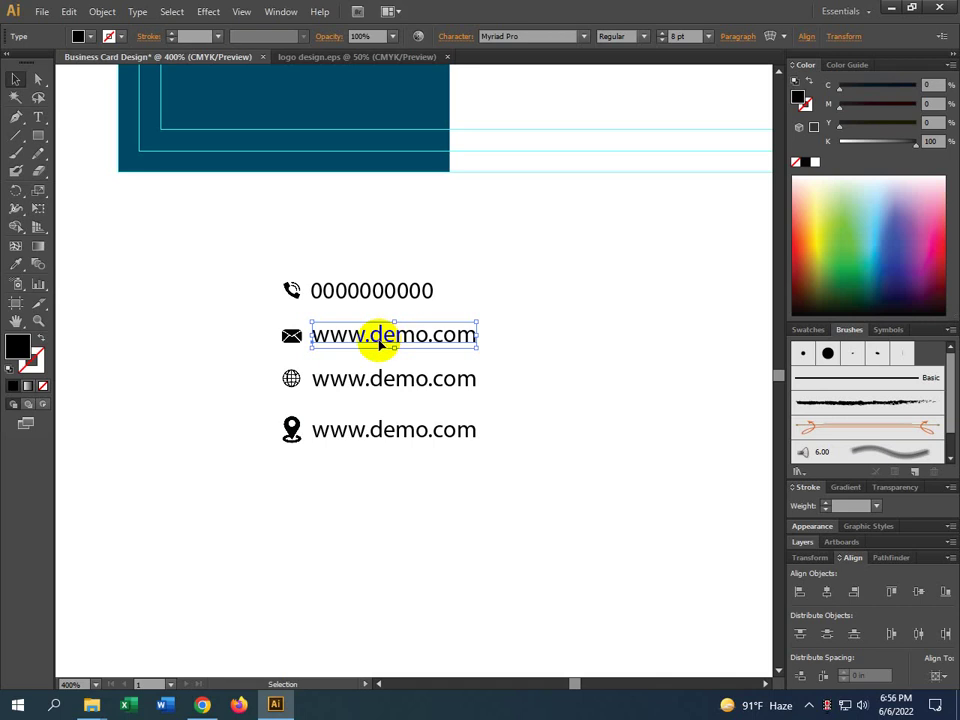
double_click(355, 336)
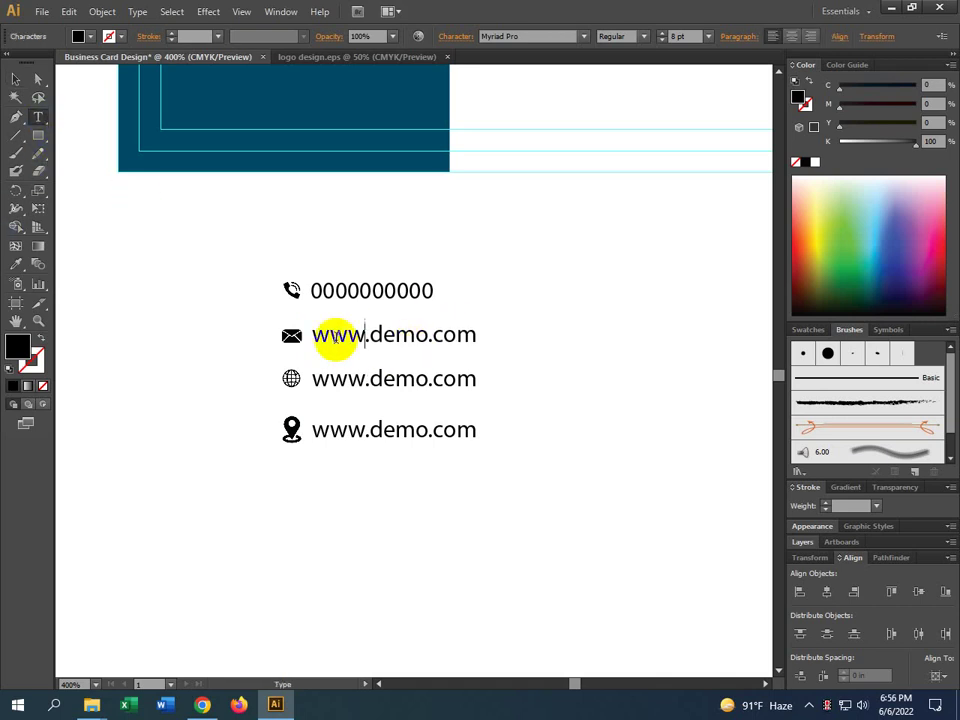
drag(281, 337, 163, 336)
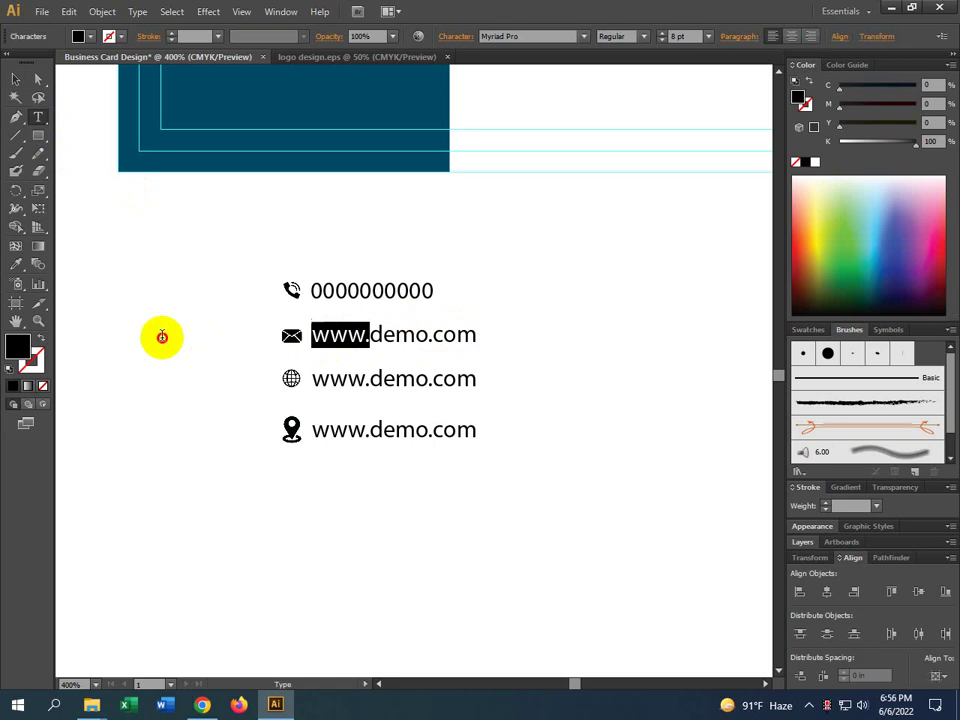
key(BackSpace)
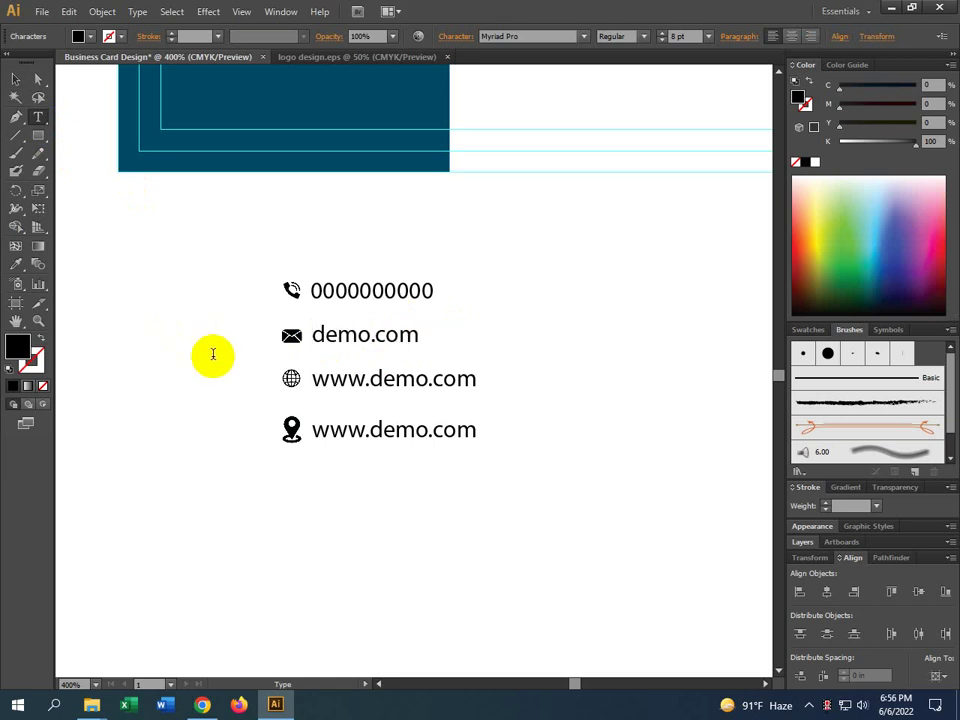
text(info)
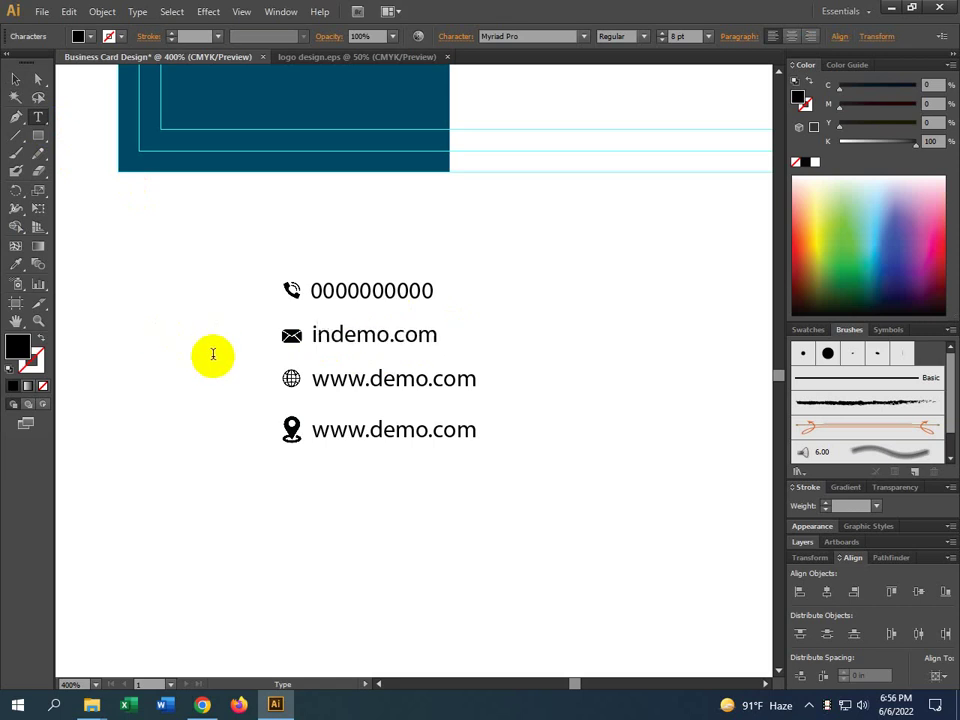
text(@)
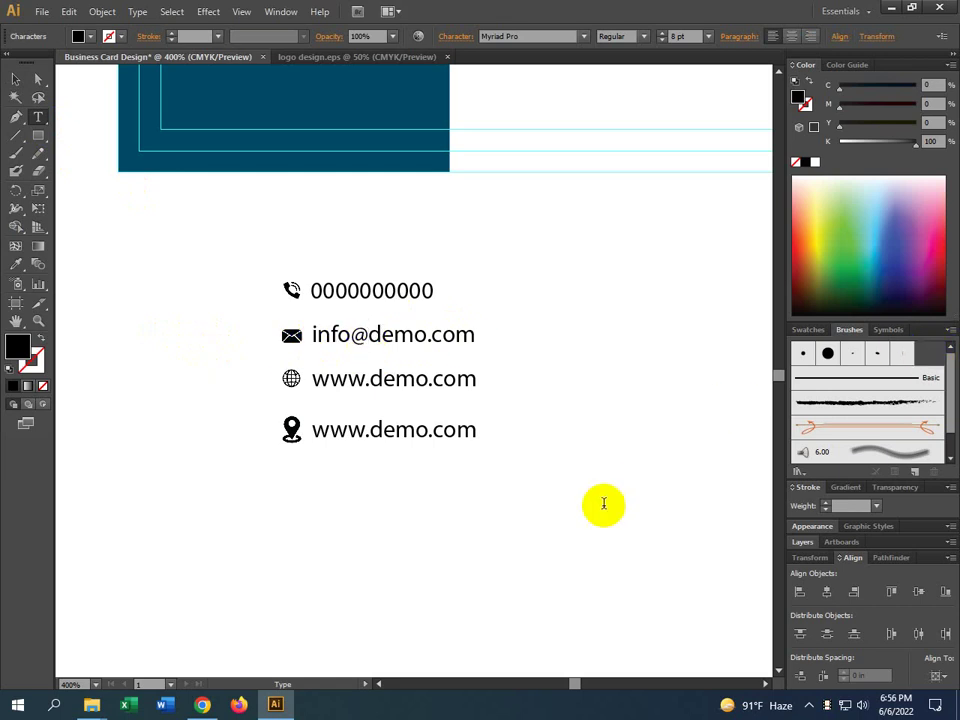
Replace the pin line's text with a street address
drag(476, 431, 149, 431)
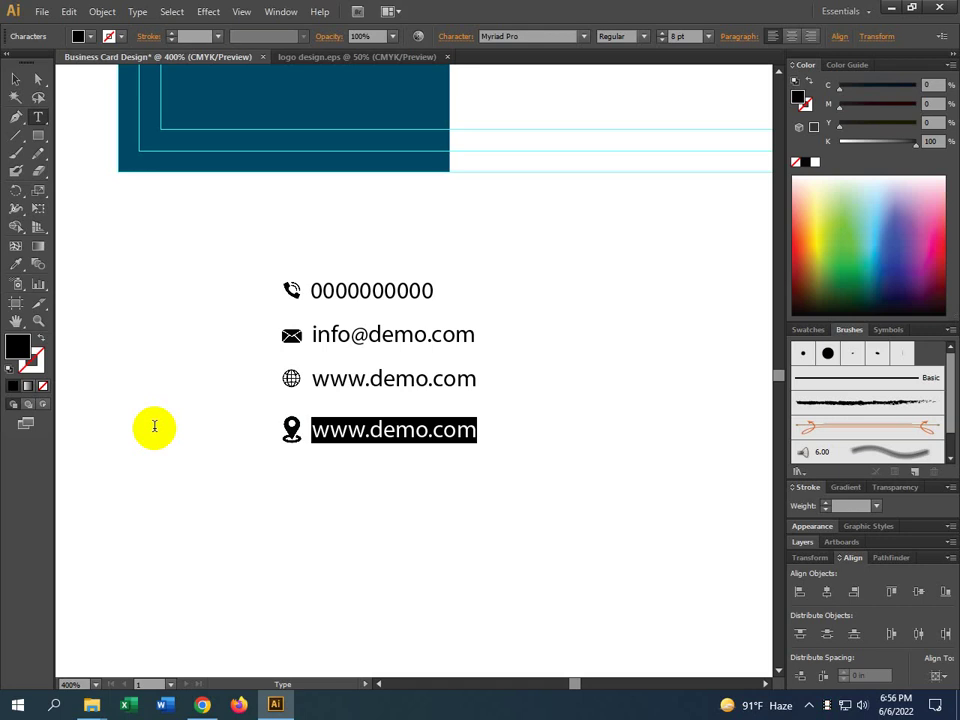
text(H)
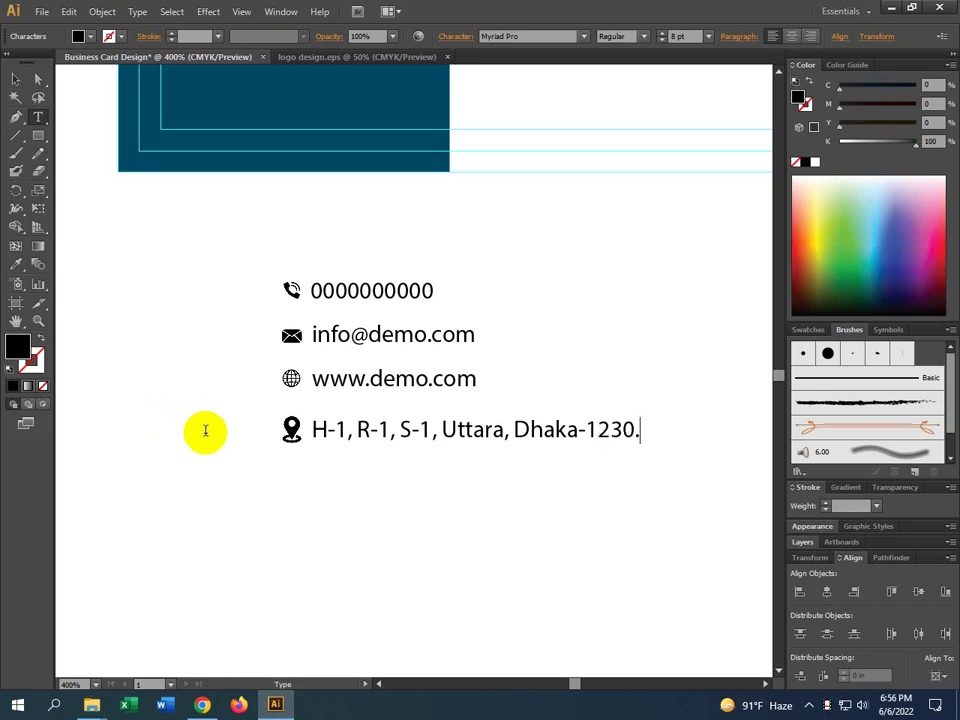
click(14, 80)
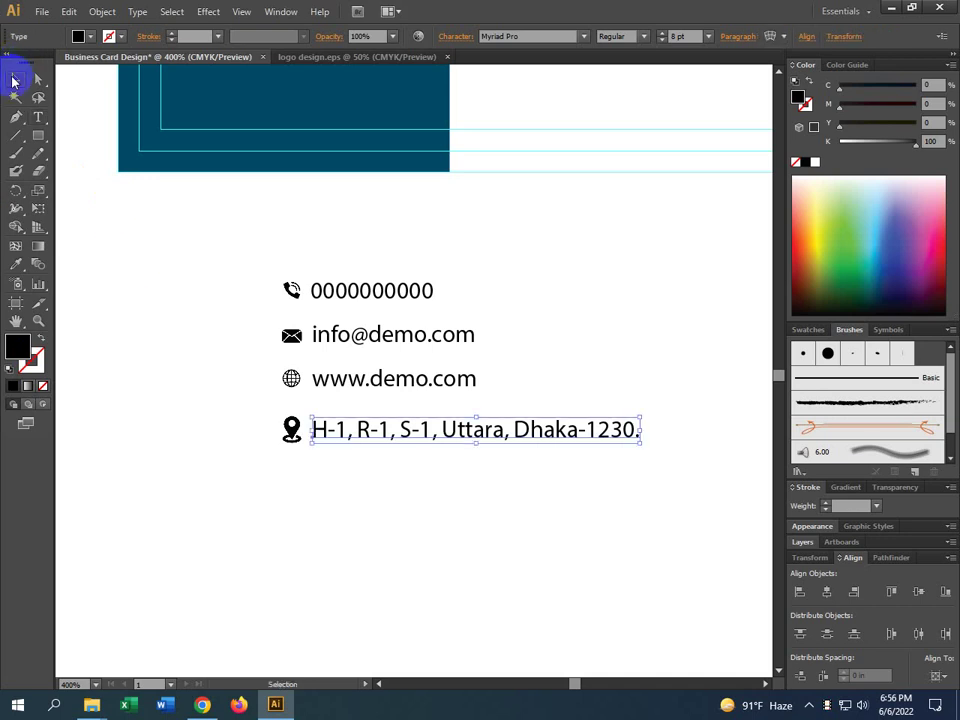
Zoom in and shrink the location pin icon slightly
scroll(446, 559, right, 2)
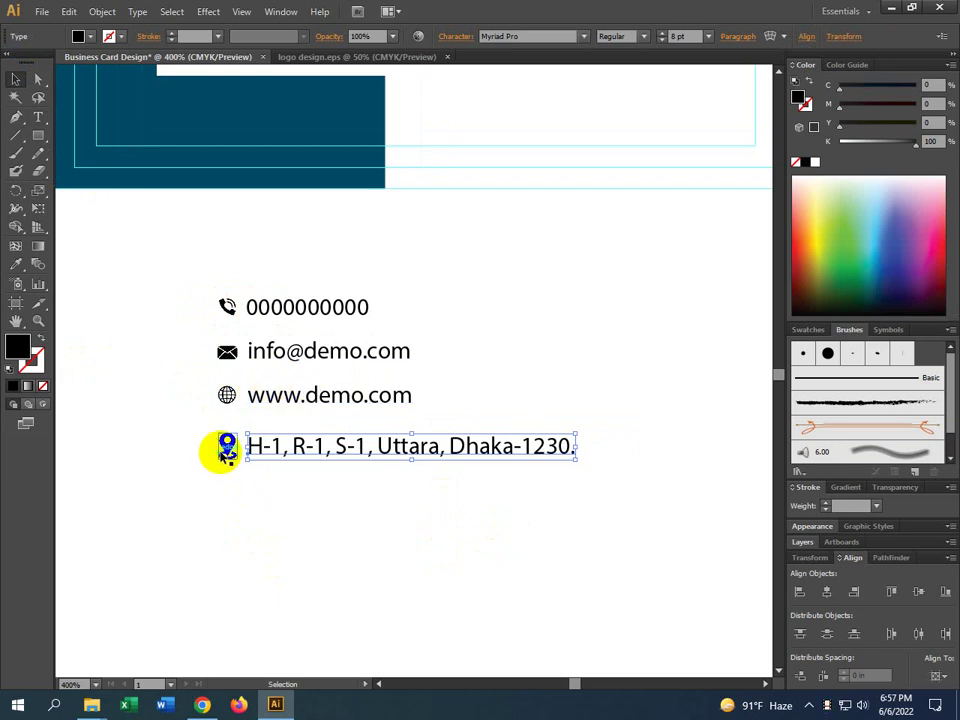
scroll(228, 455, up, 3)
key(ctrl+shift+a)
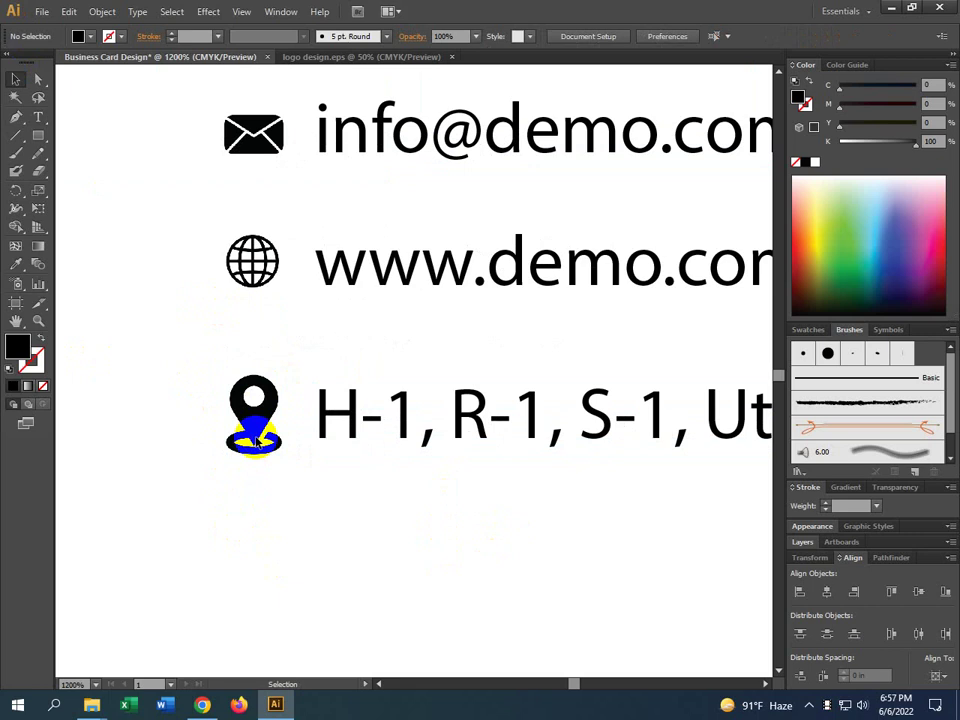
scroll(250, 455, down, 6)
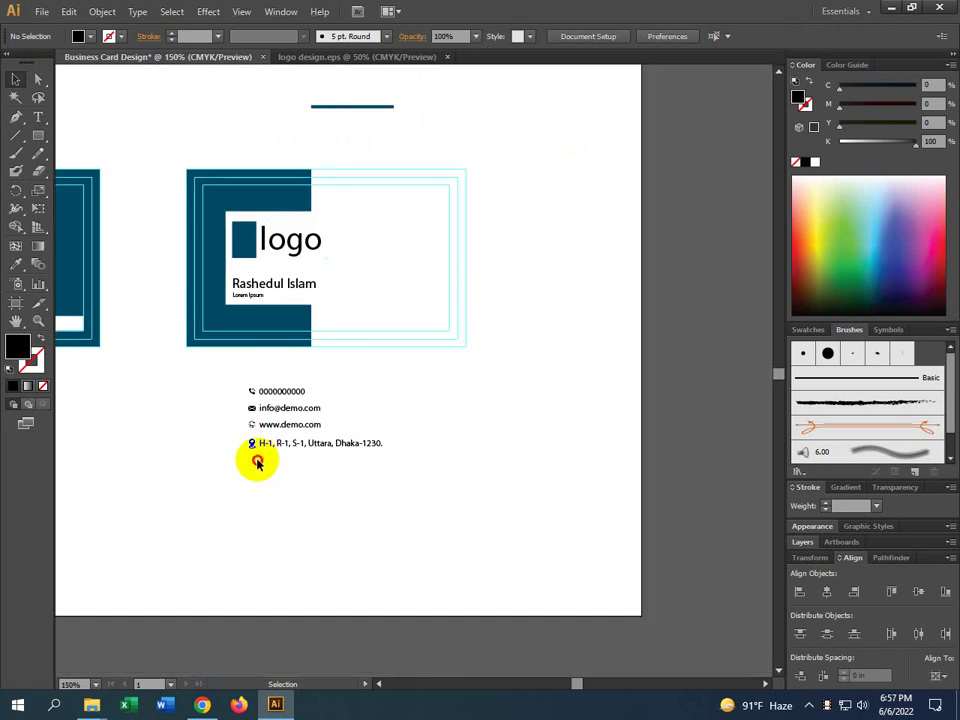
click(250, 443)
scroll(250, 443, up, 6)
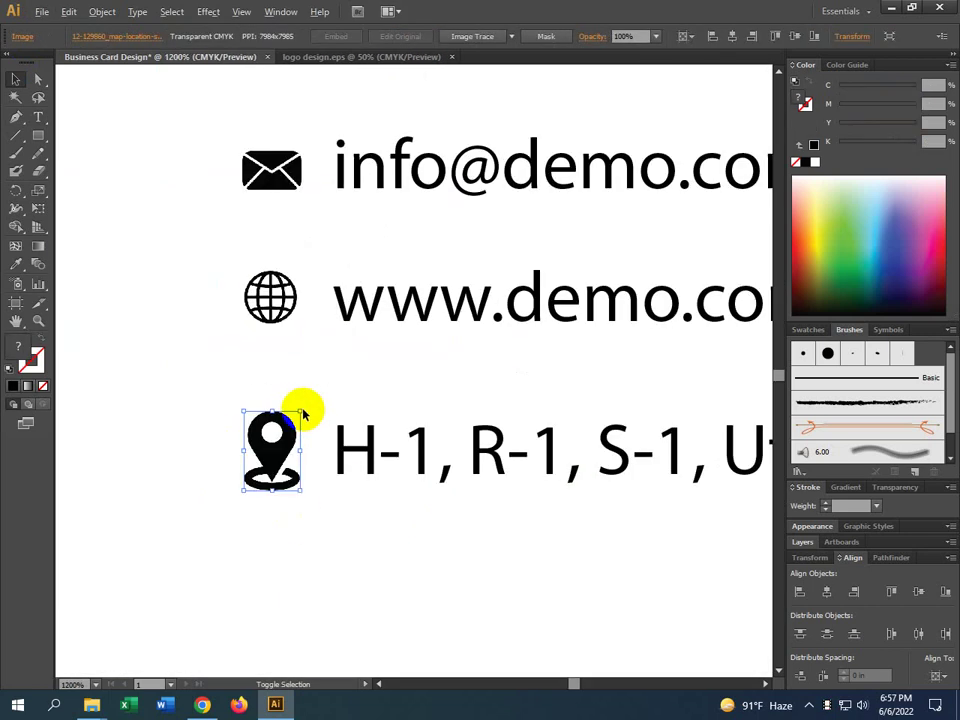
drag(302, 404, 296, 422)
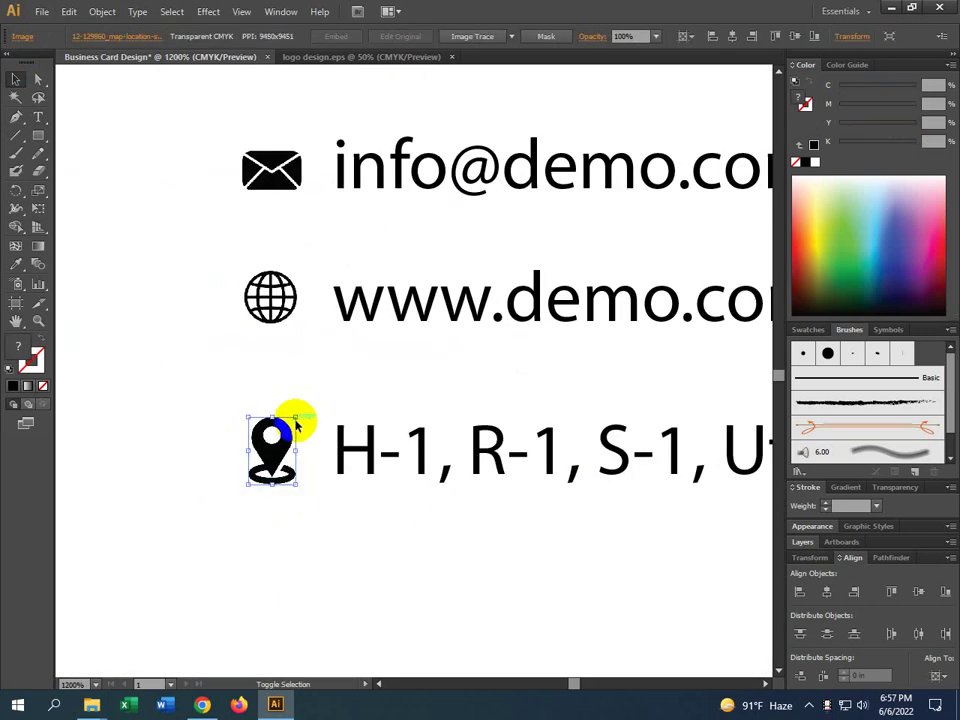
click(317, 536)
scroll(317, 538, down, 3)
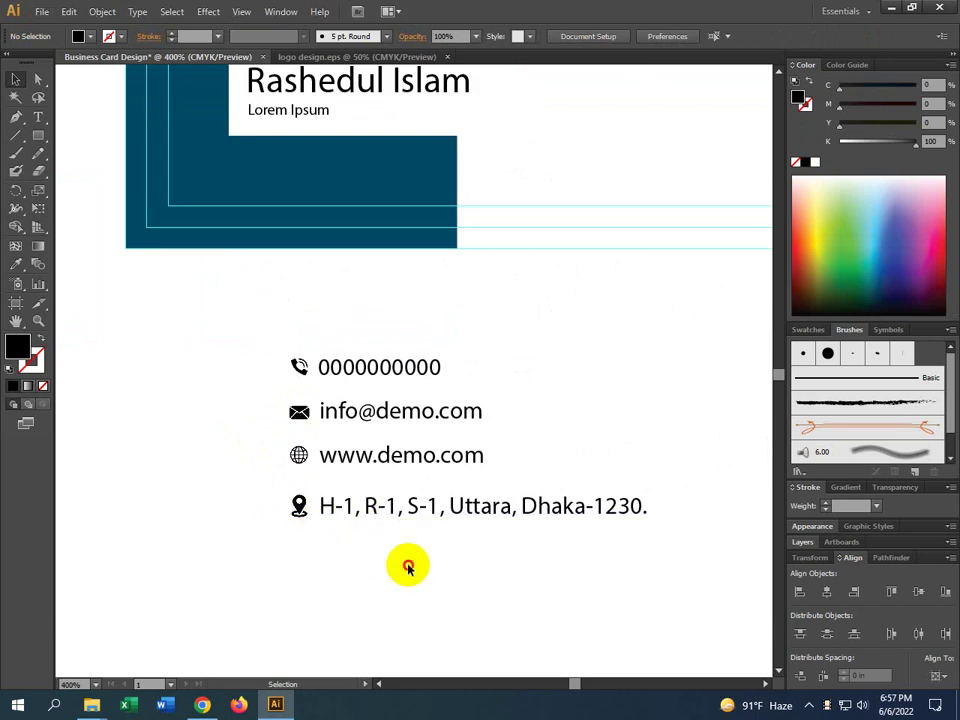
Check the address, website, e-mail and phone rows by selecting each in turn
drag(408, 565, 274, 507)
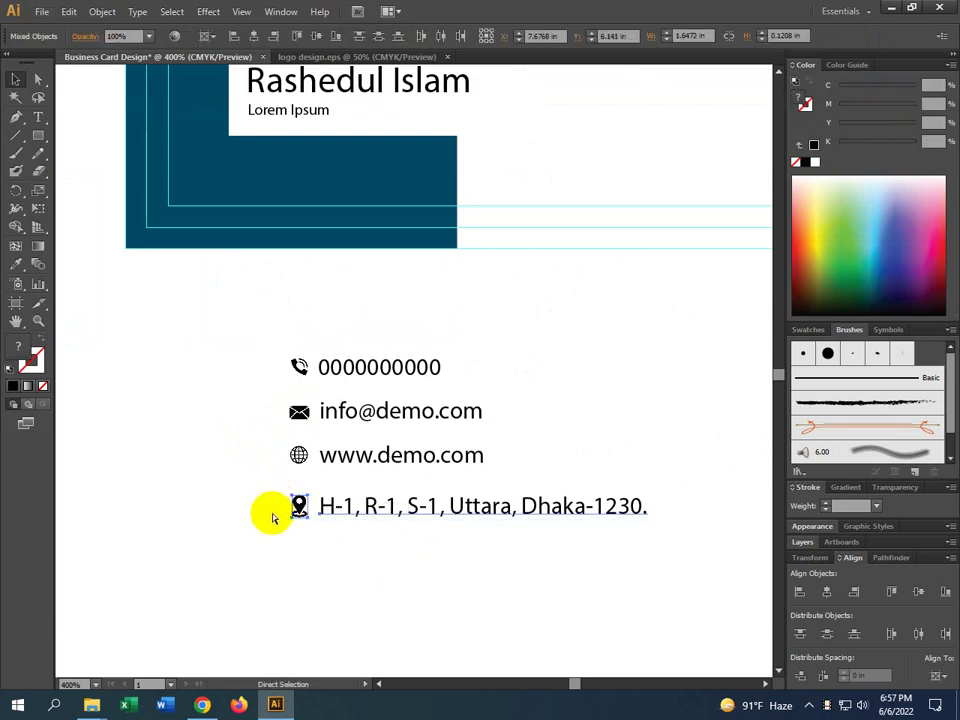
click(370, 464)
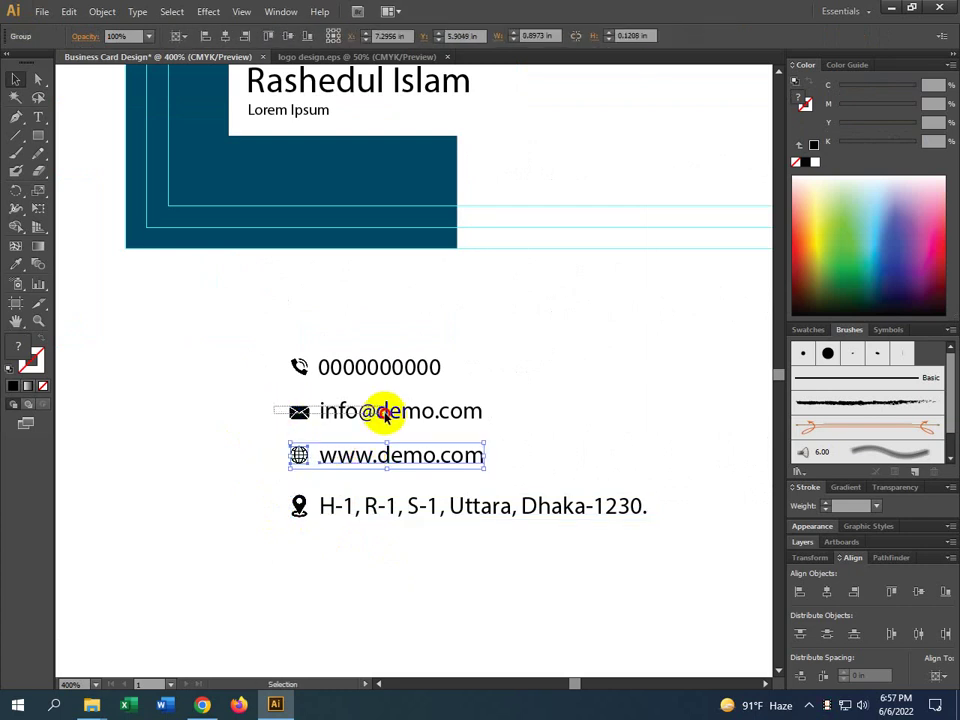
click(385, 415)
drag(251, 345, 378, 384)
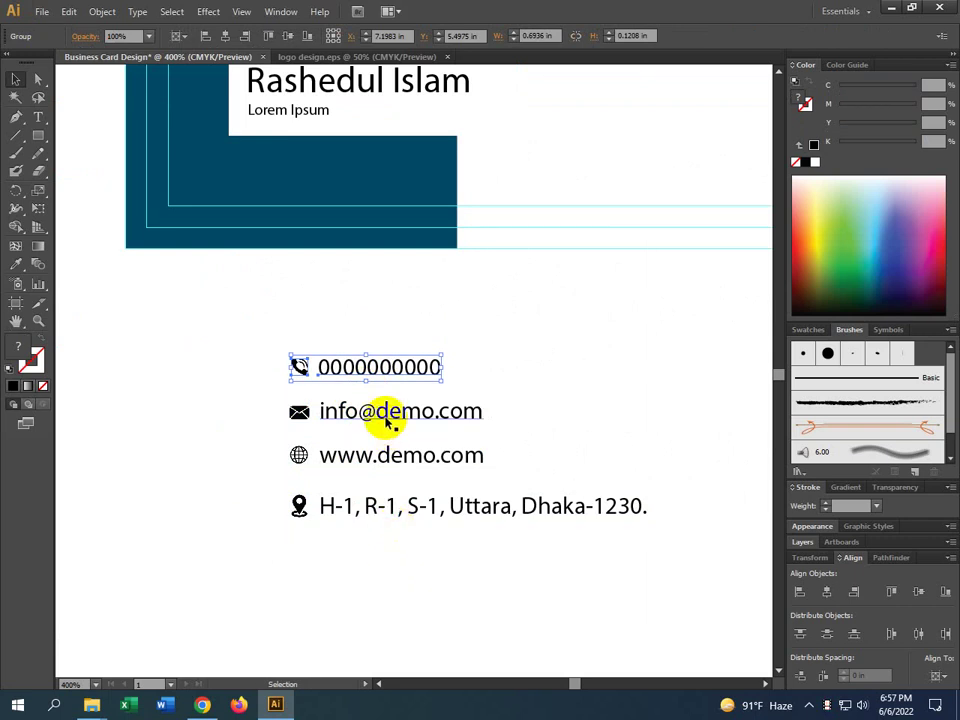
click(385, 421)
click(392, 460)
click(385, 507)
click(395, 570)
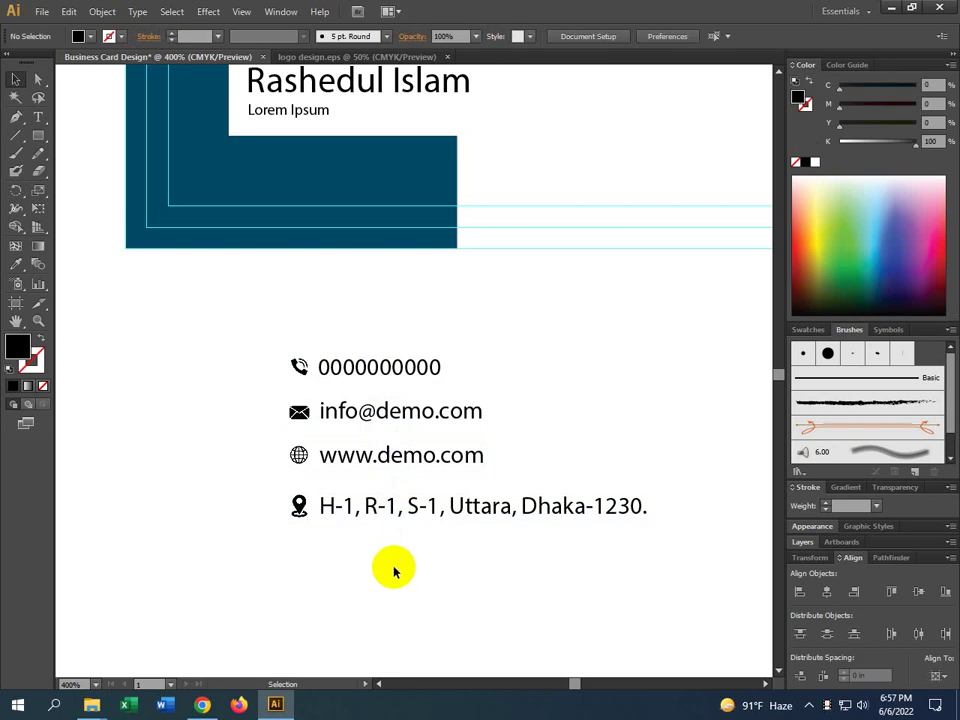
Nudge the phone and e-mail lines up, then raise the phone line once more
click(356, 420)
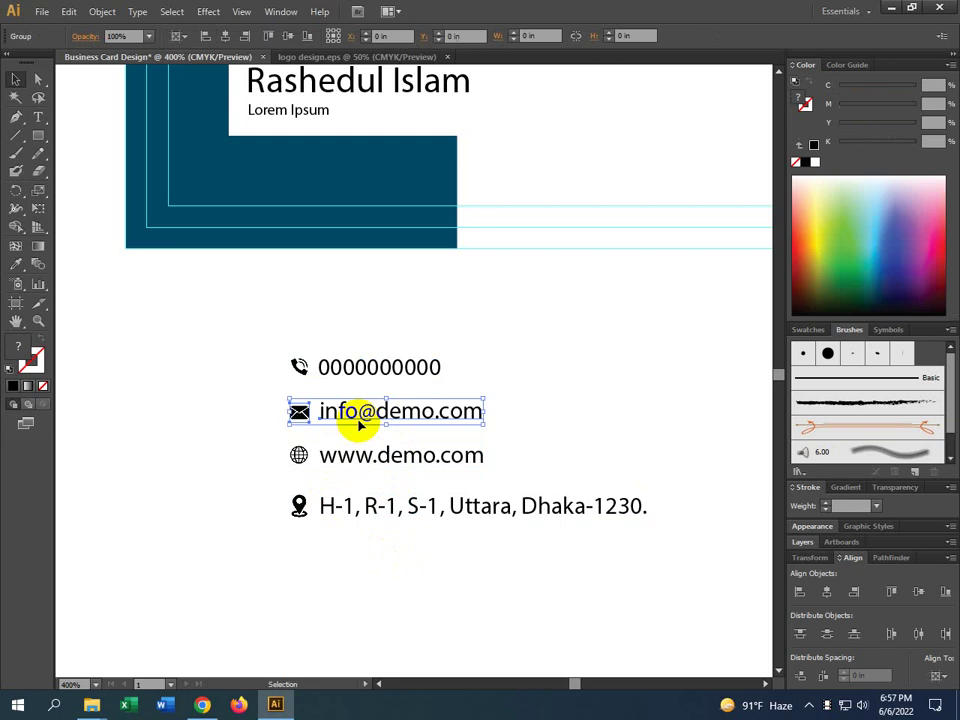
shift+click(365, 367)
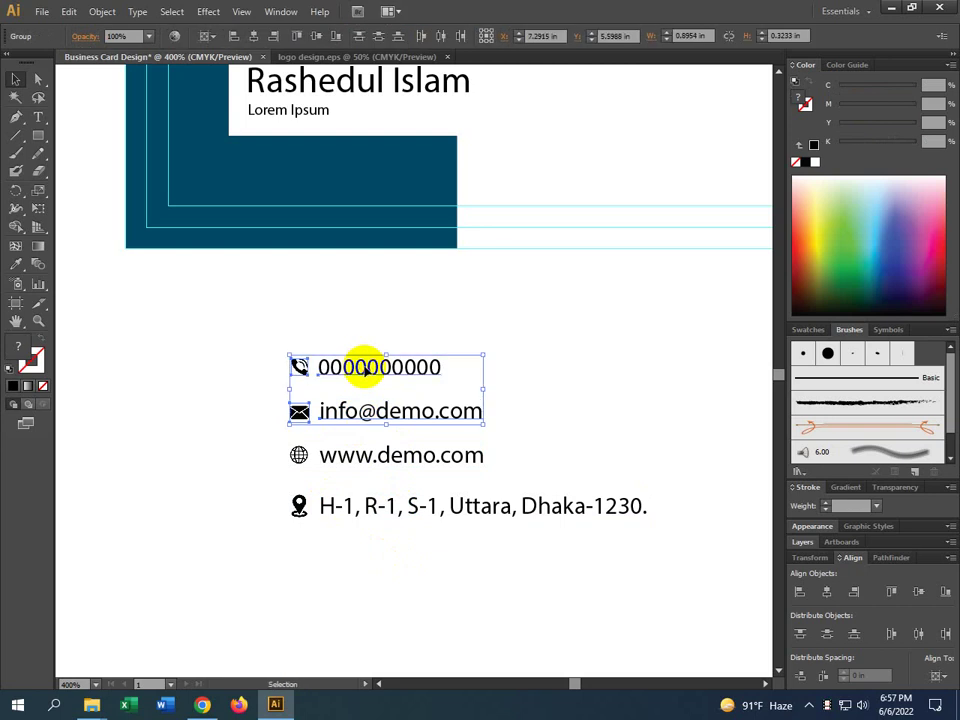
key(Up)
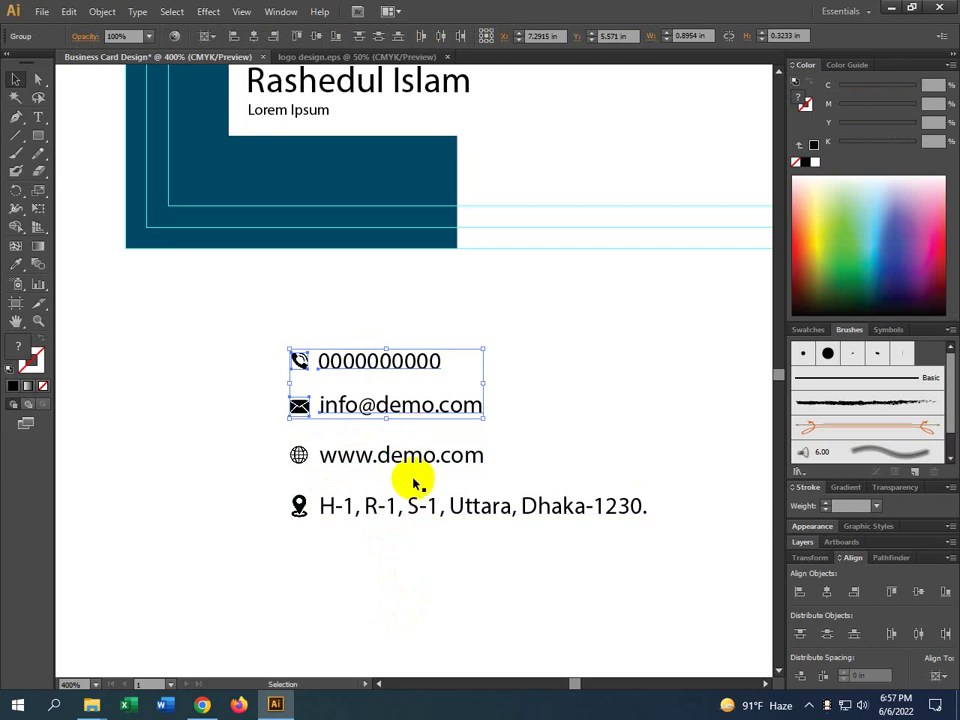
click(364, 371)
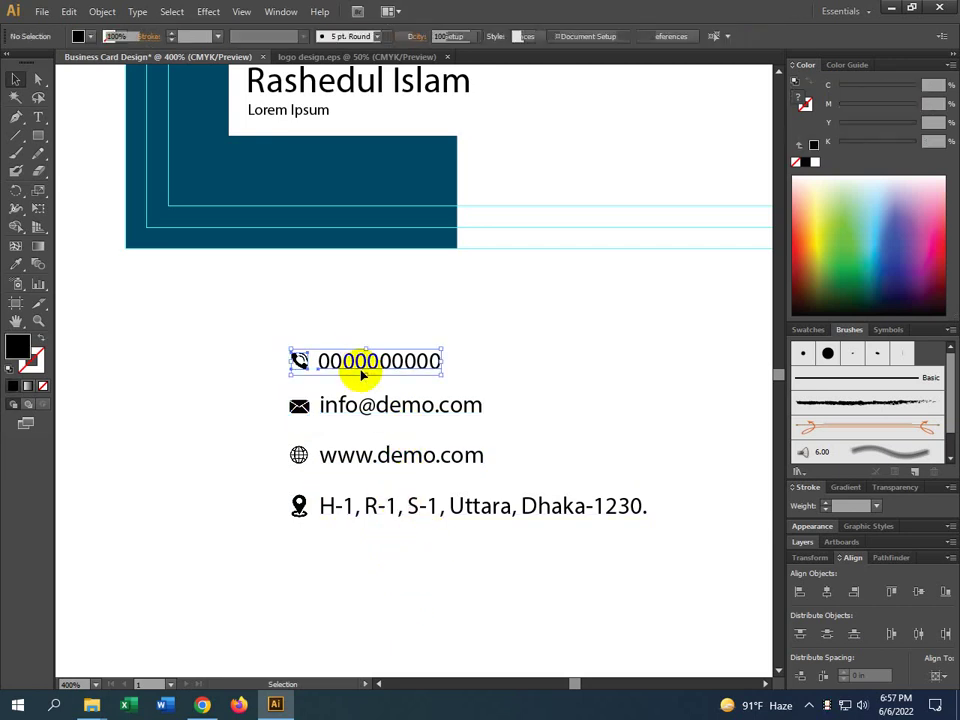
key(Up)
click(439, 557)
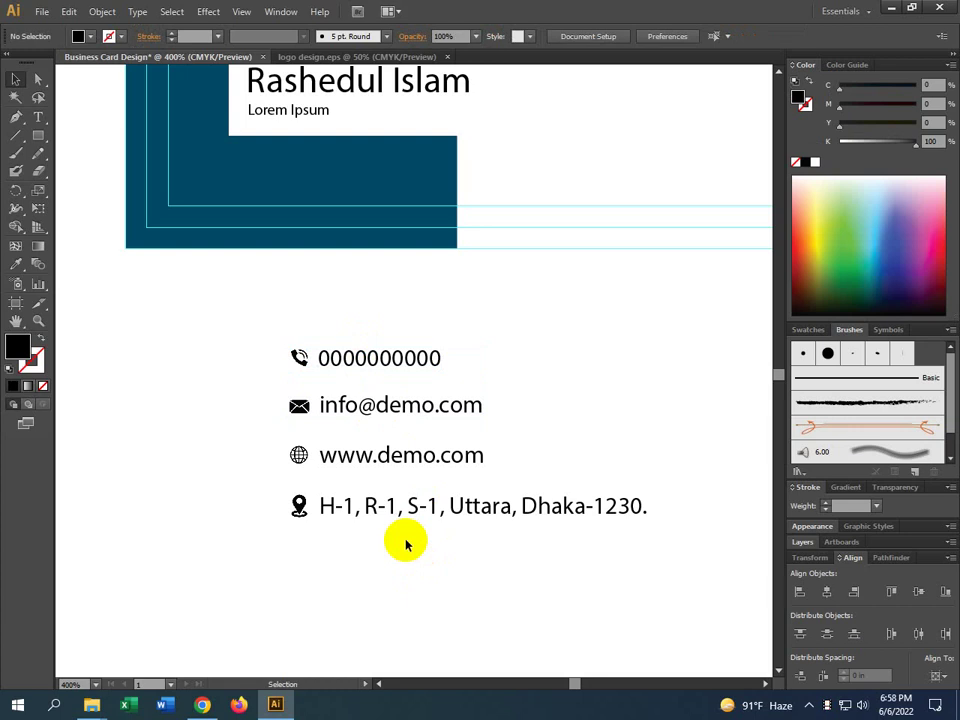
alt+scroll(405, 545, down, 1)
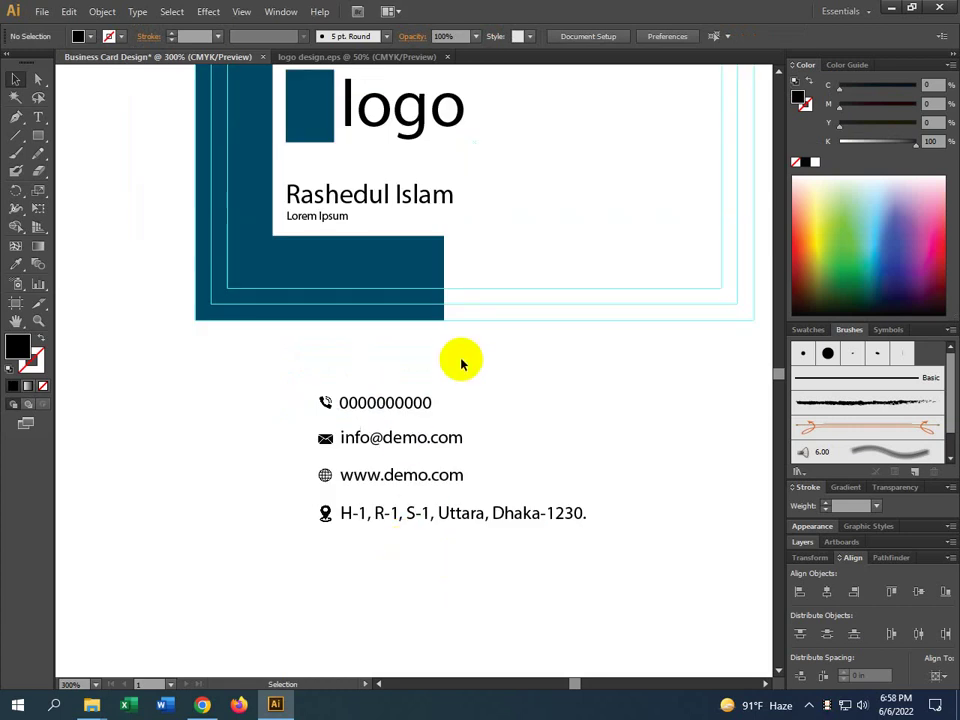
drag(461, 364, 333, 570)
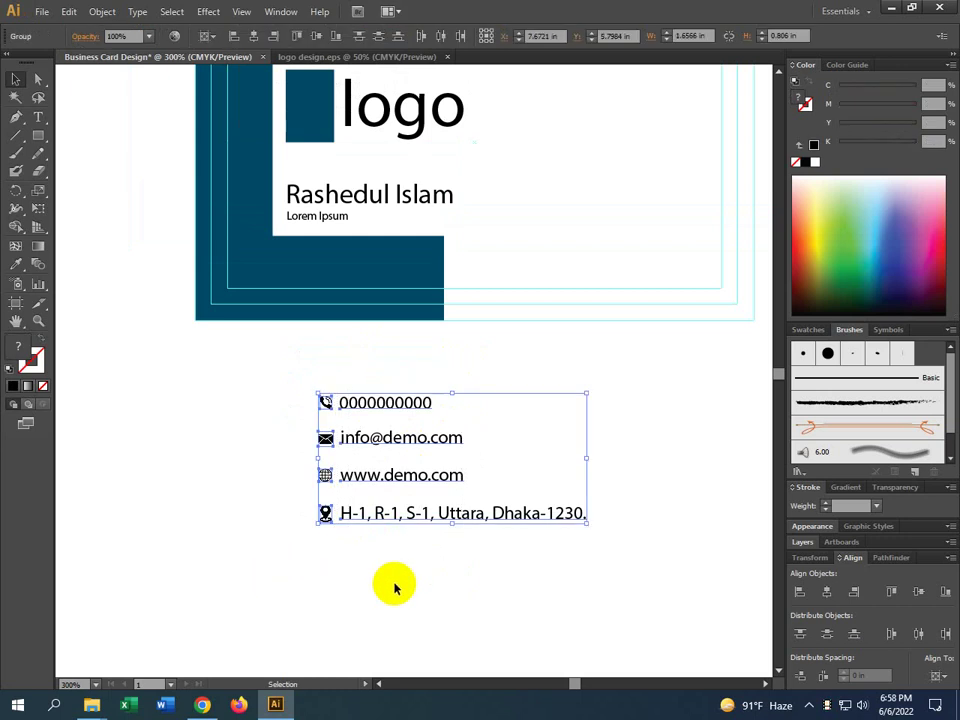
Move the contact block onto the card's white area beside the logo, widen it slightly, nudge down
drag(395, 588, 274, 664)
alt+scroll(227, 520, down, 1)
drag(246, 519, 370, 307)
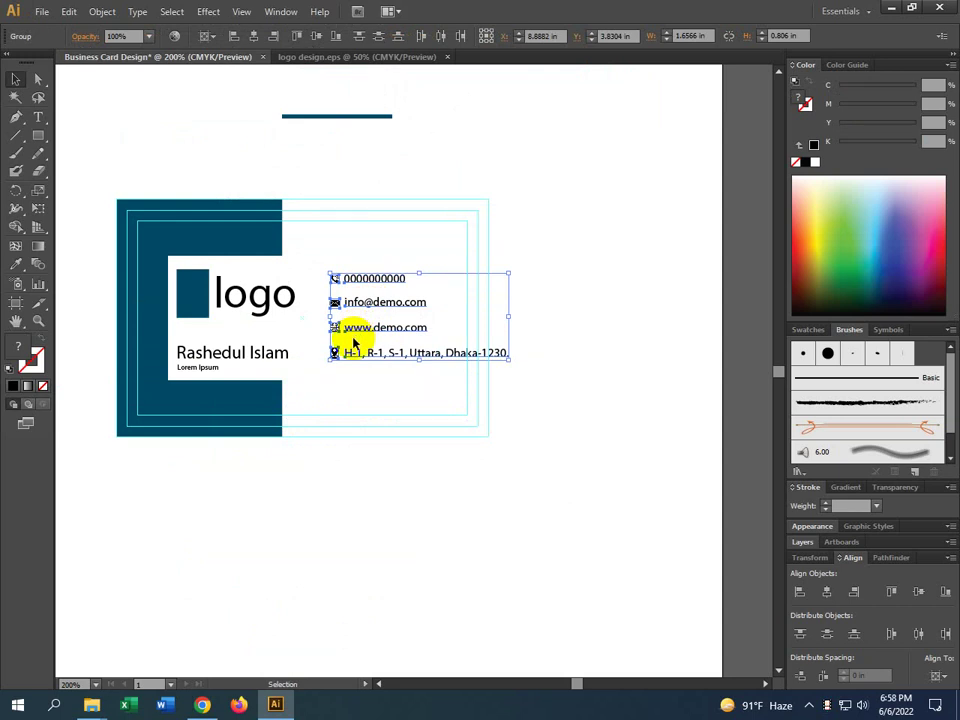
drag(510, 317, 546, 317)
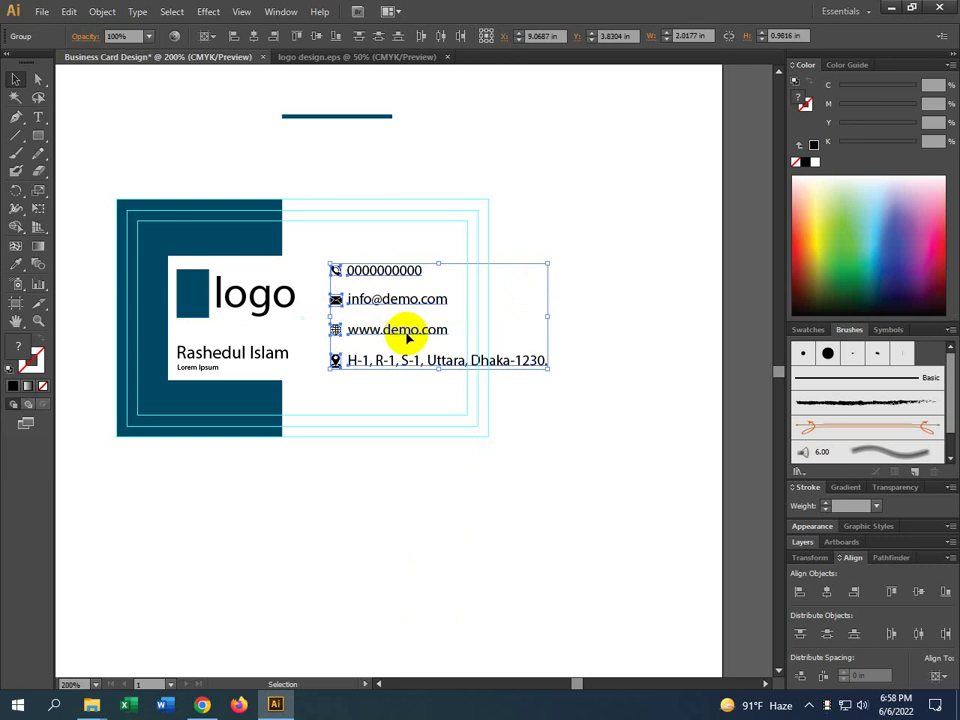
key(Down)
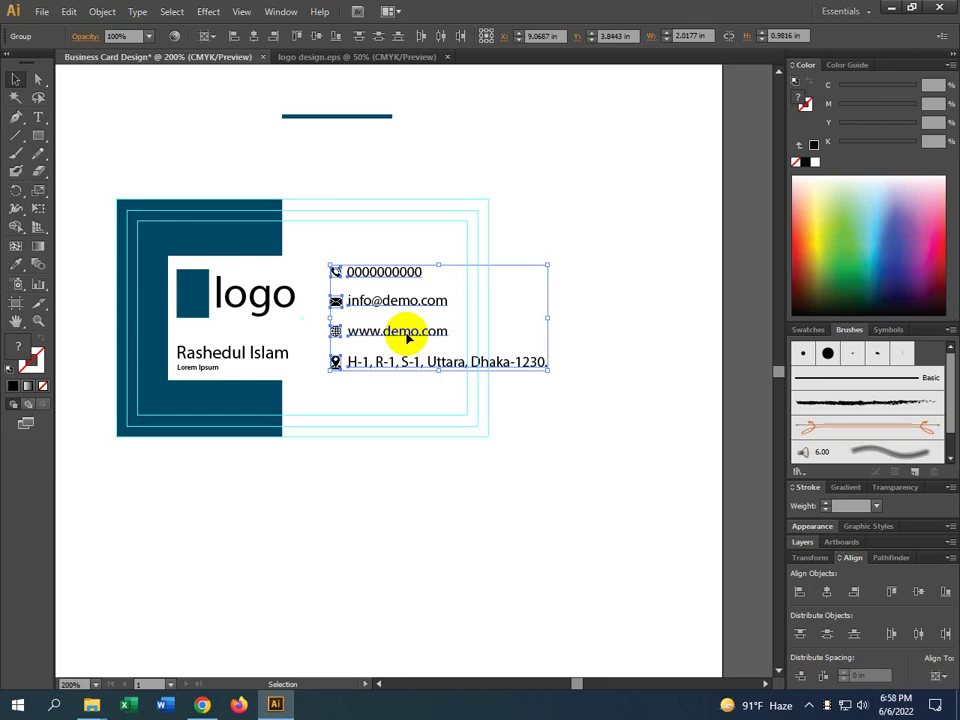
Enter the address group and select its text, then exit back to the Selection tool
click(501, 448)
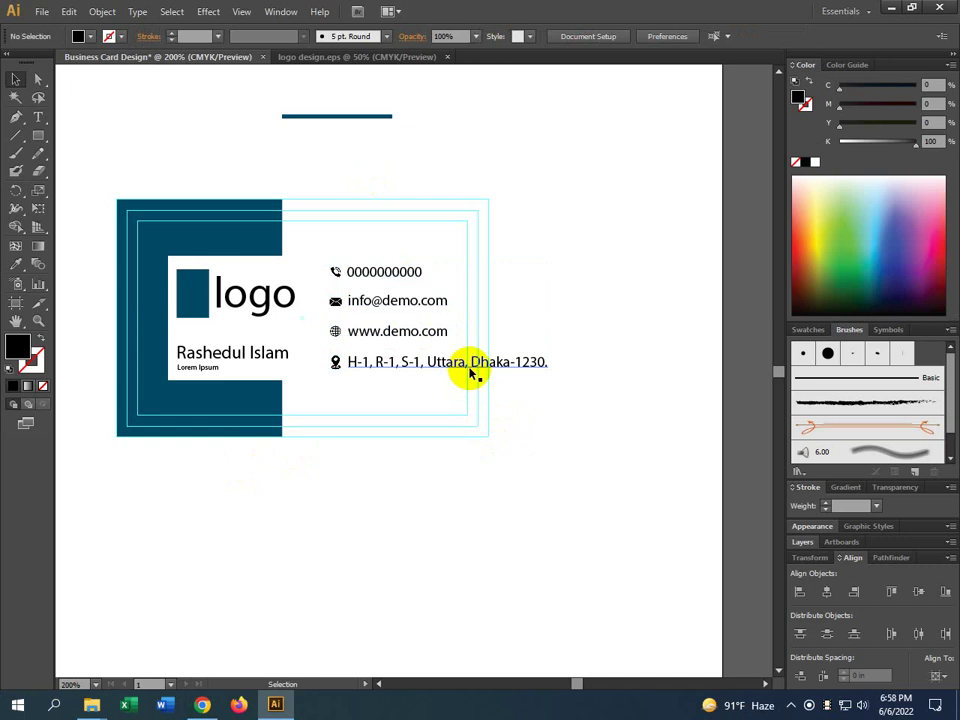
click(470, 366)
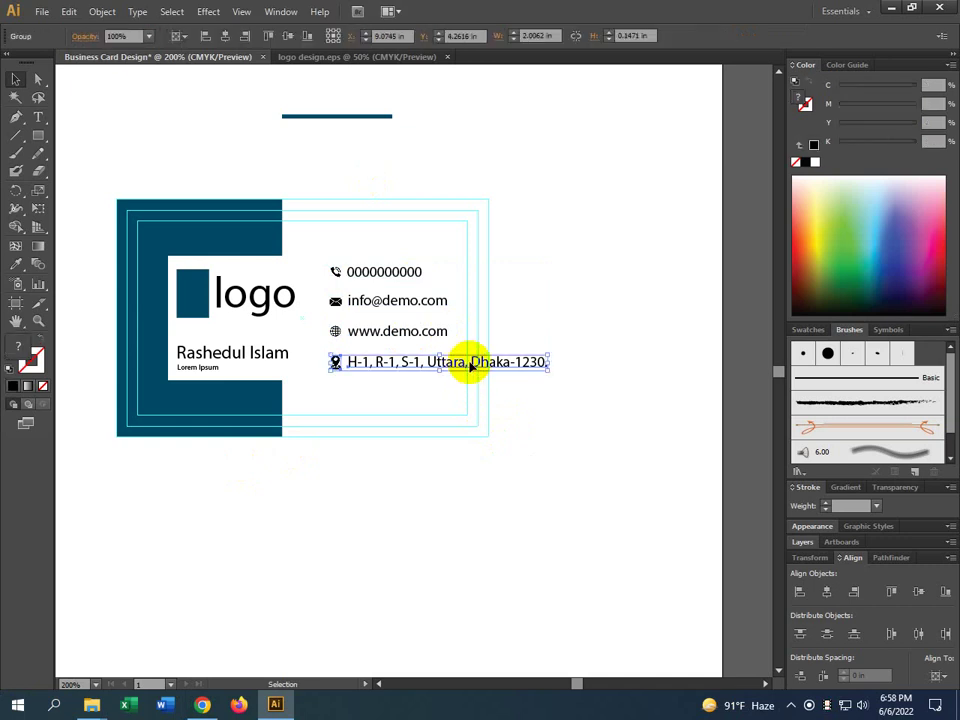
double_click(474, 368)
triple_click(476, 368)
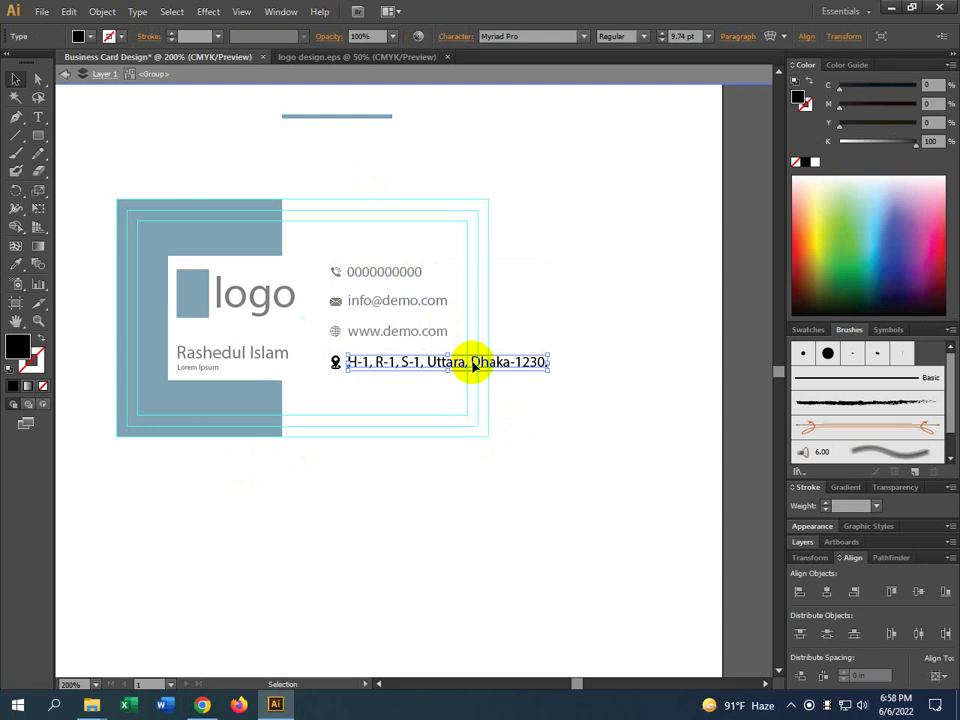
click(470, 362)
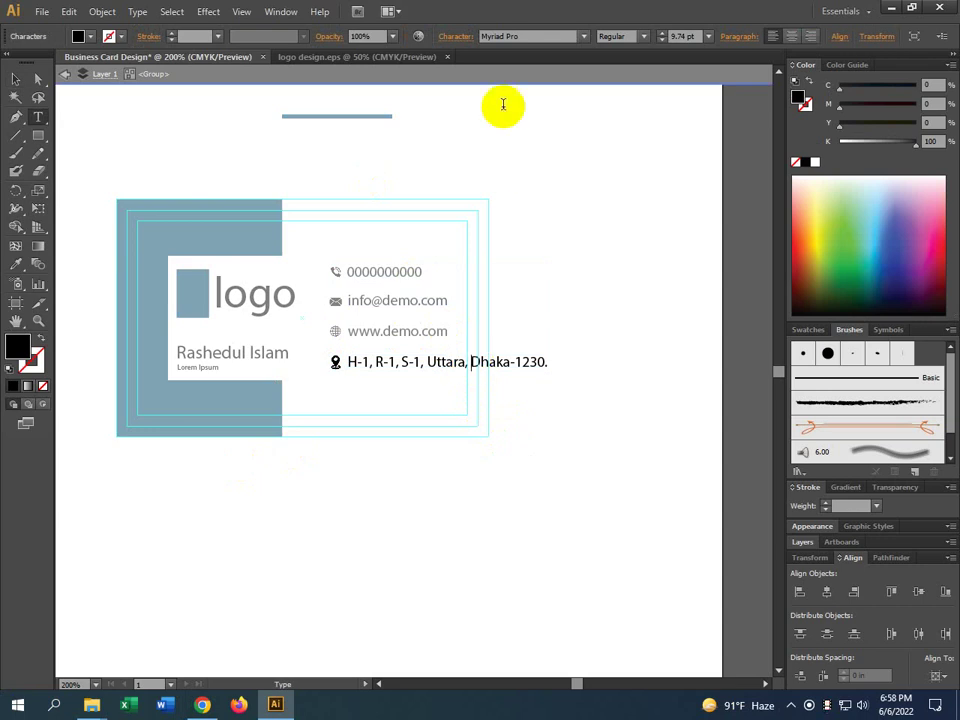
key(Escape)
click(15, 78)
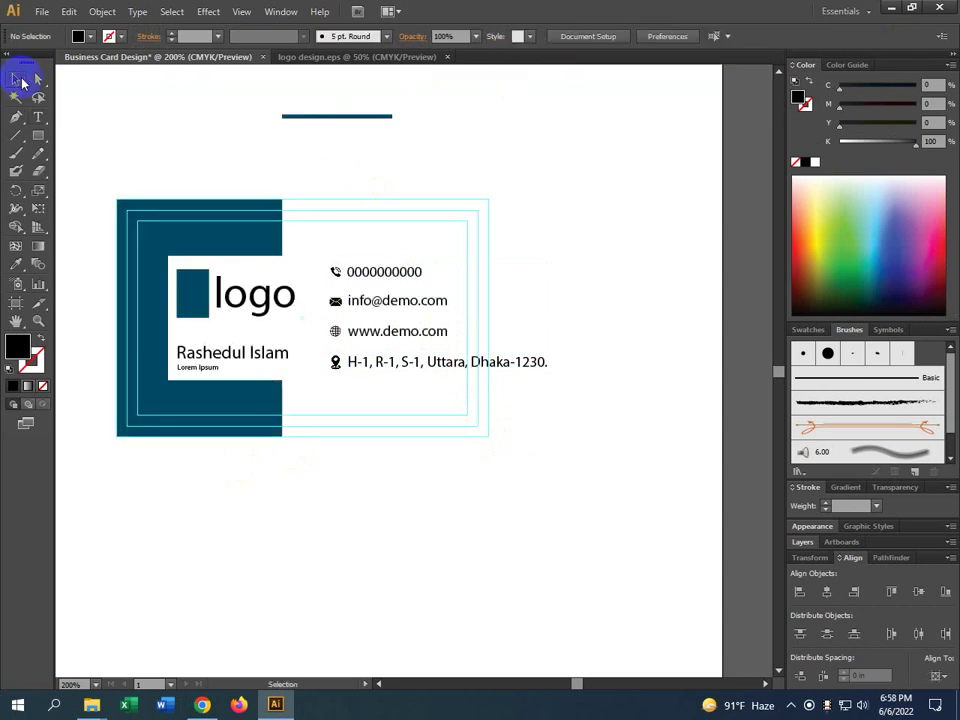
Ungroup the address text from its location pin
click(424, 366)
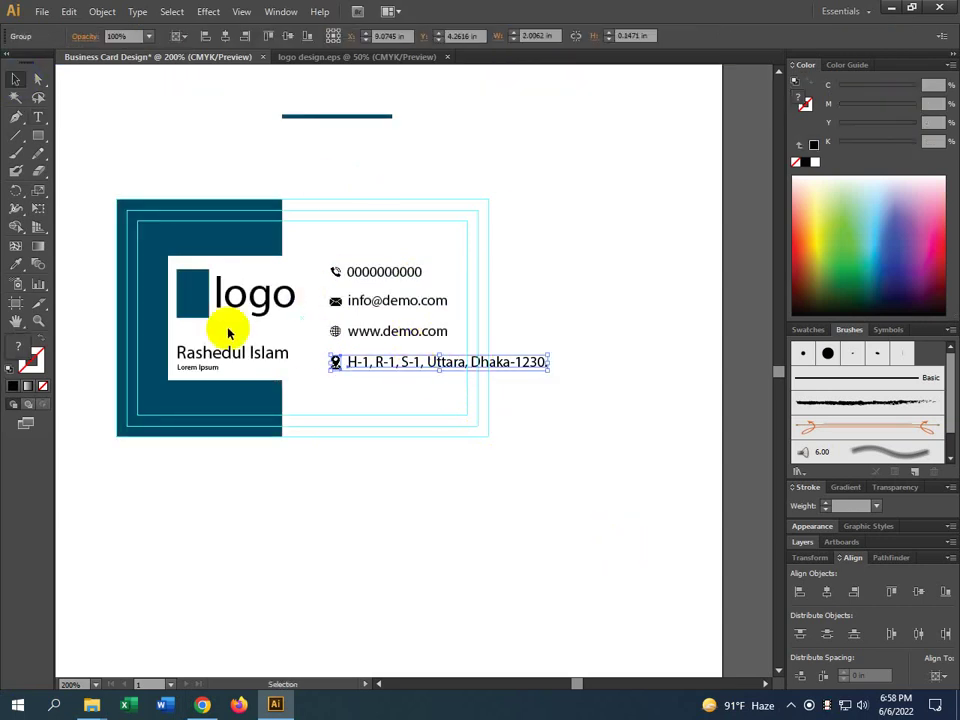
right_click(413, 368)
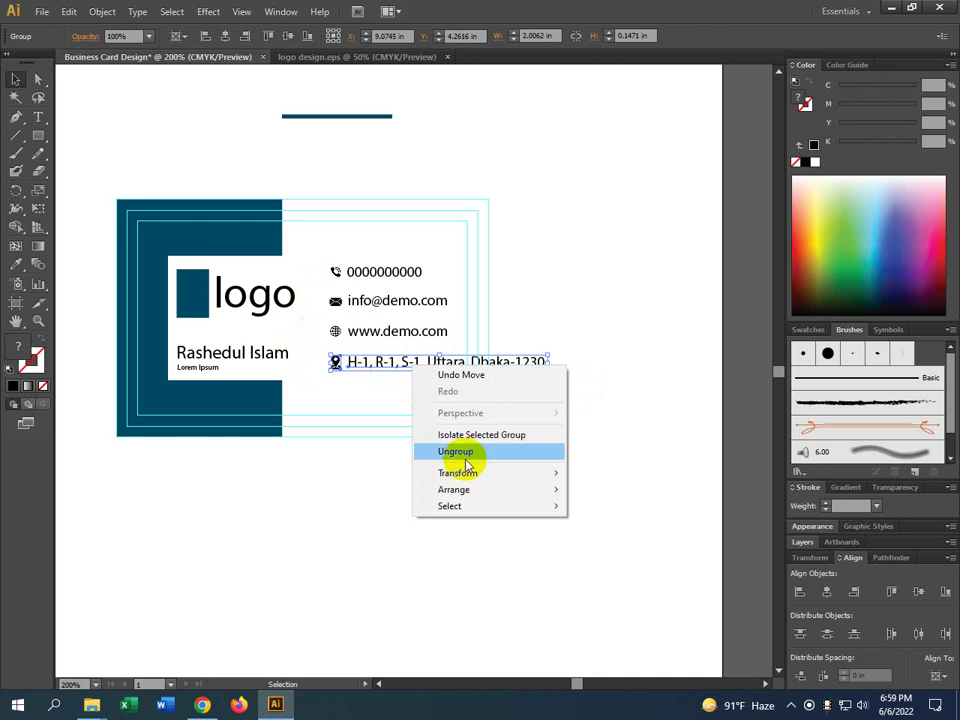
click(458, 452)
click(456, 465)
Try splitting the address onto two lines, revert it, then isolate the address group
double_click(466, 364)
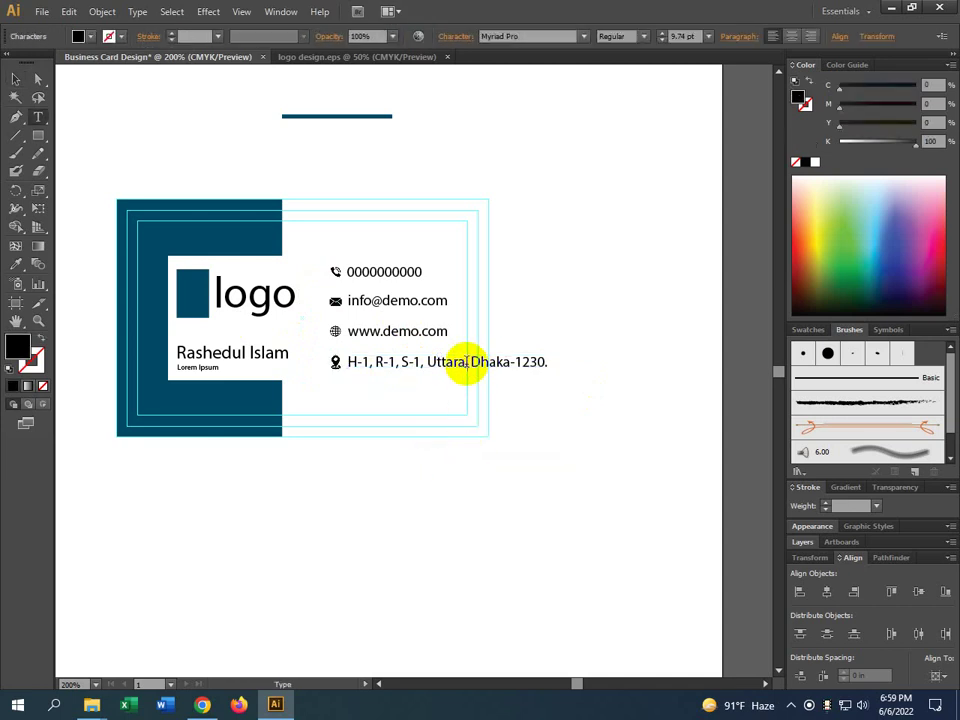
key(Return)
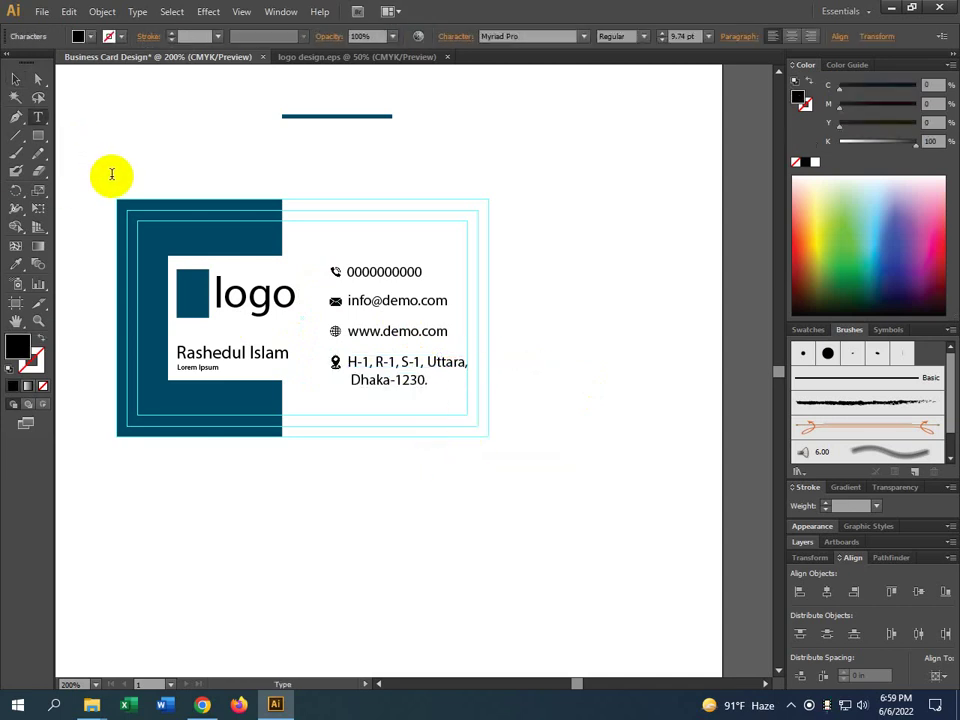
key(BackSpace)
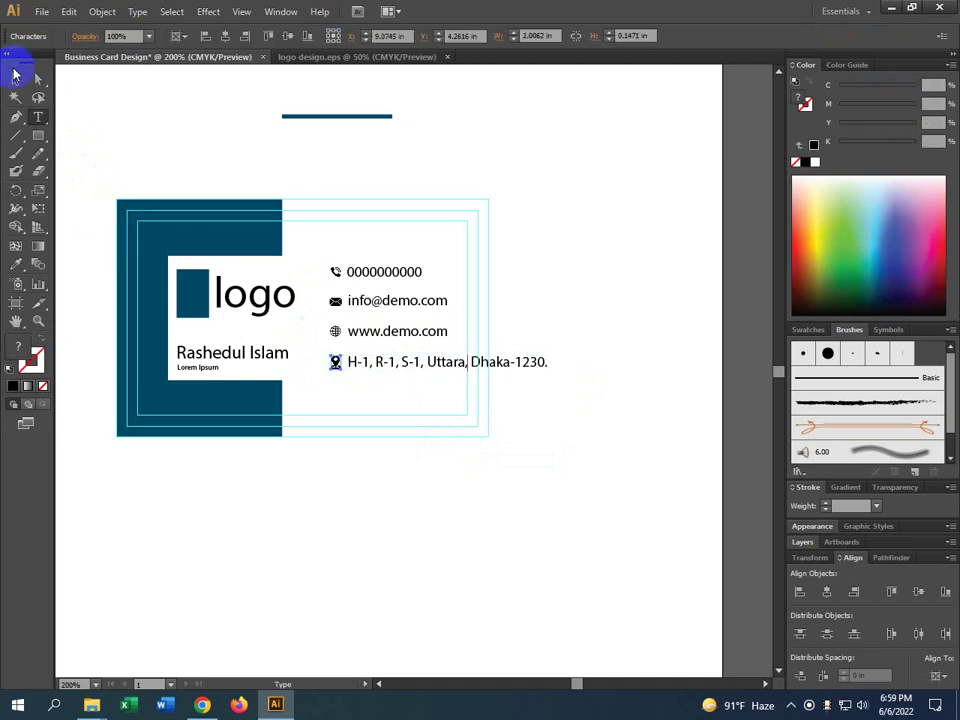
click(15, 79)
click(551, 566)
click(407, 365)
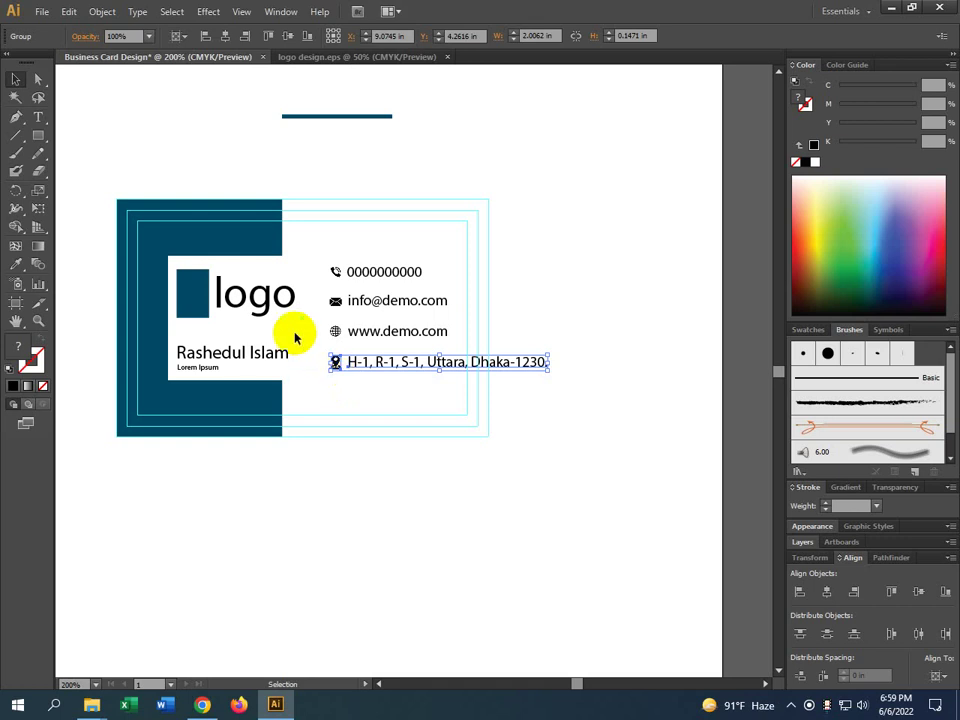
click(470, 366)
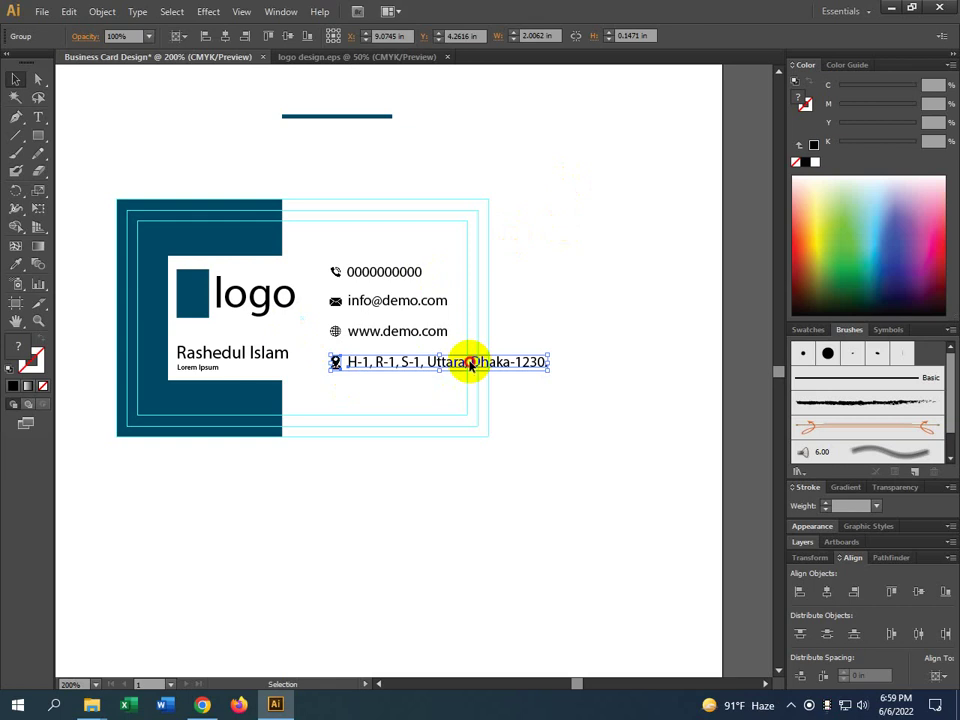
double_click(470, 366)
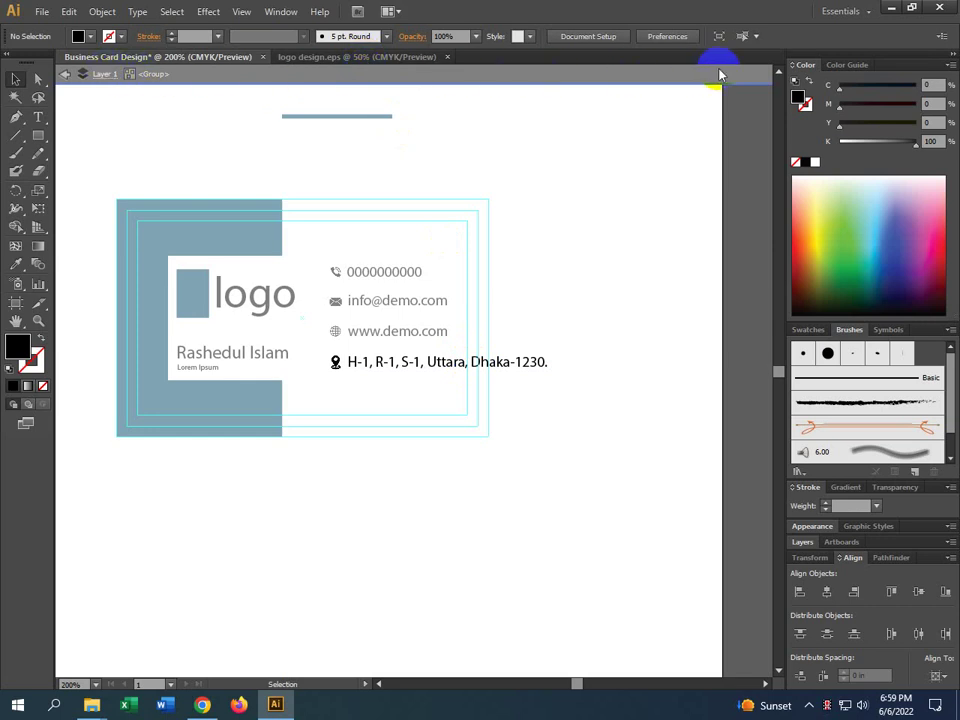
click(414, 367)
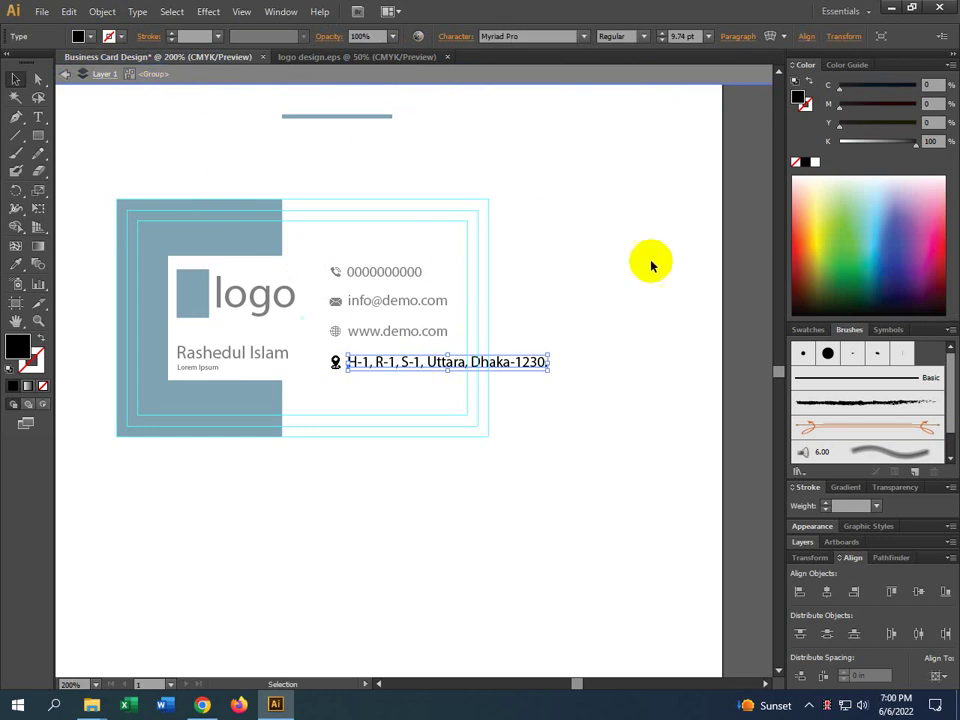
double_click(468, 365)
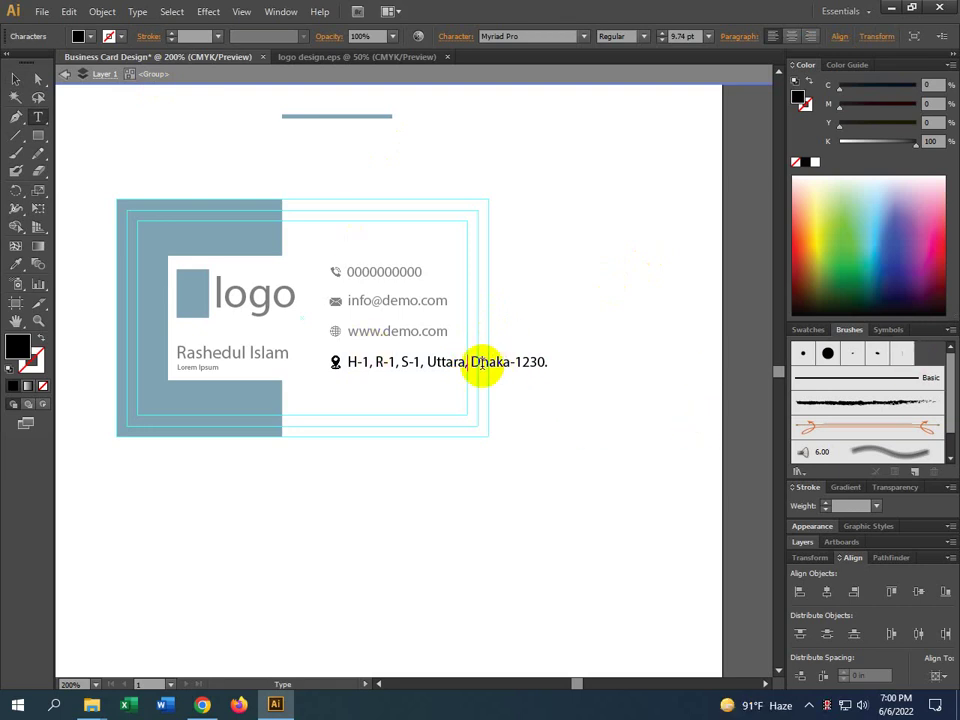
key(BackSpace)
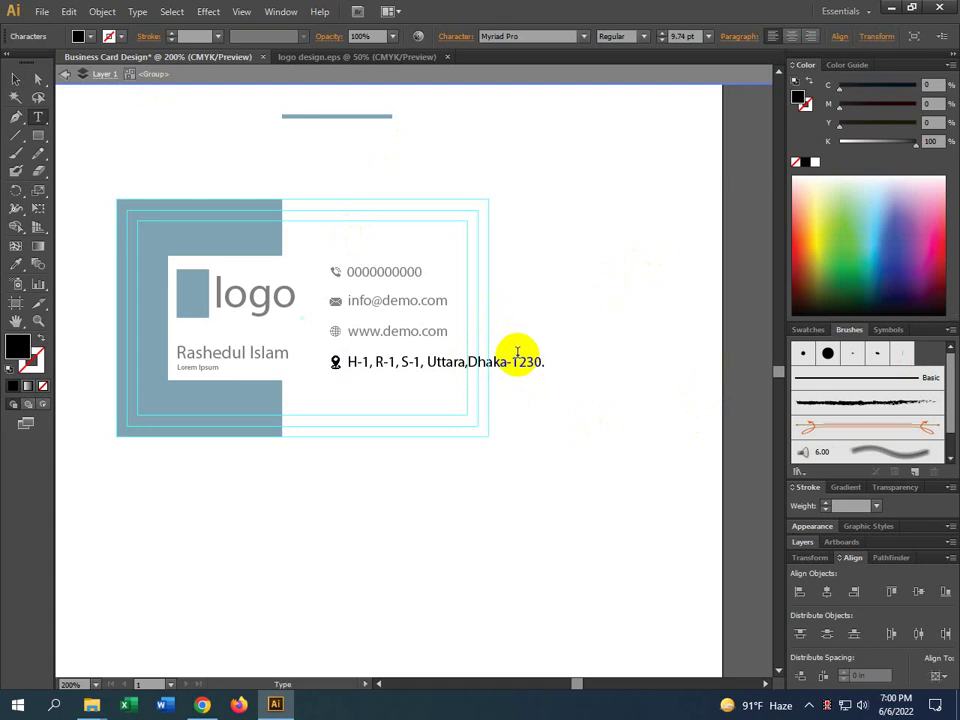
key(Return)
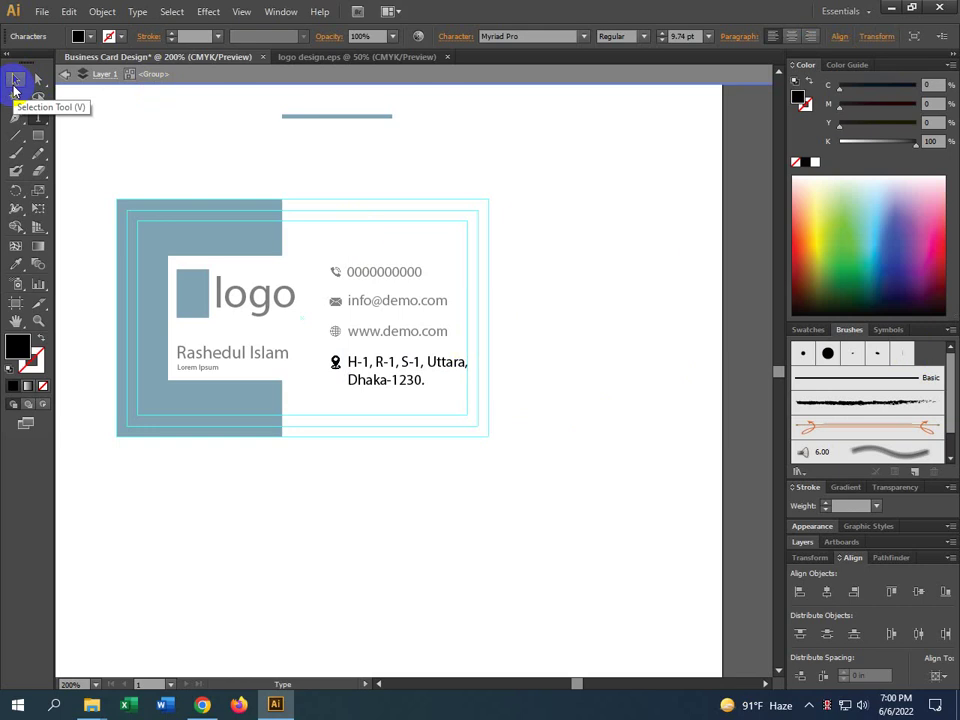
click(14, 88)
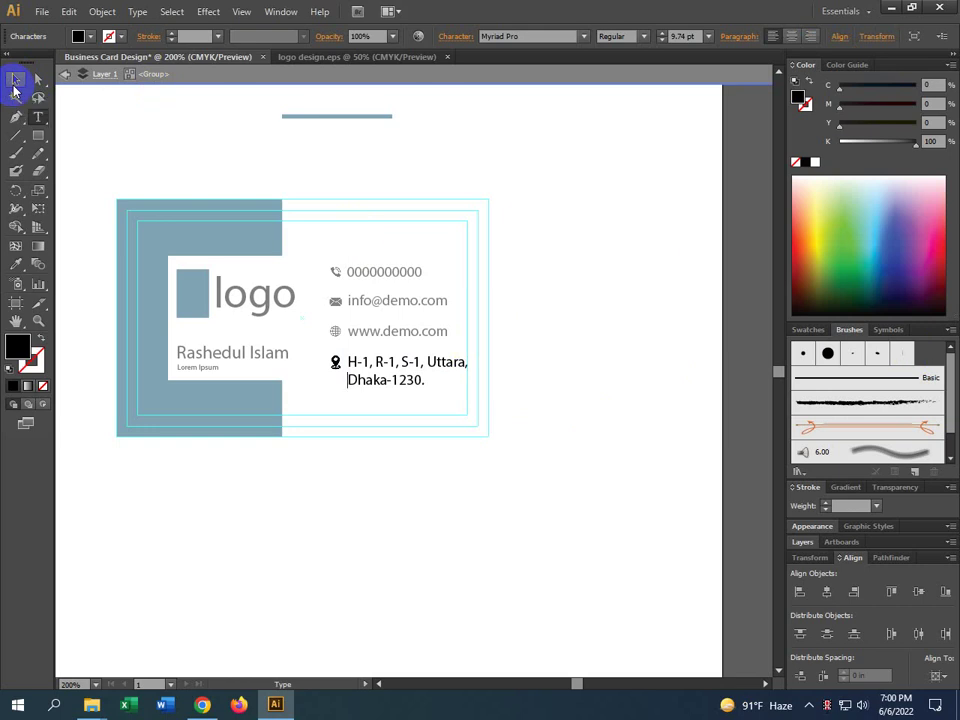
Check the address line break and its character settings, then leave the group's isolation mode
scroll(480, 340, up, 6)
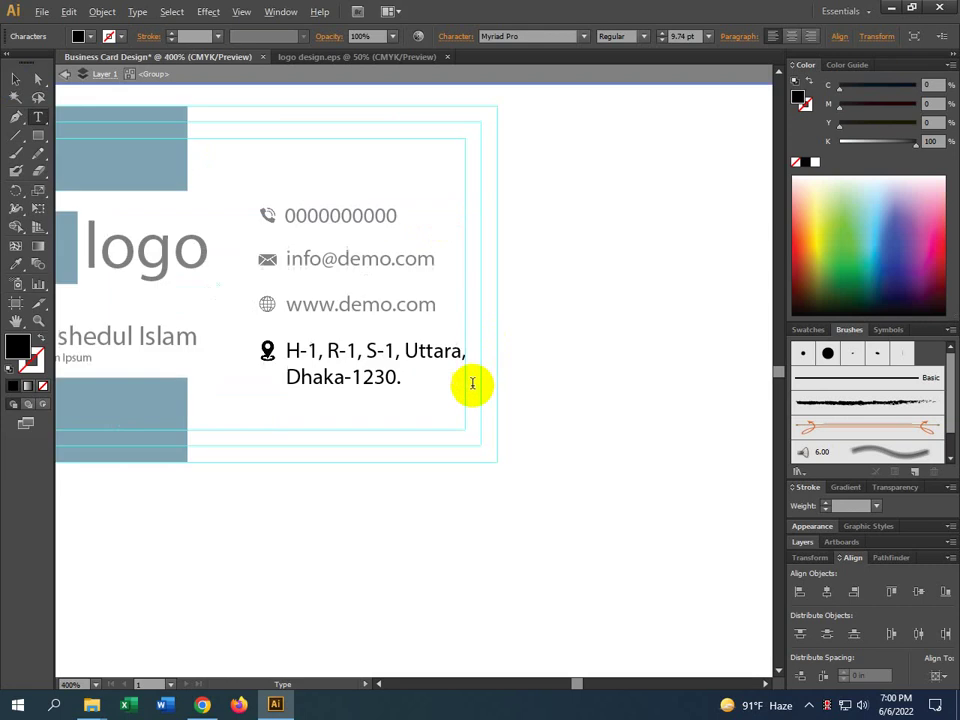
double_click(416, 220)
scroll(416, 222, up, 2)
scroll(418, 230, down, 8)
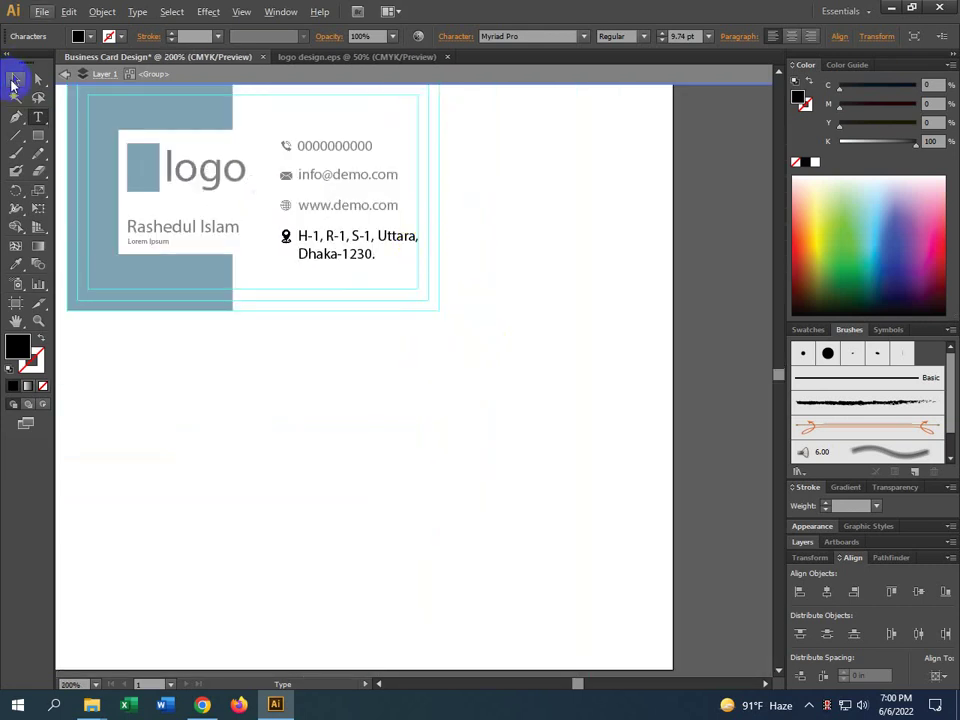
click(15, 80)
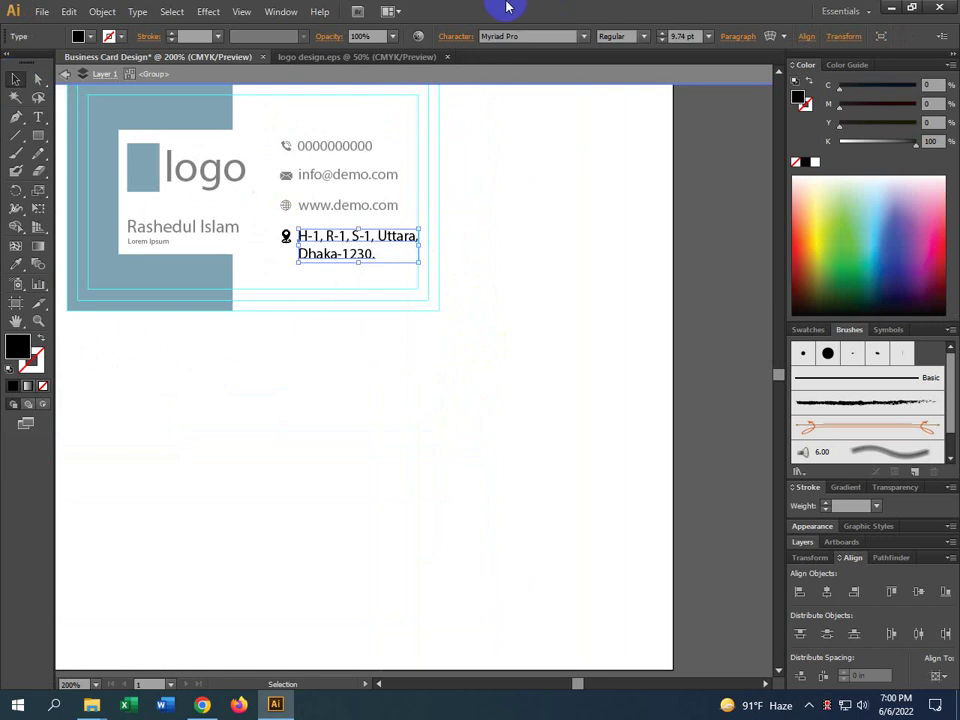
click(451, 36)
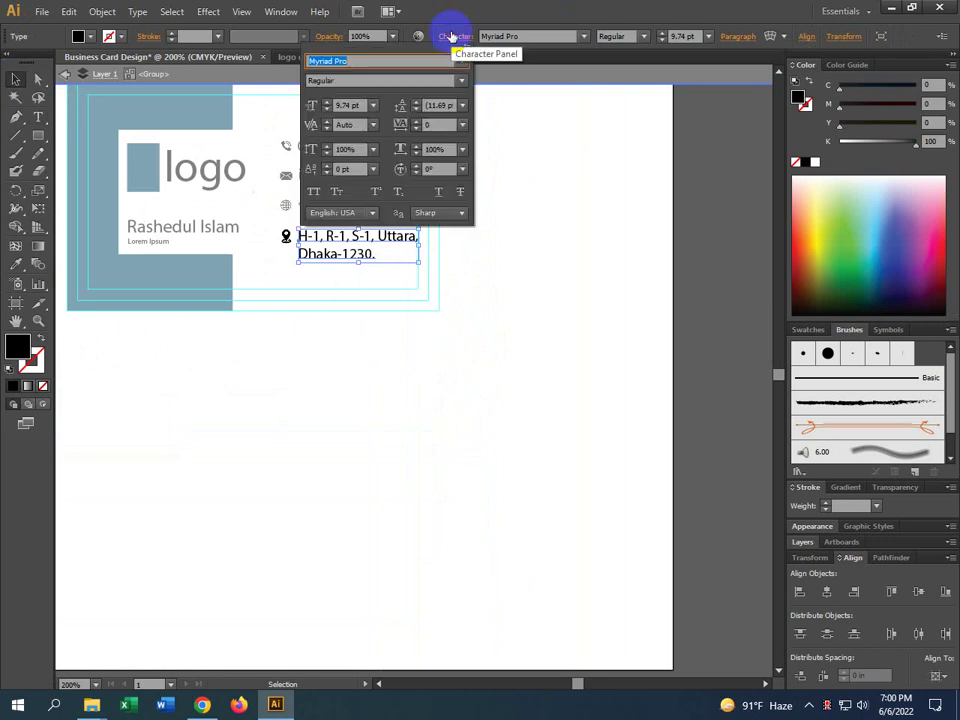
click(13, 81)
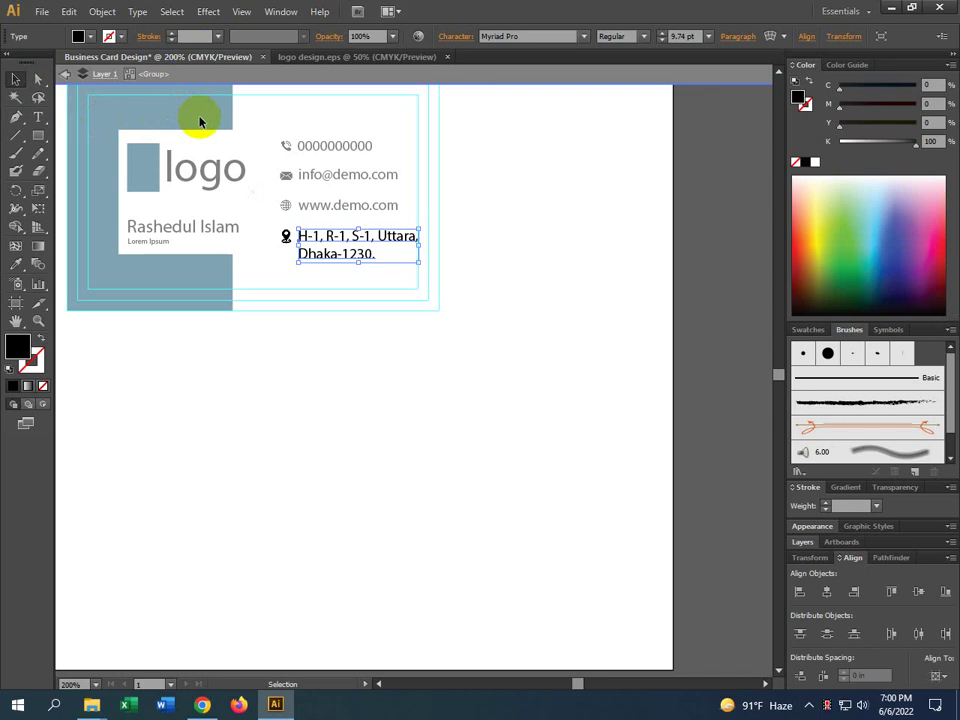
double_click(271, 86)
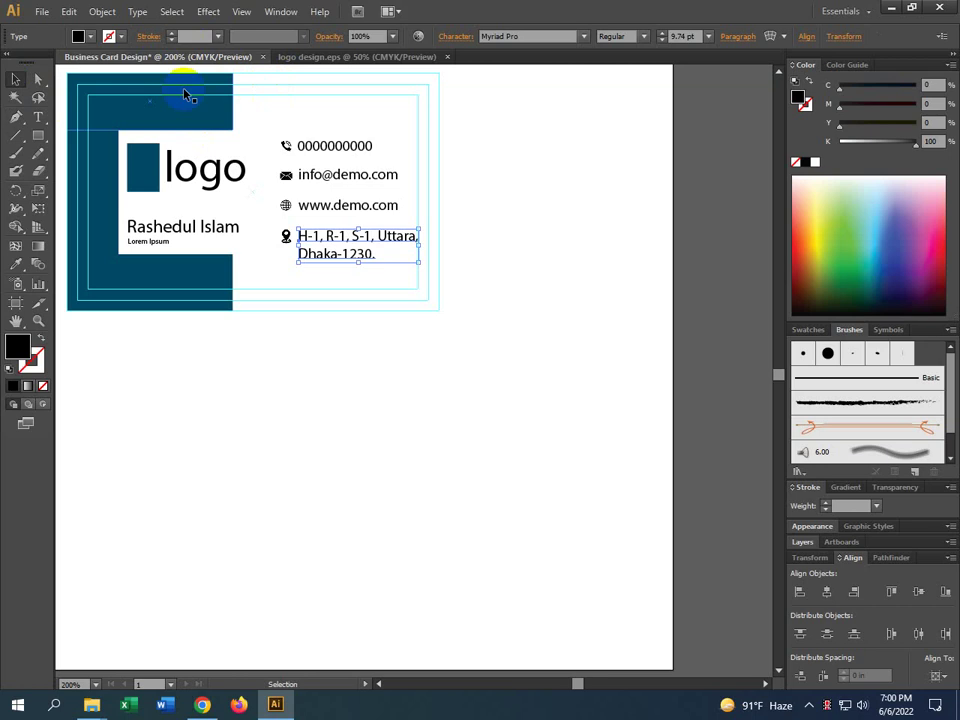
click(390, 349)
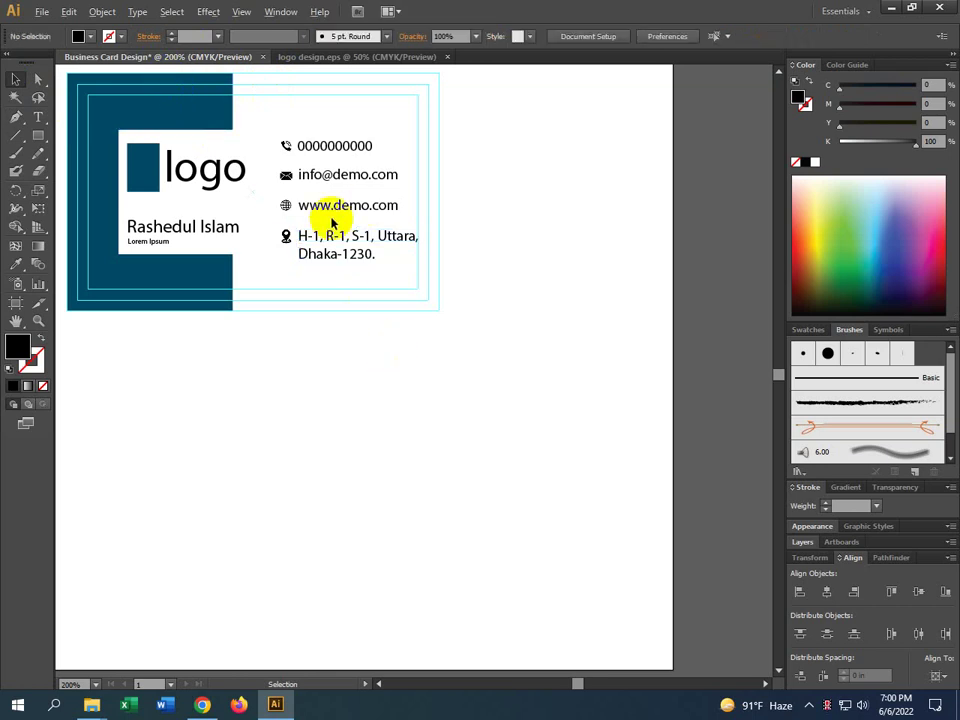
scroll(326, 216, up, 1)
click(318, 253)
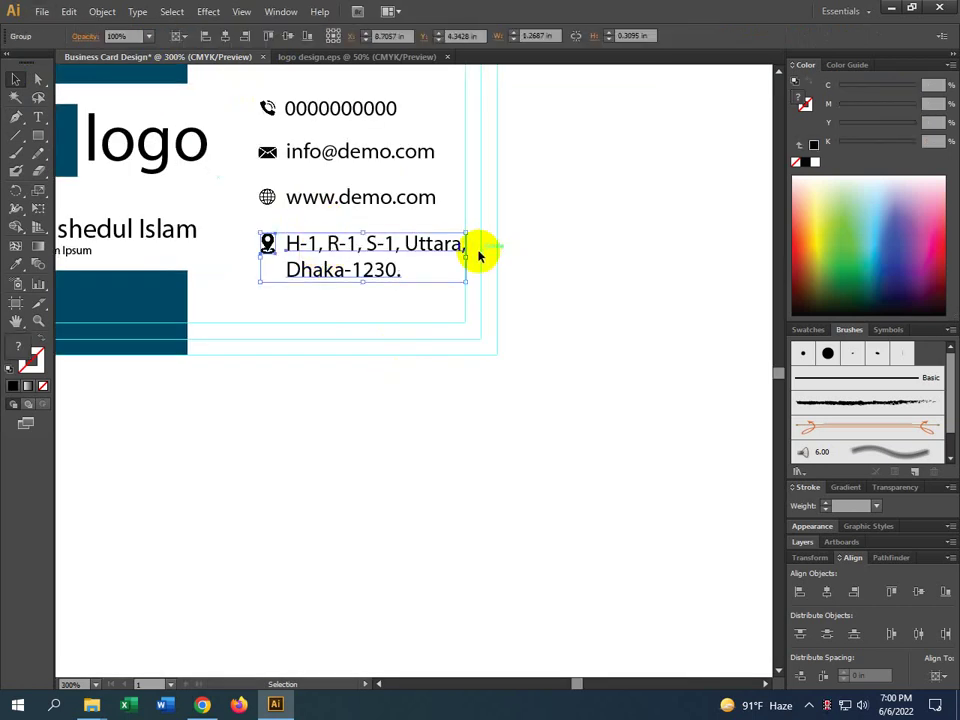
double_click(369, 270)
click(390, 336)
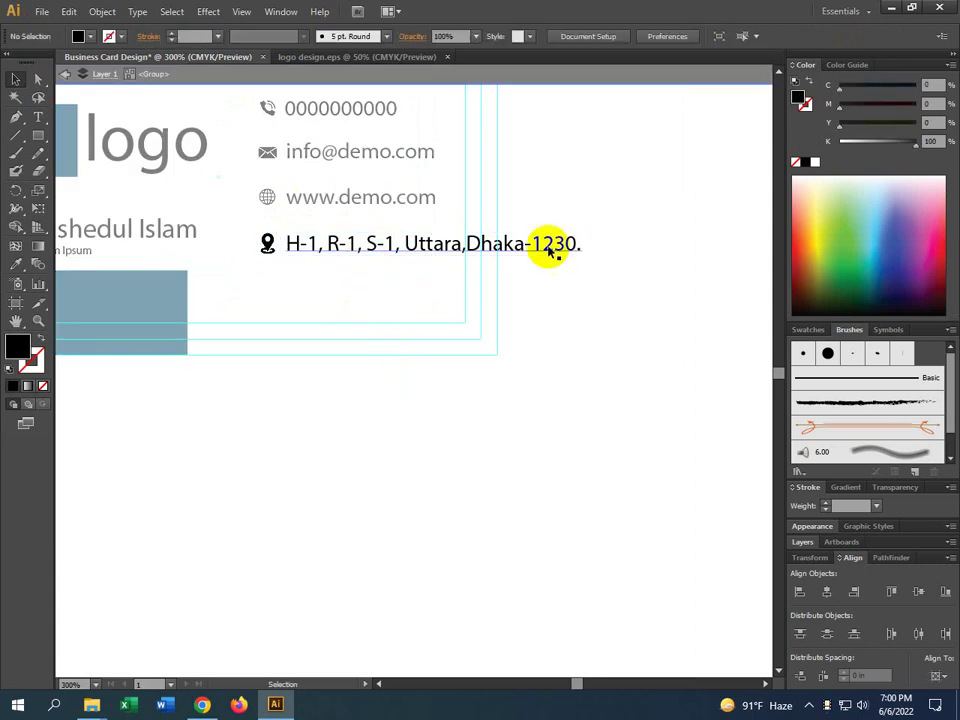
key(t)
click(467, 245)
key(Return)
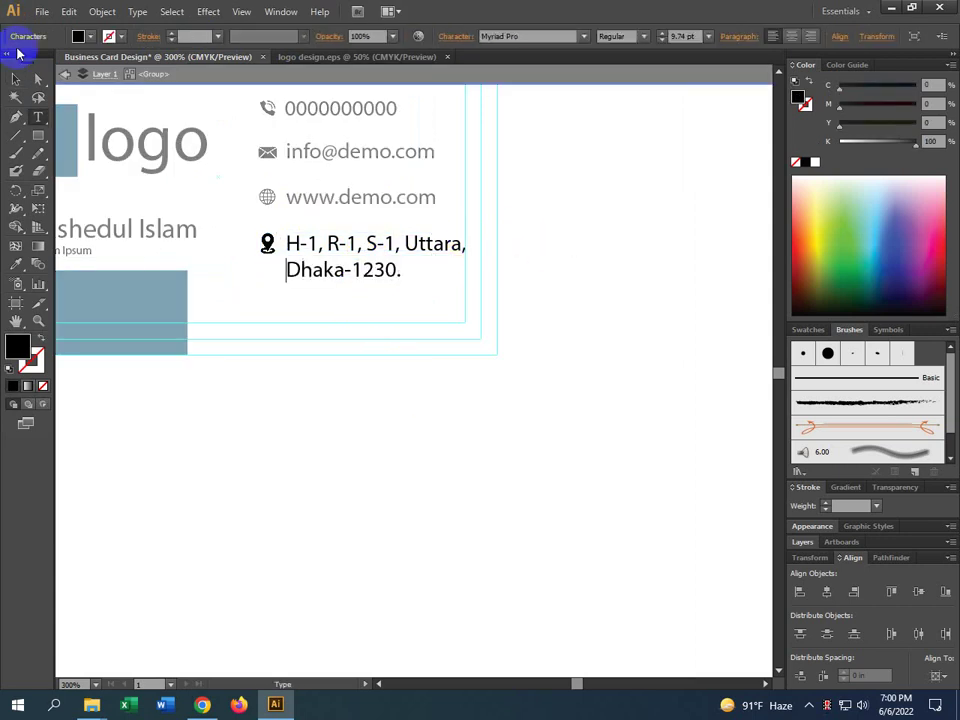
click(17, 79)
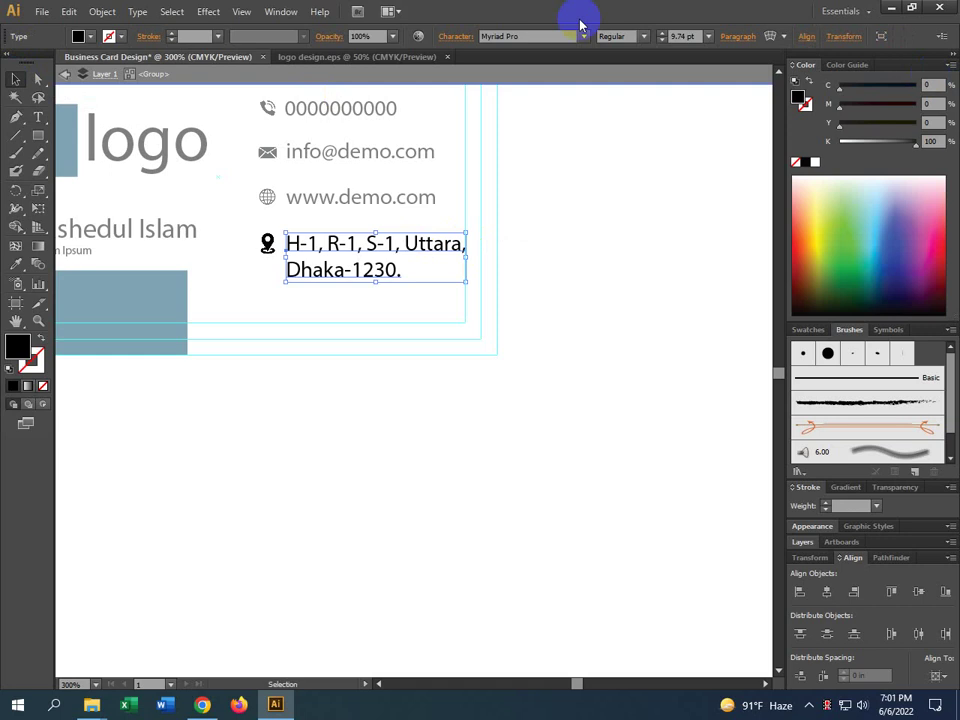
click(505, 80)
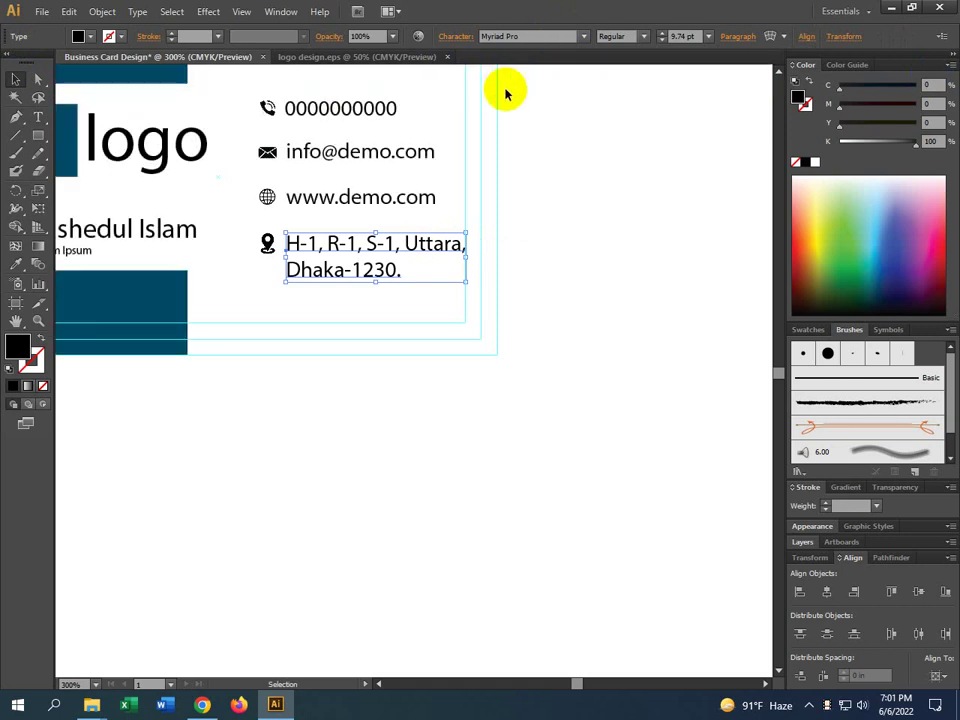
click(587, 270)
click(322, 254)
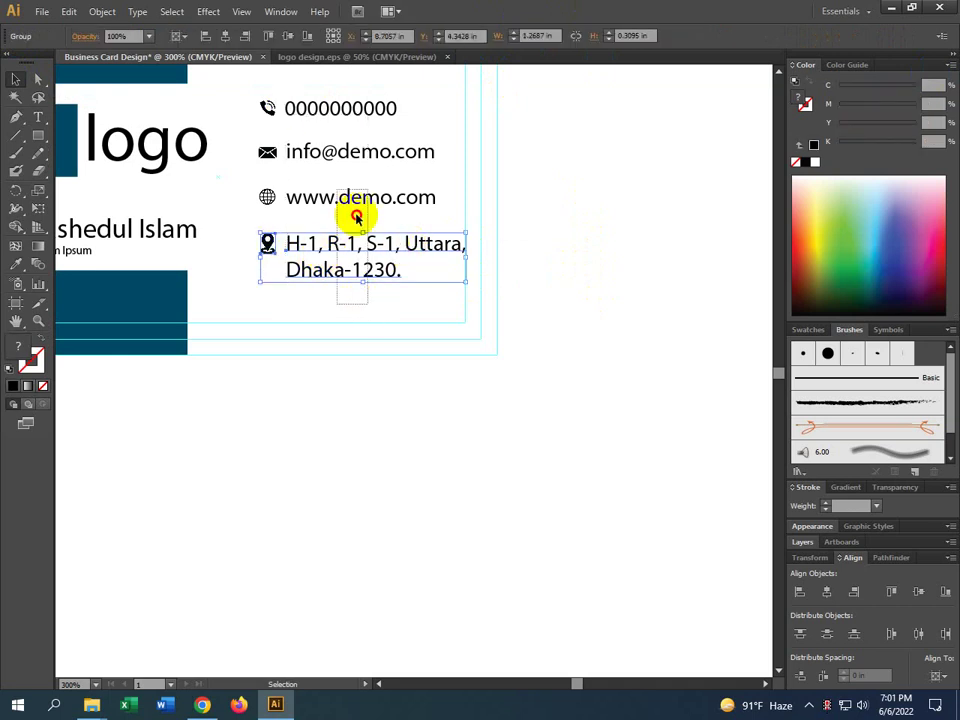
click(572, 394)
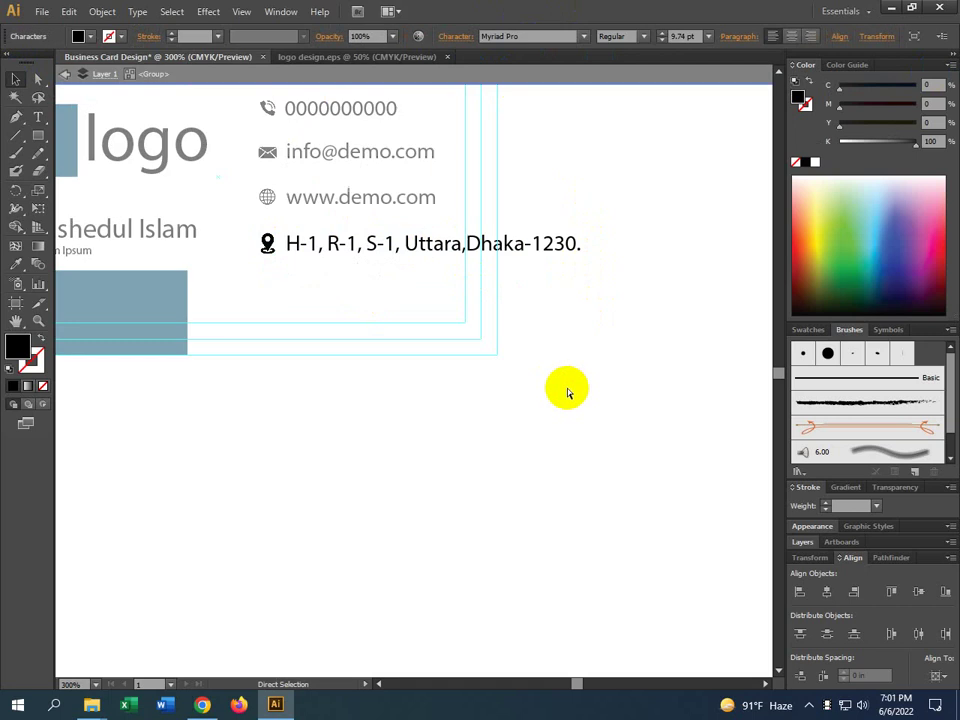
click(424, 245)
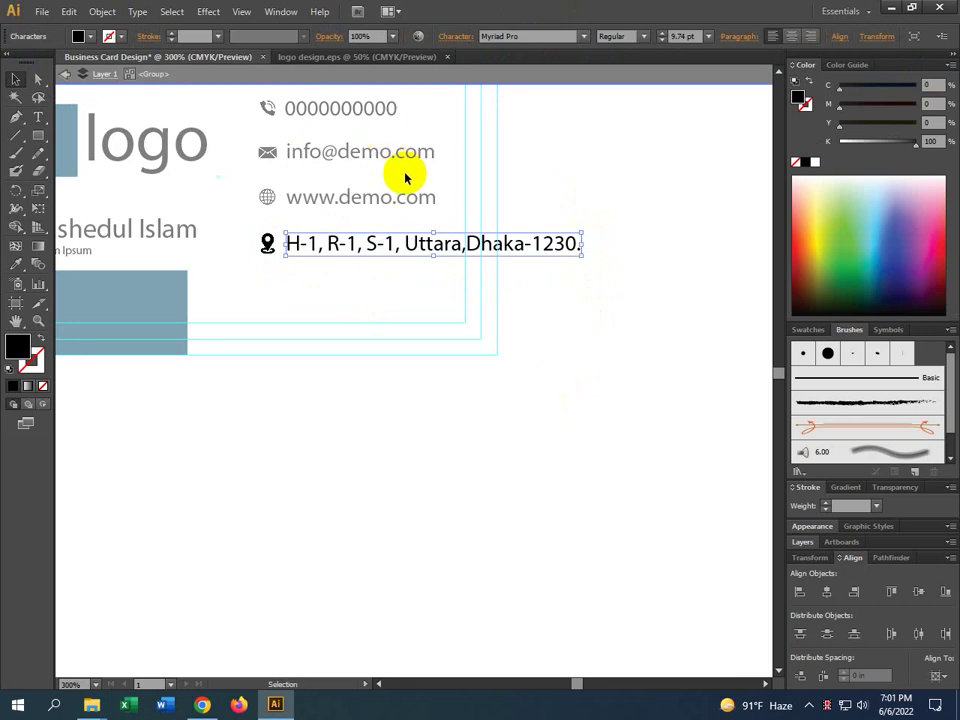
double_click(464, 245)
key(ctrl+a)
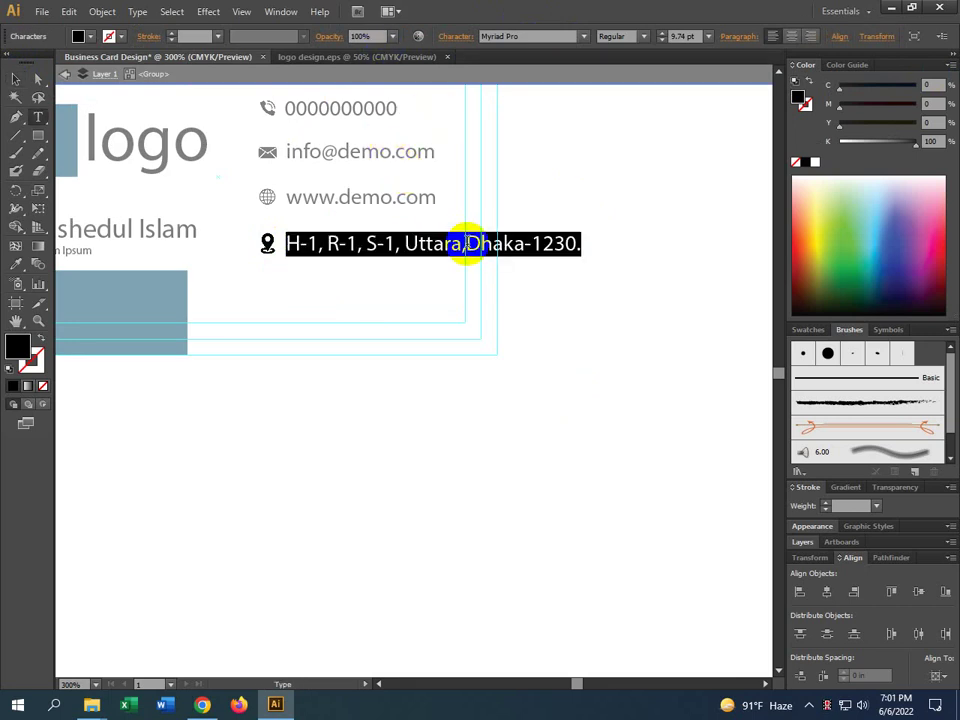
click(466, 243)
key(Return)
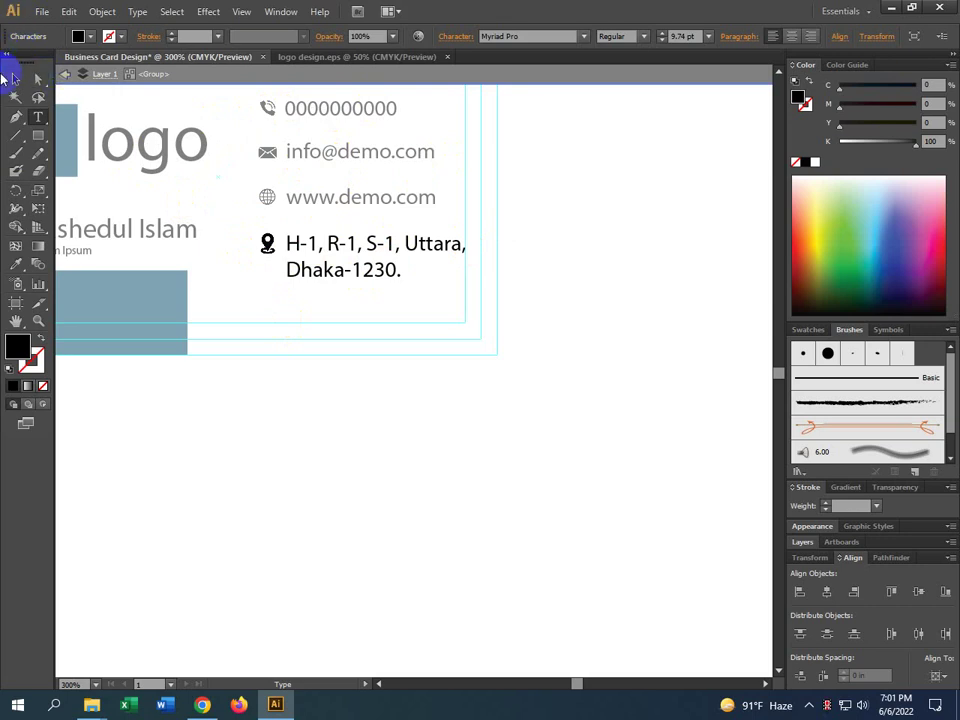
click(16, 79)
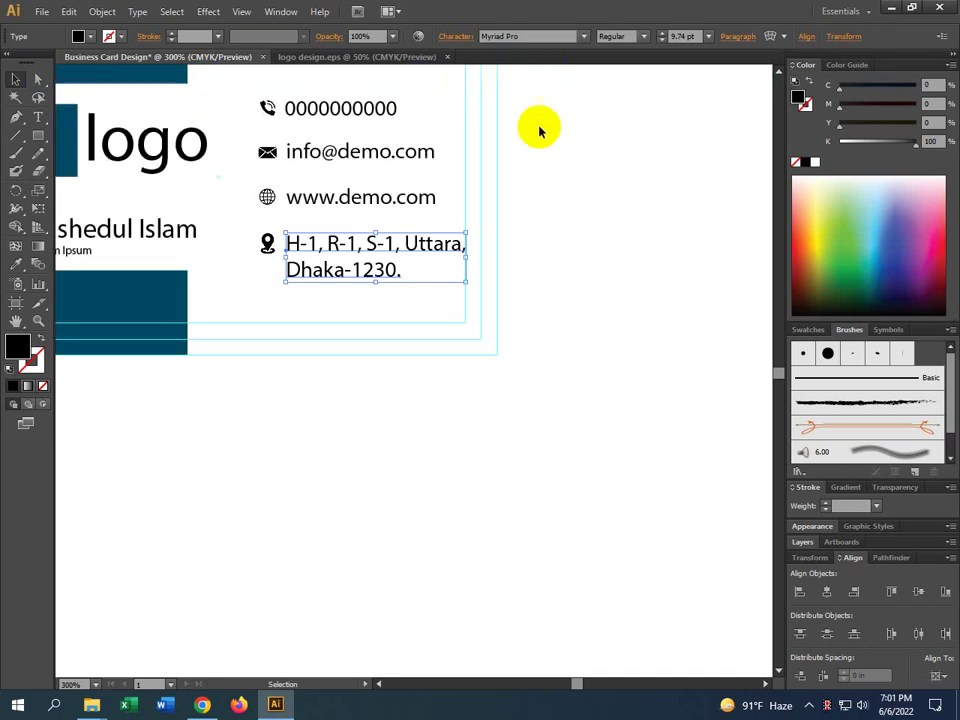
click(535, 160)
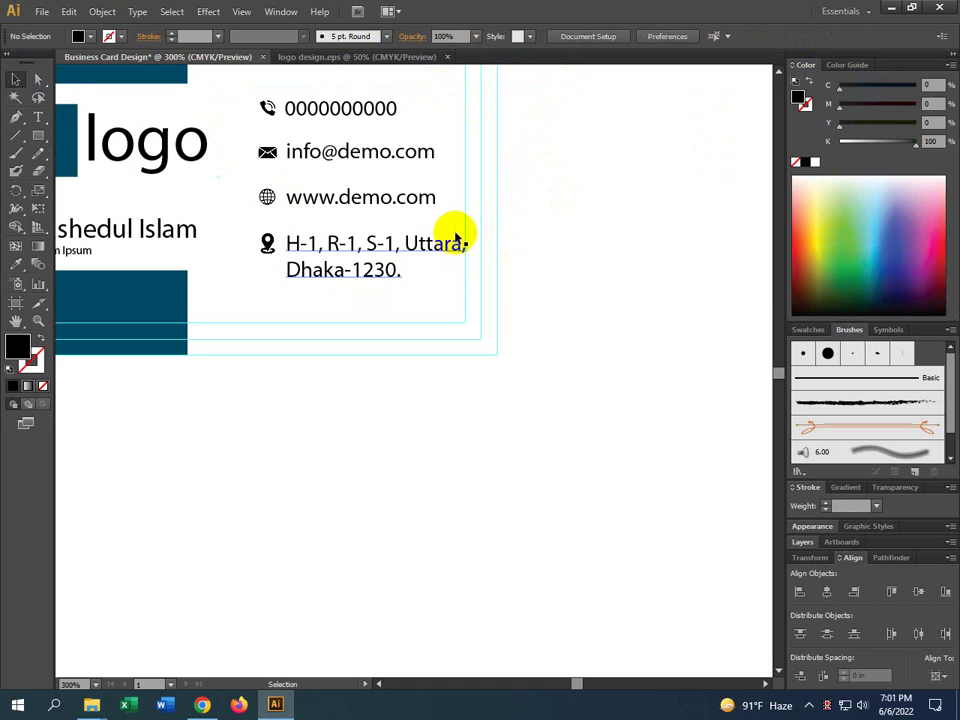
click(390, 243)
click(381, 205)
click(385, 156)
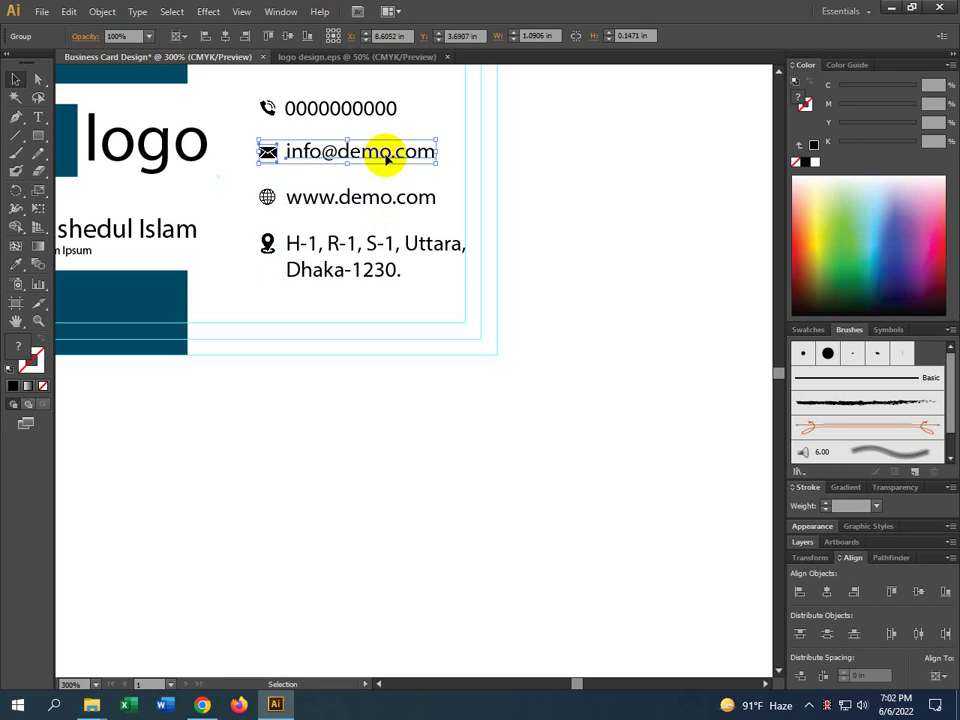
click(602, 300)
click(332, 257)
shift+click(372, 200)
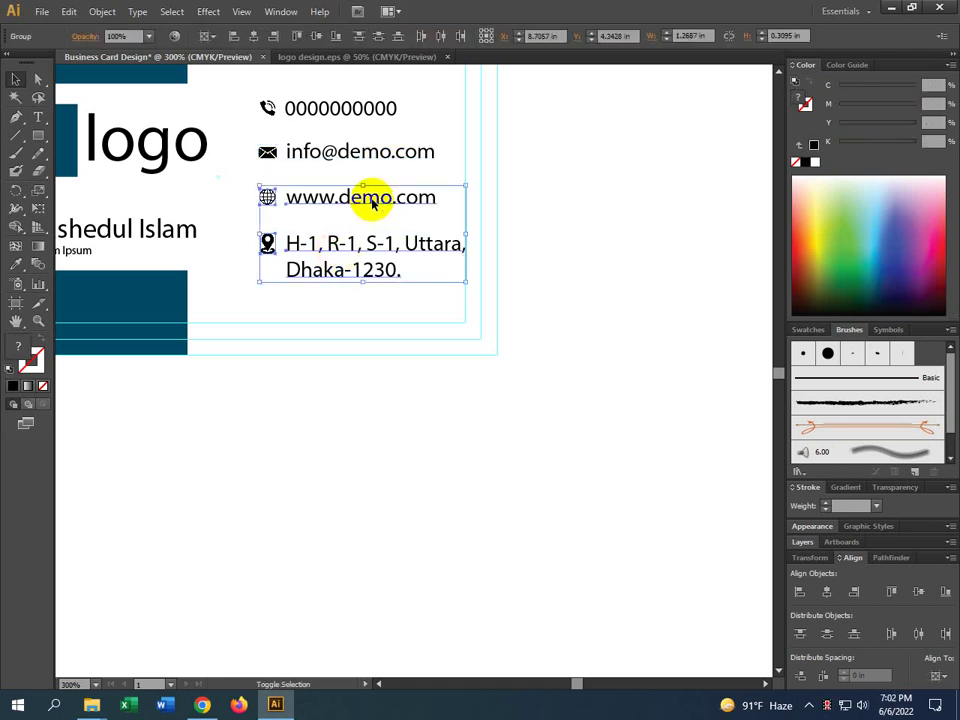
shift+click(368, 154)
shift+click(365, 110)
key(Left)
key(Left)
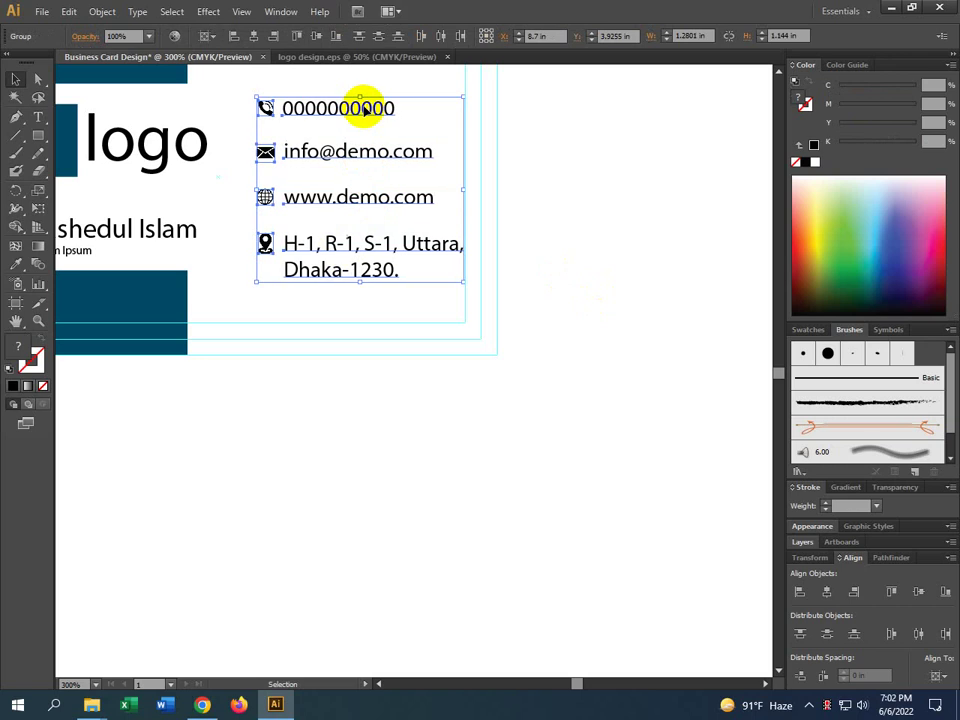
key(Right)
click(542, 241)
drag(542, 242, 557, 317)
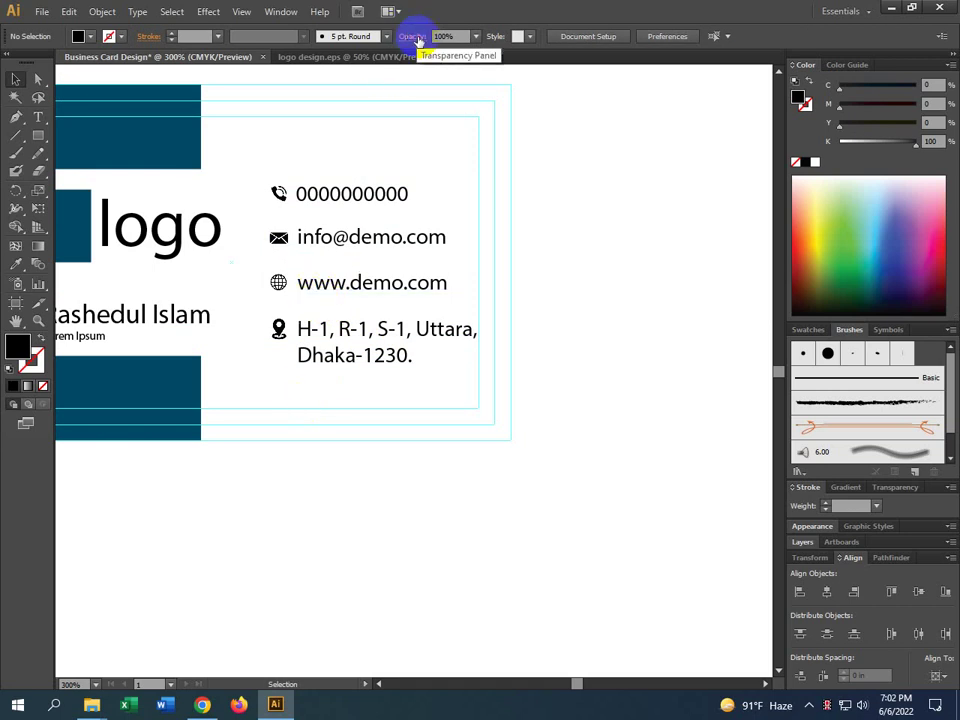
click(375, 345)
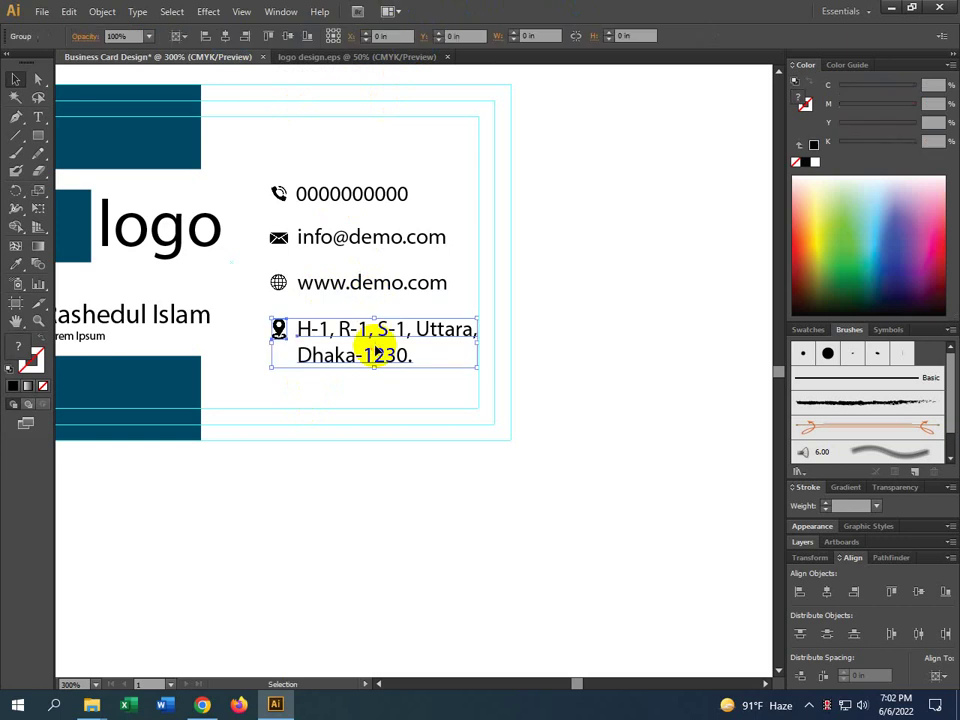
click(37, 117)
click(686, 311)
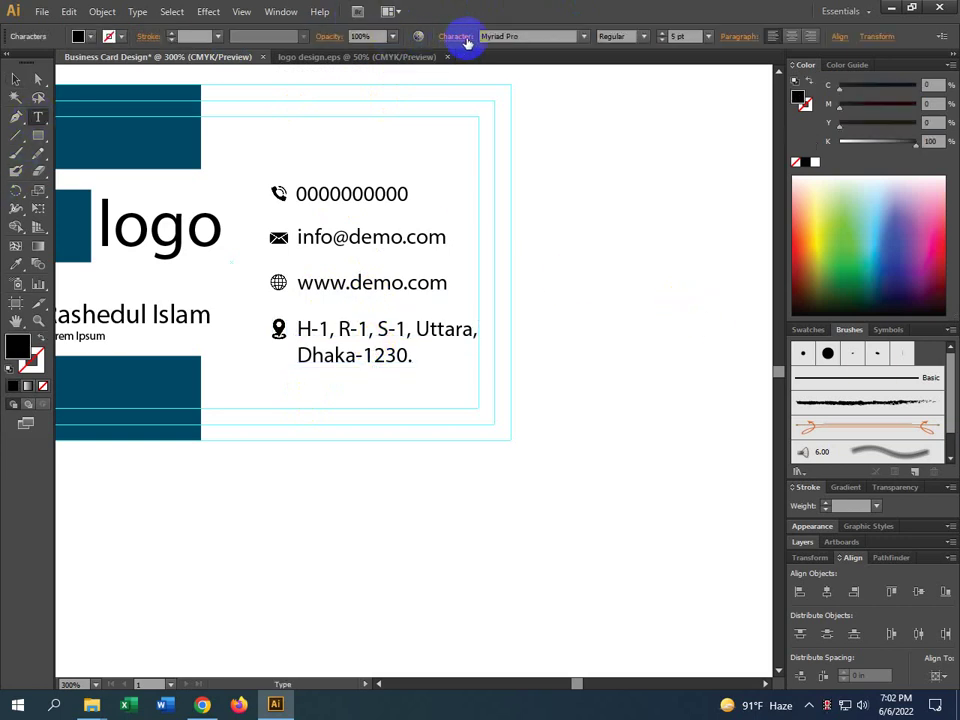
click(460, 37)
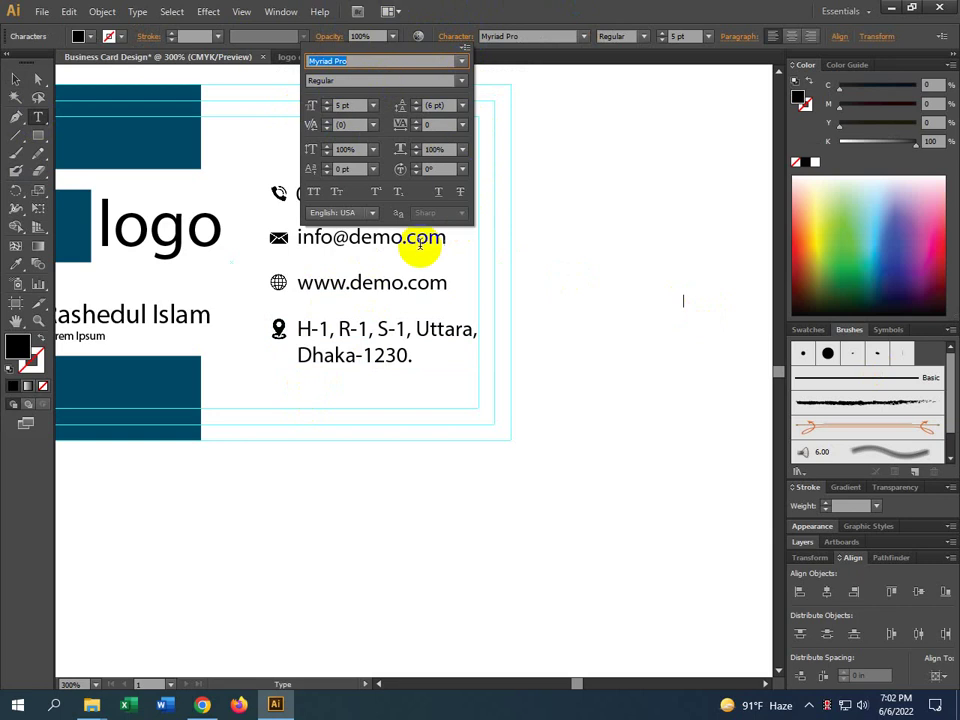
click(13, 81)
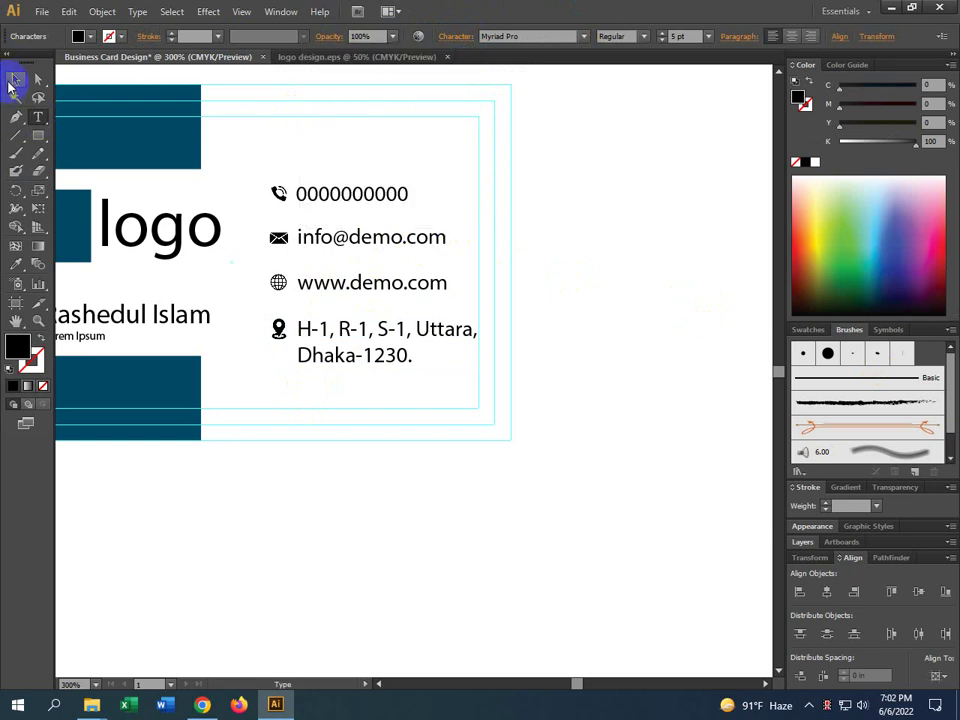
click(703, 316)
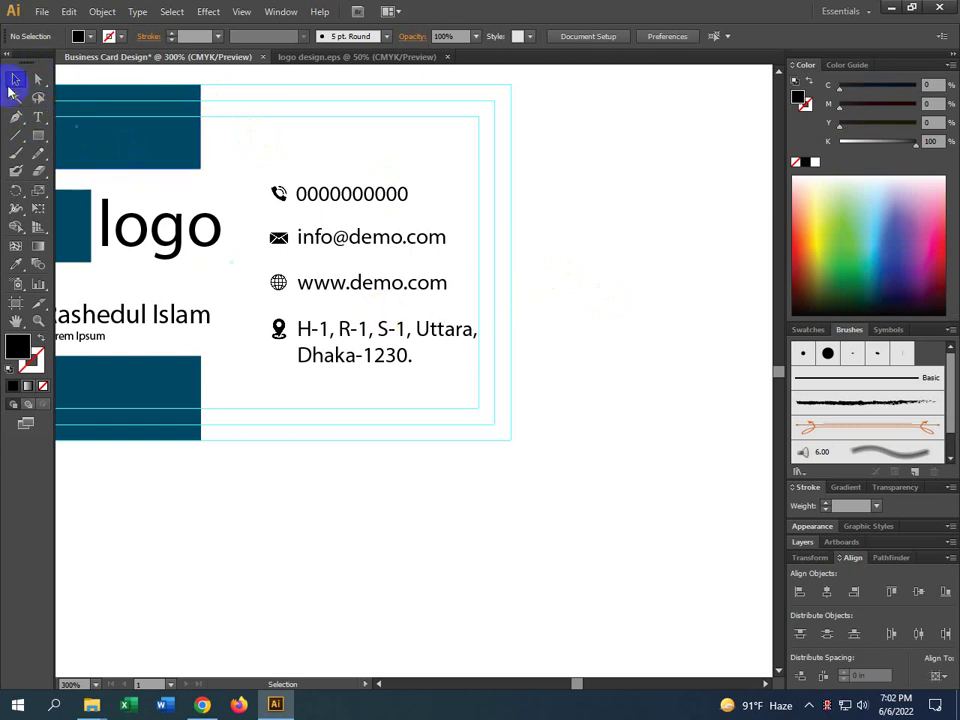
Draw a thin vertical rectangle beside the back card's contact lines
alt+scroll(251, 180, down, 1)
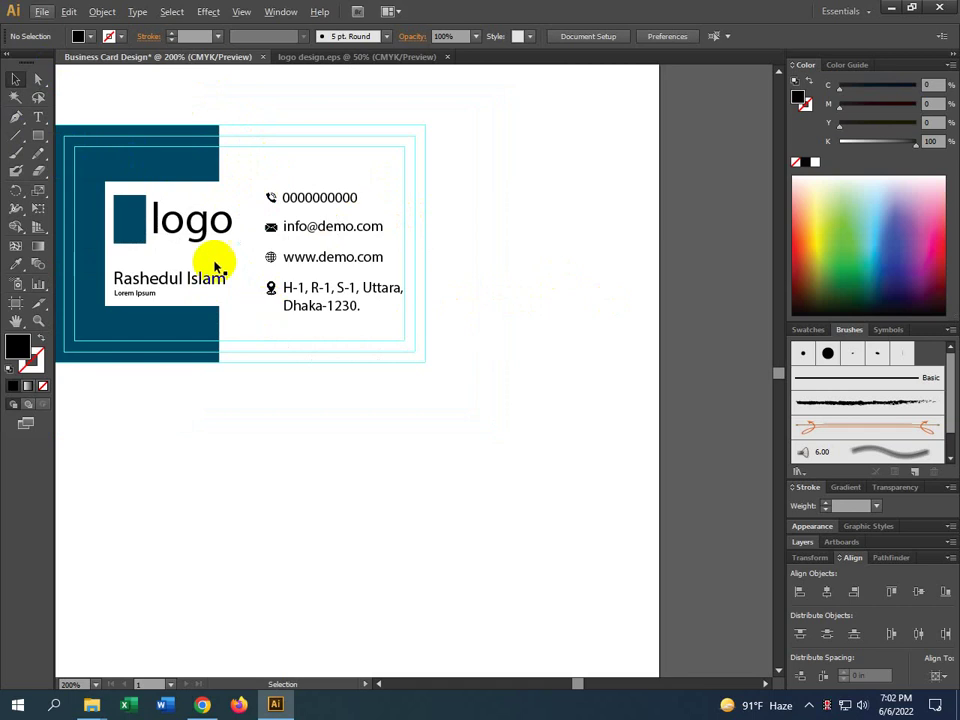
click(16, 100)
click(38, 135)
alt+scroll(253, 223, up, 1)
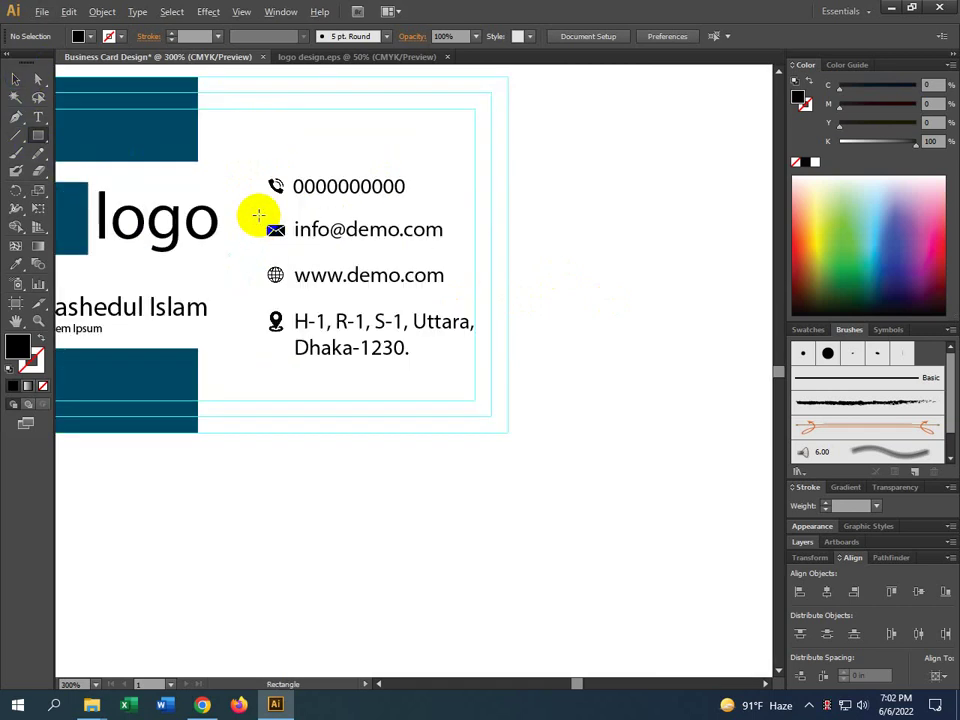
drag(253, 183, 259, 338)
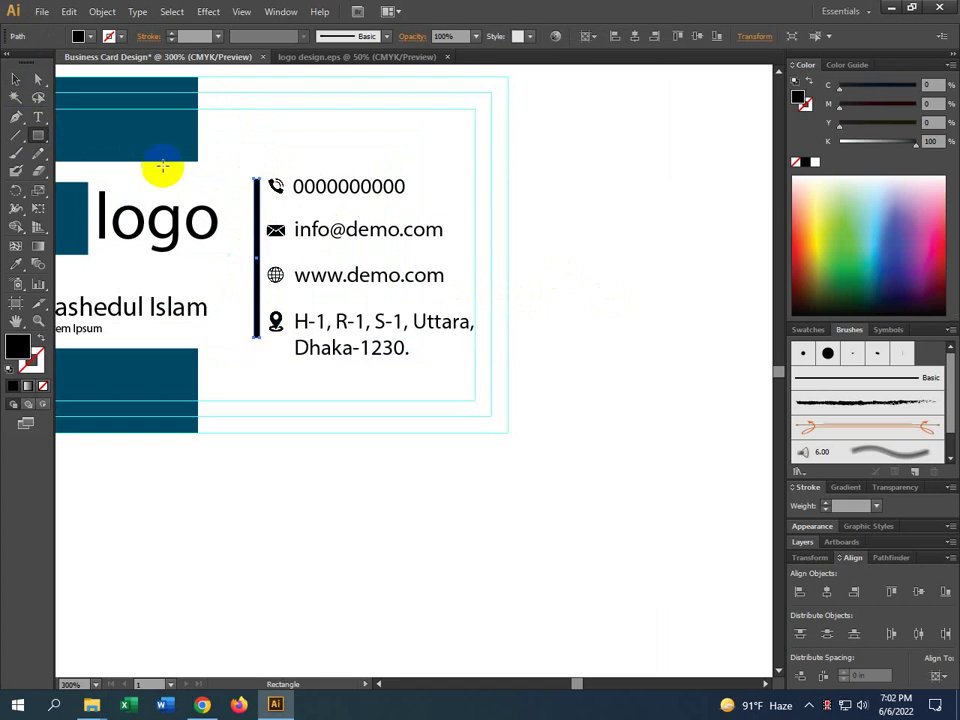
click(16, 78)
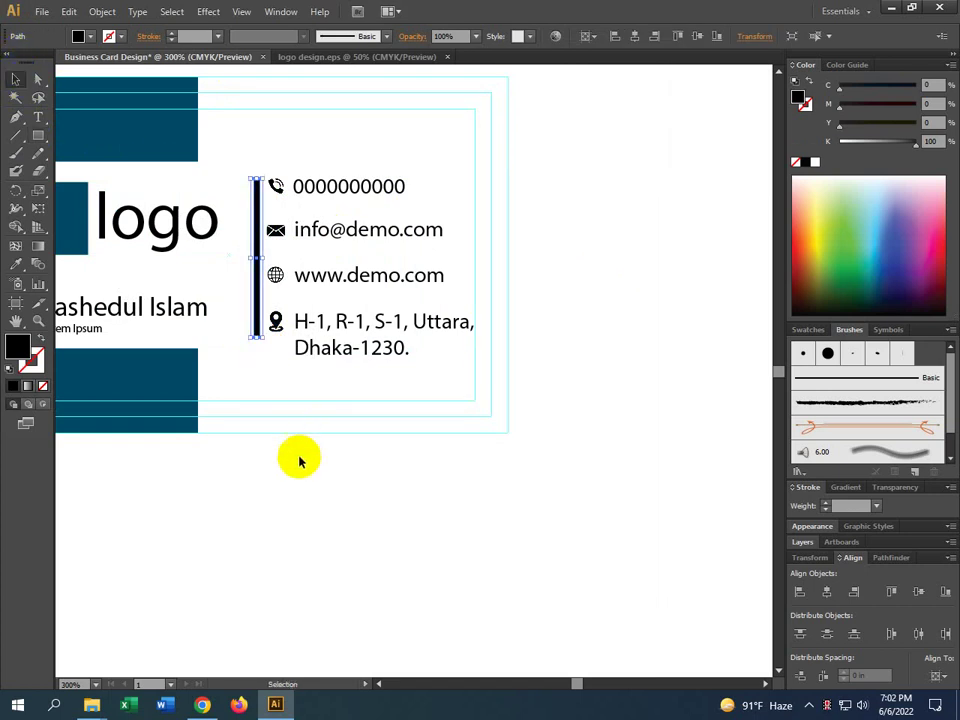
click(240, 317)
Colour the bar teal by sampling the card's blue rectangle with the Eyedropper
click(256, 298)
click(15, 263)
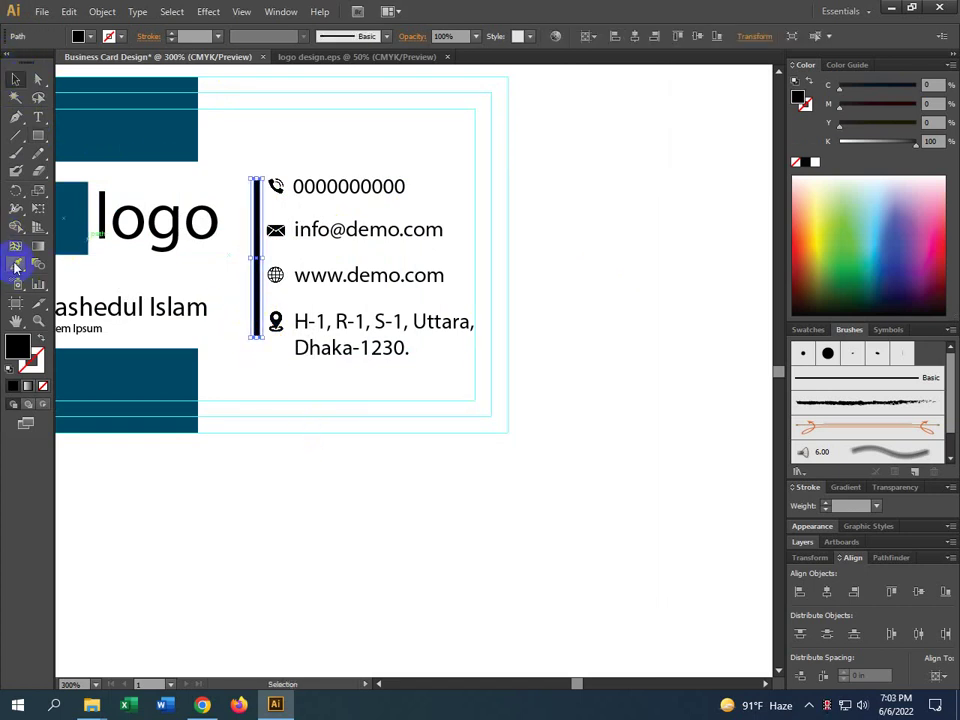
click(130, 152)
click(16, 78)
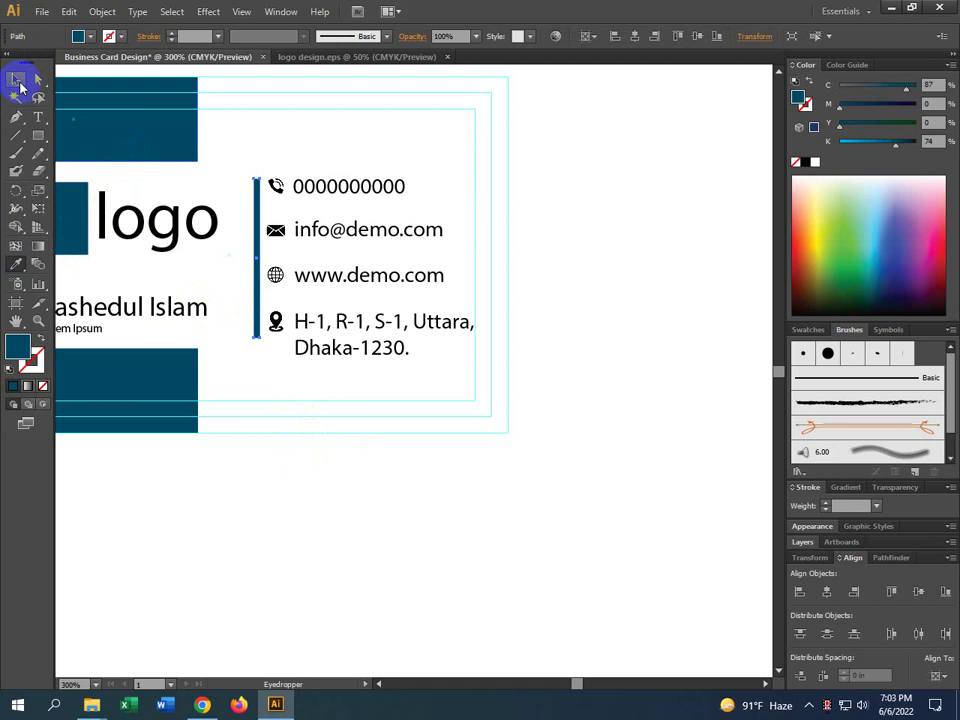
click(401, 469)
scroll(400, 470, down, 2)
drag(400, 470, 433, 456)
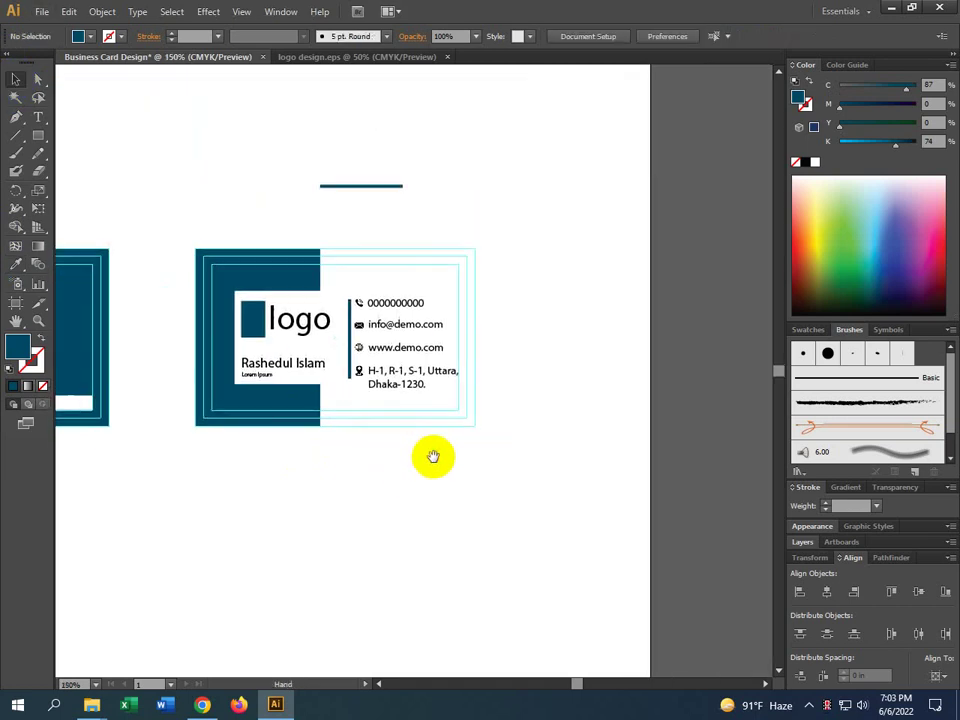
drag(321, 463, 555, 467)
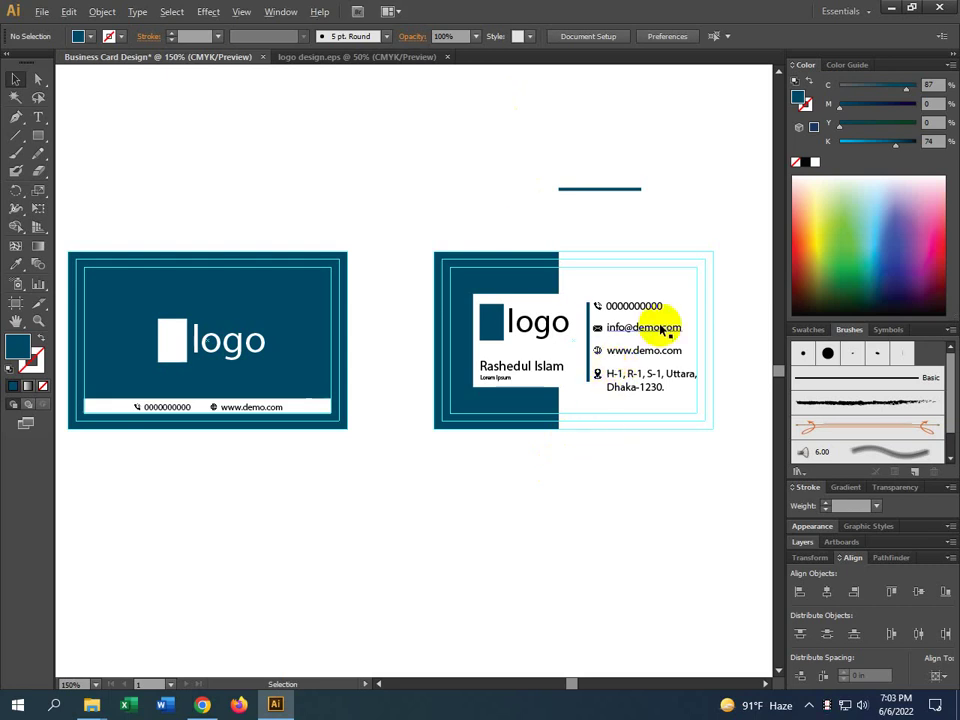
scroll(668, 323, up, 2)
scroll(655, 325, down, 2)
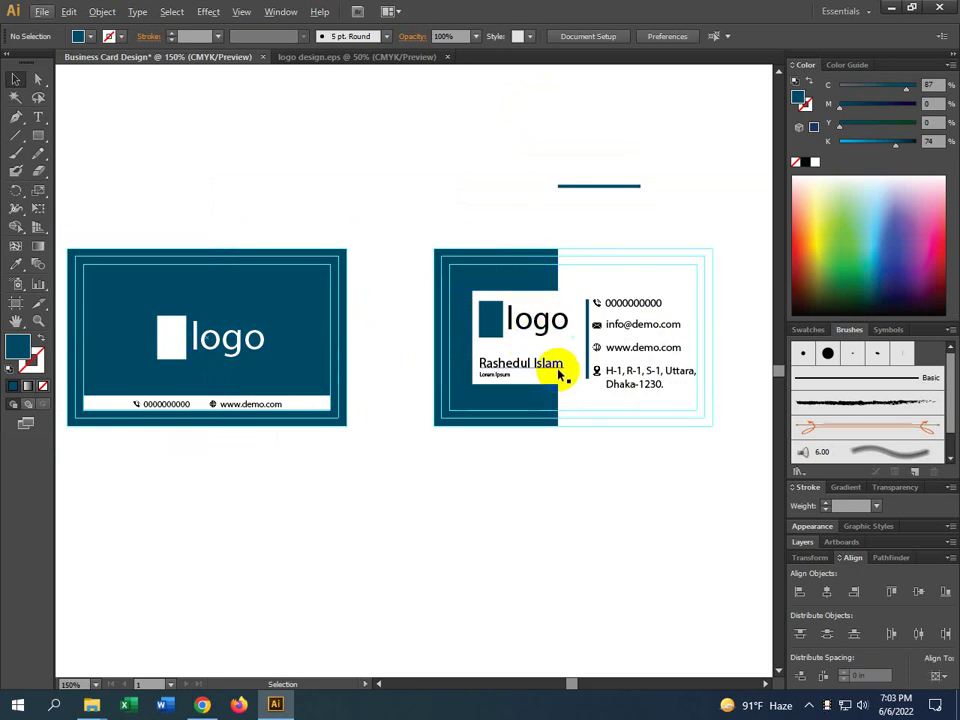
Inside the logo group, nudge the name and Lorem Ipsum tagline up together
click(559, 377)
double_click(559, 375)
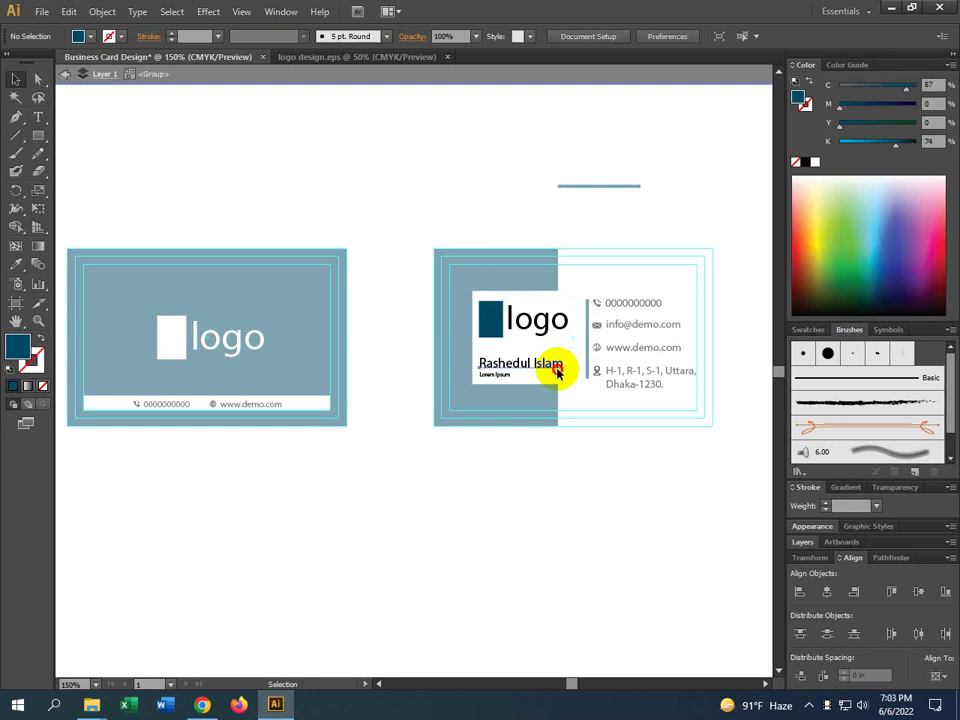
click(559, 375)
click(494, 376)
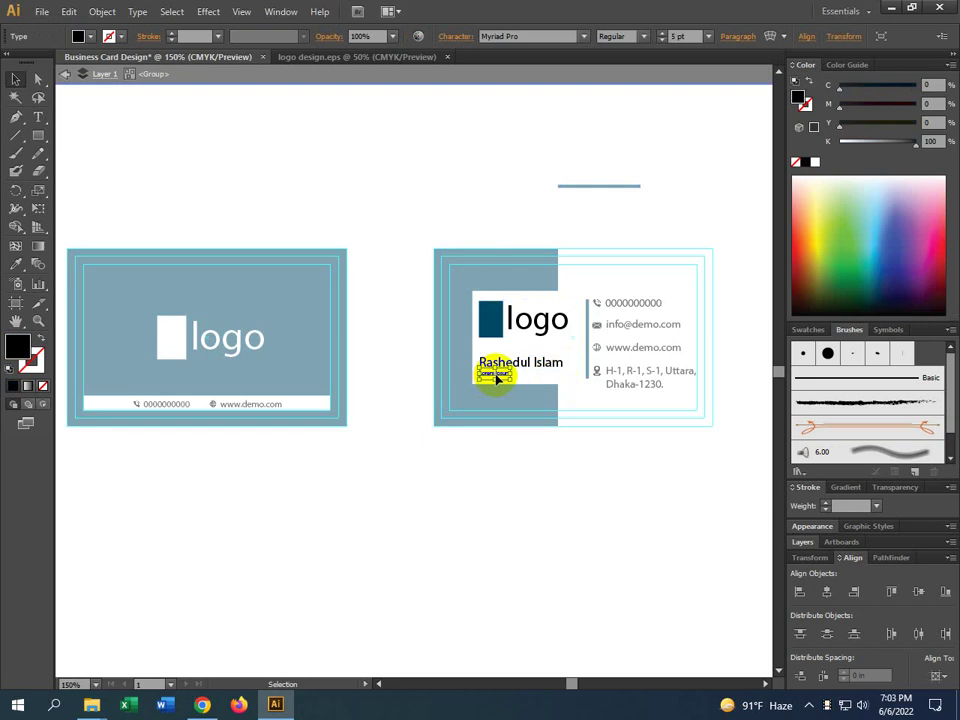
key(Up)
key(Up)
key(Up)
key(Up)
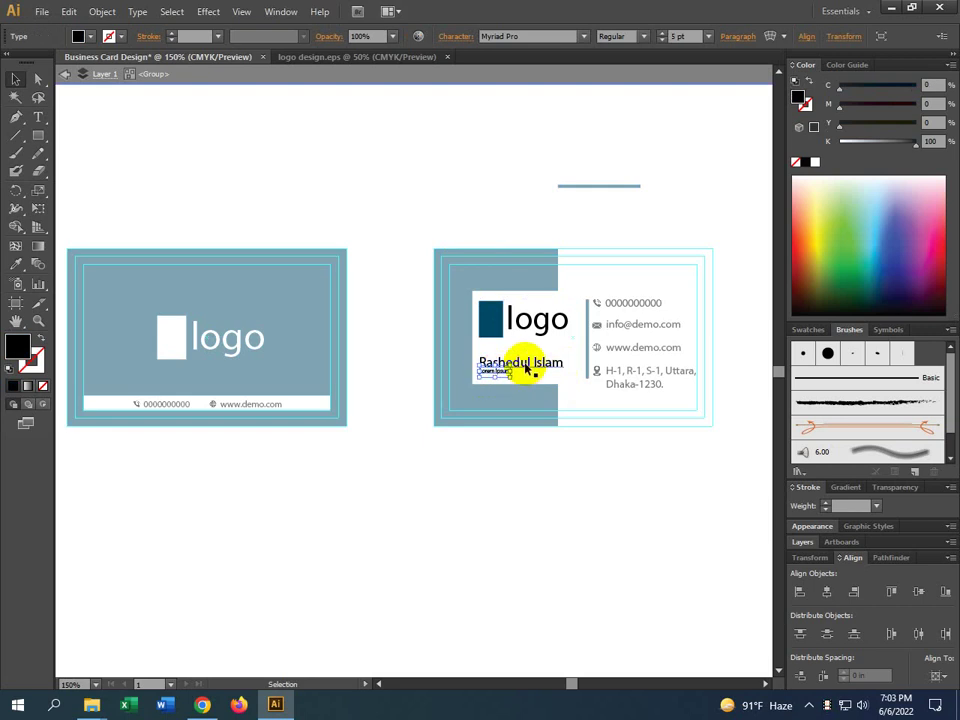
key(Down)
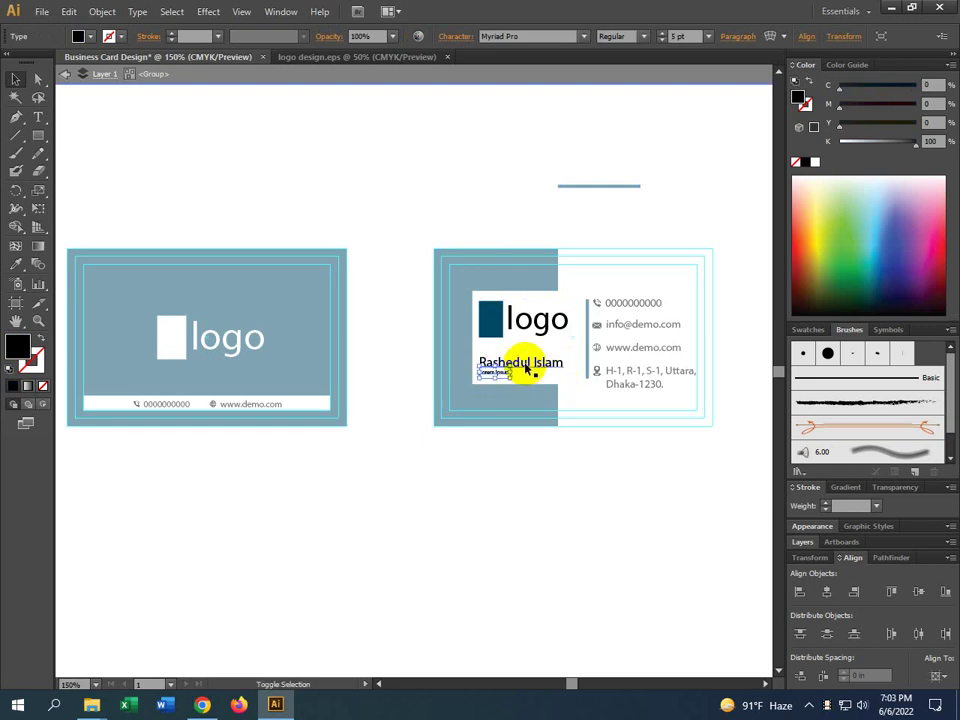
shift+click(527, 369)
key(Up)
key(Up)
key(Up)
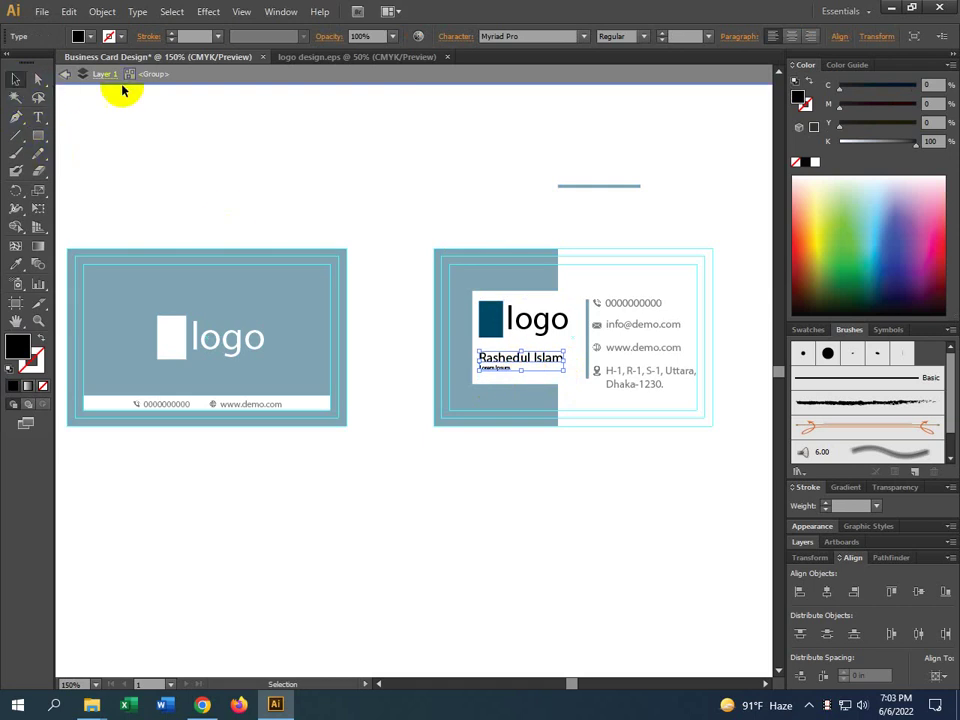
double_click(396, 253)
Ungroup the logo, name and tagline, undoing an accidental move of the contact text
drag(733, 558, 539, 566)
drag(316, 369, 450, 317)
key(ctrl+z)
click(311, 326)
right_click(311, 330)
click(383, 417)
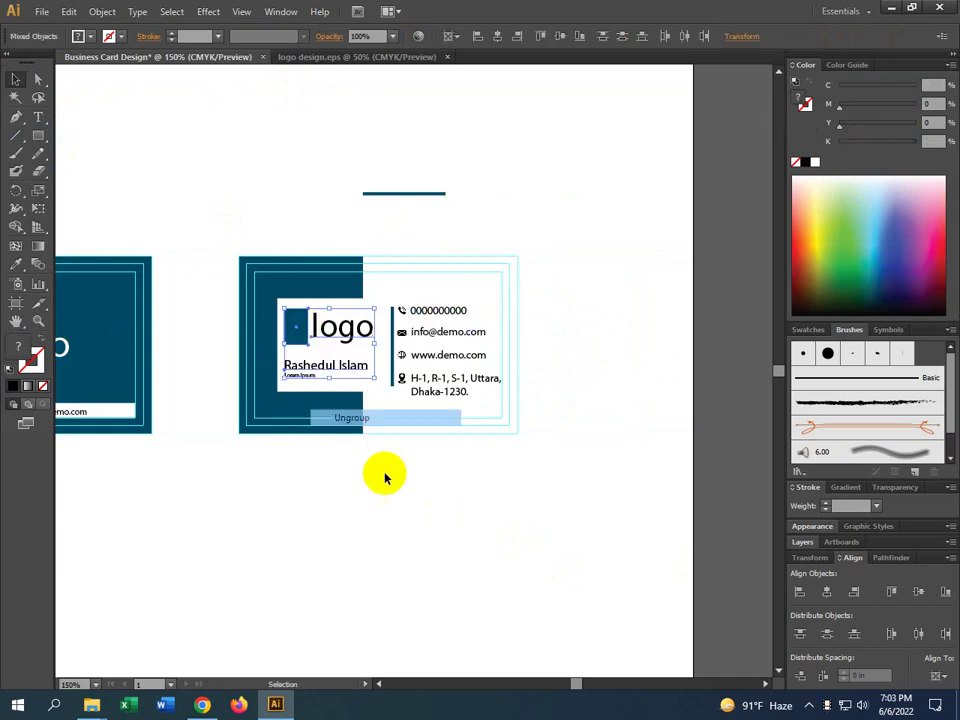
click(219, 332)
Move the name and tagline above the phone line and shift the four contact lines down
click(300, 365)
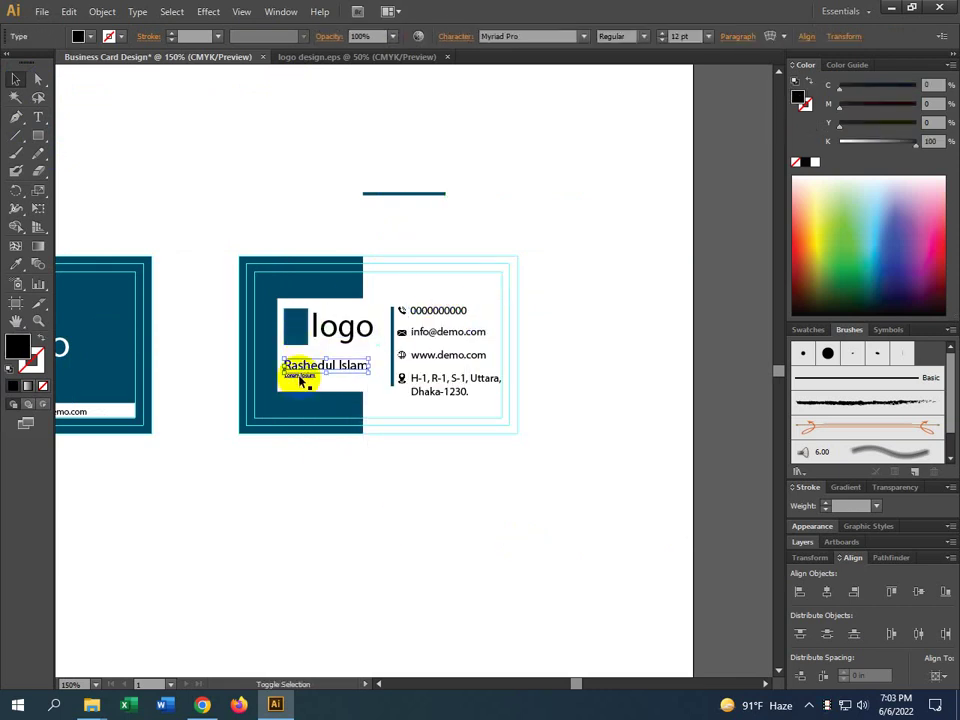
click(404, 550)
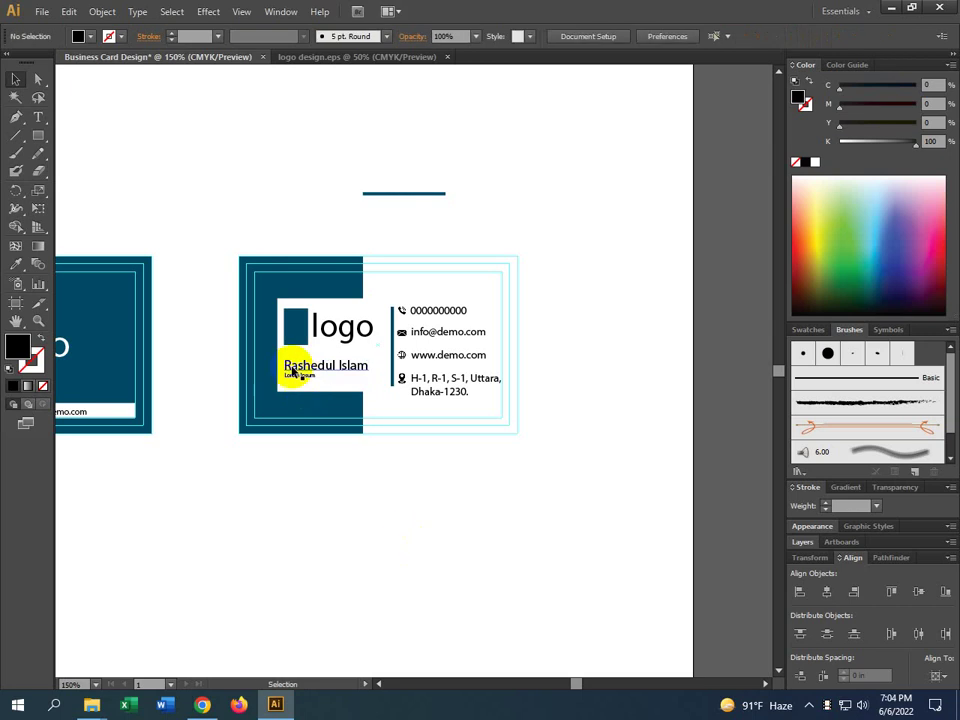
drag(292, 372, 418, 299)
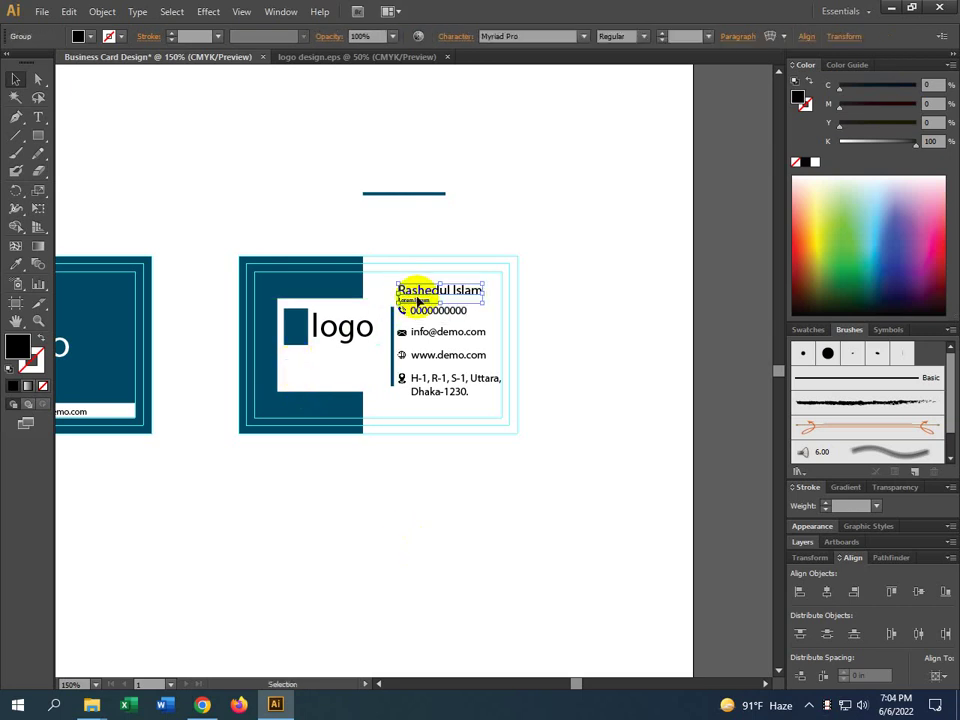
click(420, 310)
shift+click(420, 331)
shift+click(428, 355)
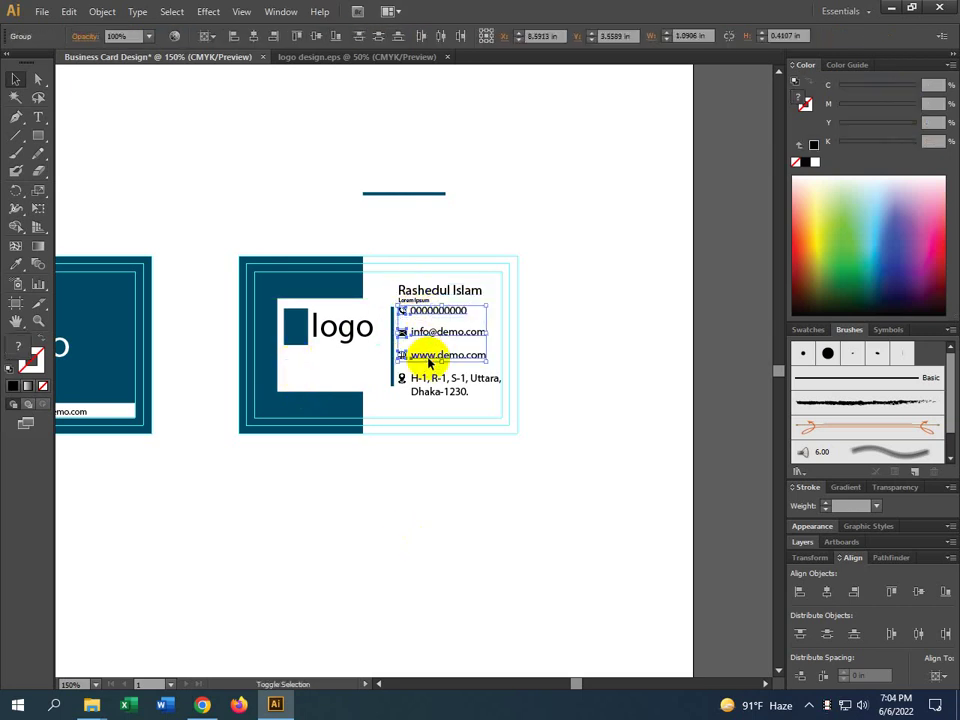
shift+click(418, 385)
drag(418, 385, 429, 394)
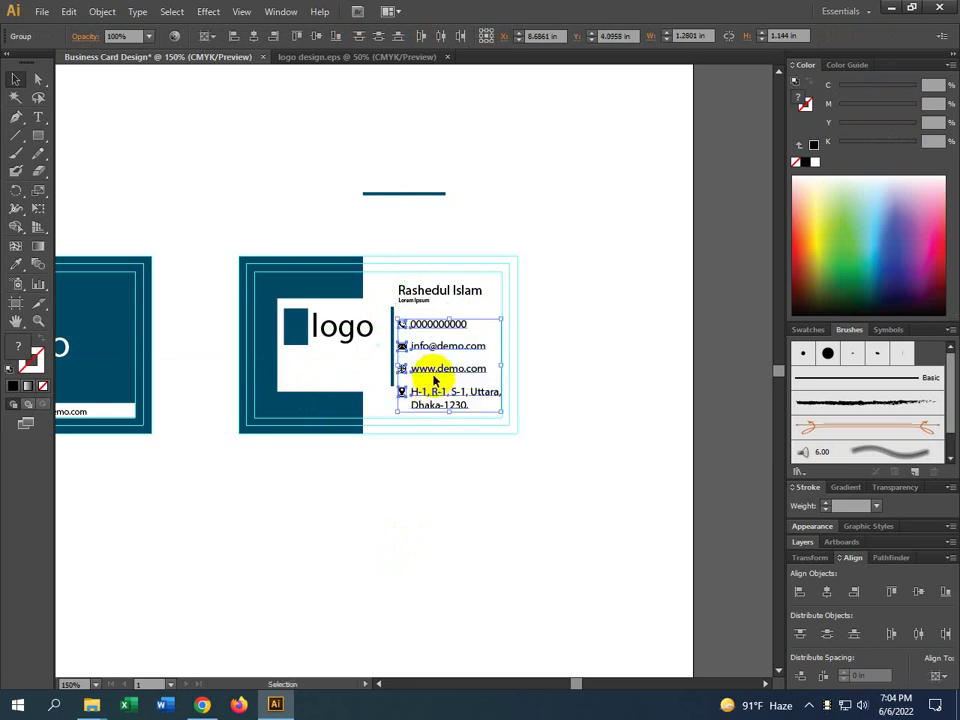
Lower the logo to centre it in the white panel
drag(345, 330, 350, 360)
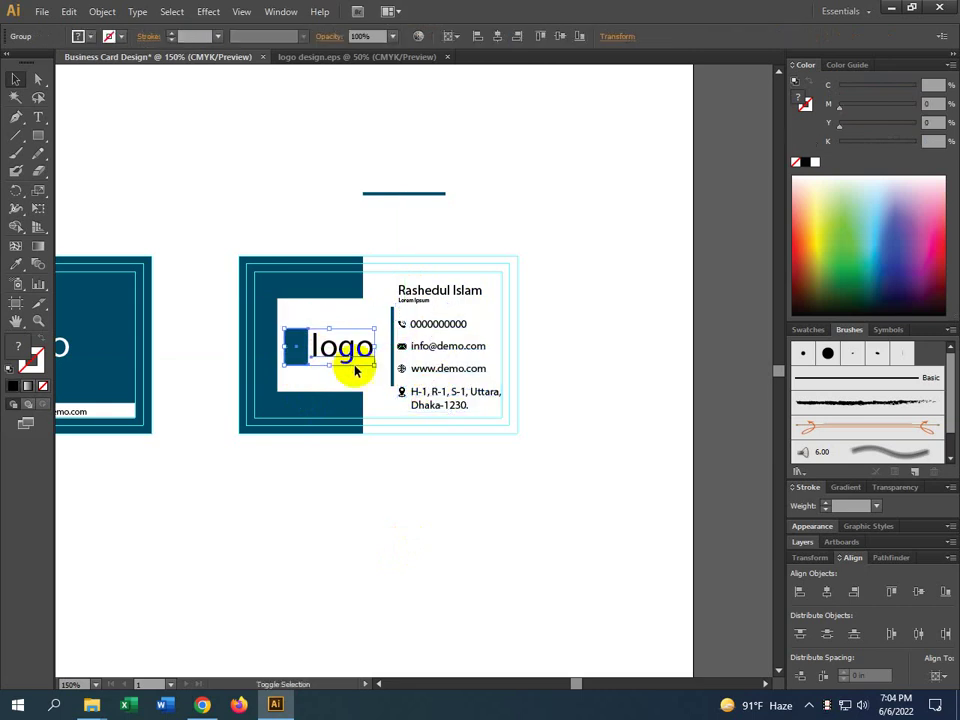
click(522, 516)
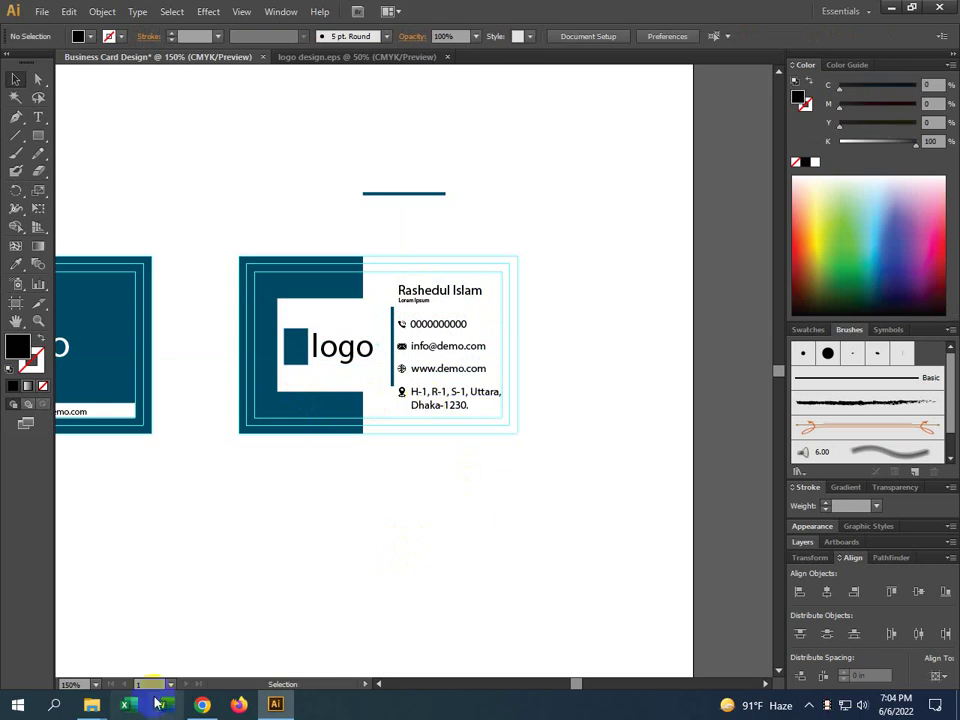
click(202, 704)
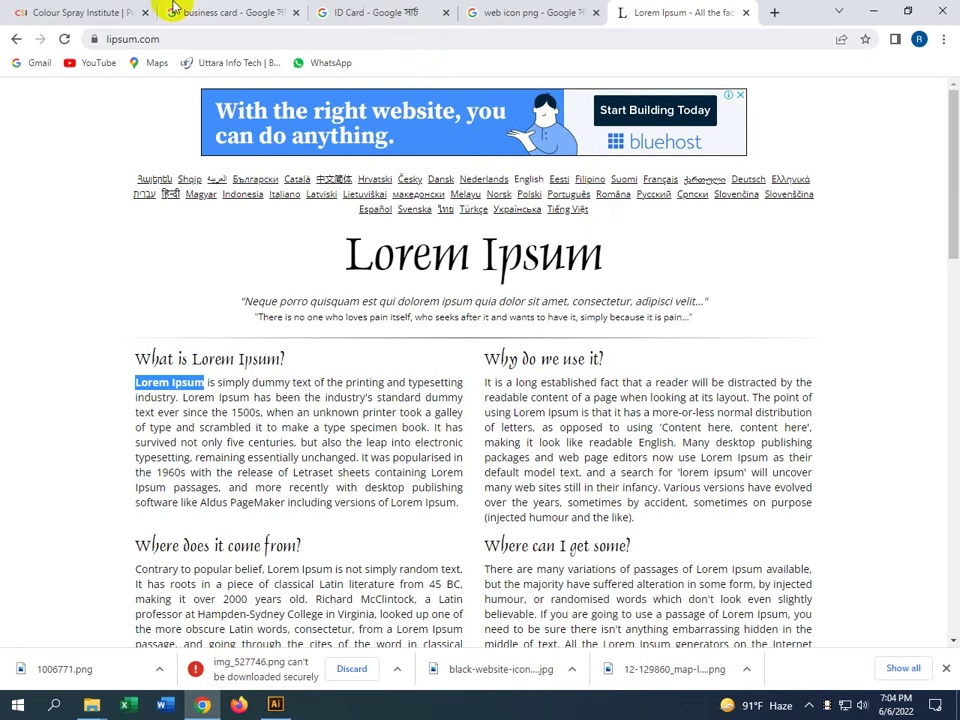
click(96, 10)
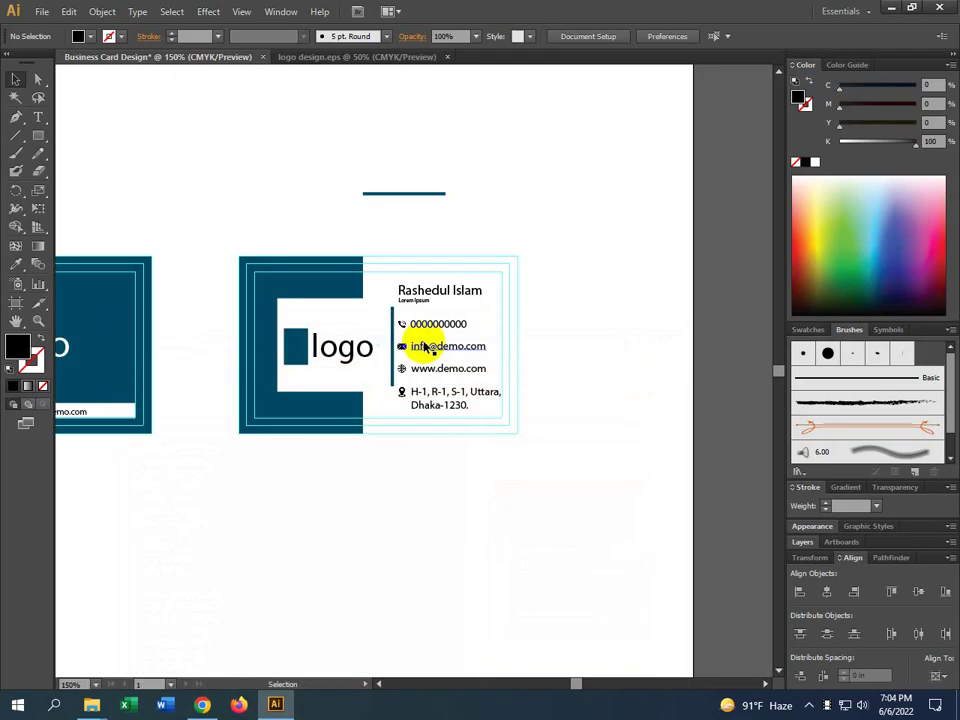
scroll(413, 345, up, 5)
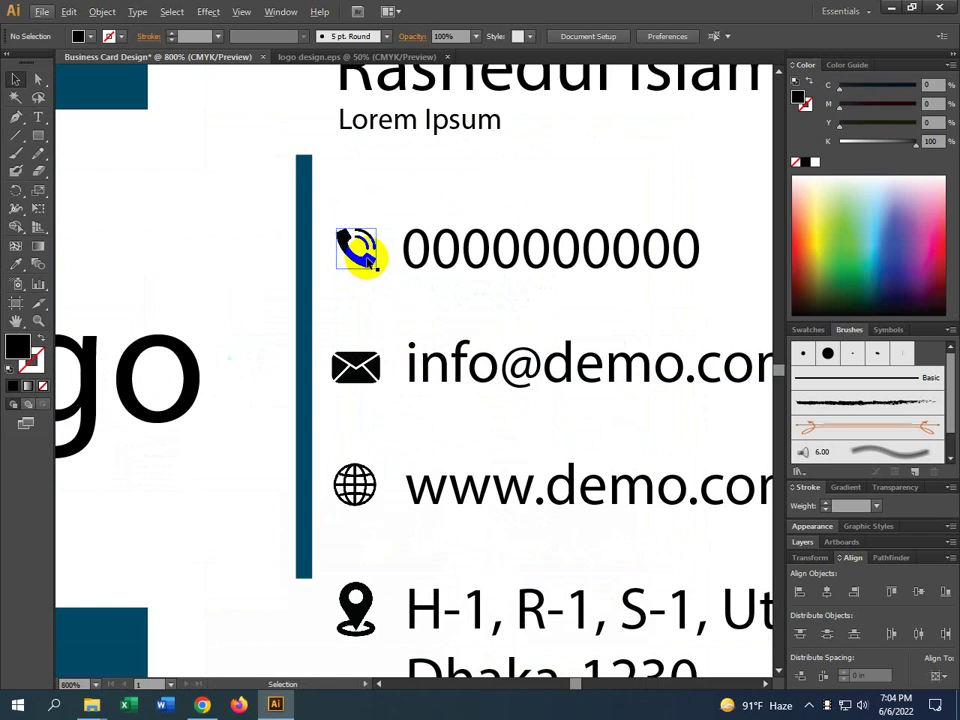
scroll(375, 240, down, 3)
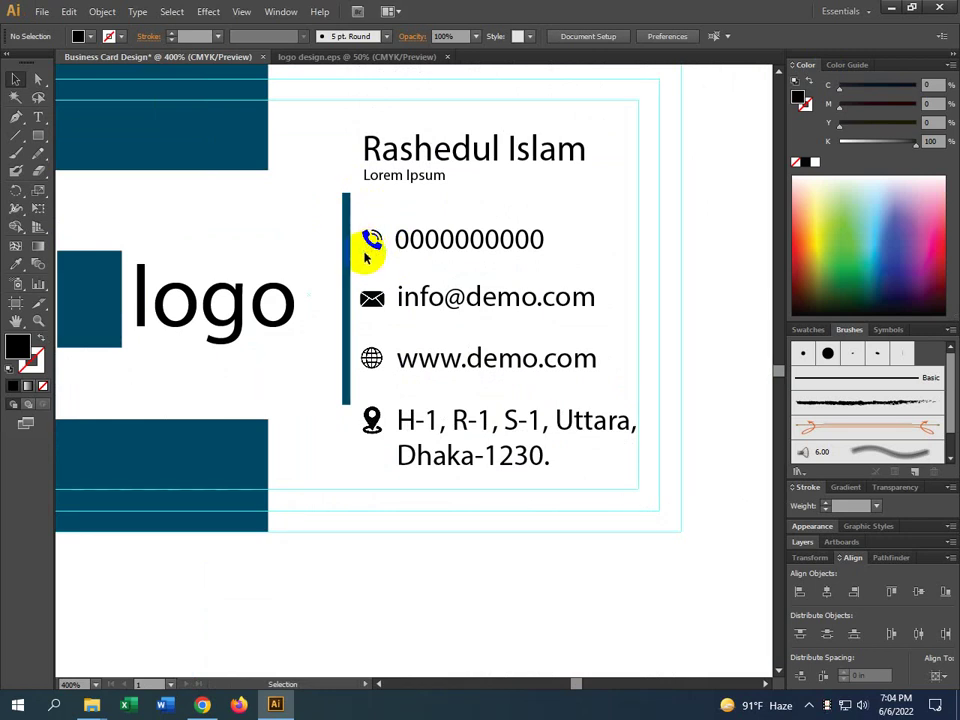
click(202, 704)
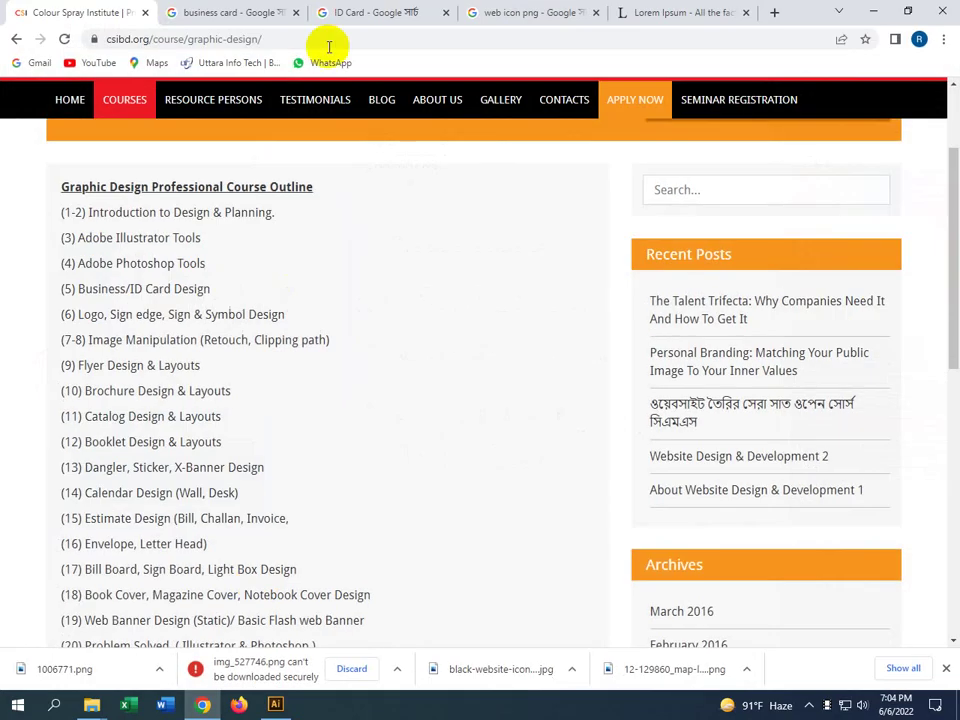
Browse the 'web icon png' Google Images results, then minimize Chrome
click(664, 12)
click(553, 12)
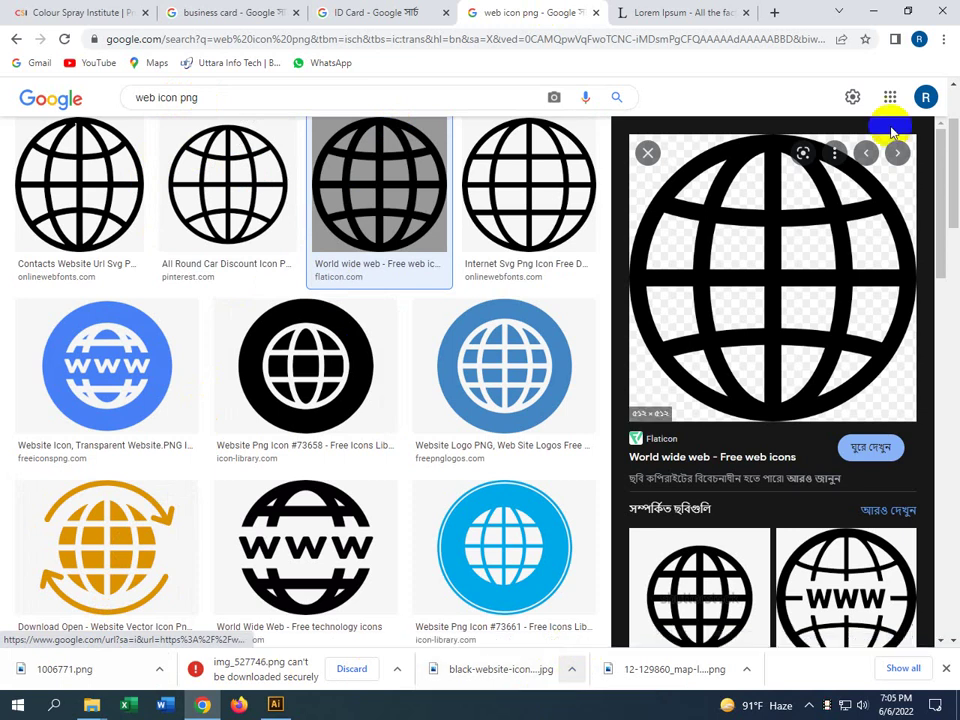
click(873, 11)
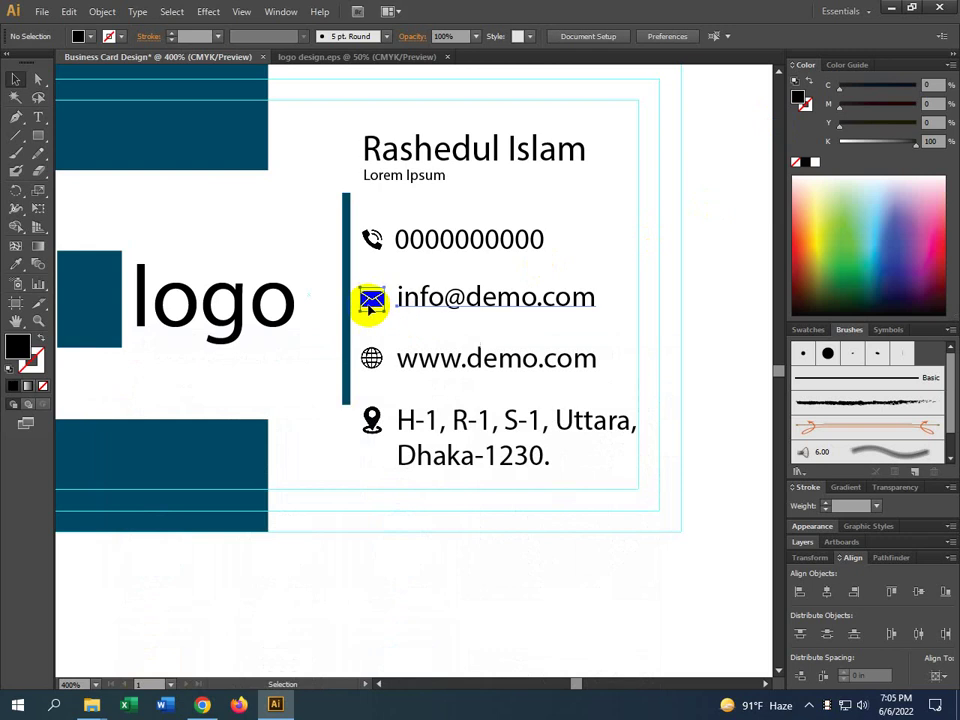
Select the four contact rows, try dragging them off the card, then undo the move
click(370, 300)
shift+click(375, 242)
shift+click(378, 362)
shift+click(356, 426)
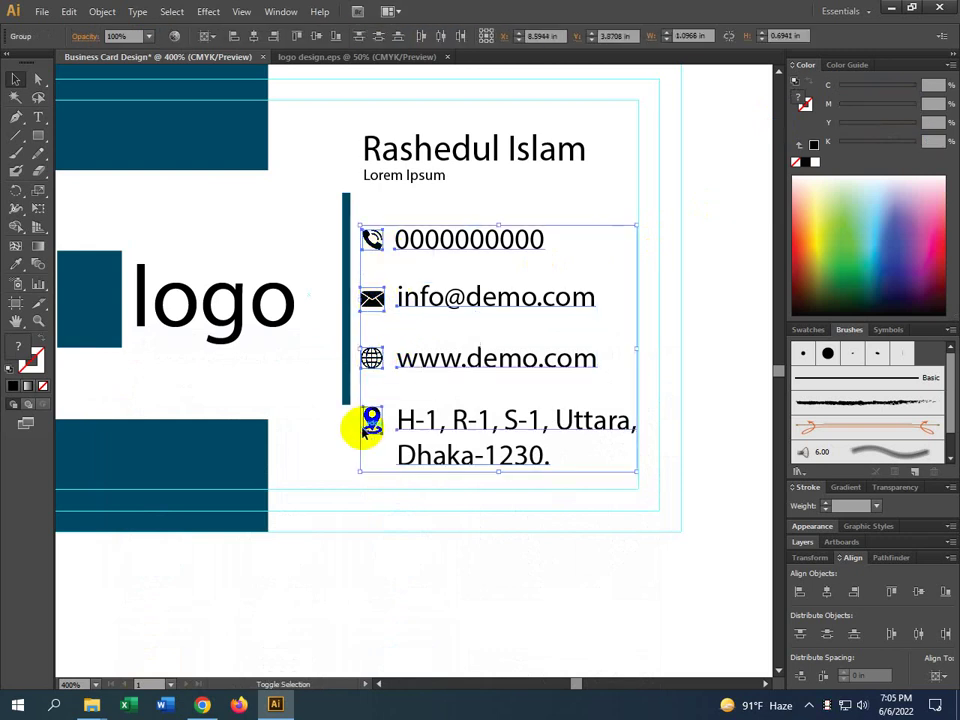
scroll(356, 426, down, 5)
drag(403, 398, 620, 415)
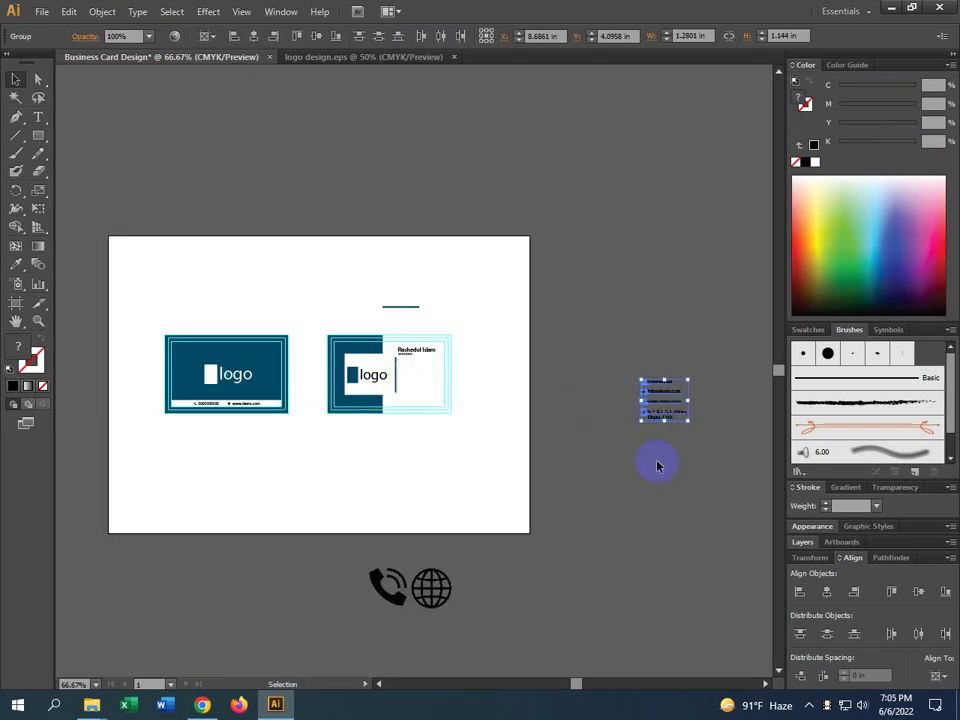
click(658, 461)
scroll(662, 396, up, 6)
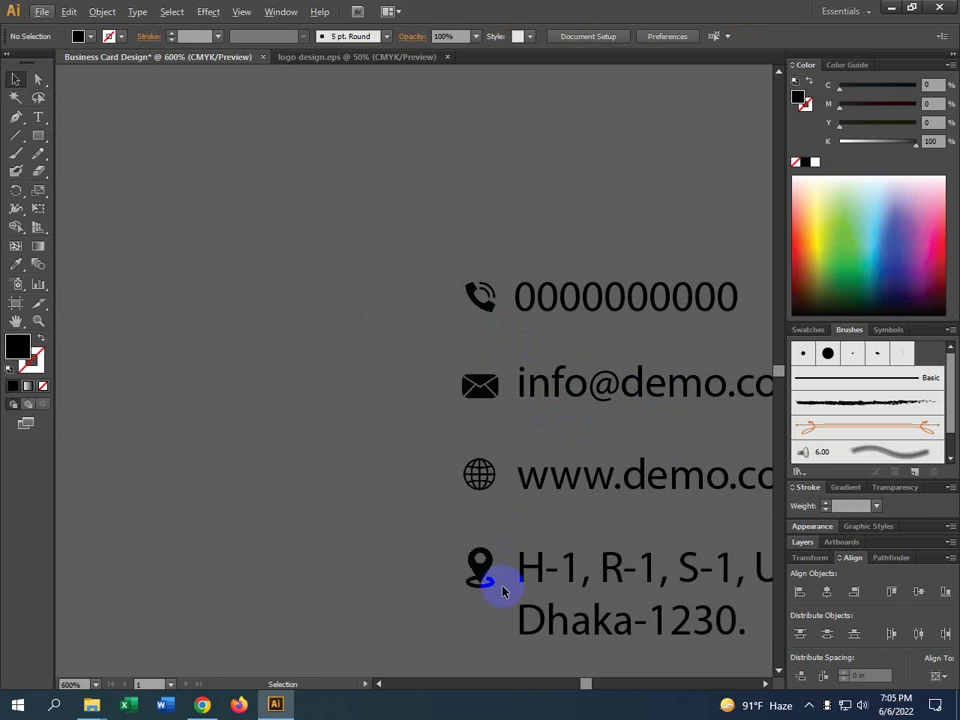
key(ctrl+z)
scroll(497, 512, down, 7)
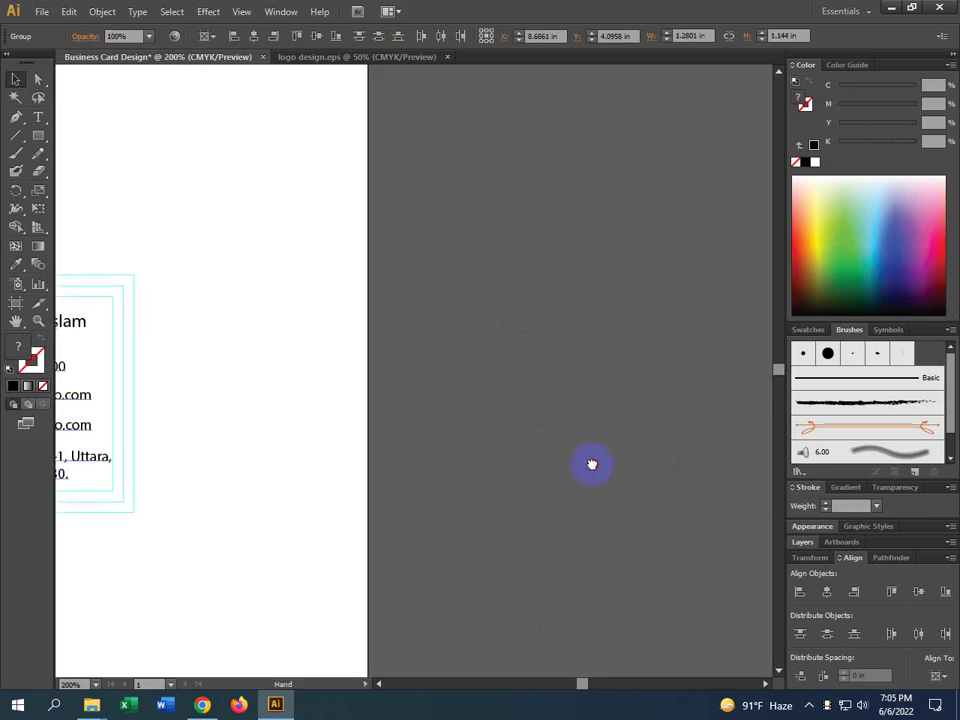
scroll(586, 461, left, 2)
click(519, 463)
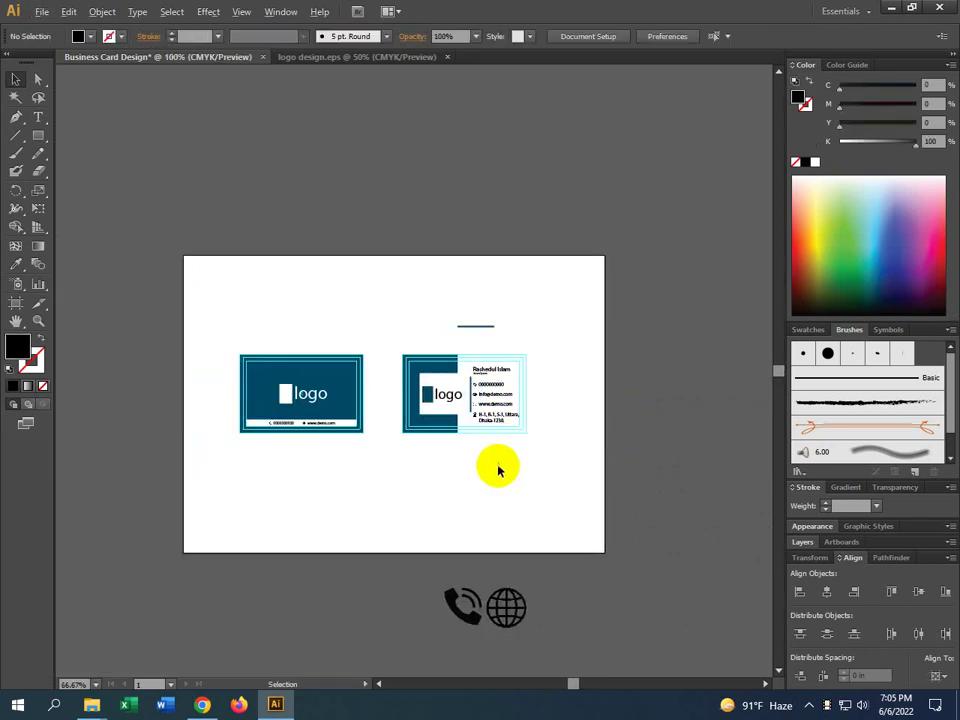
scroll(497, 467, up, 1)
Raise the short teal line and shift the vertical divider up beside the contact rows
drag(468, 259, 471, 209)
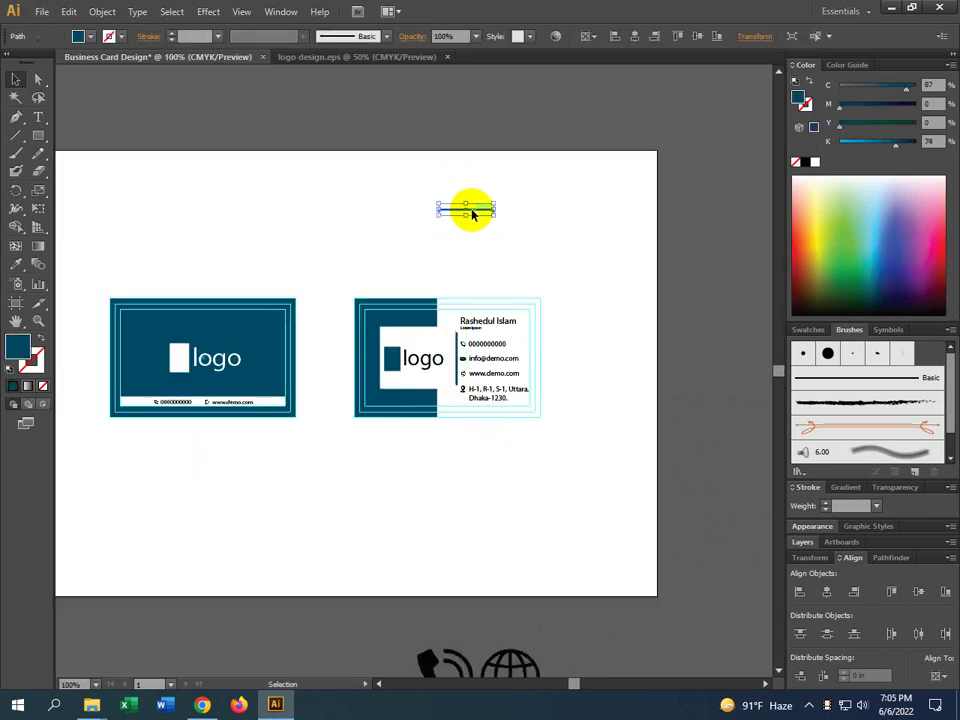
click(459, 365)
drag(461, 368, 458, 326)
click(502, 465)
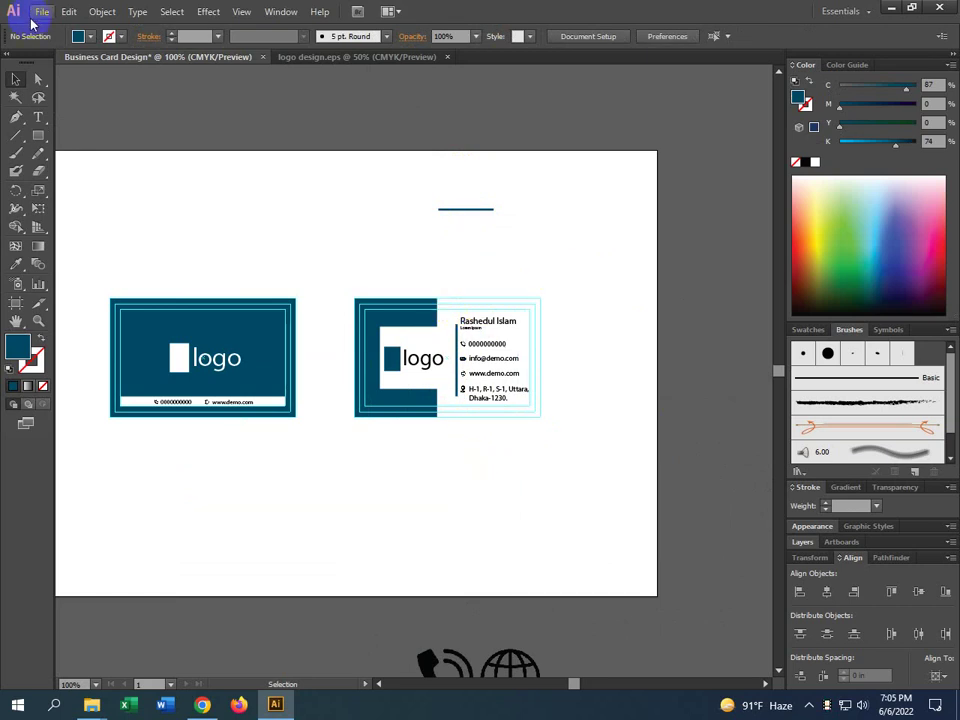
click(40, 12)
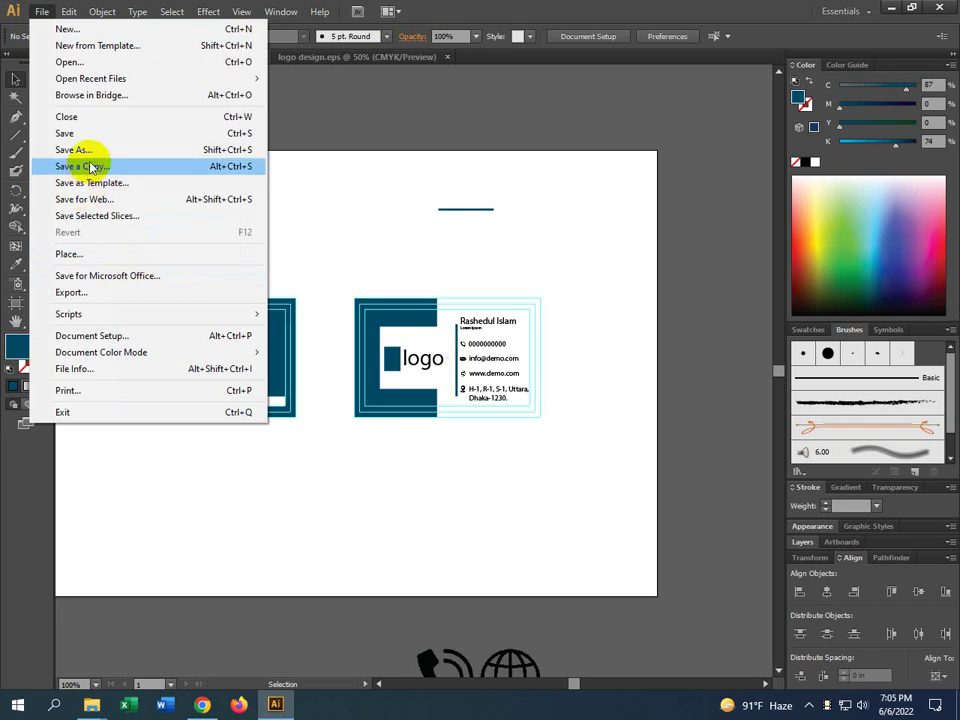
Save As Business Card Design.ai on the Desktop, accepting the default Illustrator Options
click(88, 155)
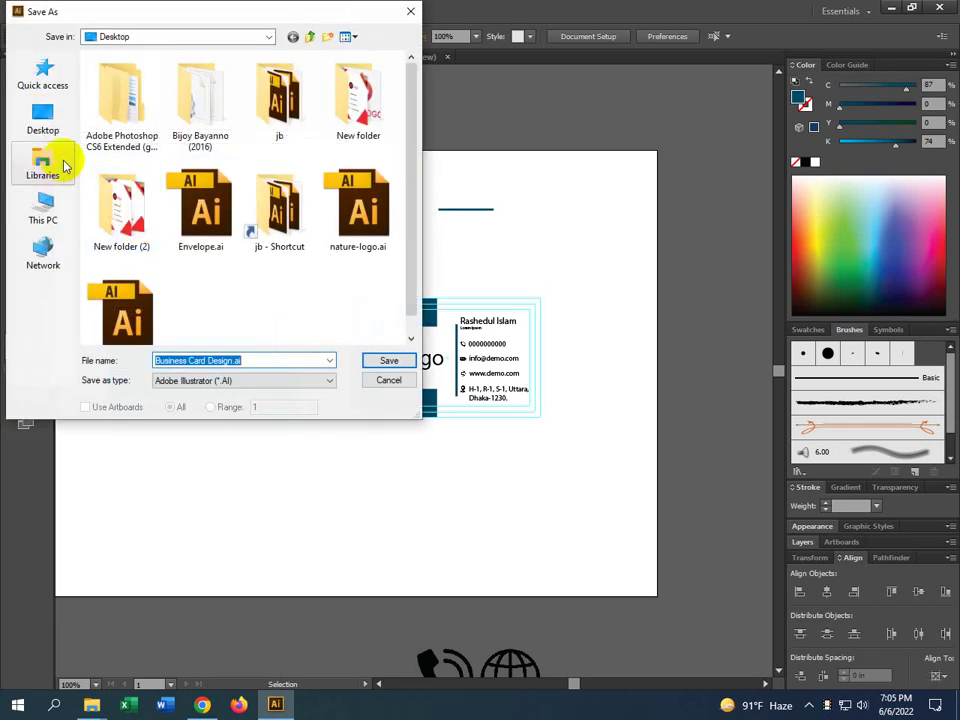
click(42, 122)
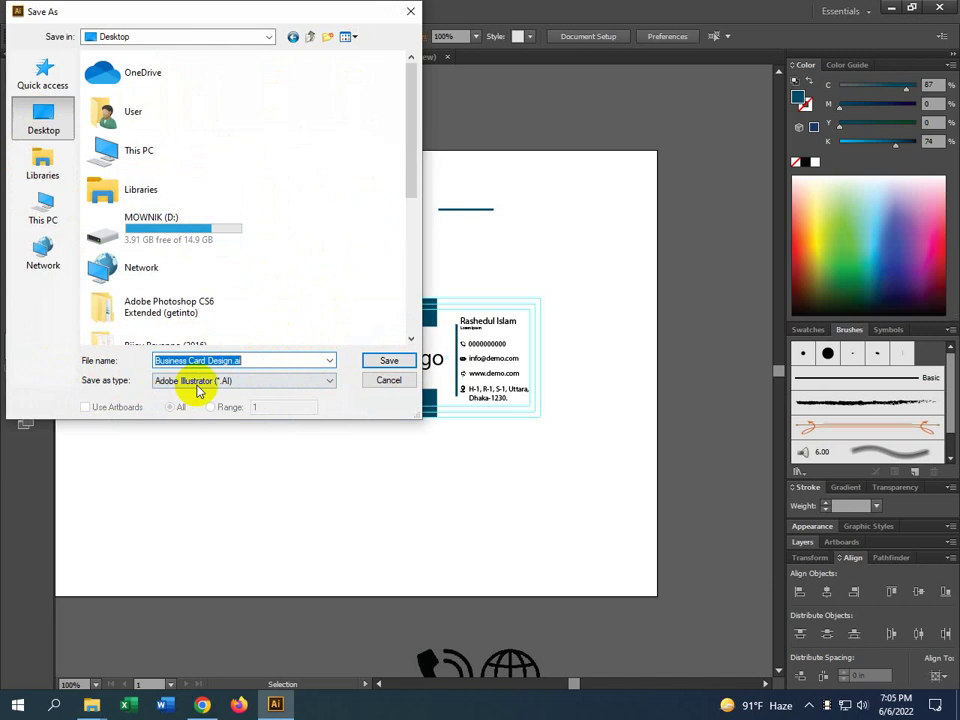
click(392, 360)
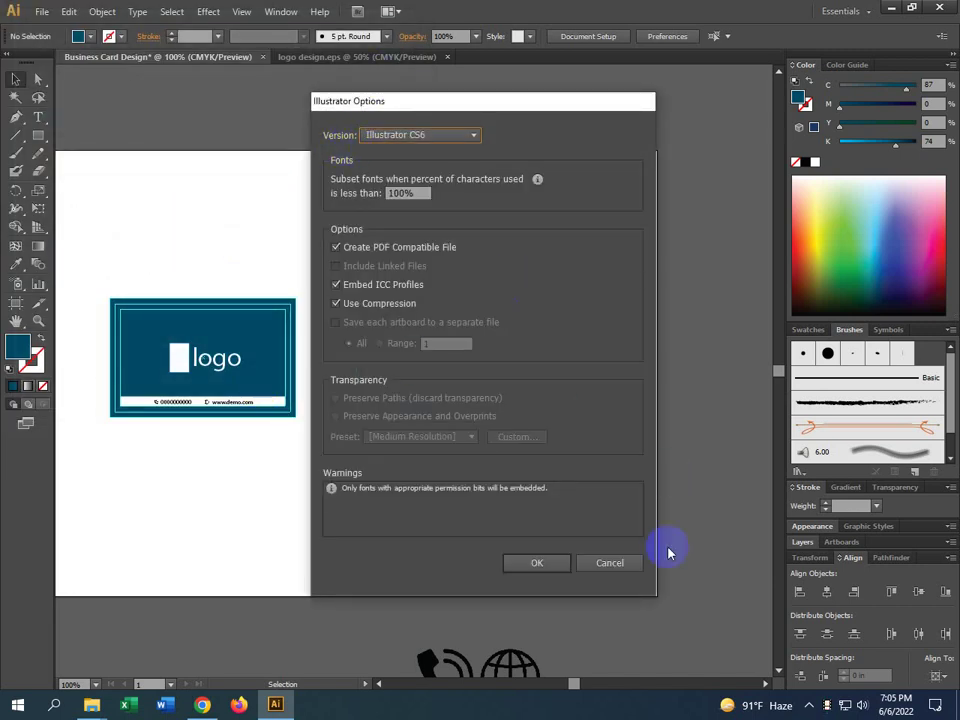
click(537, 564)
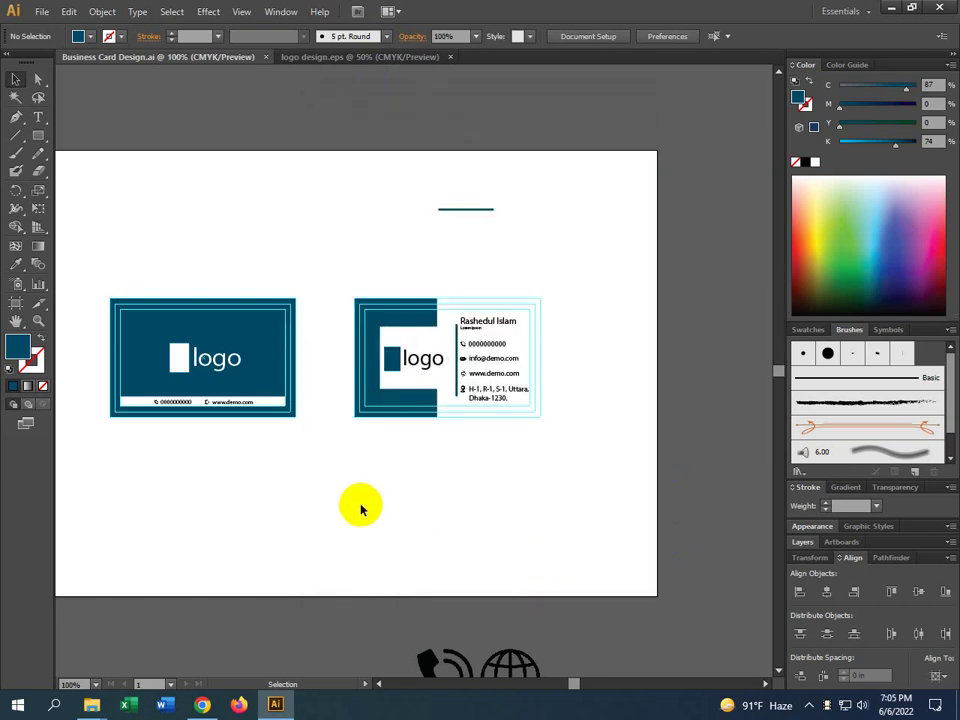
Drag the short teal line above the artboard's top edge
drag(454, 208, 450, 110)
scroll(484, 138, down, 3)
scroll(480, 140, up, 2)
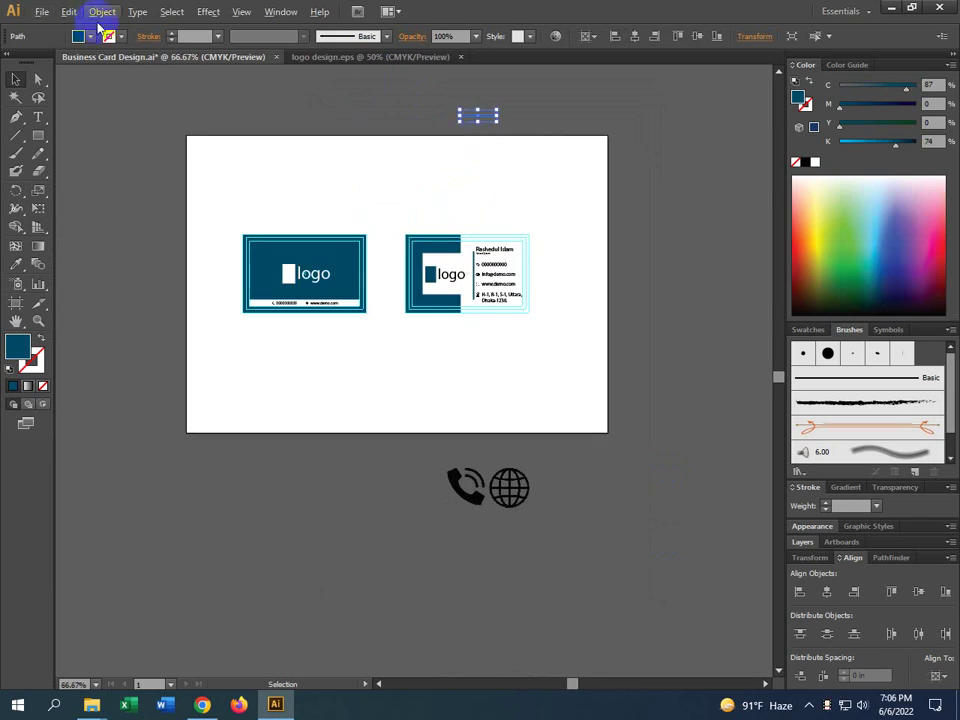
Export the artwork as Business Card Design.jpg in JPEG format with Use Artboards checked
click(42, 11)
click(69, 292)
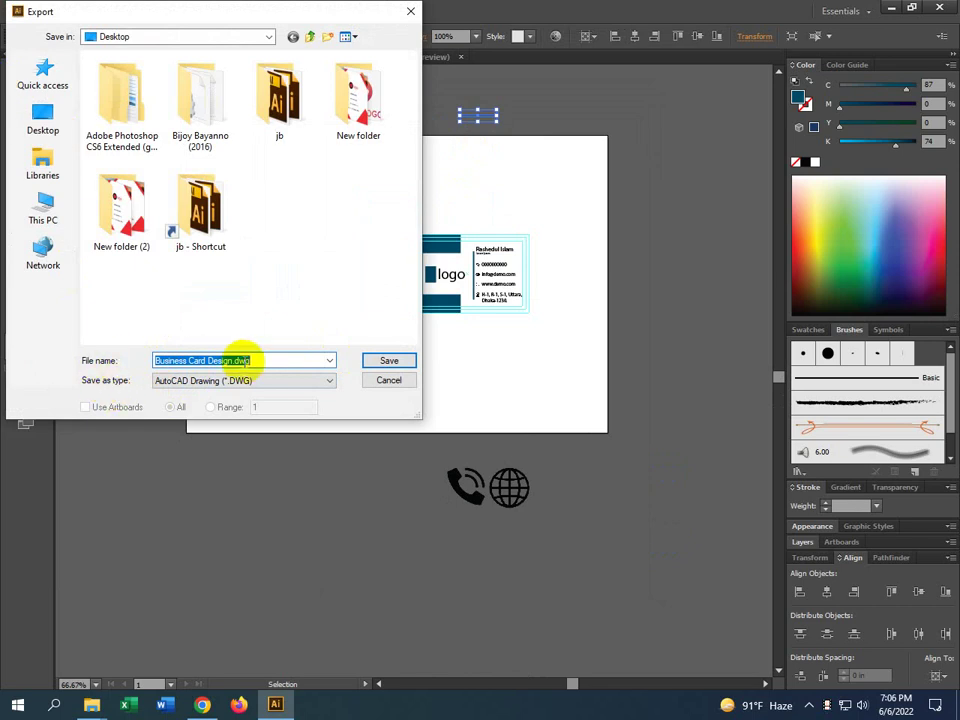
click(175, 384)
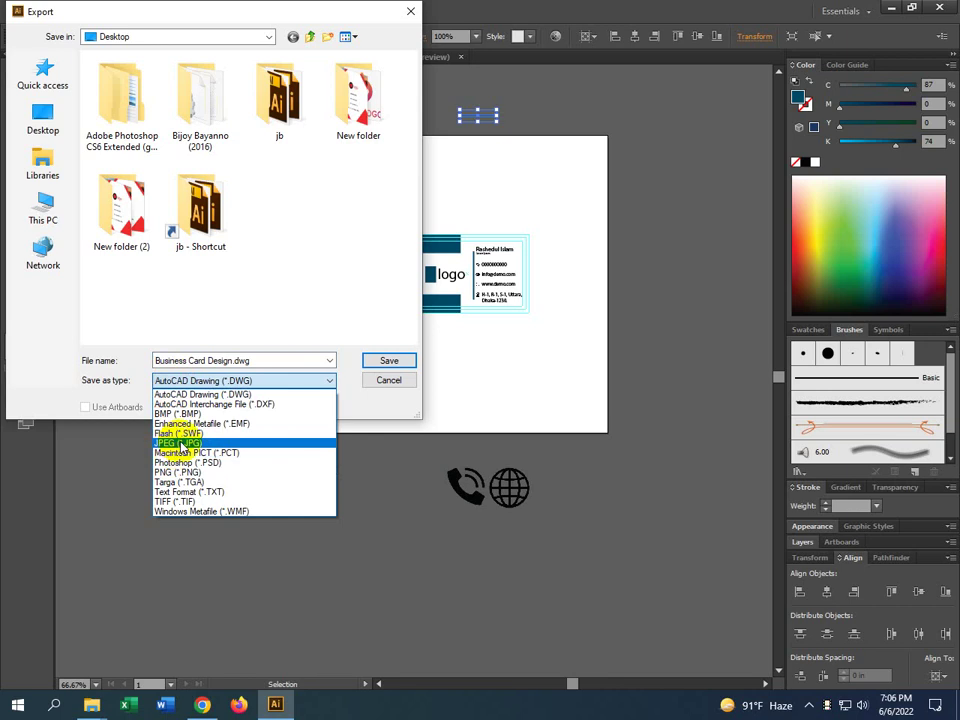
click(180, 443)
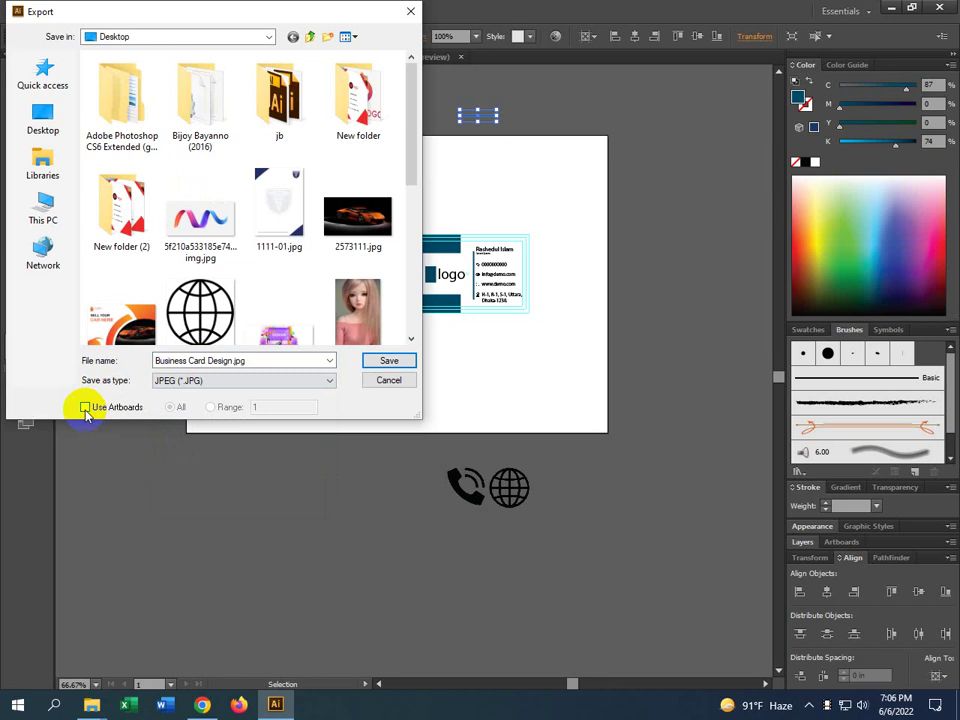
click(86, 409)
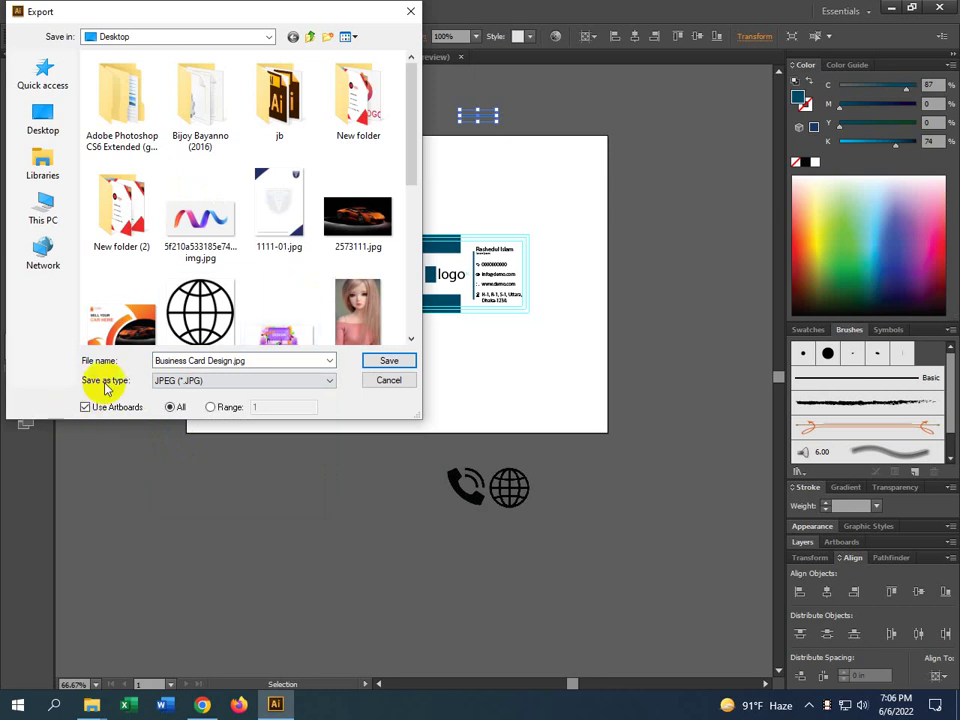
click(392, 362)
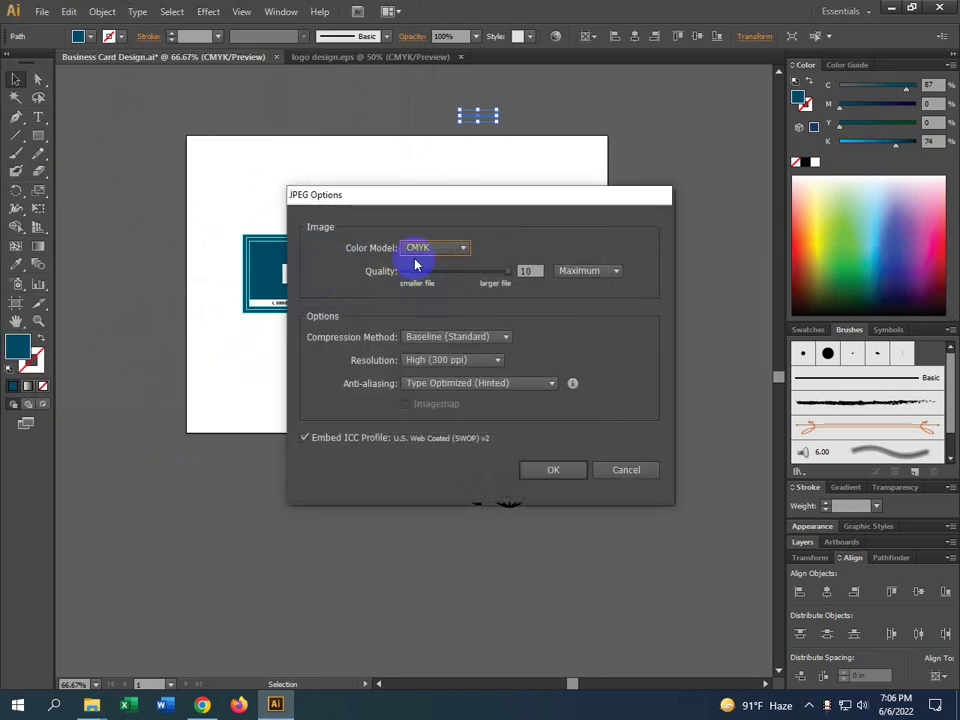
Set the JPEG options to RGB colour model and quality 10, then confirm
click(424, 249)
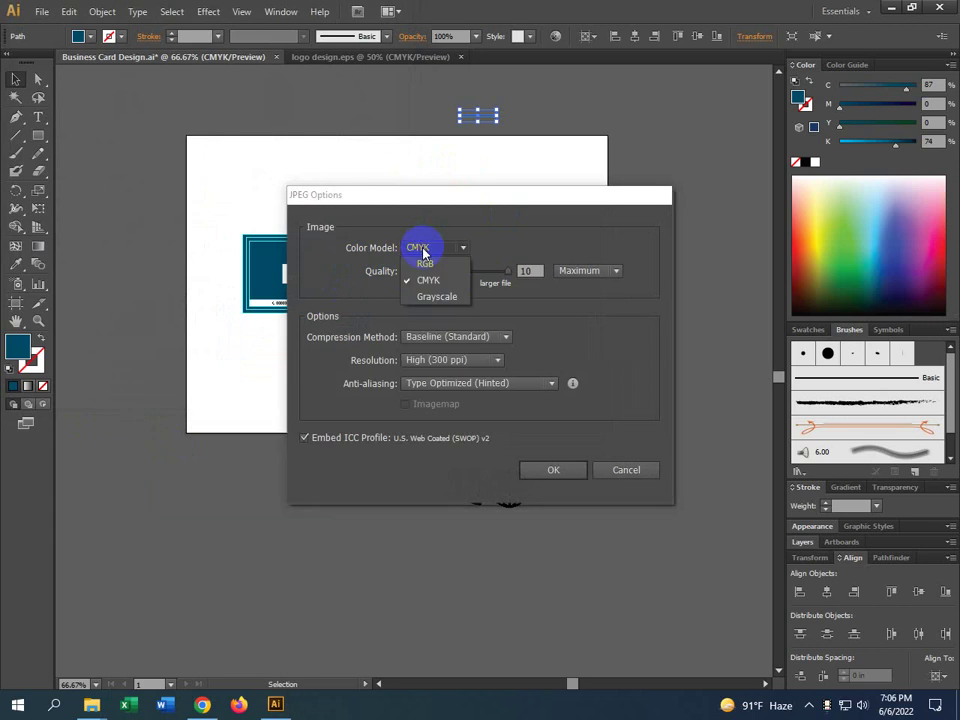
click(425, 266)
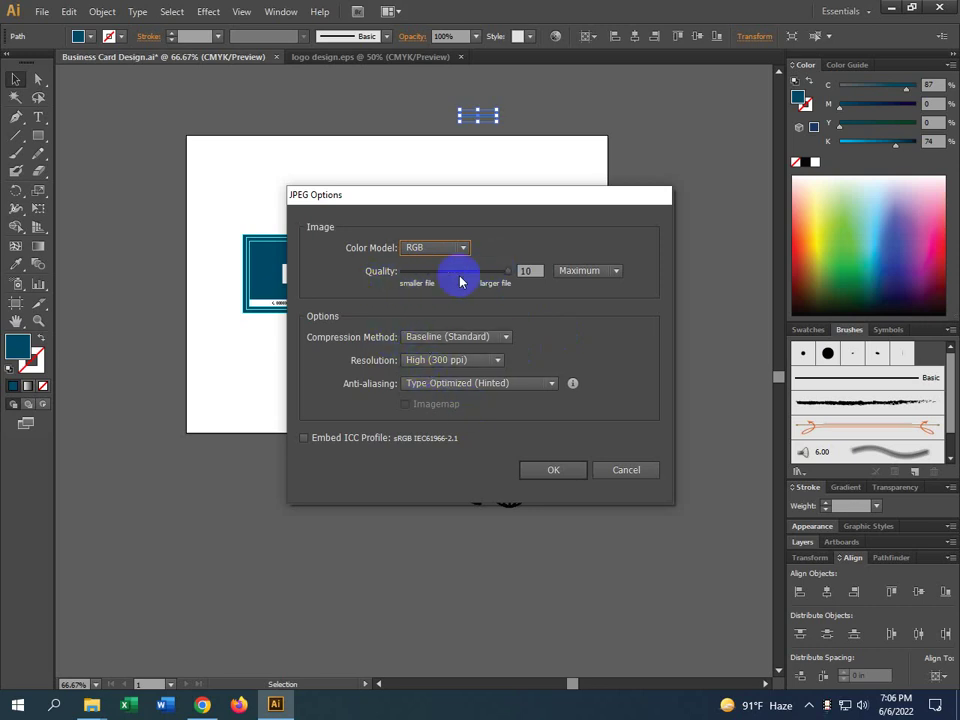
click(538, 275)
click(333, 341)
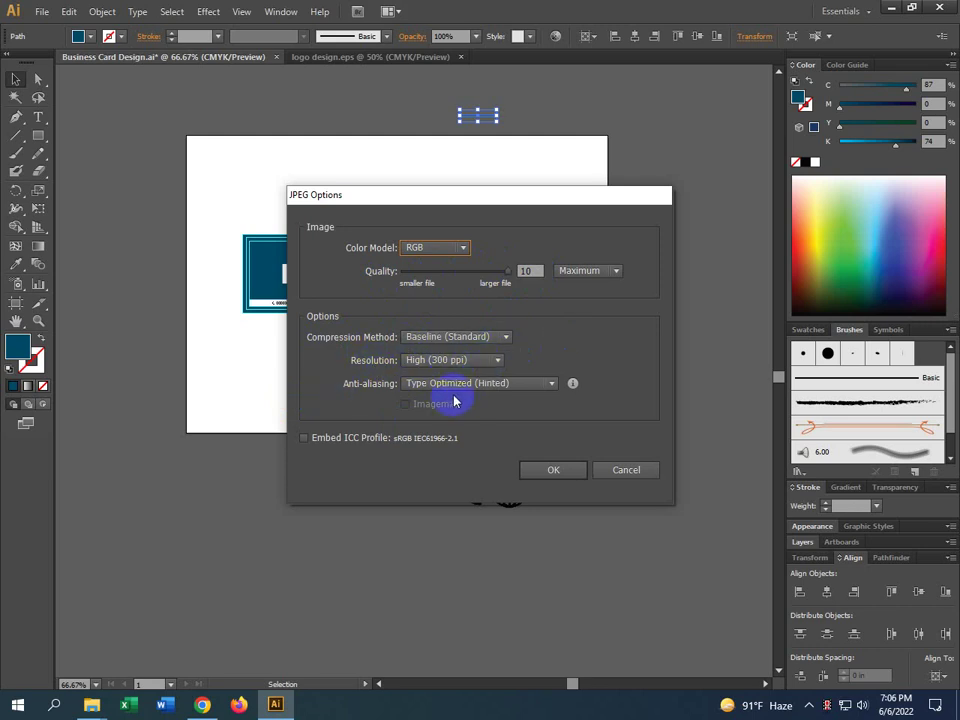
click(570, 474)
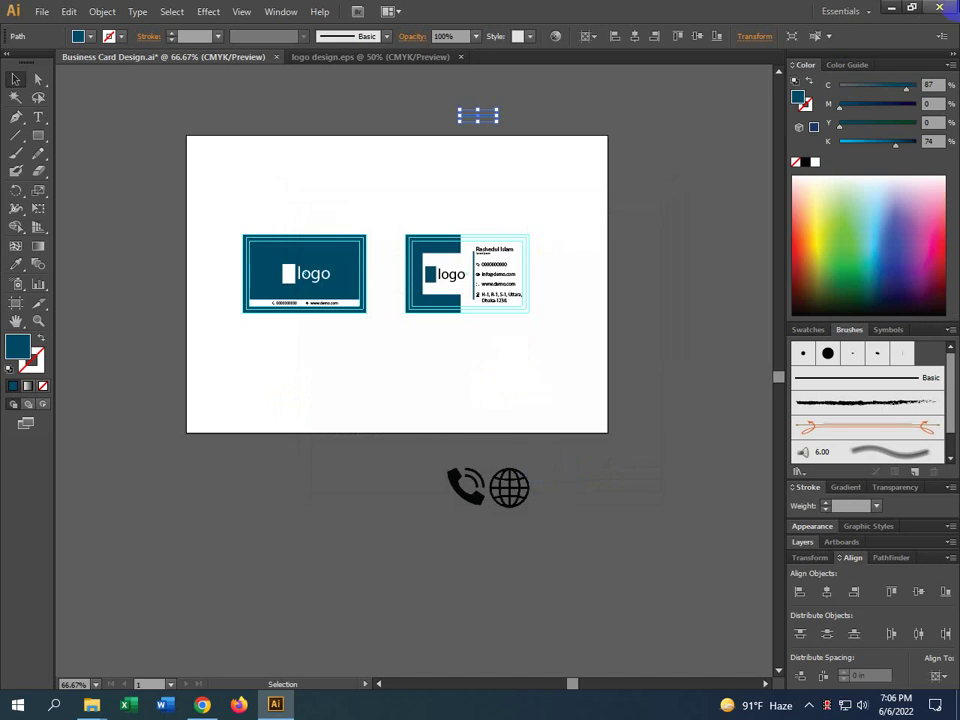
Open Business Card Design-01.jpg from the desktop in Photos to preview it, then close it
click(888, 7)
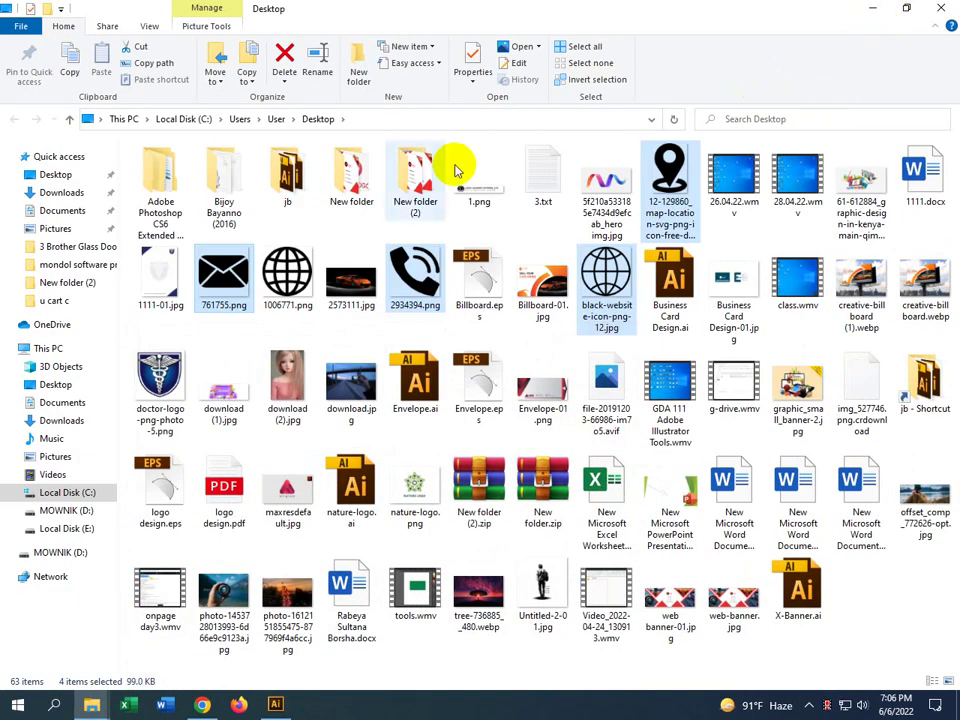
click(870, 7)
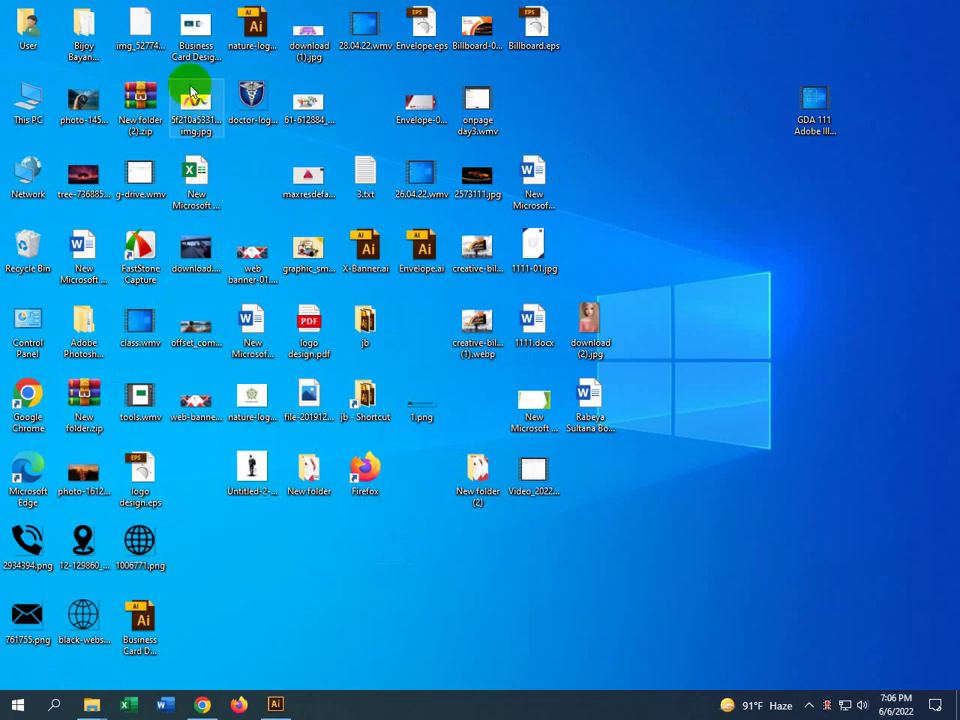
click(195, 30)
double_click(193, 28)
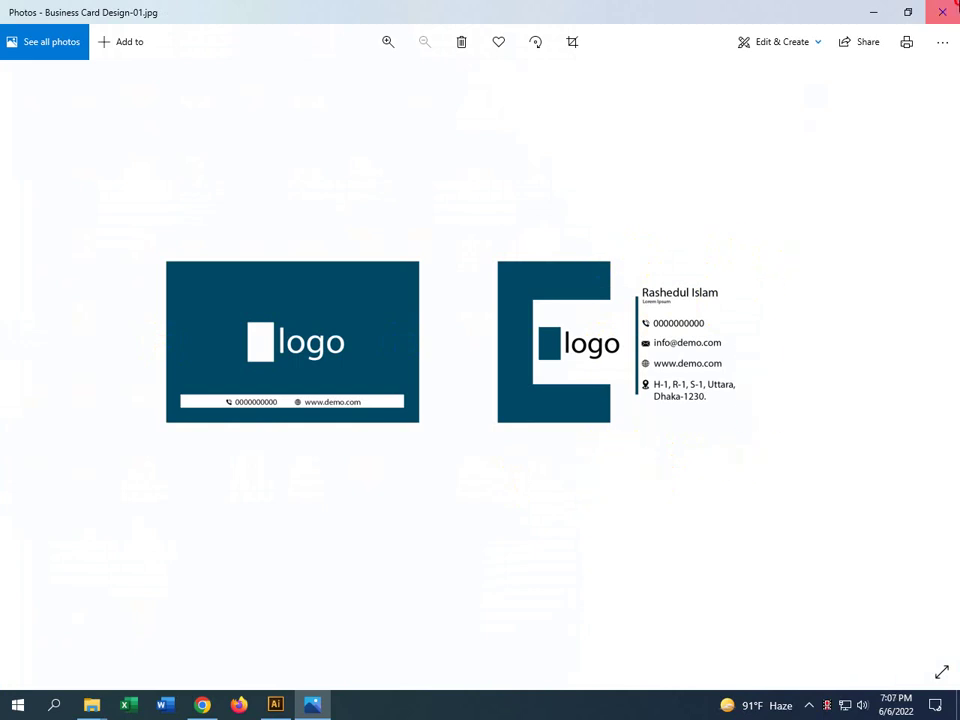
click(942, 12)
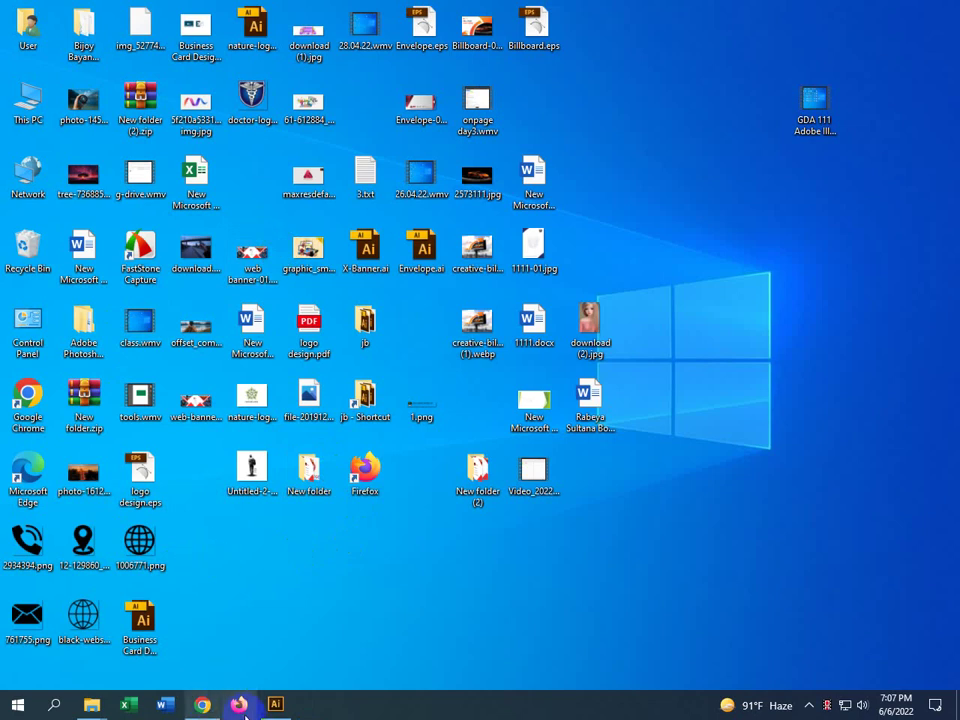
Draw a 3.45 × 2.2 in rectangle over the back card
click(276, 704)
scroll(564, 259, up, 2)
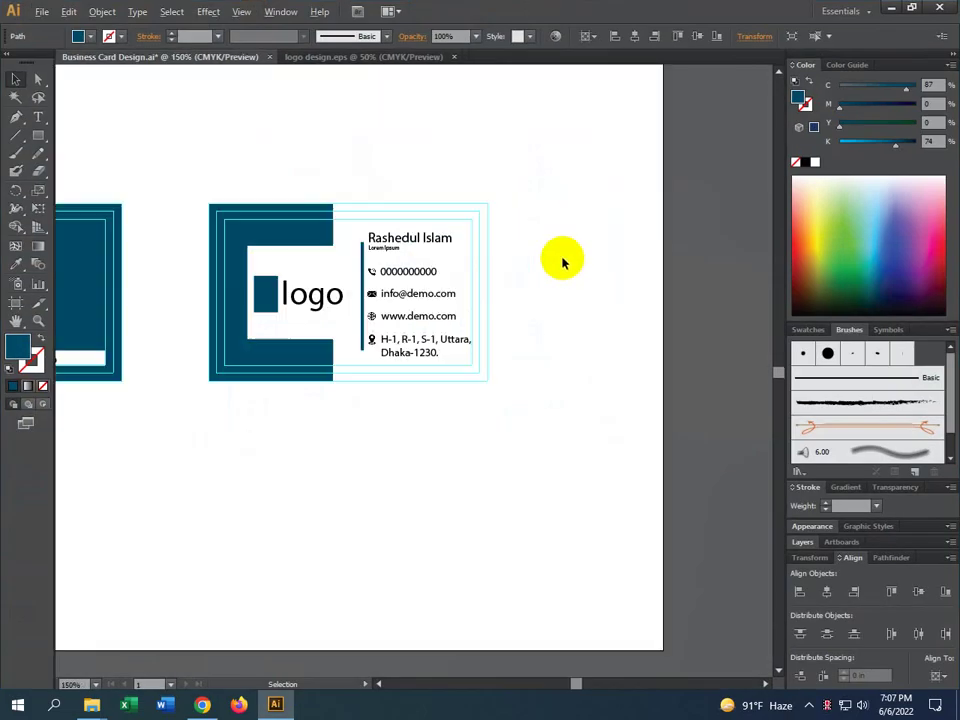
click(37, 143)
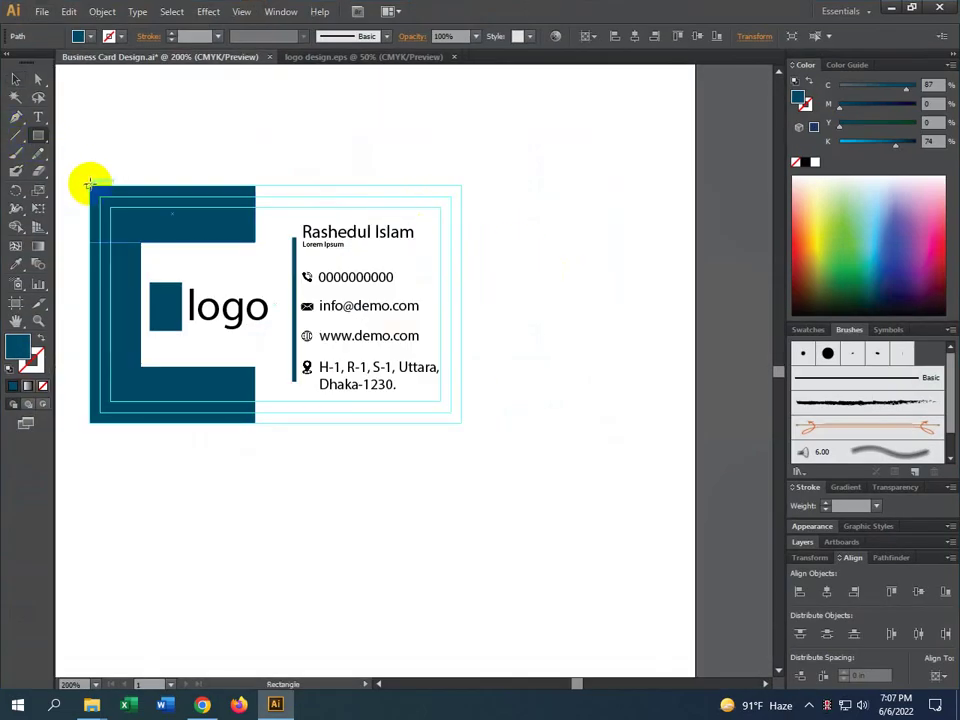
drag(88, 185, 462, 423)
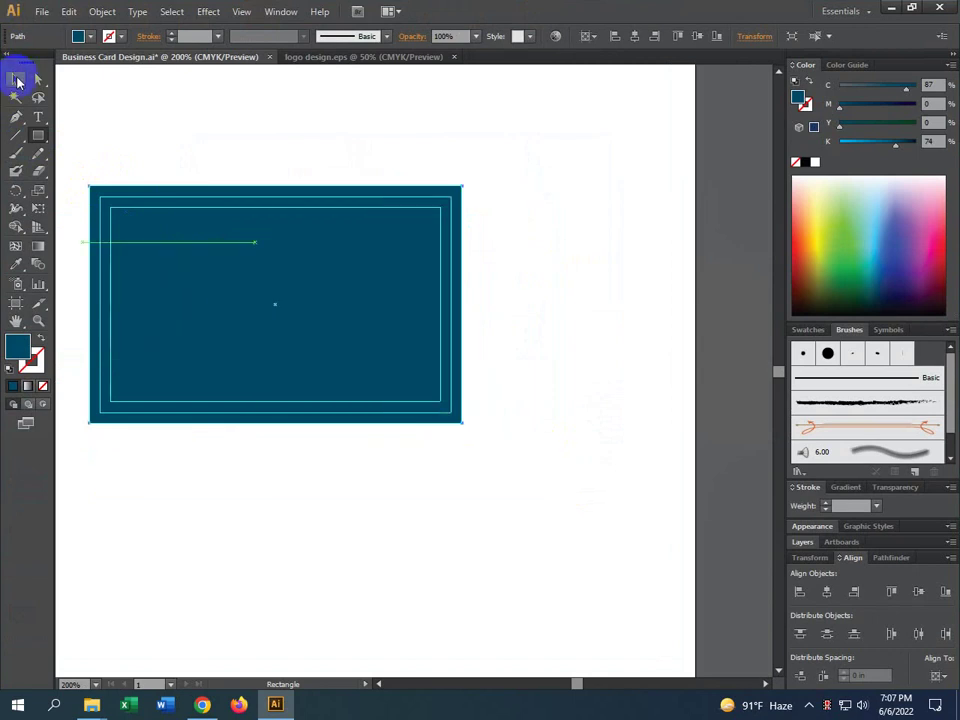
Send the rectangle to the back and fill it white
click(17, 80)
right_click(242, 276)
mouse_move(313, 489)
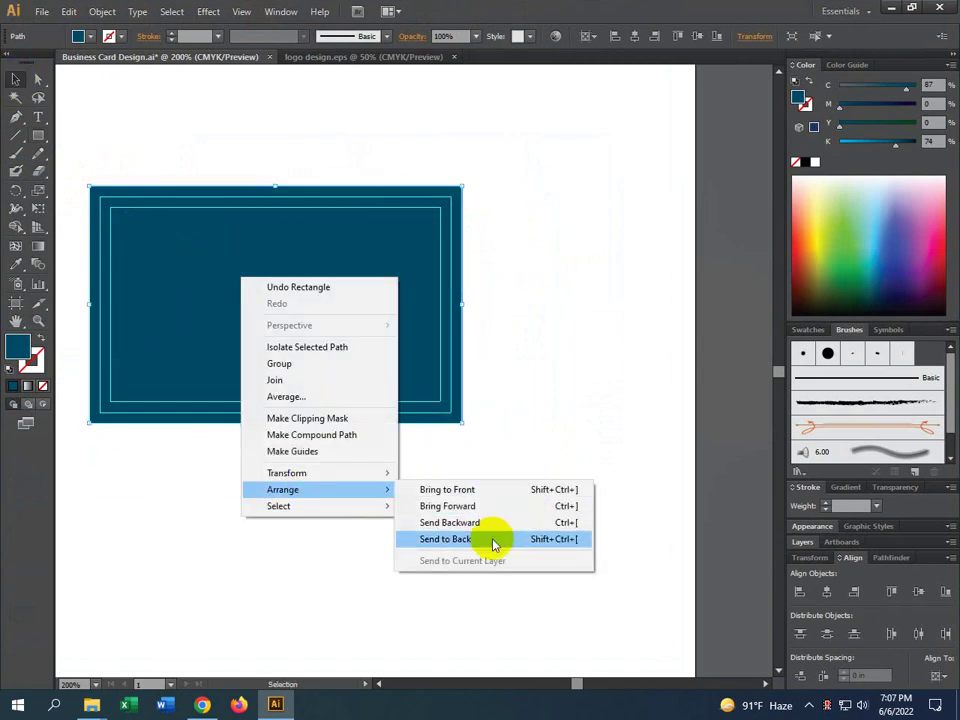
click(492, 540)
click(815, 162)
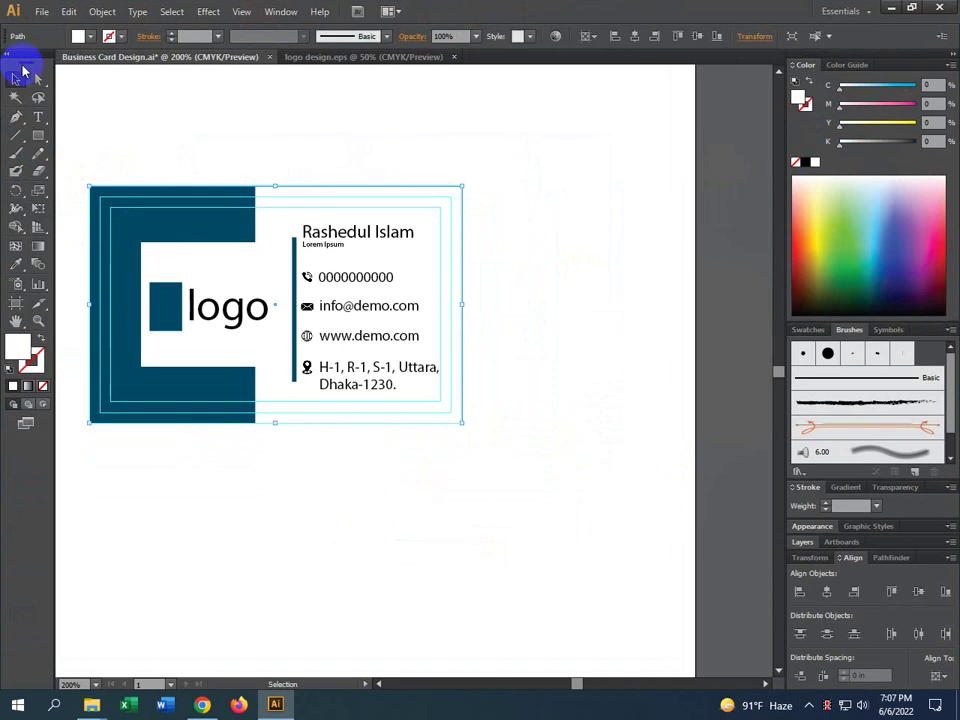
key(ctrl+minus)
key(ctrl+minus)
click(40, 11)
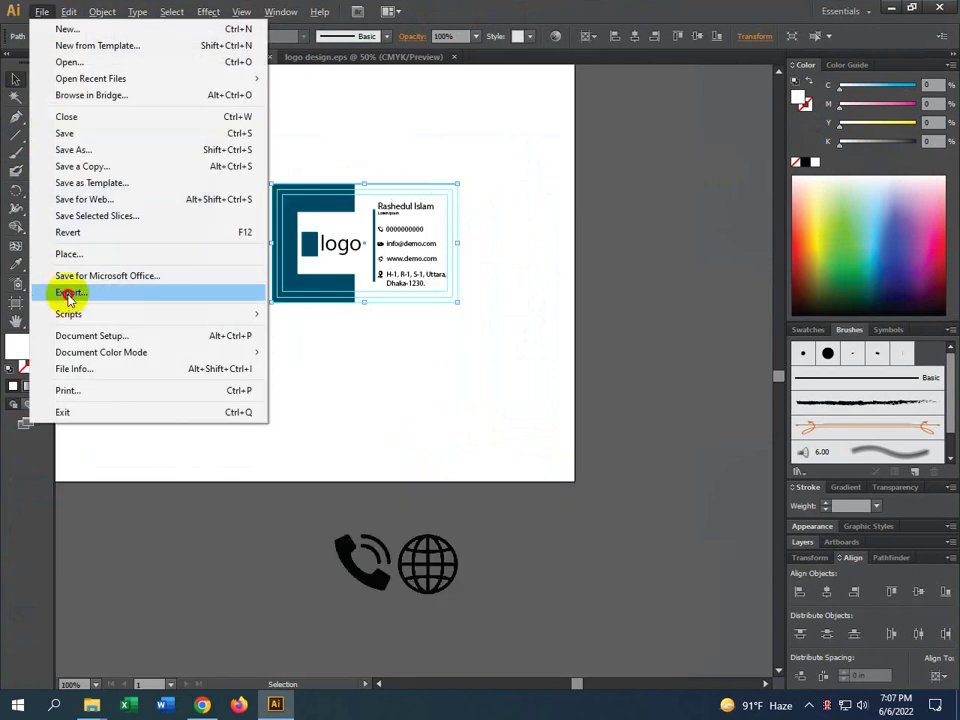
Export Business Card Design.png to the Desktop with Use Artboards at High 300 ppi, then minimize Illustrator
click(68, 293)
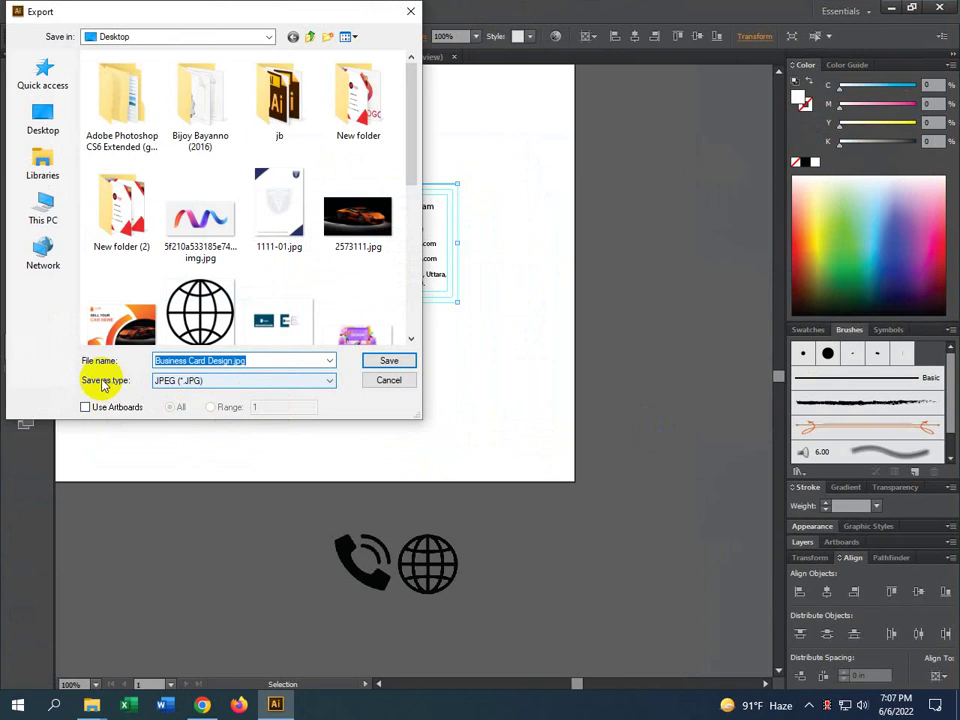
click(180, 380)
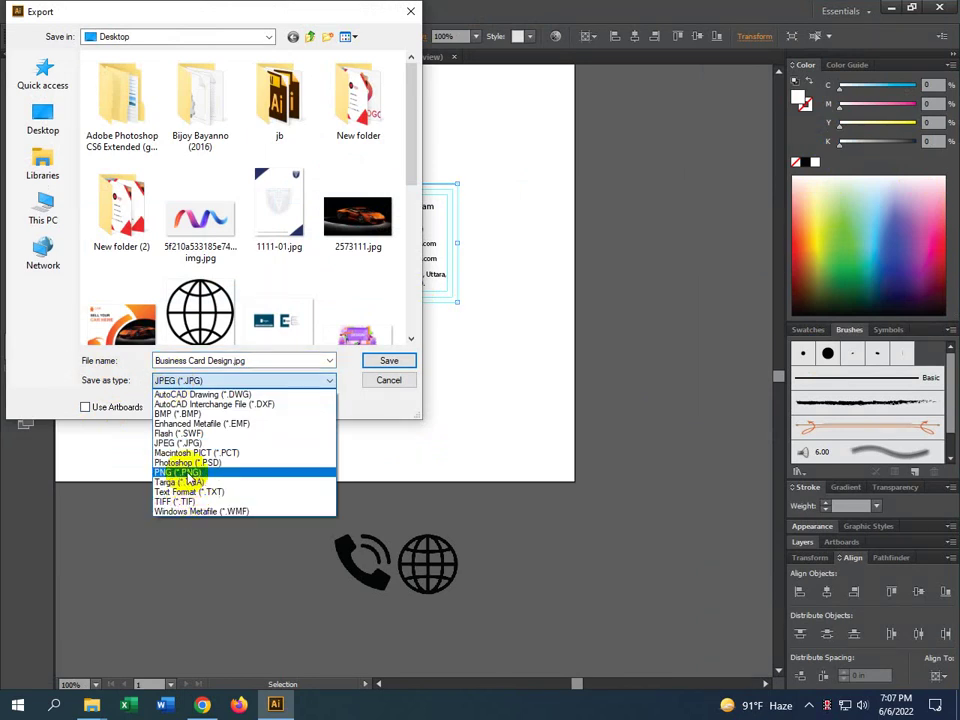
click(187, 474)
click(107, 413)
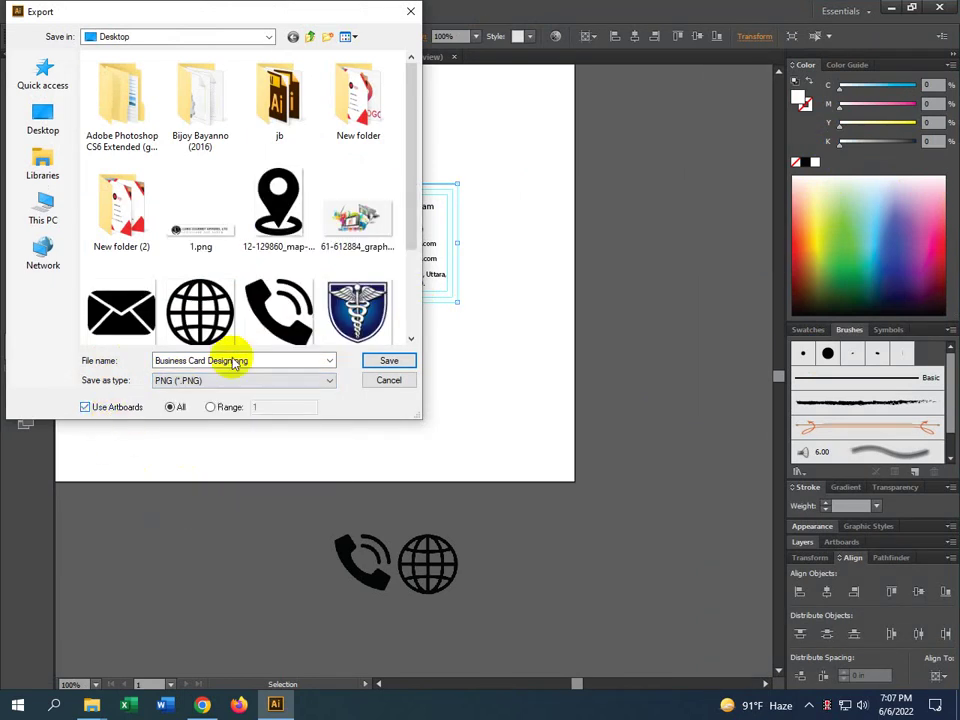
click(25, 118)
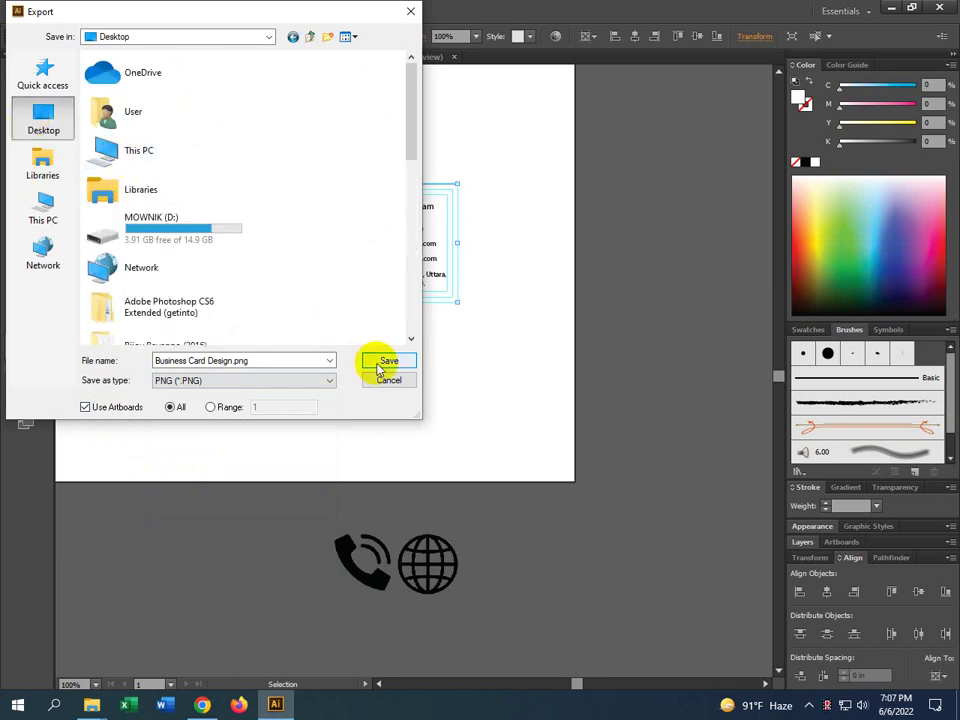
click(376, 362)
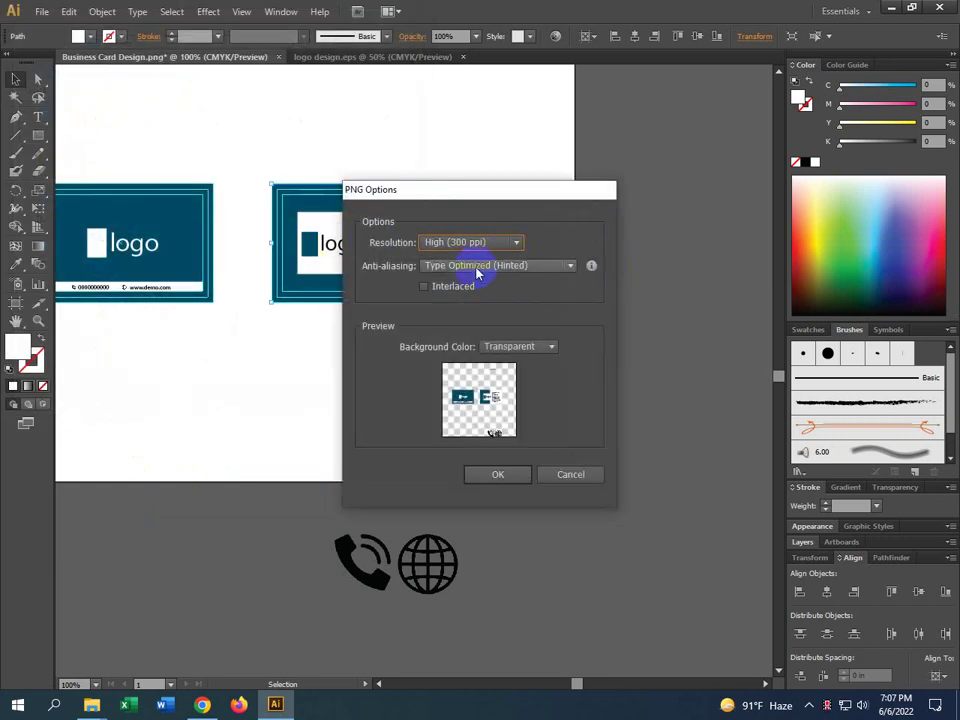
click(510, 479)
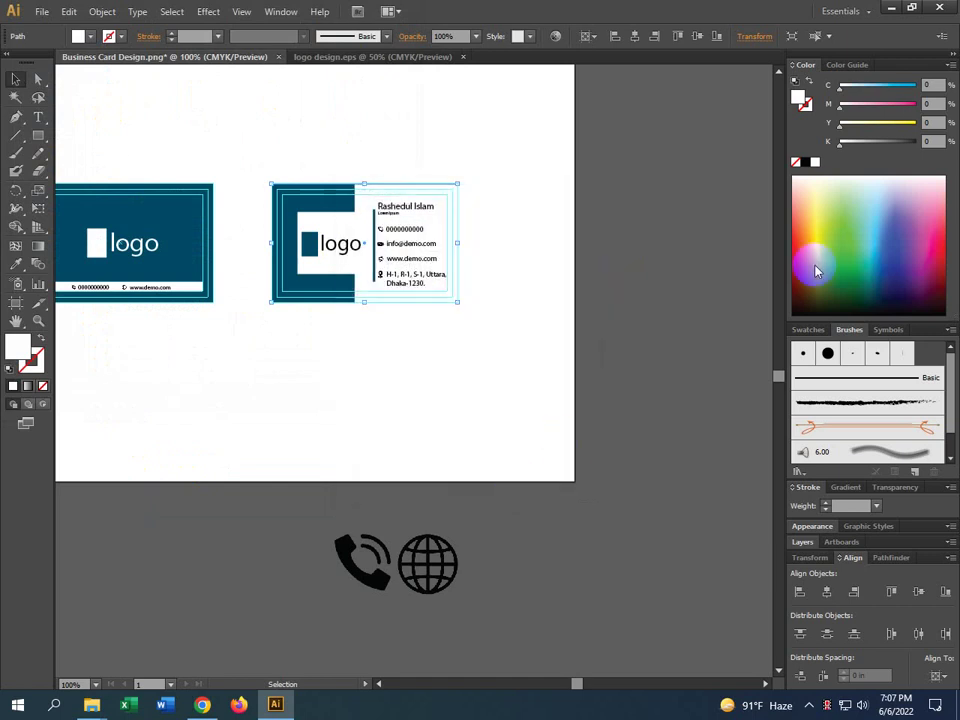
click(891, 10)
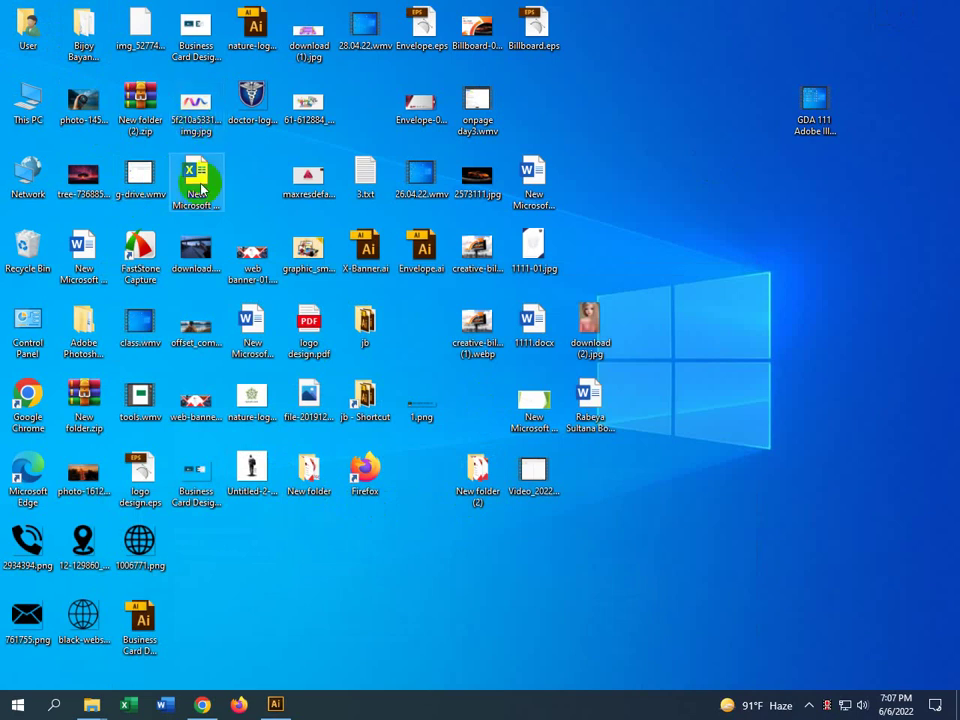
Preview Business Card Design-01.png in Windows Photos, then drop it into the Illustrator document
double_click(192, 470)
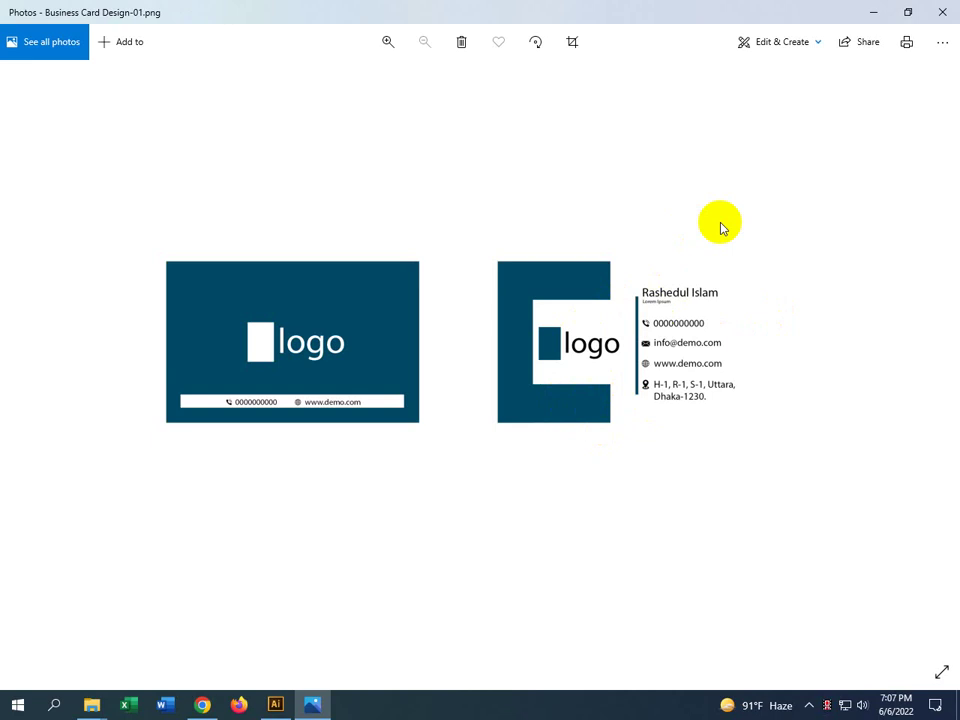
click(942, 12)
mouse_move(210, 472)
mouse_down()
mouse_move(291, 696)
mouse_move(279, 700)
mouse_move(797, 355)
mouse_up()
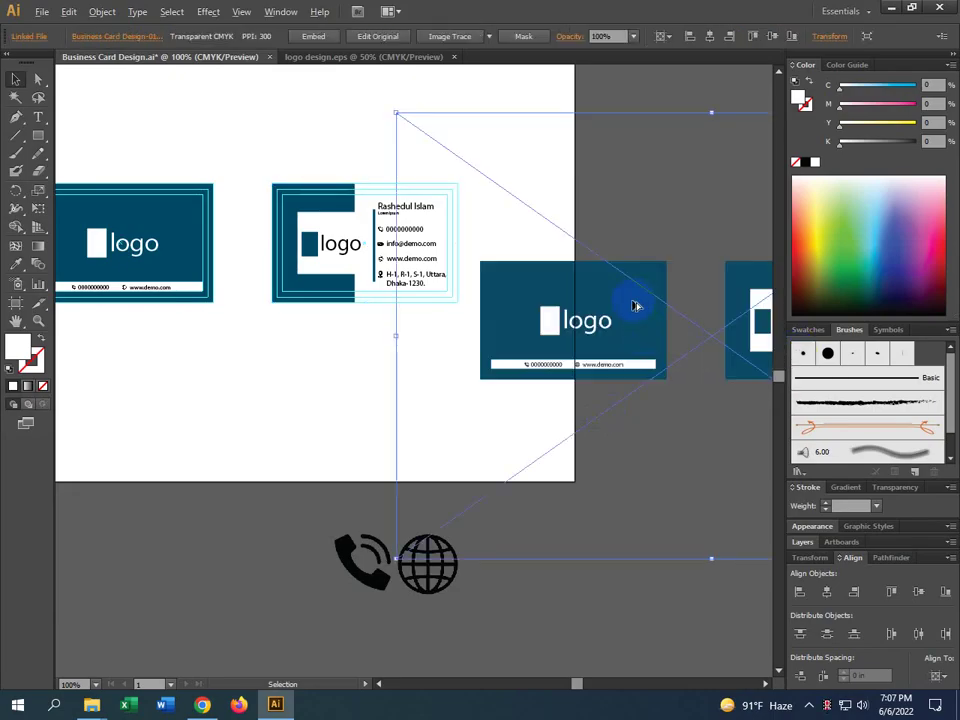
Move the placed card image to the right of the artboard and try embedding it
drag(742, 375, 603, 336)
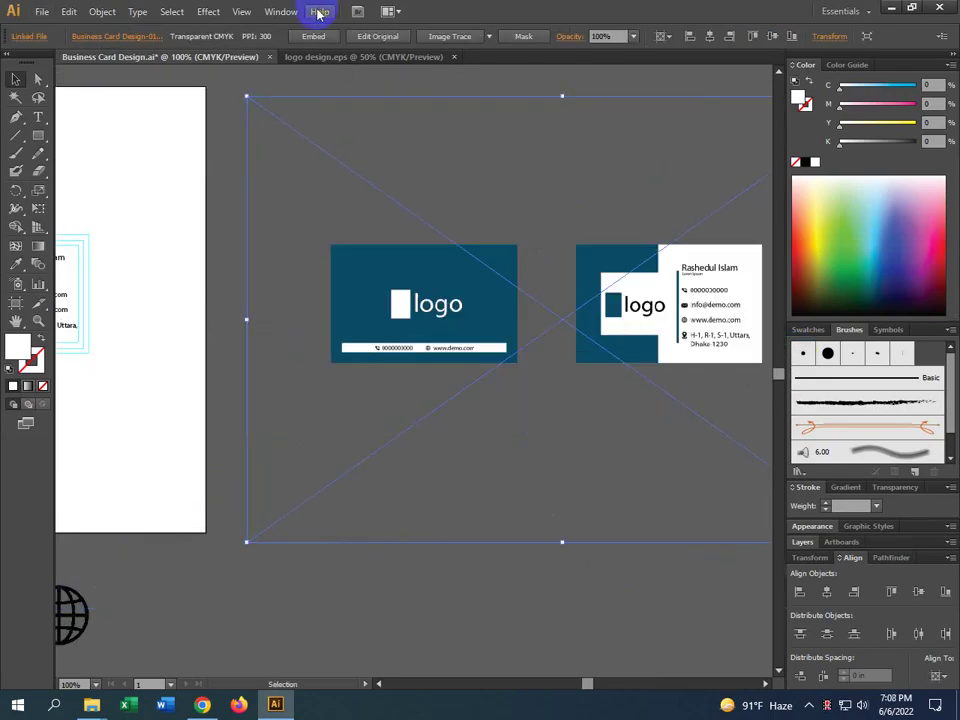
click(308, 36)
drag(516, 306, 358, 350)
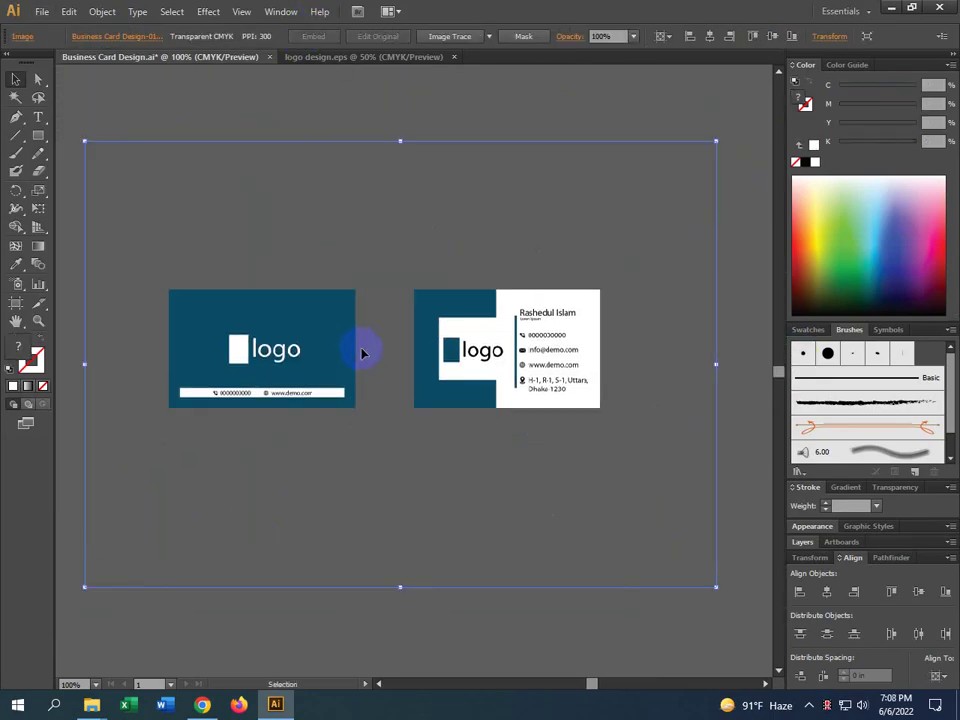
key(ctrl+minus)
key(ctrl+minus)
key(ctrl+minus)
key(ctrl+minus)
drag(407, 386, 563, 324)
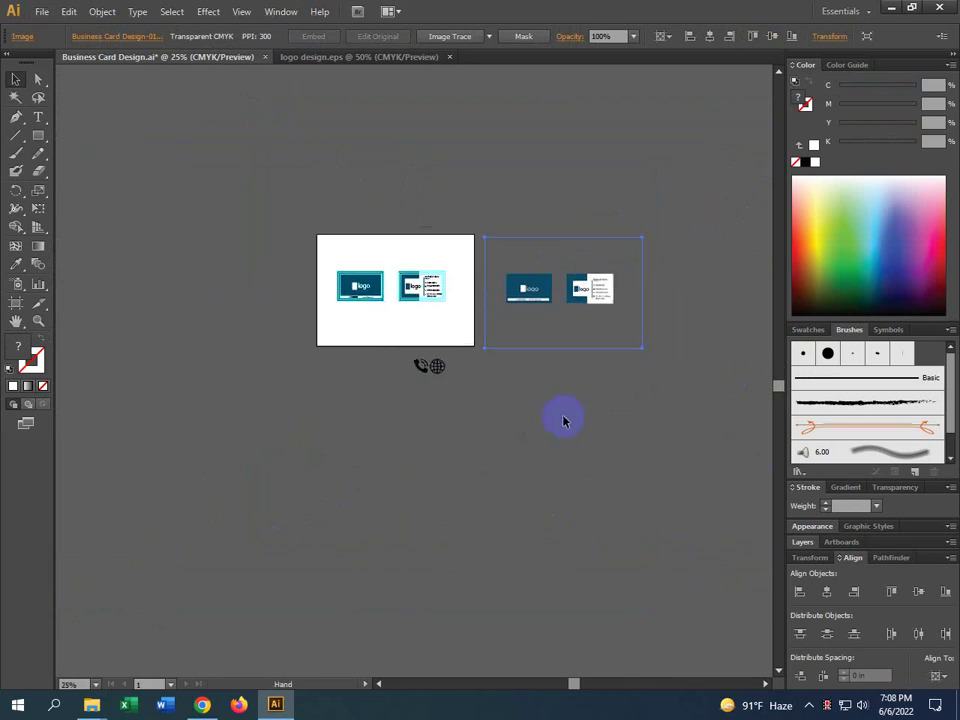
click(420, 365)
scroll(446, 390, up, 2)
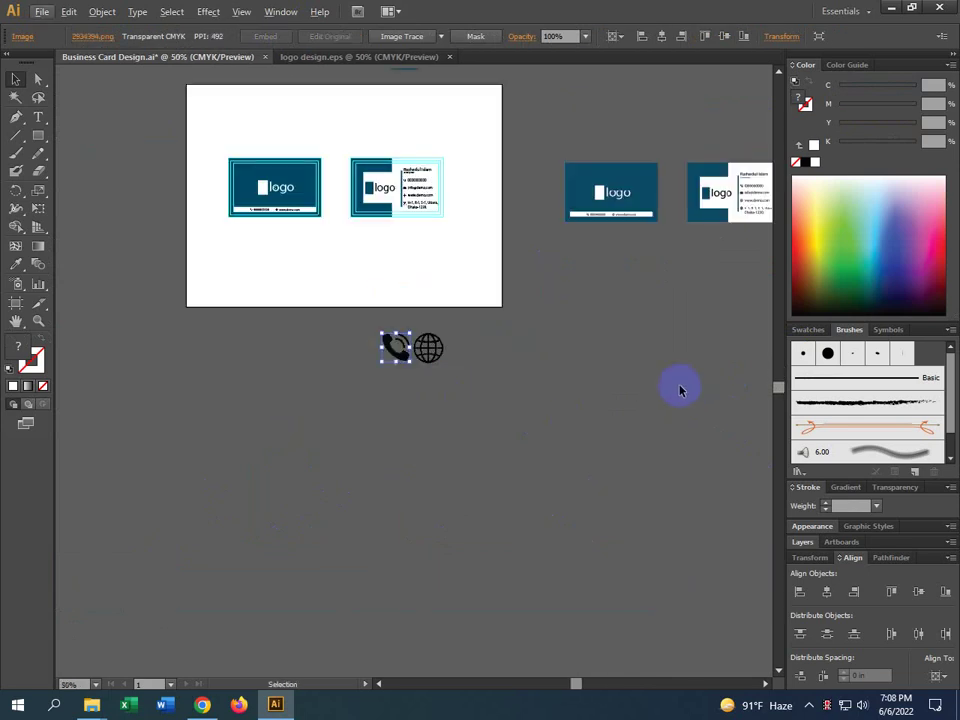
key(ctrl+z)
Reselect the placed card image, embed it in the document, and deselect
drag(671, 392, 489, 503)
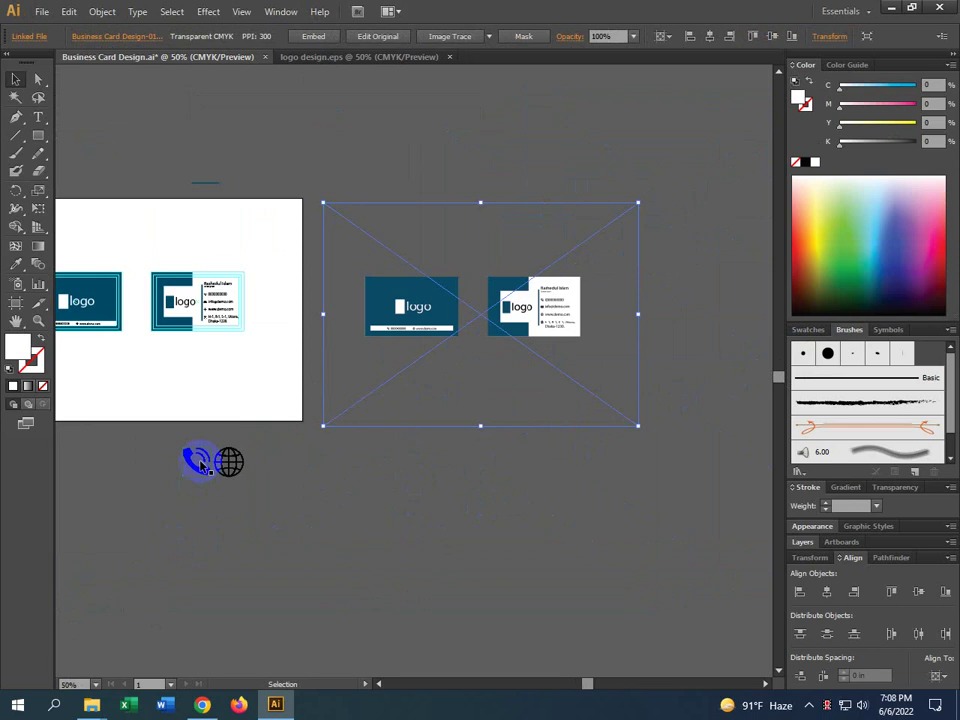
click(470, 455)
click(546, 304)
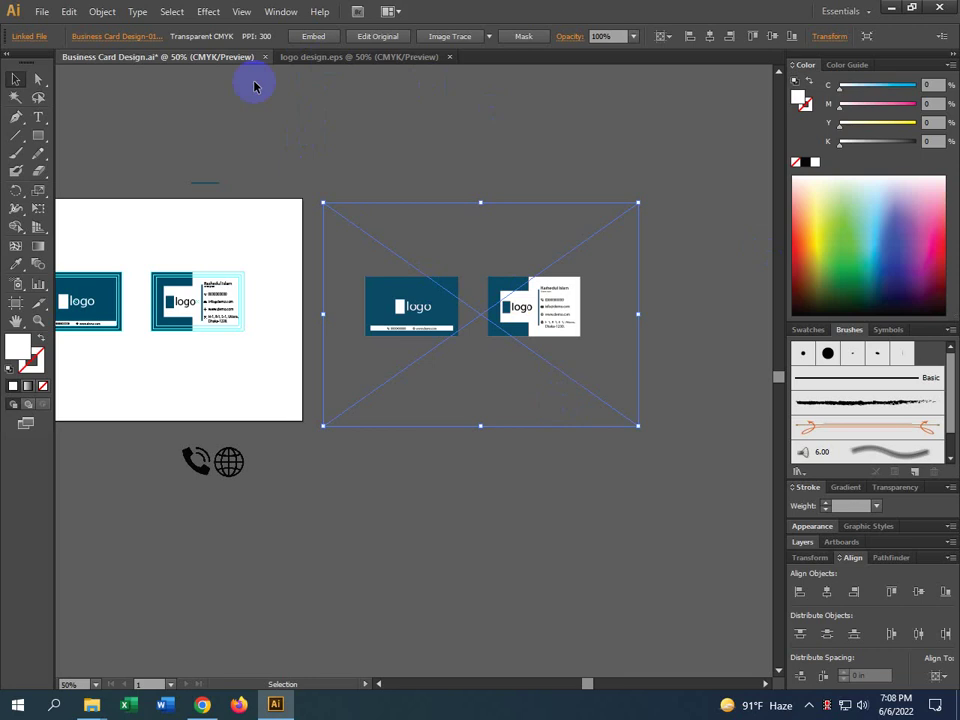
click(303, 40)
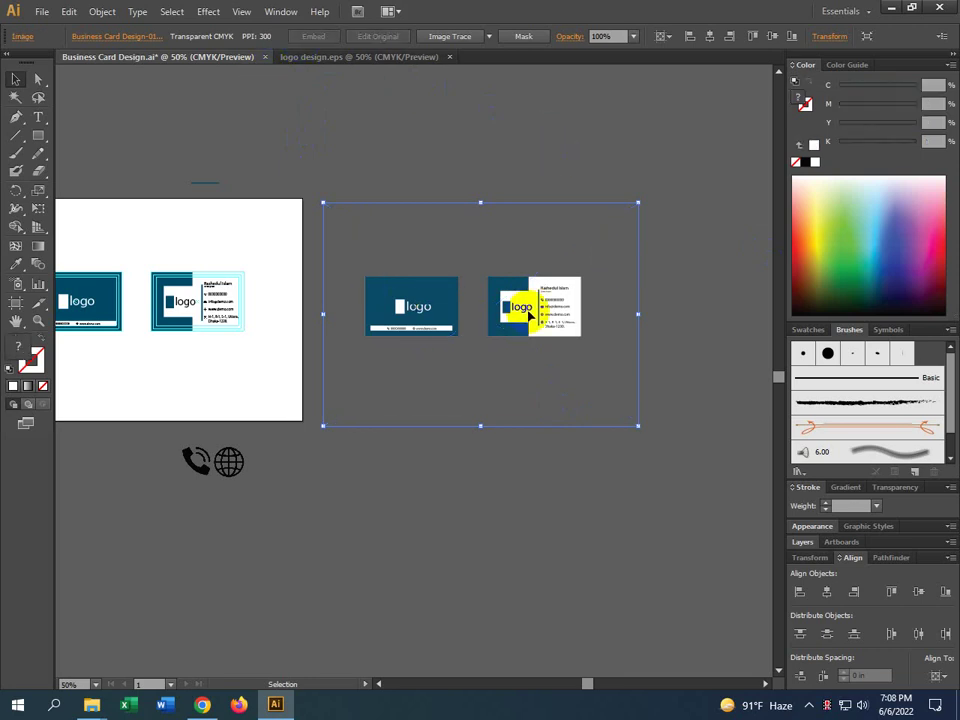
key(ctrl+z)
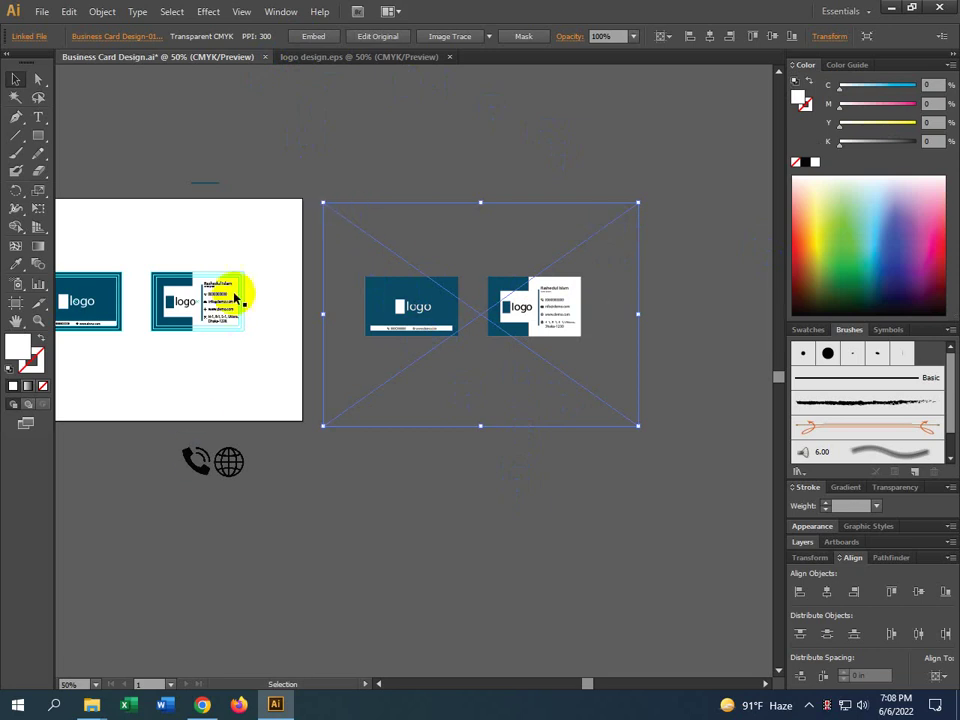
mouse_move(651, 467)
mouse_down()
mouse_move(647, 450)
mouse_move(347, 182)
mouse_up()
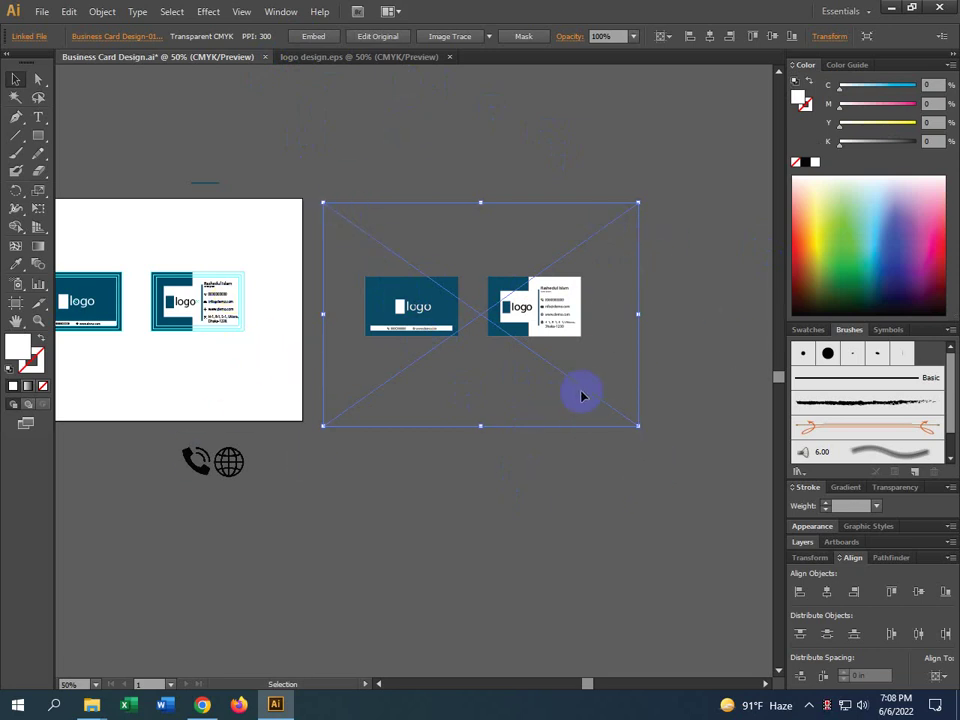
click(308, 38)
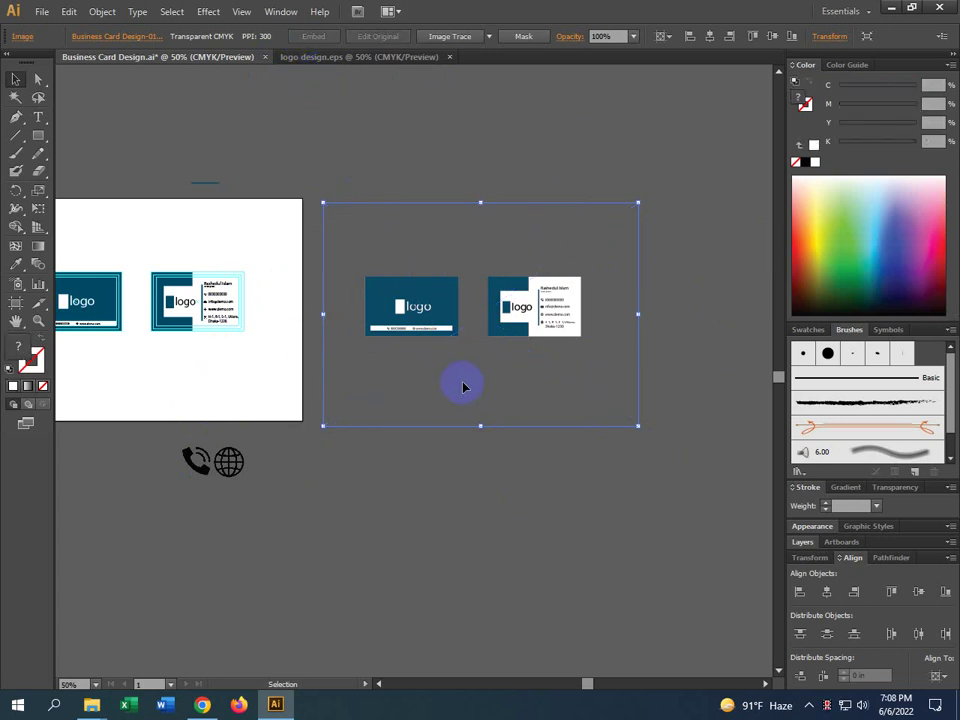
click(548, 605)
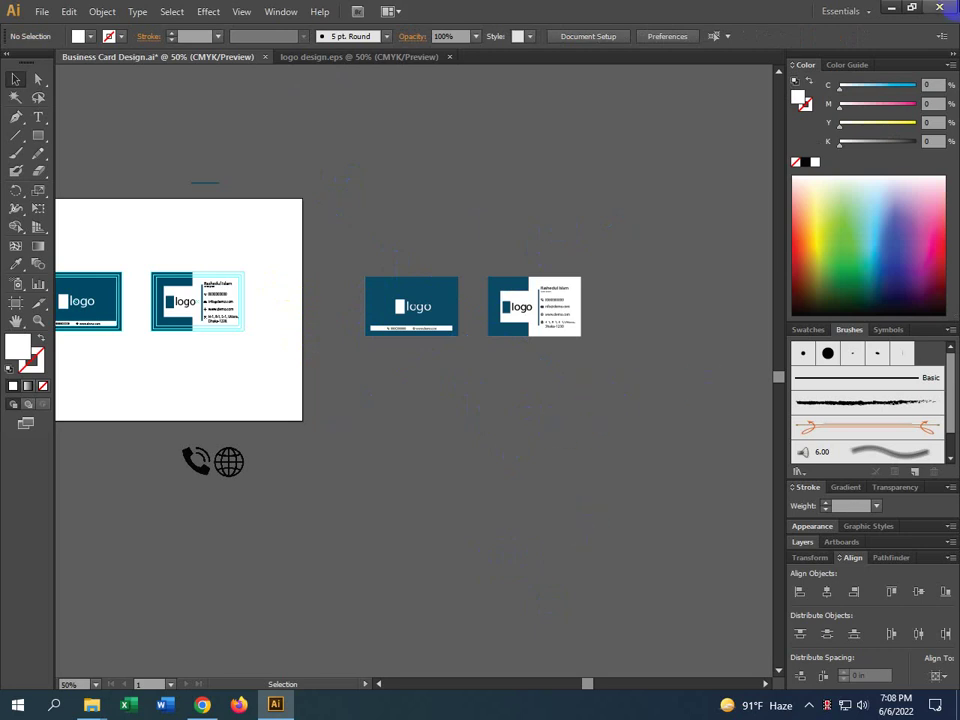
click(890, 8)
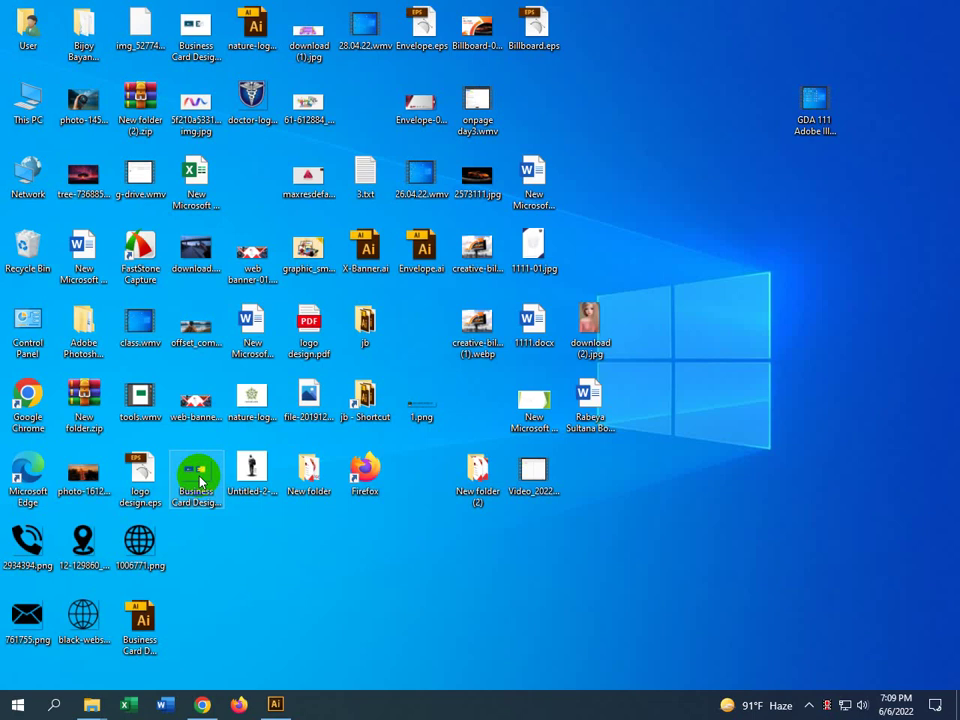
click(283, 704)
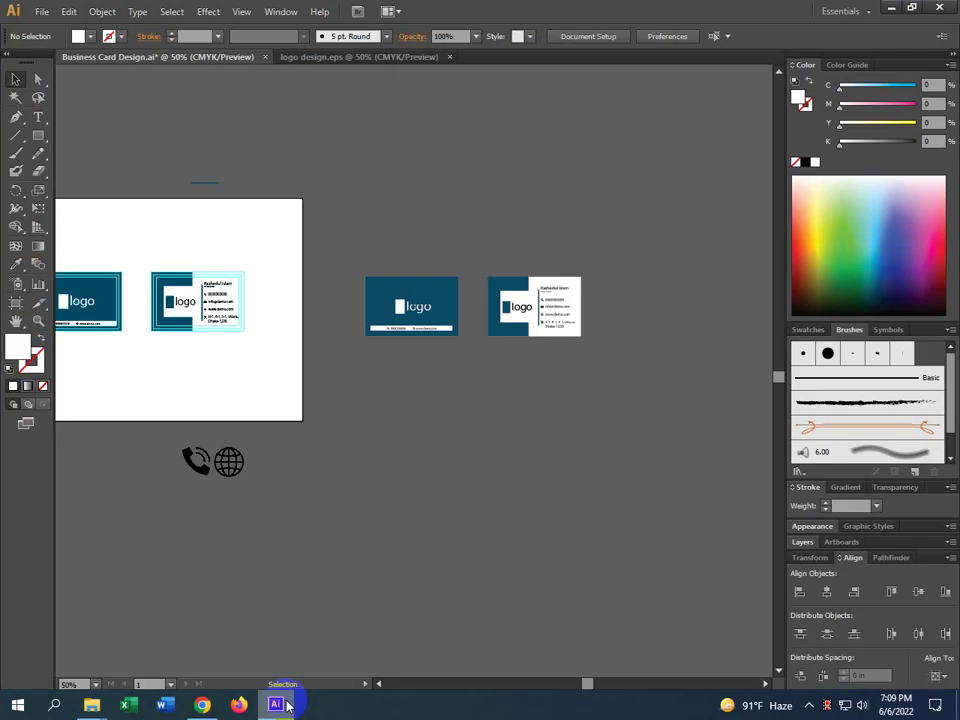
Select only the placed Business Card Design-01.png image, embed it, then deselect everything
click(568, 318)
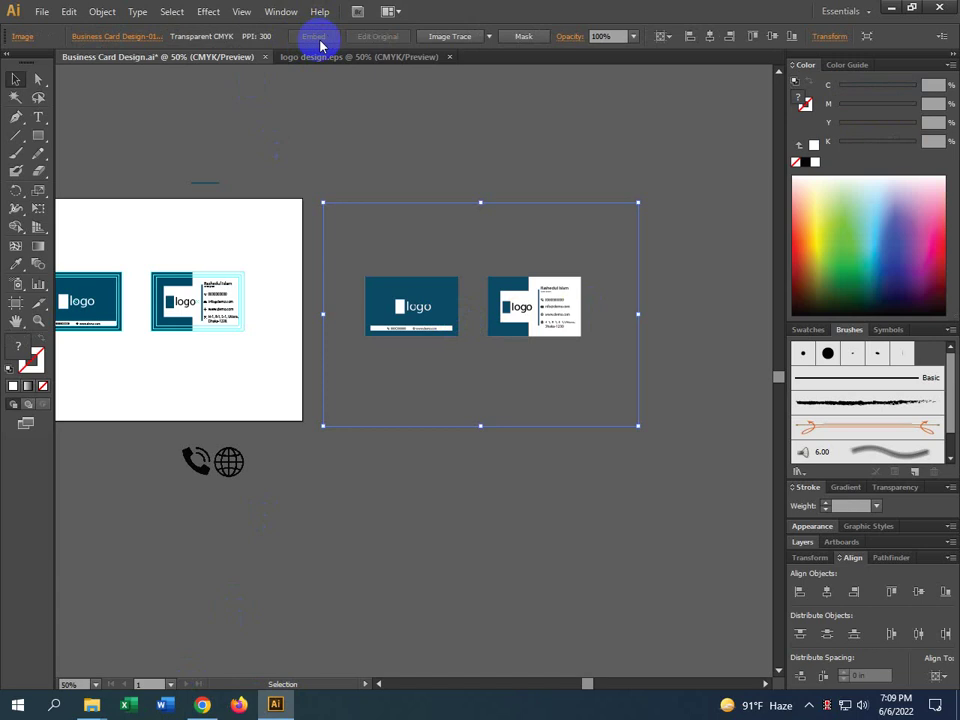
key(ctrl+a)
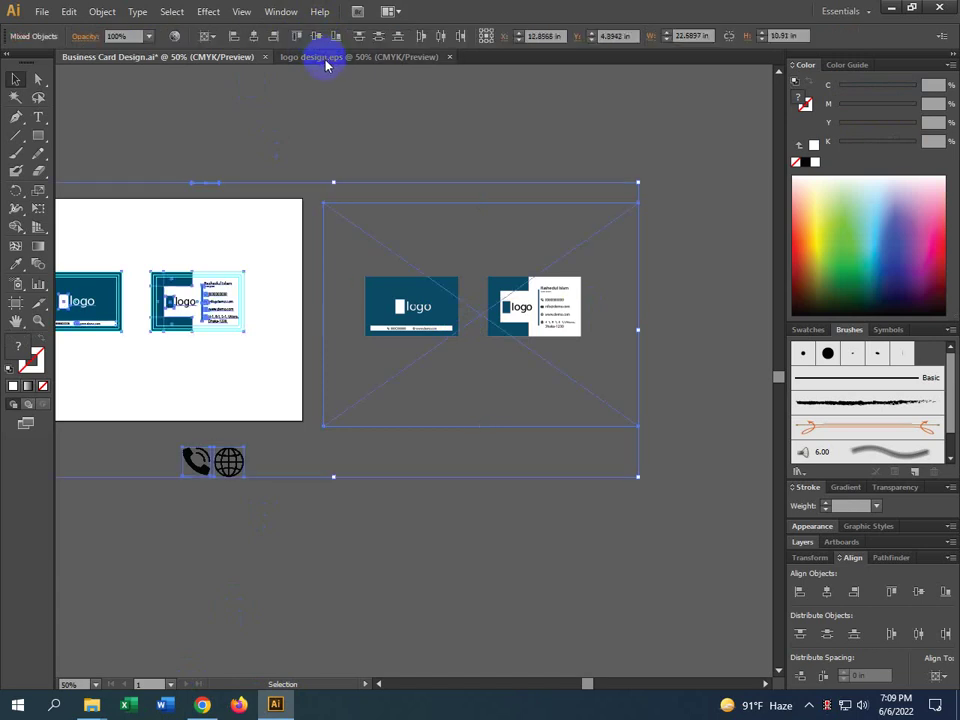
click(489, 523)
click(452, 334)
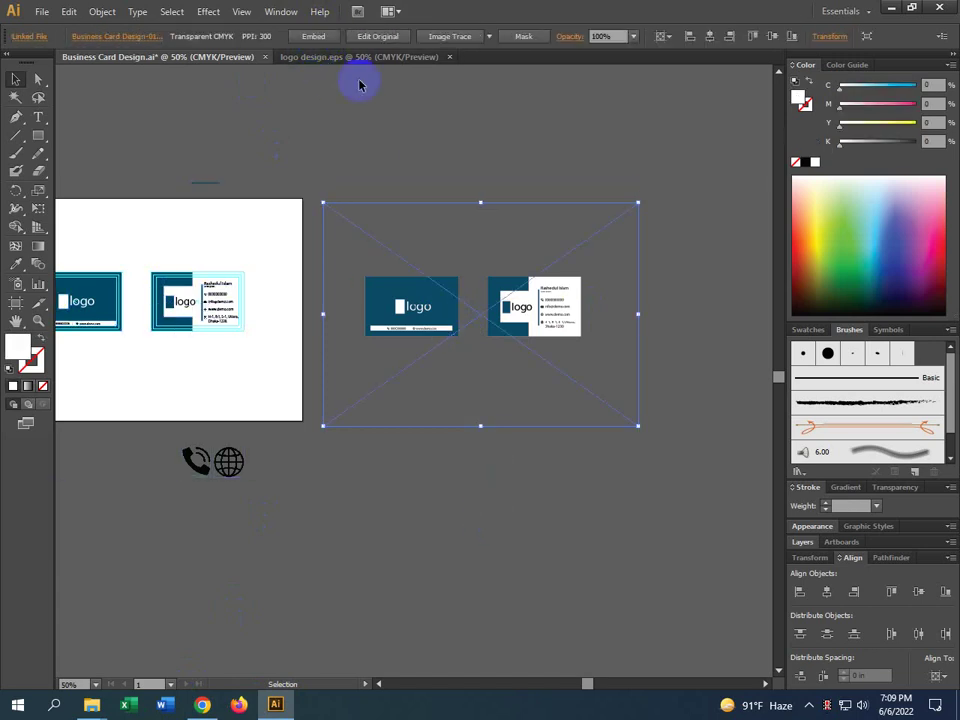
click(312, 37)
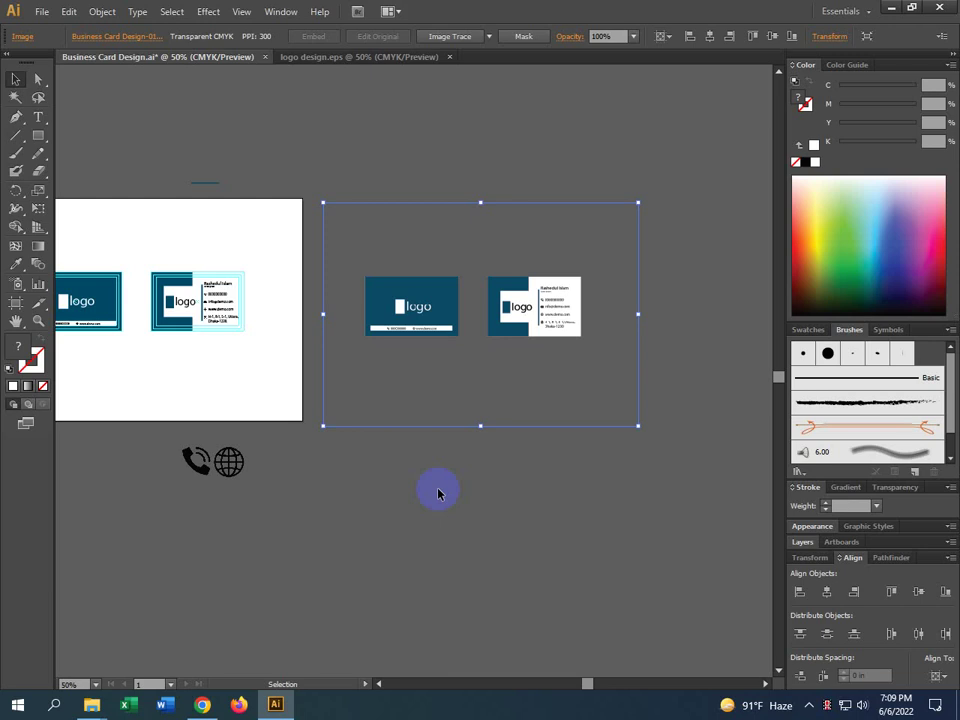
click(677, 439)
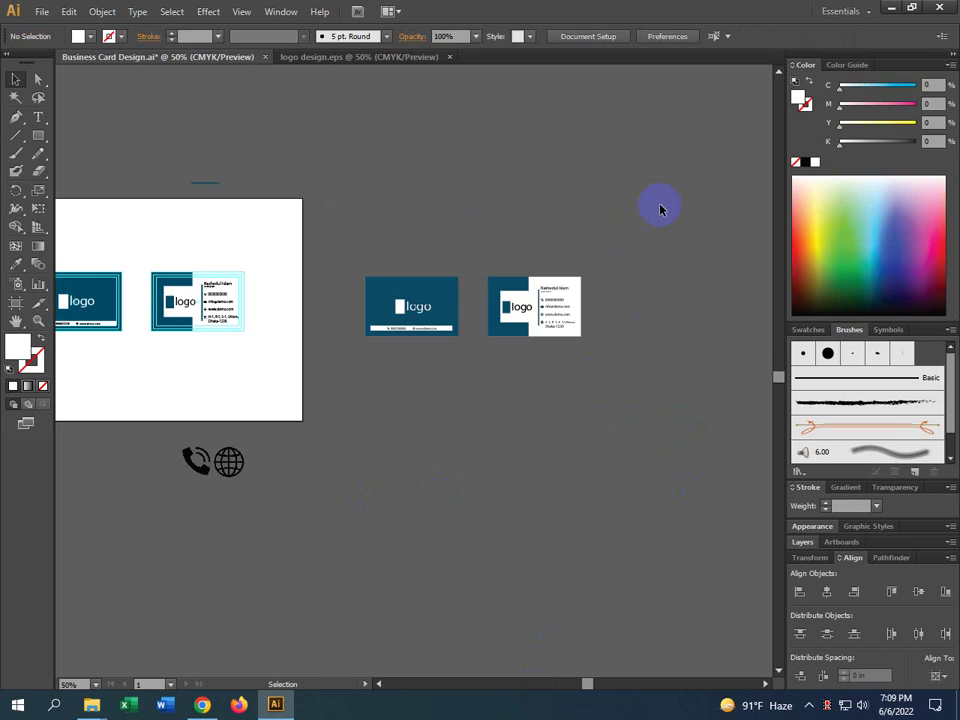